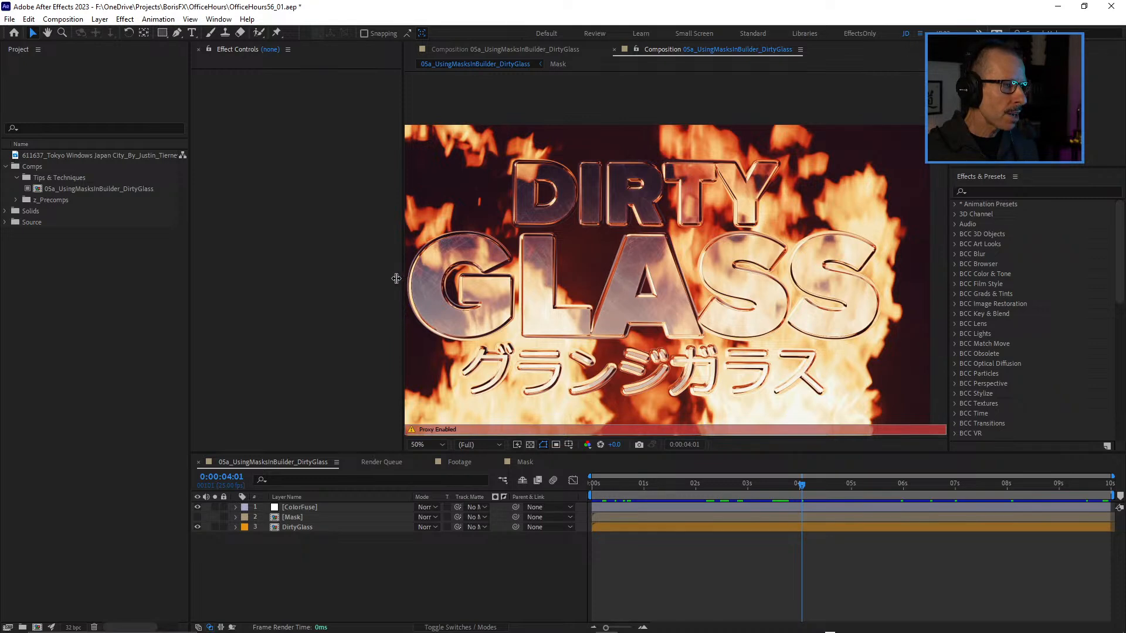
Play back the 05a_UsingMasksInBuilder_DirtyGlass composition, stop at 0:00:05:03, and disable the composition's proxy.
{"action": "left_click_drag", "start_coordinate": [400, 279], "coordinate": [376, 279]}
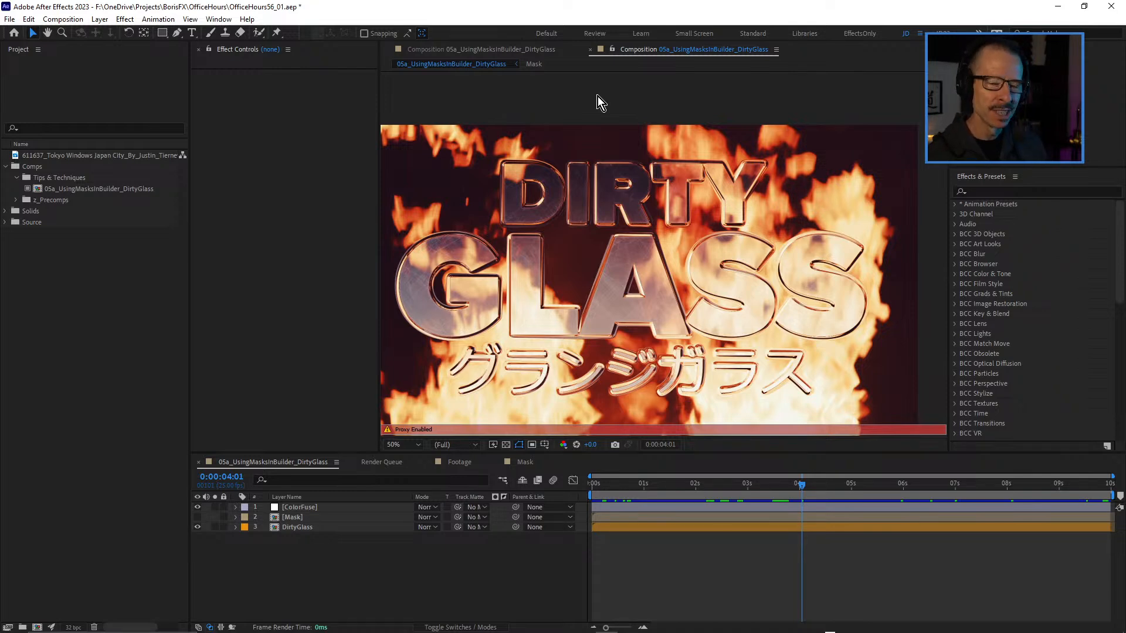
{"action": "key", "text": "space"}
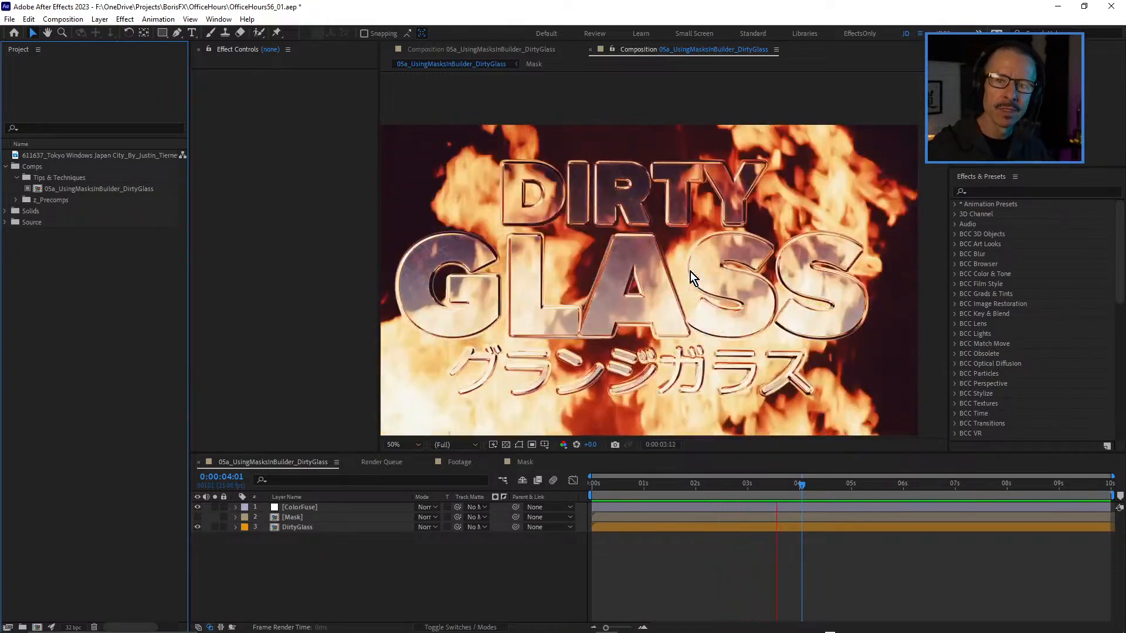
{"action": "key", "text": "space"}
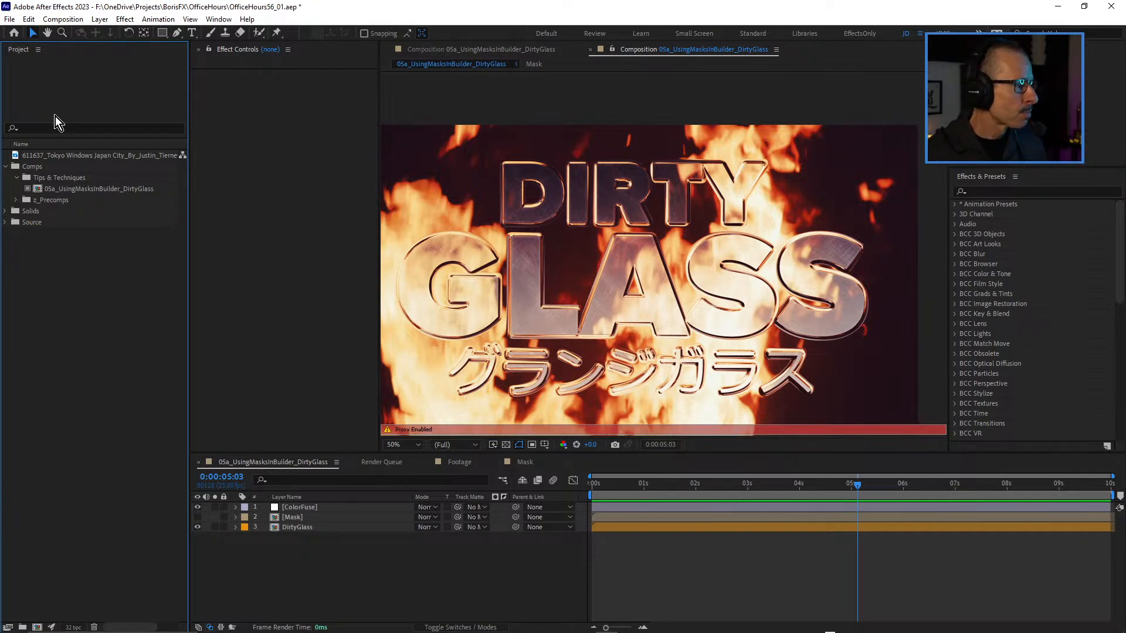
{"action": "left_click", "coordinate": [26, 189]}
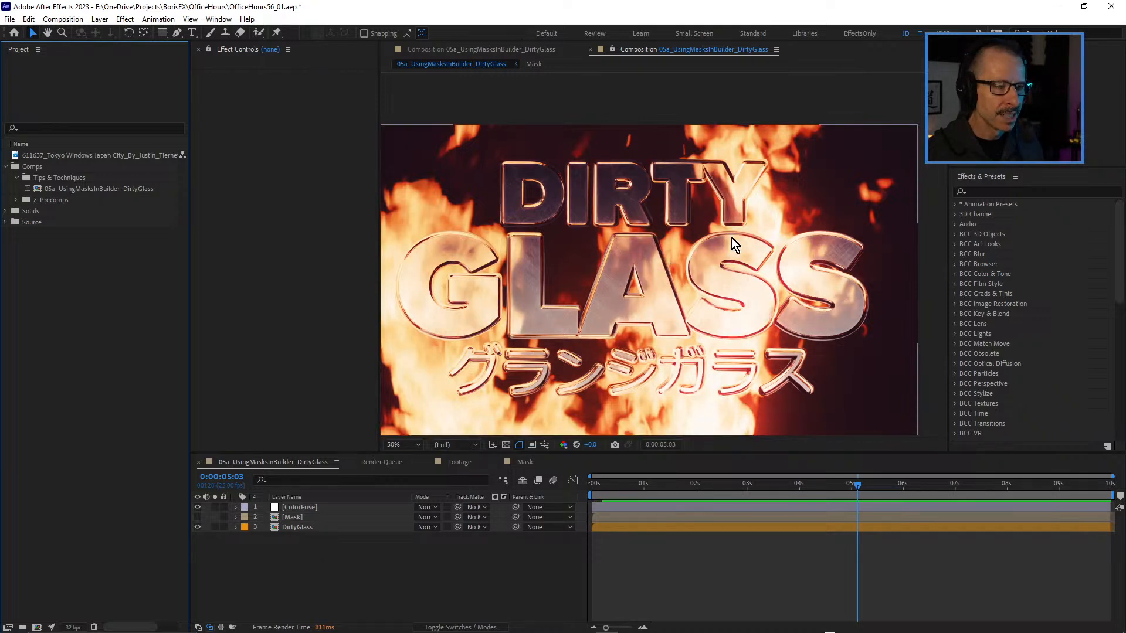
Inspect the S_Effect and Curves settings on the DirtyGlass layer, and collapse its expanded properties again.
{"action": "left_click", "coordinate": [298, 528]}
{"action": "key", "text": "u"}
{"action": "key", "text": "u"}
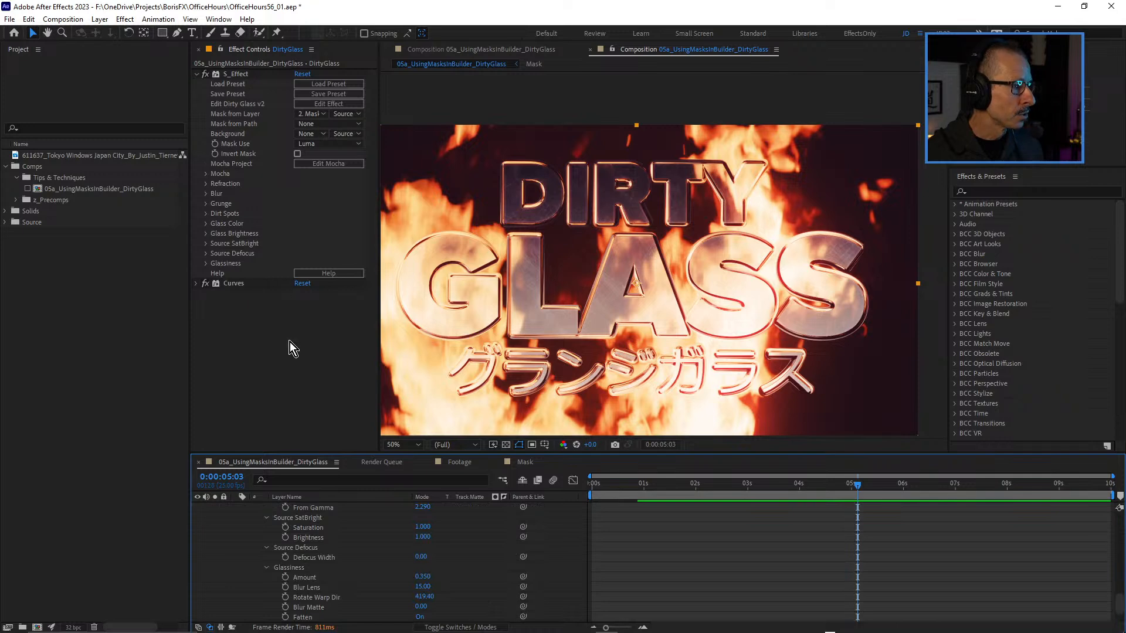
{"action": "scroll", "coordinate": [231, 528], "scroll_direction": "up", "scroll_amount": 8}
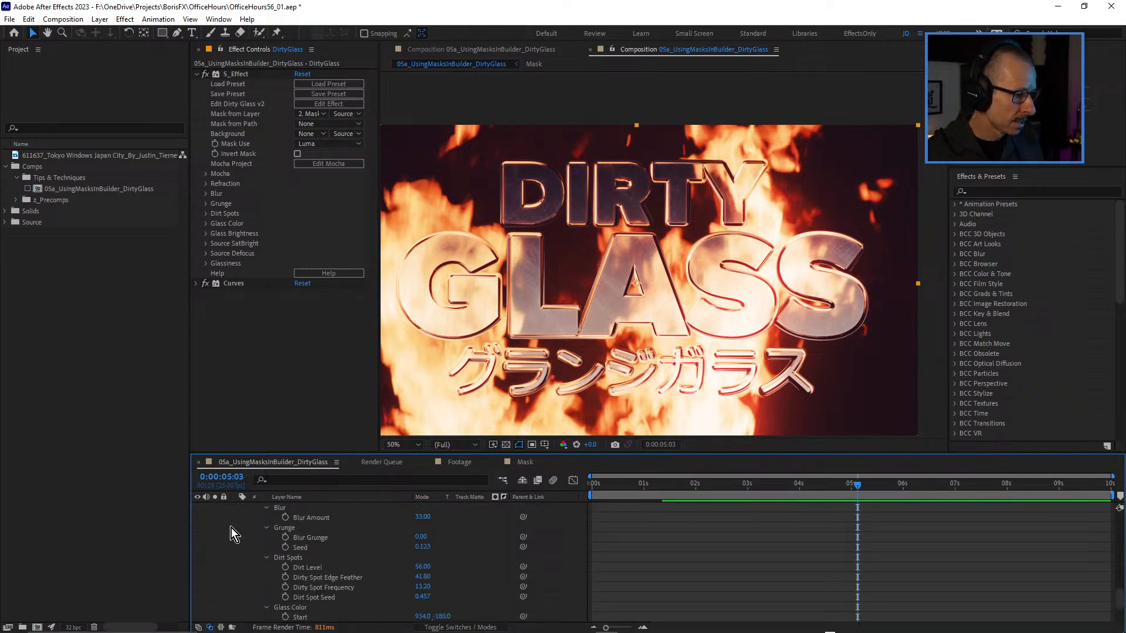
{"action": "left_click", "coordinate": [236, 528]}
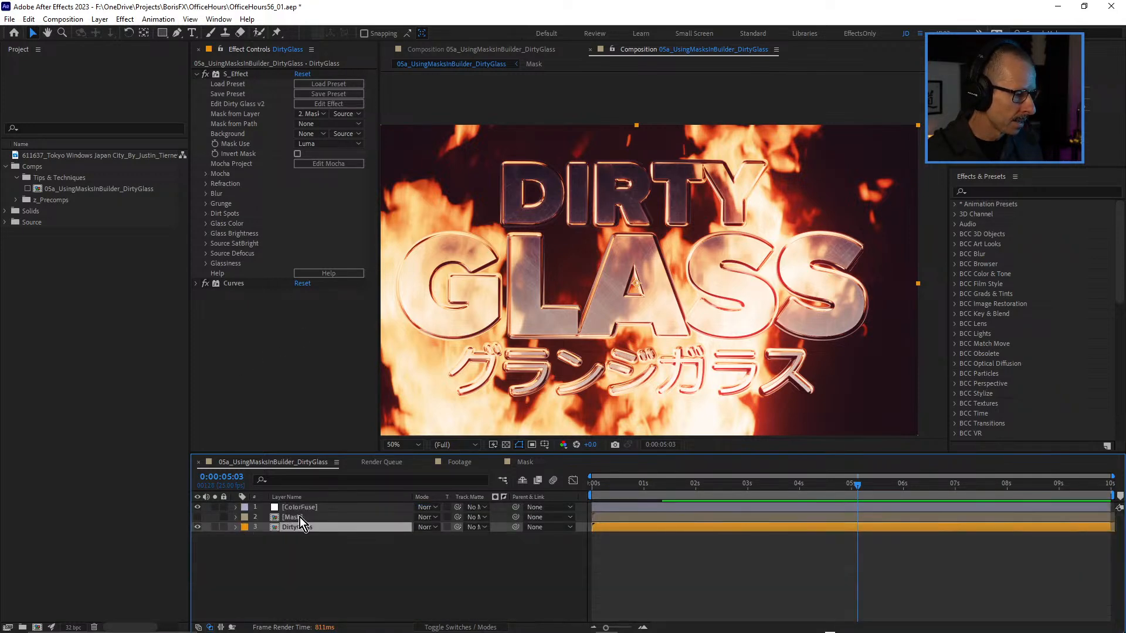
Compare the composition with and without the ColorFuse adjustment layer, leave it hidden, and look over its S_ColorFuse and S_UltraGlow settings.
{"action": "left_click", "coordinate": [299, 508]}
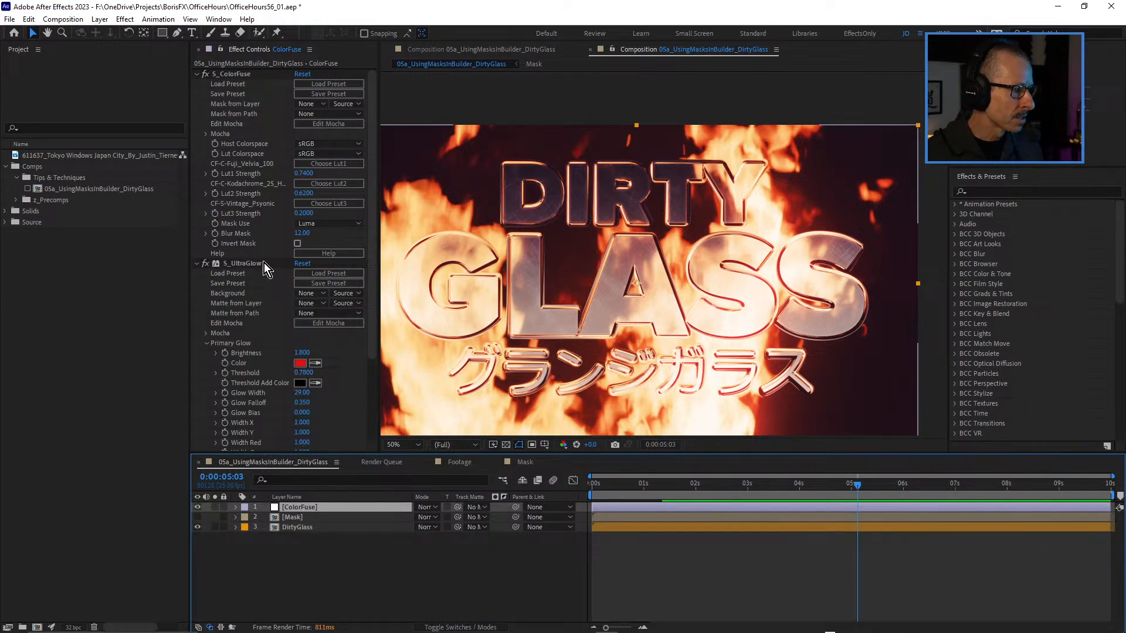
{"action": "left_click", "coordinate": [197, 508]}
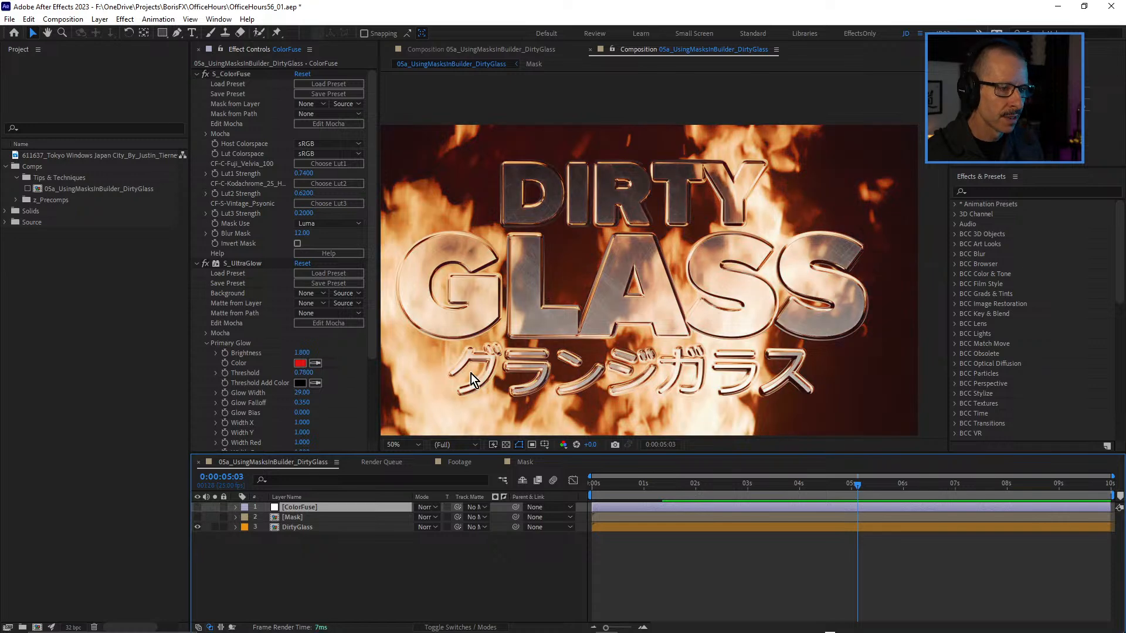
{"action": "left_click", "coordinate": [199, 508]}
{"action": "left_click", "coordinate": [199, 507]}
{"action": "left_click", "coordinate": [199, 508]}
{"action": "left_click", "coordinate": [199, 508]}
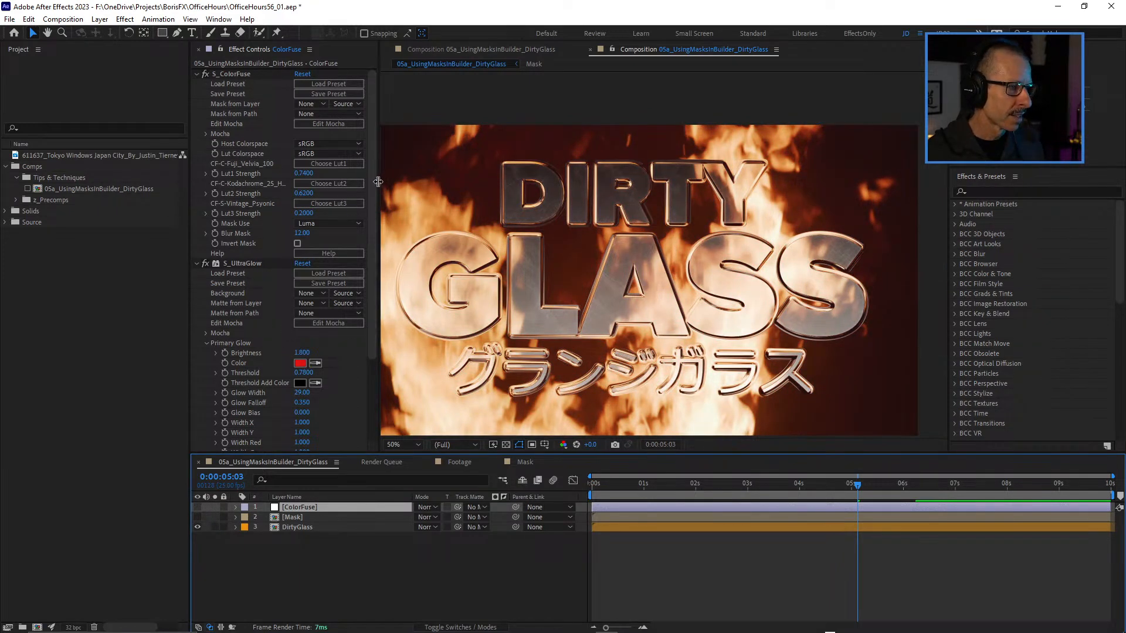
{"action": "left_click_drag", "start_coordinate": [373, 185], "coordinate": [382, 332]}
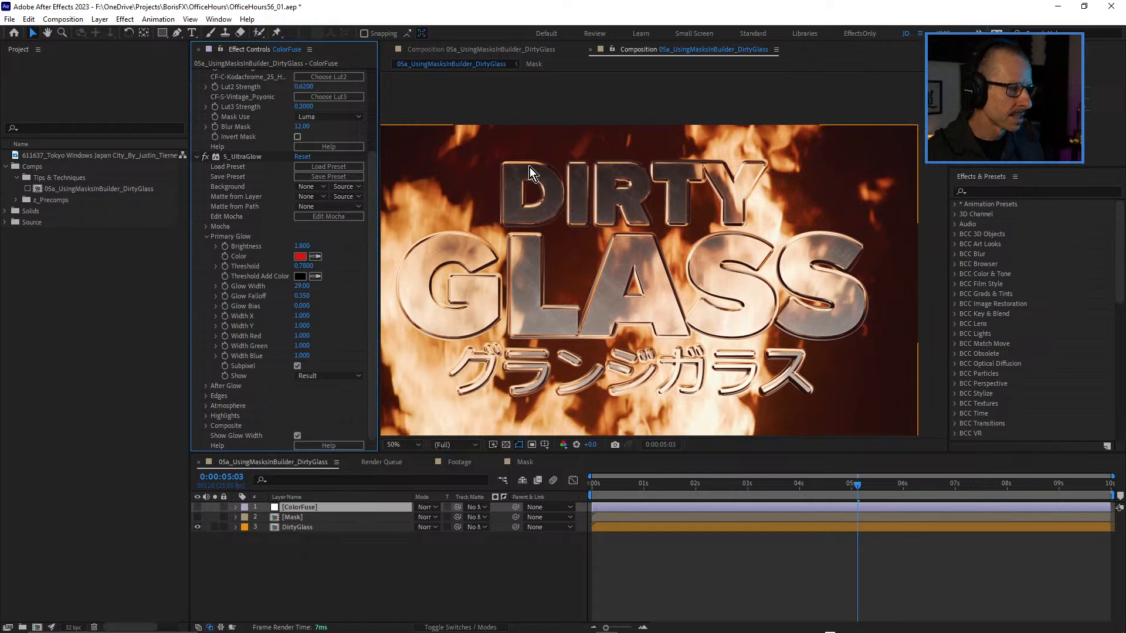
Open the Footage precomp behind the DirtyGlass layer and preview its abstract flames clip at 0:00:00:19.
{"action": "left_click", "coordinate": [307, 526]}
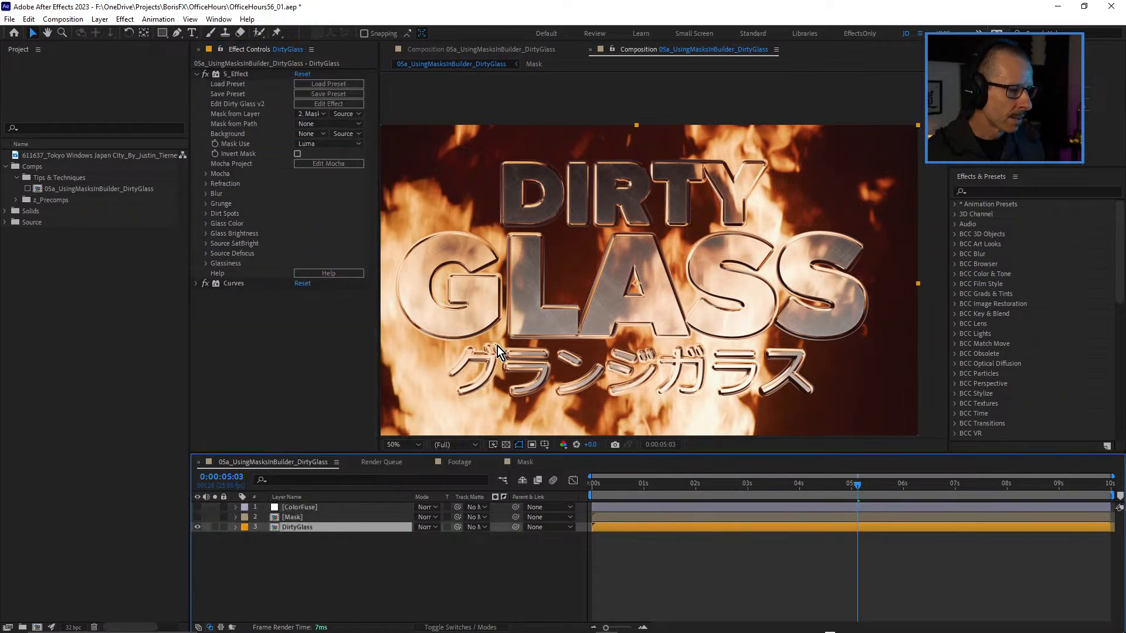
{"action": "double_click", "coordinate": [294, 531]}
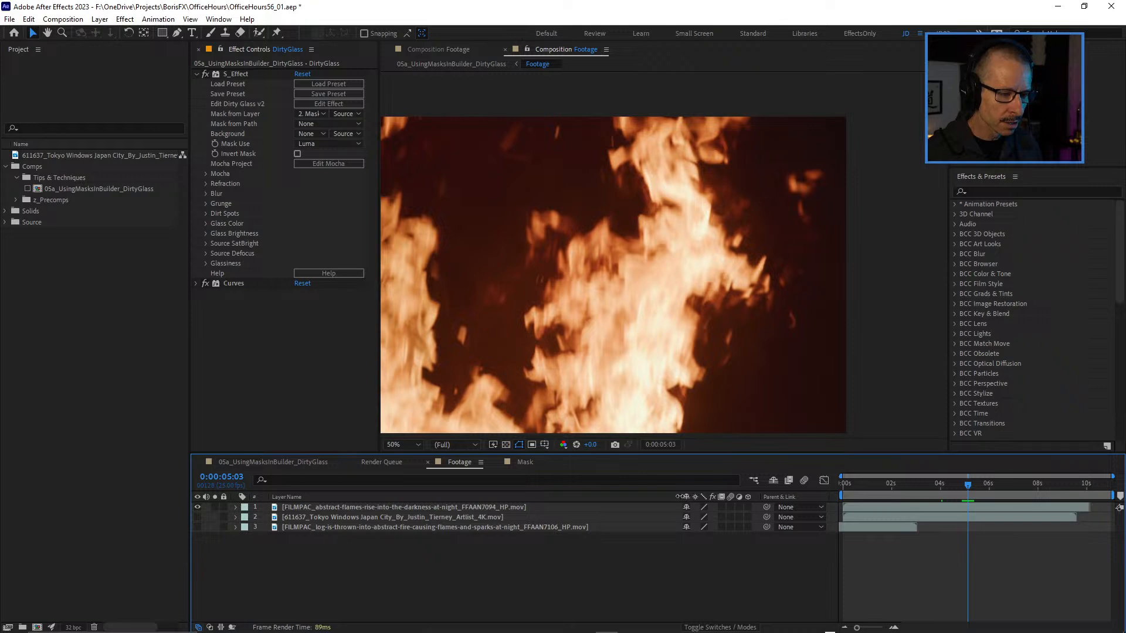
{"action": "left_click_drag", "start_coordinate": [838, 557], "coordinate": [669, 557]}
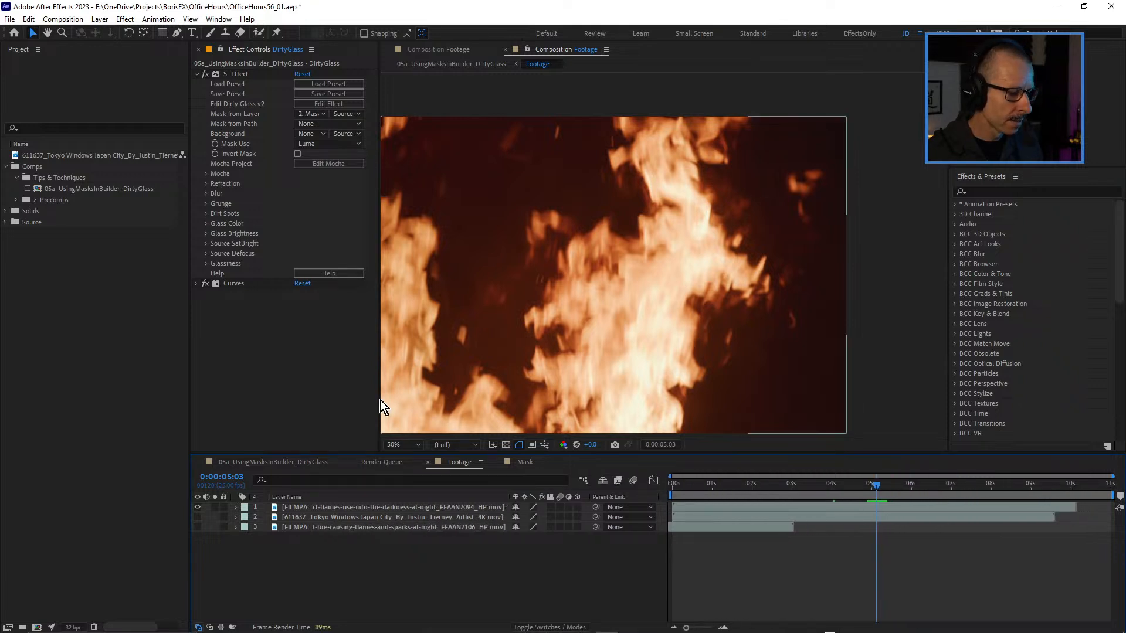
{"action": "left_click", "coordinate": [305, 508]}
{"action": "mouse_move", "coordinate": [688, 484]}
{"action": "left_mouse_down"}
{"action": "mouse_move", "coordinate": [752, 487]}
{"action": "mouse_move", "coordinate": [683, 488]}
{"action": "mouse_move", "coordinate": [703, 497]}
{"action": "left_mouse_up"}
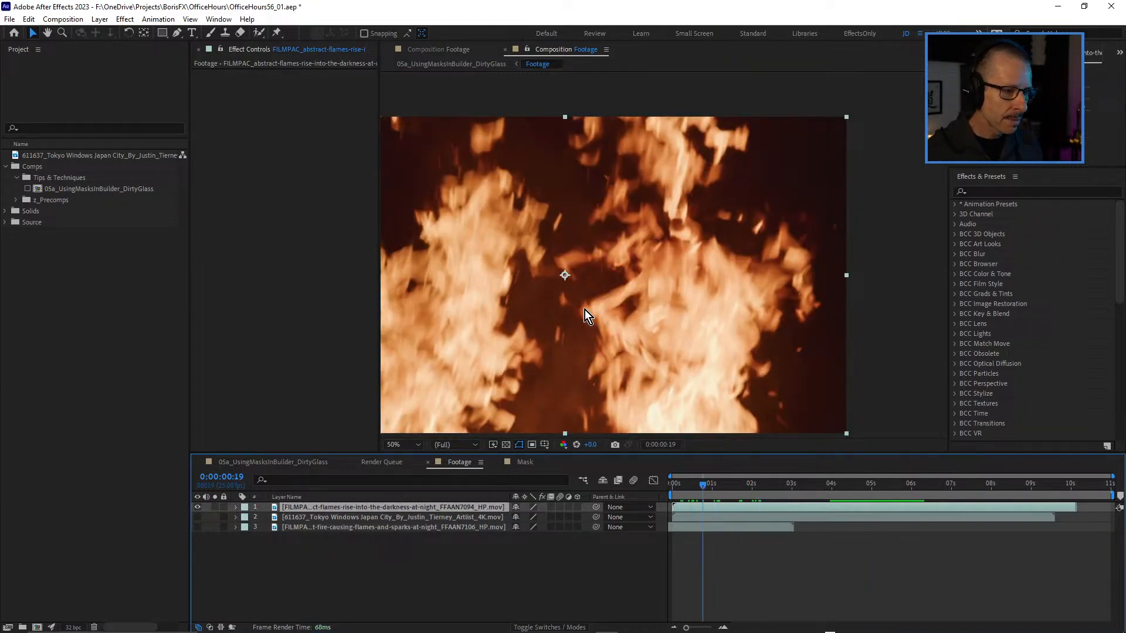
Return to the main DirtyGlass composition and disable the Curves effect on the DirtyGlass layer.
{"action": "key", "text": "Tab"}
{"action": "key", "text": "Left"}
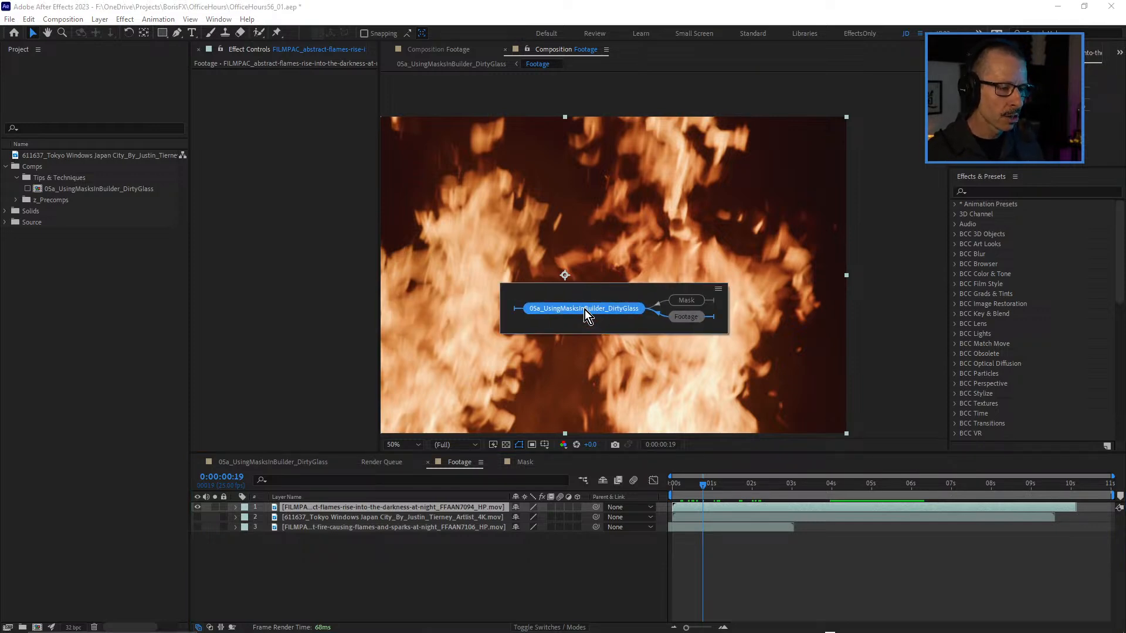
{"action": "left_click", "coordinate": [585, 309]}
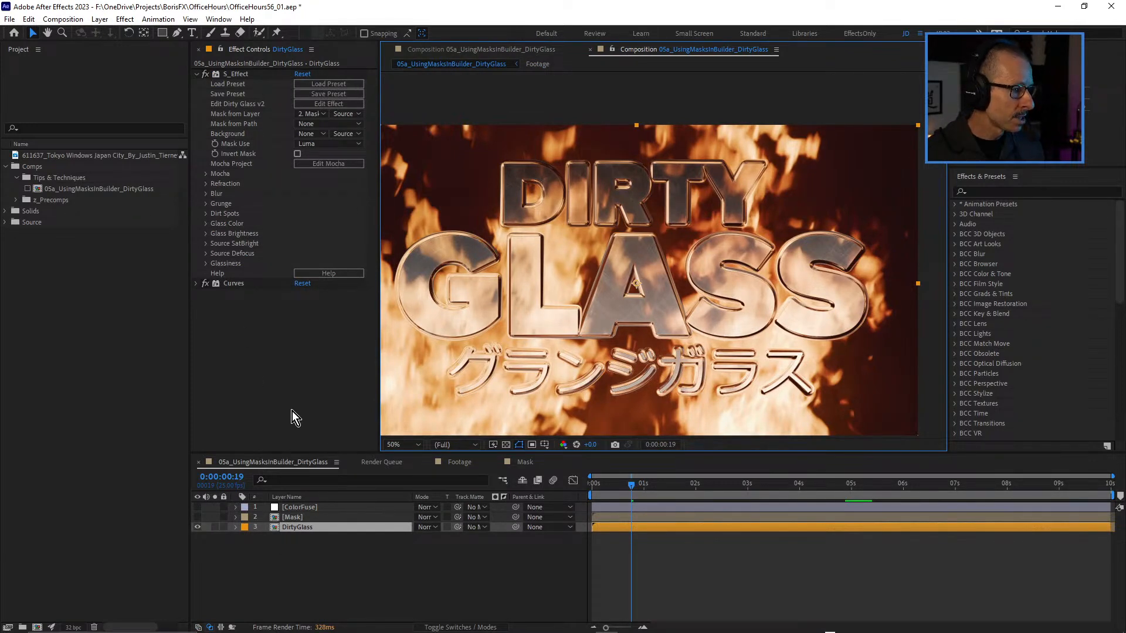
{"action": "left_click", "coordinate": [205, 285]}
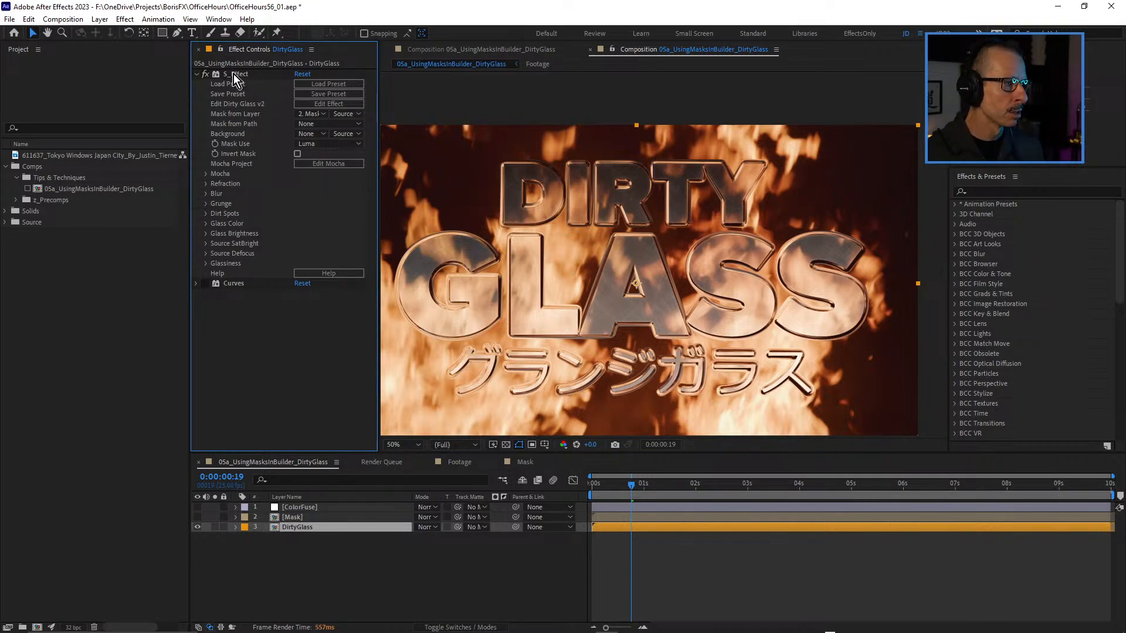
Search the effects for "s_eff" and check the Mask from Layer choices of the DirtyGlass layer's S_Effect.
{"action": "left_click", "coordinate": [986, 191]}
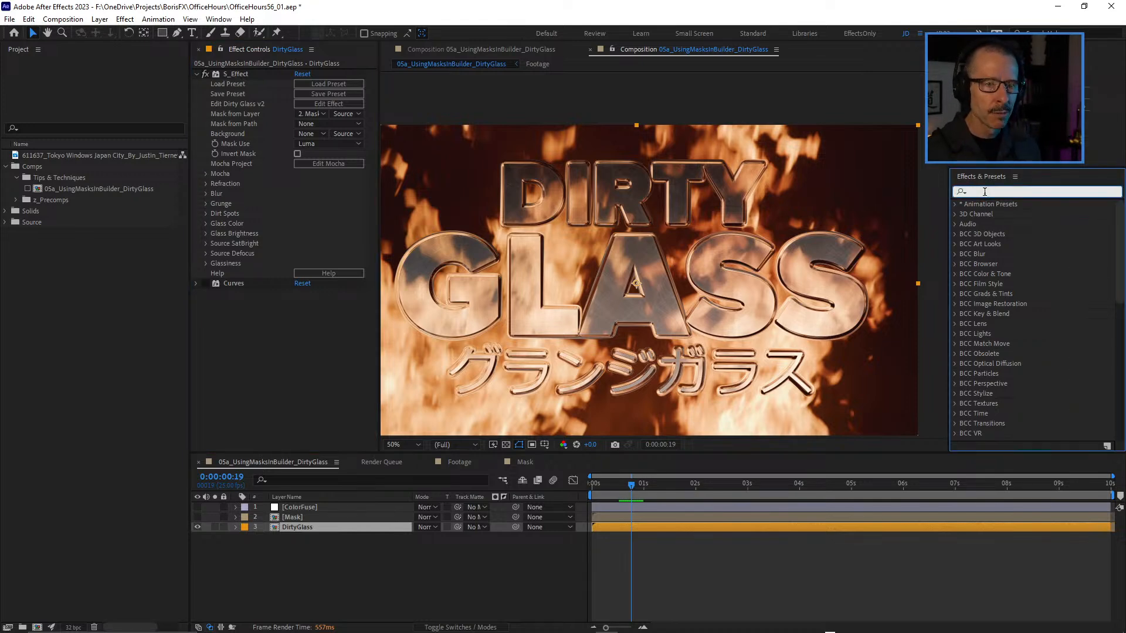
{"action": "type", "text": "s_eff"}
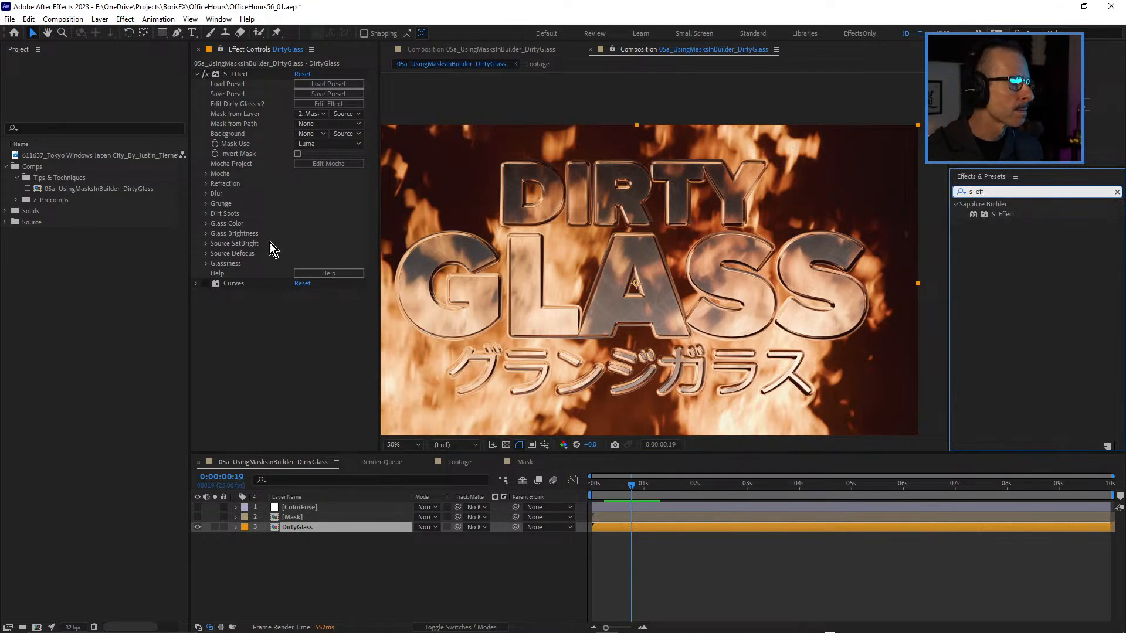
{"action": "left_click_drag", "start_coordinate": [379, 320], "coordinate": [466, 322]}
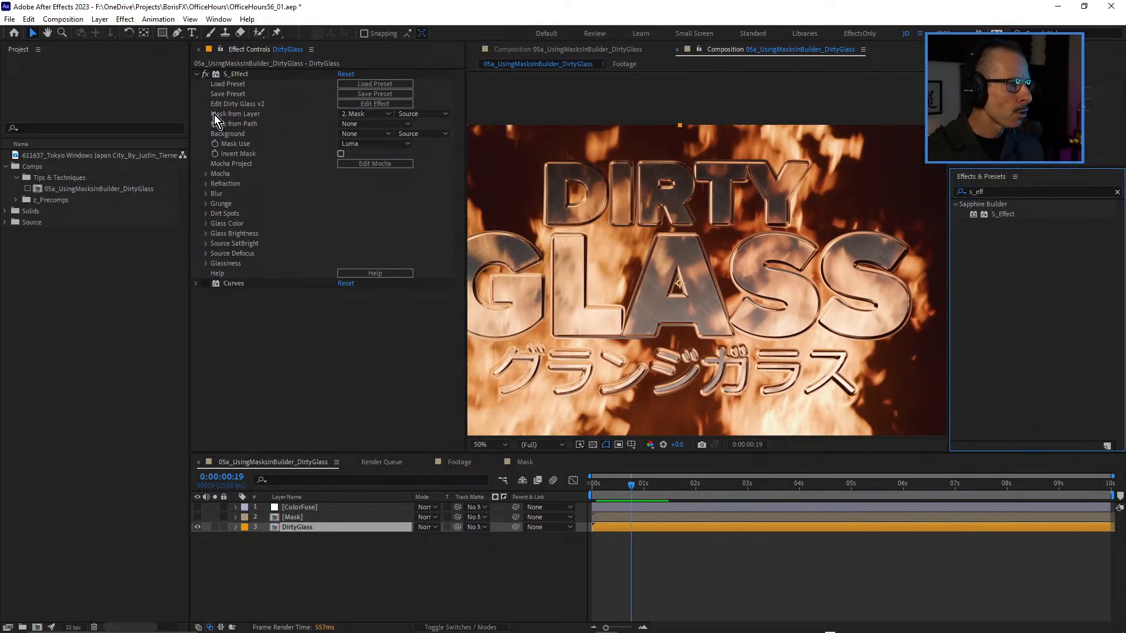
{"action": "left_click", "coordinate": [378, 114]}
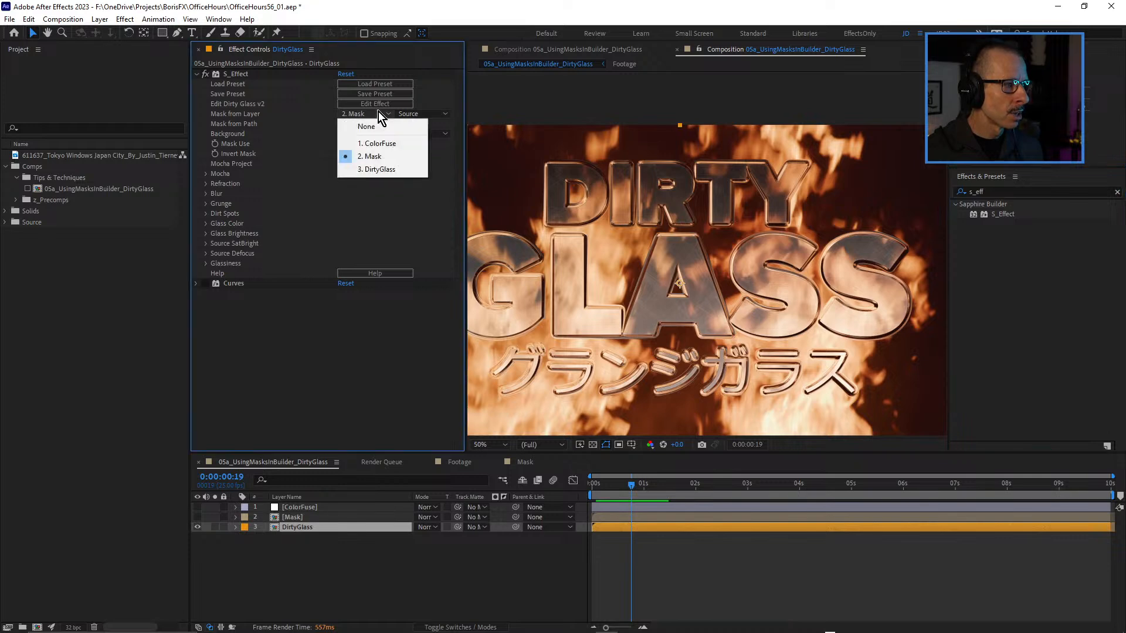
{"action": "left_click", "coordinate": [237, 115]}
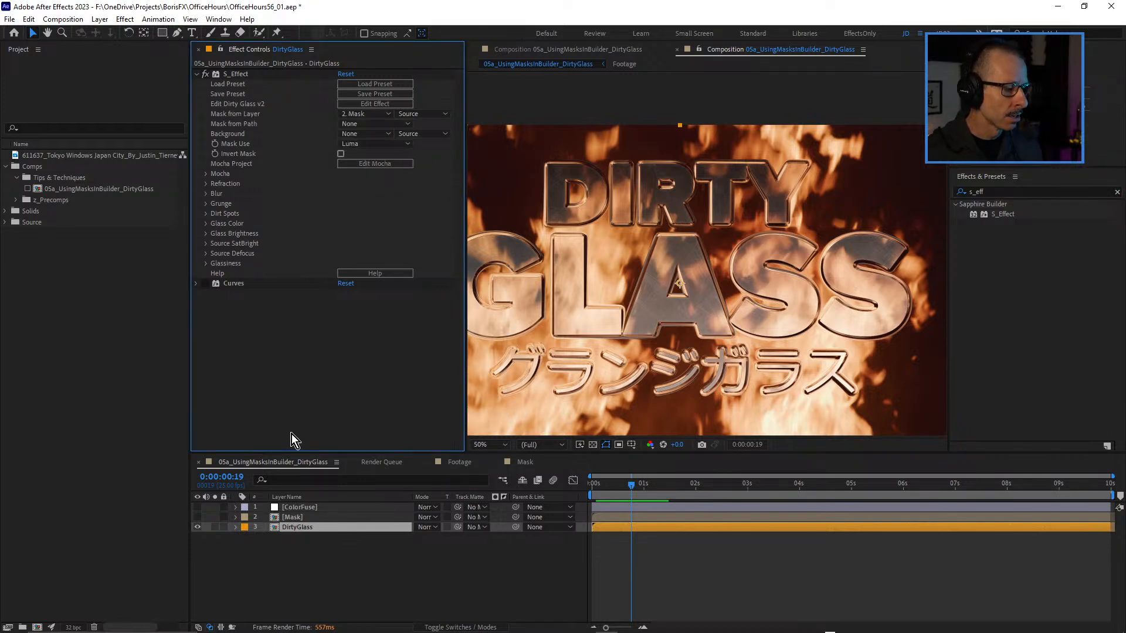
Open the Mask precomp and examine its DIRTY GLASS and Japanese text layers.
{"action": "double_click", "coordinate": [297, 517]}
{"action": "scroll", "coordinate": [628, 305], "scroll_direction": "down", "scroll_amount": 2}
{"action": "scroll", "coordinate": [720, 167], "scroll_direction": "up", "scroll_amount": 2}
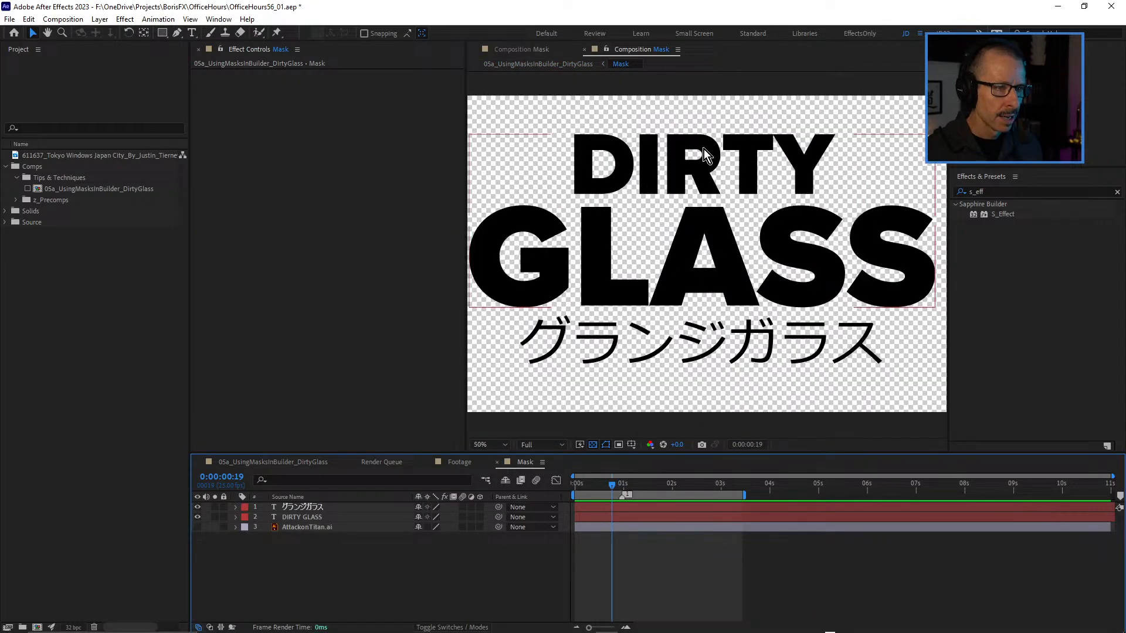
{"action": "left_click", "coordinate": [692, 340]}
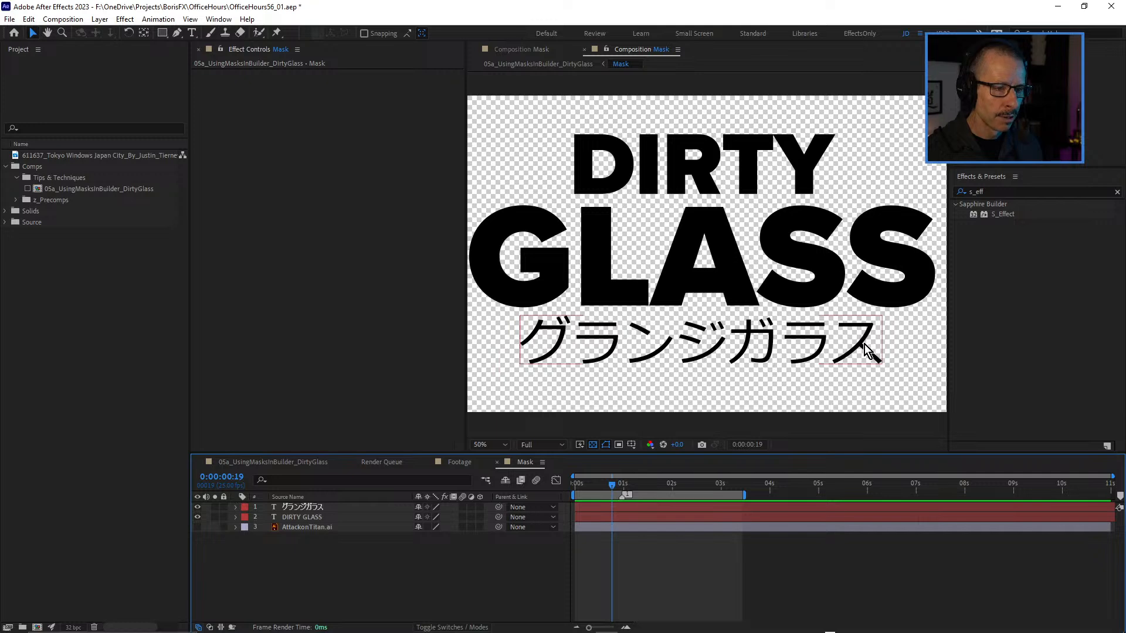
{"action": "left_click", "coordinate": [782, 305]}
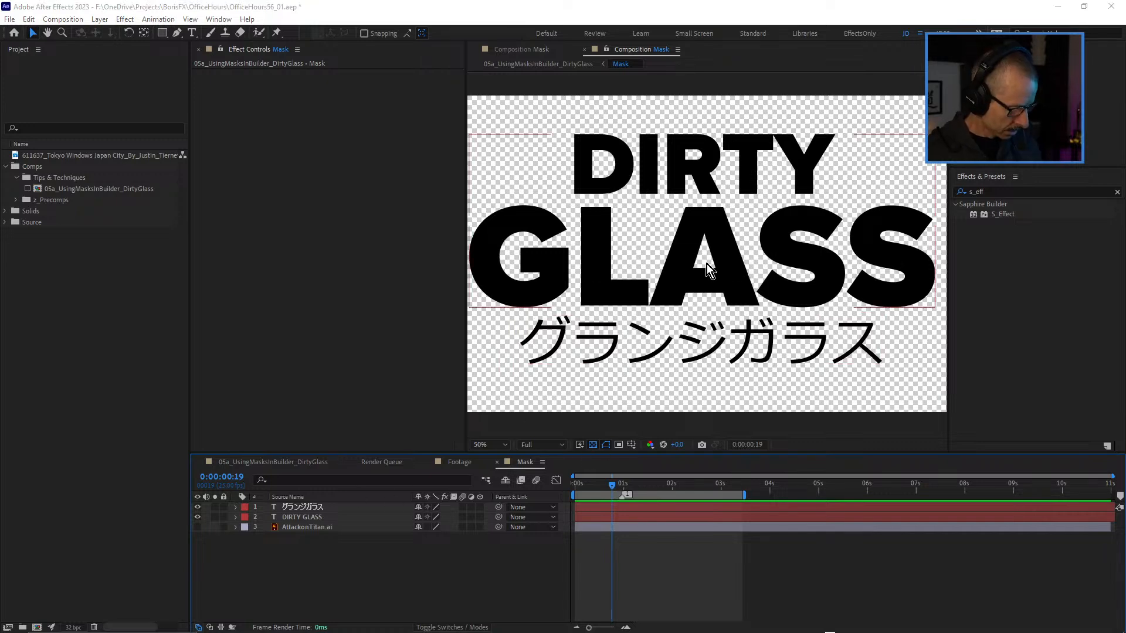
Return to the main composition and open the DirtyGlass layer's S_Effect for editing in the Sapphire Effect Builder.
{"action": "key", "text": "Tab"}
{"action": "left_click", "coordinate": [603, 267]}
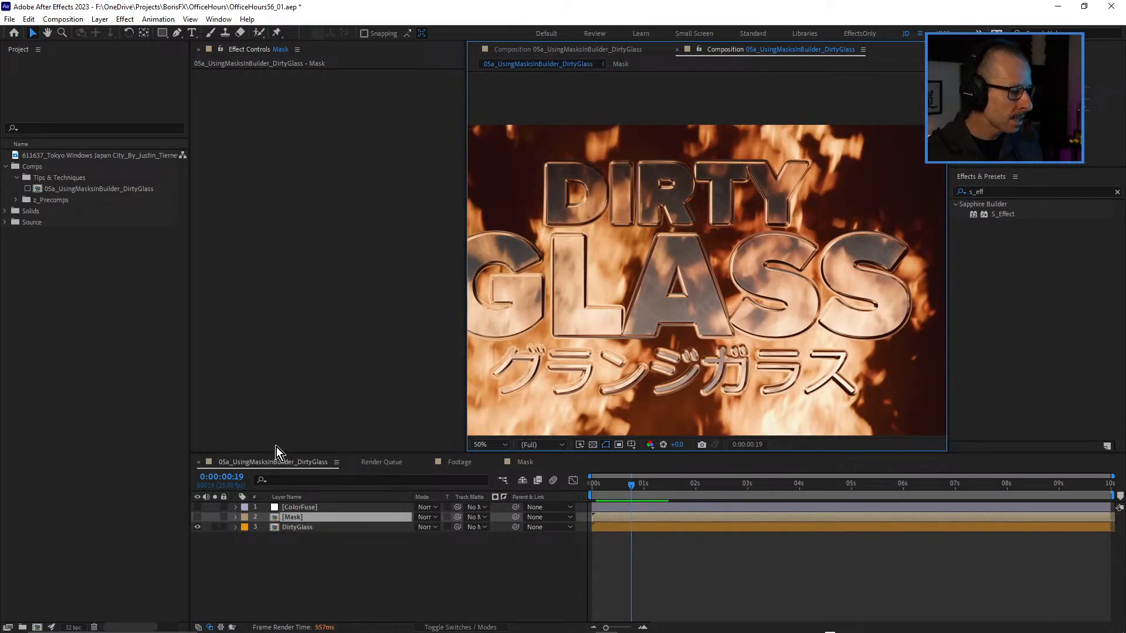
{"action": "left_click", "coordinate": [304, 528]}
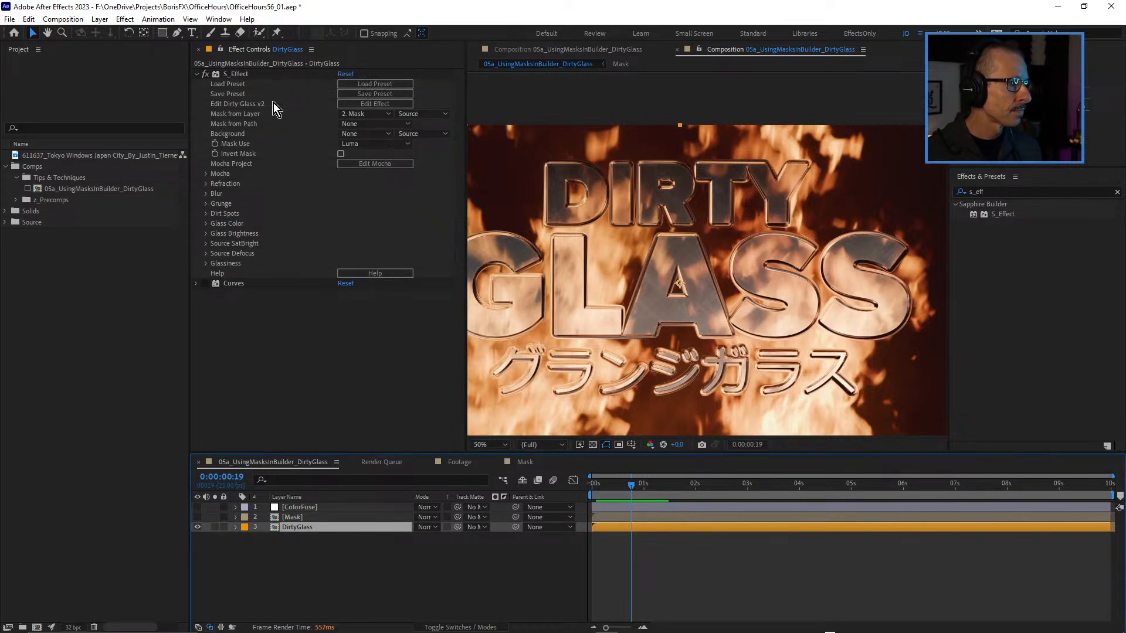
{"action": "left_click", "coordinate": [379, 106]}
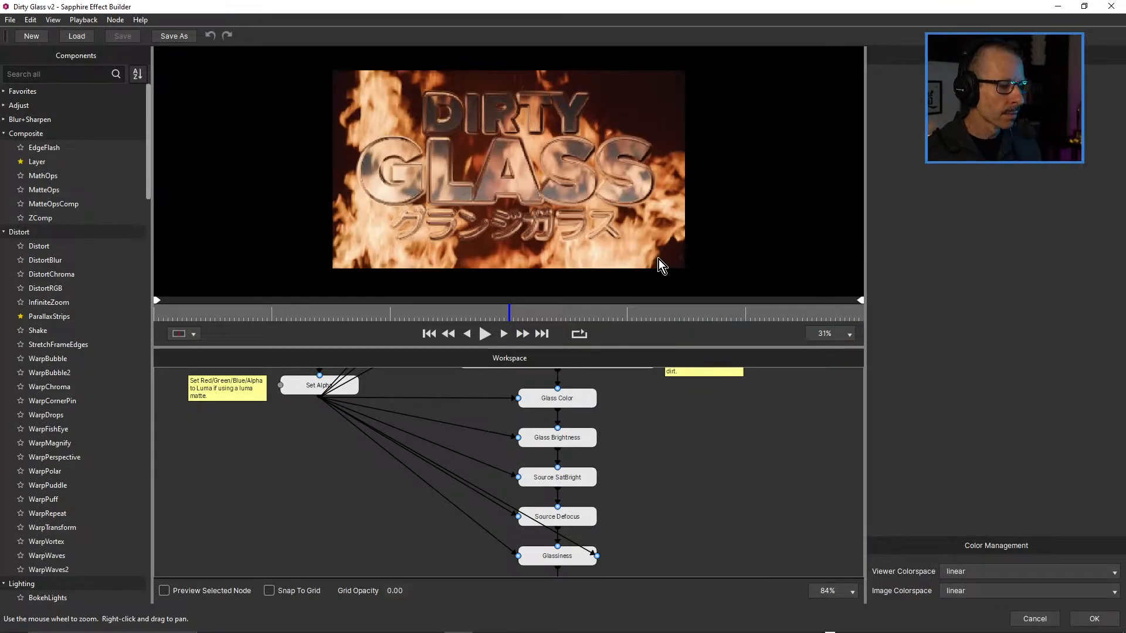
Bring the upper part of the Dirty Glass v2 node tree into view and set the preview zoom to Fit.
{"action": "scroll", "coordinate": [656, 444], "scroll_direction": "down", "scroll_amount": 4}
{"action": "left_click_drag", "start_coordinate": [679, 449], "coordinate": [643, 532]}
{"action": "scroll", "coordinate": [586, 435], "scroll_direction": "up", "scroll_amount": 3}
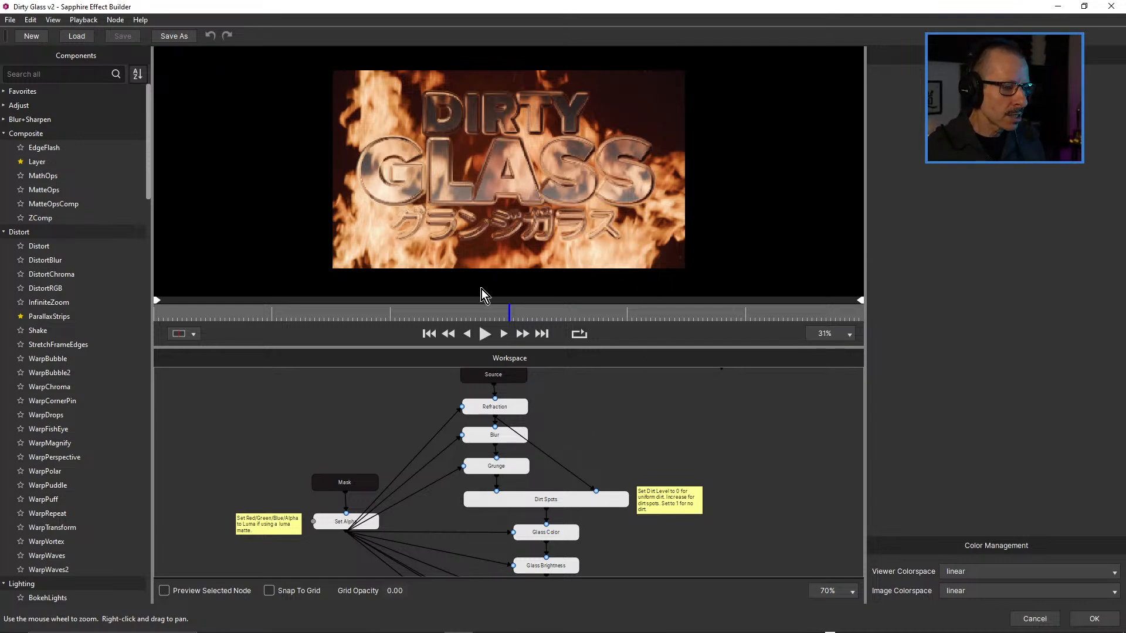
{"action": "left_click", "coordinate": [832, 337]}
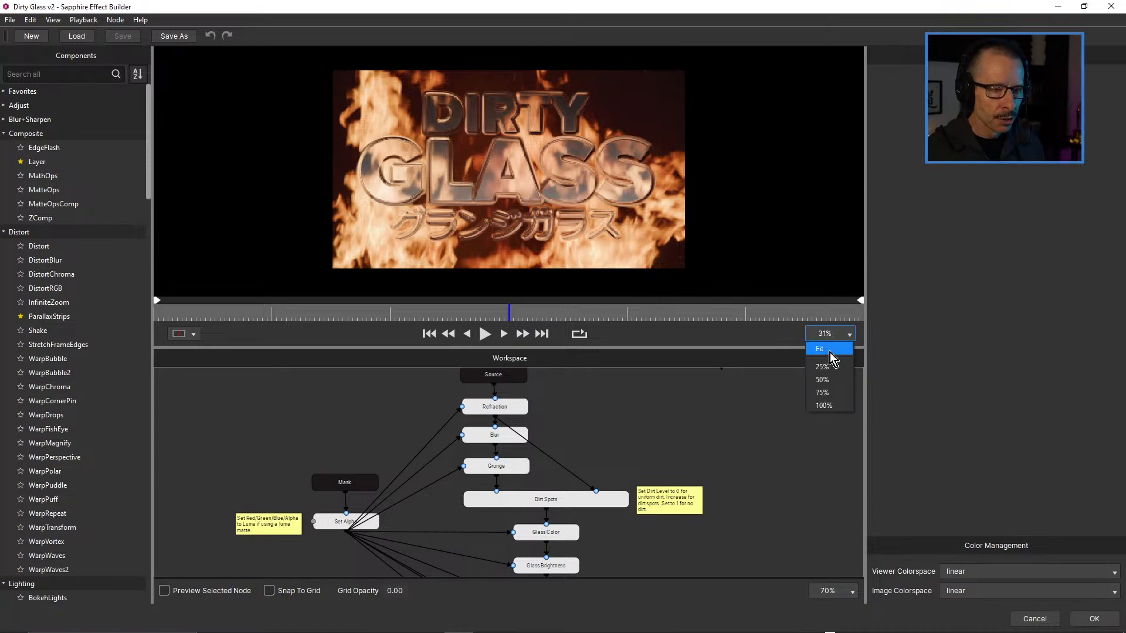
{"action": "left_click", "coordinate": [830, 352]}
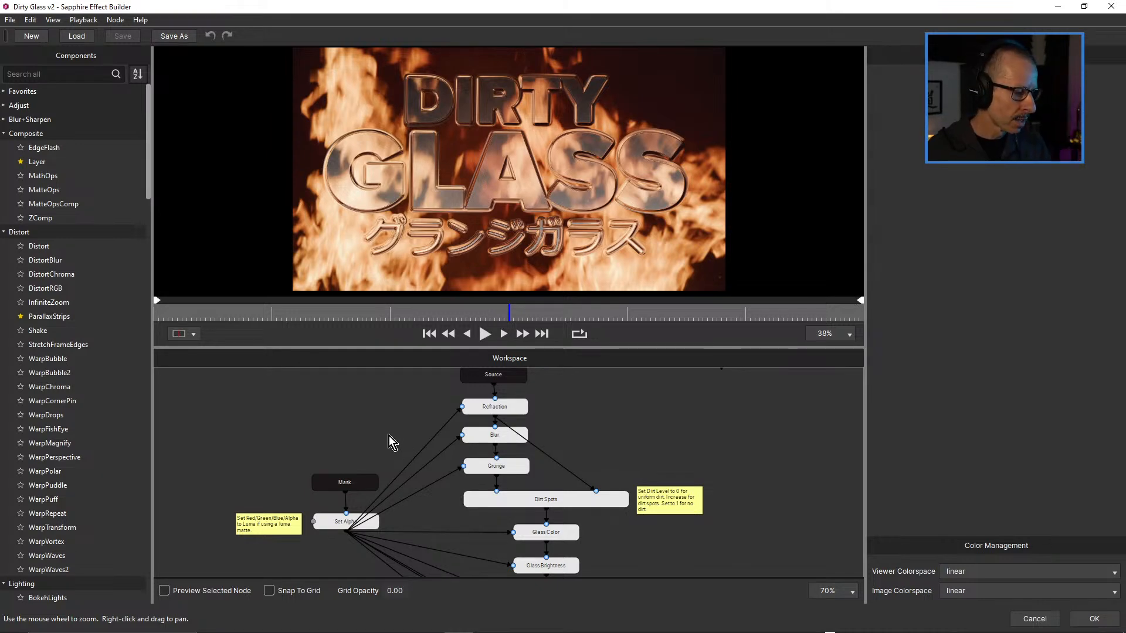
Enable previewing of the selected node and display the Refraction node's output and parameters.
{"action": "left_click", "coordinate": [164, 592]}
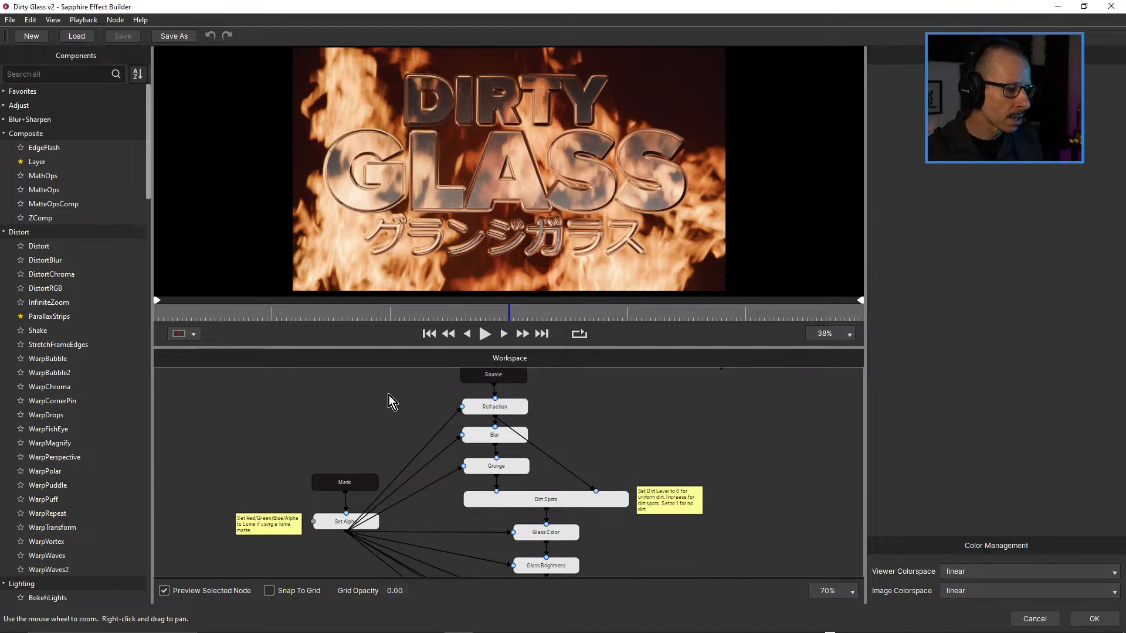
{"action": "scroll", "coordinate": [567, 413], "scroll_direction": "up", "scroll_amount": 3}
{"action": "left_click_drag", "start_coordinate": [554, 414], "coordinate": [602, 435]}
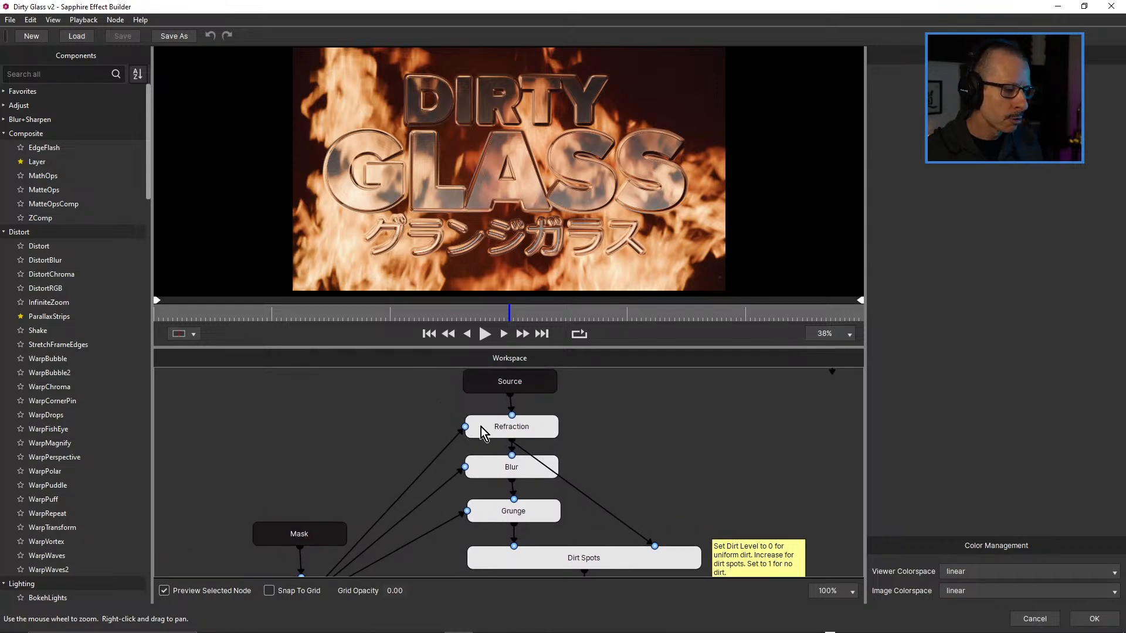
{"action": "left_click", "coordinate": [513, 431]}
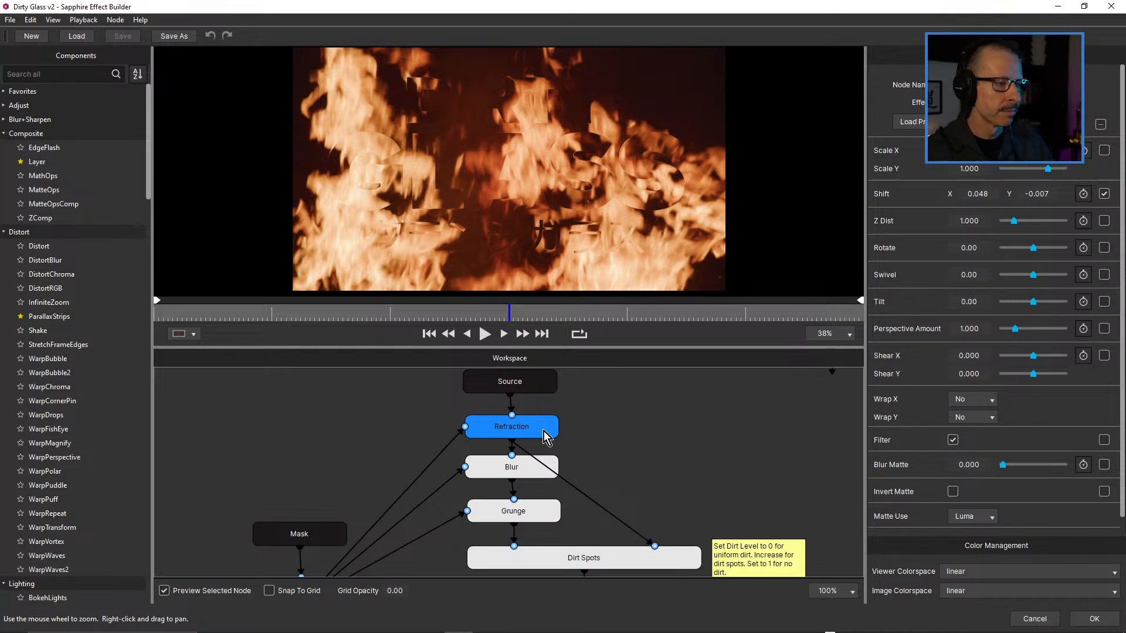
Try raising the Refraction node's Y Shift to 0.083 to compare the distortion, and undo that change.
{"action": "scroll", "coordinate": [529, 146], "scroll_direction": "up", "scroll_amount": 1}
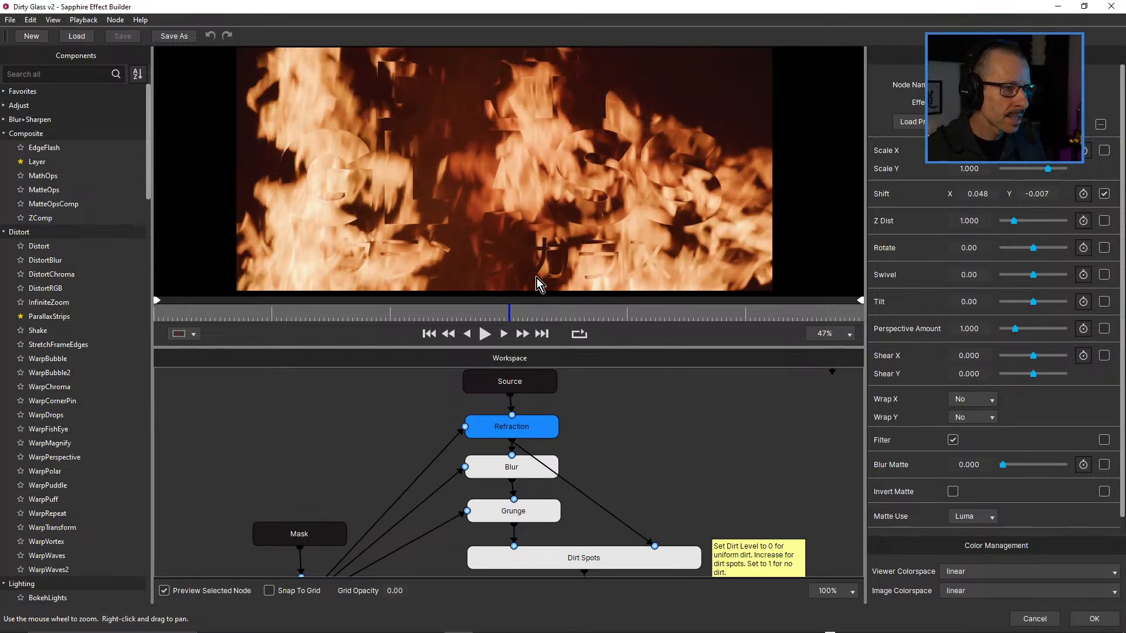
{"action": "left_click_drag", "start_coordinate": [475, 316], "coordinate": [510, 315]}
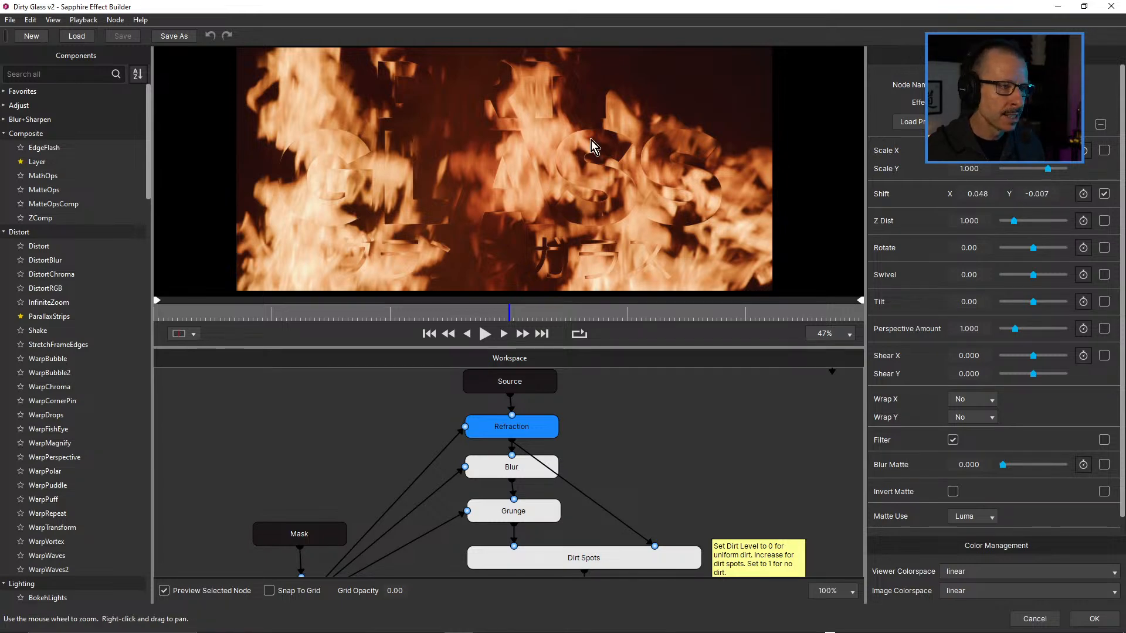
{"action": "left_click_drag", "start_coordinate": [1038, 194], "coordinate": [1042, 195]}
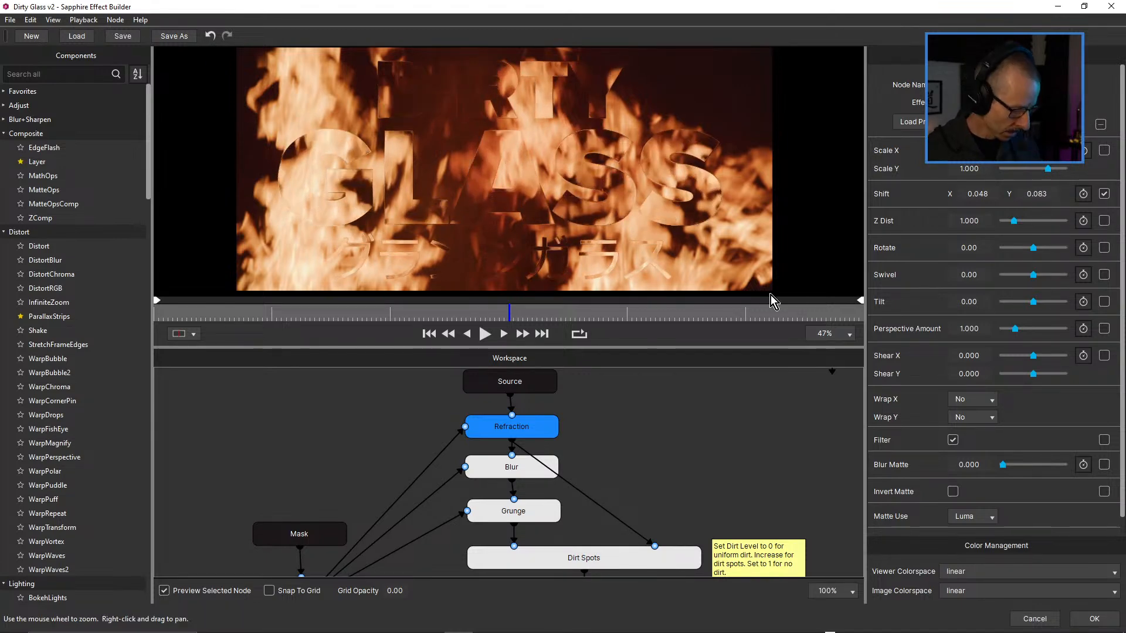
{"action": "key", "text": "ctrl+z"}
Preview the Mask input, move its node up beside Source, and display the Set Alpha node's output and channel settings.
{"action": "scroll", "coordinate": [597, 410], "scroll_direction": "down", "scroll_amount": 3}
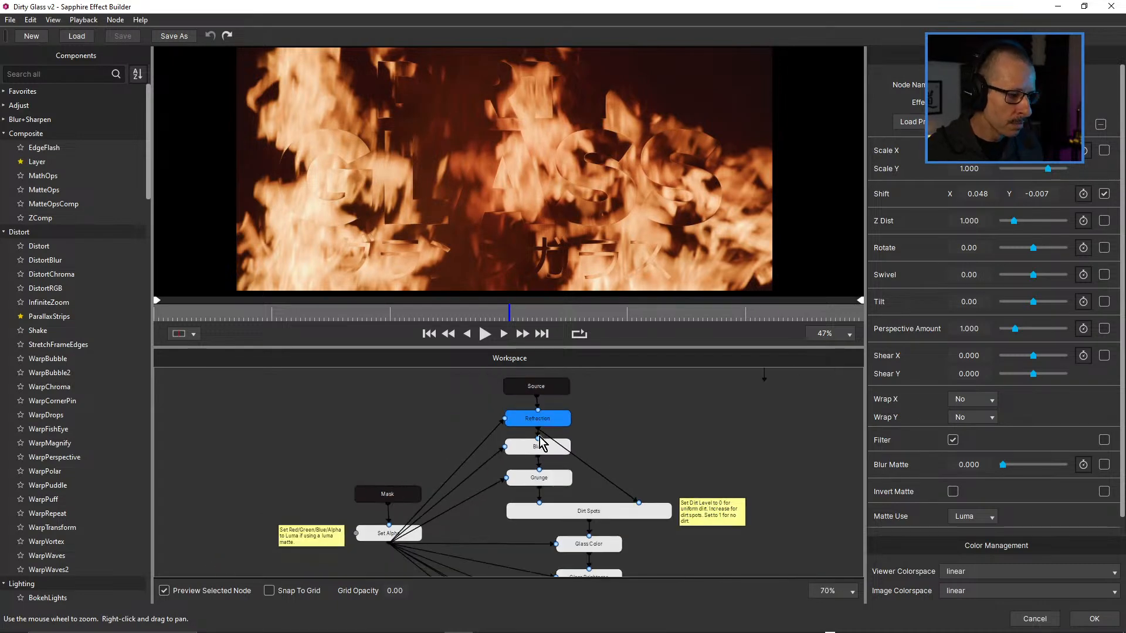
{"action": "left_click", "coordinate": [391, 497]}
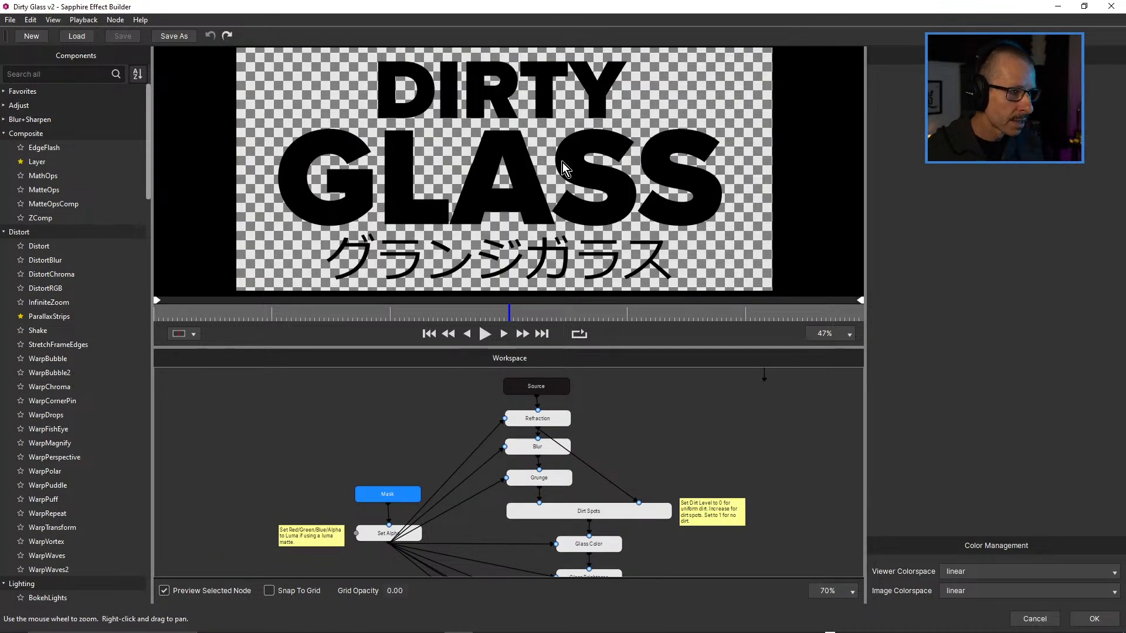
{"action": "left_click_drag", "start_coordinate": [392, 498], "coordinate": [398, 390]}
{"action": "left_click", "coordinate": [375, 531]}
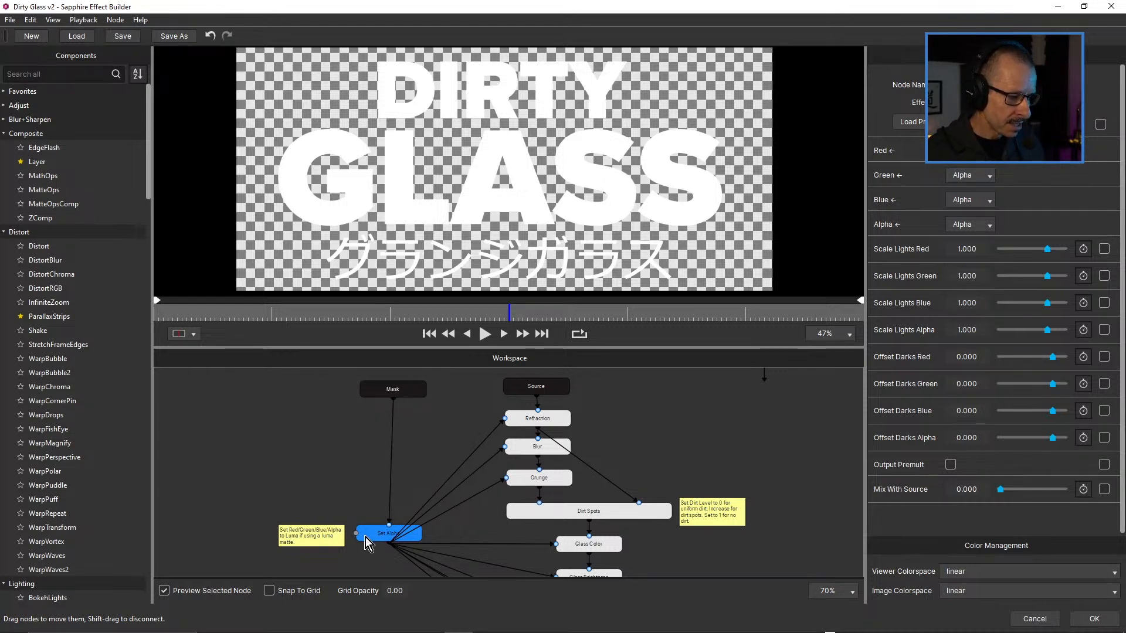
Compare the Source and Refraction outputs in the preview, including at an earlier frame of the fire footage.
{"action": "left_click", "coordinate": [513, 418]}
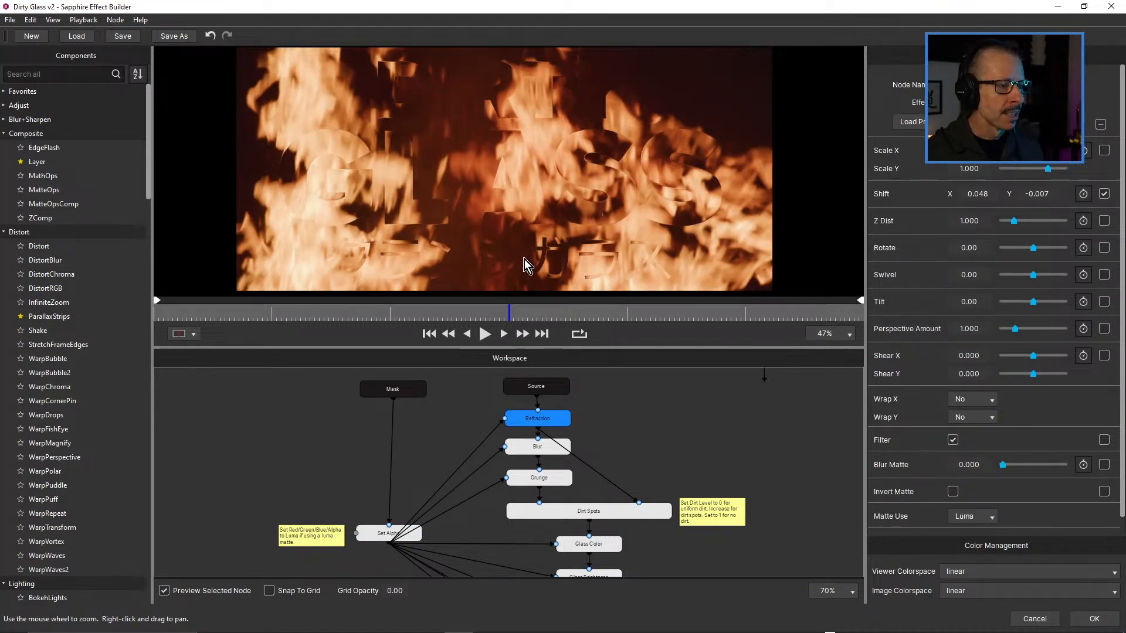
{"action": "left_click", "coordinate": [548, 385]}
{"action": "left_click", "coordinate": [551, 419]}
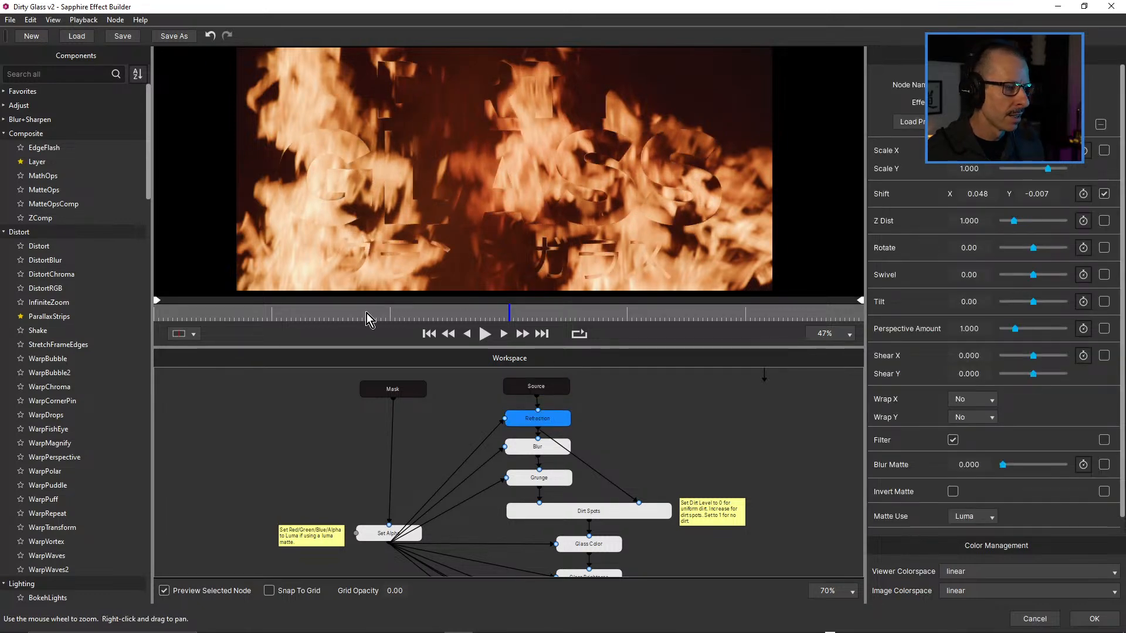
{"action": "left_click_drag", "start_coordinate": [318, 311], "coordinate": [435, 317]}
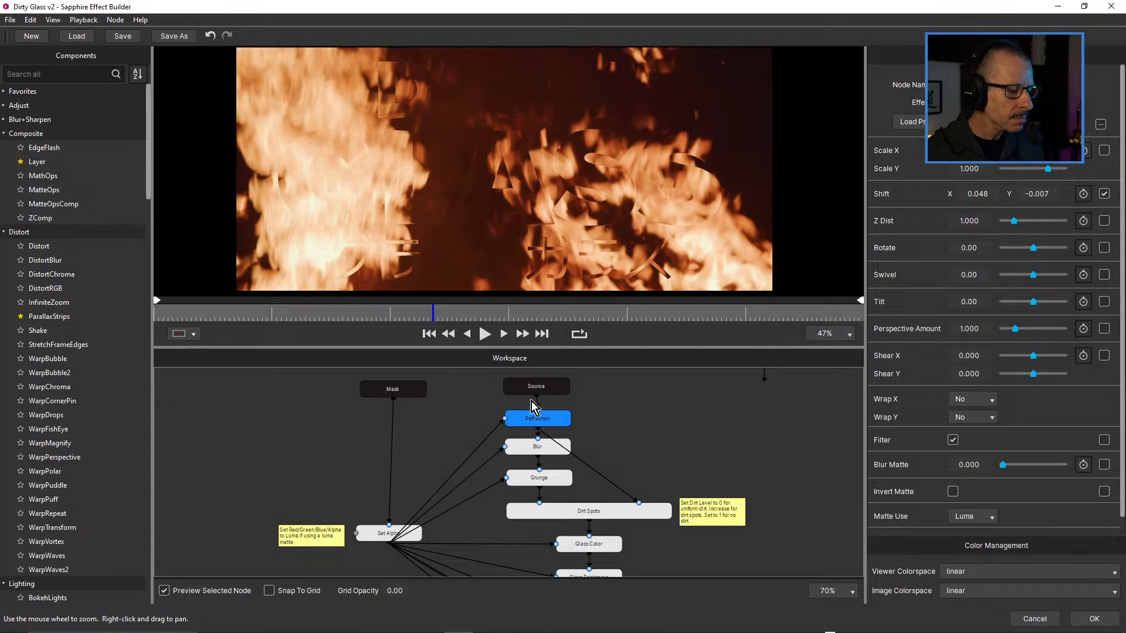
Display the Blur node's output up close and examine how Set Alpha connects to the nodes throughout the tree.
{"action": "left_click", "coordinate": [547, 448]}
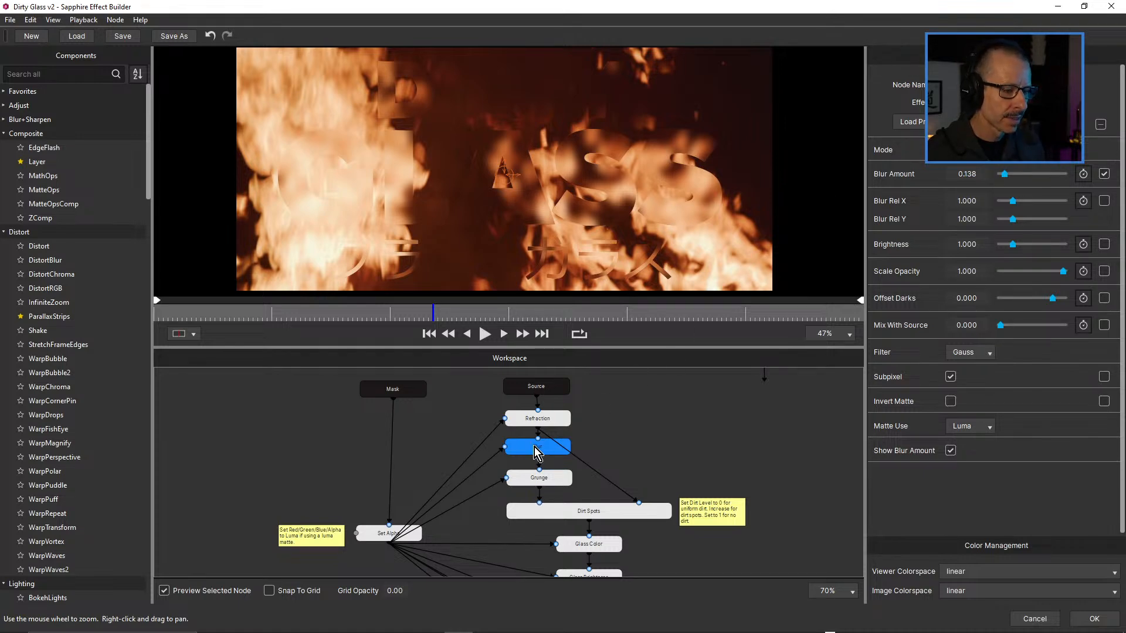
{"action": "scroll", "coordinate": [571, 176], "scroll_direction": "up", "scroll_amount": 2}
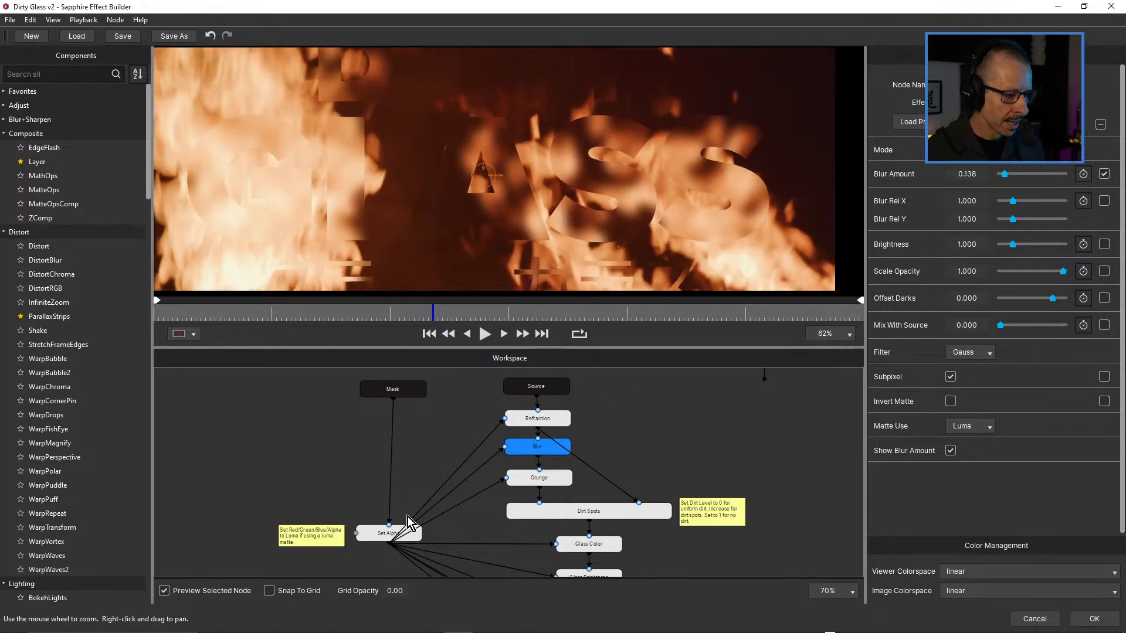
{"action": "scroll", "coordinate": [444, 466], "scroll_direction": "down", "scroll_amount": 3}
{"action": "left_click_drag", "start_coordinate": [582, 551], "coordinate": [593, 509]}
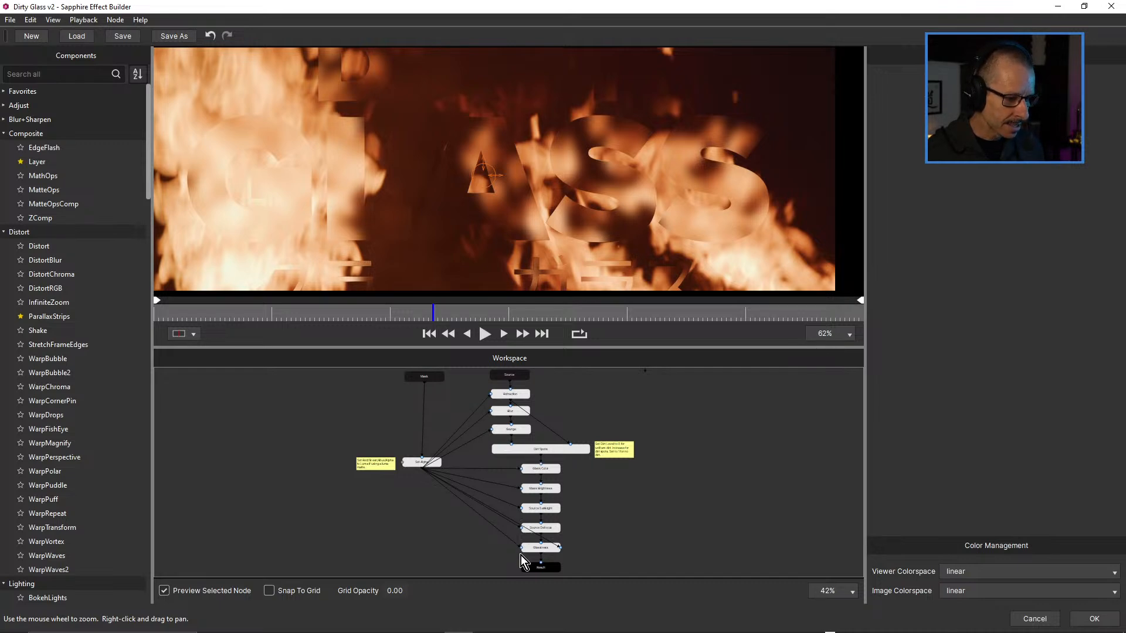
{"action": "scroll", "coordinate": [527, 475], "scroll_direction": "up", "scroll_amount": 4}
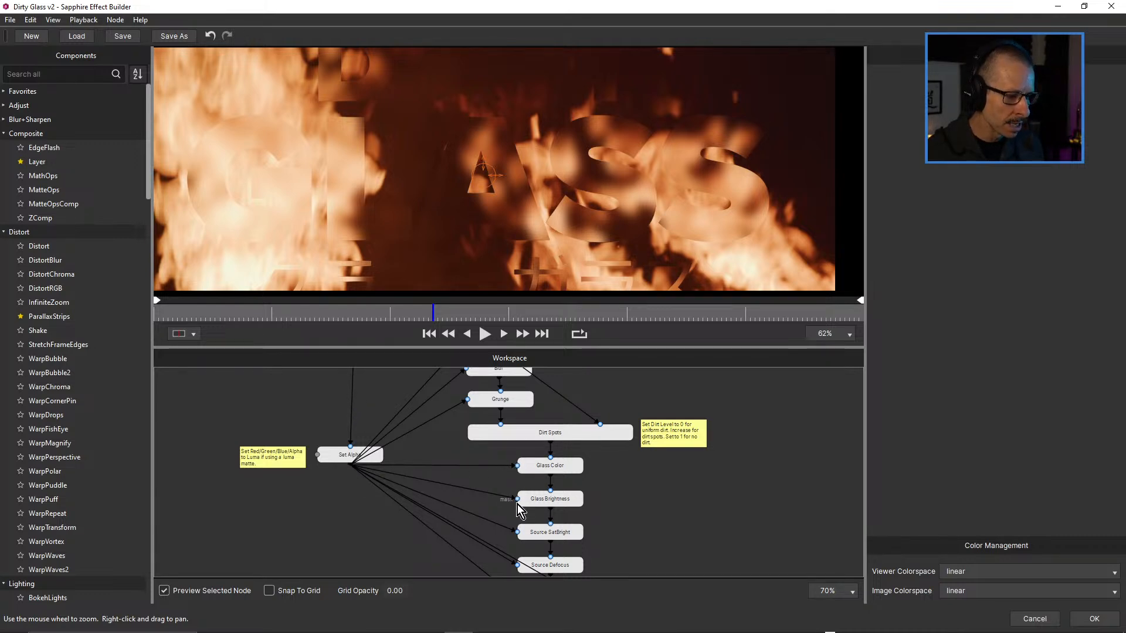
{"action": "left_click_drag", "start_coordinate": [641, 503], "coordinate": [647, 577]}
{"action": "scroll", "coordinate": [570, 462], "scroll_direction": "up", "scroll_amount": 3}
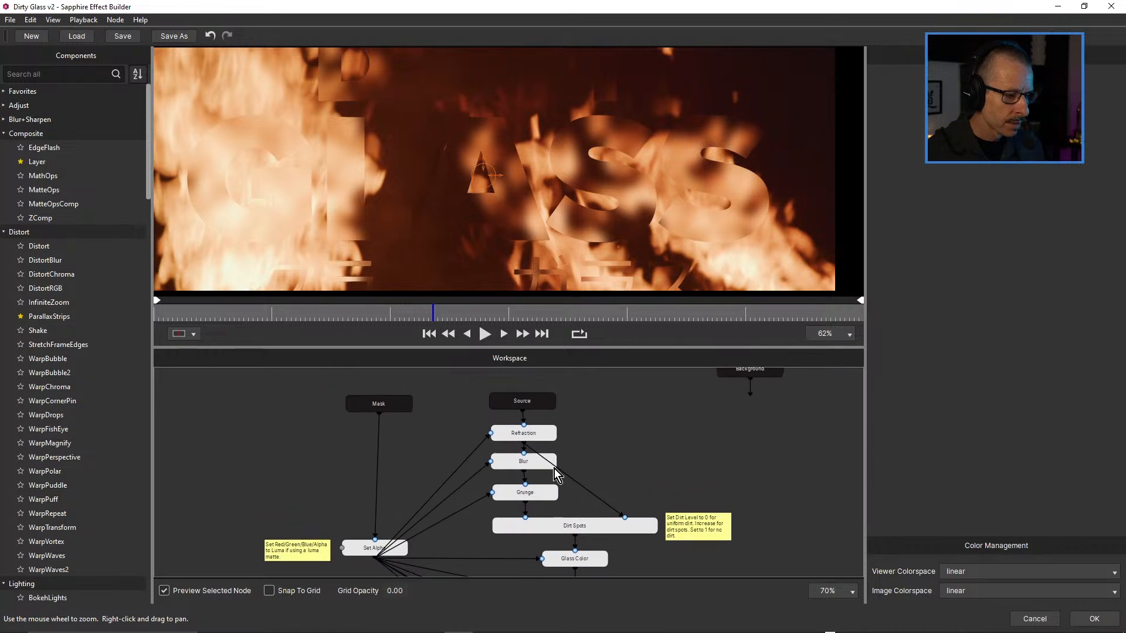
Adjust the Blur node's Blur Amount to 0.147.
{"action": "left_click", "coordinate": [509, 460]}
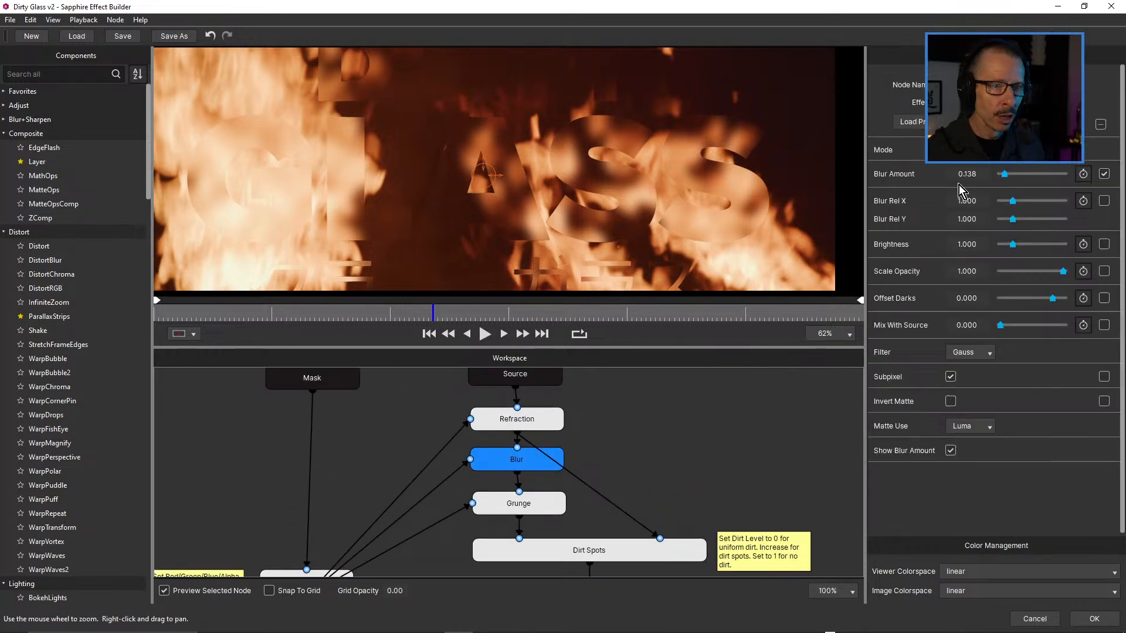
{"action": "left_click_drag", "start_coordinate": [1003, 174], "coordinate": [1003, 176]}
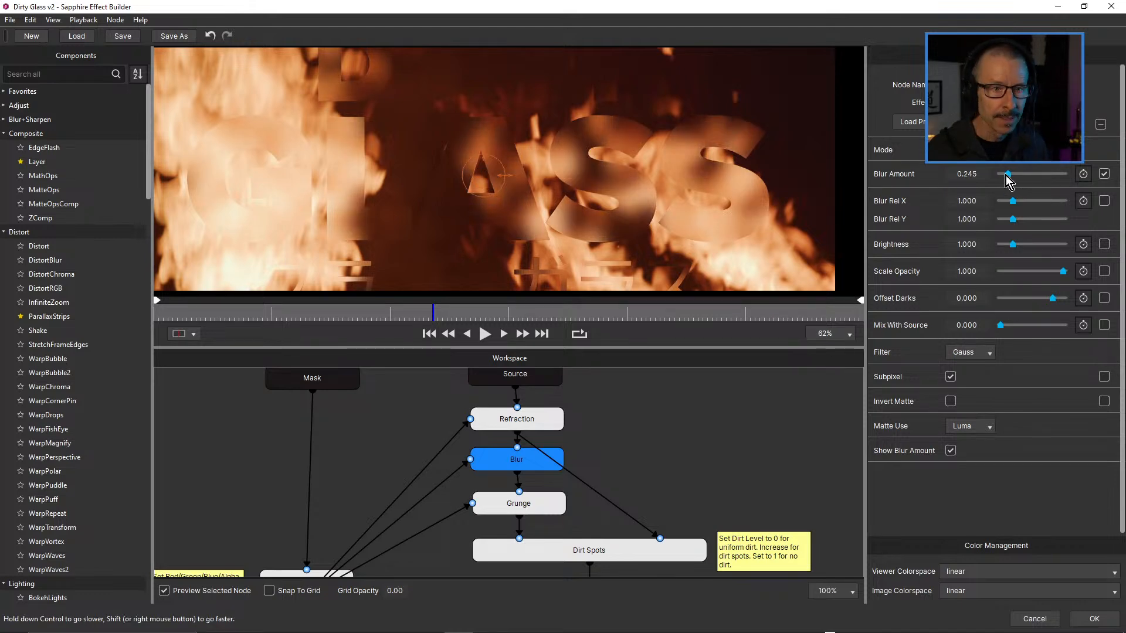
{"action": "left_click_drag", "start_coordinate": [1006, 176], "coordinate": [1002, 179]}
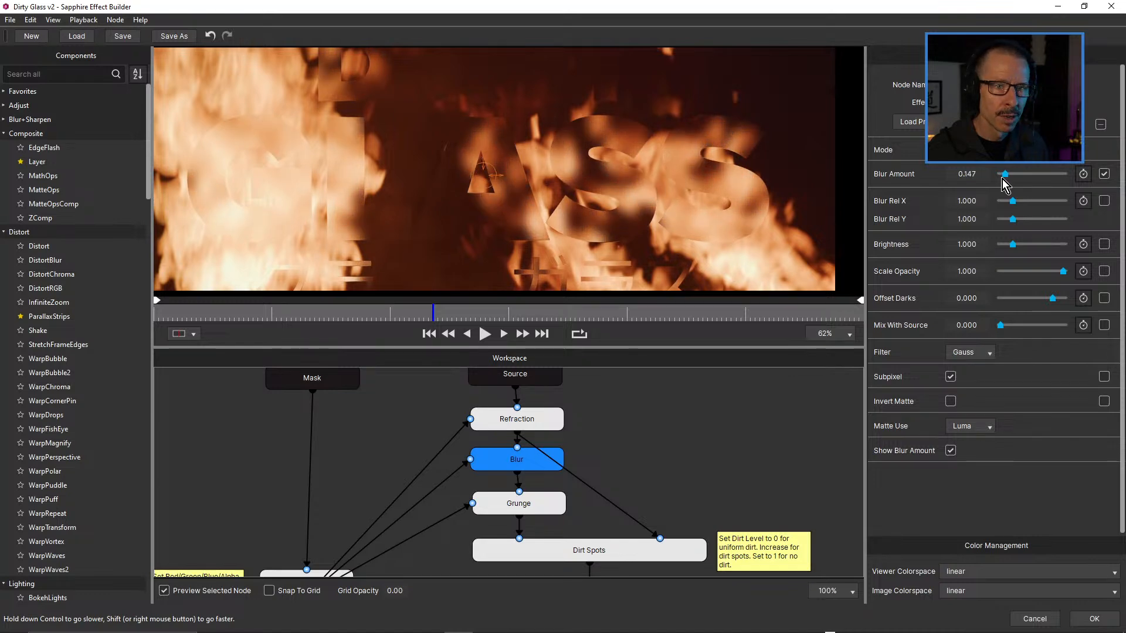
Display the Grunge node's parameters and inspect its scratch texture on the glass letters up close.
{"action": "left_click_drag", "start_coordinate": [617, 465], "coordinate": [642, 423]}
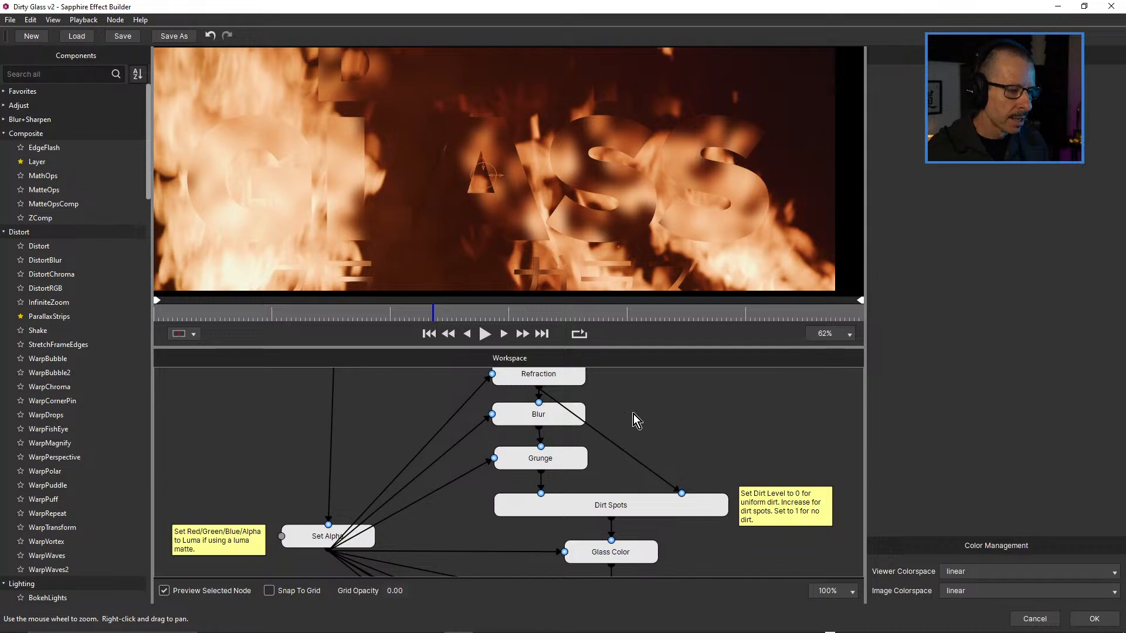
{"action": "left_click", "coordinate": [561, 459]}
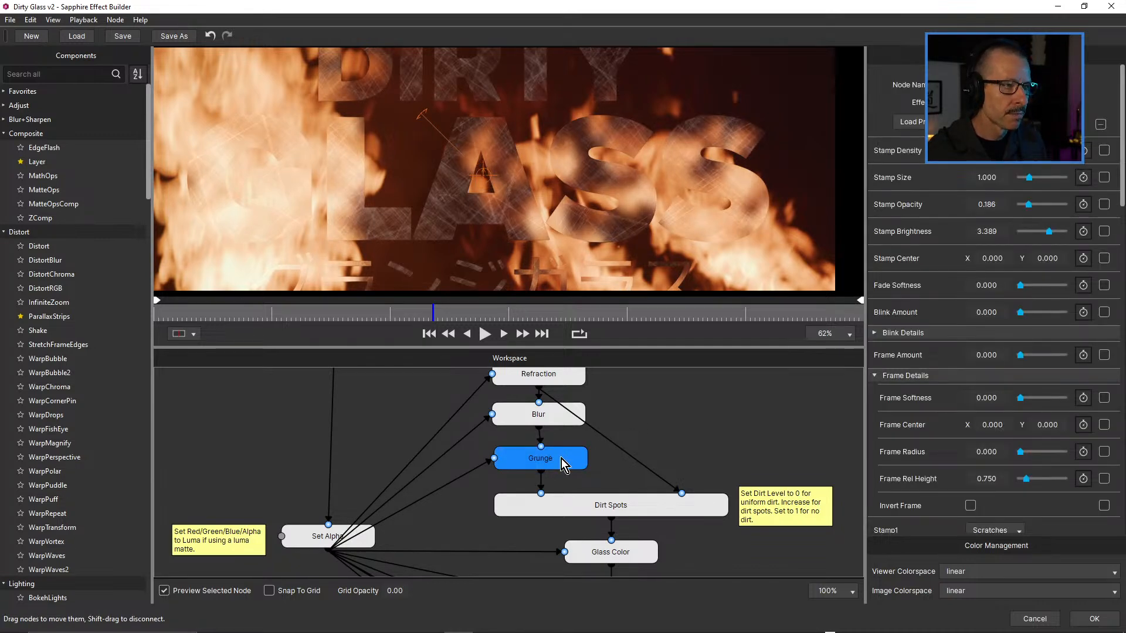
{"action": "scroll", "coordinate": [660, 210], "scroll_direction": "up", "scroll_amount": 3}
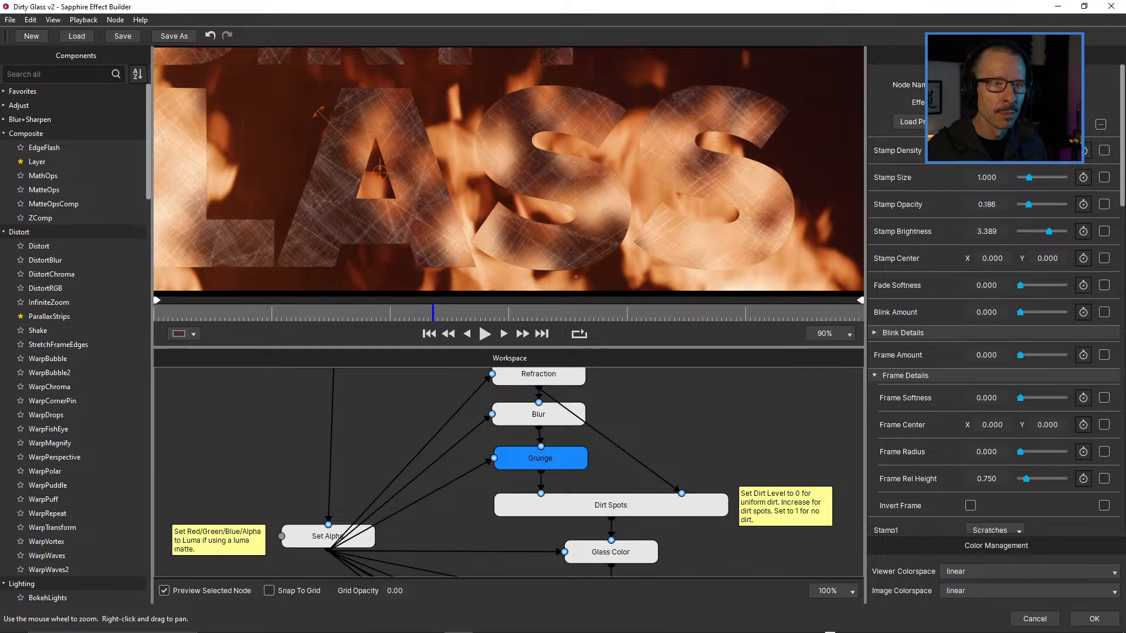
Open the preset browser for the Grunge node, select Coffee Stains, and set the presets to preview on black.
{"action": "left_click", "coordinate": [910, 122]}
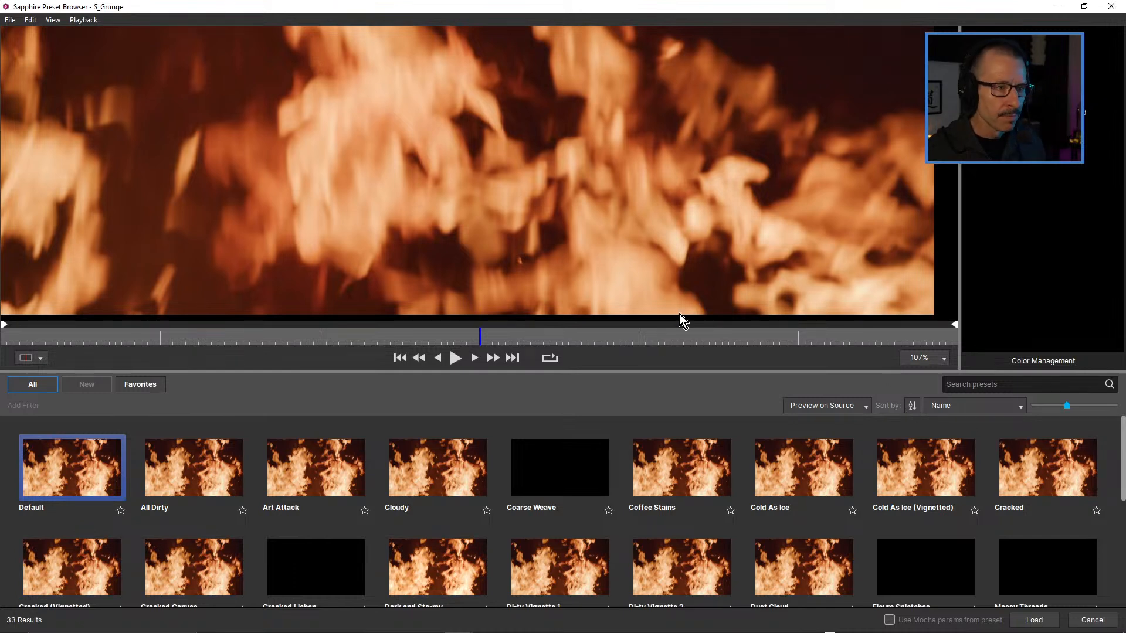
{"action": "left_click", "coordinate": [696, 472]}
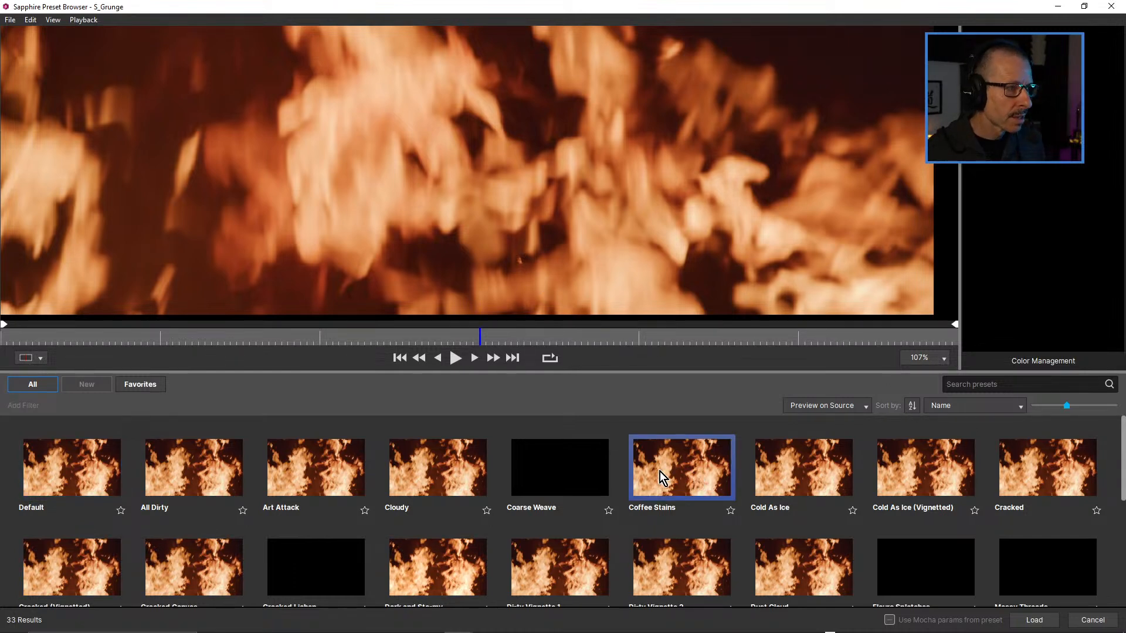
{"action": "scroll", "coordinate": [595, 233], "scroll_direction": "down", "scroll_amount": 3}
{"action": "left_click", "coordinate": [832, 413]}
{"action": "left_click", "coordinate": [840, 424]}
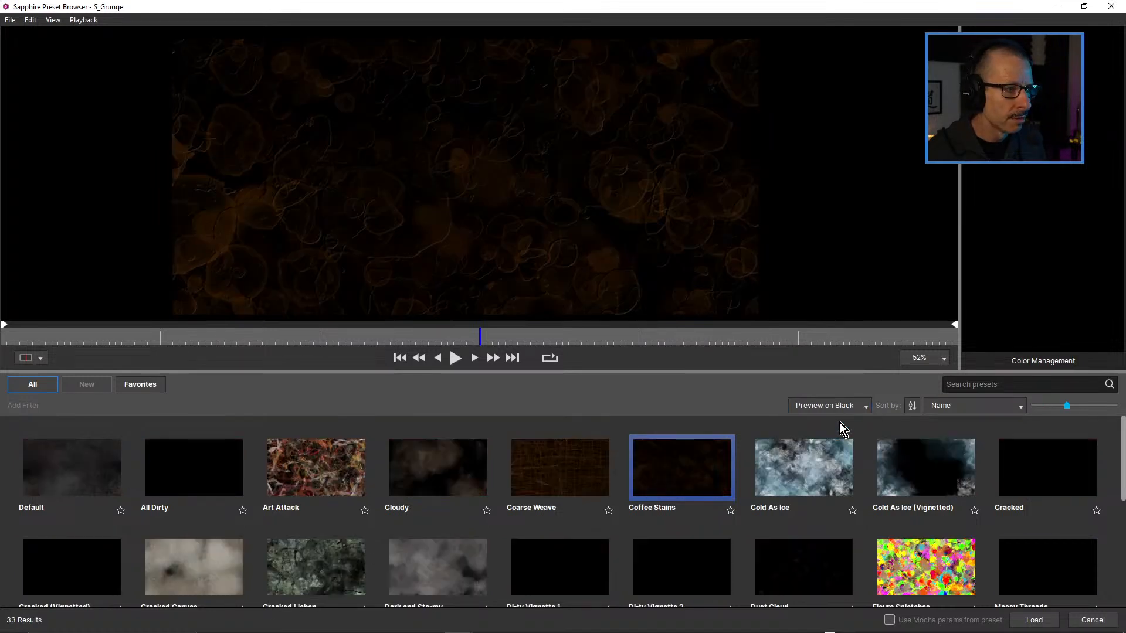
Preview Grunge presets such as Art Attack, Cold As Ice and Default, and leave the preset browser without loading one.
{"action": "left_click", "coordinate": [310, 463]}
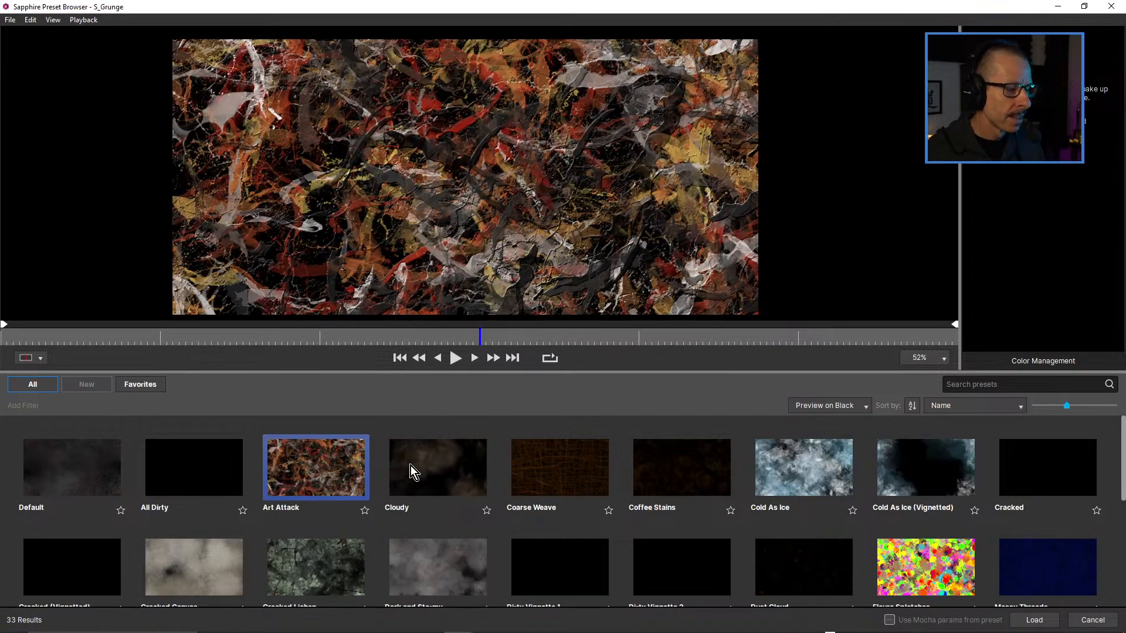
{"action": "left_click", "coordinate": [446, 467]}
{"action": "left_click", "coordinate": [812, 468]}
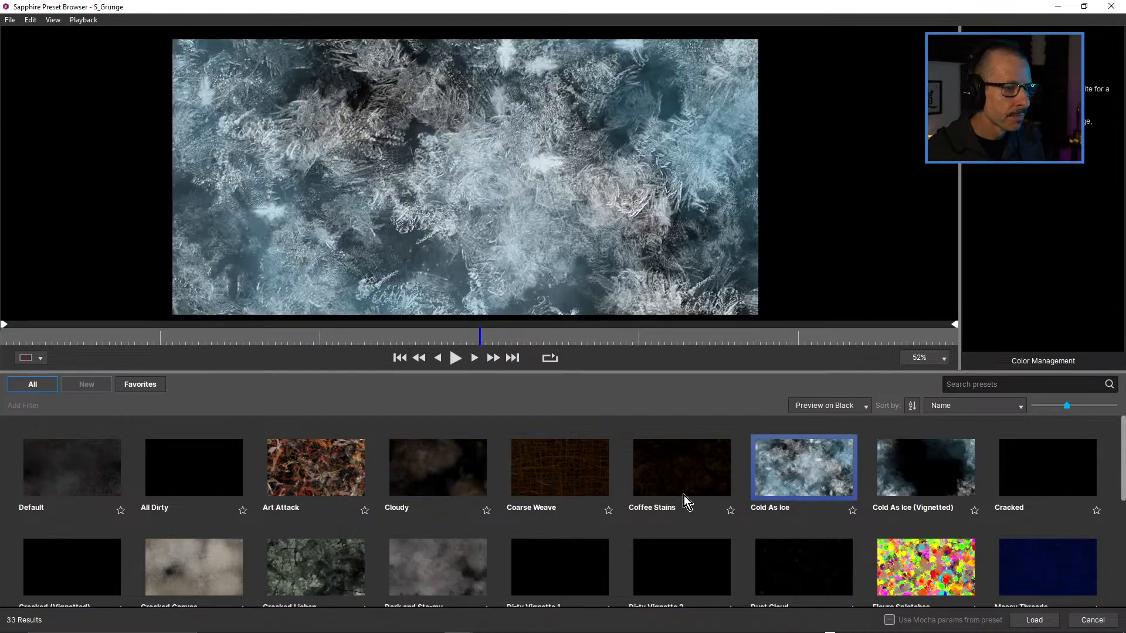
{"action": "scroll", "coordinate": [685, 494], "scroll_direction": "down", "scroll_amount": 1}
{"action": "scroll", "coordinate": [578, 533], "scroll_direction": "down", "scroll_amount": 2}
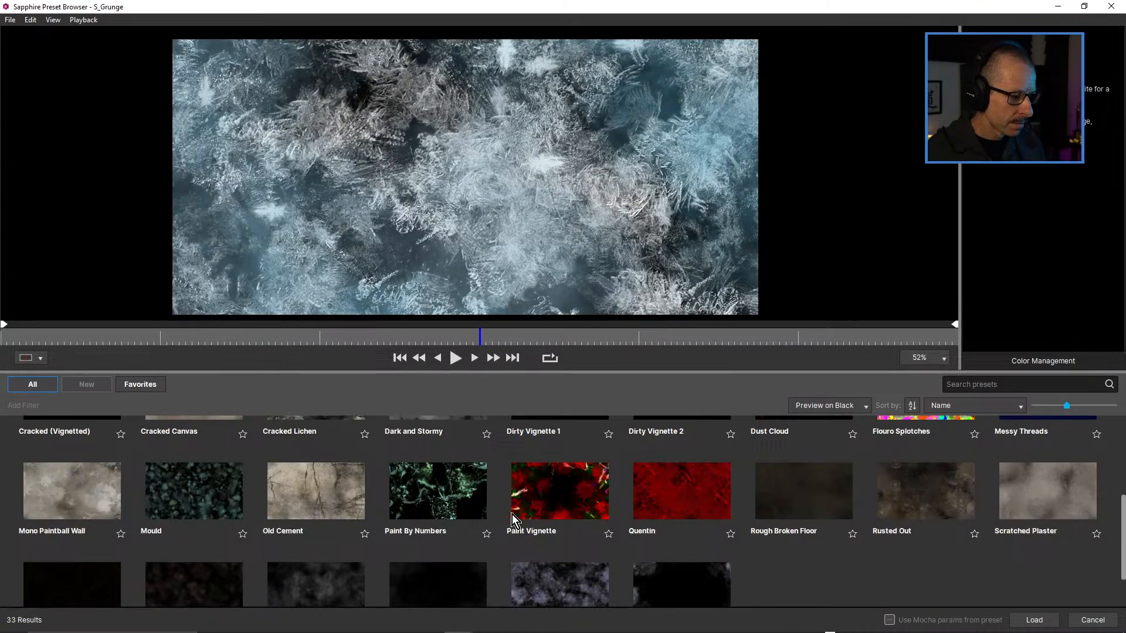
{"action": "left_click", "coordinate": [567, 494]}
{"action": "scroll", "coordinate": [639, 482], "scroll_direction": "down", "scroll_amount": 1}
{"action": "scroll", "coordinate": [622, 502], "scroll_direction": "up", "scroll_amount": 1}
{"action": "scroll", "coordinate": [623, 502], "scroll_direction": "up", "scroll_amount": 2}
{"action": "left_click", "coordinate": [72, 477]}
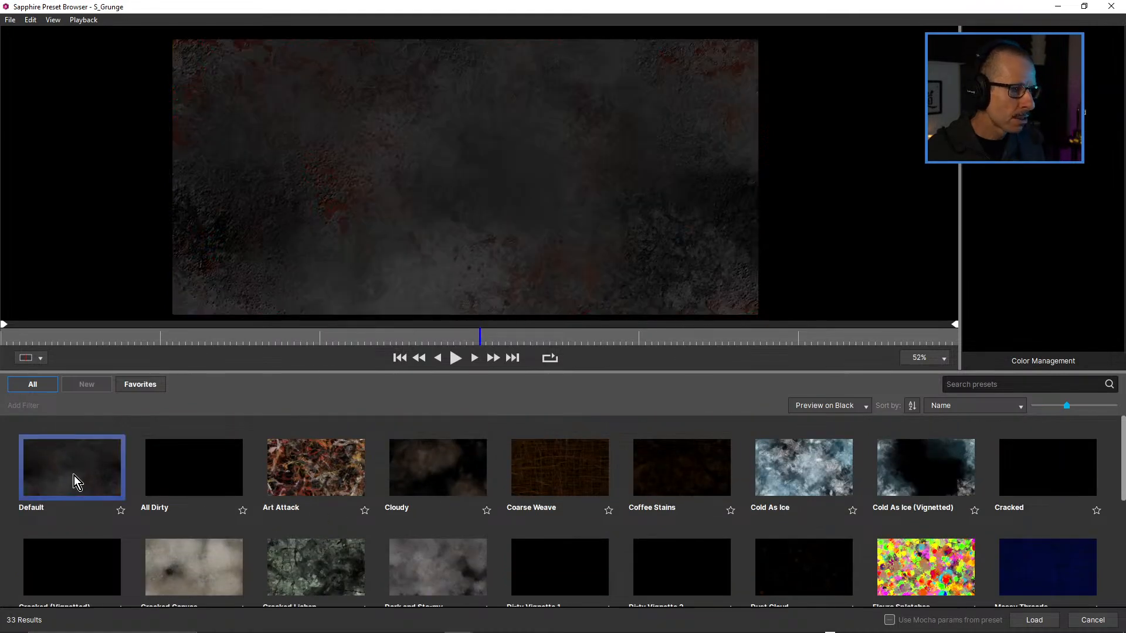
{"action": "scroll", "coordinate": [420, 174], "scroll_direction": "up", "scroll_amount": 2}
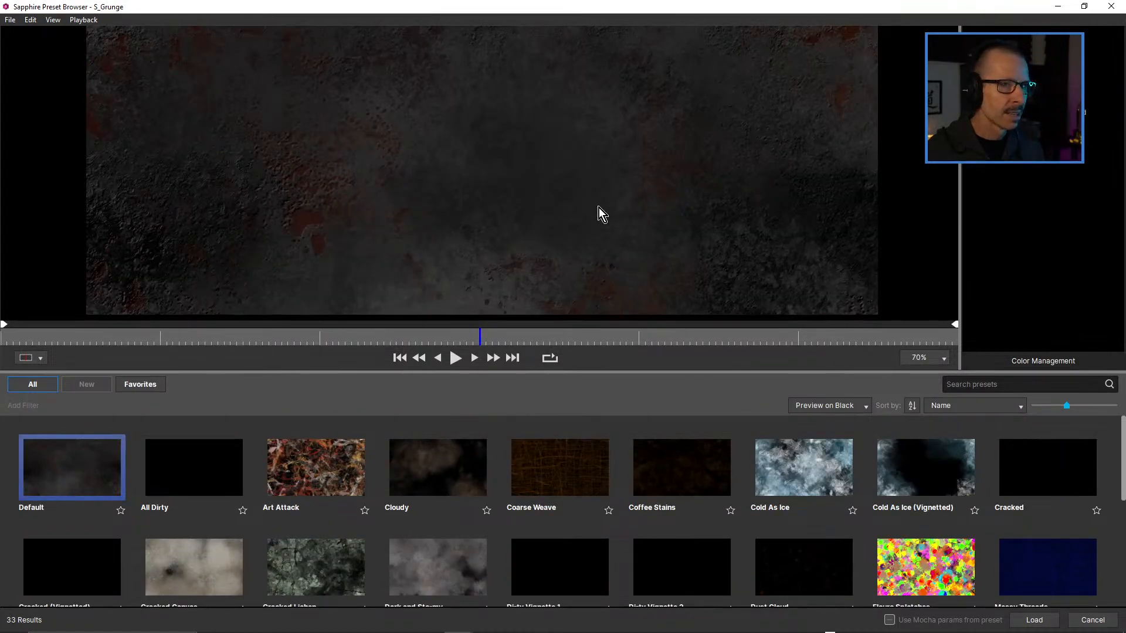
{"action": "scroll", "coordinate": [612, 183], "scroll_direction": "down", "scroll_amount": 3}
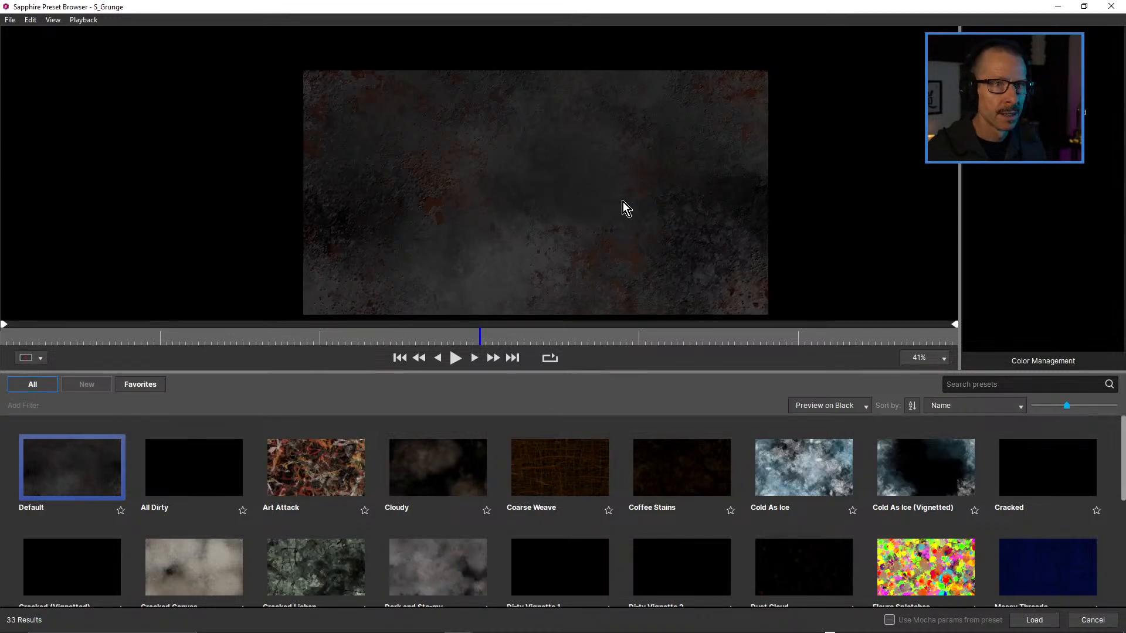
{"action": "left_click", "coordinate": [1094, 621]}
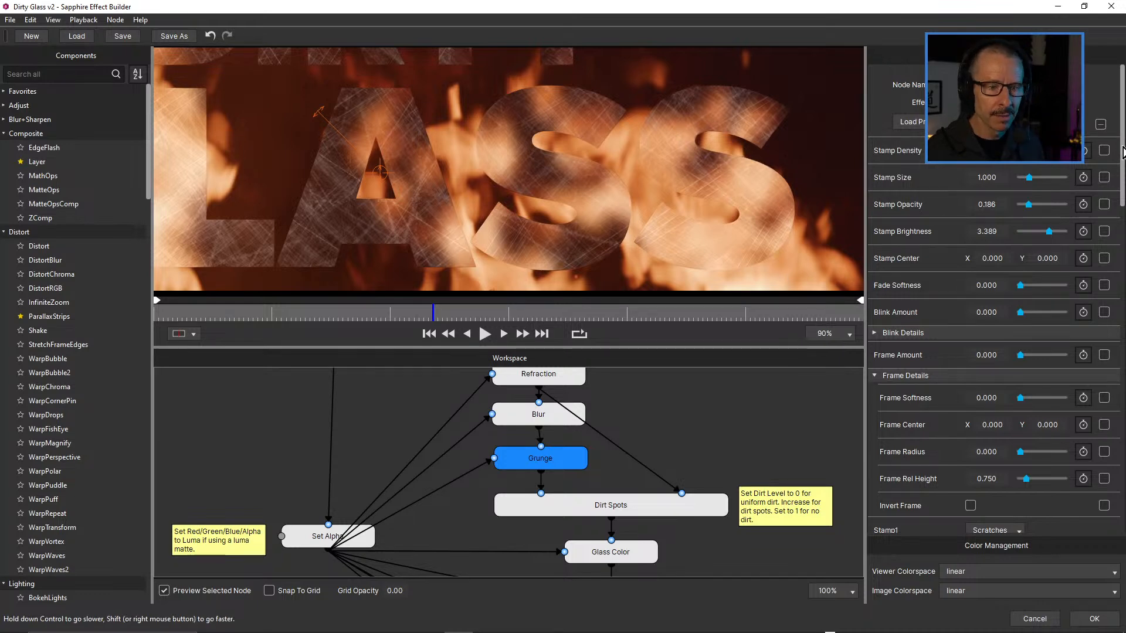
Collapse the Stamp1 Details, Stamp2 Details and Emboss groups in the Grunge node's parameters.
{"action": "scroll", "coordinate": [946, 197], "scroll_direction": "down", "scroll_amount": 5}
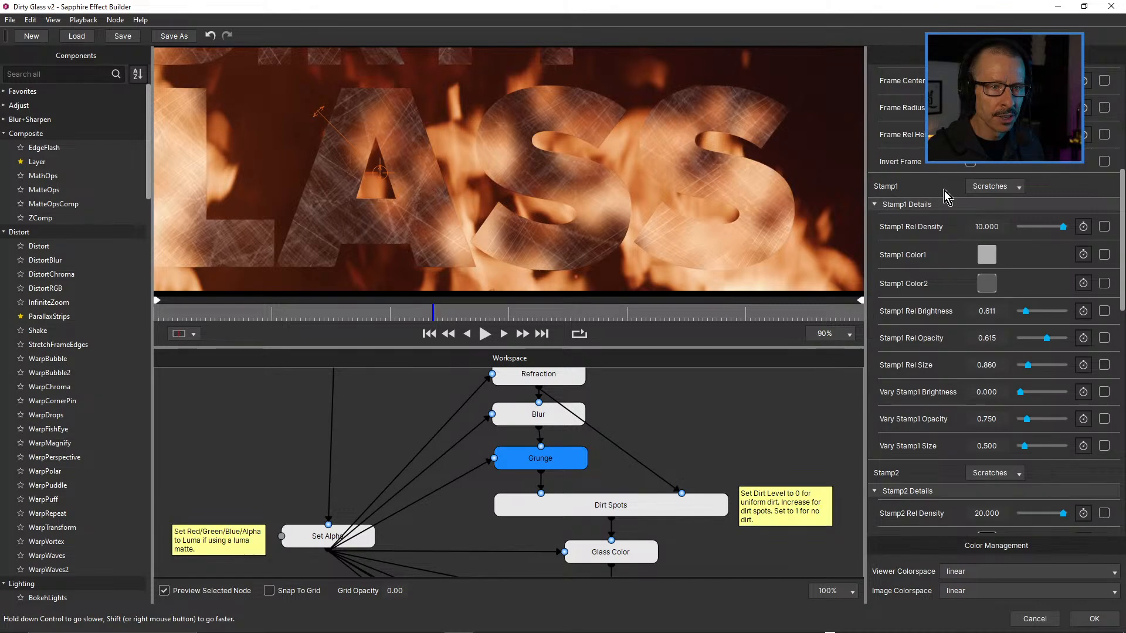
{"action": "left_click", "coordinate": [875, 205]}
{"action": "left_click", "coordinate": [874, 246]}
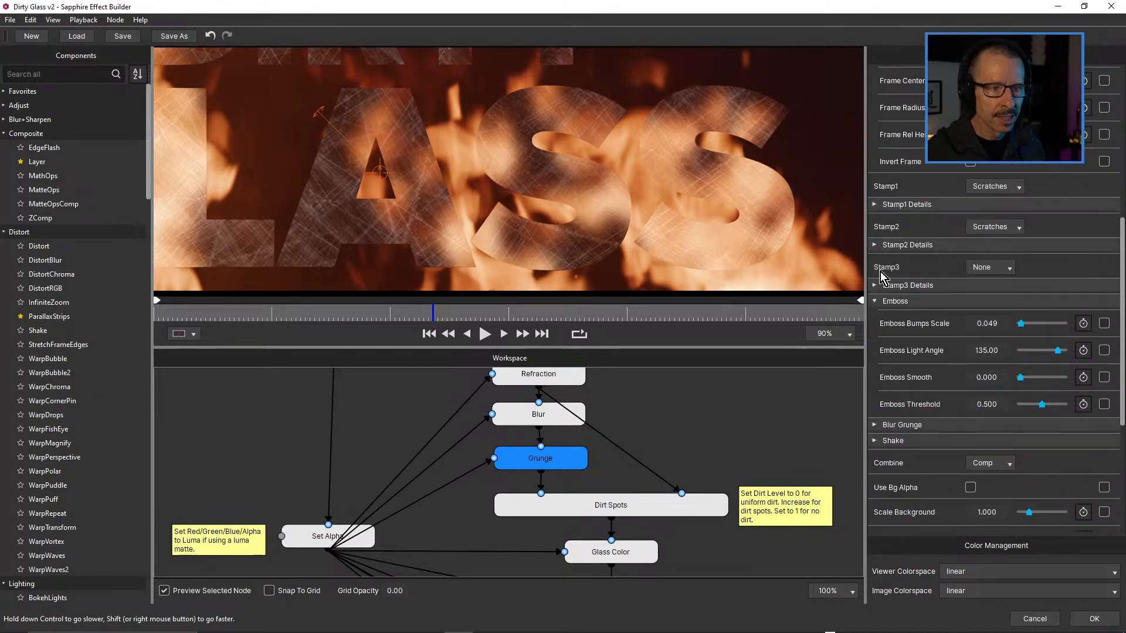
{"action": "left_click", "coordinate": [875, 302]}
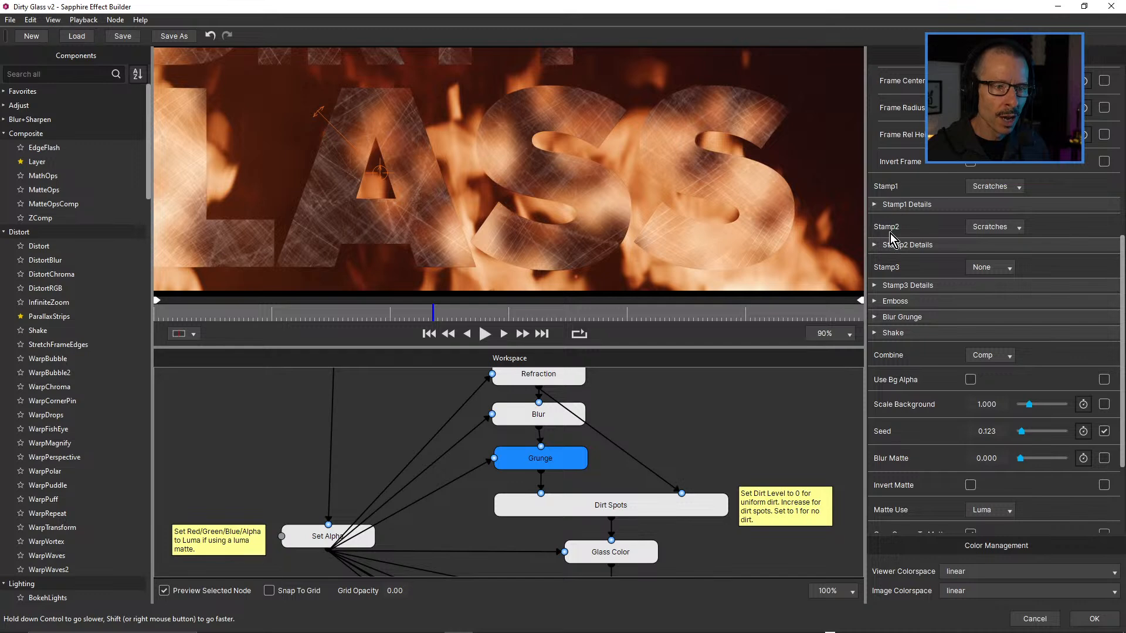
Set both Stamp2 and Stamp1 of the Grunge node to None.
{"action": "left_click", "coordinate": [994, 227]}
{"action": "left_click", "coordinate": [1004, 248]}
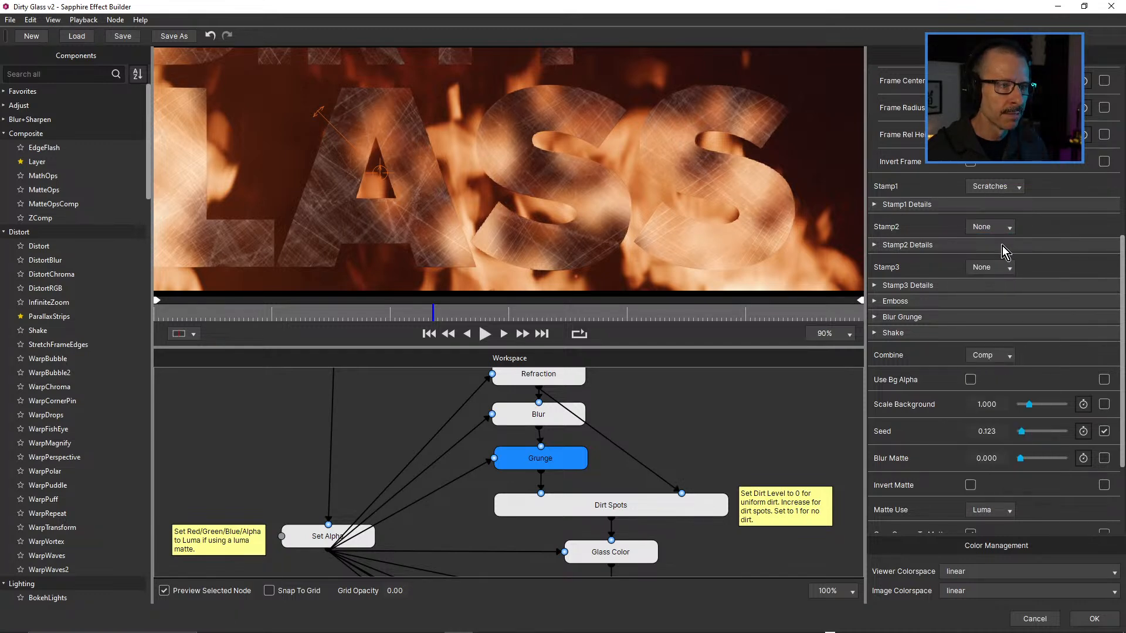
{"action": "left_click", "coordinate": [988, 186]}
{"action": "left_click", "coordinate": [987, 203]}
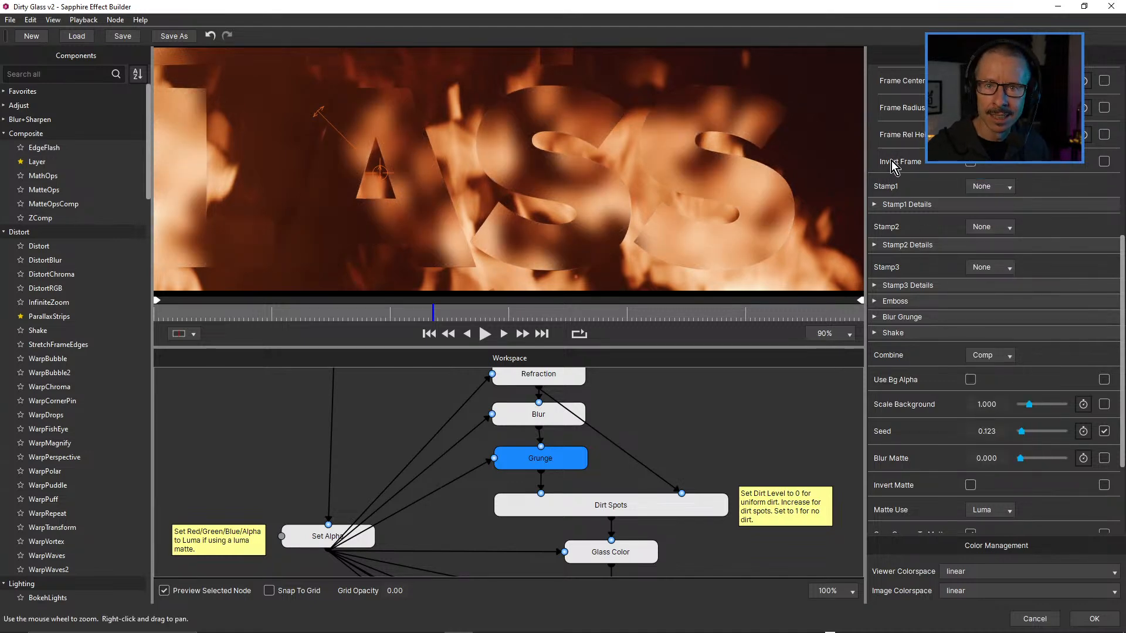
Set Stamp1 of the Grunge node to Scratches, with its Rel Opacity at 0.760 and a higher Rel Brightness.
{"action": "left_click", "coordinate": [1000, 187]}
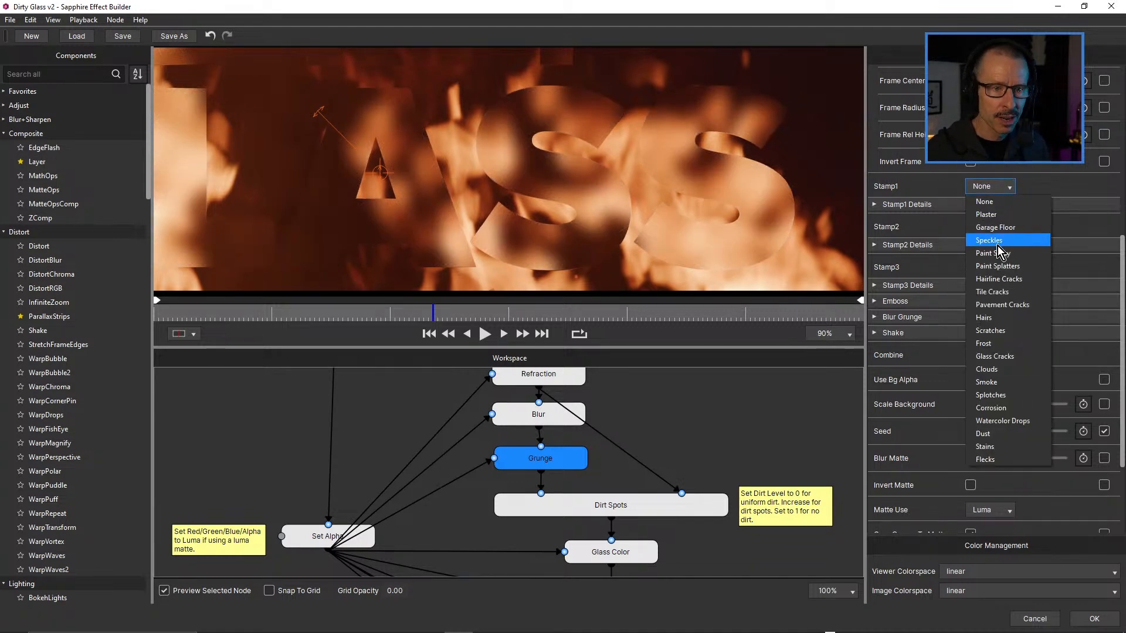
{"action": "left_click", "coordinate": [998, 329]}
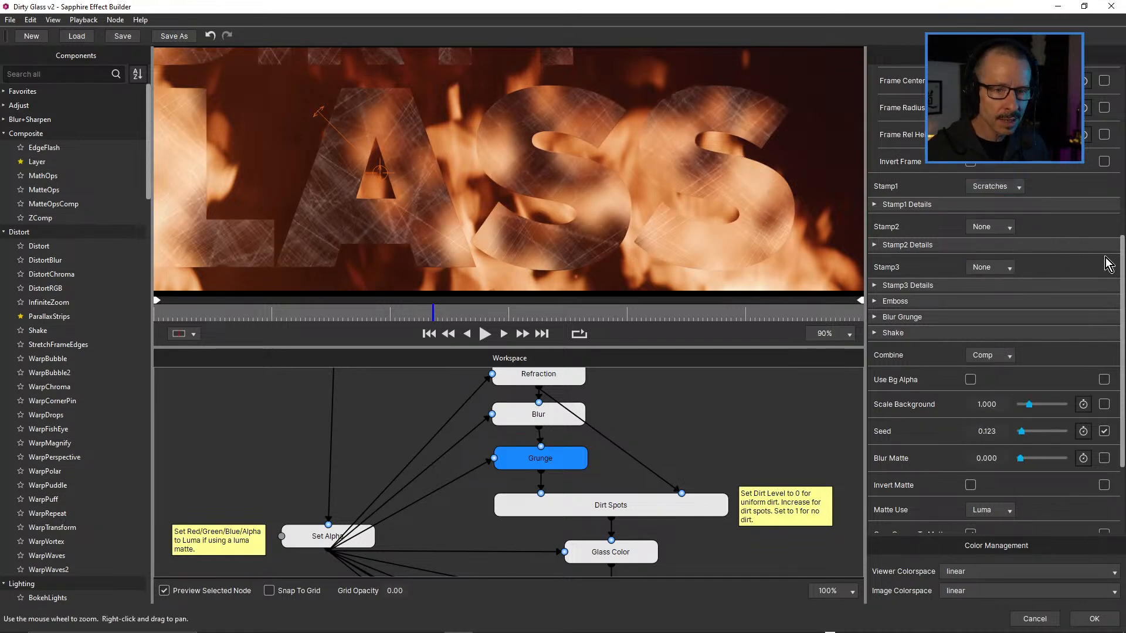
{"action": "left_click_drag", "start_coordinate": [1122, 254], "coordinate": [1097, 220]}
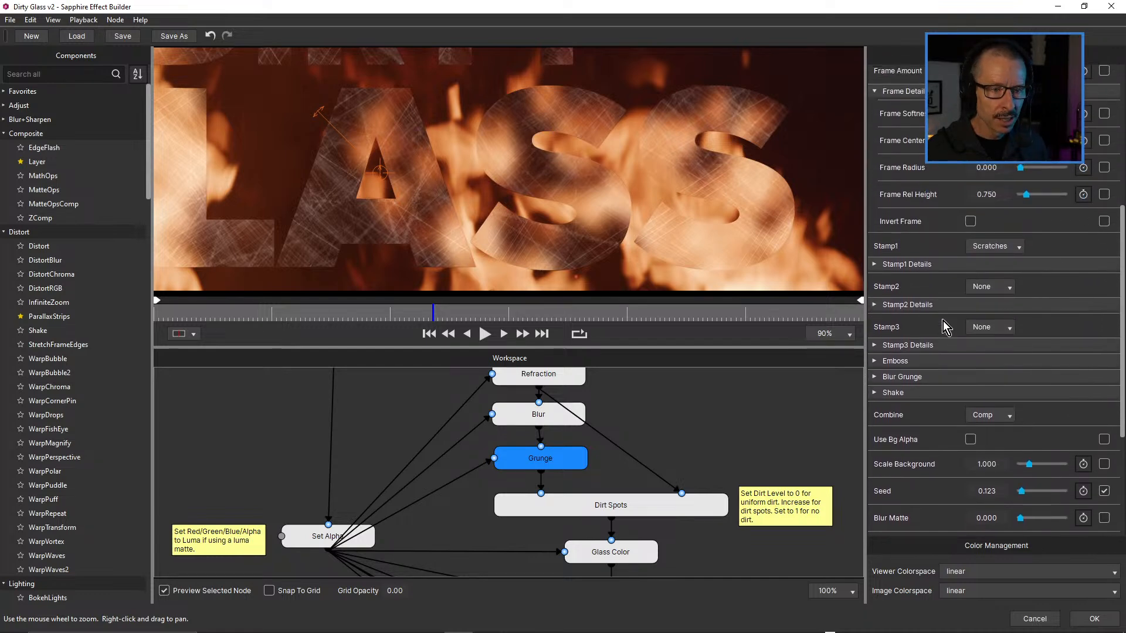
{"action": "left_click", "coordinate": [877, 265]}
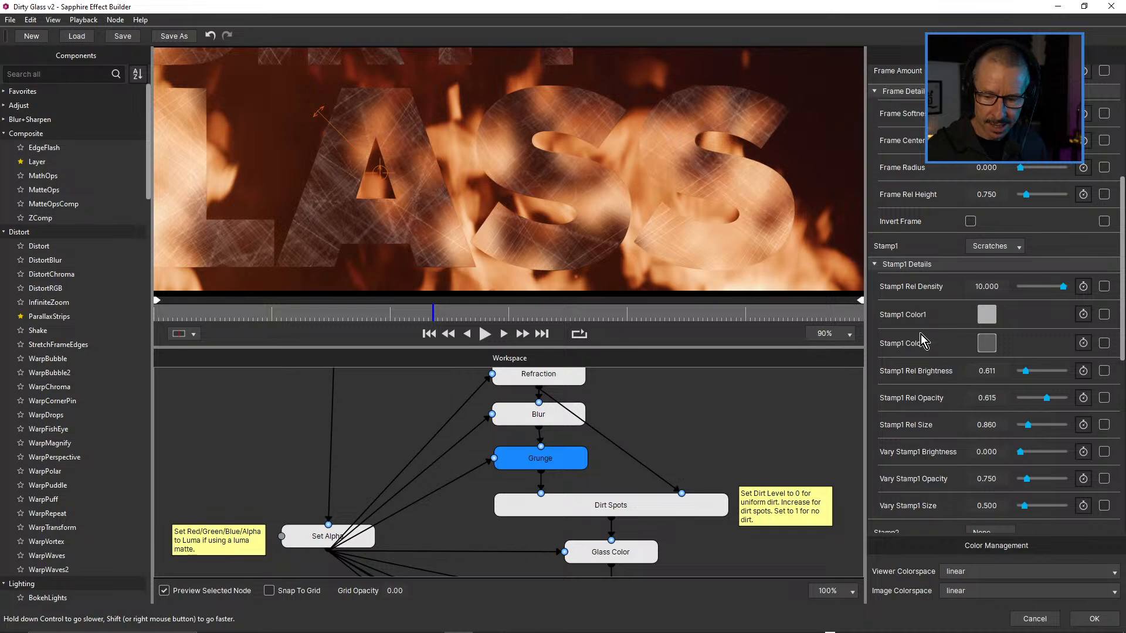
{"action": "left_click_drag", "start_coordinate": [1043, 398], "coordinate": [1026, 375]}
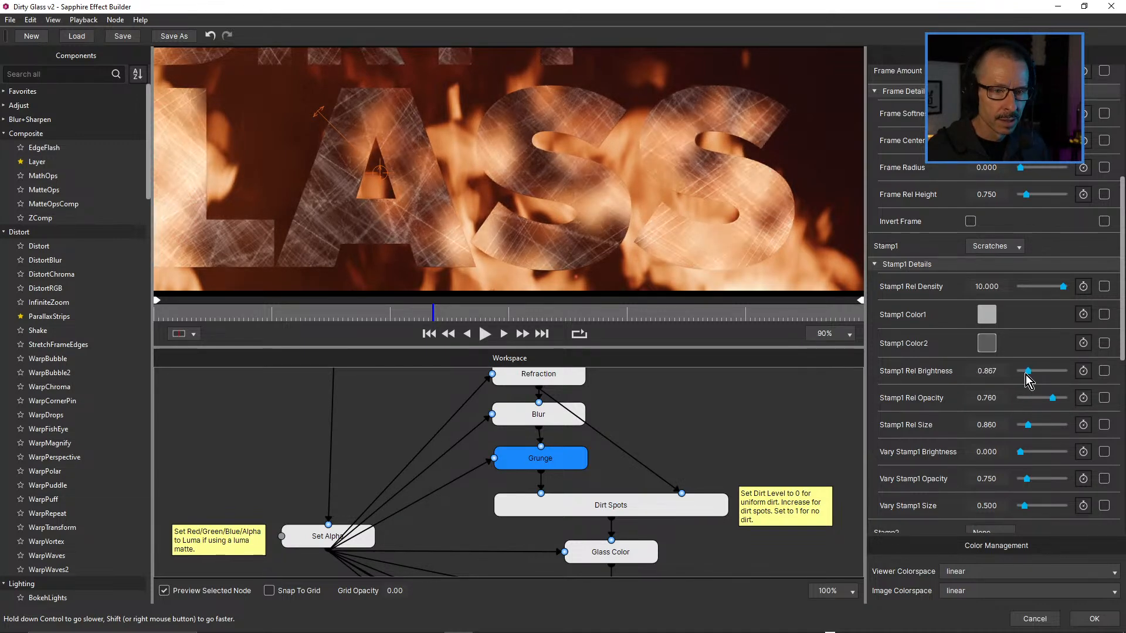
Review the Grunge node's stamp, frame, seed and matte parameters, and inspect the scratches on the letters up close.
{"action": "left_click_drag", "start_coordinate": [1123, 222], "coordinate": [1123, 102]}
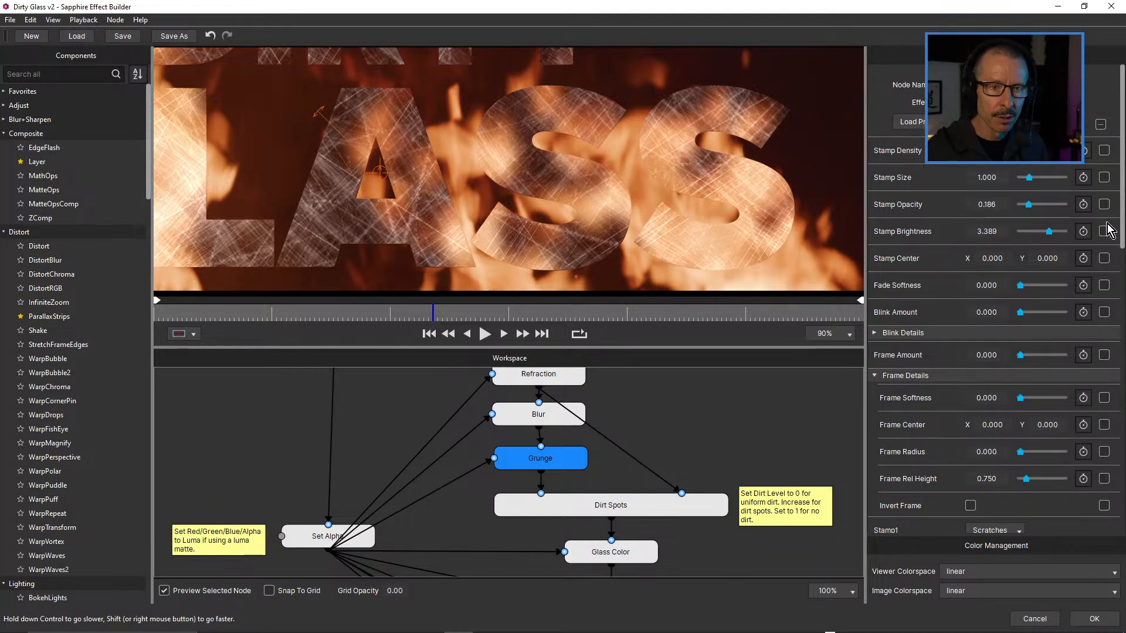
{"action": "left_click_drag", "start_coordinate": [1123, 229], "coordinate": [1124, 531]}
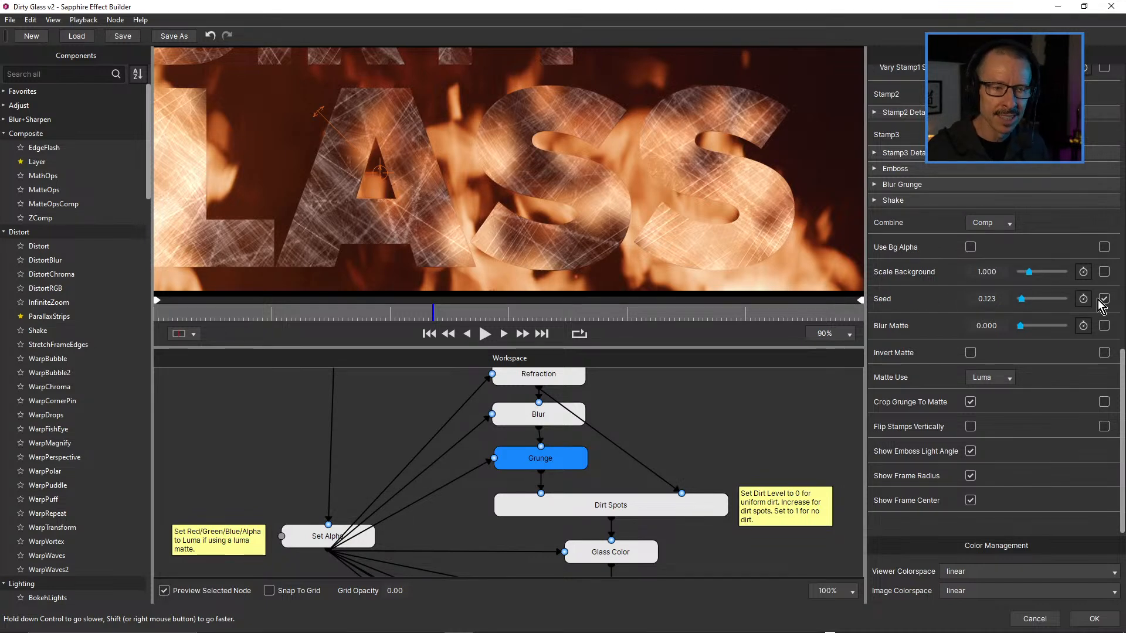
{"action": "left_click_drag", "start_coordinate": [1122, 369], "coordinate": [1123, 70]}
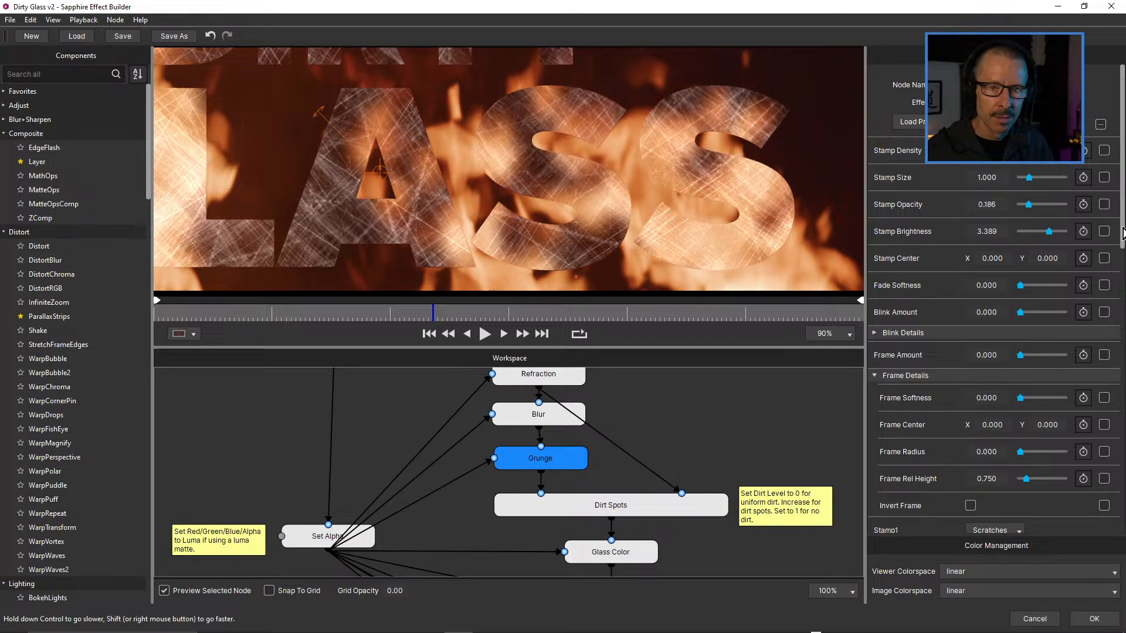
{"action": "left_click_drag", "start_coordinate": [1123, 235], "coordinate": [1122, 495]}
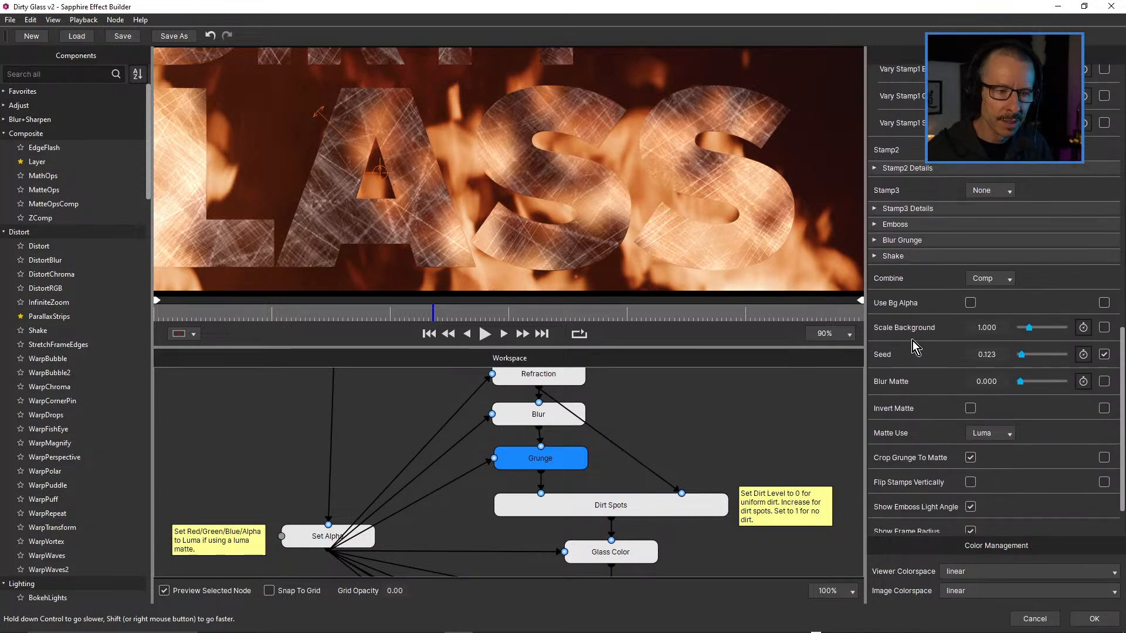
{"action": "left_click_drag", "start_coordinate": [1122, 355], "coordinate": [1123, 88]}
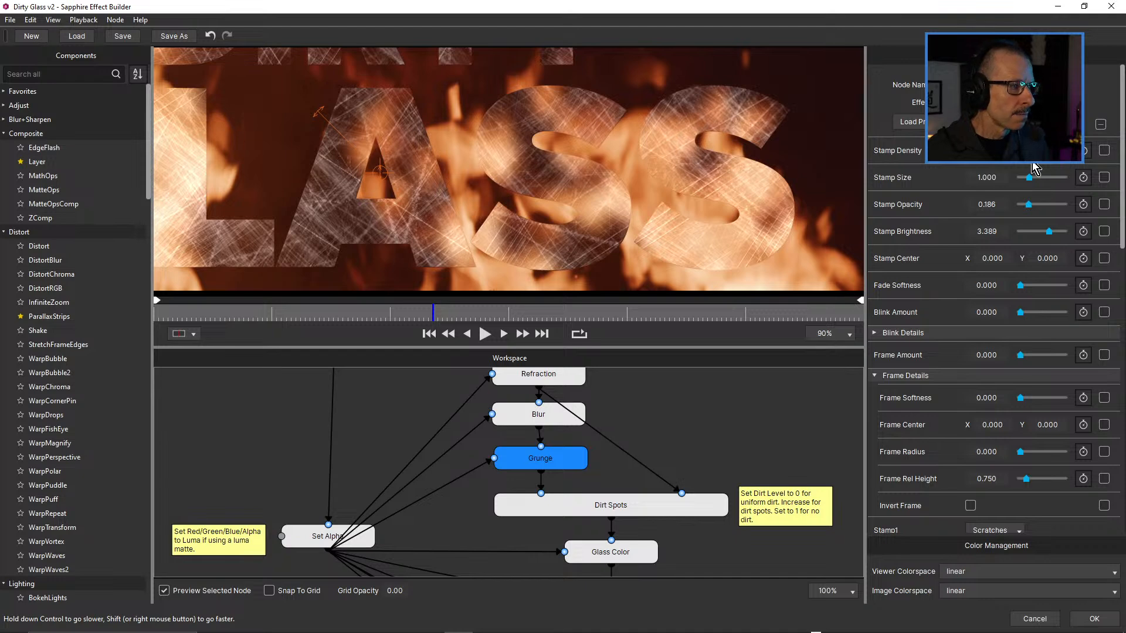
{"action": "scroll", "coordinate": [593, 182], "scroll_direction": "up", "scroll_amount": 5}
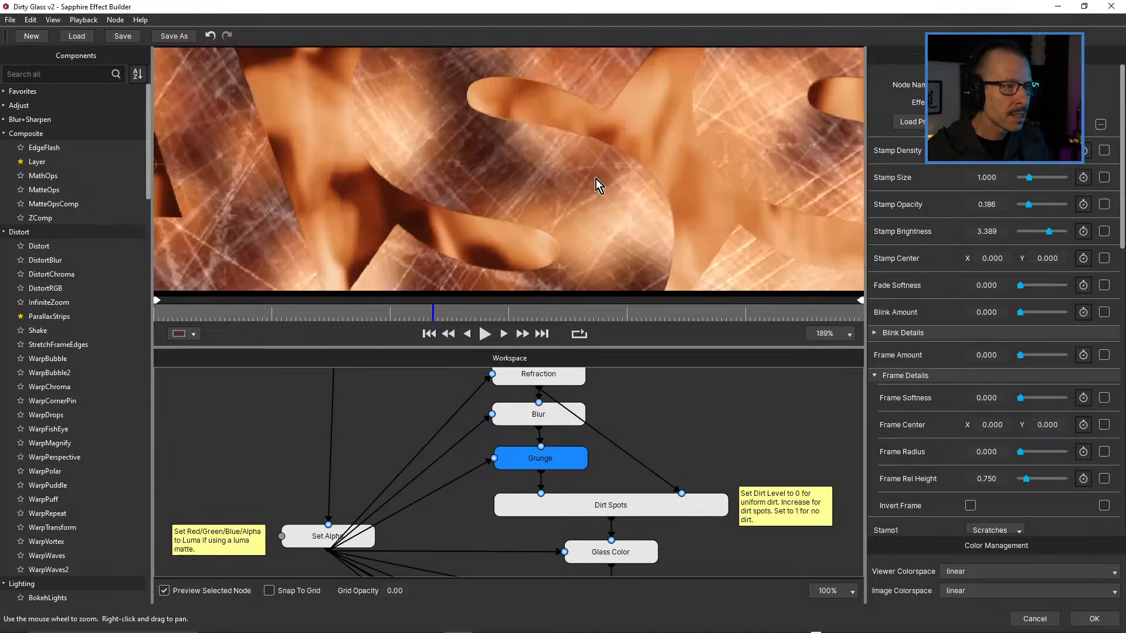
{"action": "scroll", "coordinate": [587, 190], "scroll_direction": "down", "scroll_amount": 5}
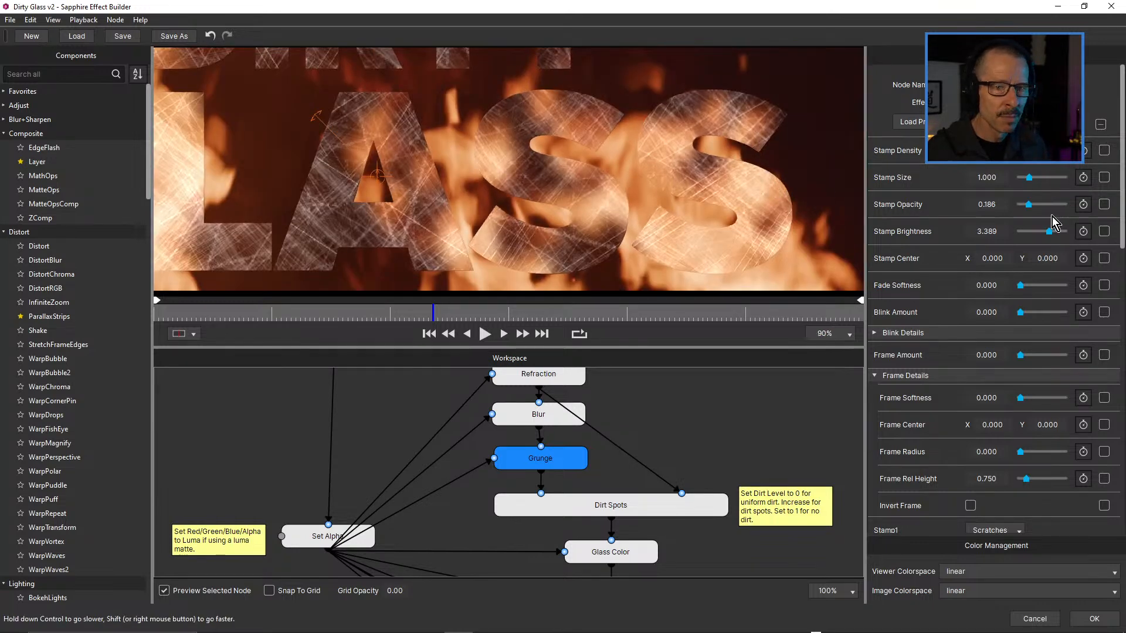
Expand the Grunge node's Emboss group and set Emboss Bumps Scale to 0.
{"action": "left_click_drag", "start_coordinate": [1123, 209], "coordinate": [1123, 519]}
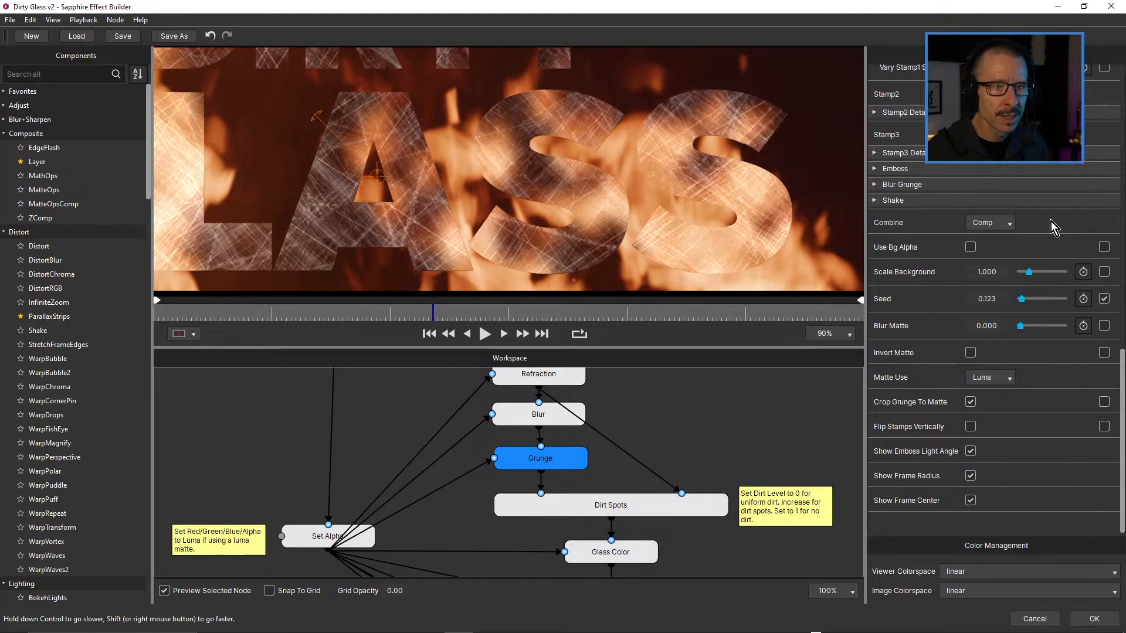
{"action": "left_click", "coordinate": [877, 168]}
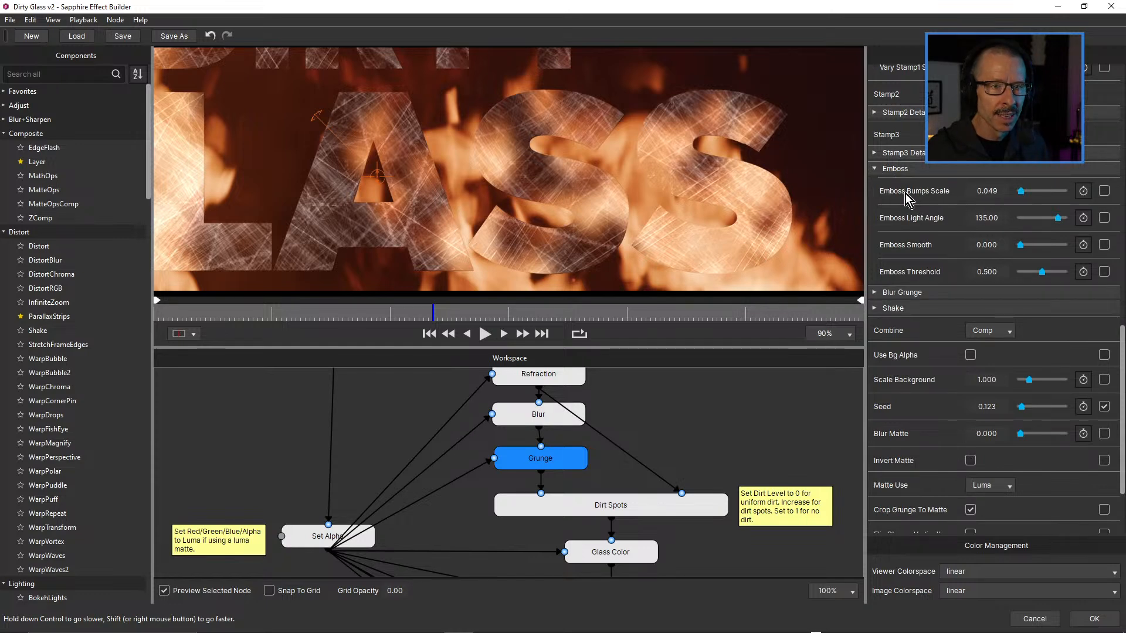
{"action": "left_click_drag", "start_coordinate": [1021, 192], "coordinate": [1012, 195]}
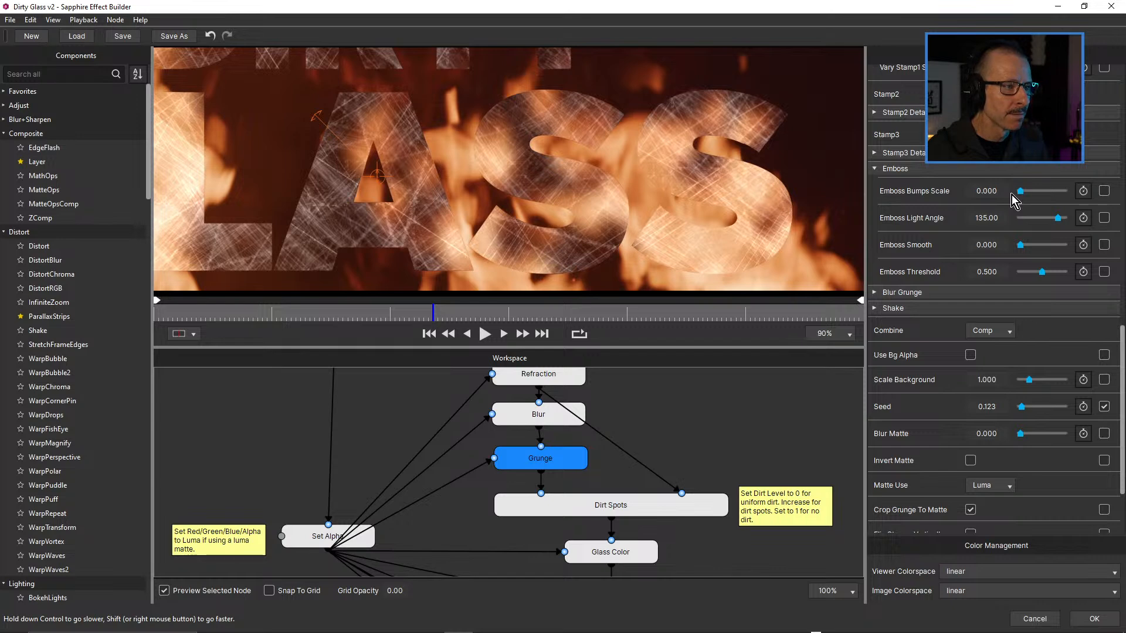
Set Stamp2 of the Grunge node to Scratches and expand the Stamp2 Details group.
{"action": "left_click_drag", "start_coordinate": [1124, 331], "coordinate": [1125, 284]}
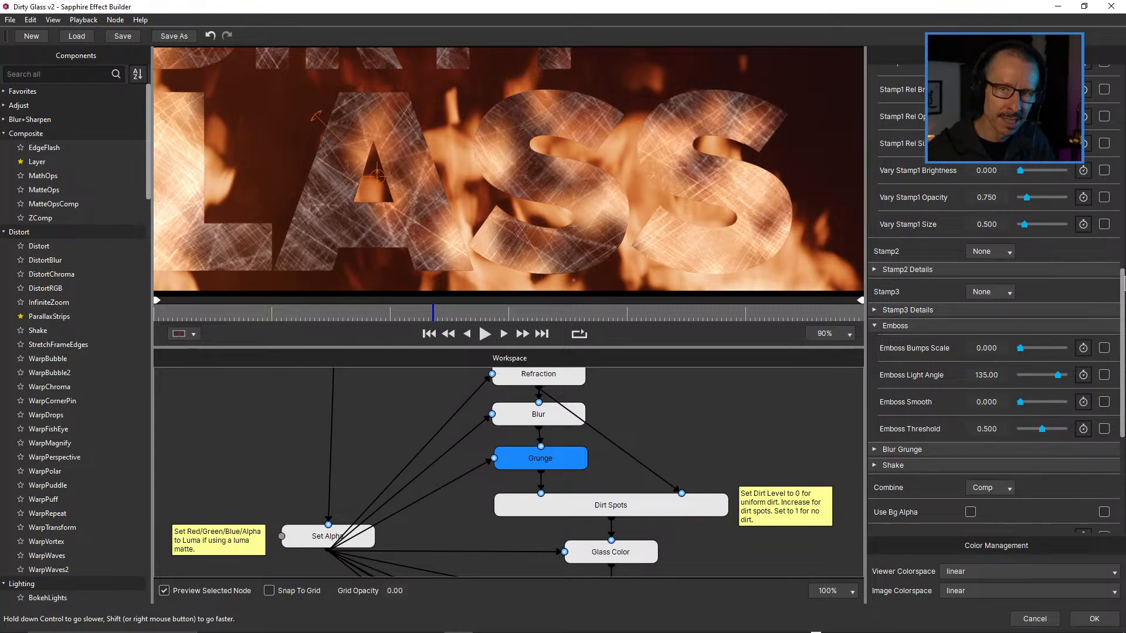
{"action": "mouse_move", "coordinate": [1124, 284]}
{"action": "left_mouse_down"}
{"action": "mouse_move", "coordinate": [1124, 57]}
{"action": "mouse_move", "coordinate": [1125, 270]}
{"action": "left_mouse_up"}
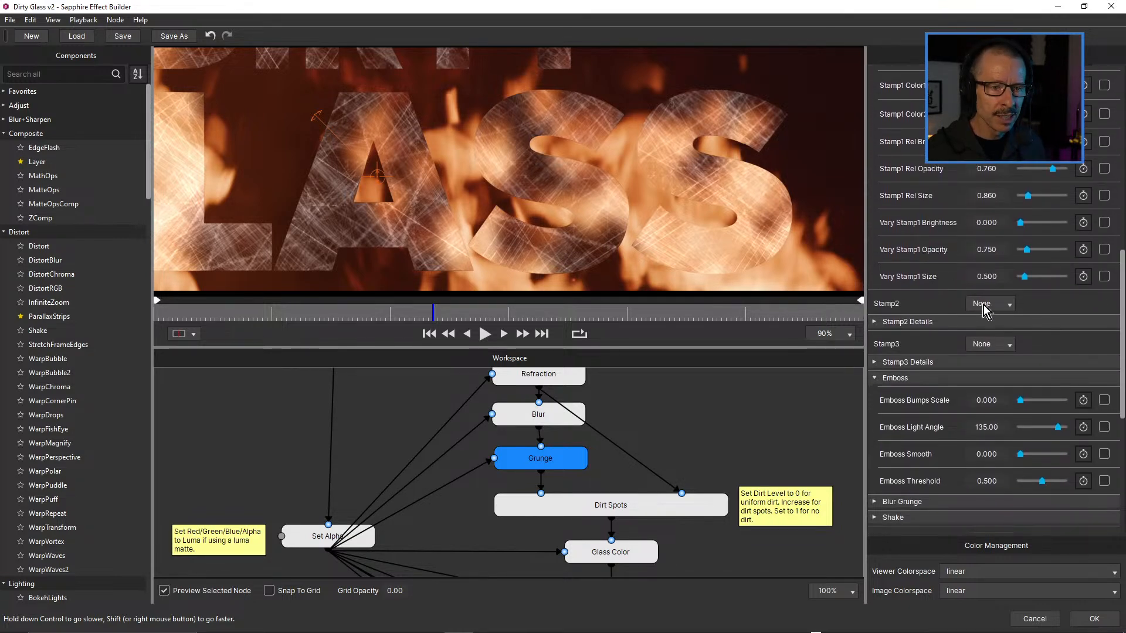
{"action": "left_click", "coordinate": [995, 304]}
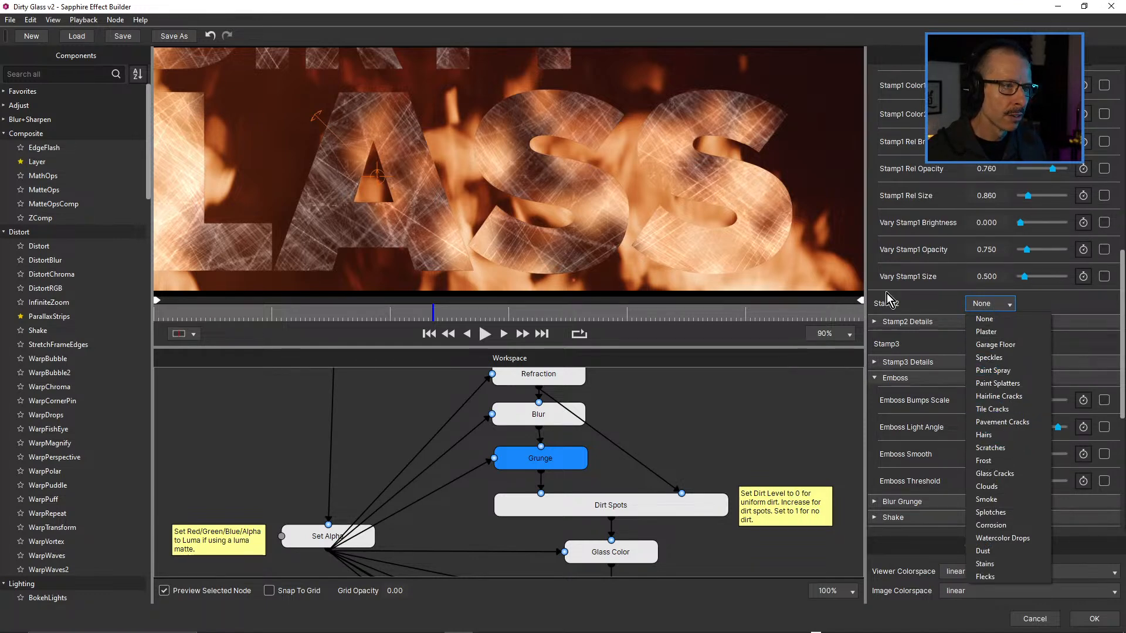
{"action": "left_click", "coordinate": [1020, 446]}
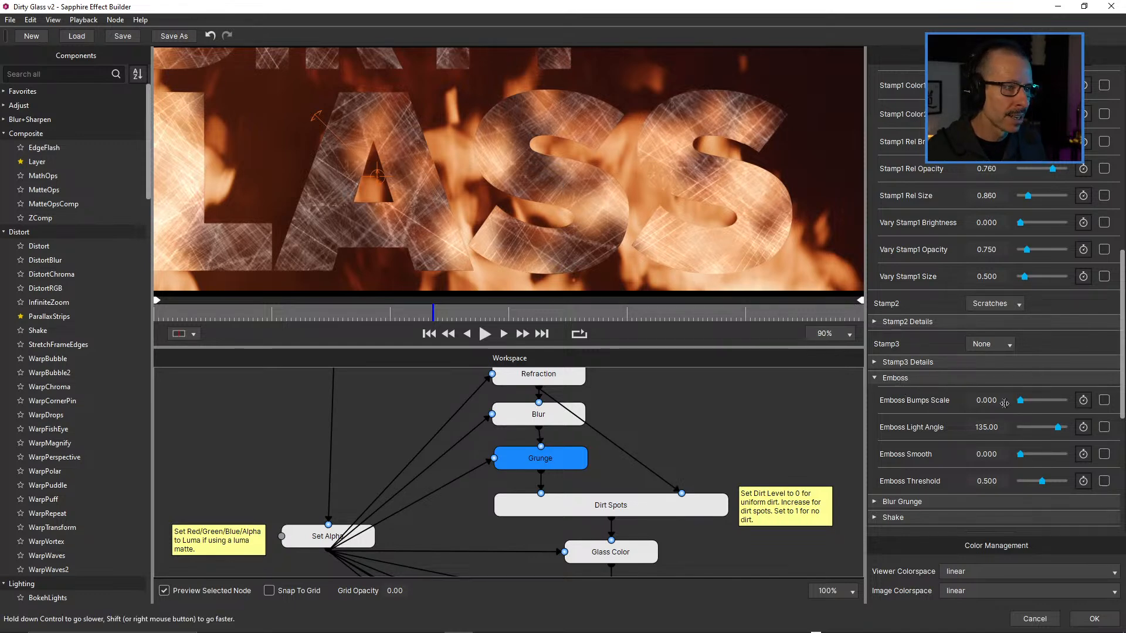
{"action": "left_click", "coordinate": [876, 322]}
Try Plaster and Pavement Cracks as the Grunge node's Stamp2 texture.
{"action": "left_click", "coordinate": [994, 304]}
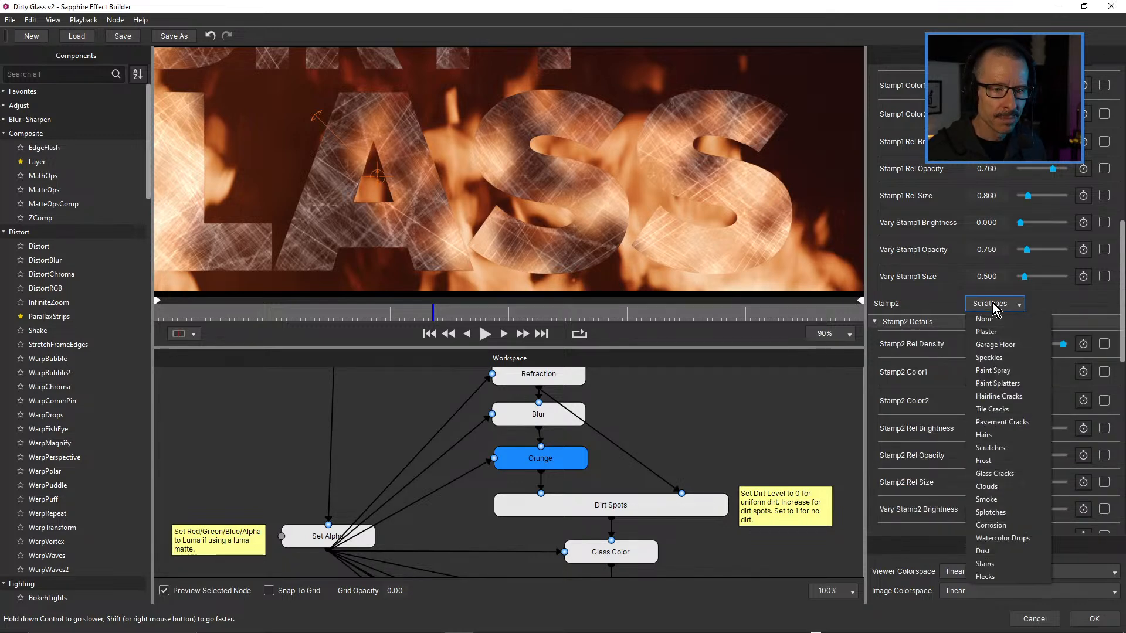
{"action": "left_click", "coordinate": [995, 328]}
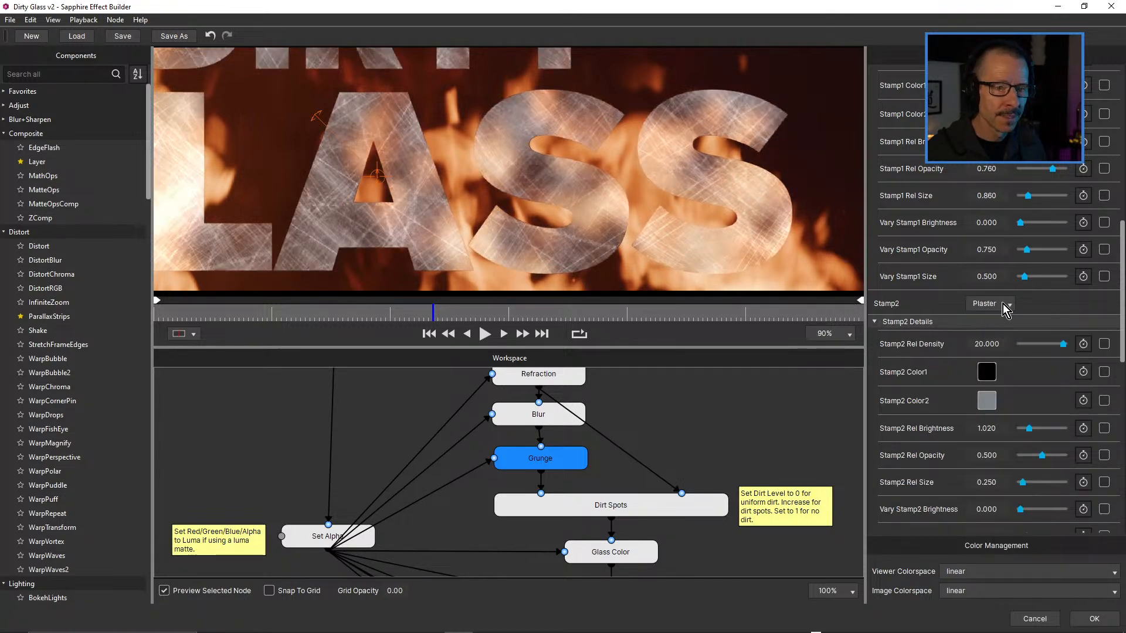
{"action": "left_click", "coordinate": [1002, 304]}
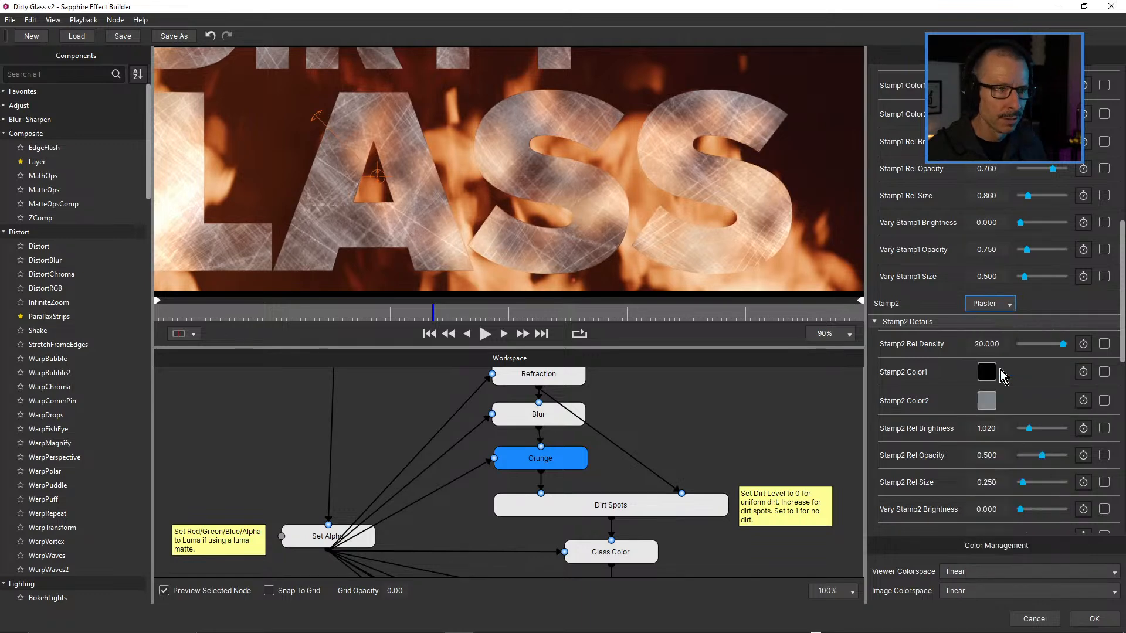
{"action": "left_click", "coordinate": [1001, 370]}
{"action": "left_click", "coordinate": [1004, 304]}
{"action": "left_click", "coordinate": [1005, 422]}
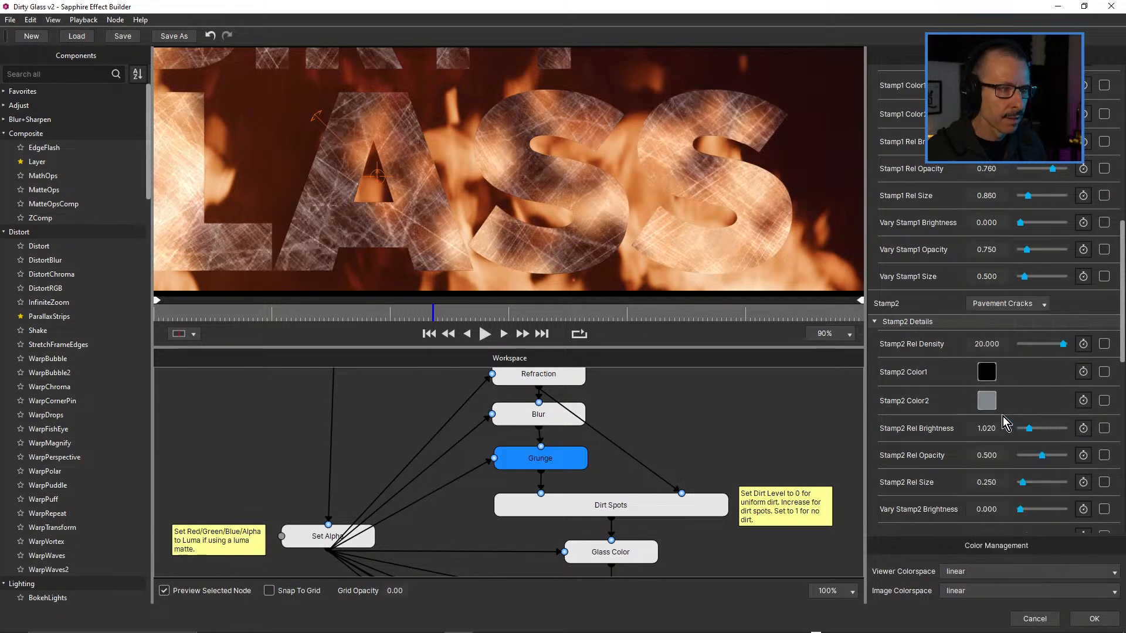
{"action": "left_click", "coordinate": [1010, 303]}
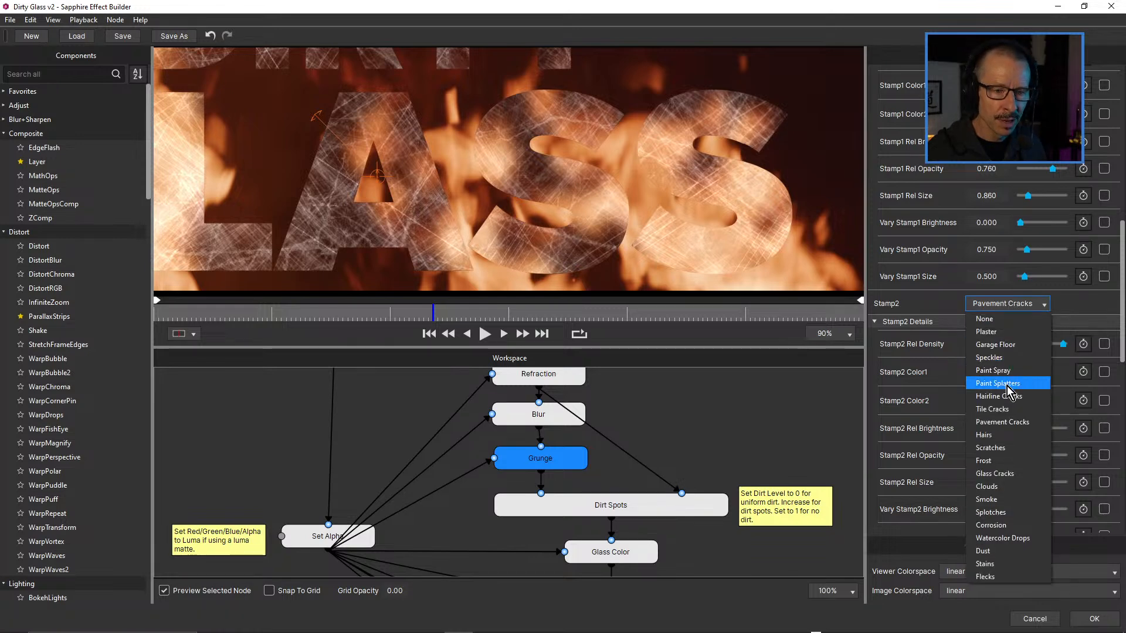
{"action": "left_click", "coordinate": [1011, 423]}
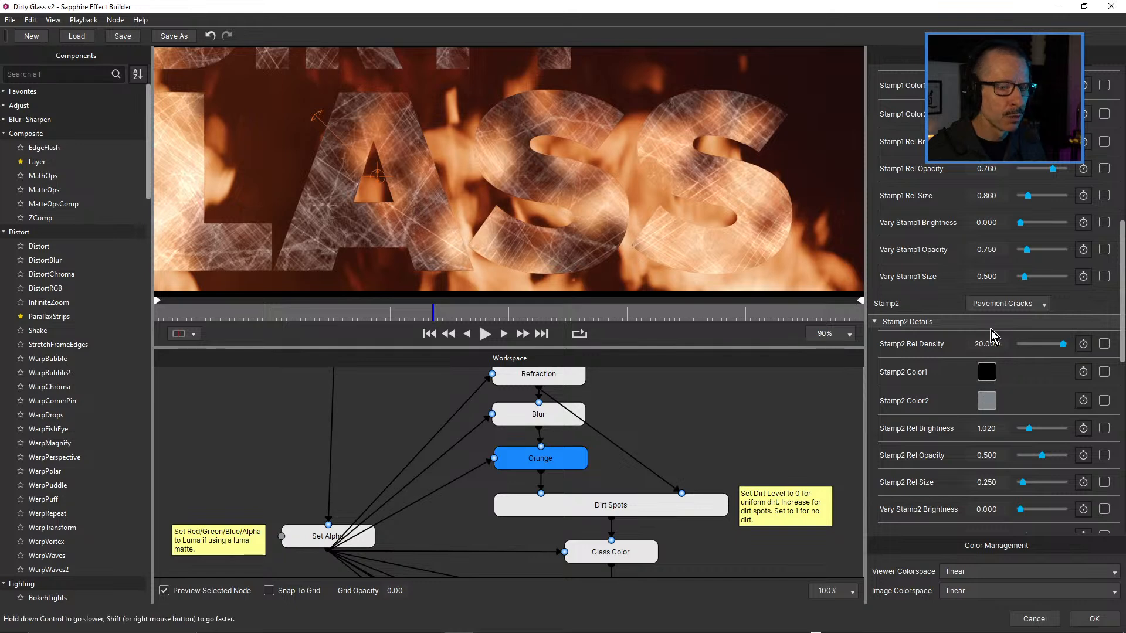
Try Hairs, Splotches and Dust as the Stamp2 texture, and return it to Scratches.
{"action": "left_click", "coordinate": [1018, 304]}
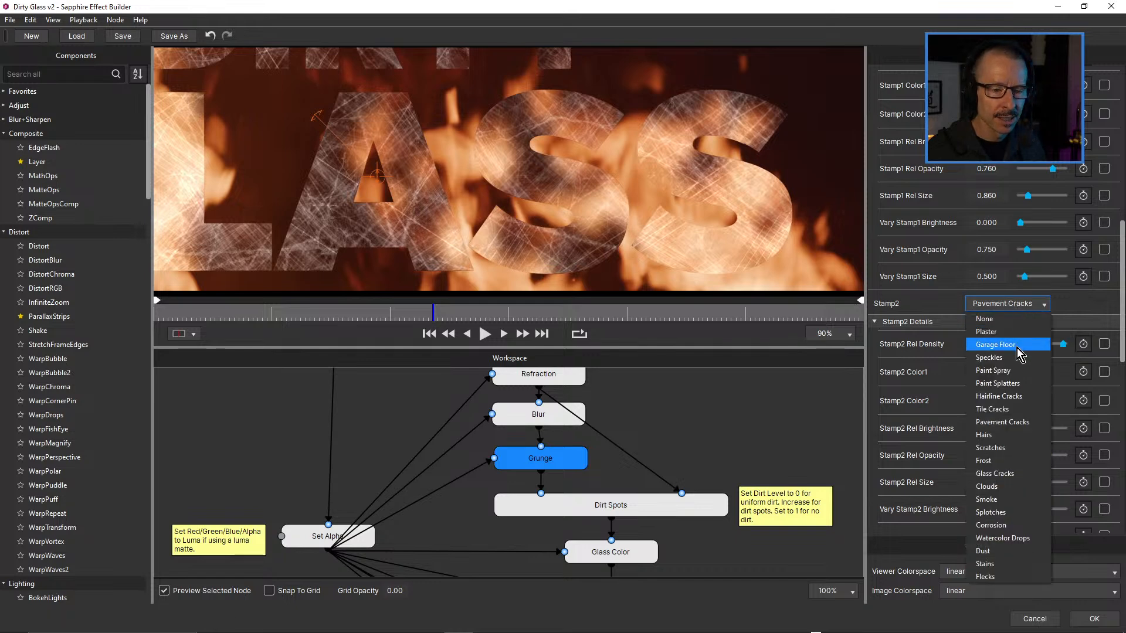
{"action": "left_click", "coordinate": [1006, 439]}
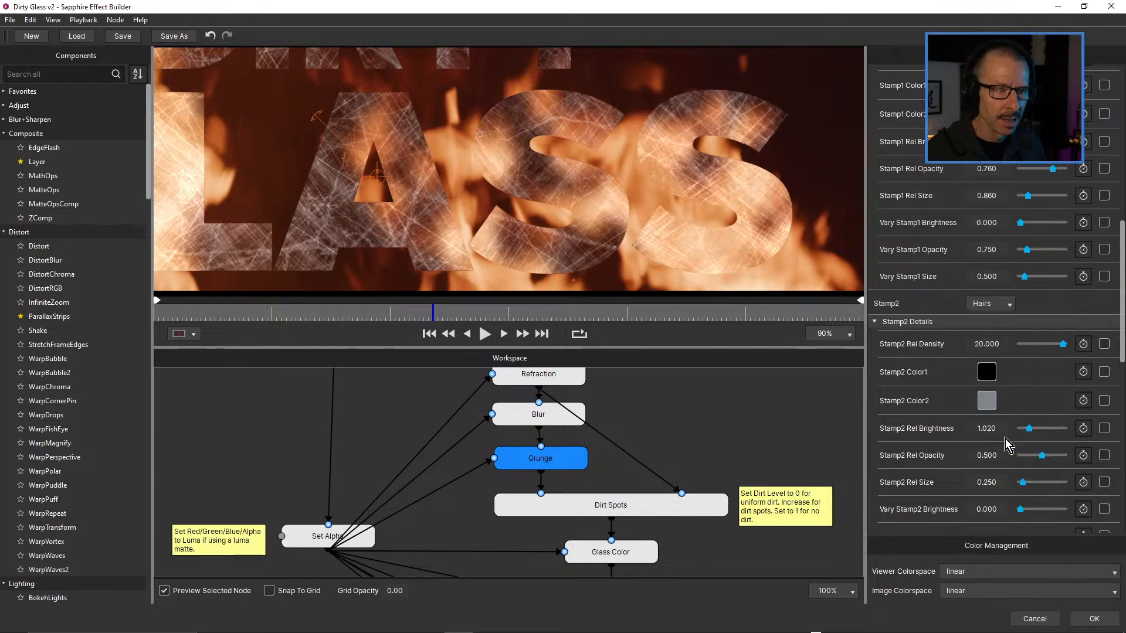
{"action": "left_click", "coordinate": [991, 302]}
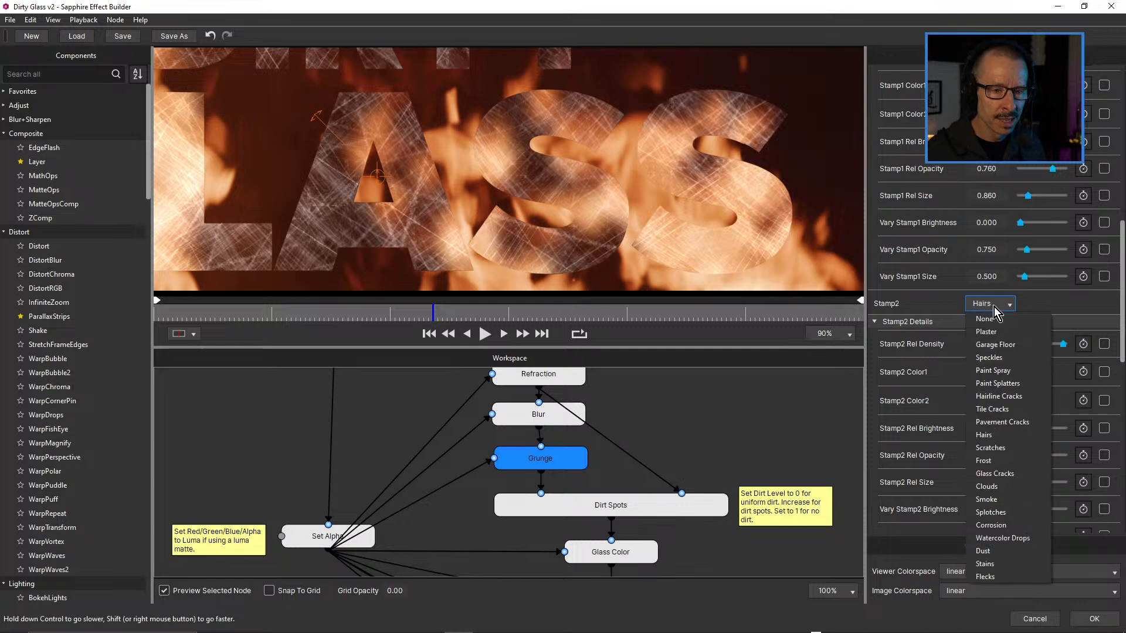
{"action": "left_click", "coordinate": [998, 511]}
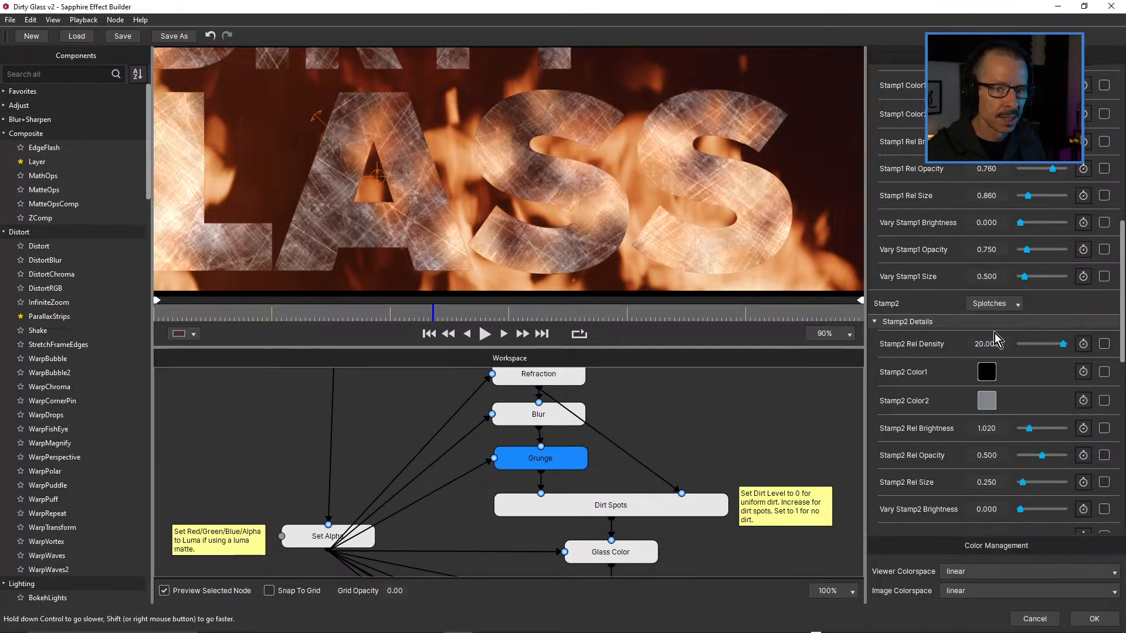
{"action": "left_click", "coordinate": [998, 301]}
{"action": "left_click", "coordinate": [993, 543]}
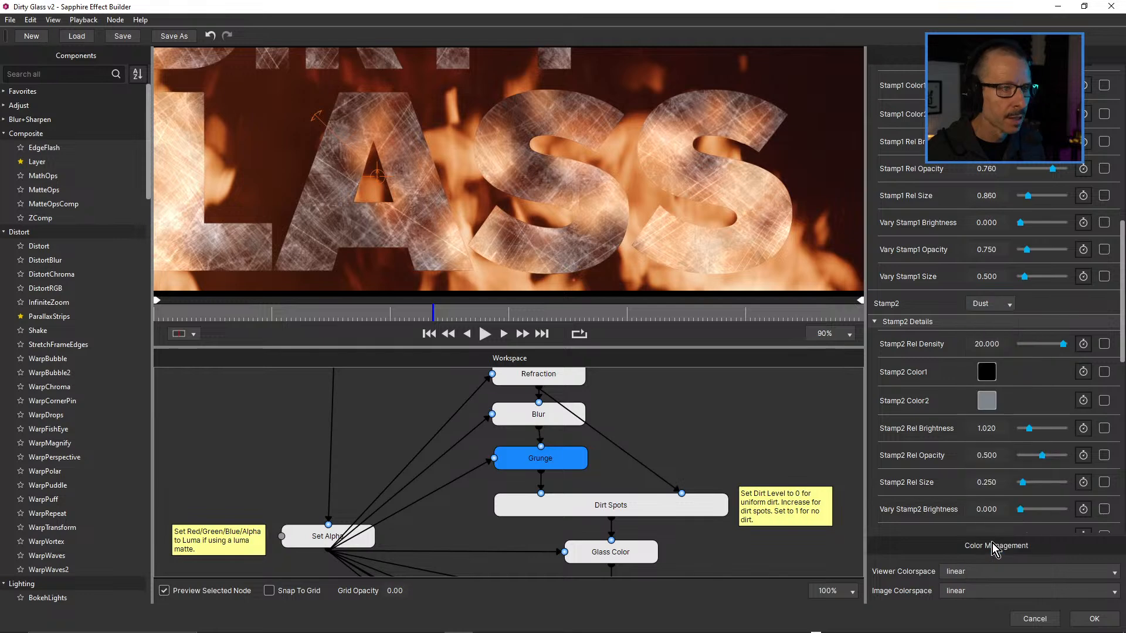
{"action": "left_click", "coordinate": [994, 299]}
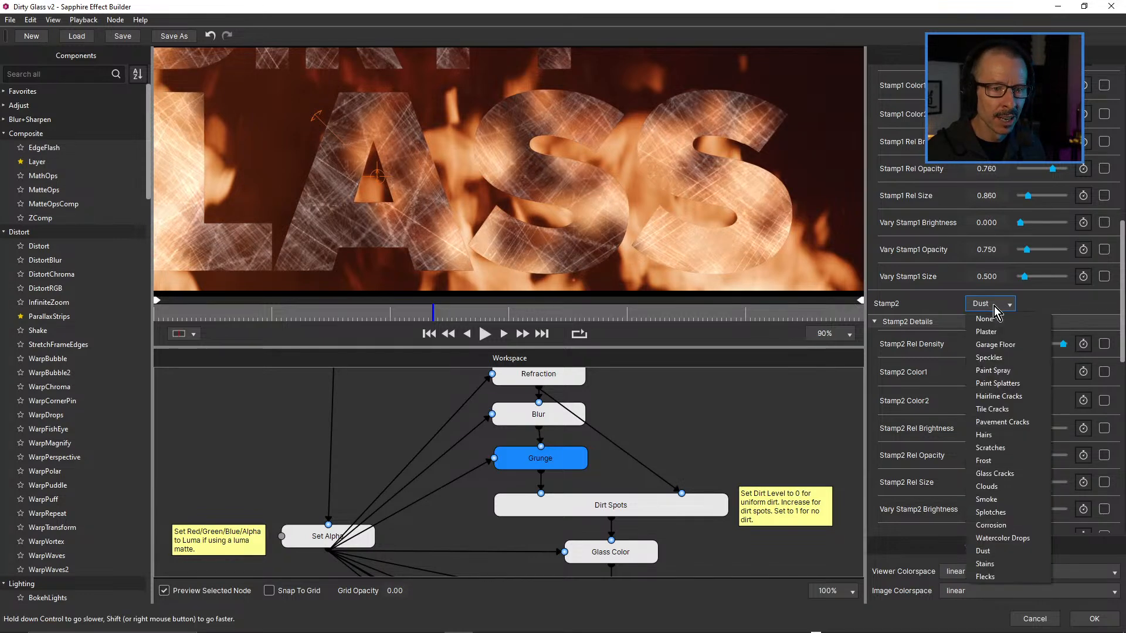
{"action": "left_click", "coordinate": [1003, 449]}
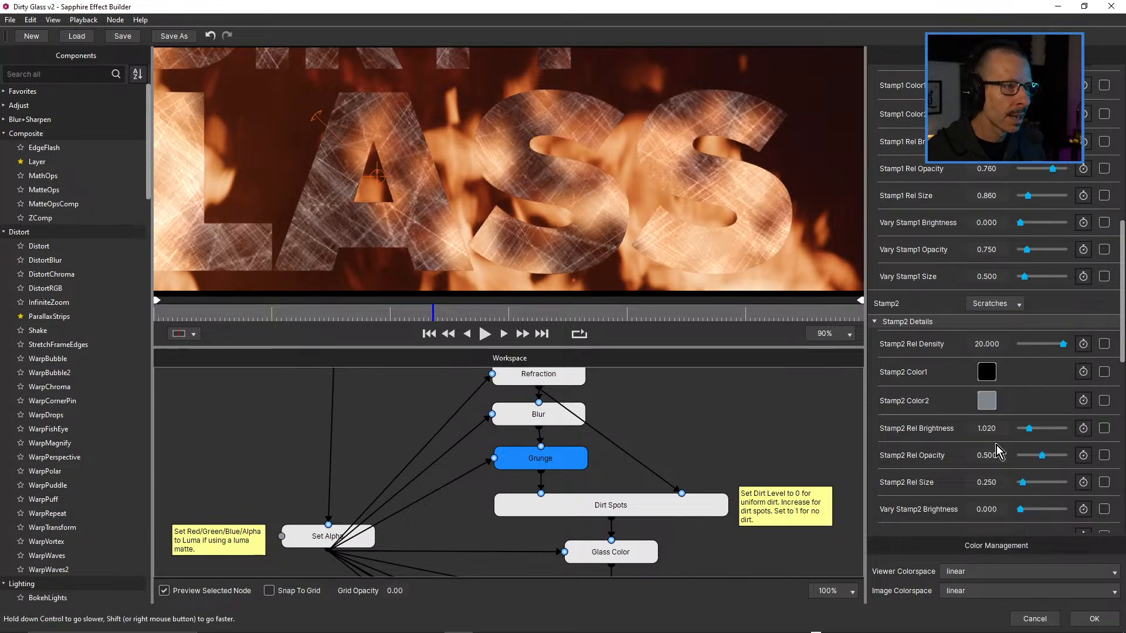
Zoom out to view more of the scratched text and preview it at a slightly later frame.
{"action": "scroll", "coordinate": [688, 228], "scroll_direction": "down", "scroll_amount": 3}
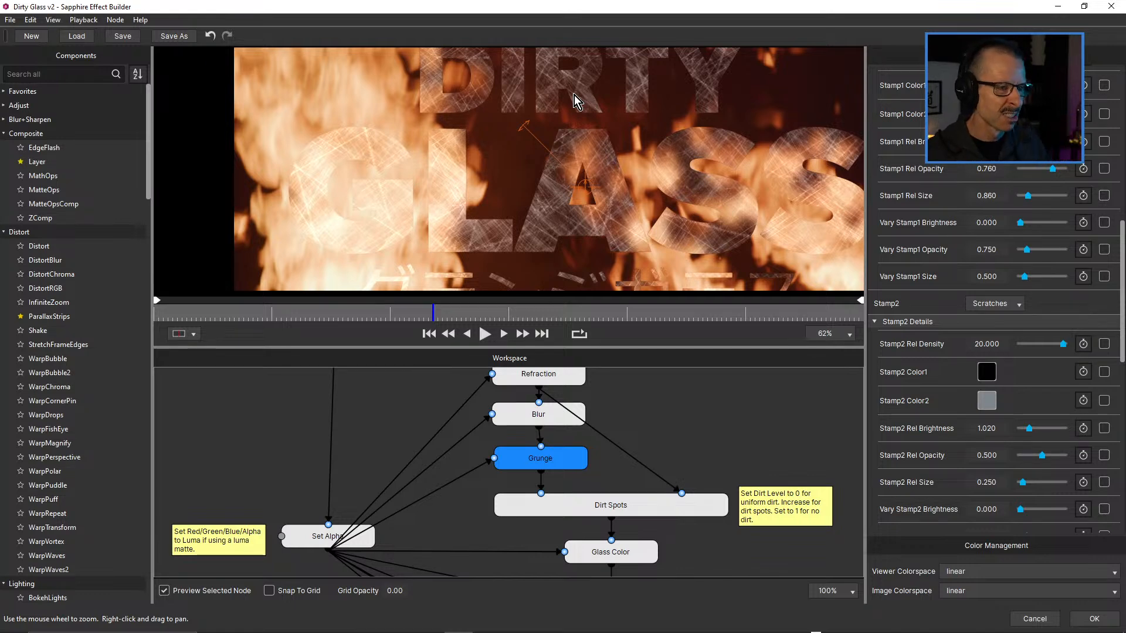
{"action": "left_click_drag", "start_coordinate": [420, 318], "coordinate": [449, 307]}
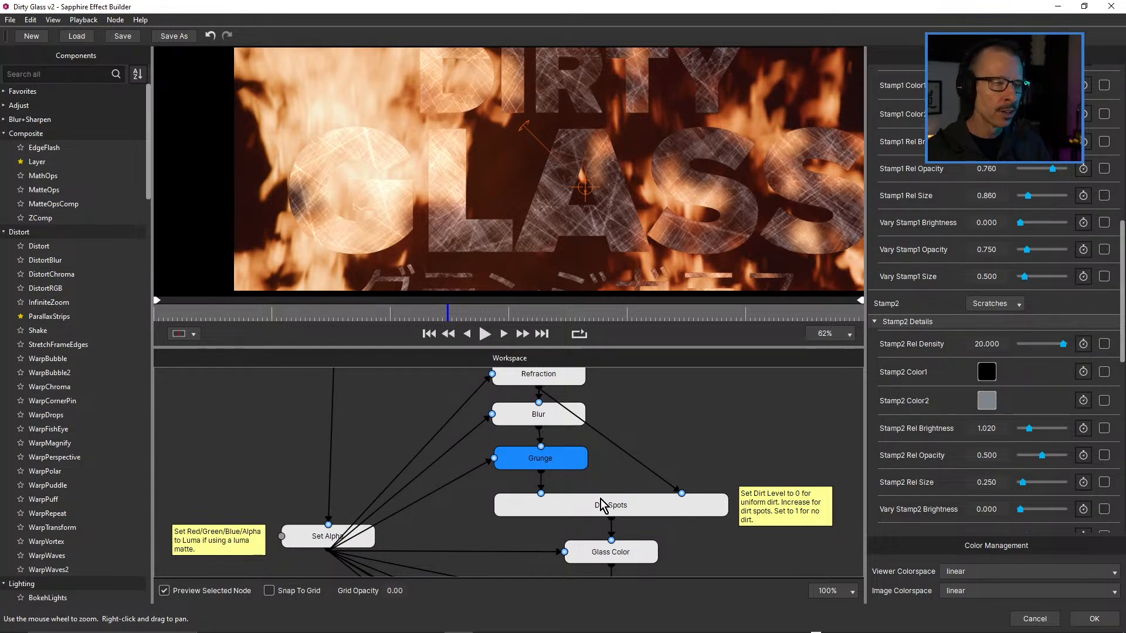
Look through the component categories, expanding Transitions to browse its list of effects.
{"action": "left_click_drag", "start_coordinate": [149, 170], "coordinate": [131, 574]}
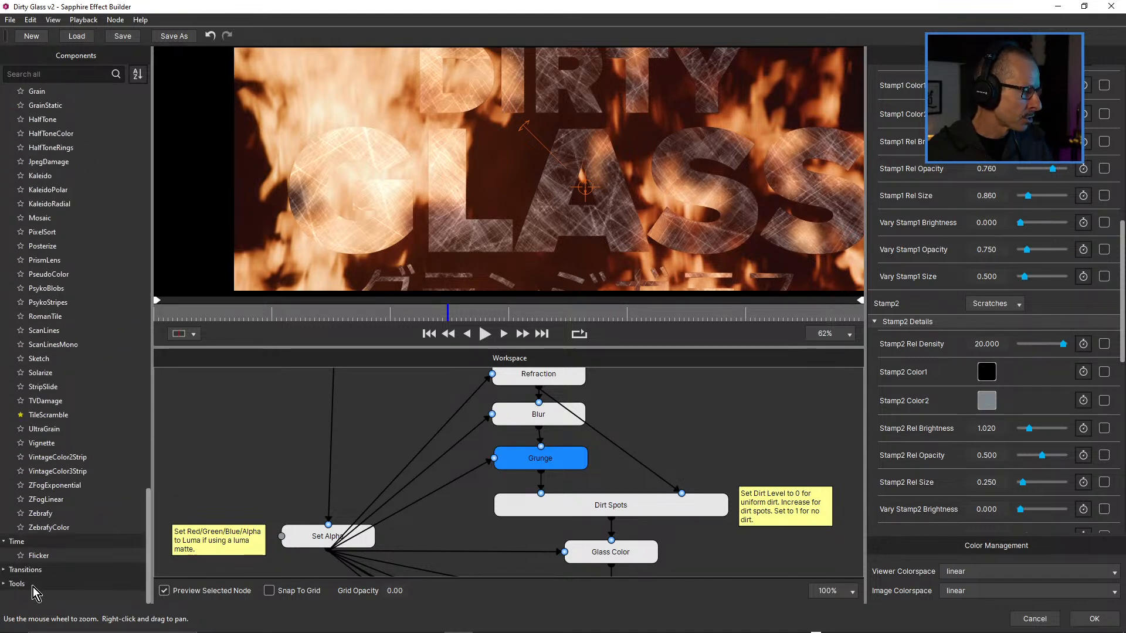
{"action": "left_click", "coordinate": [23, 569]}
{"action": "left_click_drag", "start_coordinate": [150, 418], "coordinate": [159, 528]}
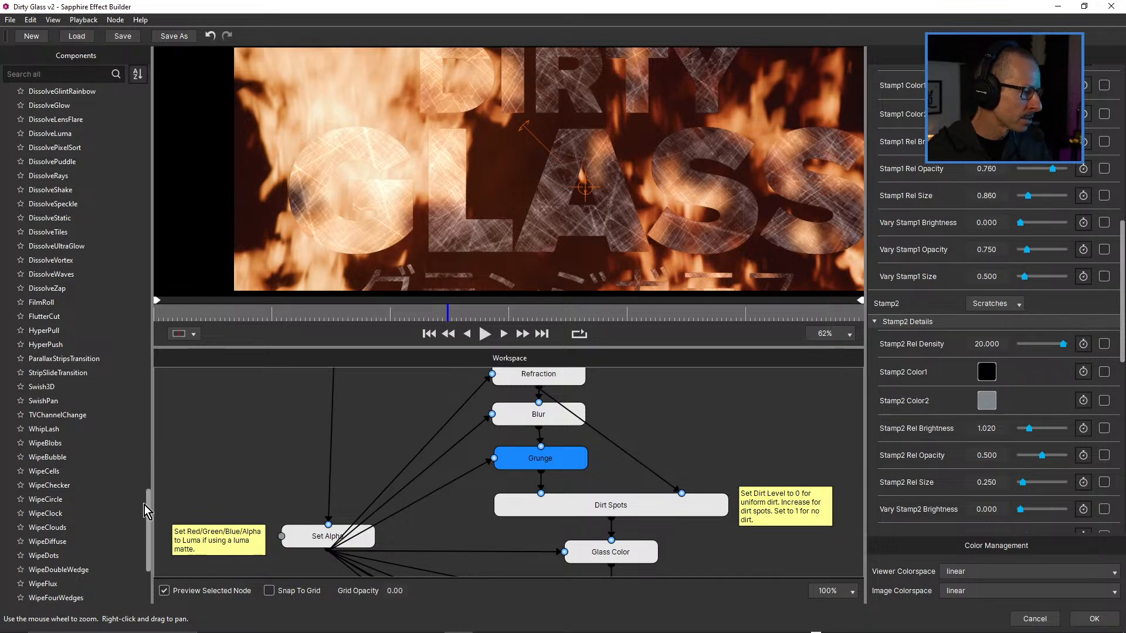
{"action": "left_click_drag", "start_coordinate": [149, 509], "coordinate": [164, 101]}
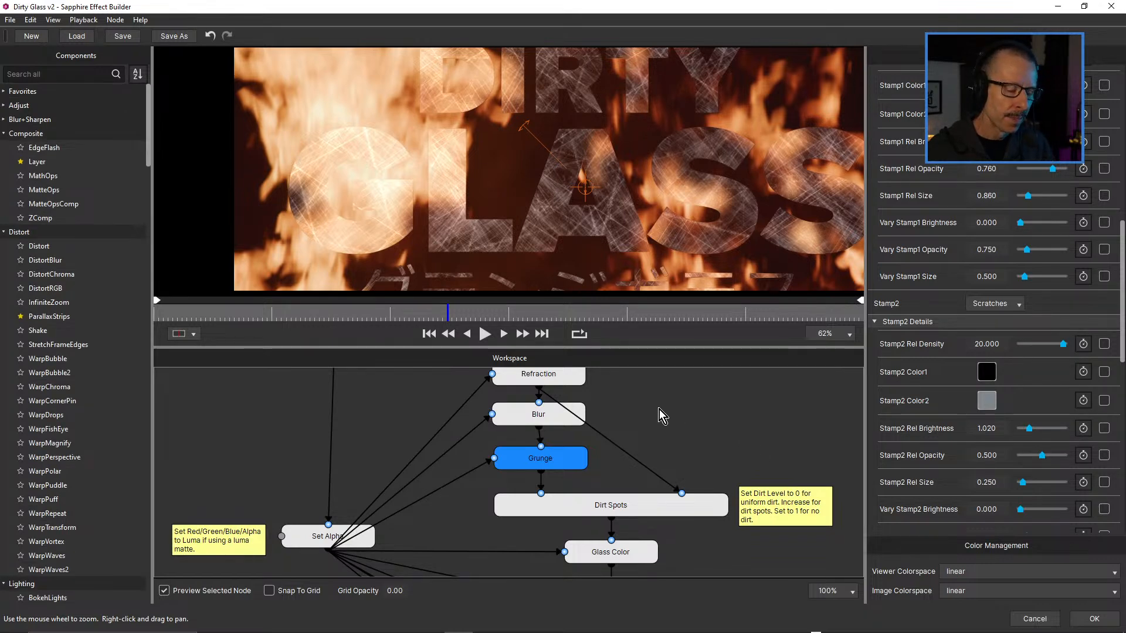
Preview the Dirt Spots node and examine its effect on the glass text up close.
{"action": "left_click", "coordinate": [602, 511]}
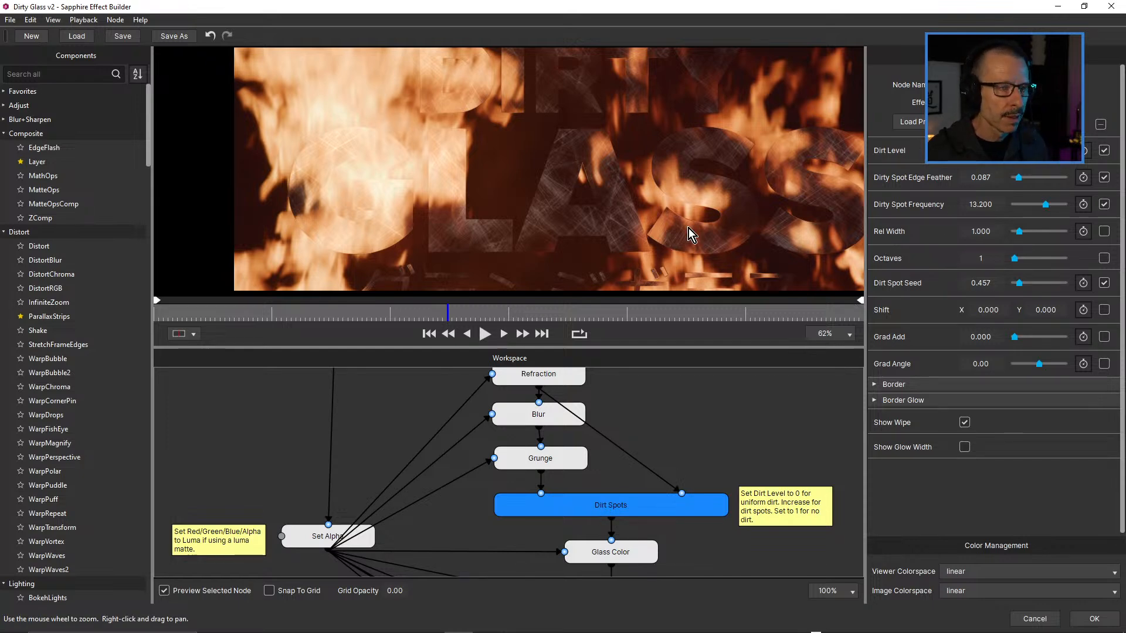
{"action": "scroll", "coordinate": [596, 179], "scroll_direction": "up", "scroll_amount": 5}
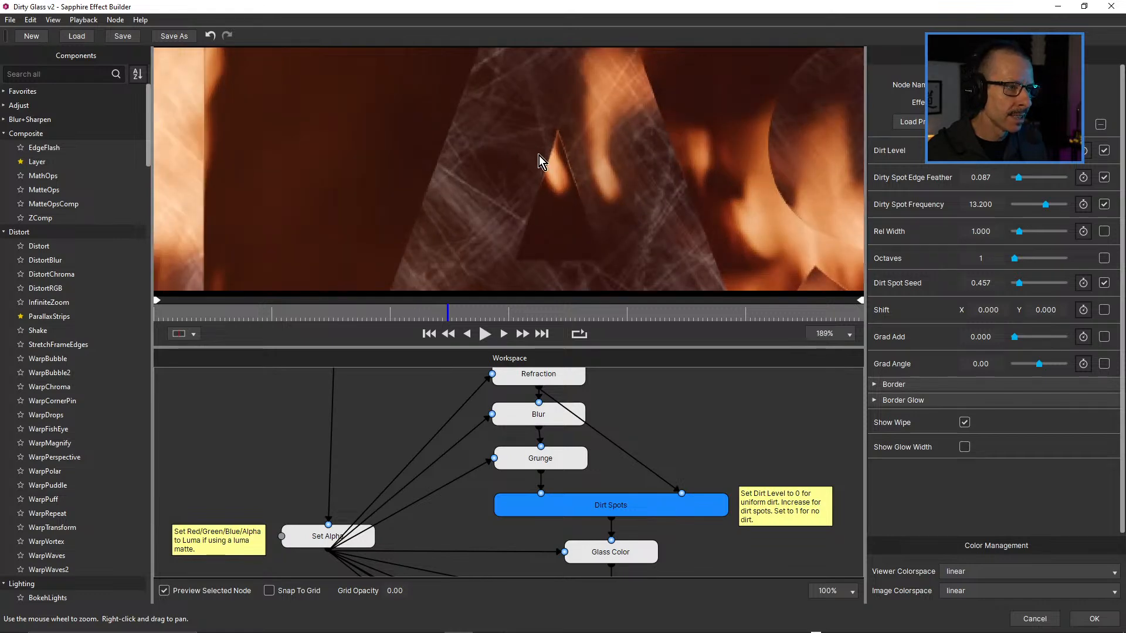
{"action": "scroll", "coordinate": [621, 160], "scroll_direction": "down", "scroll_amount": 4}
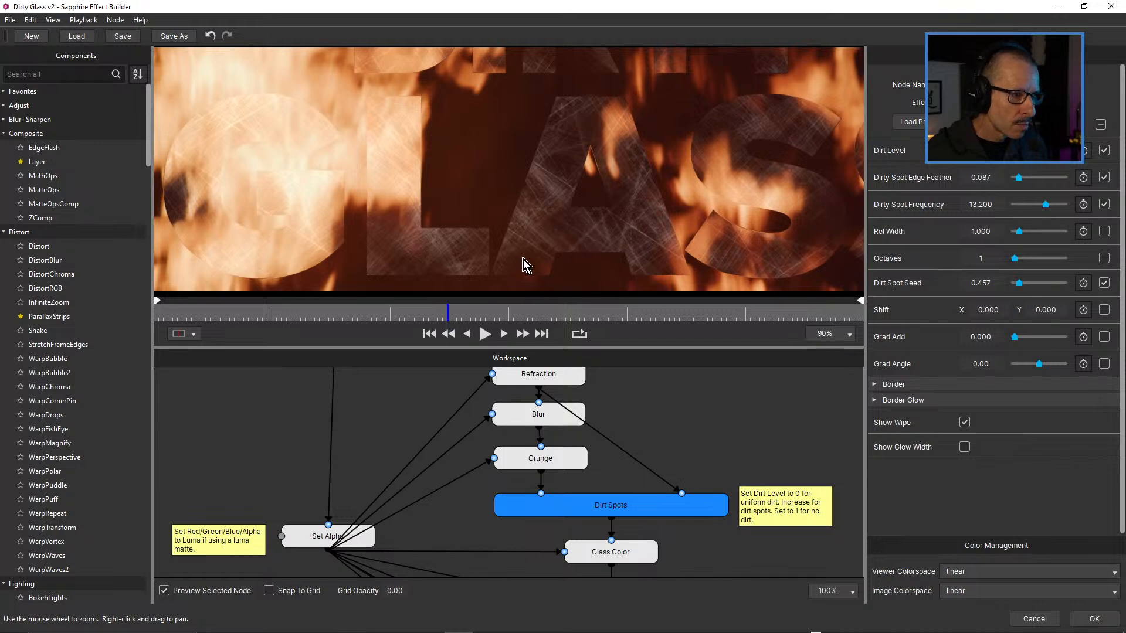
{"action": "scroll", "coordinate": [536, 265], "scroll_direction": "up", "scroll_amount": 4}
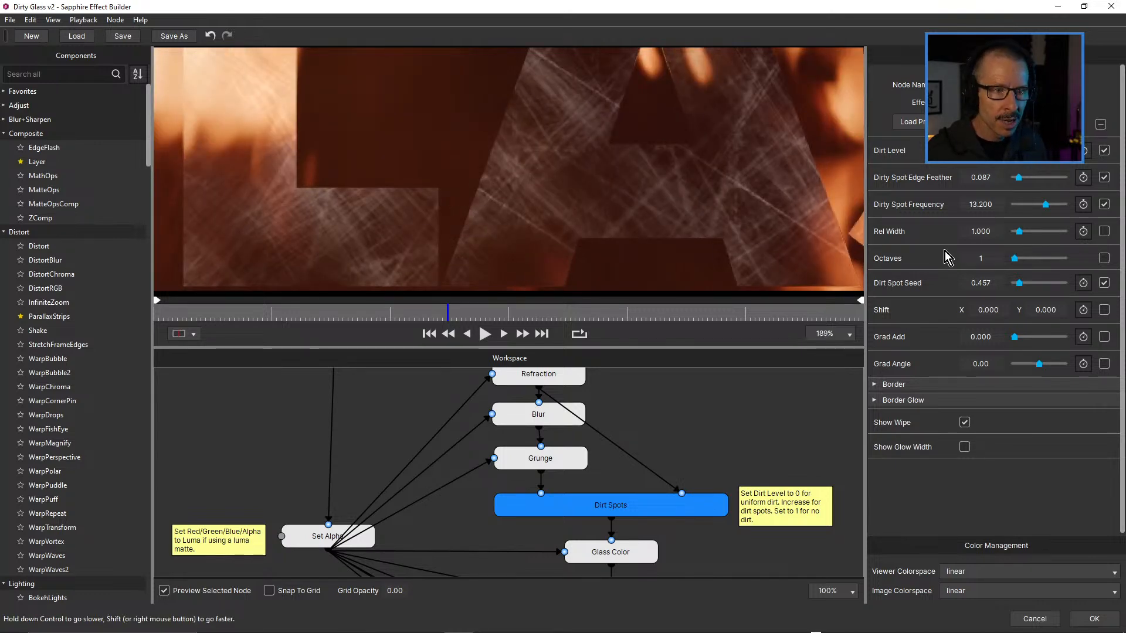
Set Dirty Spot Edge Feather to 0.000, adjust the Dirt Level to vary the spot coverage, and check its animation settings.
{"action": "left_click_drag", "start_coordinate": [1020, 178], "coordinate": [1008, 182]}
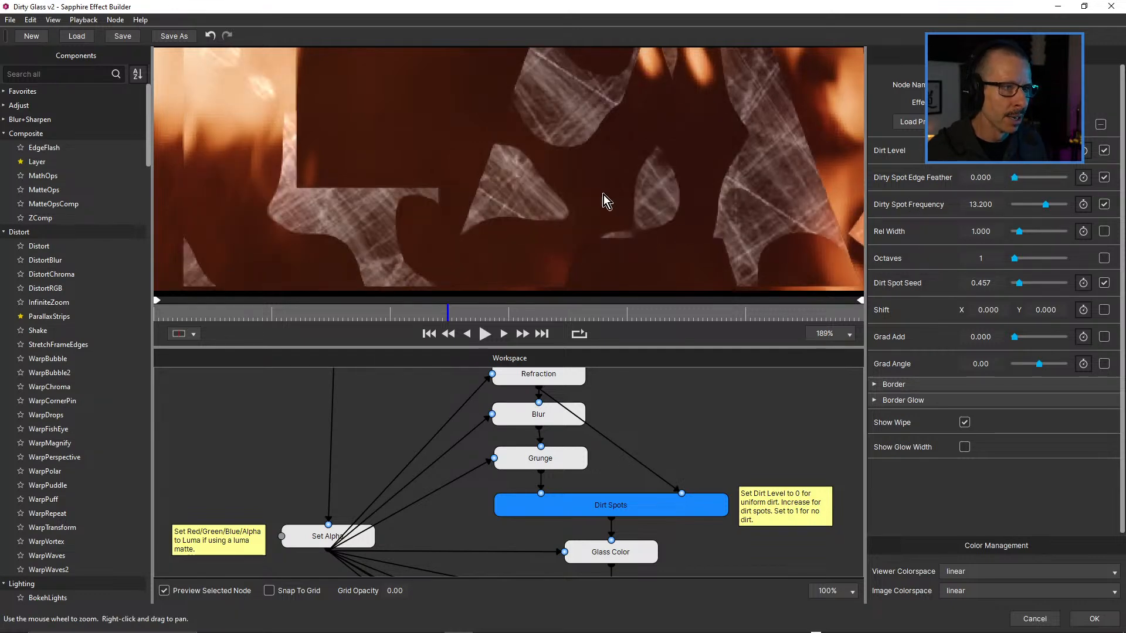
{"action": "scroll", "coordinate": [597, 193], "scroll_direction": "down", "scroll_amount": 5}
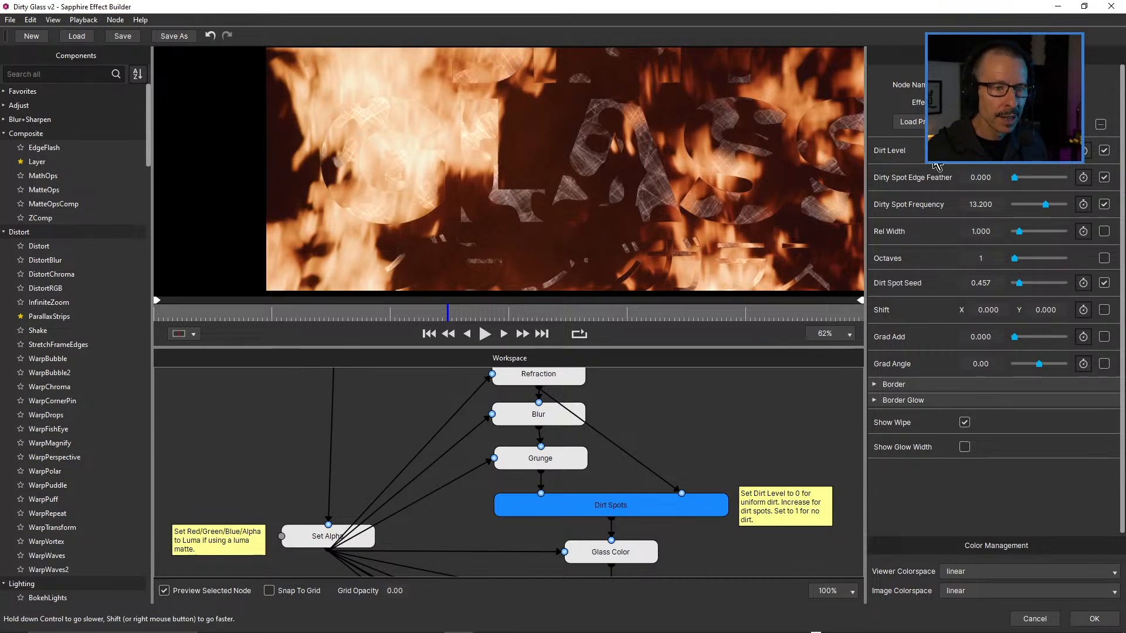
{"action": "mouse_move", "coordinate": [1039, 152]}
{"action": "left_mouse_down"}
{"action": "mouse_move", "coordinate": [1062, 165]}
{"action": "mouse_move", "coordinate": [1045, 167]}
{"action": "left_mouse_up"}
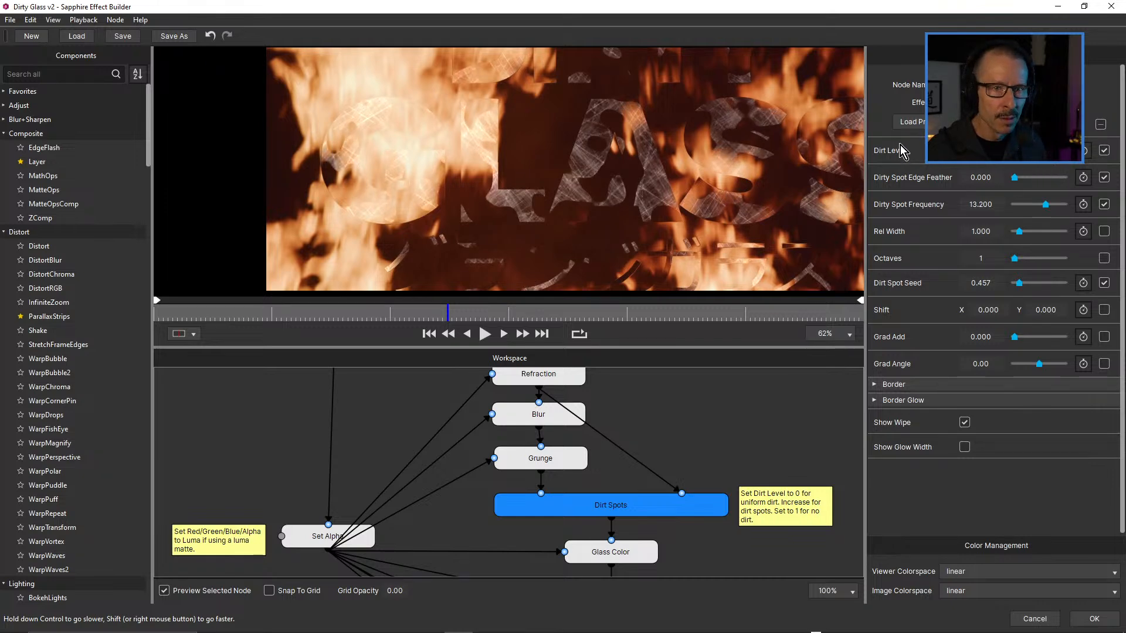
{"action": "left_click", "coordinate": [1085, 153]}
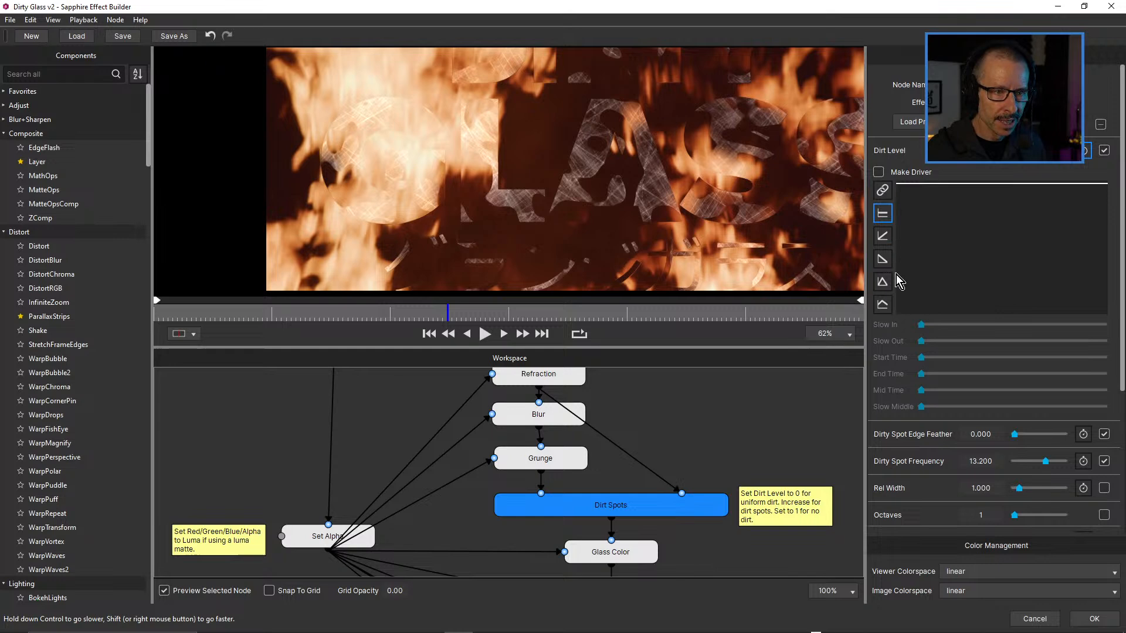
{"action": "left_click", "coordinate": [1085, 150]}
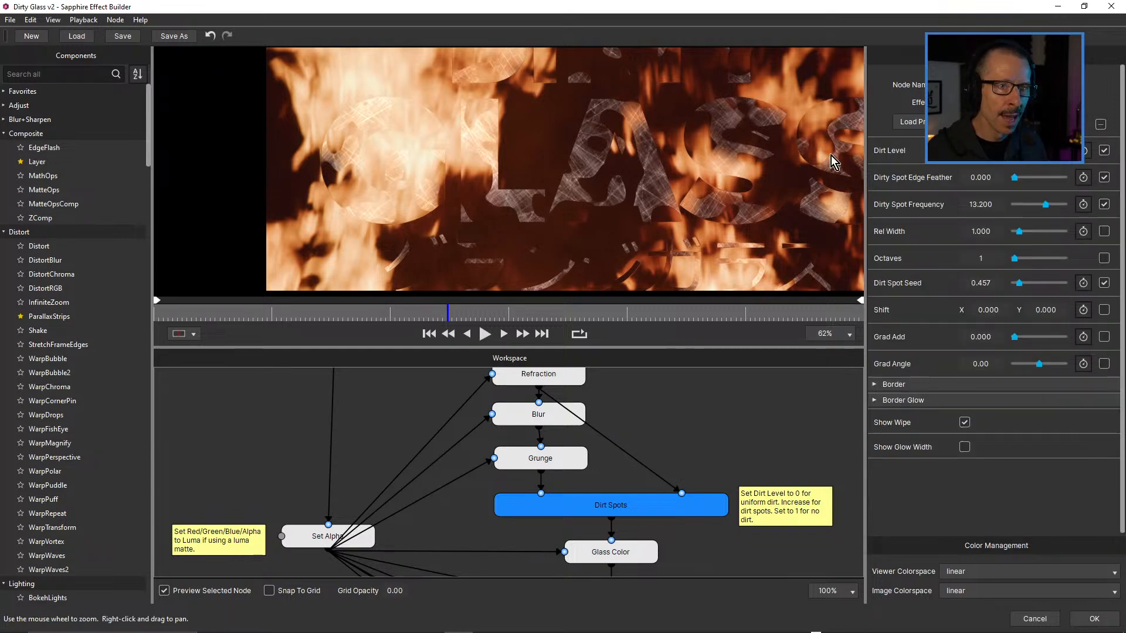
{"action": "left_click_drag", "start_coordinate": [1039, 153], "coordinate": [1049, 167]}
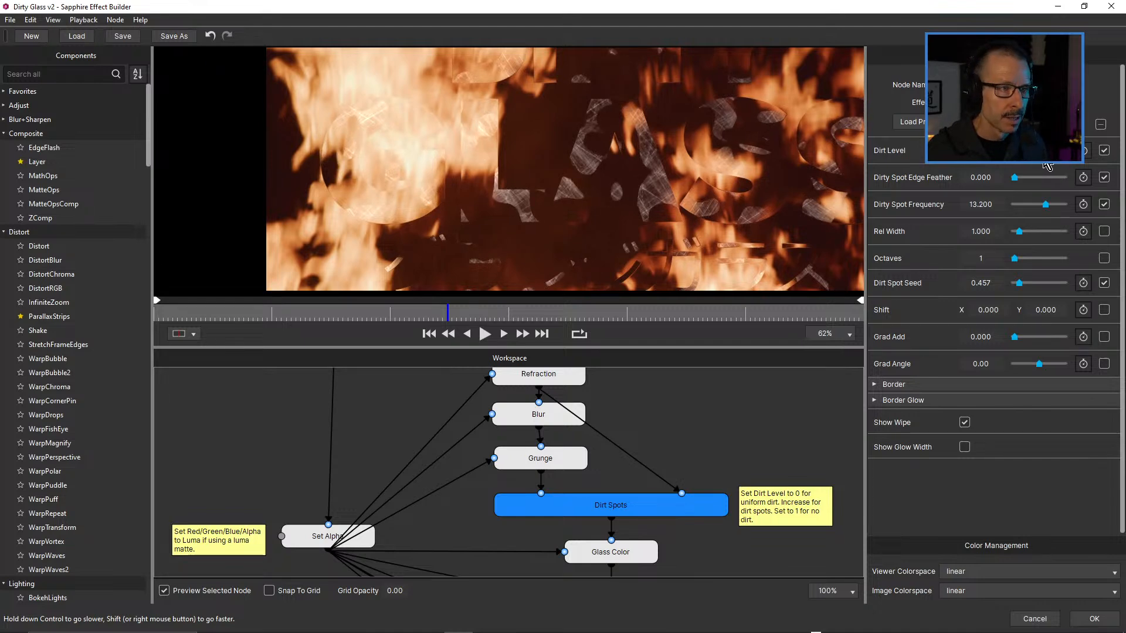
Set the Dirty Spot Edge Feather to 0.094 and check the softened spots across the whole text.
{"action": "left_click_drag", "start_coordinate": [1016, 179], "coordinate": [1015, 181]}
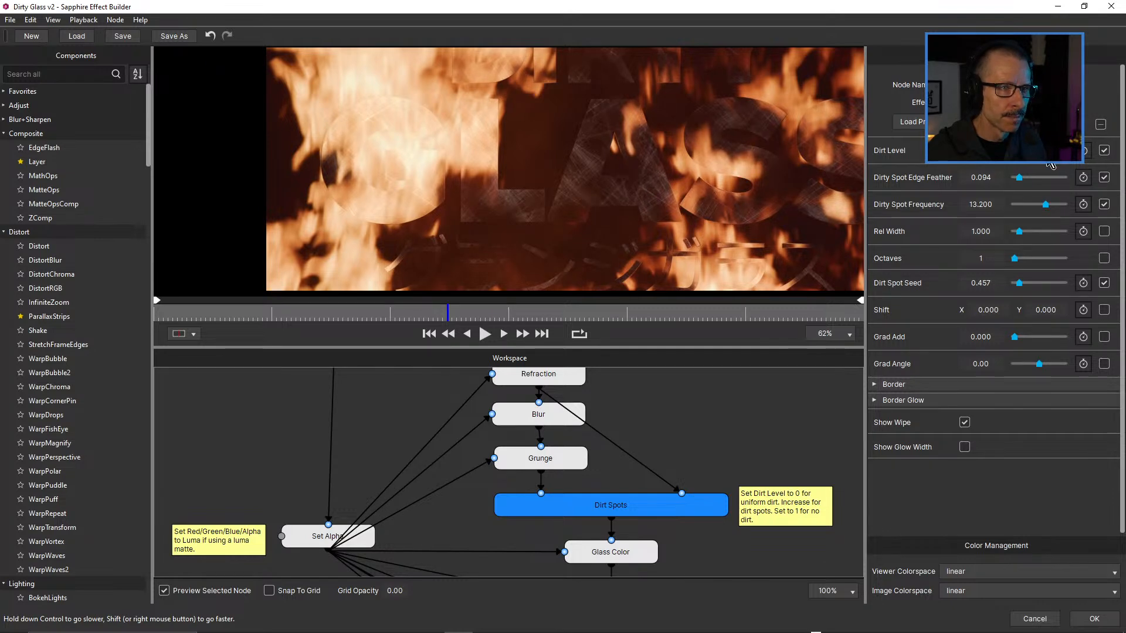
{"action": "scroll", "coordinate": [626, 146], "scroll_direction": "down", "scroll_amount": 3}
{"action": "scroll", "coordinate": [627, 112], "scroll_direction": "up", "scroll_amount": 3}
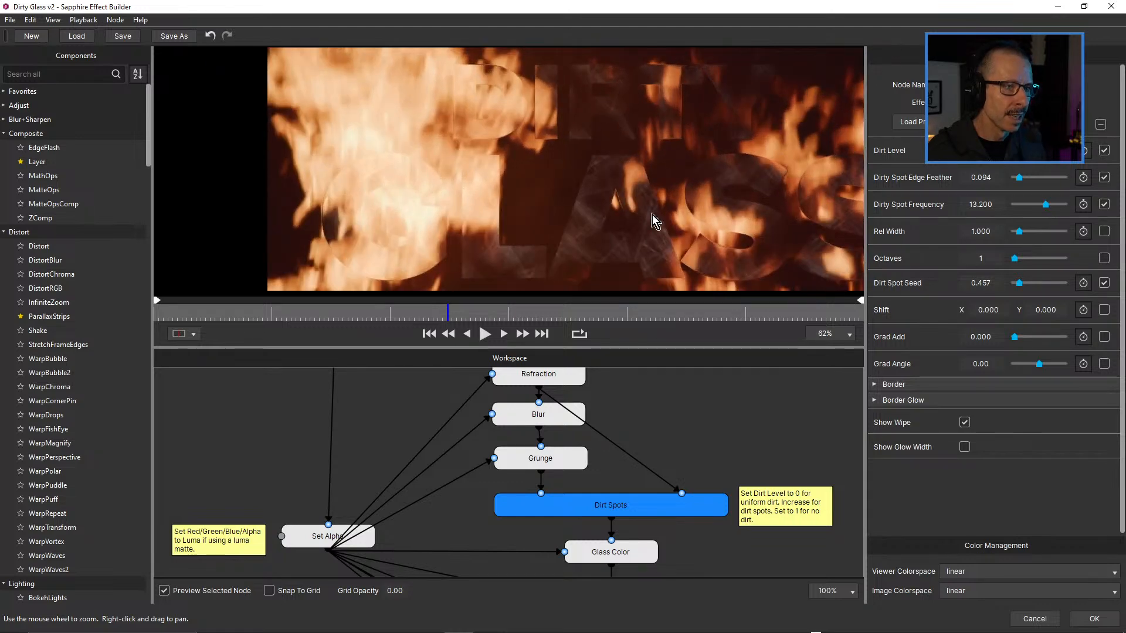
{"action": "scroll", "coordinate": [657, 163], "scroll_direction": "down", "scroll_amount": 1}
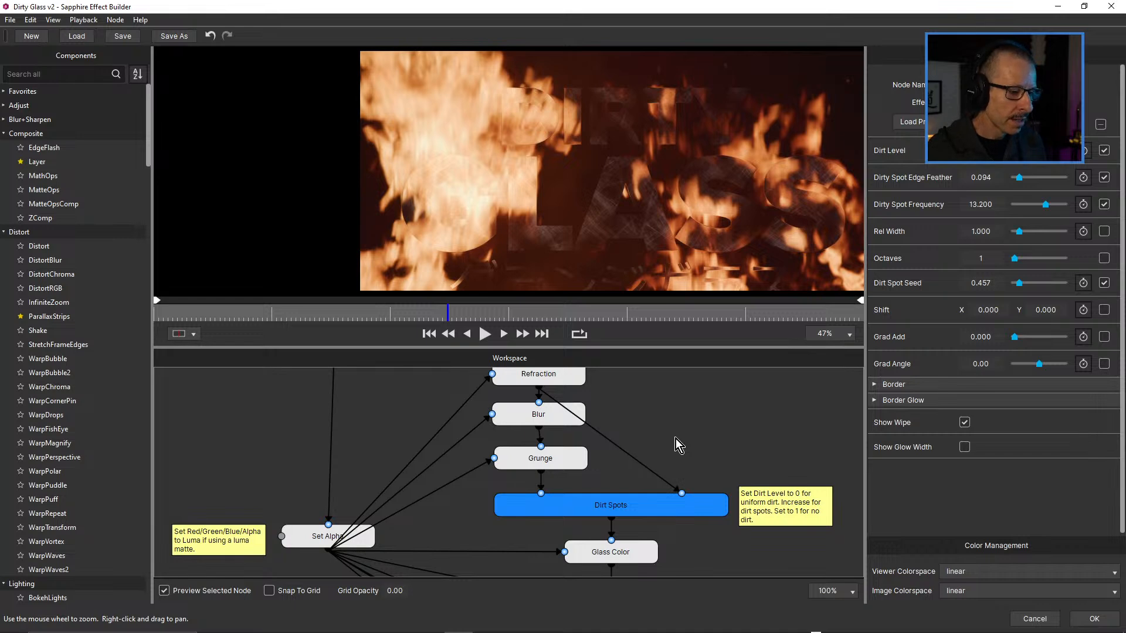
Compare the outputs of the Dirt Spots, Refraction, Blur and Grunge nodes by previewing each one.
{"action": "left_click_drag", "start_coordinate": [678, 428], "coordinate": [683, 469]}
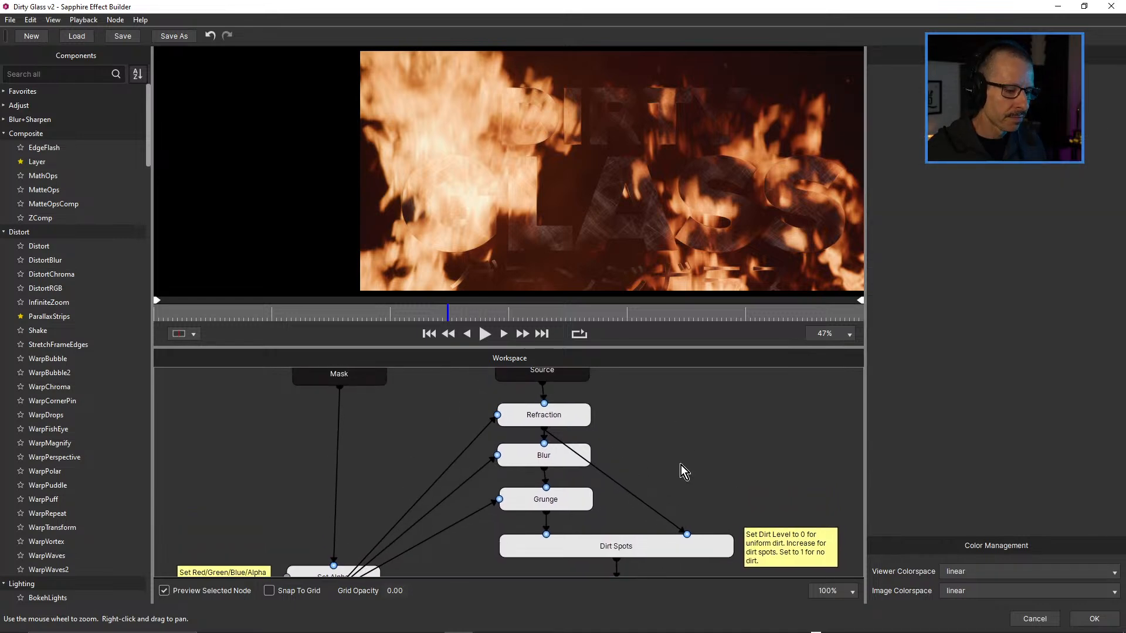
{"action": "left_click", "coordinate": [634, 551]}
{"action": "left_click_drag", "start_coordinate": [635, 551], "coordinate": [636, 551]}
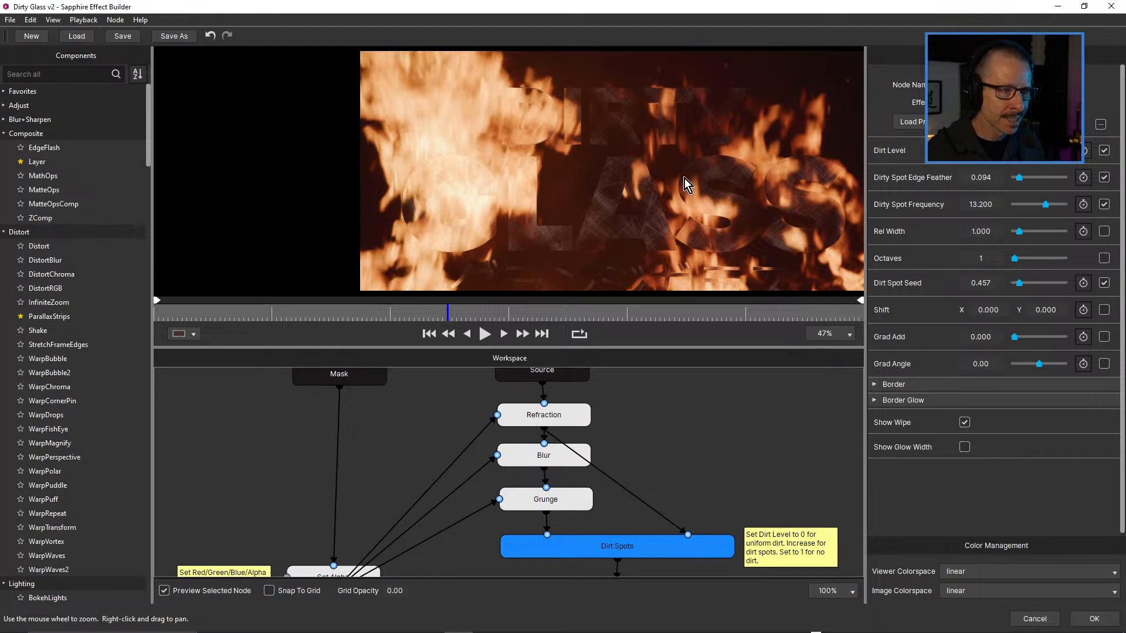
{"action": "left_click", "coordinate": [571, 414]}
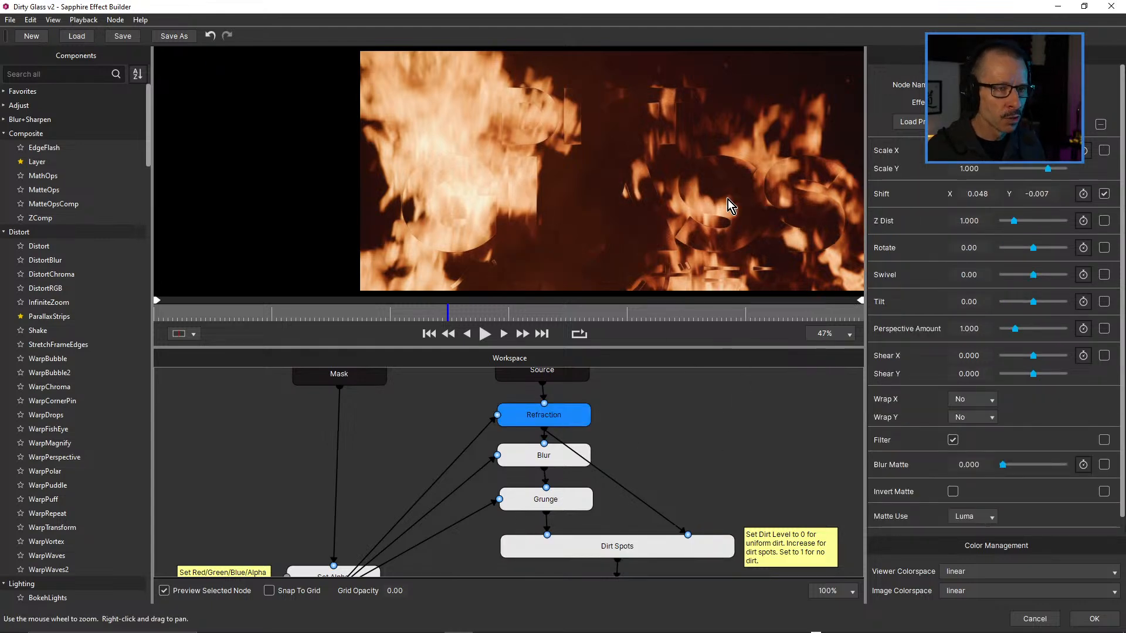
{"action": "scroll", "coordinate": [727, 199], "scroll_direction": "up", "scroll_amount": 3}
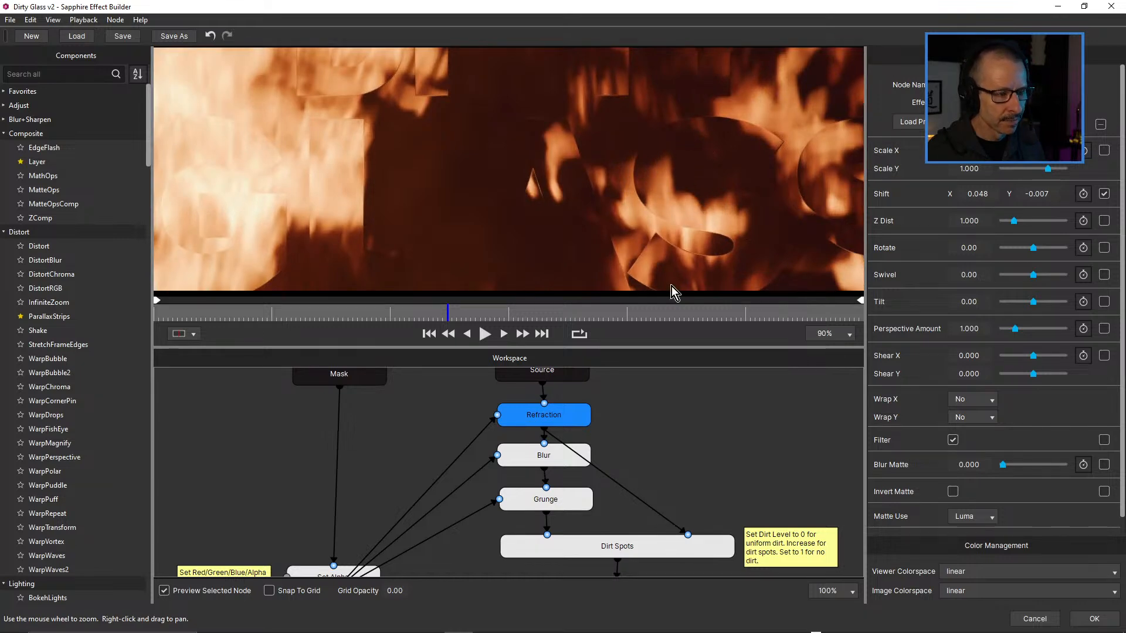
{"action": "left_click", "coordinate": [557, 461]}
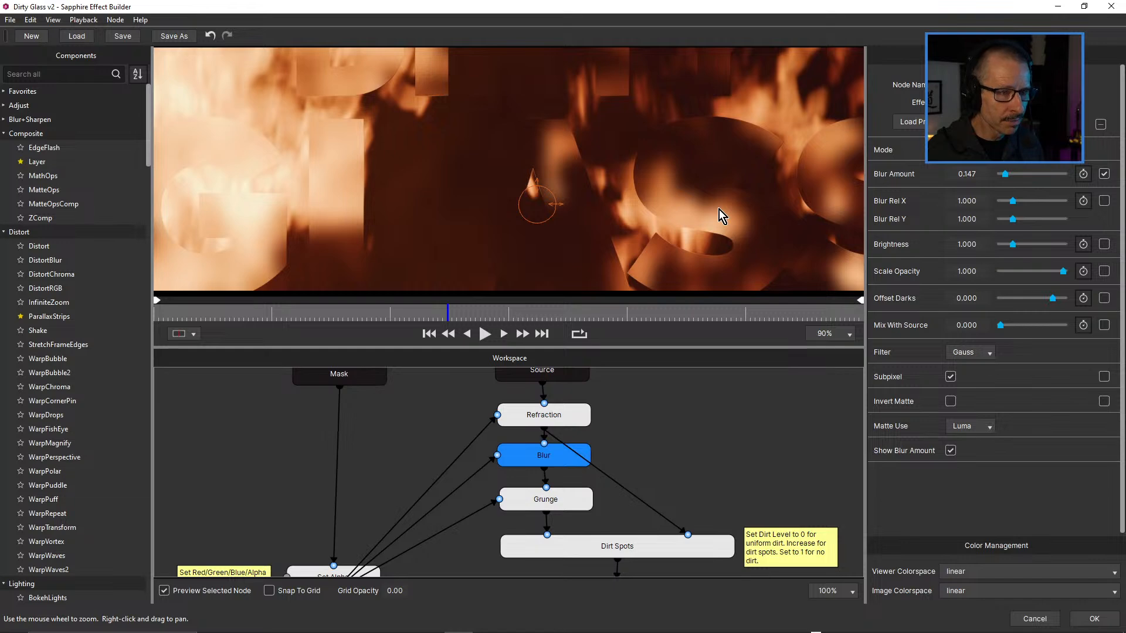
{"action": "left_click", "coordinate": [573, 499]}
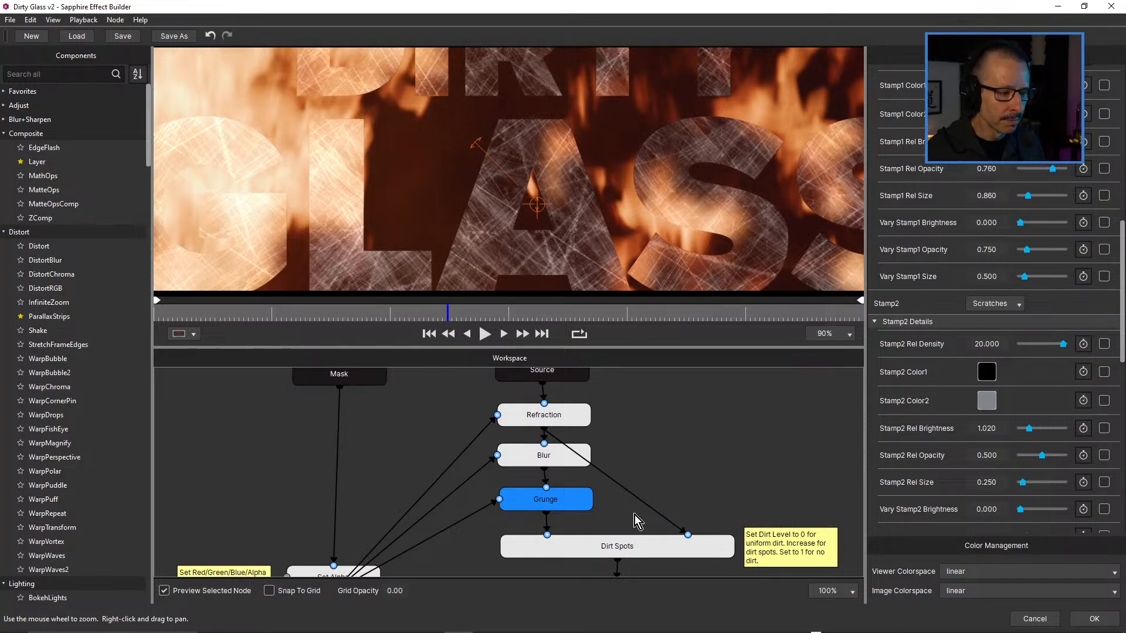
Disable the Grunge node and preview the Dirt Spots node without the scratches.
{"action": "right_click", "coordinate": [560, 502]}
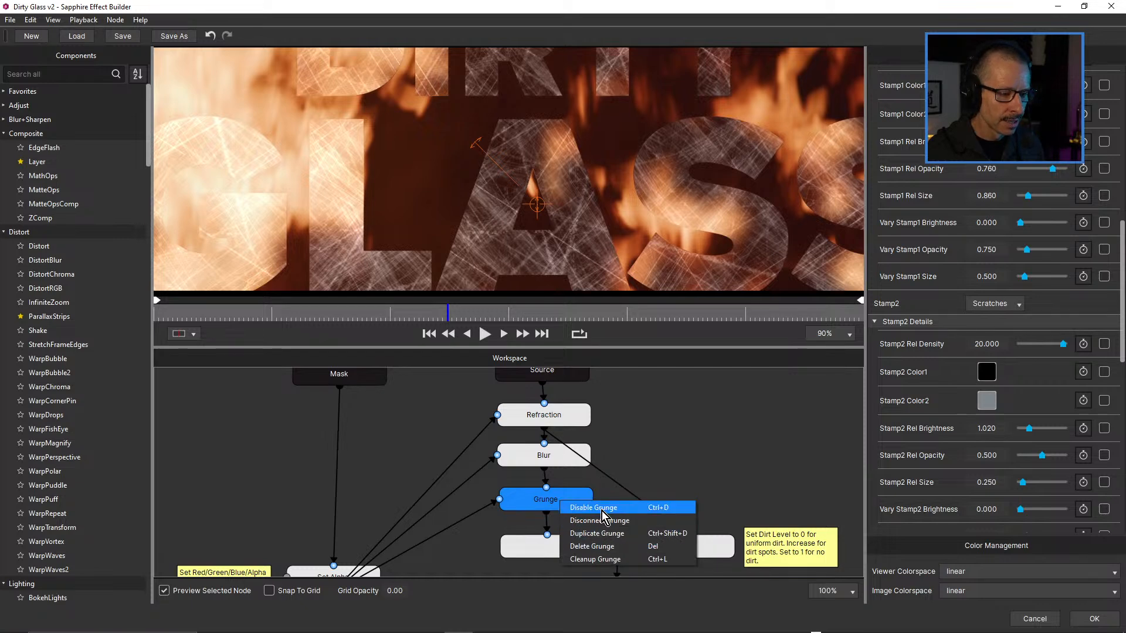
{"action": "left_click", "coordinate": [600, 508]}
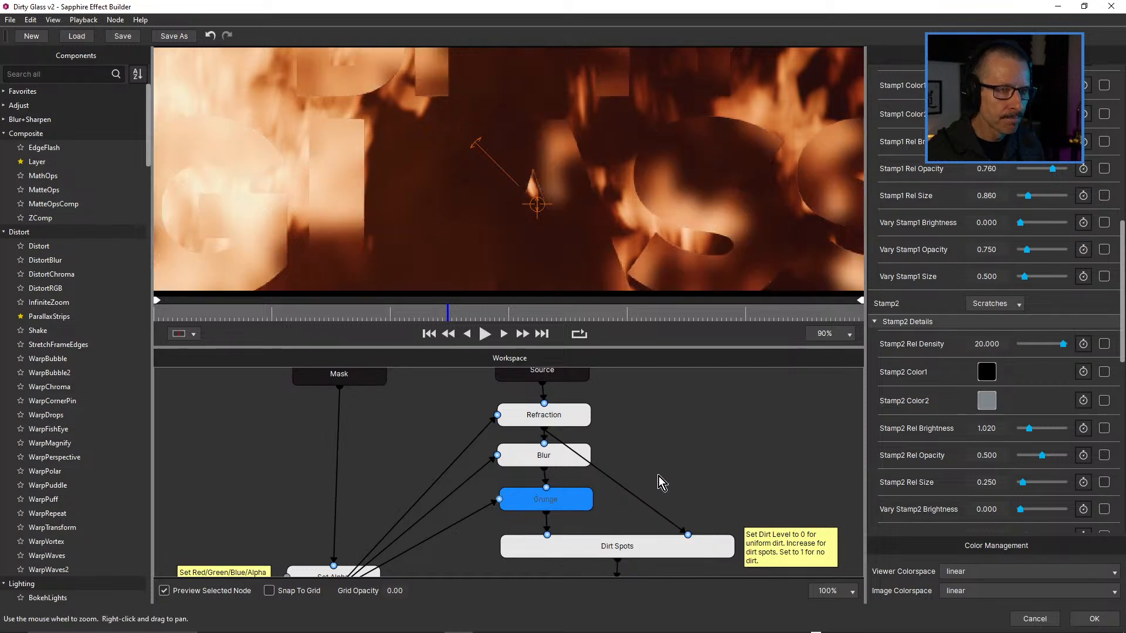
{"action": "left_click", "coordinate": [620, 550]}
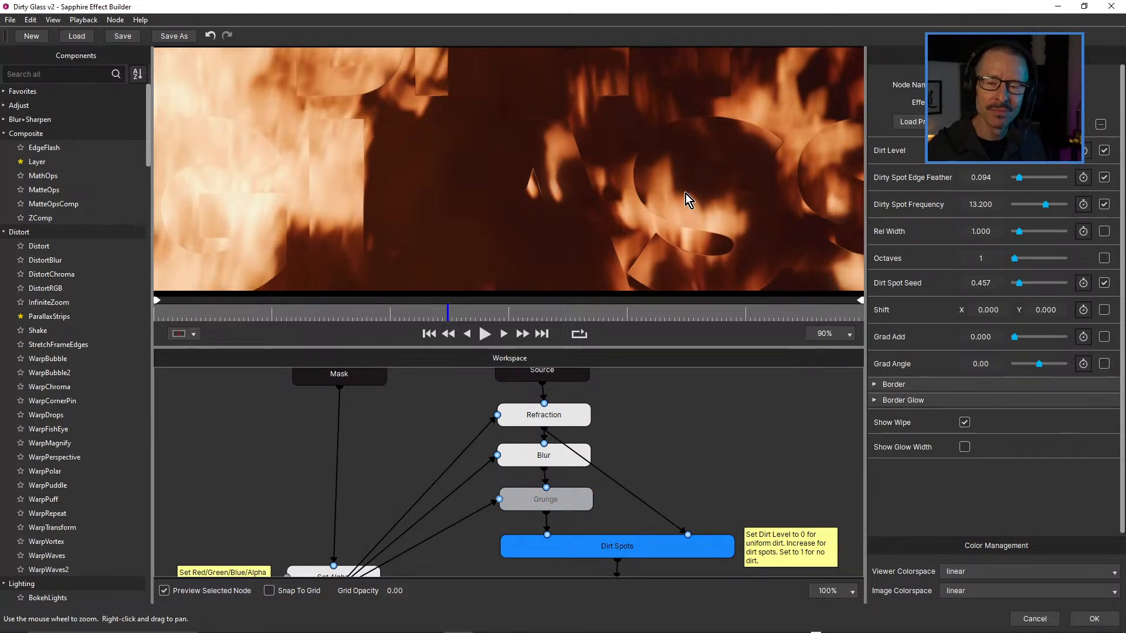
{"action": "scroll", "coordinate": [633, 409], "scroll_direction": "down", "scroll_amount": 3}
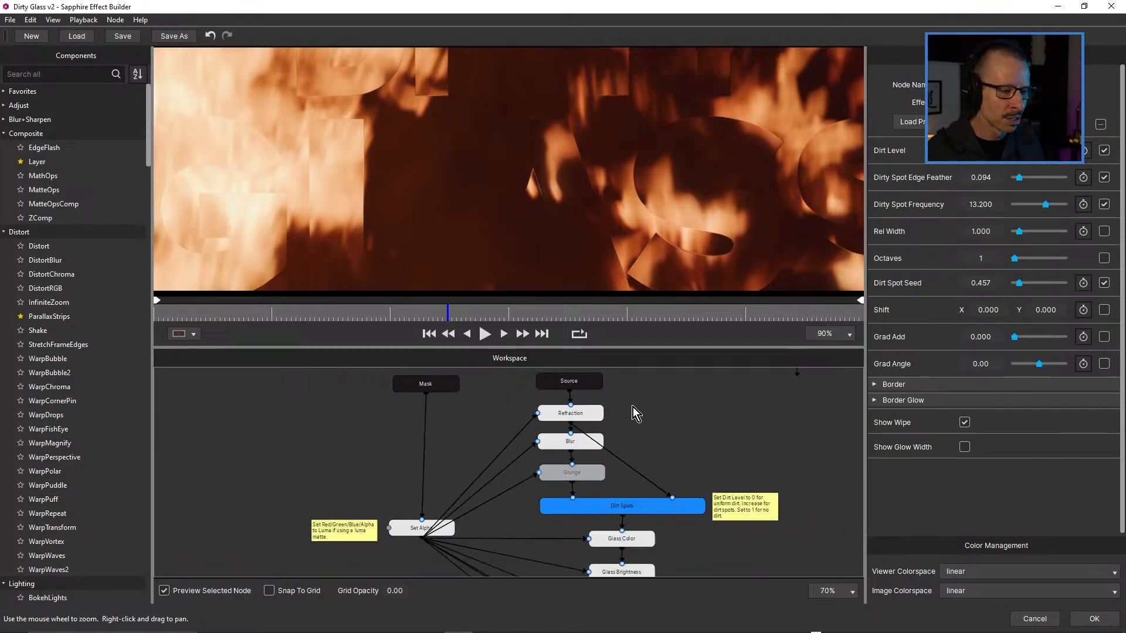
{"action": "left_click_drag", "start_coordinate": [672, 421], "coordinate": [623, 406]}
{"action": "left_click", "coordinate": [580, 496]}
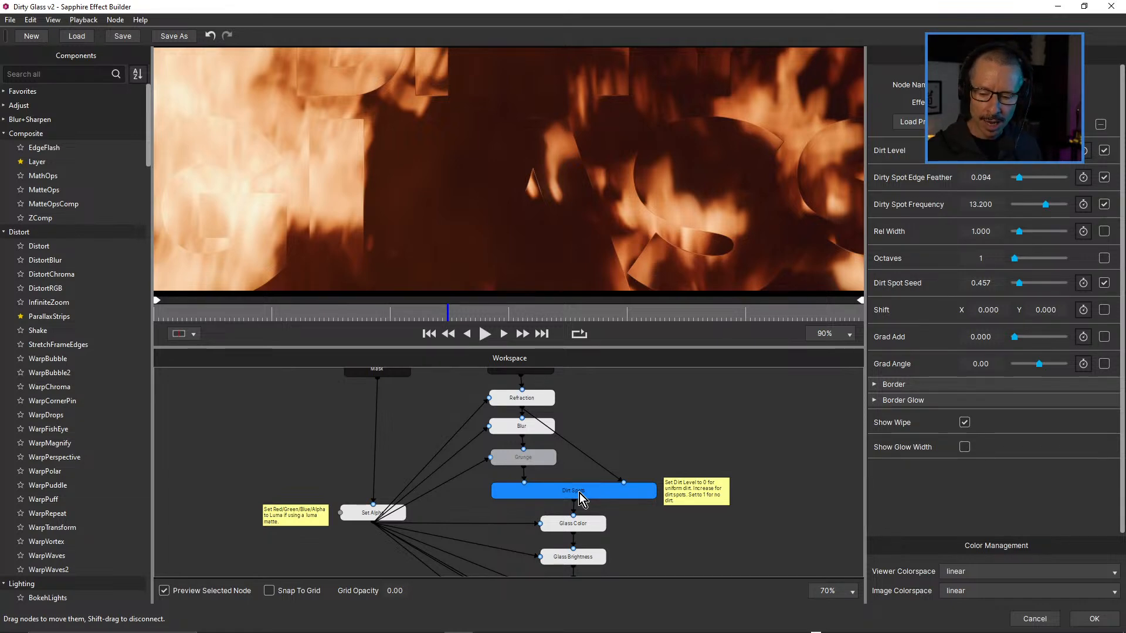
Play the Dirt Spots preview from a slightly earlier frame, and stop on a frame with flames behind the letters.
{"action": "left_click", "coordinate": [434, 316]}
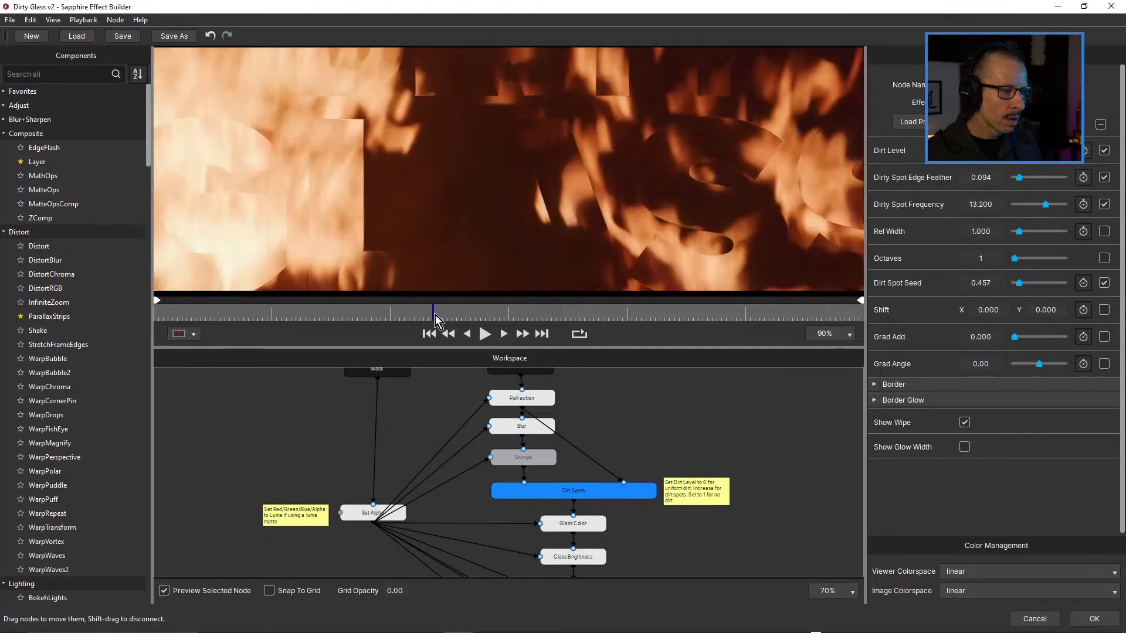
{"action": "left_click", "coordinate": [486, 334]}
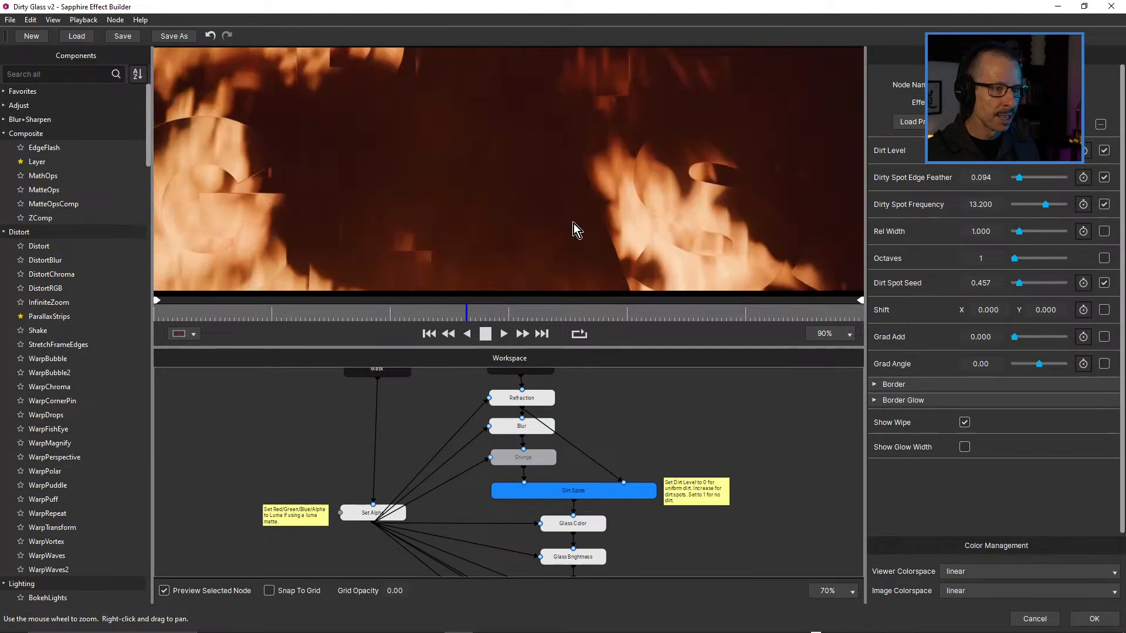
{"action": "left_click", "coordinate": [488, 333]}
{"action": "left_click_drag", "start_coordinate": [492, 314], "coordinate": [461, 321]}
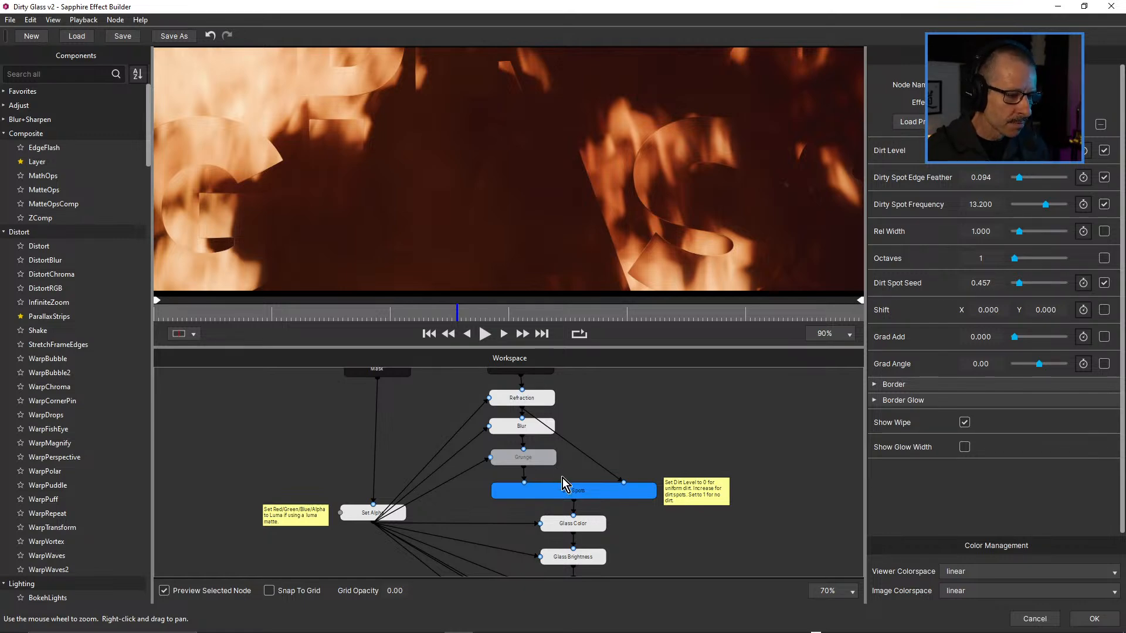
Compare the Blur node's output with Dirt Spots and with the Refraction node feeding its background input.
{"action": "left_click", "coordinate": [535, 426]}
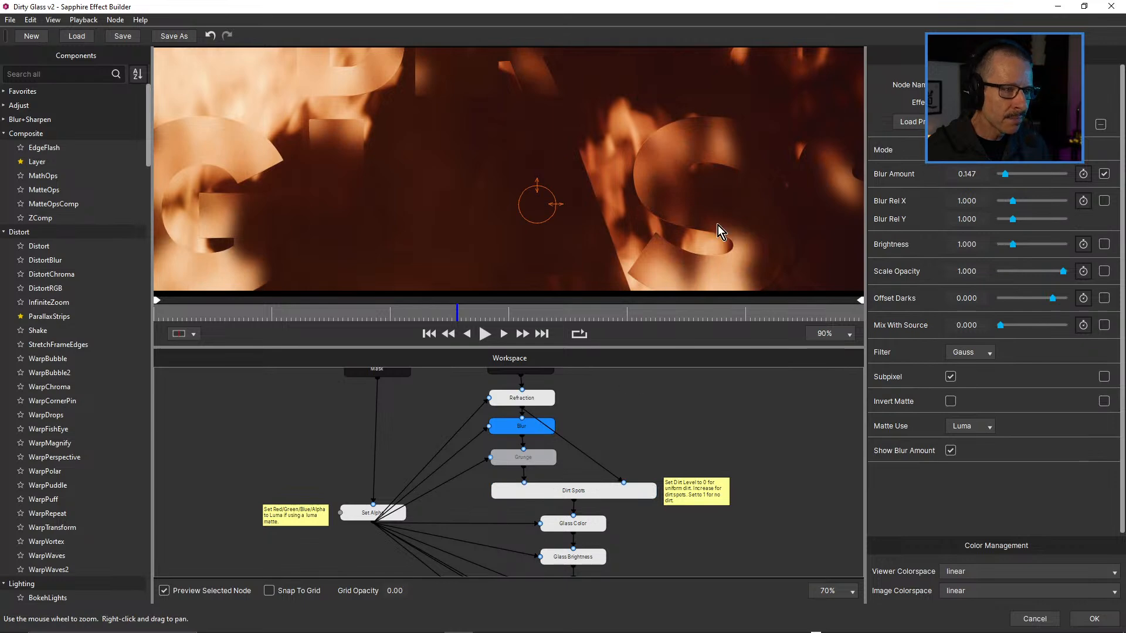
{"action": "left_click", "coordinate": [585, 492]}
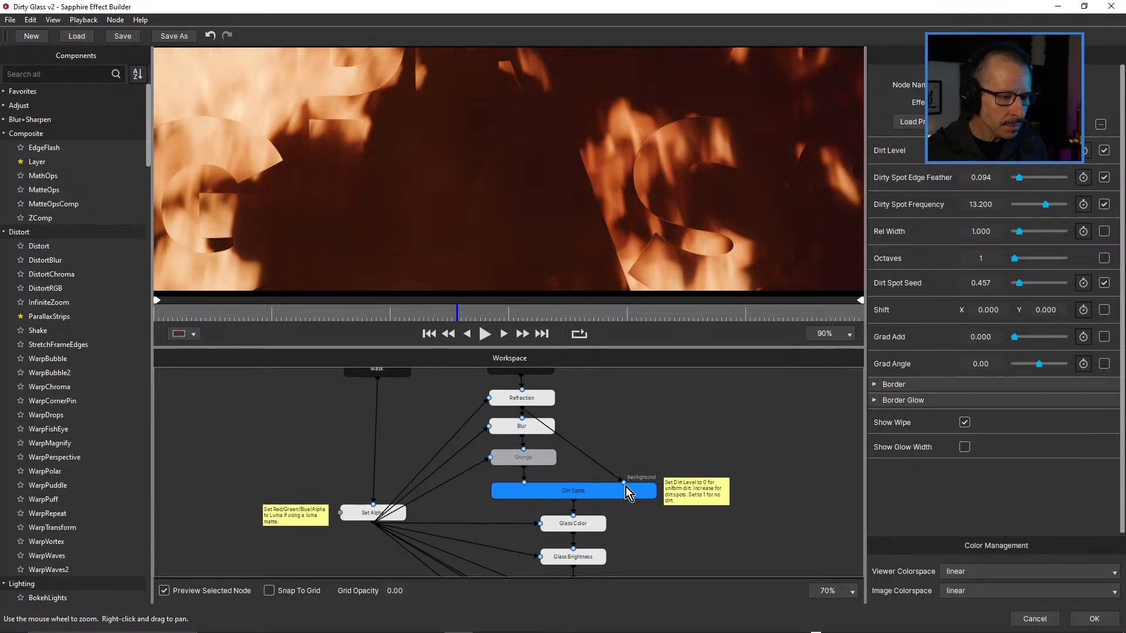
{"action": "left_click", "coordinate": [523, 400]}
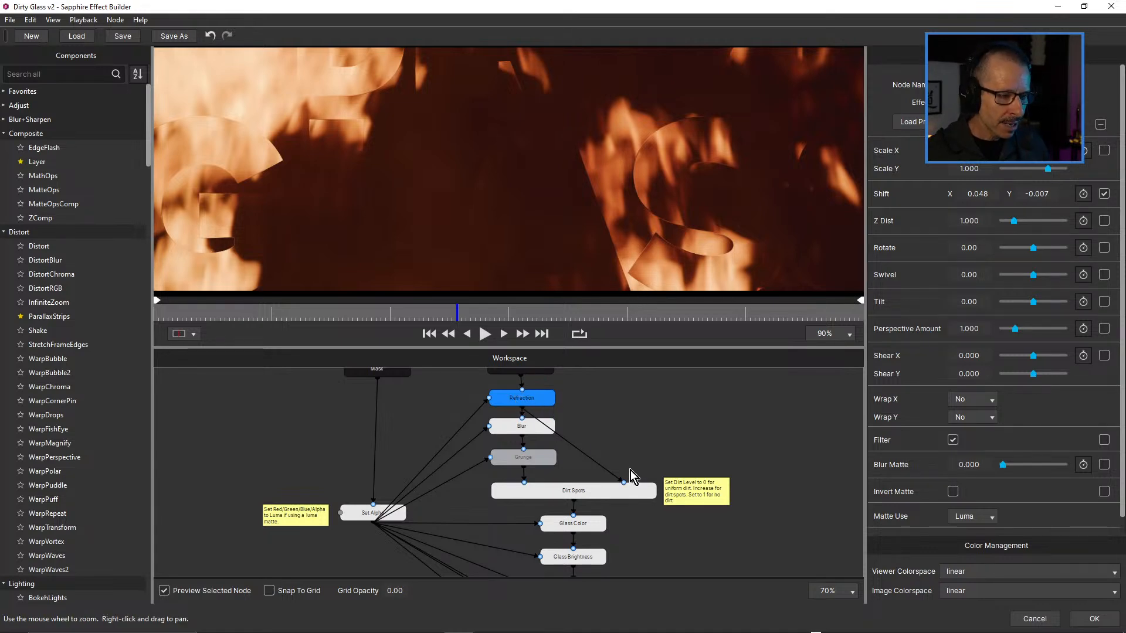
Rewire the Dirt Spots background input so that it comes from the Blur node instead of Refraction.
{"action": "left_click", "coordinate": [586, 494]}
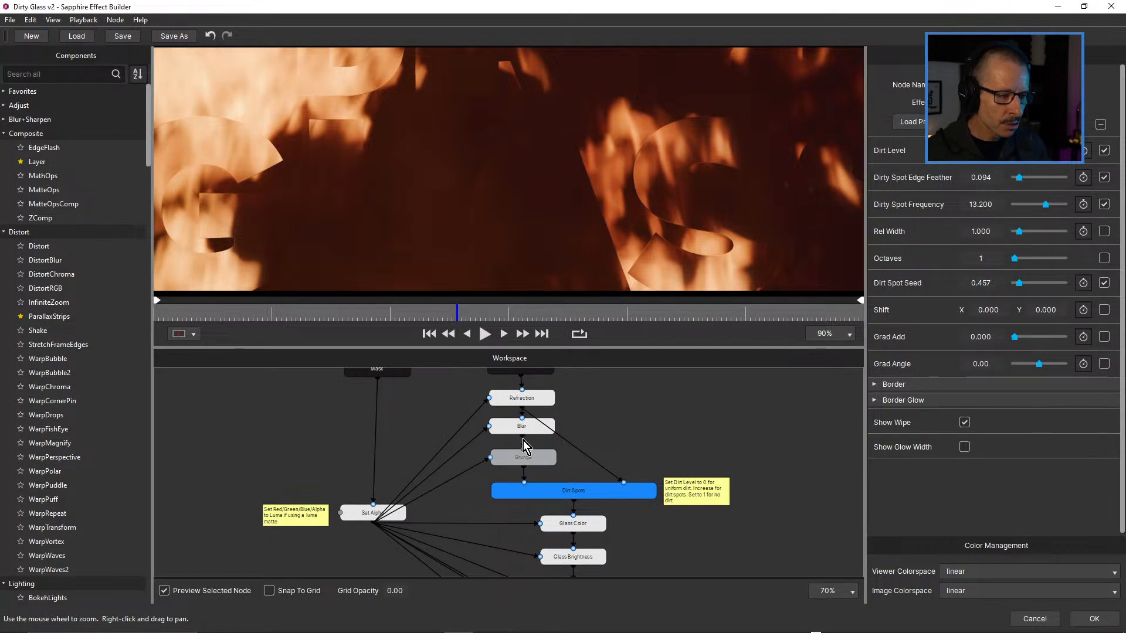
{"action": "left_click_drag", "start_coordinate": [622, 482], "coordinate": [534, 413]}
{"action": "left_click_drag", "start_coordinate": [522, 437], "coordinate": [625, 484]}
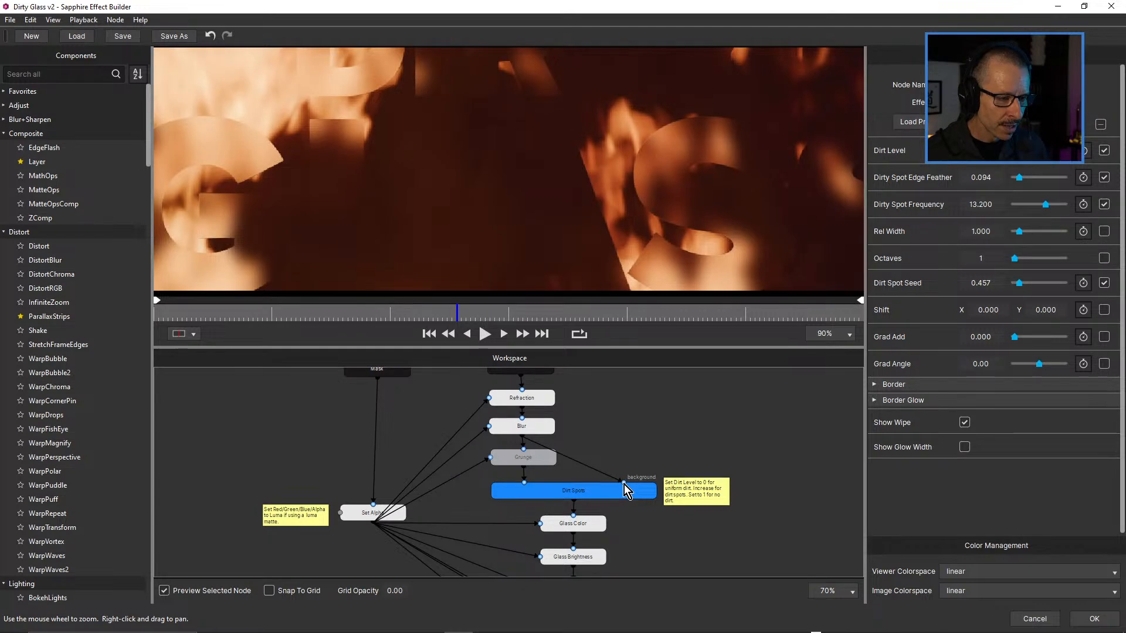
Compare the Blur and Dirt Spots outputs in the viewer, and re-enable the Grunge node.
{"action": "left_click", "coordinate": [536, 428]}
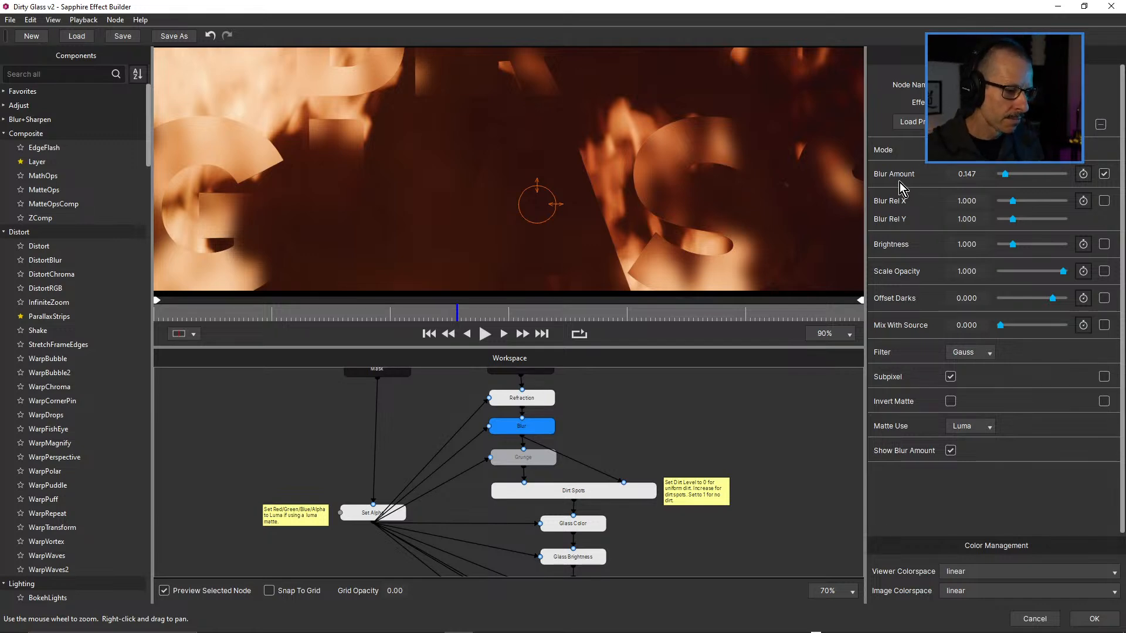
{"action": "left_click", "coordinate": [579, 492]}
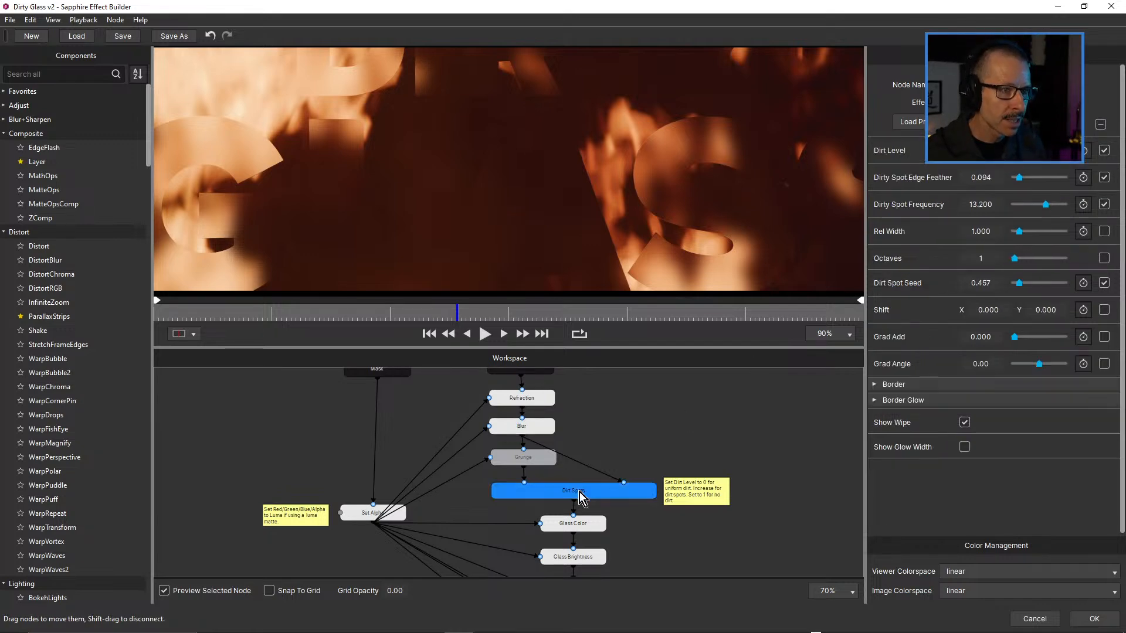
{"action": "right_click", "coordinate": [529, 461]}
{"action": "left_click", "coordinate": [548, 467]}
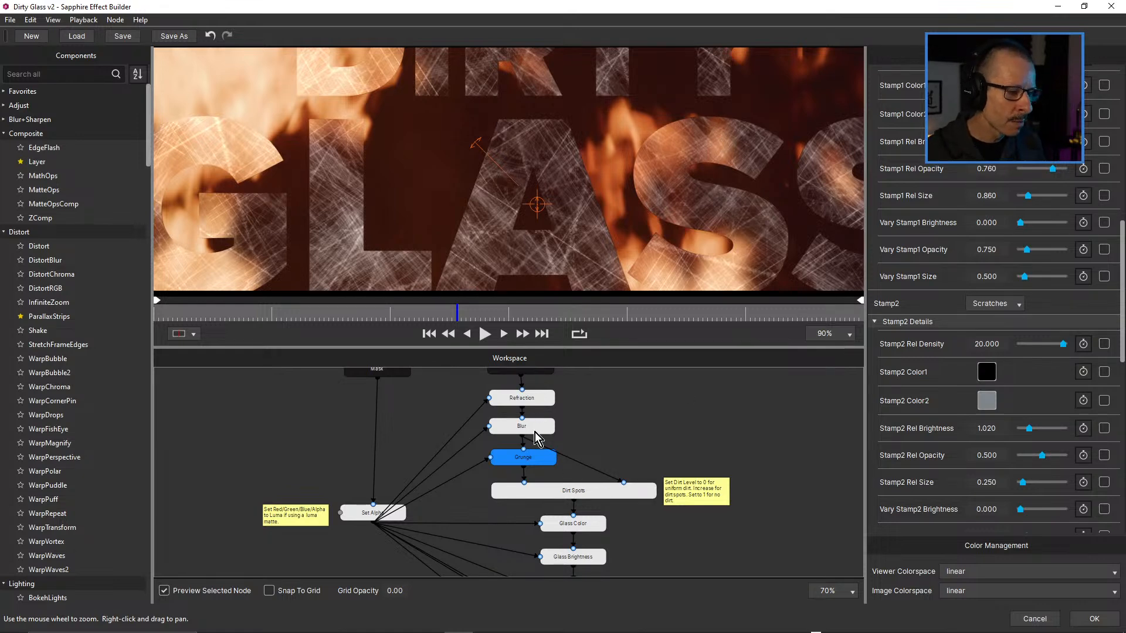
Preview the Dirt Spots node with the scratches, and set the Blur node's Blur Amount to 0.000.
{"action": "left_click_drag", "start_coordinate": [590, 420], "coordinate": [596, 434]}
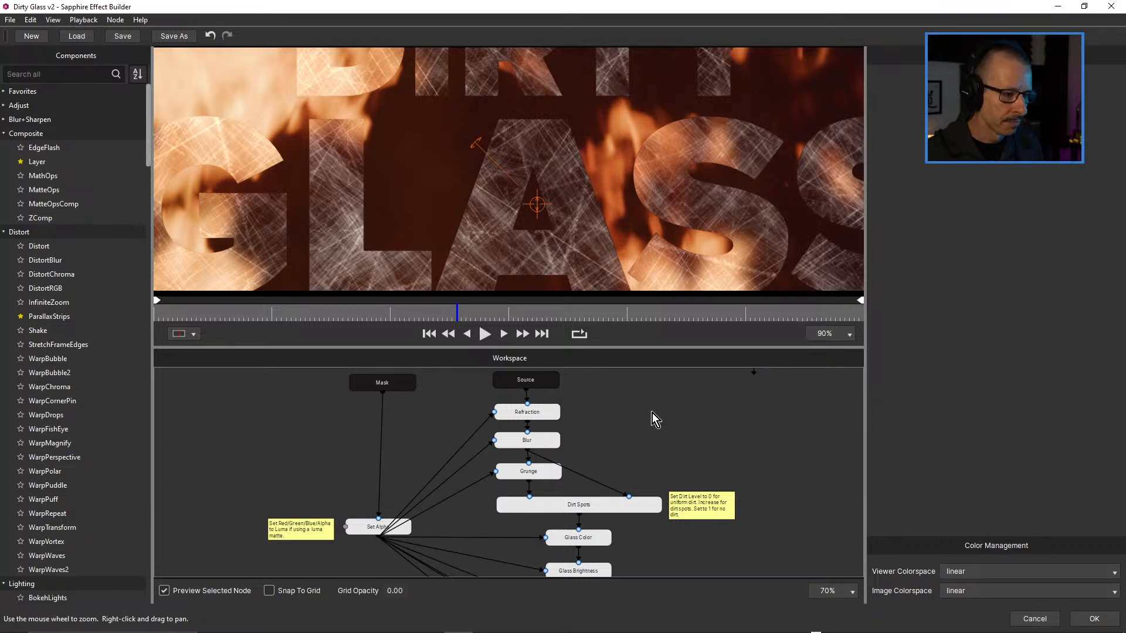
{"action": "left_click", "coordinate": [586, 508]}
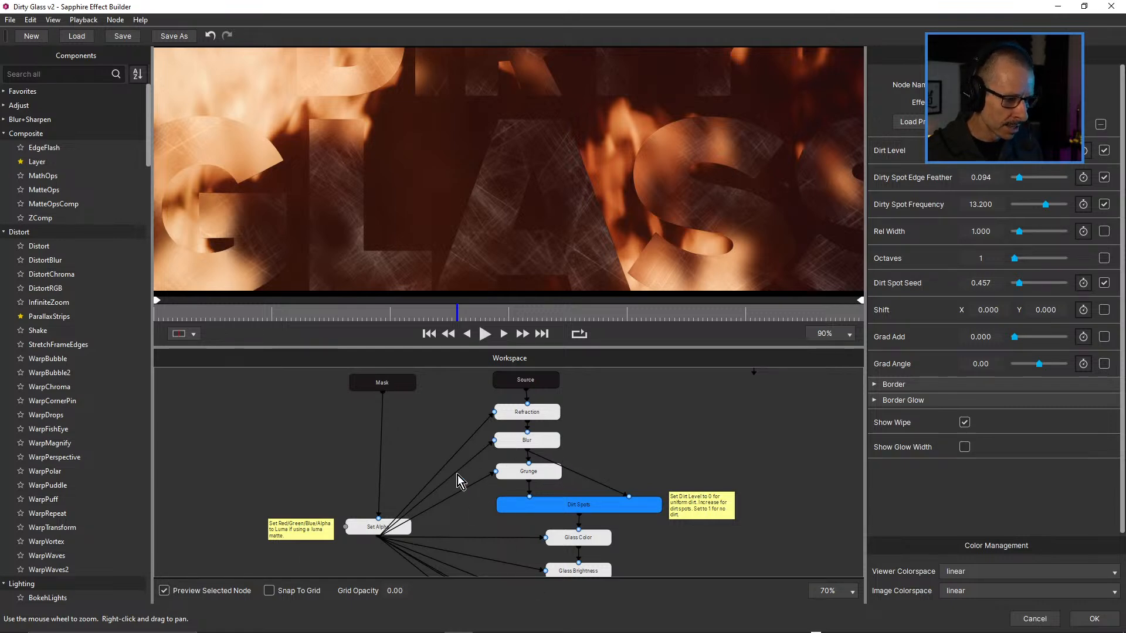
{"action": "left_click", "coordinate": [539, 444]}
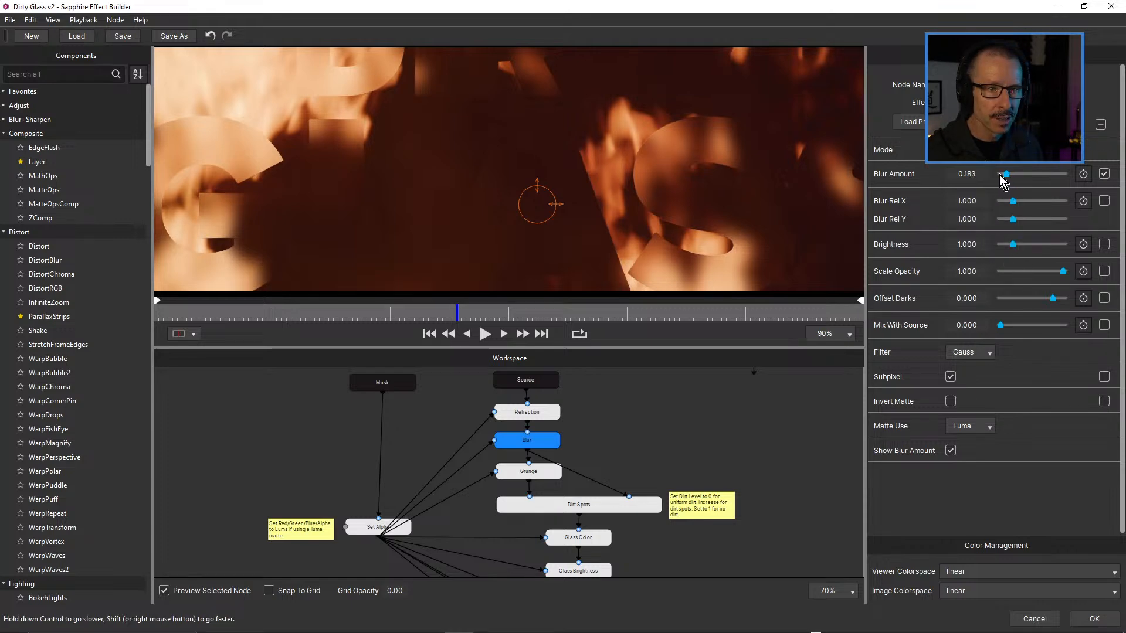
{"action": "left_click_drag", "start_coordinate": [1002, 175], "coordinate": [993, 174]}
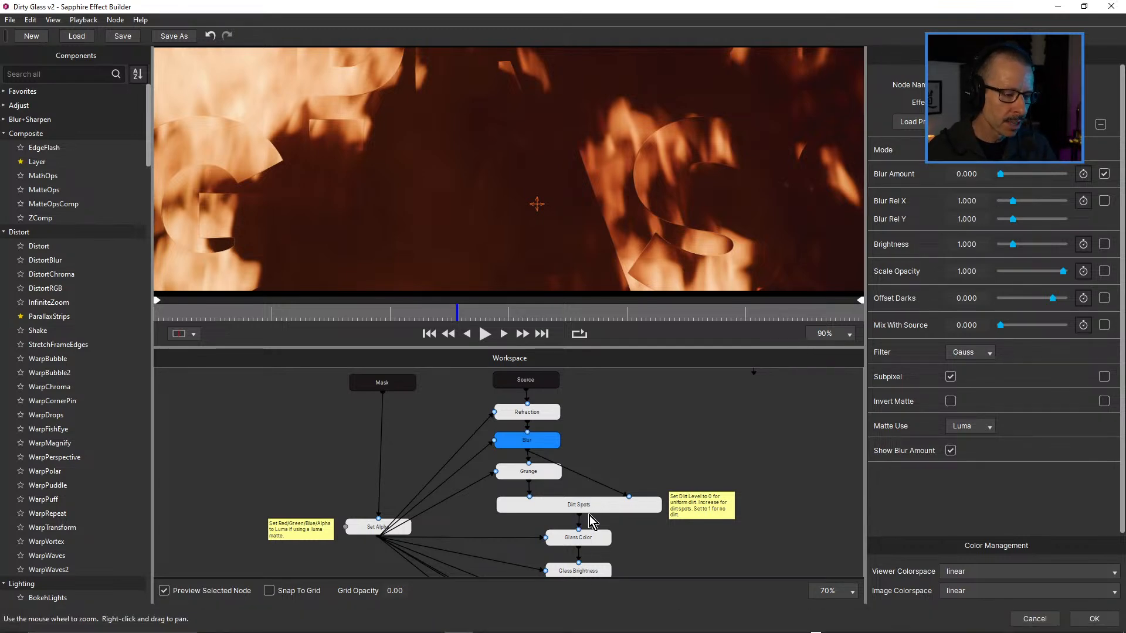
Enlarge the workspace area and preview the Dirt Spots node with the unblurred input.
{"action": "left_click_drag", "start_coordinate": [644, 446], "coordinate": [645, 419]}
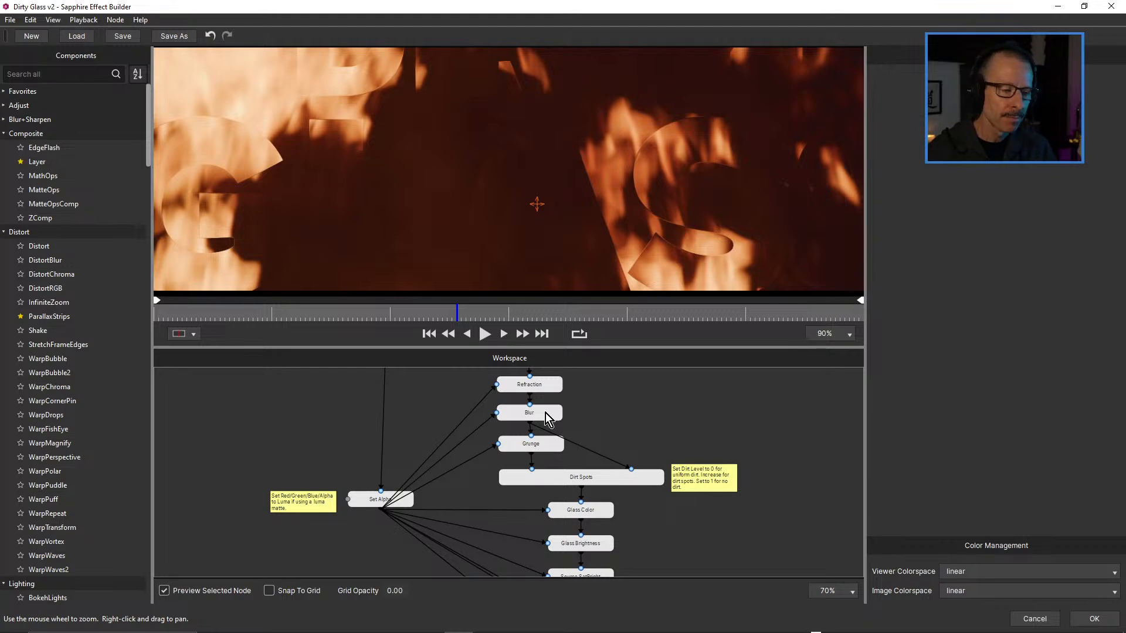
{"action": "left_click_drag", "start_coordinate": [565, 347], "coordinate": [565, 230]}
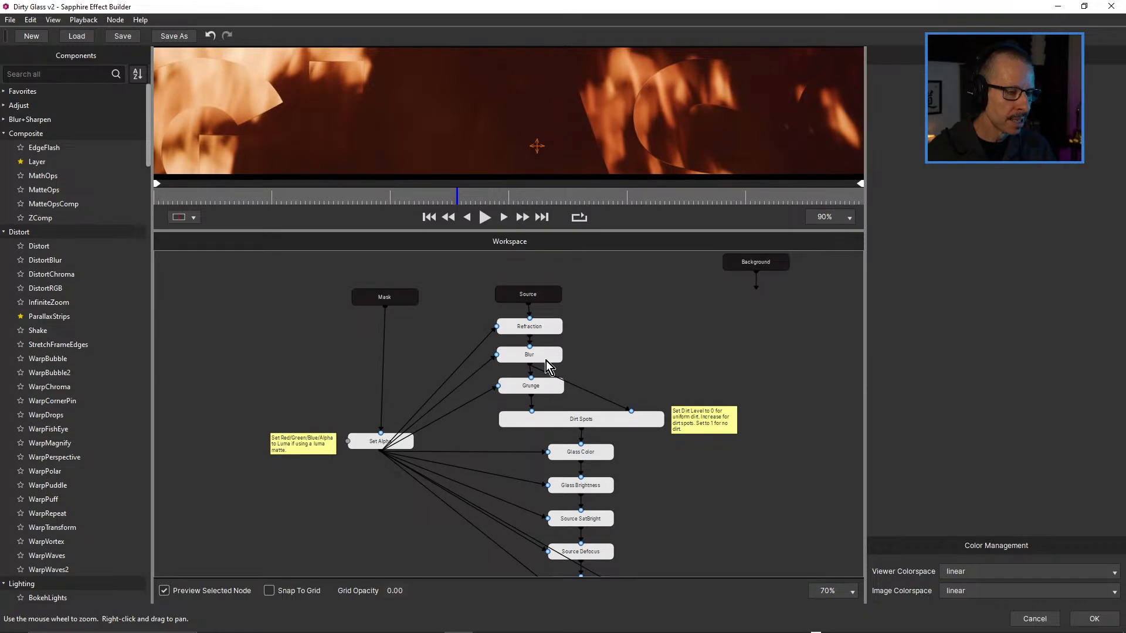
{"action": "left_click", "coordinate": [562, 420]}
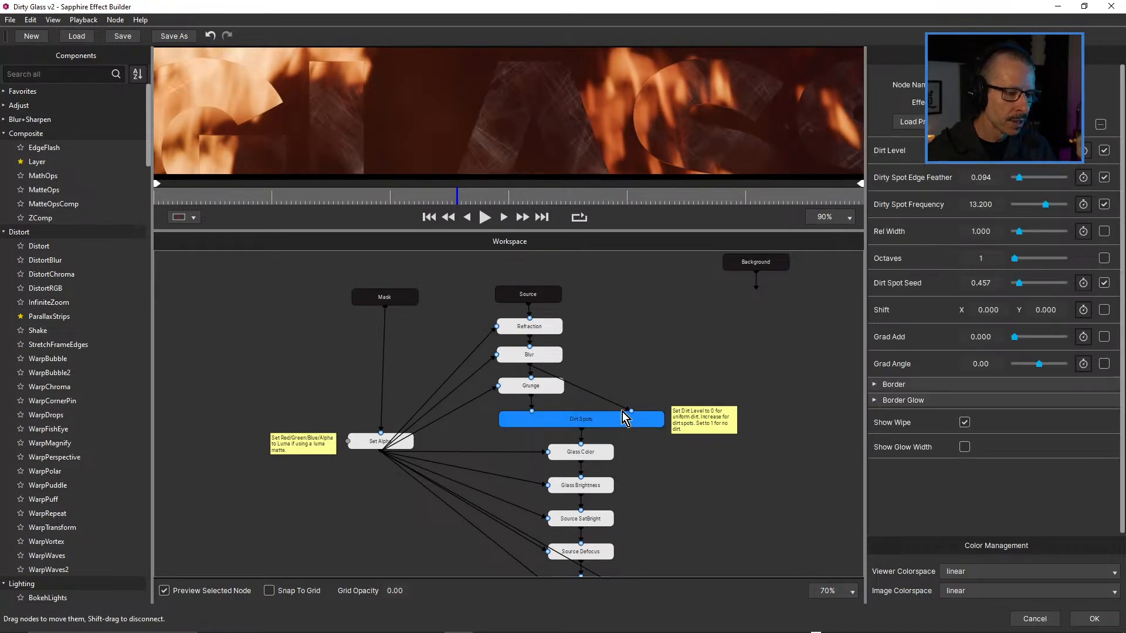
Connect the Dirt Spots output directly to the Result node, and show the final result instead of the selected node.
{"action": "left_click_drag", "start_coordinate": [647, 353], "coordinate": [627, 280]}
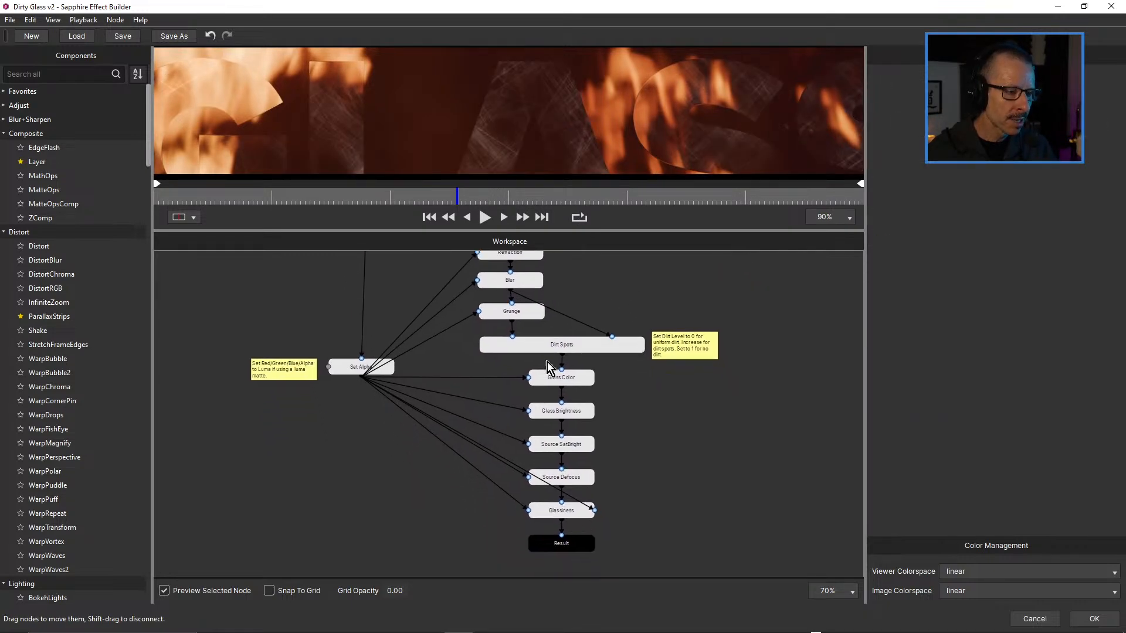
{"action": "left_click_drag", "start_coordinate": [561, 361], "coordinate": [562, 536]}
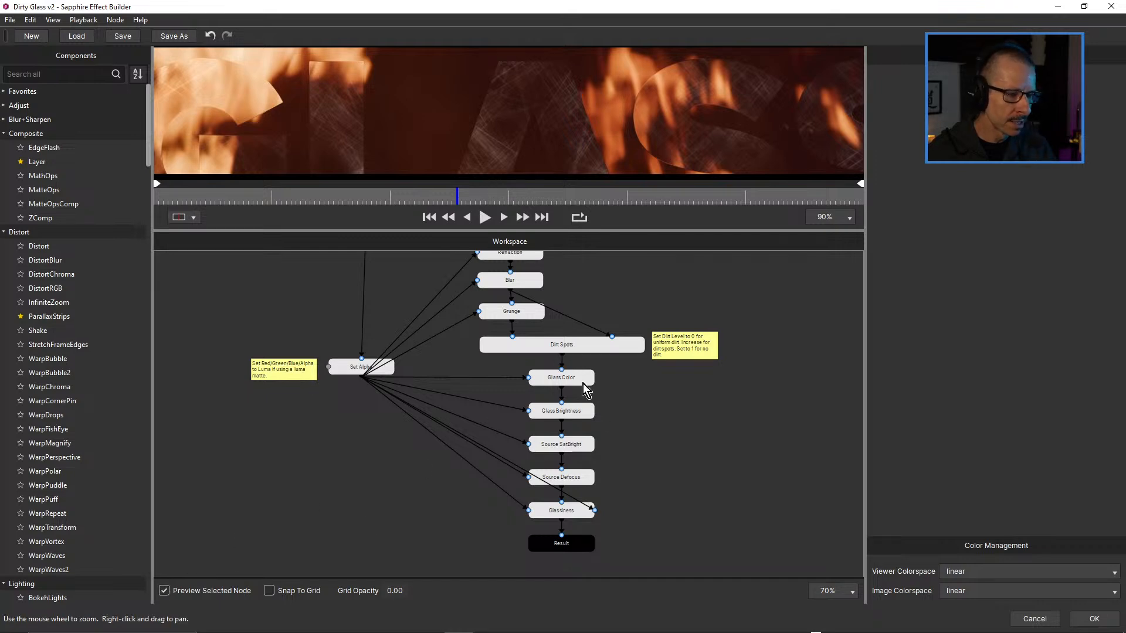
{"action": "left_click_drag", "start_coordinate": [563, 369], "coordinate": [563, 536]}
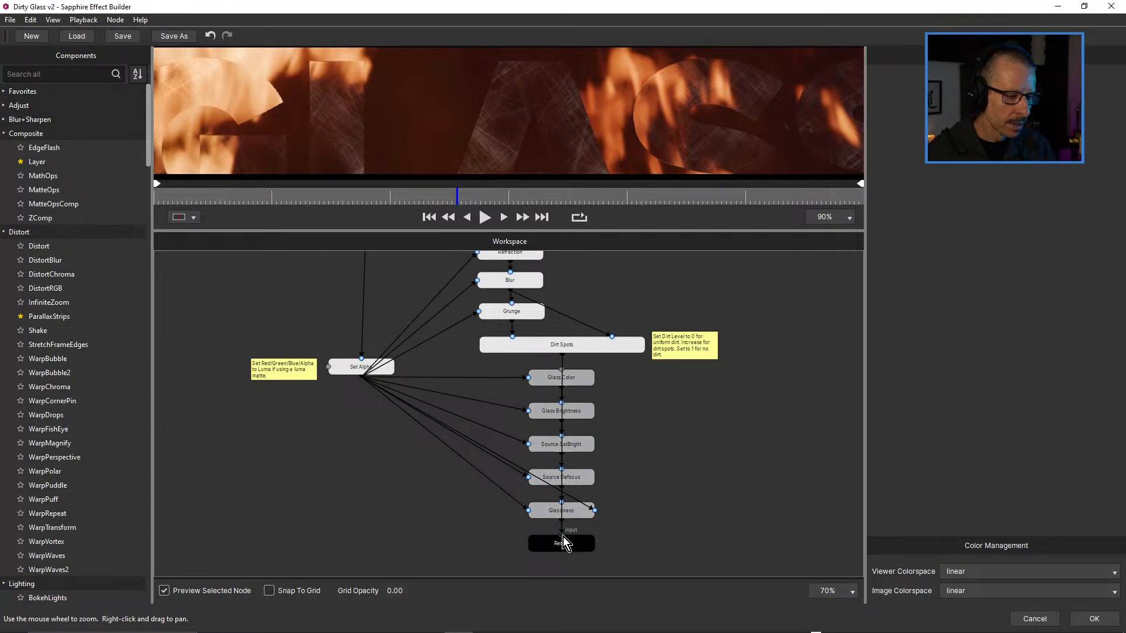
{"action": "left_click", "coordinate": [578, 345]}
{"action": "left_click", "coordinate": [164, 591]}
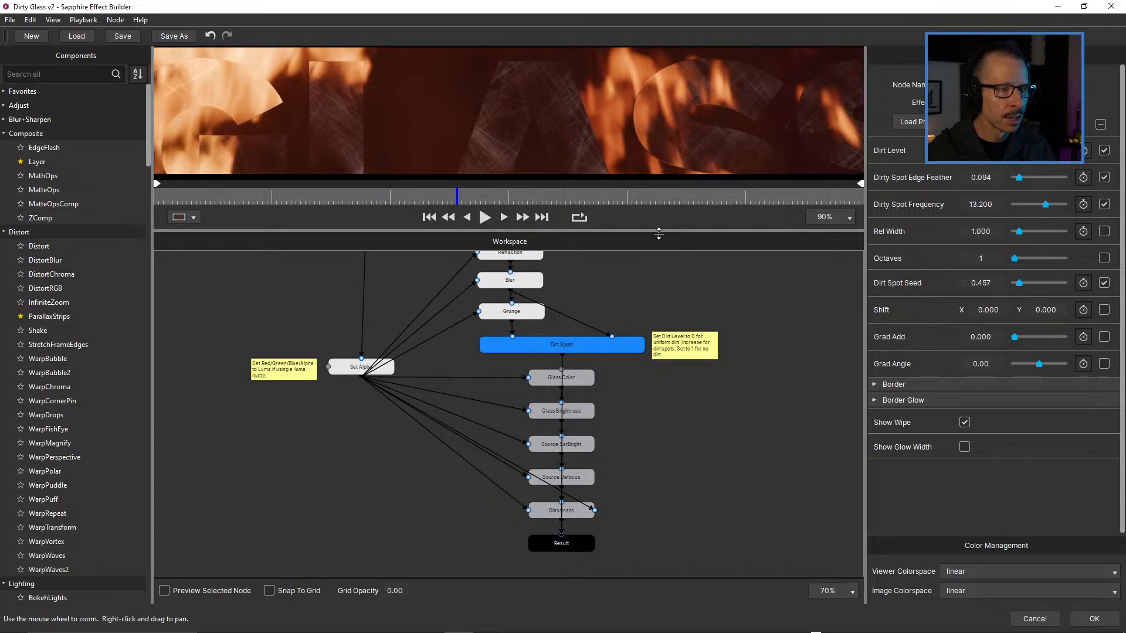
Enlarge the viewer, fit the node chain in the workspace, and feed the Result node directly from Blur, bypassing the nodes after it.
{"action": "left_click_drag", "start_coordinate": [655, 230], "coordinate": [655, 368]}
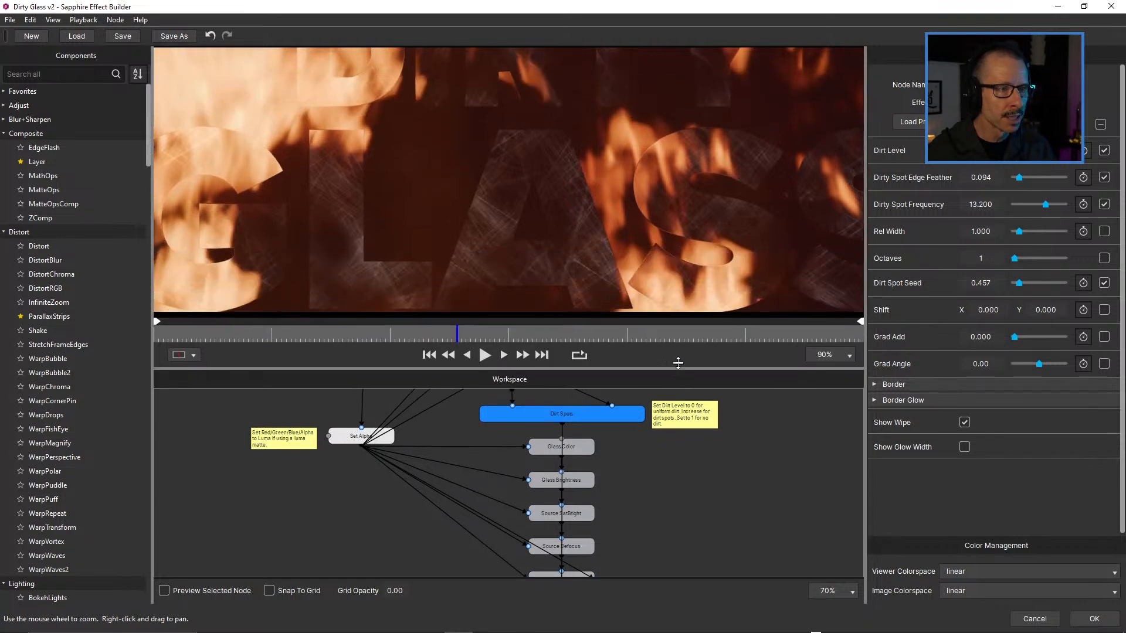
{"action": "left_click", "coordinate": [626, 468]}
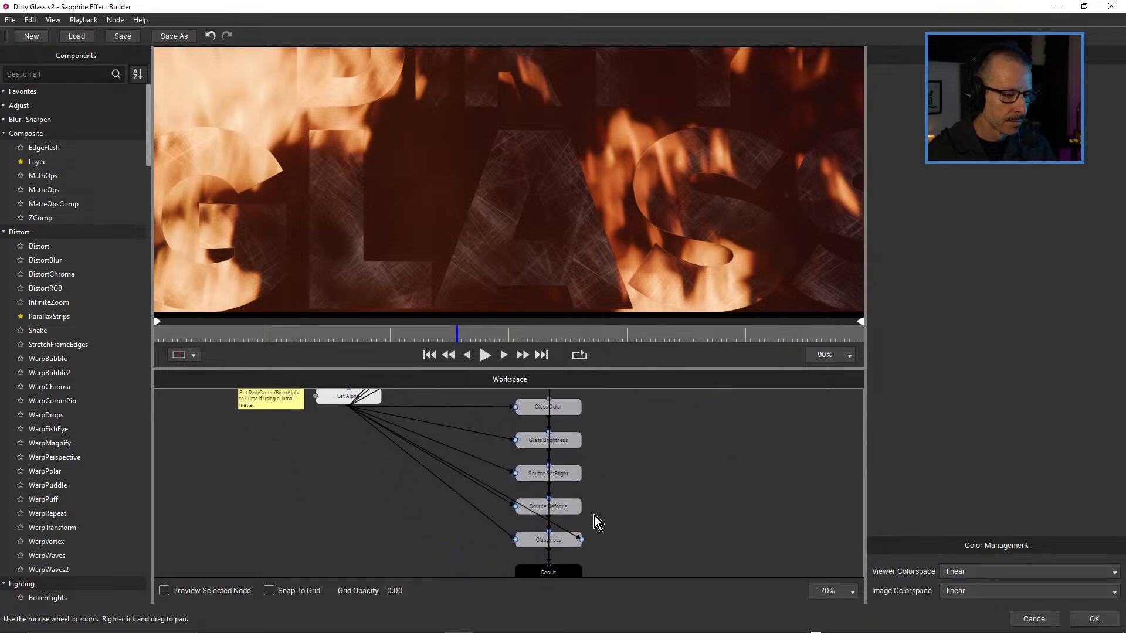
{"action": "scroll", "coordinate": [628, 470], "scroll_direction": "down", "scroll_amount": 4}
{"action": "left_click_drag", "start_coordinate": [630, 466], "coordinate": [623, 496]}
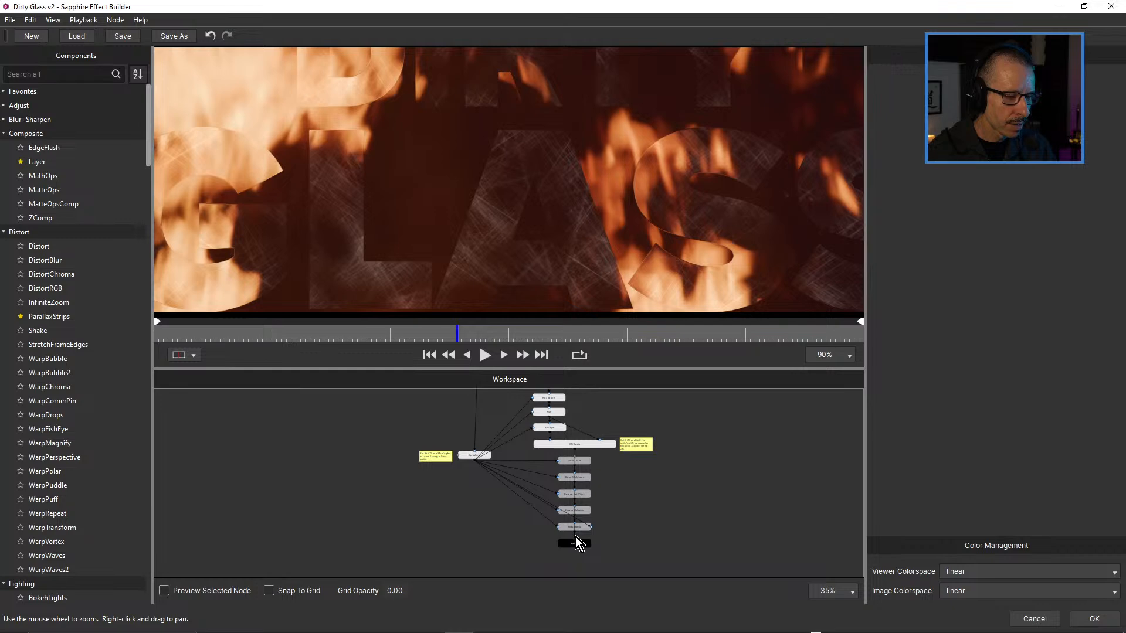
{"action": "left_click", "coordinate": [576, 448]}
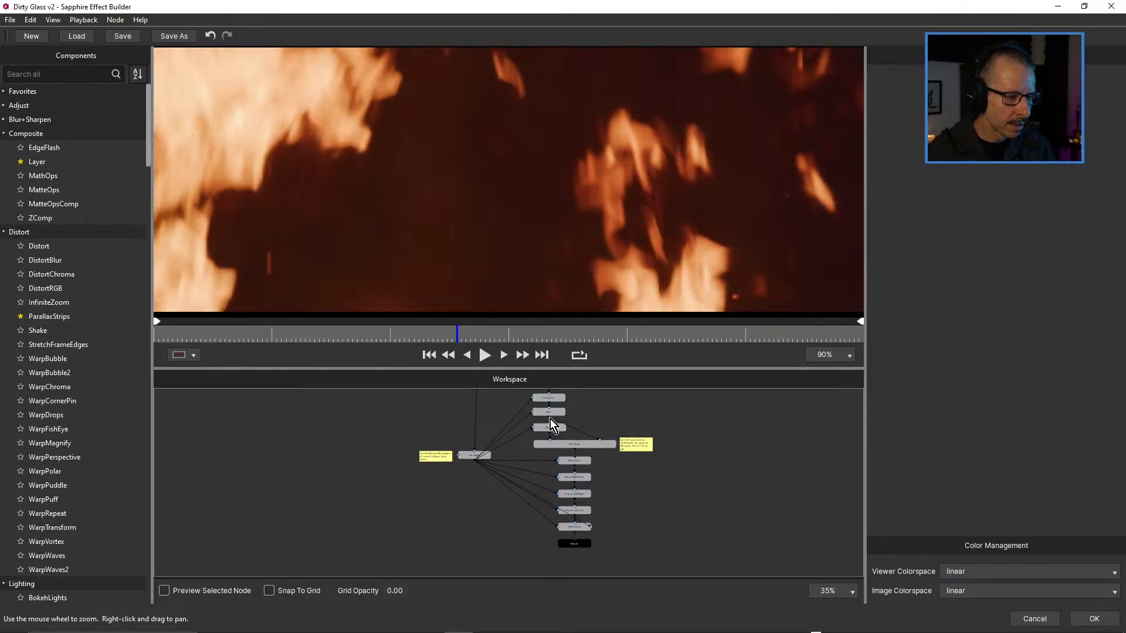
{"action": "left_click_drag", "start_coordinate": [575, 498], "coordinate": [576, 540]}
{"action": "left_click", "coordinate": [584, 544]}
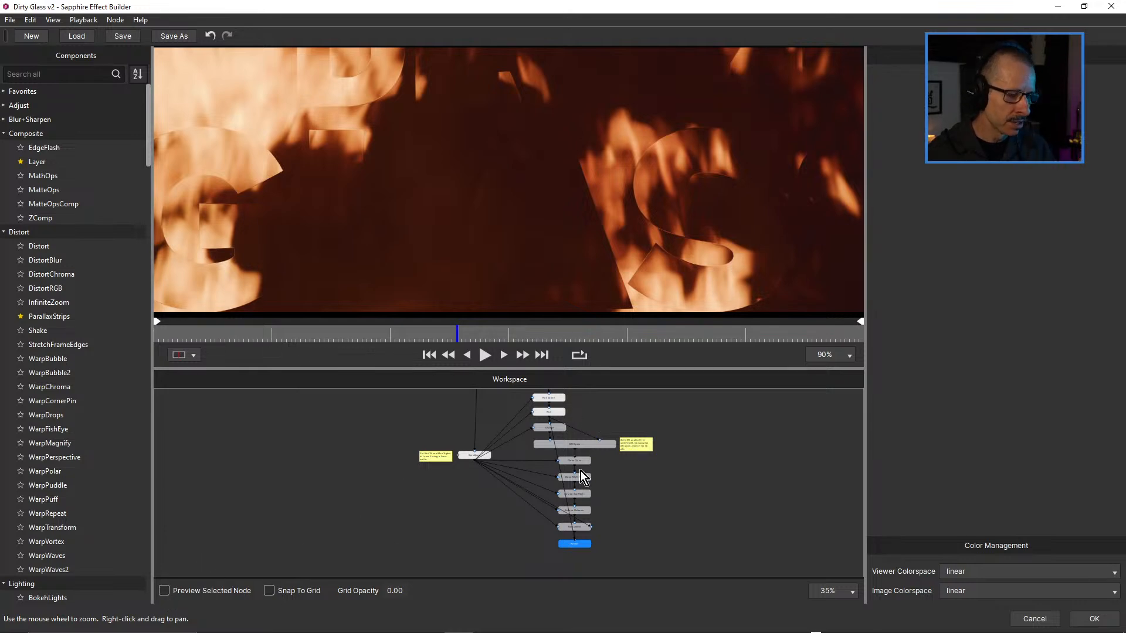
Undo the direct connections to Result so that it is fed by the full node chain ending in Glassiness.
{"action": "key", "text": "ctrl+z"}
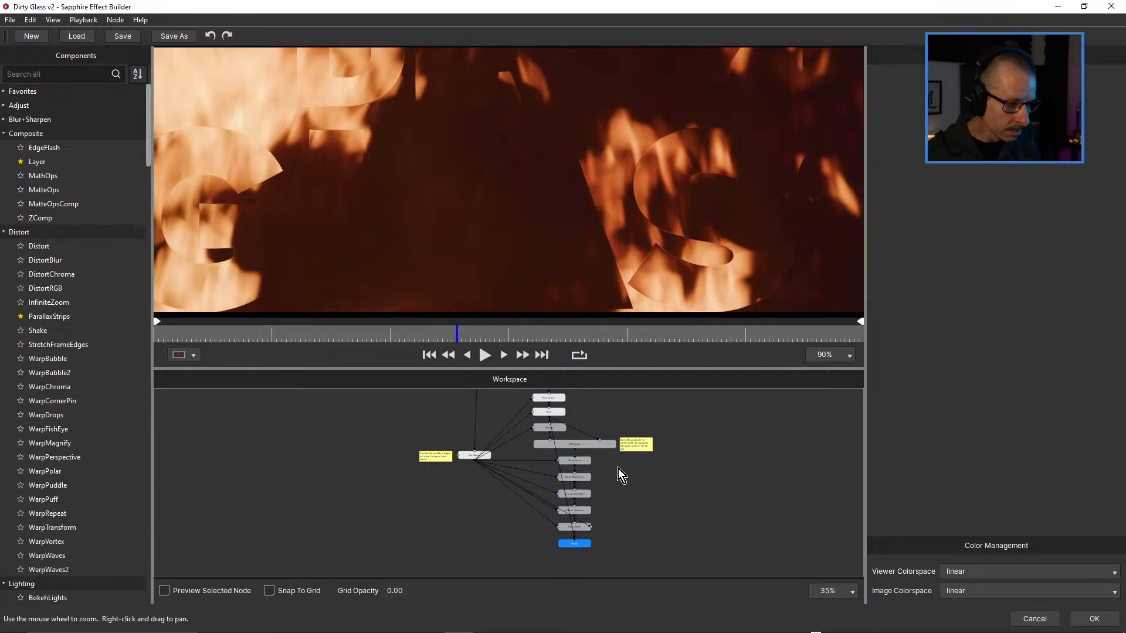
{"action": "scroll", "coordinate": [604, 491], "scroll_direction": "up", "scroll_amount": 3}
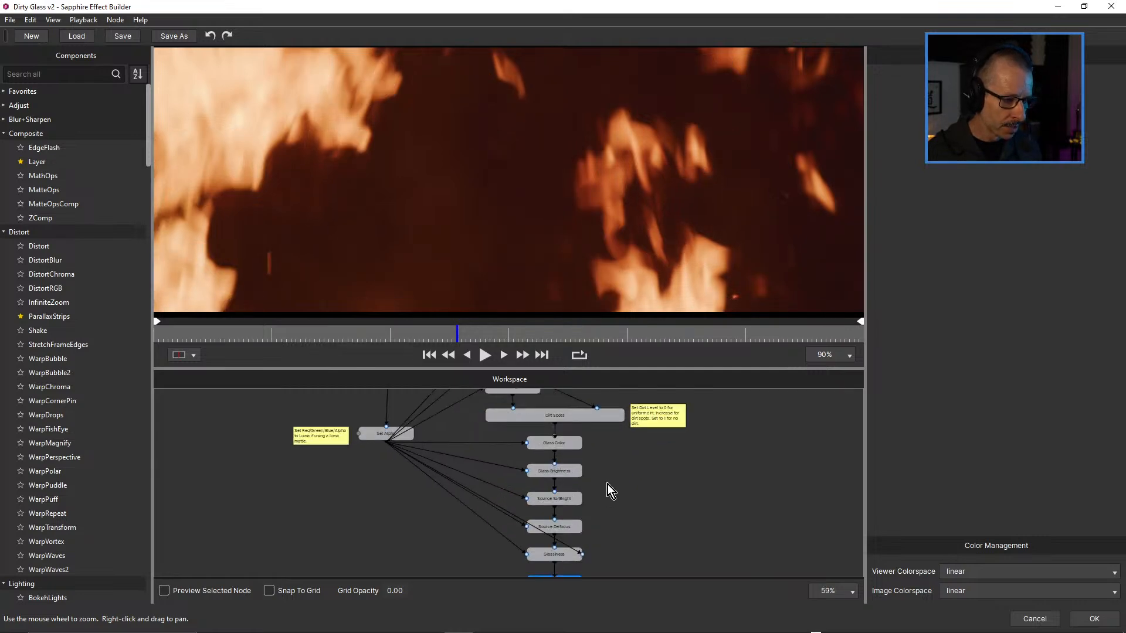
{"action": "left_click", "coordinate": [564, 445]}
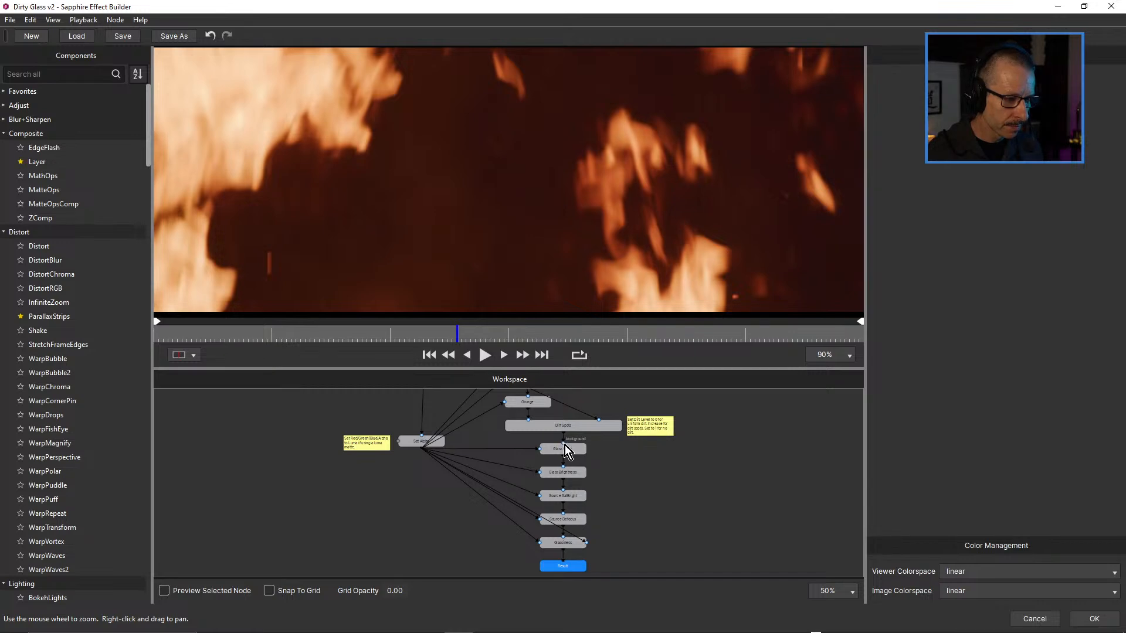
{"action": "left_click", "coordinate": [564, 561]}
{"action": "left_click_drag", "start_coordinate": [646, 471], "coordinate": [647, 496]}
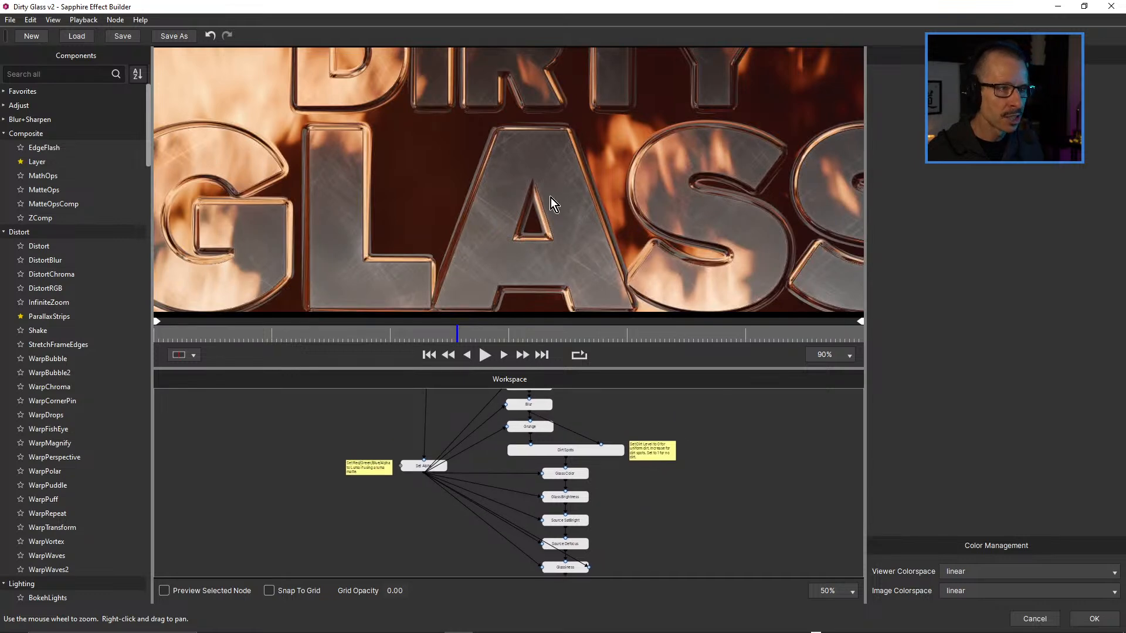
Turn the selected-node preview back on and compare the Dirt Spots output with the Blur output.
{"action": "left_click", "coordinate": [572, 450]}
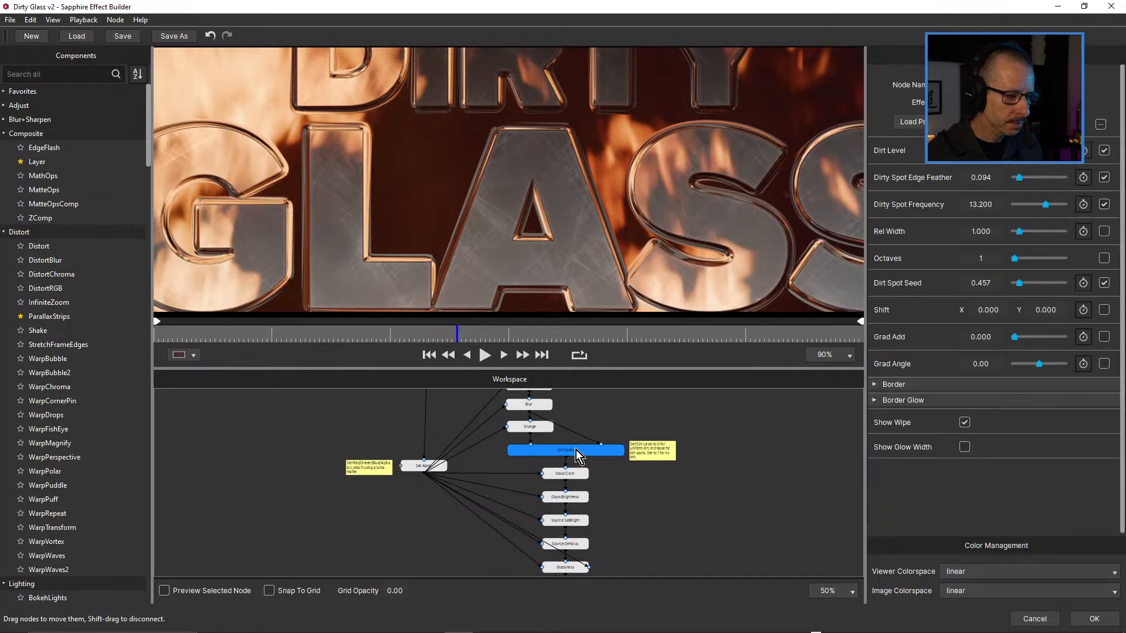
{"action": "left_click", "coordinate": [164, 590]}
{"action": "left_click_drag", "start_coordinate": [617, 414], "coordinate": [616, 422]}
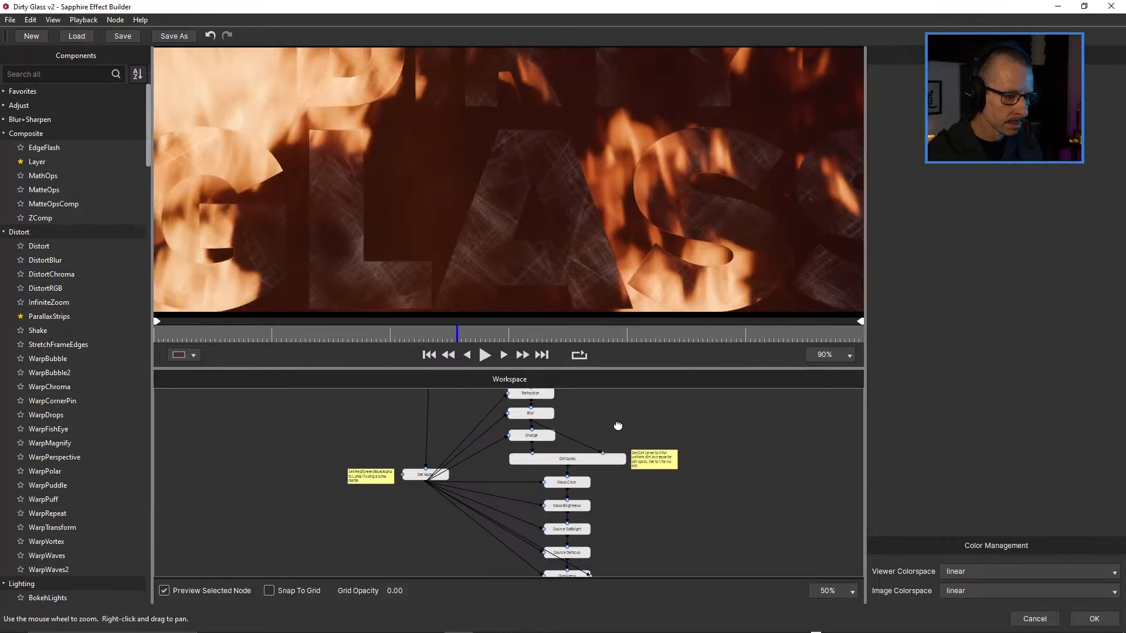
{"action": "left_click", "coordinate": [533, 415]}
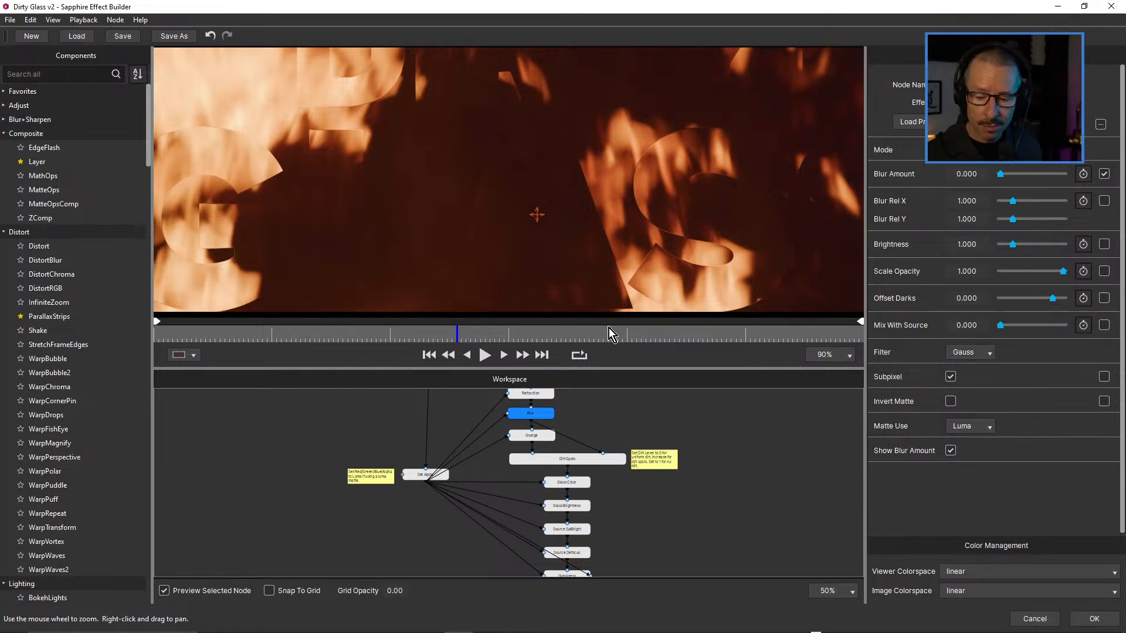
Play the Blur node's preview from an earlier frame with the viewer zoomed out to 62%.
{"action": "mouse_move", "coordinate": [437, 335]}
{"action": "left_mouse_down"}
{"action": "mouse_move", "coordinate": [484, 334]}
{"action": "mouse_move", "coordinate": [414, 339]}
{"action": "mouse_move", "coordinate": [428, 339]}
{"action": "left_mouse_up"}
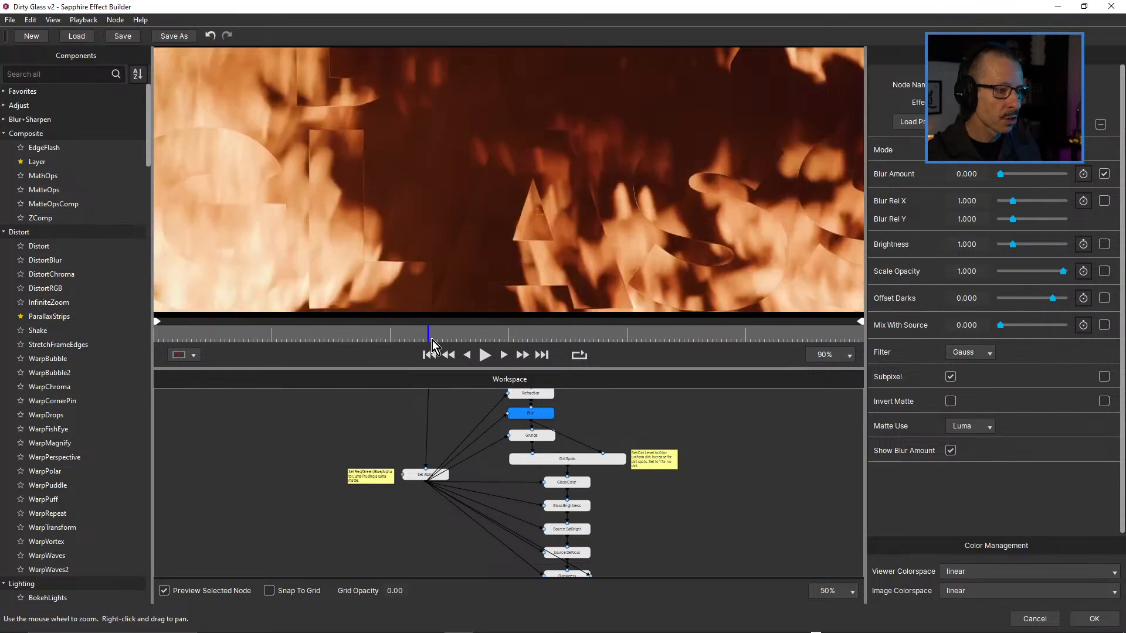
{"action": "left_click", "coordinate": [485, 356]}
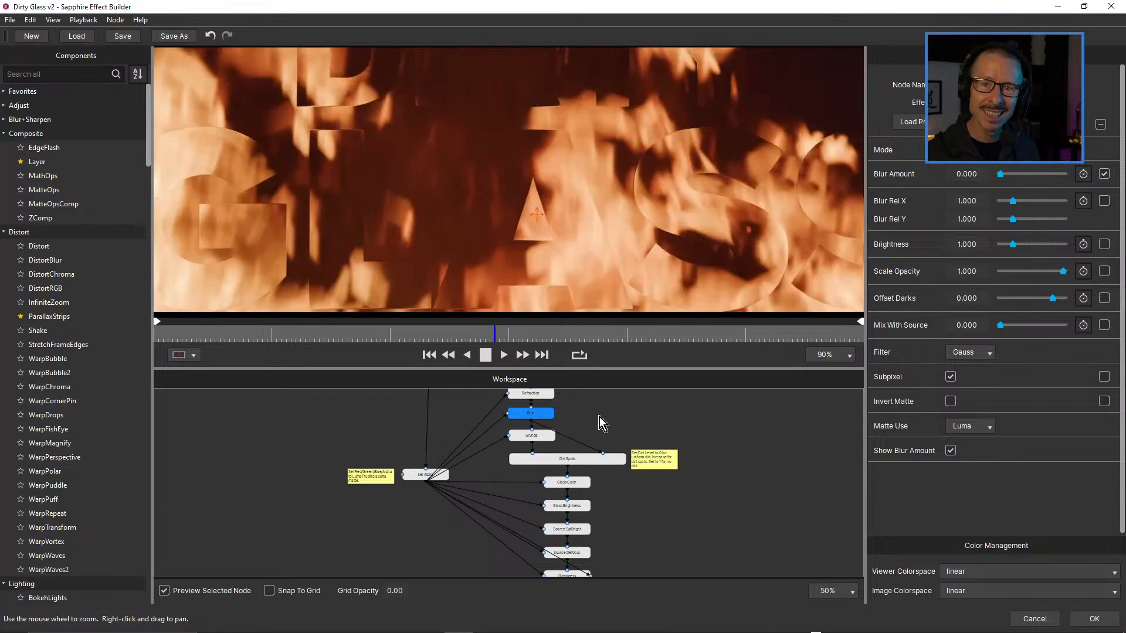
{"action": "scroll", "coordinate": [573, 224], "scroll_direction": "down", "scroll_amount": 3}
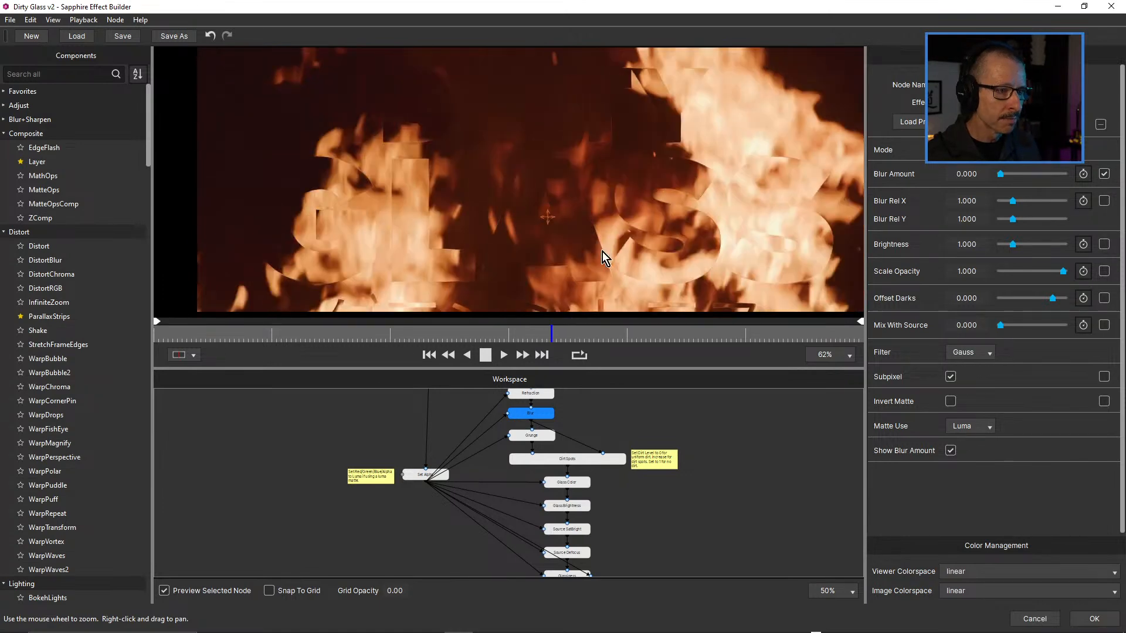
Show the final result instead of the selected node, play it from an earlier frame, and stop with flames behind the letters.
{"action": "left_click", "coordinate": [166, 595]}
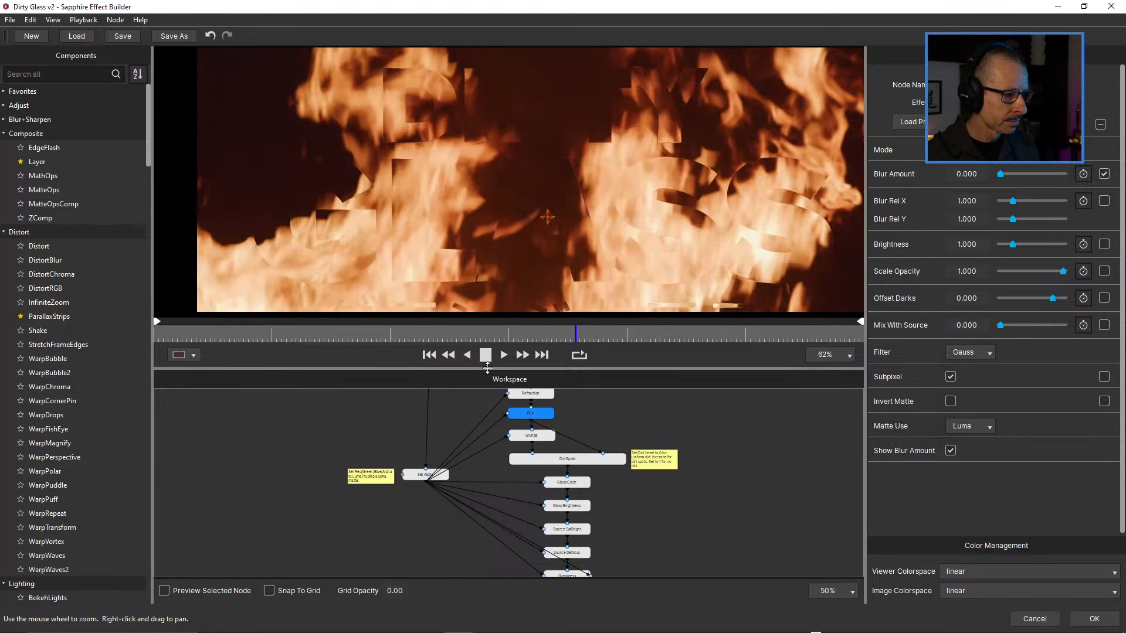
{"action": "left_click", "coordinate": [418, 336]}
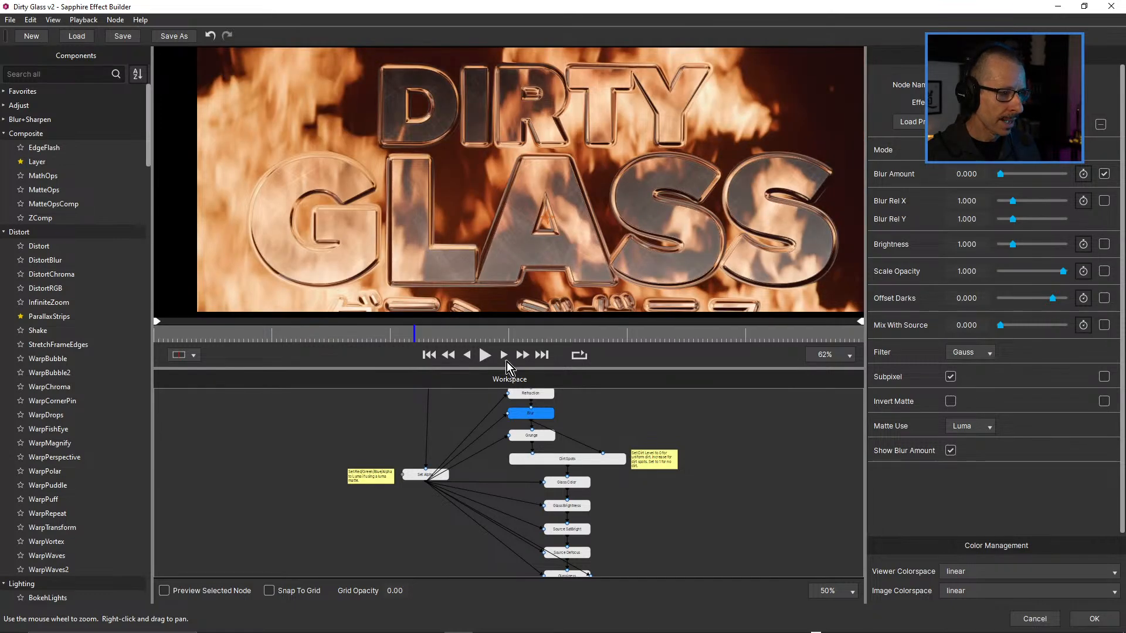
{"action": "left_click", "coordinate": [484, 356]}
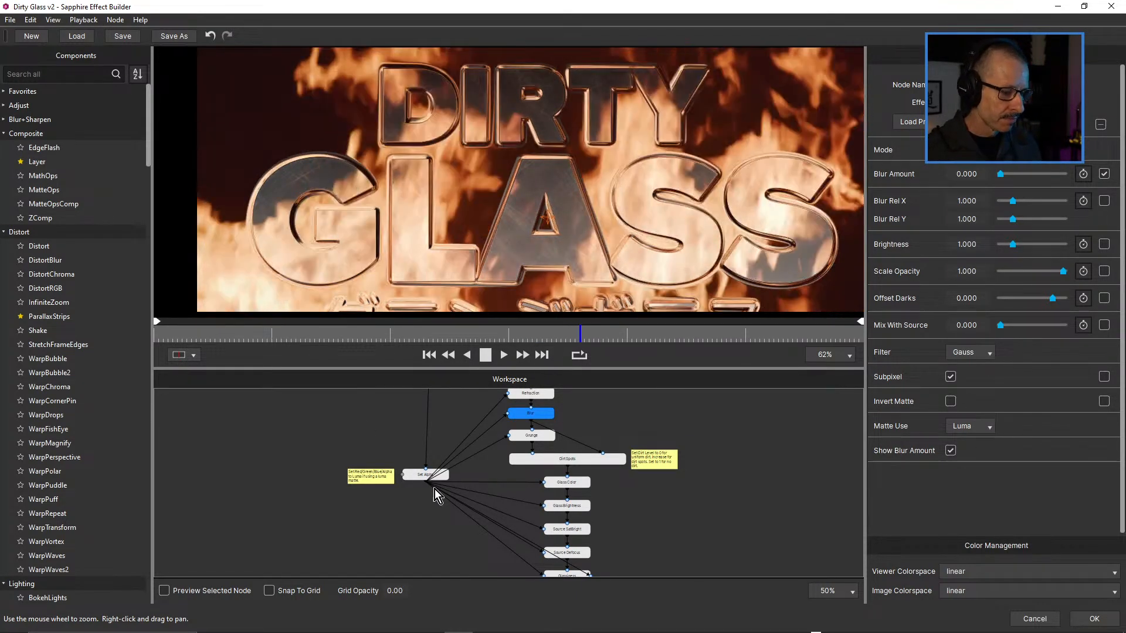
{"action": "left_click", "coordinate": [485, 355]}
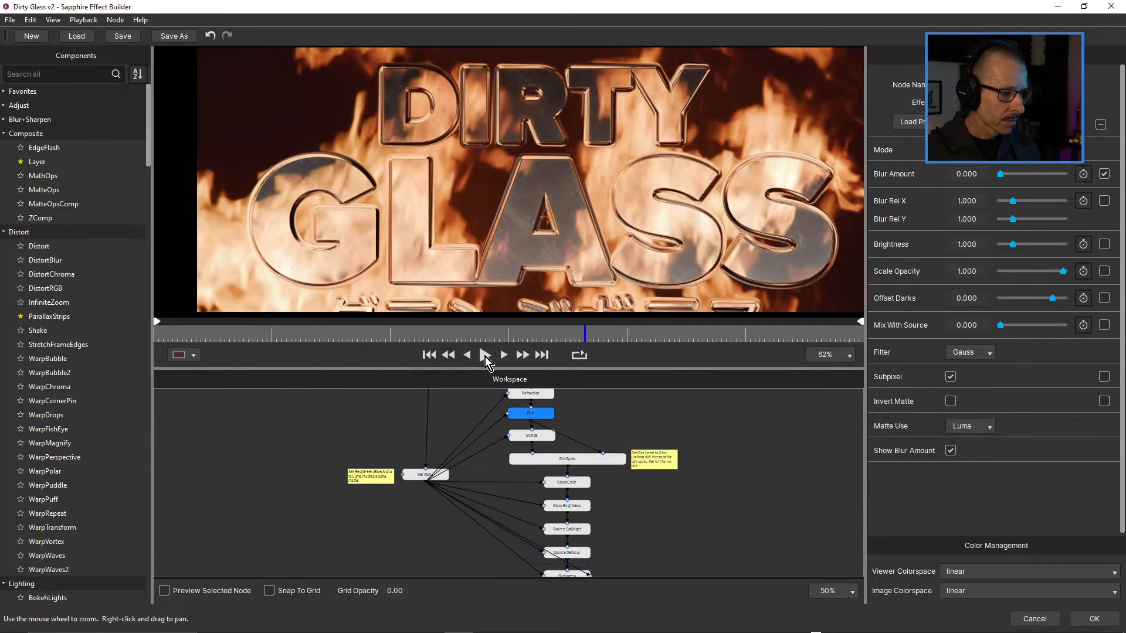
Preview only the Dirt Spots node's output on the stopped frame.
{"action": "left_click", "coordinate": [581, 468]}
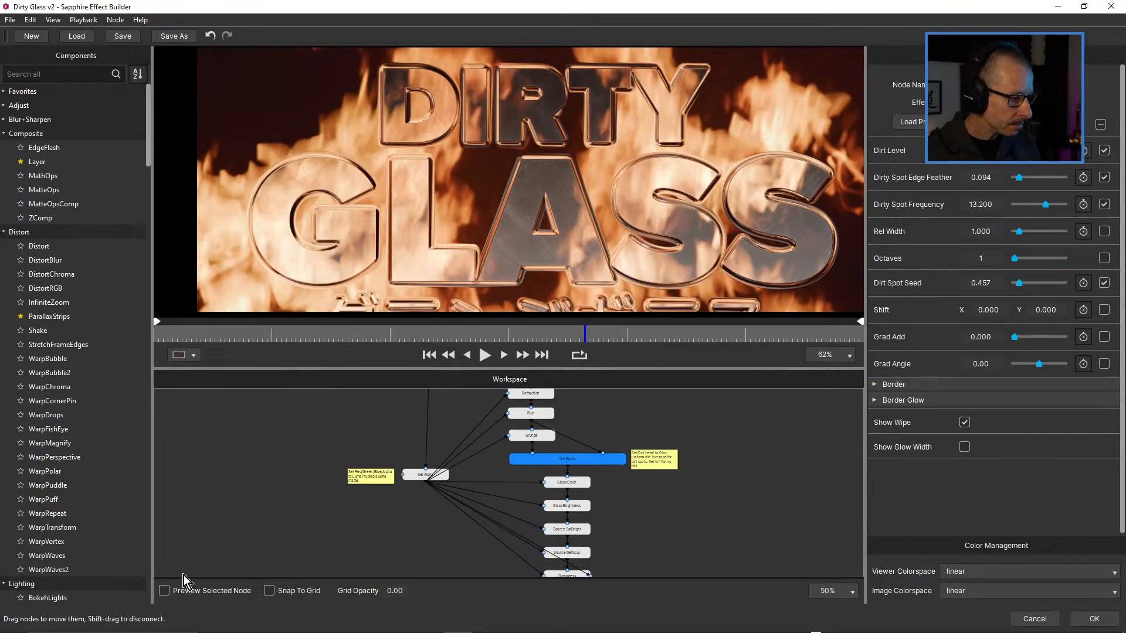
{"action": "left_click", "coordinate": [165, 591]}
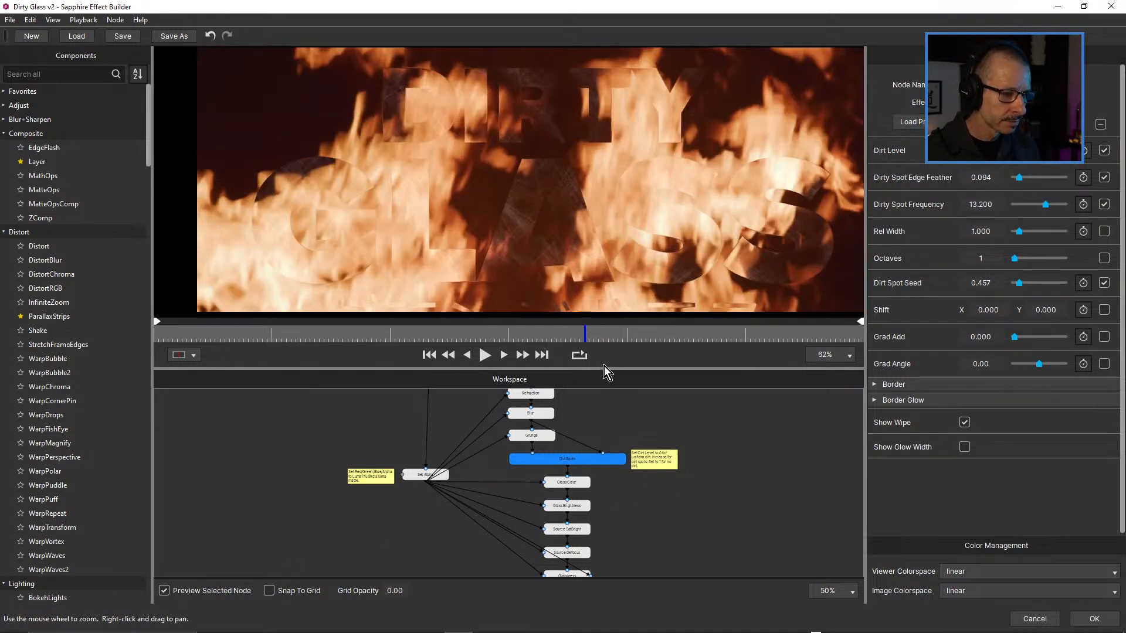
Compare the Blur and Dirt Spots node outputs with the full node chain in view, briefly switching to the final result.
{"action": "left_click_drag", "start_coordinate": [591, 364], "coordinate": [590, 352]}
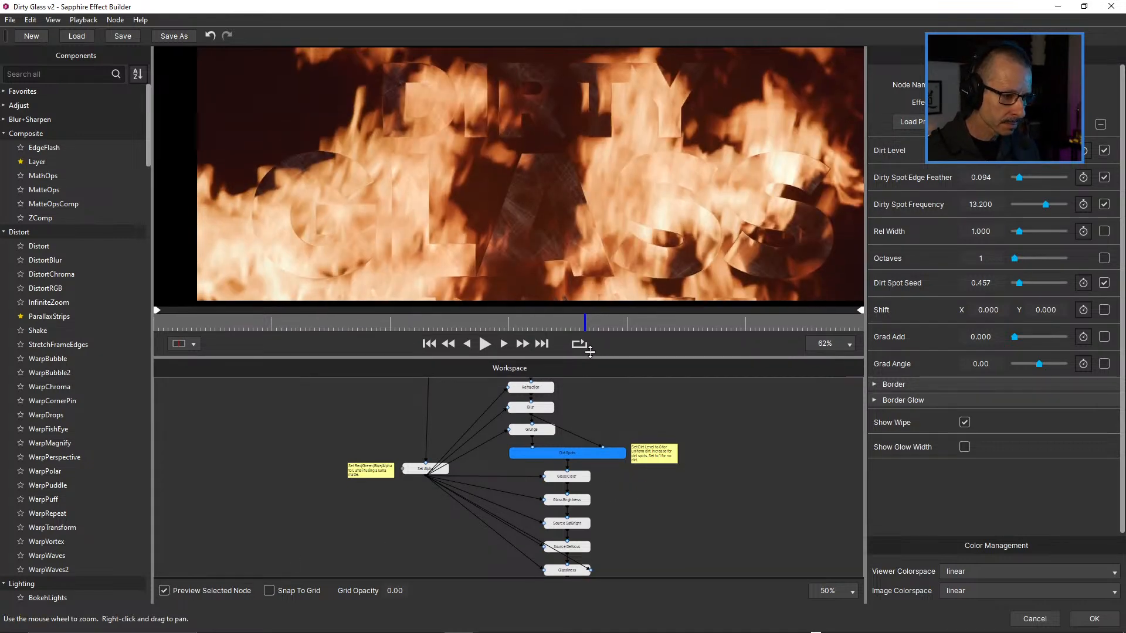
{"action": "left_click", "coordinate": [635, 400]}
{"action": "left_click", "coordinate": [522, 401]}
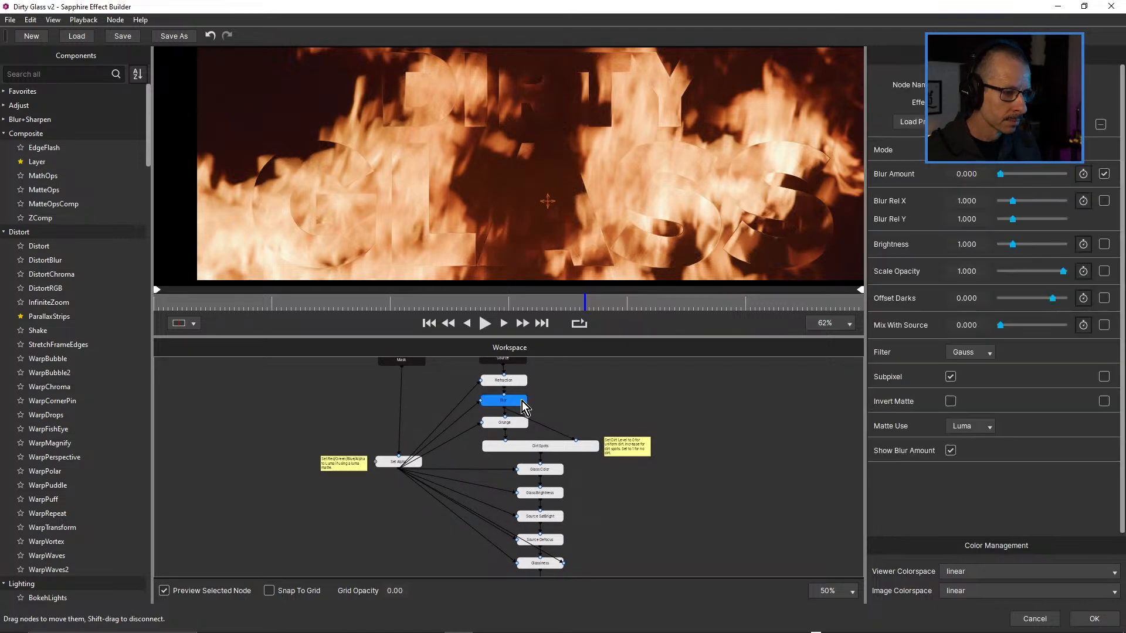
{"action": "left_click", "coordinate": [551, 447]}
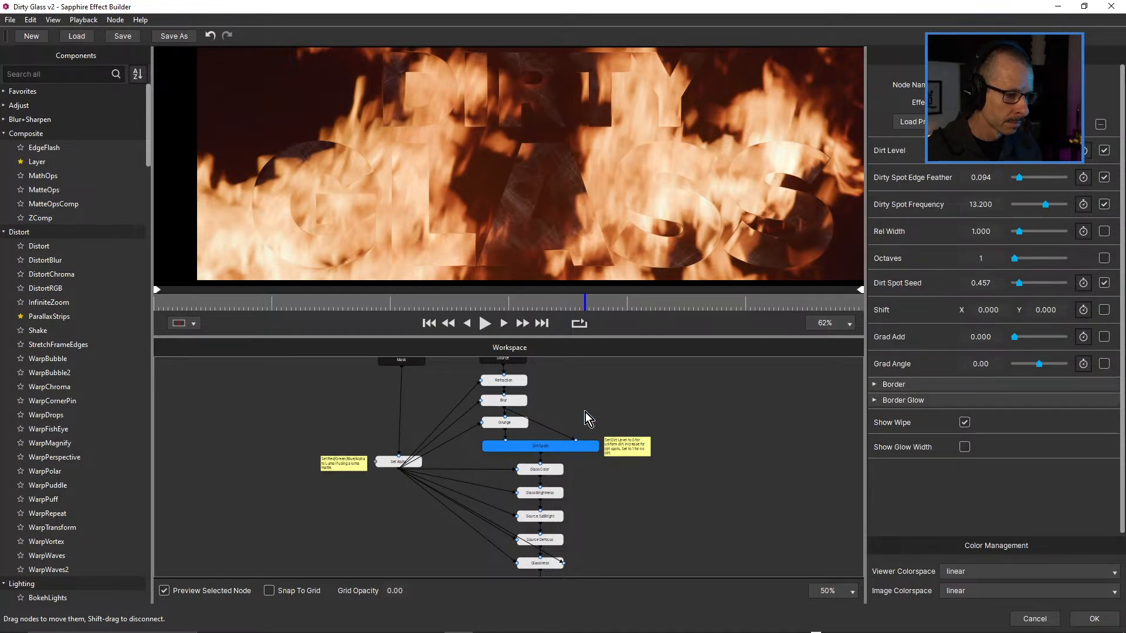
{"action": "left_click_drag", "start_coordinate": [574, 340], "coordinate": [573, 276]}
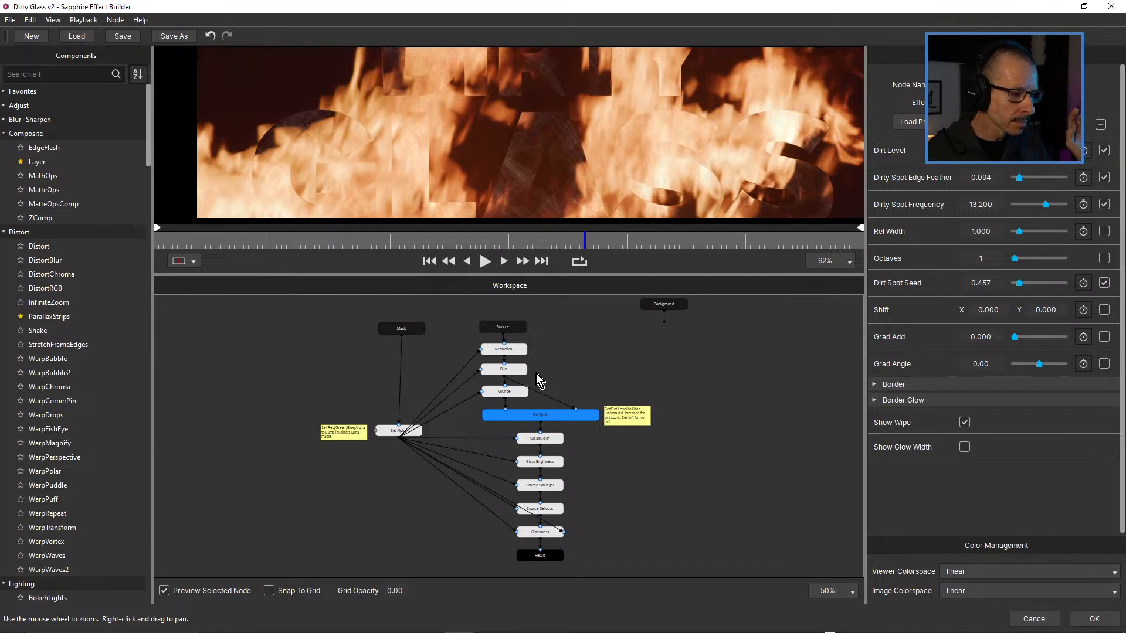
{"action": "left_click", "coordinate": [511, 372]}
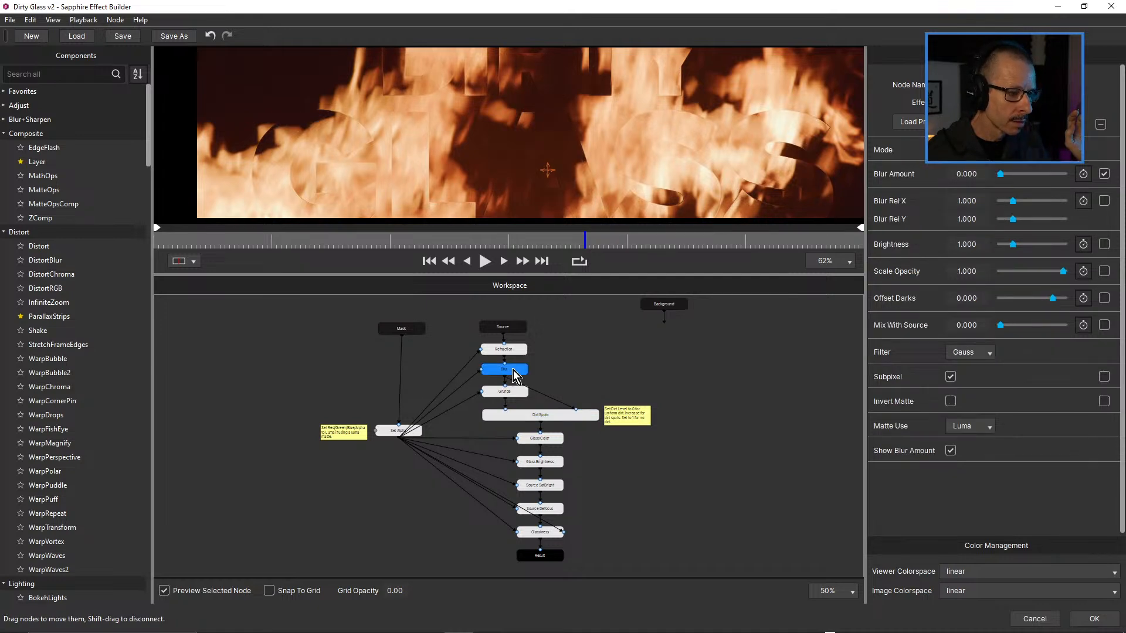
{"action": "left_click", "coordinate": [552, 415]}
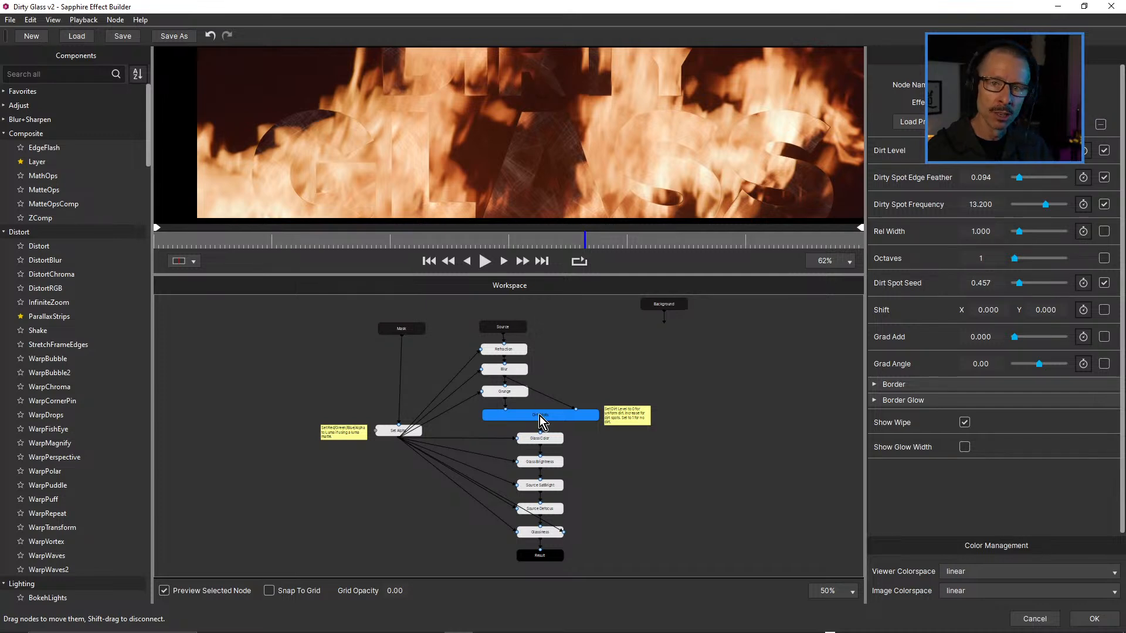
{"action": "left_click", "coordinate": [164, 591]}
{"action": "left_click", "coordinate": [165, 591]}
Raise the Blur node's Blur Amount to 0.202 and show the final result instead of the selected node.
{"action": "left_click", "coordinate": [519, 370]}
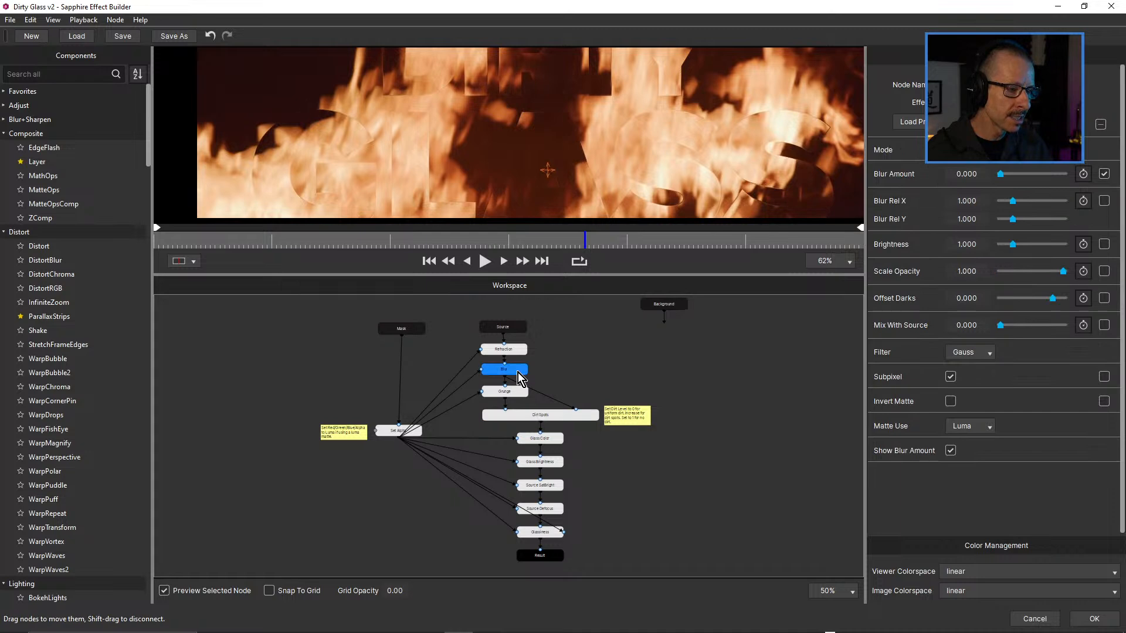
{"action": "left_click_drag", "start_coordinate": [1001, 174], "coordinate": [1003, 176]}
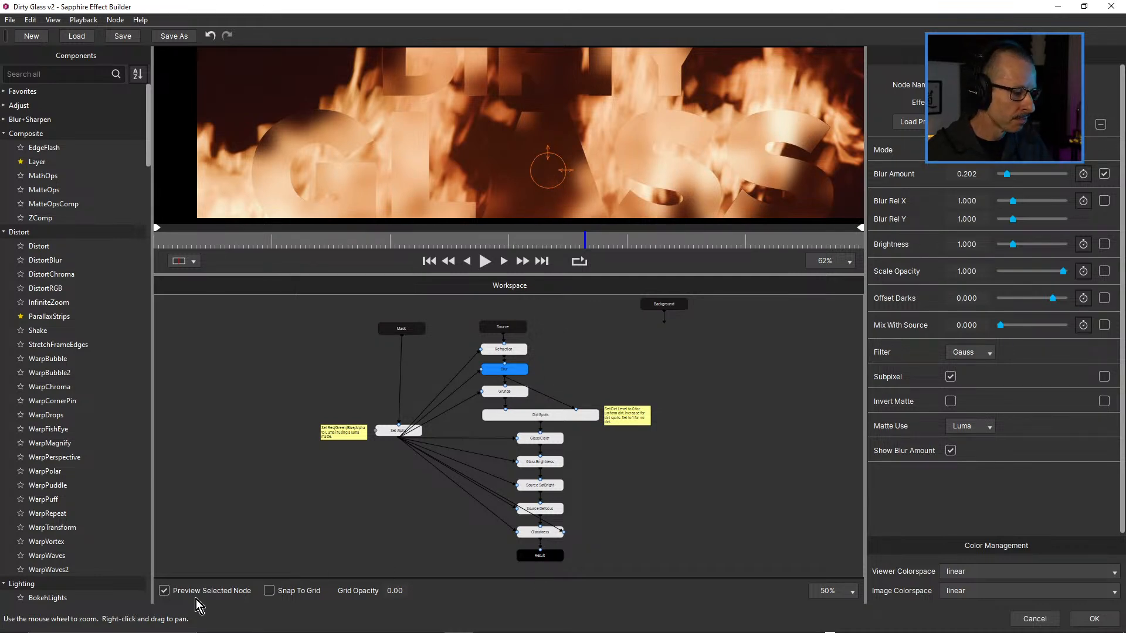
{"action": "left_click", "coordinate": [165, 591]}
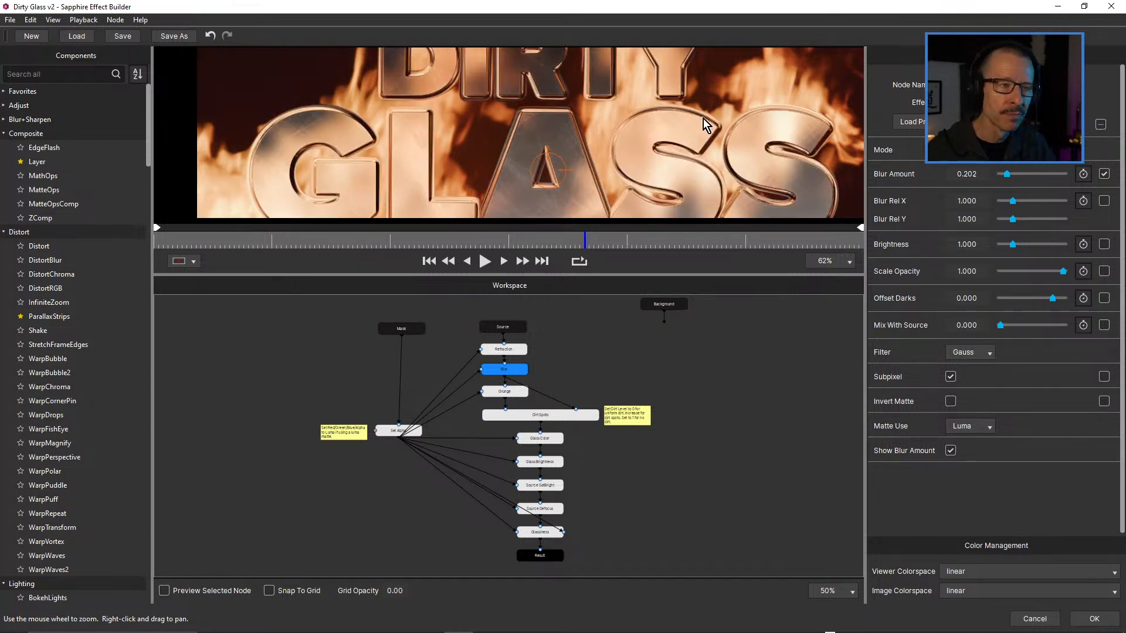
Try connecting the Dirt Spots output directly to the Result node, and undo that connection.
{"action": "left_click", "coordinate": [544, 416]}
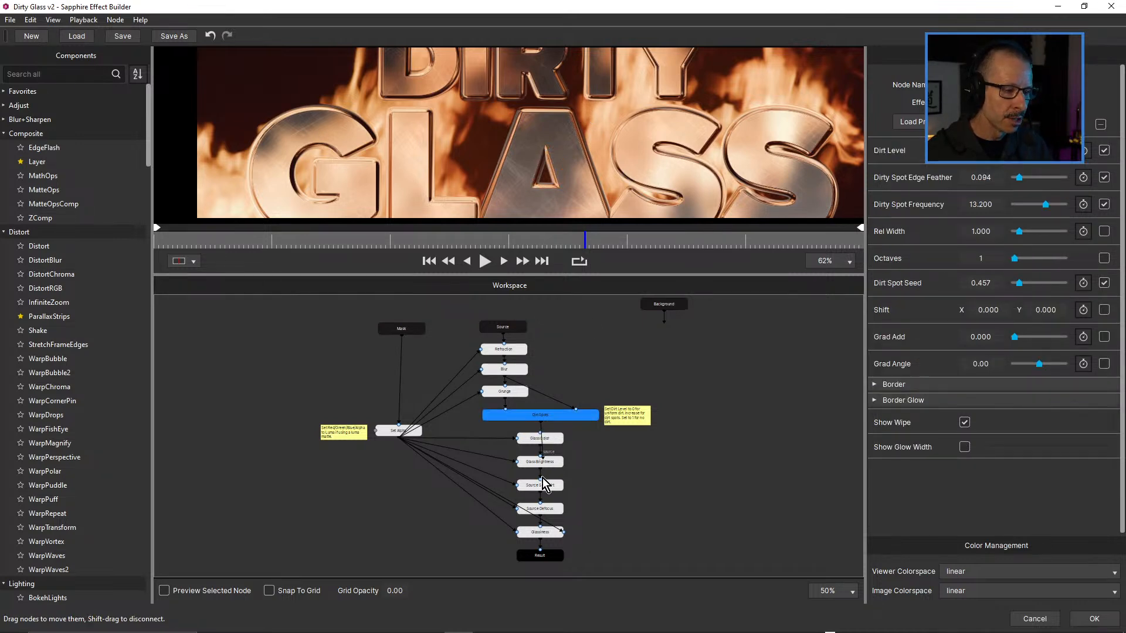
{"action": "left_click_drag", "start_coordinate": [541, 552], "coordinate": [541, 551]}
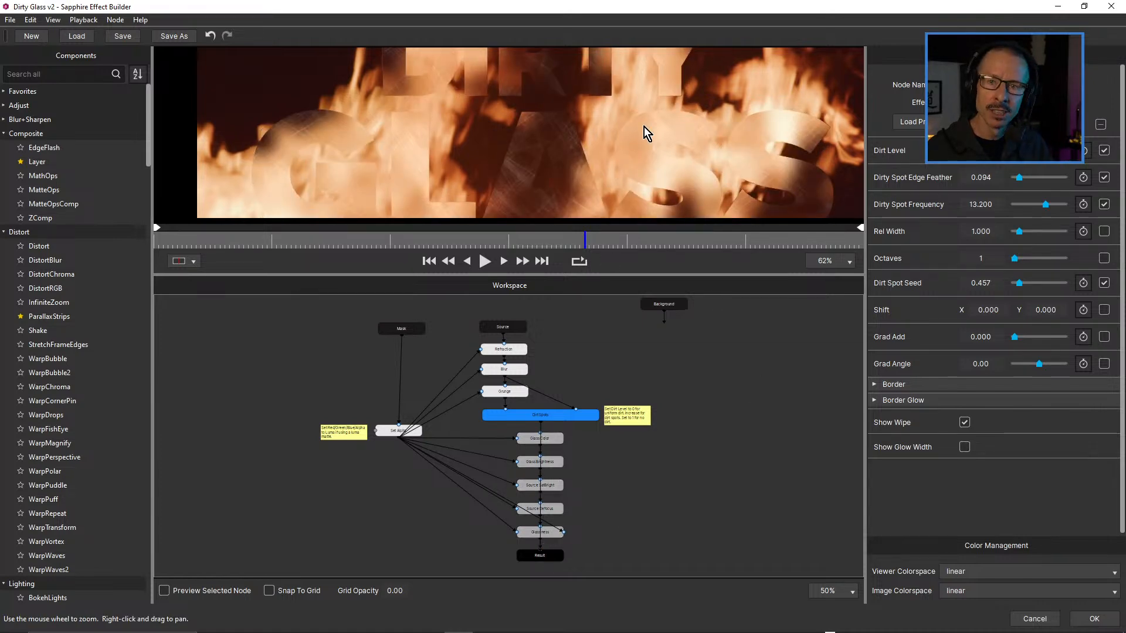
{"action": "key", "text": "ctrl+z"}
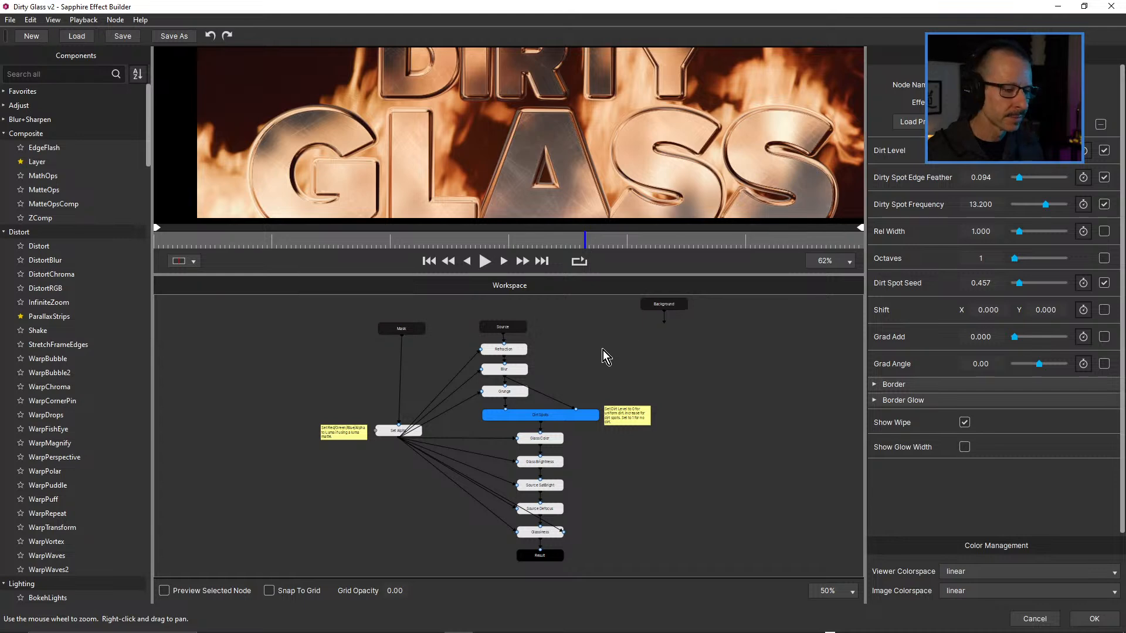
Preview the Dirt Spots node's output again with the node chain enlarged for reading.
{"action": "scroll", "coordinate": [577, 370], "scroll_direction": "up", "scroll_amount": 2}
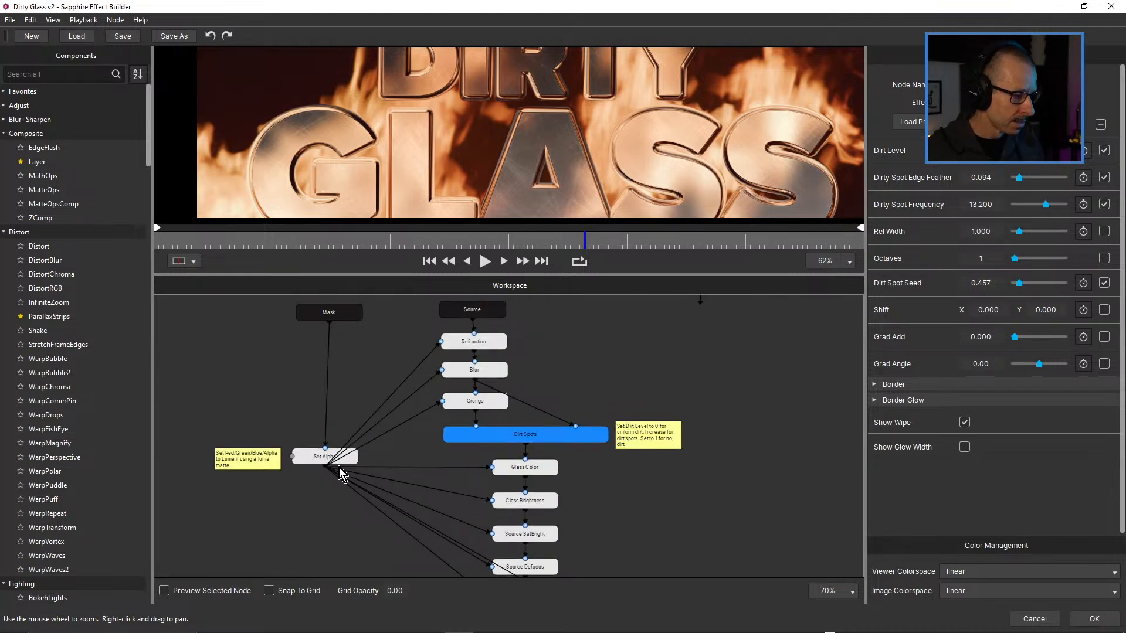
{"action": "scroll", "coordinate": [341, 468], "scroll_direction": "down", "scroll_amount": 1}
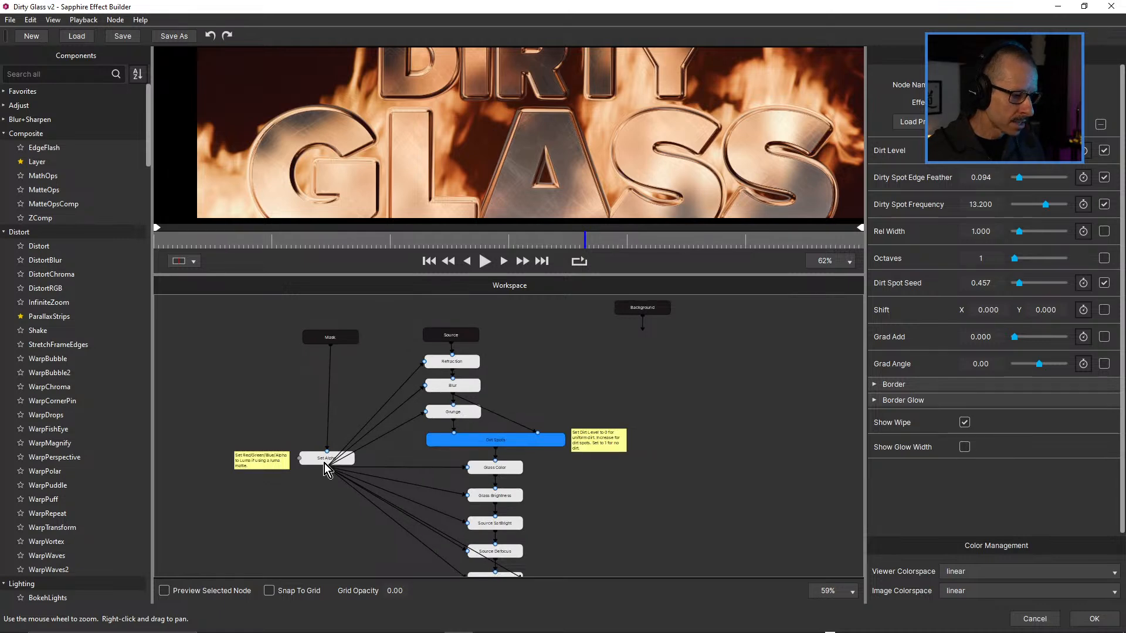
{"action": "left_click", "coordinate": [164, 590]}
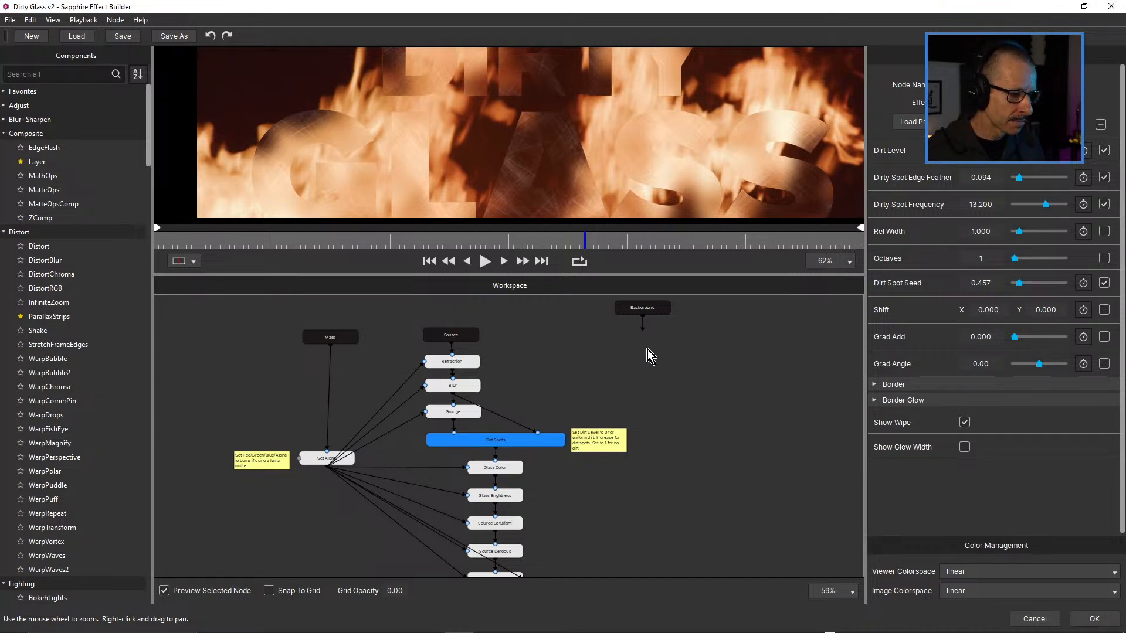
{"action": "scroll", "coordinate": [506, 409], "scroll_direction": "up", "scroll_amount": 1}
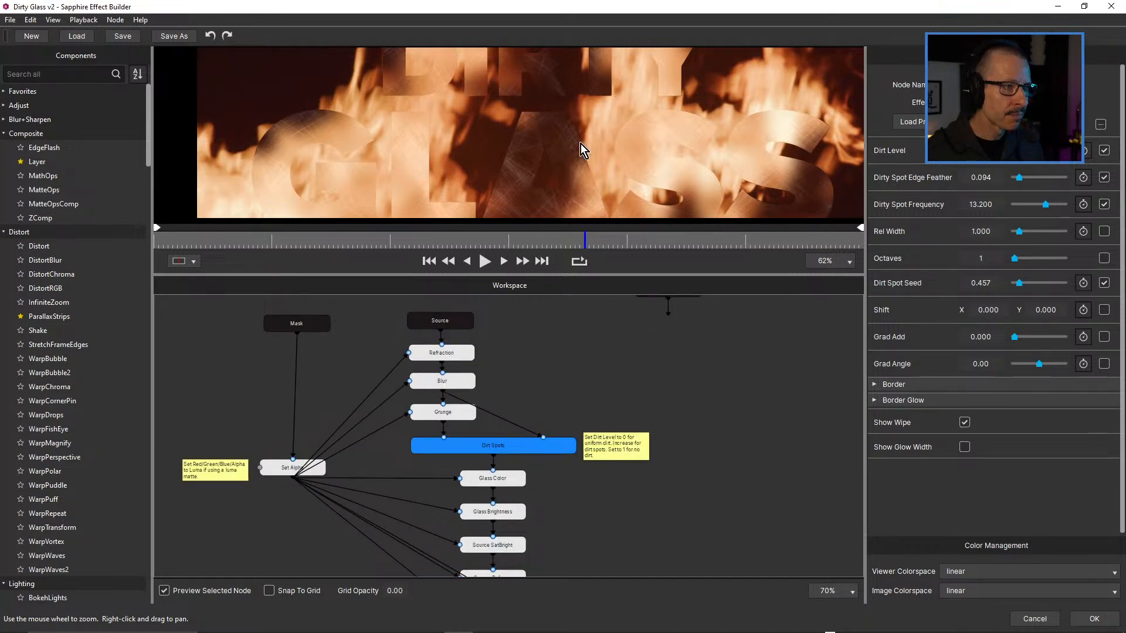
{"action": "left_click_drag", "start_coordinate": [573, 275], "coordinate": [575, 302]}
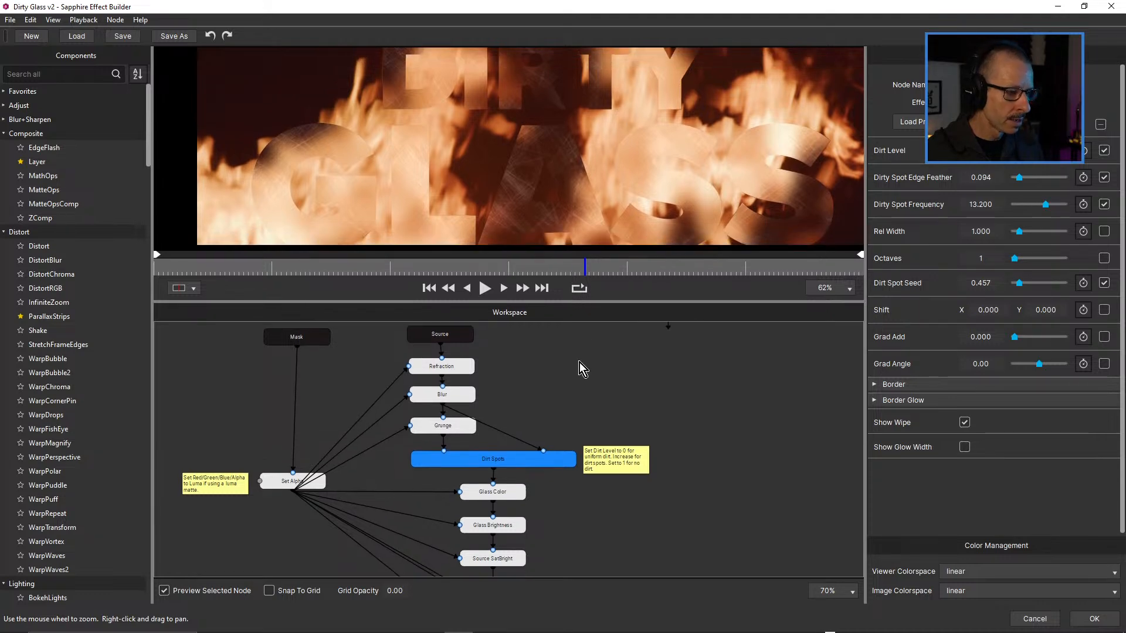
Preview the Glass Color node in an enlarged viewer at 32% zoom, exposing its gradient start and end points.
{"action": "left_click", "coordinate": [505, 494]}
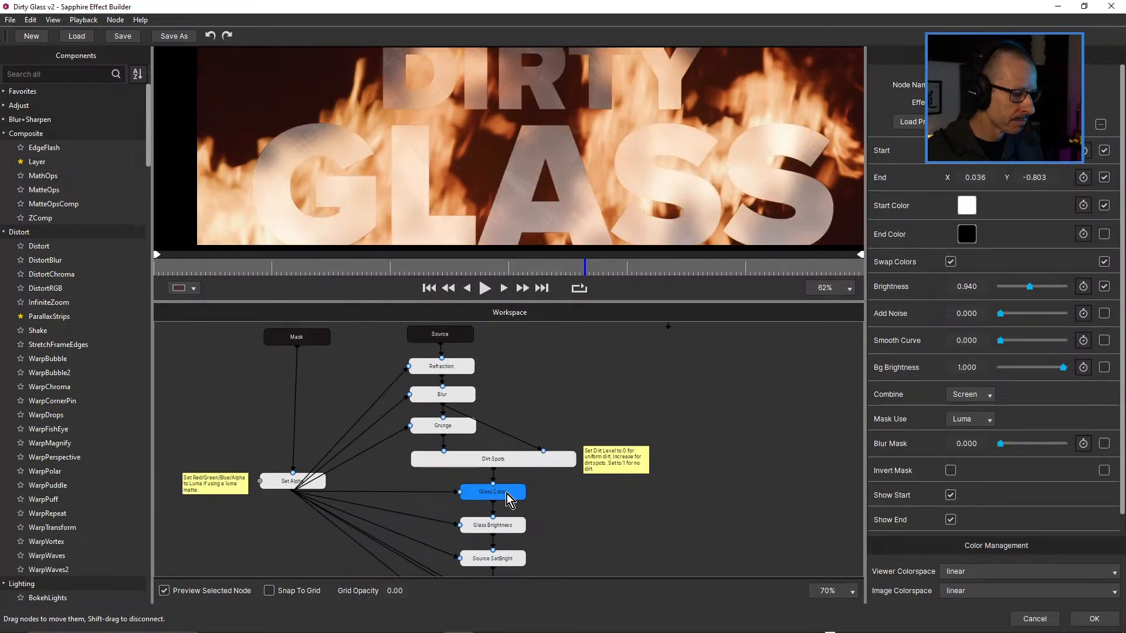
{"action": "scroll", "coordinate": [628, 336], "scroll_direction": "down", "scroll_amount": 1}
{"action": "left_click_drag", "start_coordinate": [624, 301], "coordinate": [651, 491]}
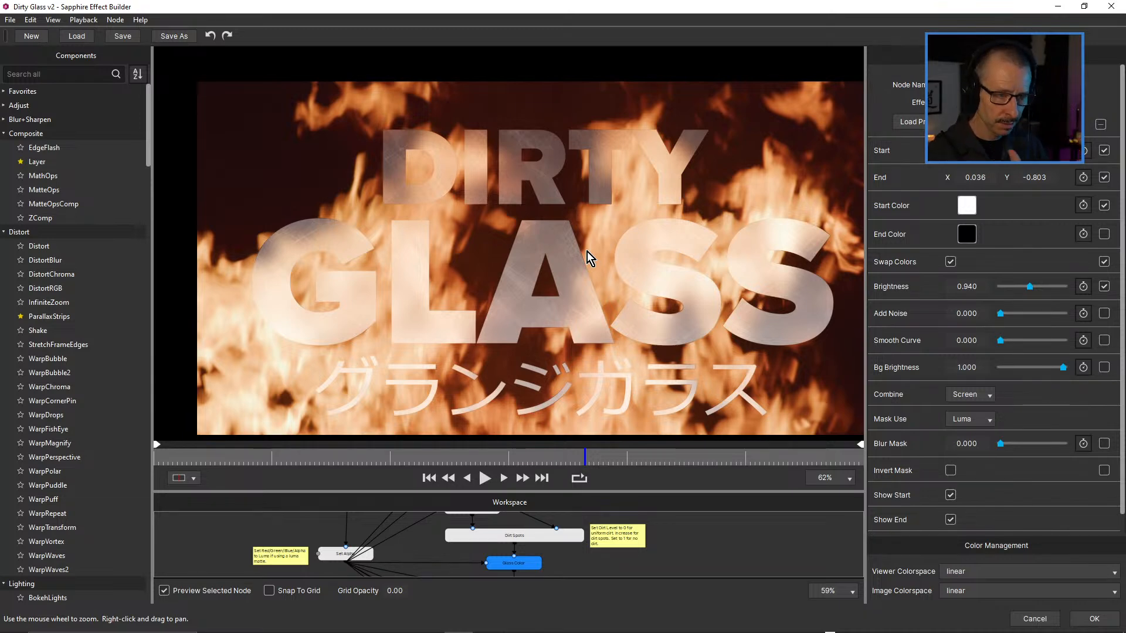
{"action": "scroll", "coordinate": [588, 258], "scroll_direction": "down", "scroll_amount": 3}
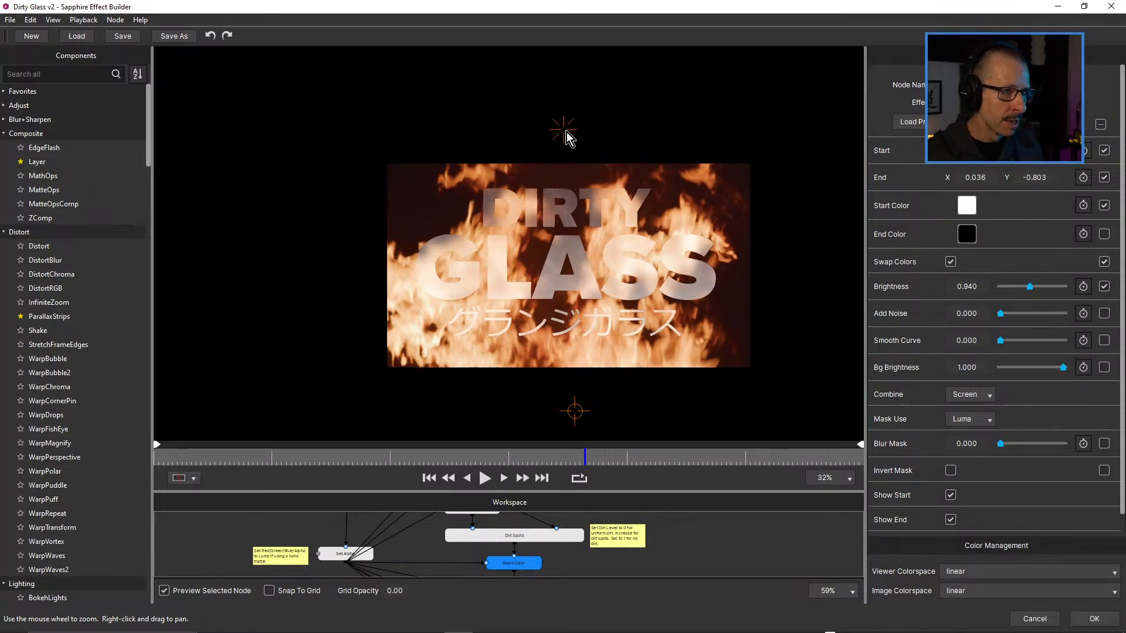
Shift the Glass Color gradient's start point slightly sideways above the image, and try moving its end point before undoing that move.
{"action": "mouse_move", "coordinate": [570, 136]}
{"action": "left_mouse_down"}
{"action": "mouse_move", "coordinate": [457, 243]}
{"action": "mouse_move", "coordinate": [467, 246]}
{"action": "mouse_move", "coordinate": [515, 176]}
{"action": "mouse_move", "coordinate": [658, 206]}
{"action": "mouse_move", "coordinate": [582, 281]}
{"action": "mouse_move", "coordinate": [505, 287]}
{"action": "mouse_move", "coordinate": [601, 210]}
{"action": "mouse_move", "coordinate": [574, 144]}
{"action": "mouse_move", "coordinate": [598, 140]}
{"action": "mouse_move", "coordinate": [578, 135]}
{"action": "left_mouse_up"}
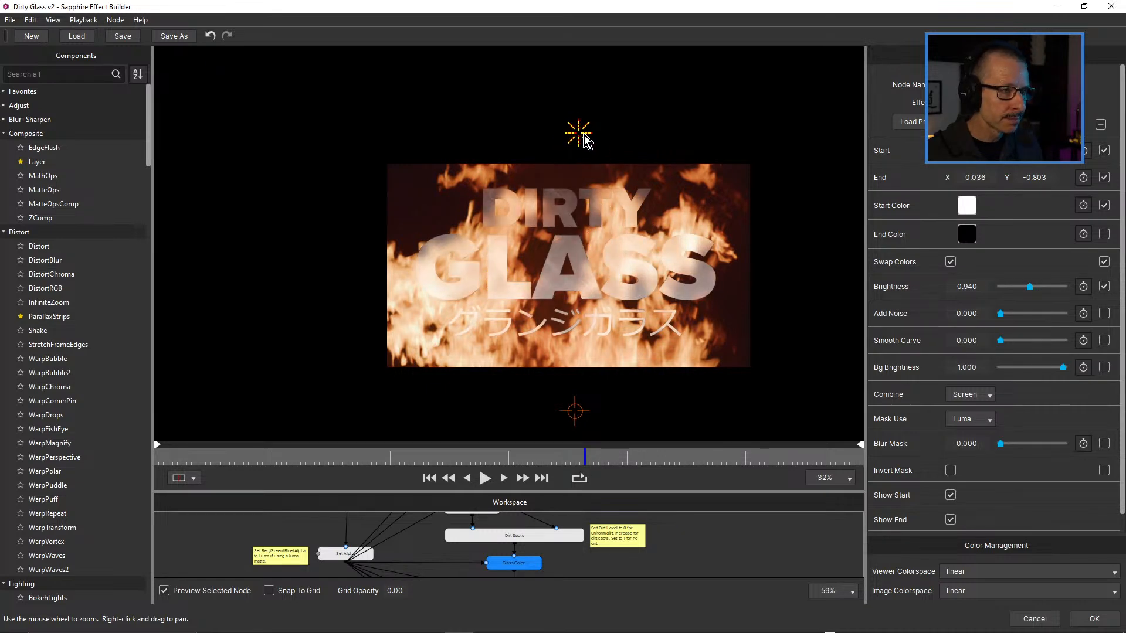
{"action": "mouse_move", "coordinate": [578, 413]}
{"action": "left_mouse_down"}
{"action": "mouse_move", "coordinate": [666, 396]}
{"action": "mouse_move", "coordinate": [610, 378]}
{"action": "mouse_move", "coordinate": [700, 465]}
{"action": "mouse_move", "coordinate": [444, 471]}
{"action": "mouse_move", "coordinate": [769, 444]}
{"action": "mouse_move", "coordinate": [577, 420]}
{"action": "mouse_move", "coordinate": [573, 410]}
{"action": "left_mouse_up"}
{"action": "key", "text": "ctrl+z"}
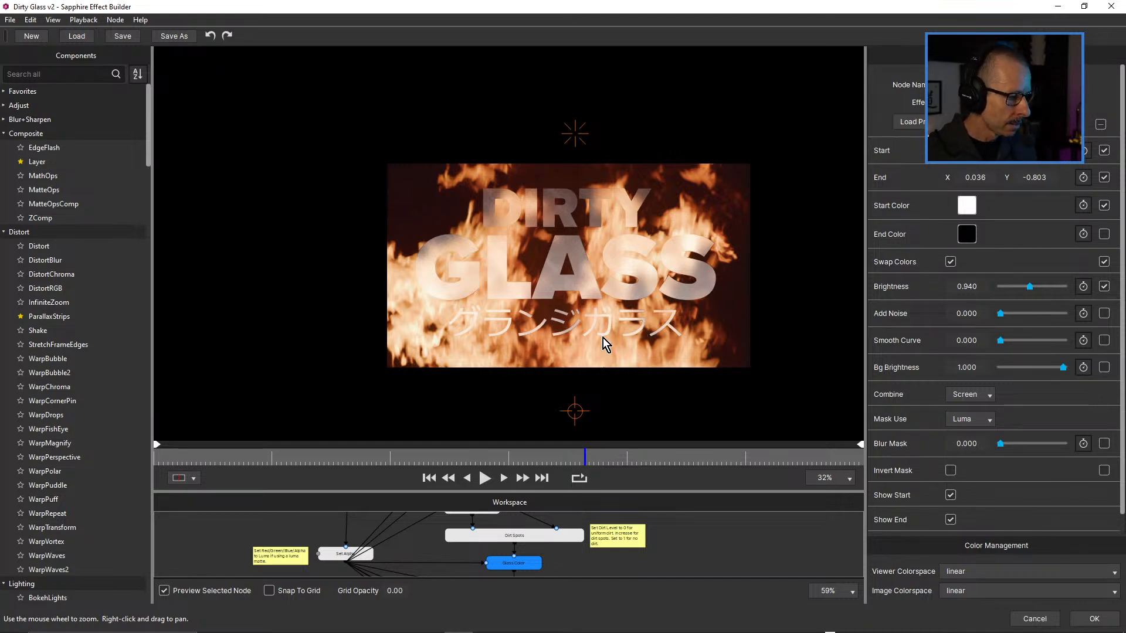
Preview the Glass Brightness node and adjust its Gamma to control the brightness of the glass letters.
{"action": "left_click_drag", "start_coordinate": [581, 491], "coordinate": [581, 368]}
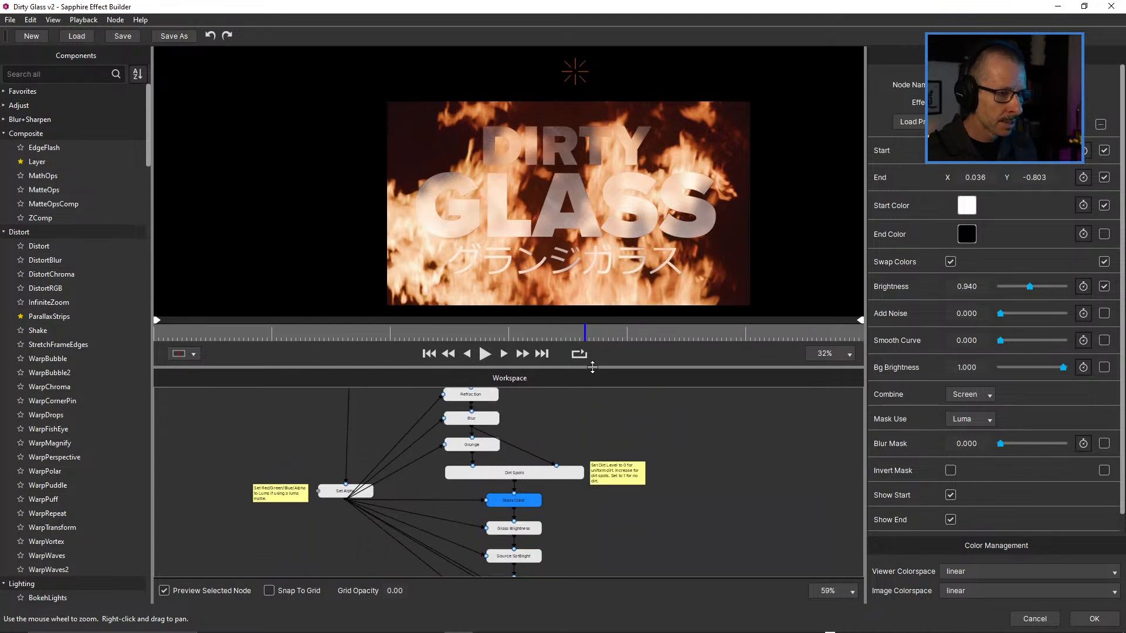
{"action": "left_click", "coordinate": [585, 488]}
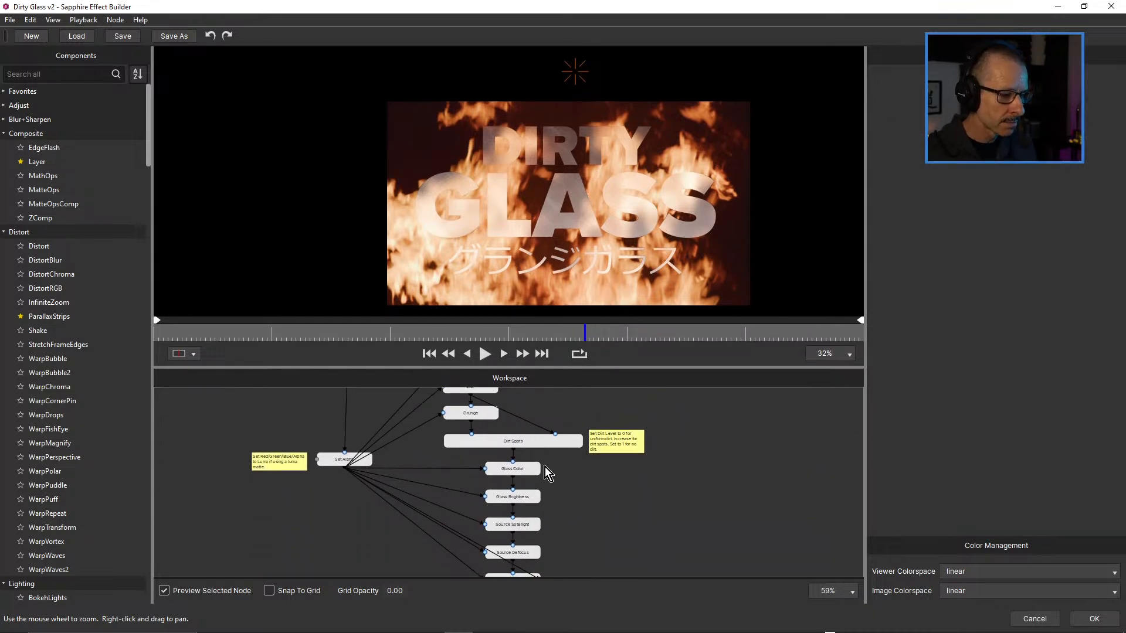
{"action": "scroll", "coordinate": [545, 466], "scroll_direction": "up", "scroll_amount": 4}
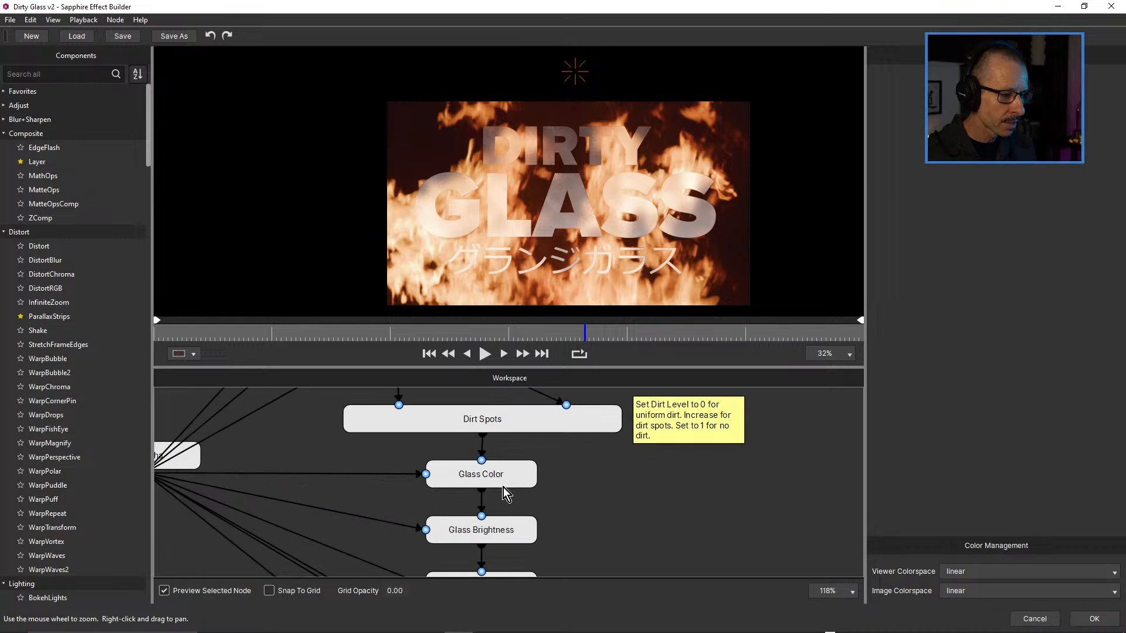
{"action": "left_click", "coordinate": [509, 535]}
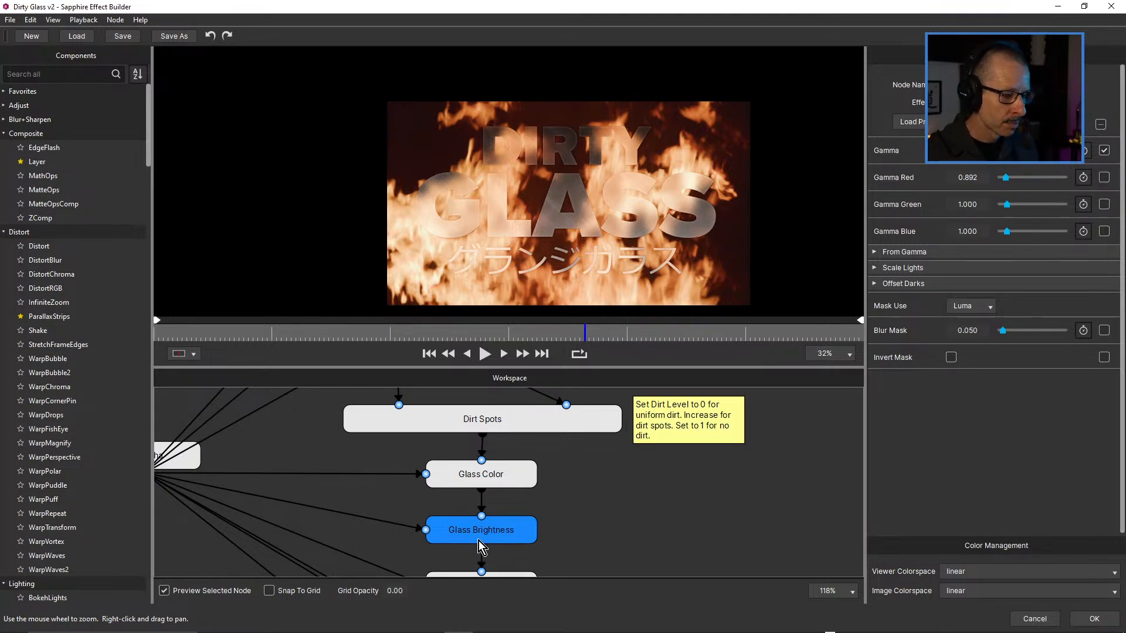
{"action": "left_click_drag", "start_coordinate": [1010, 152], "coordinate": [1011, 166]}
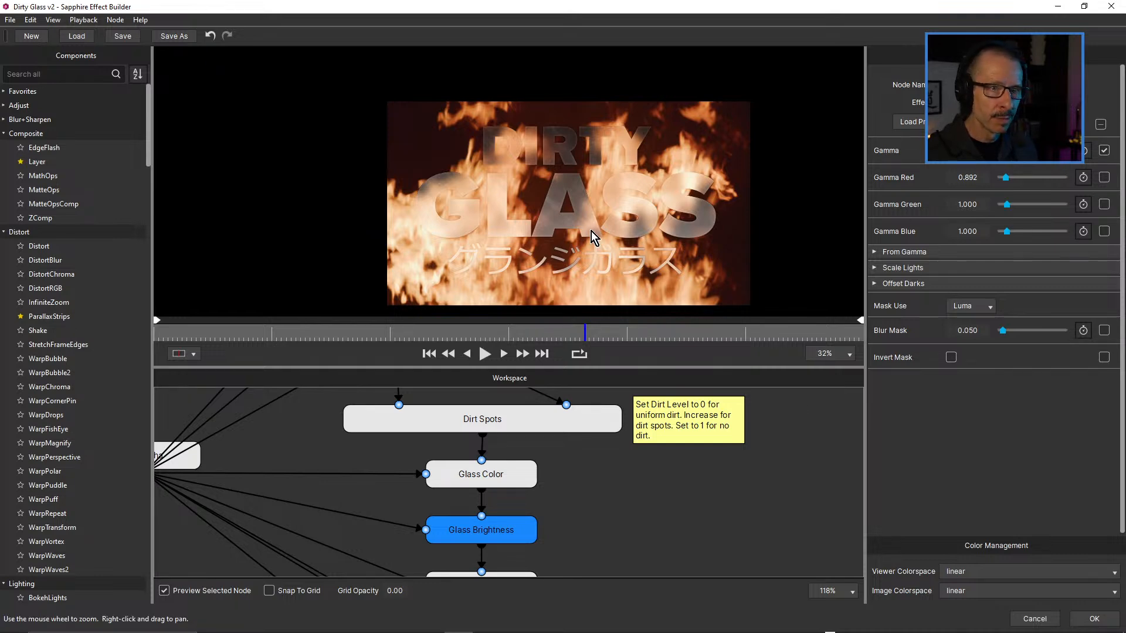
Compare the outputs of the Glass Brightness and Source SatBright nodes.
{"action": "left_click_drag", "start_coordinate": [591, 510], "coordinate": [623, 422]}
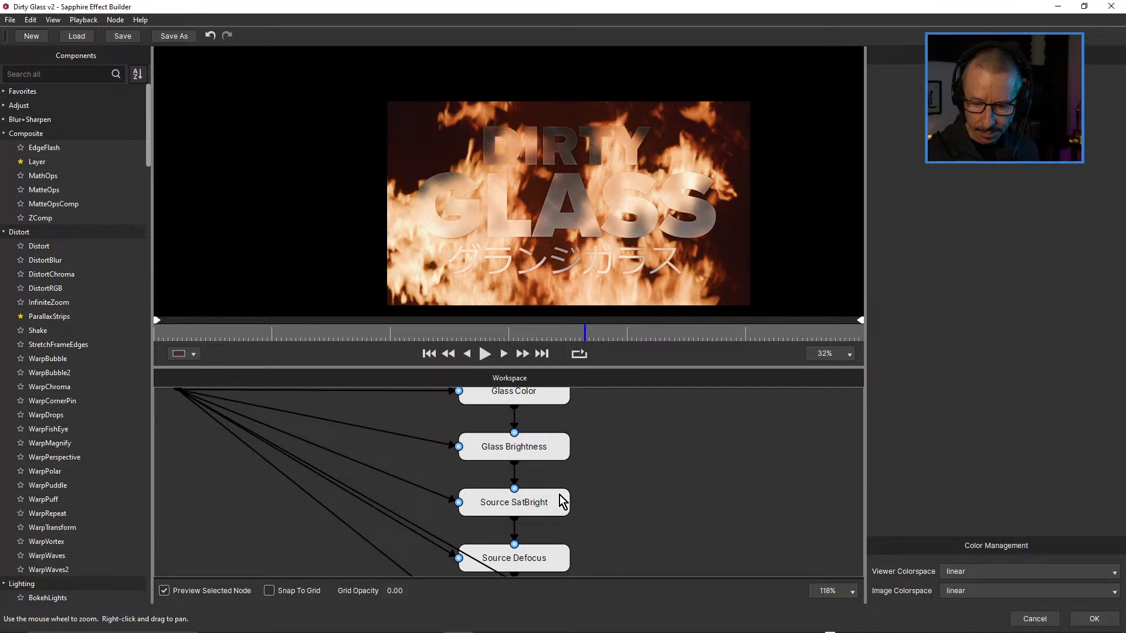
{"action": "left_click", "coordinate": [549, 450]}
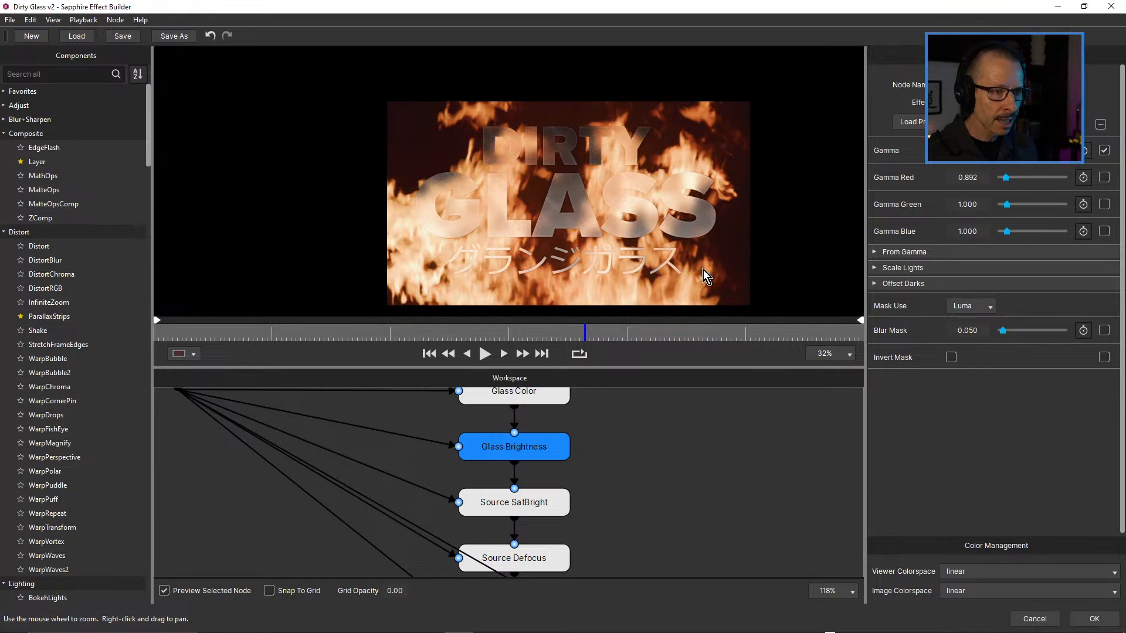
{"action": "left_click", "coordinate": [540, 504]}
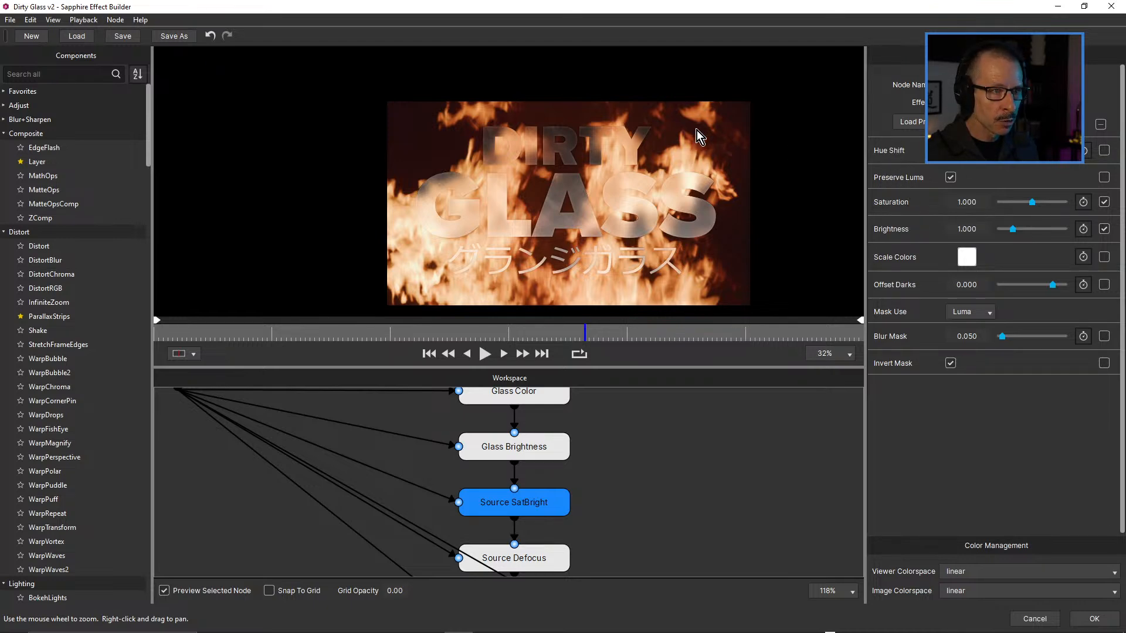
Try different Hue Shift amounts on the Source SatBright node, and switch its Invert Mask off and back on.
{"action": "left_click_drag", "start_coordinate": [1046, 164], "coordinate": [1043, 165]}
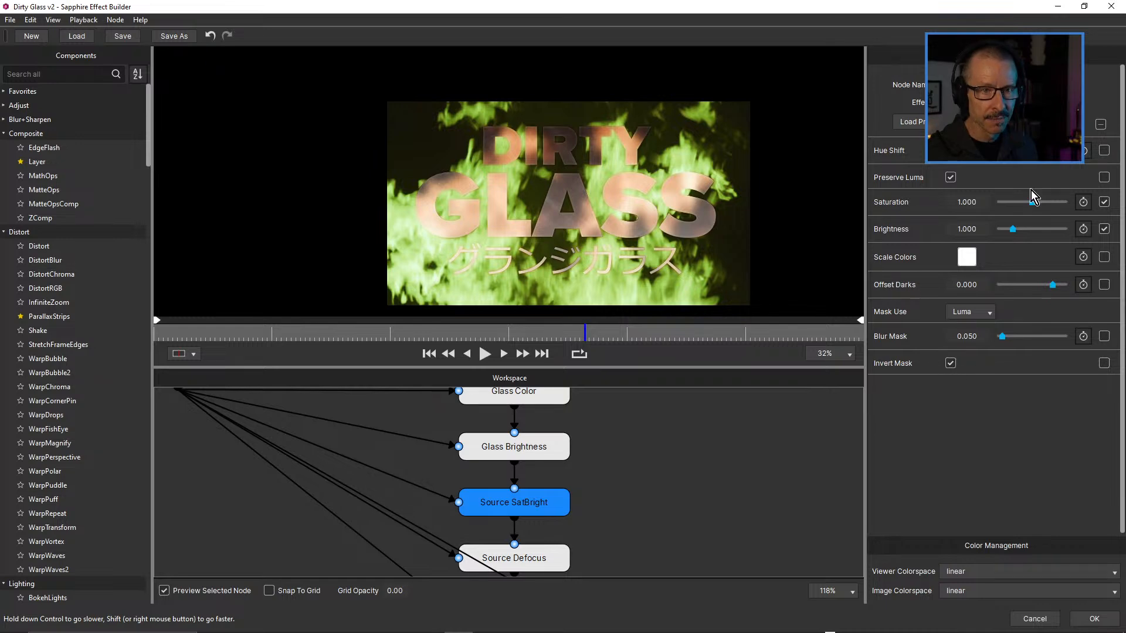
{"action": "left_click_drag", "start_coordinate": [1038, 165], "coordinate": [1035, 164]}
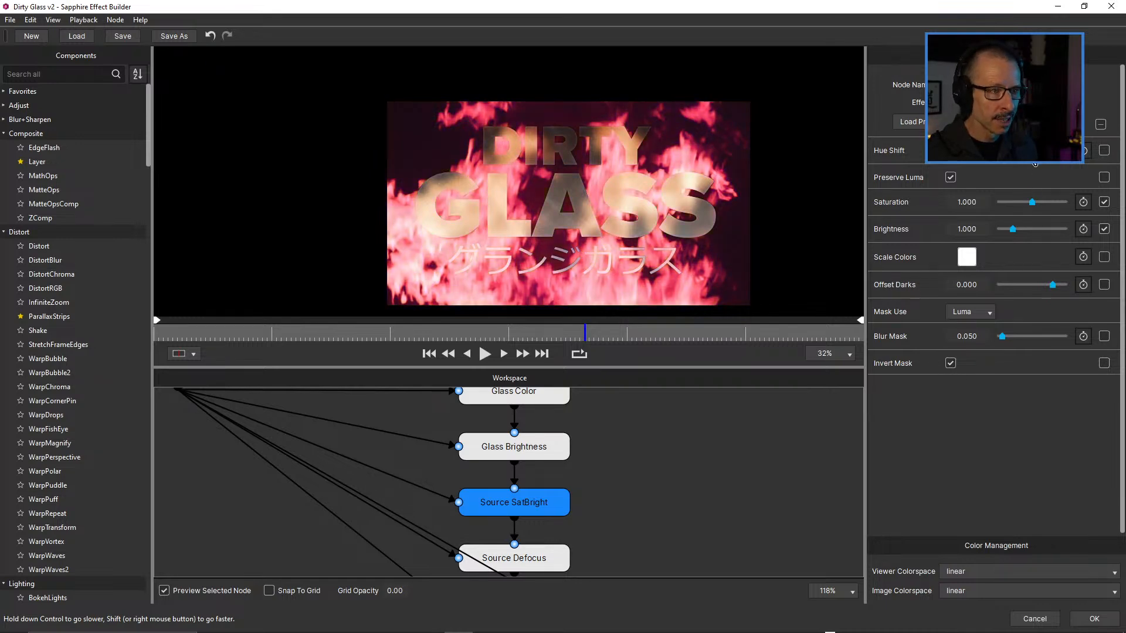
{"action": "left_click", "coordinate": [950, 364]}
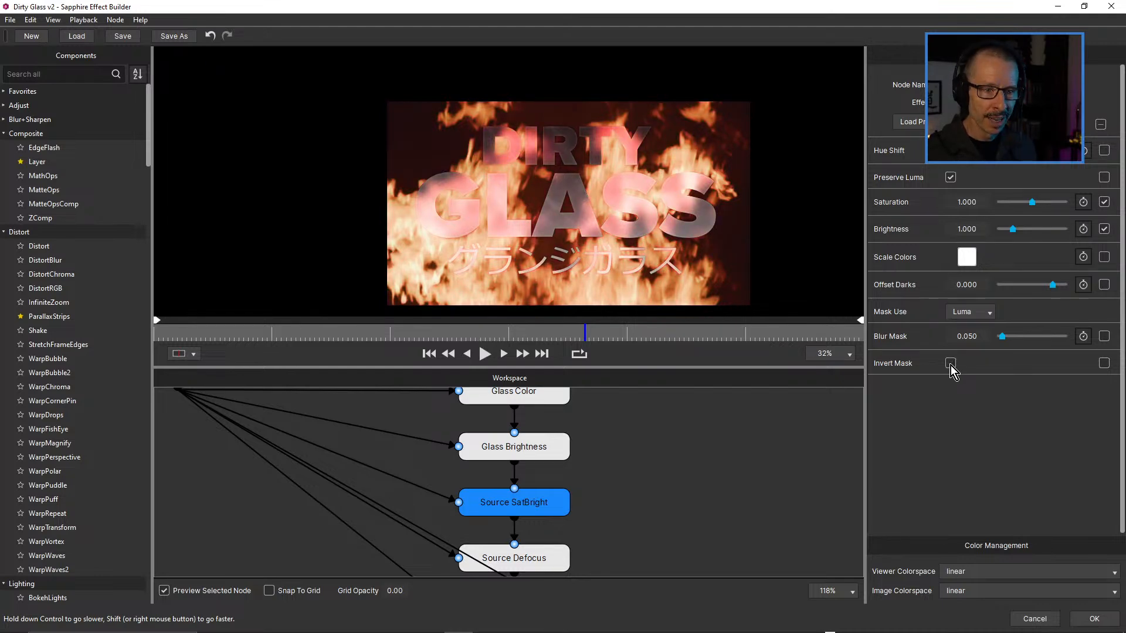
{"action": "left_click", "coordinate": [951, 364]}
Undo the Hue Shift and Invert Mask changes on the Source SatBright node.
{"action": "key", "text": "ctrl+z"}
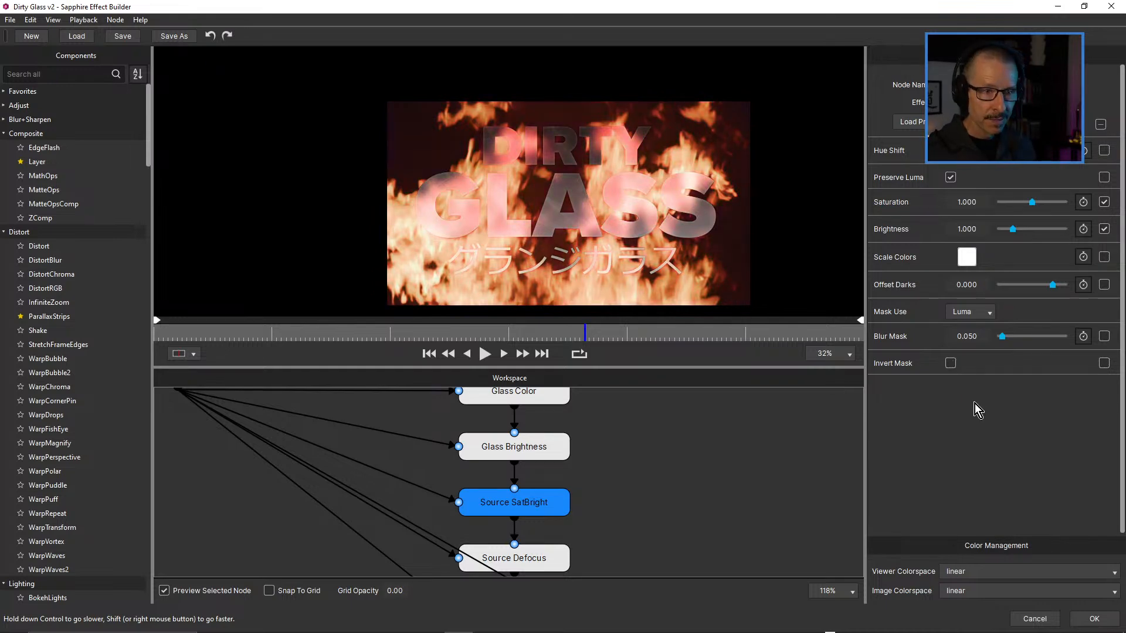
{"action": "key", "text": "ctrl+z"}
{"action": "key", "text": "ctrl+z"}
{"action": "key", "text": "ctrl+z"}
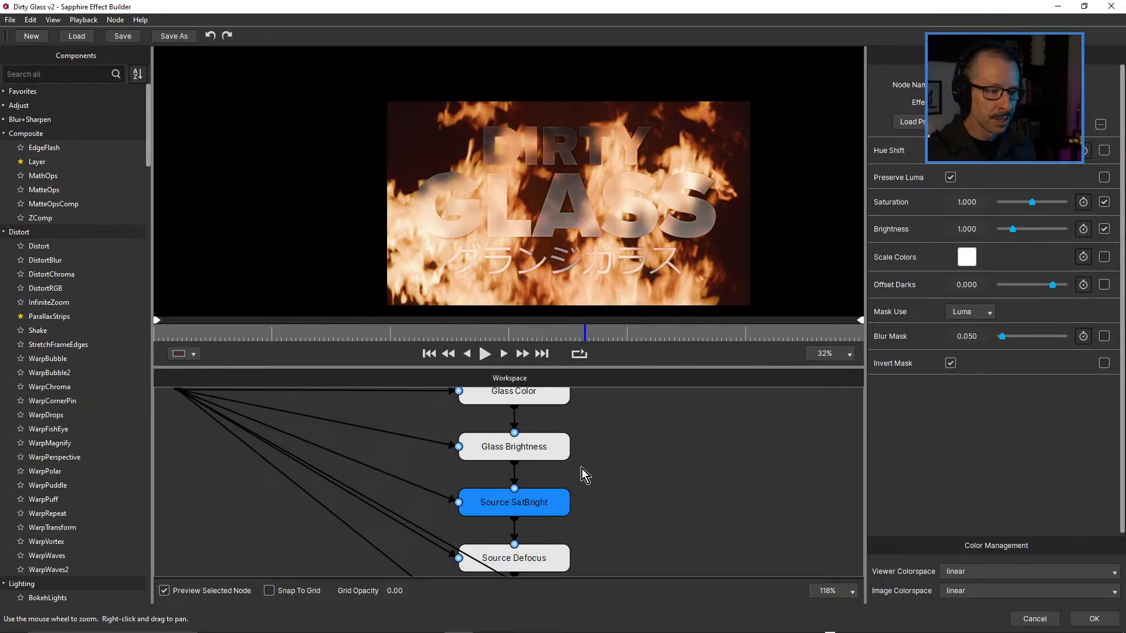
Preview the Source Defocus node, look through its parameters, and raise its Defocus Width to about 0.081.
{"action": "left_click_drag", "start_coordinate": [618, 511], "coordinate": [631, 445]}
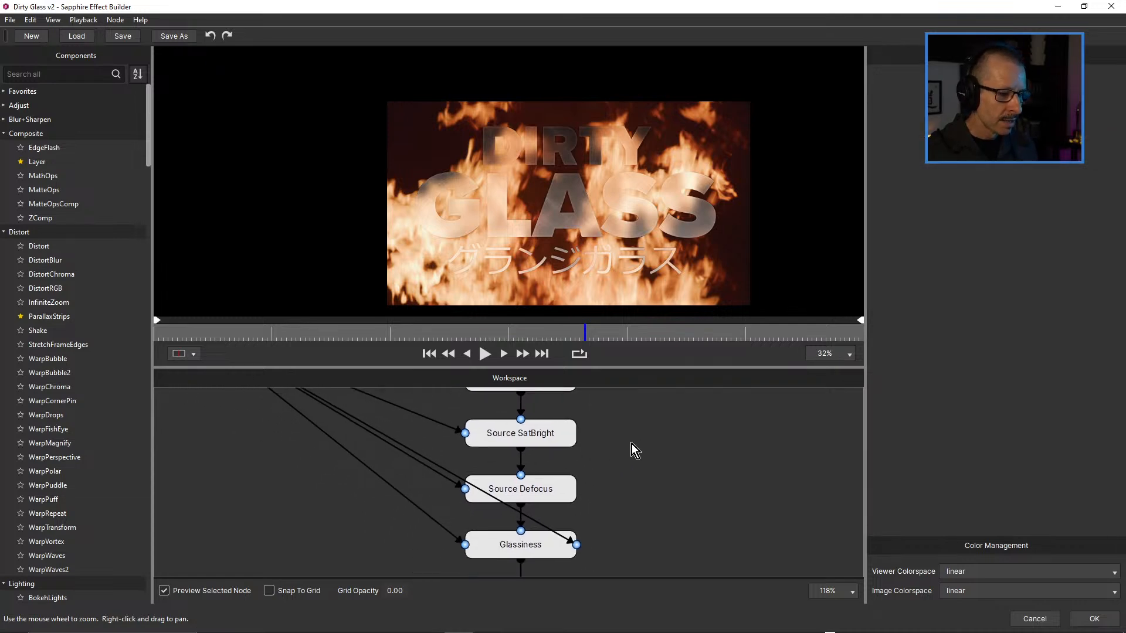
{"action": "left_click", "coordinate": [546, 494]}
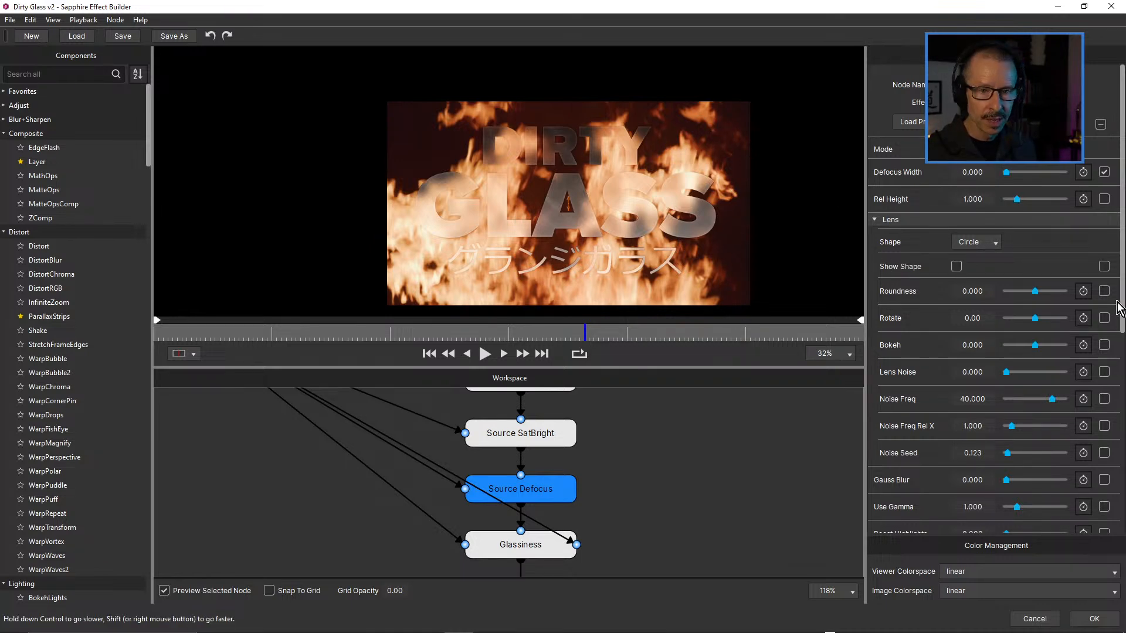
{"action": "left_click_drag", "start_coordinate": [1120, 308], "coordinate": [1121, 509]}
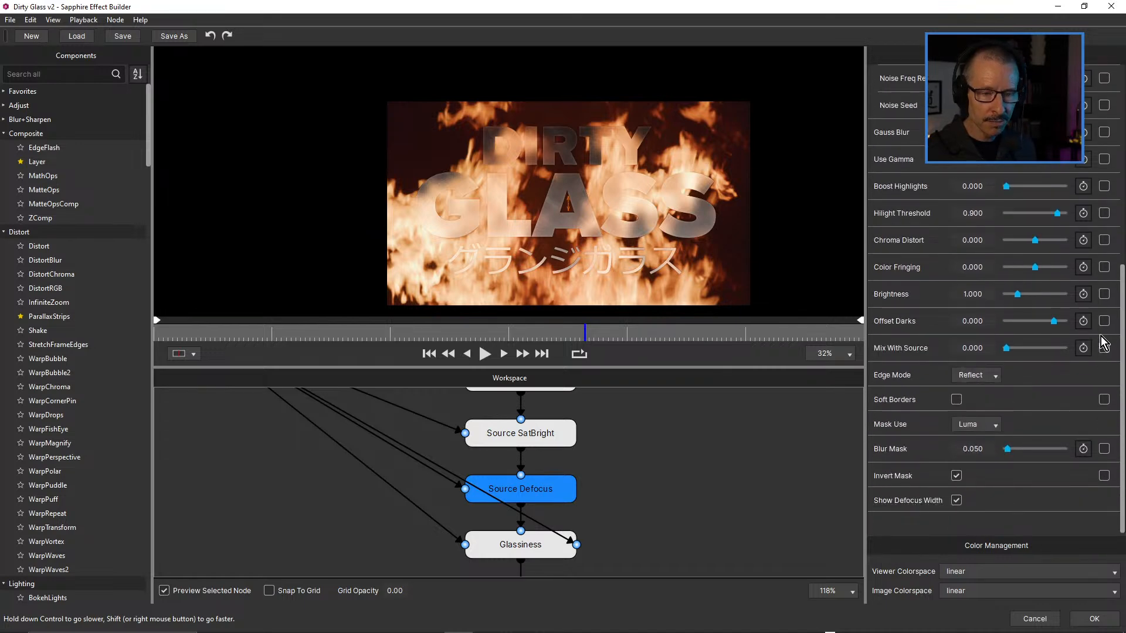
{"action": "scroll", "coordinate": [974, 193], "scroll_direction": "up", "scroll_amount": 10}
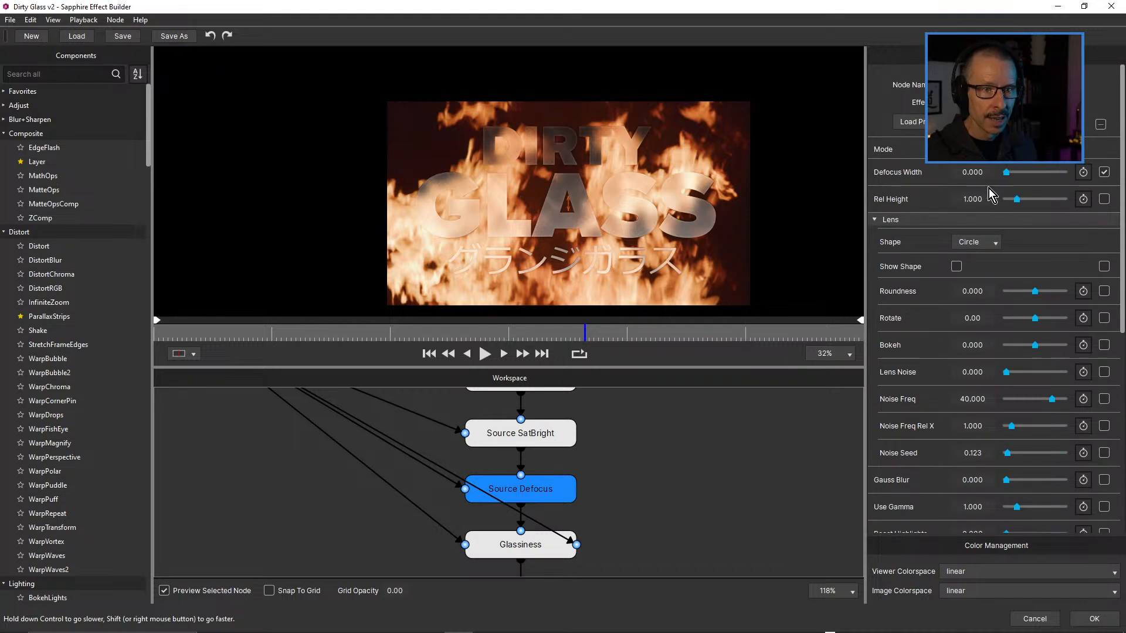
{"action": "left_click_drag", "start_coordinate": [1007, 174], "coordinate": [1005, 178]}
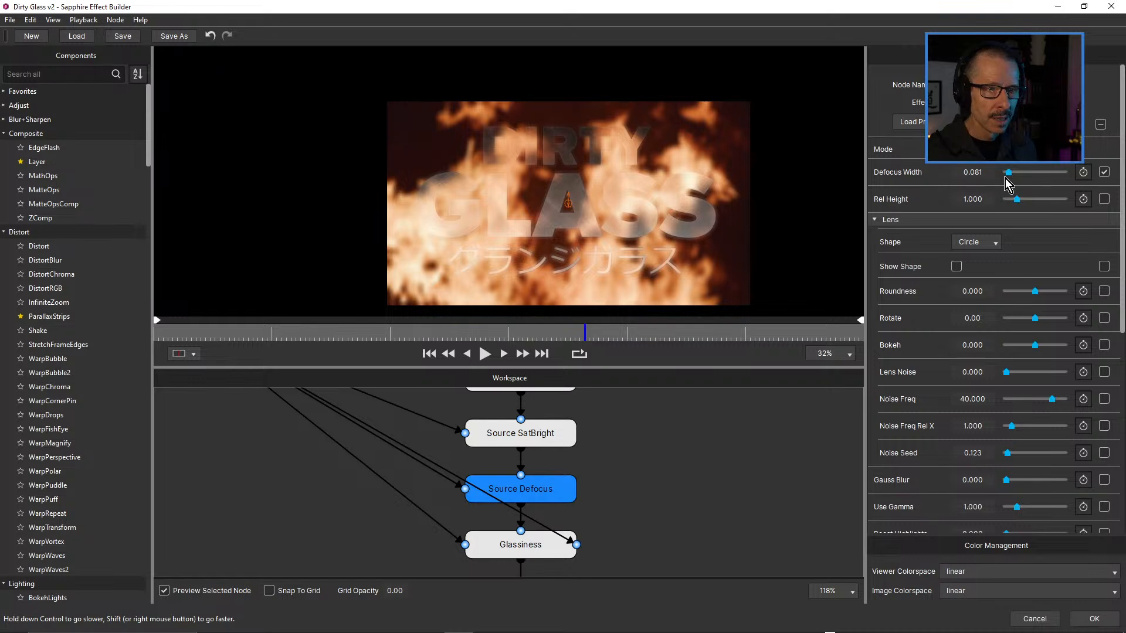
Preview the Blur node and reduce its Blur Amount to 0.
{"action": "left_click_drag", "start_coordinate": [634, 430], "coordinate": [643, 540]}
{"action": "left_click_drag", "start_coordinate": [529, 436], "coordinate": [565, 522]}
{"action": "left_click", "coordinate": [521, 448]}
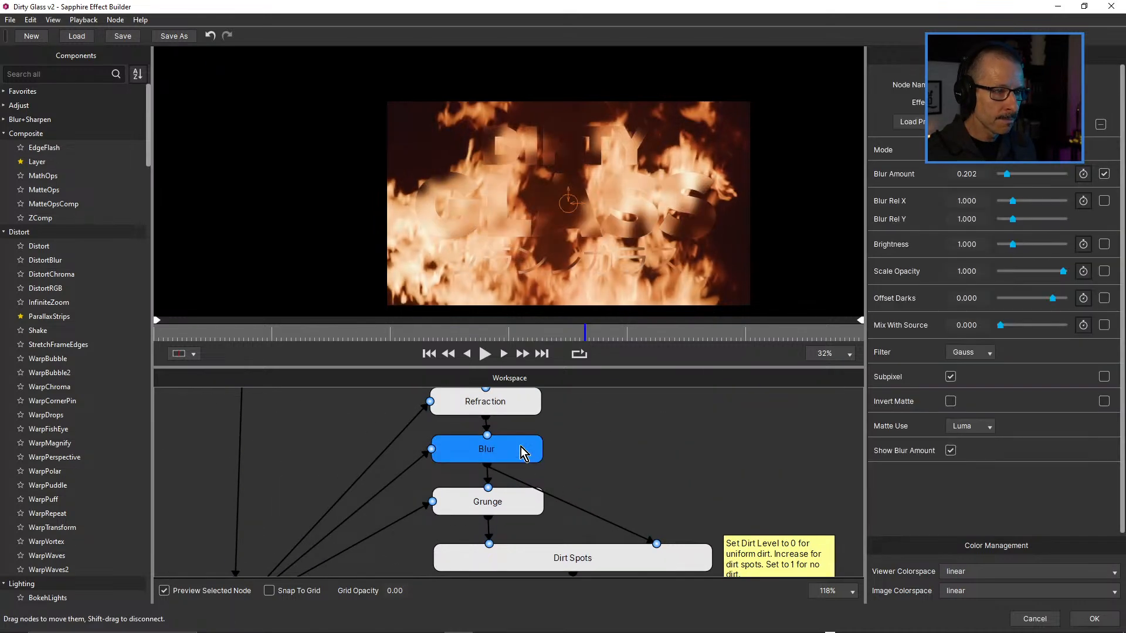
{"action": "left_click_drag", "start_coordinate": [1016, 175], "coordinate": [974, 184]}
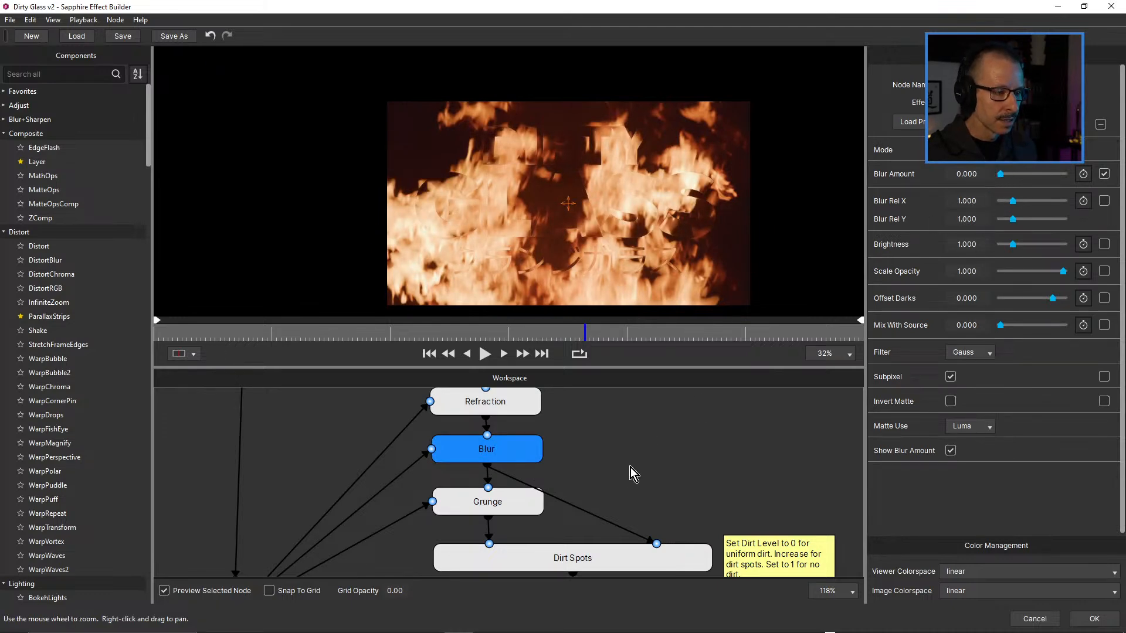
Follow the node chain down and preview the Source SatBright and Source Defocus outputs with the unblurred glass.
{"action": "left_click_drag", "start_coordinate": [607, 368], "coordinate": [609, 326]}
{"action": "left_click_drag", "start_coordinate": [631, 470], "coordinate": [639, 334]}
{"action": "left_click", "coordinate": [610, 565]}
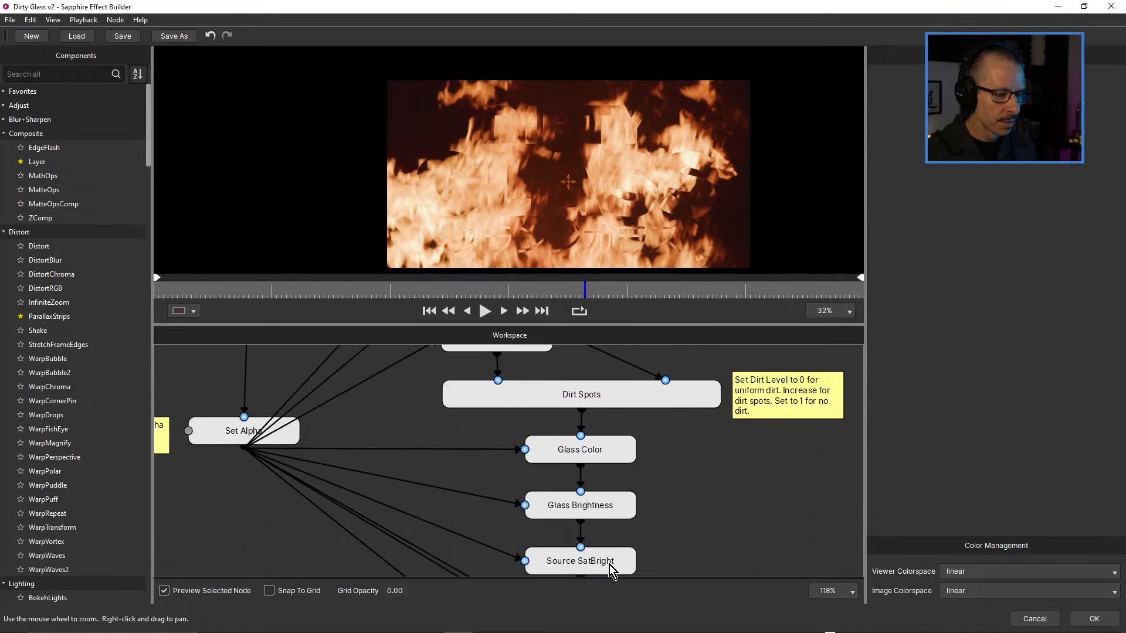
{"action": "left_click", "coordinate": [610, 564]}
{"action": "left_click_drag", "start_coordinate": [682, 524], "coordinate": [679, 450]}
{"action": "left_click", "coordinate": [601, 542]}
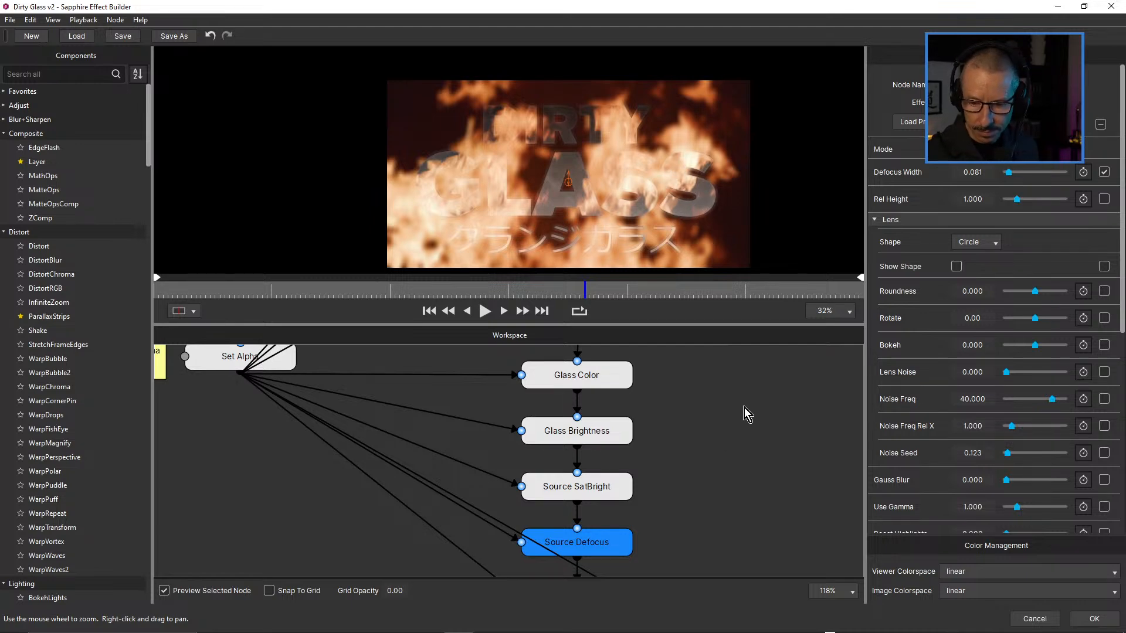
Undo the trial changes to Blur Amount and Defocus Width.
{"action": "left_click_drag", "start_coordinate": [735, 423], "coordinate": [729, 366]}
{"action": "left_click_drag", "start_coordinate": [682, 446], "coordinate": [670, 404]}
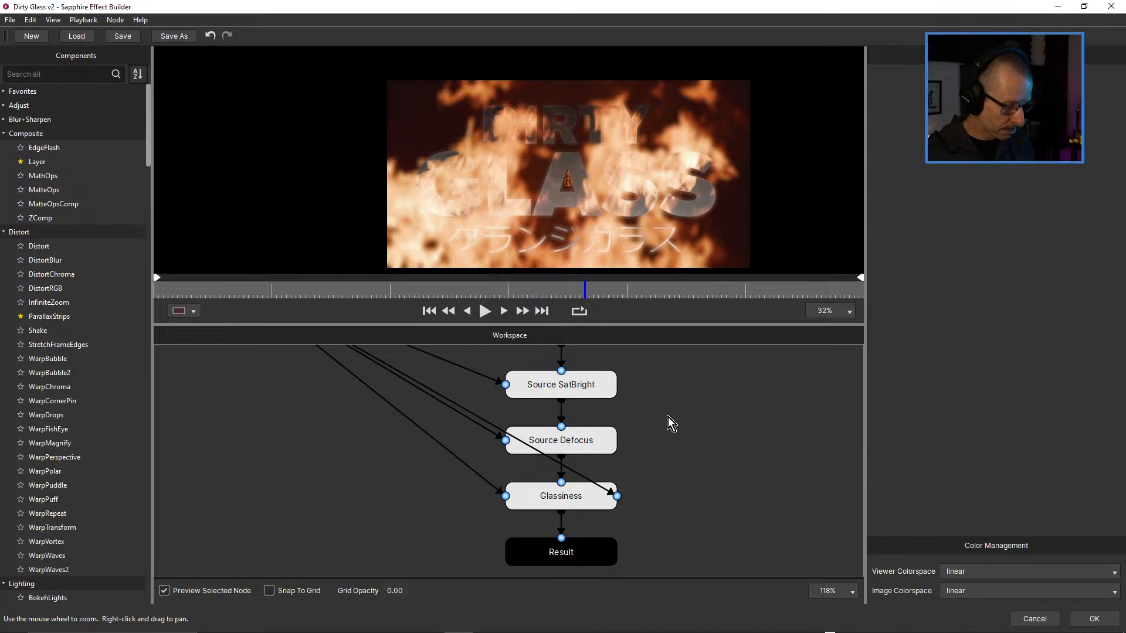
{"action": "key", "text": "ctrl+z"}
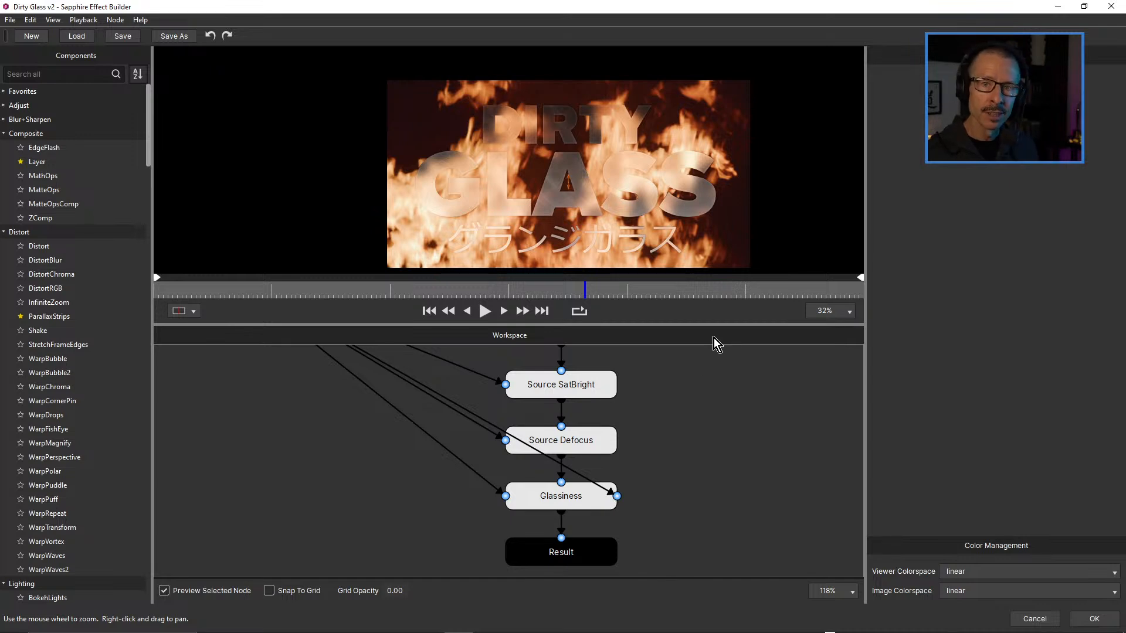
Preview the Glassiness node and examine the letter edges up close.
{"action": "left_click", "coordinate": [560, 503]}
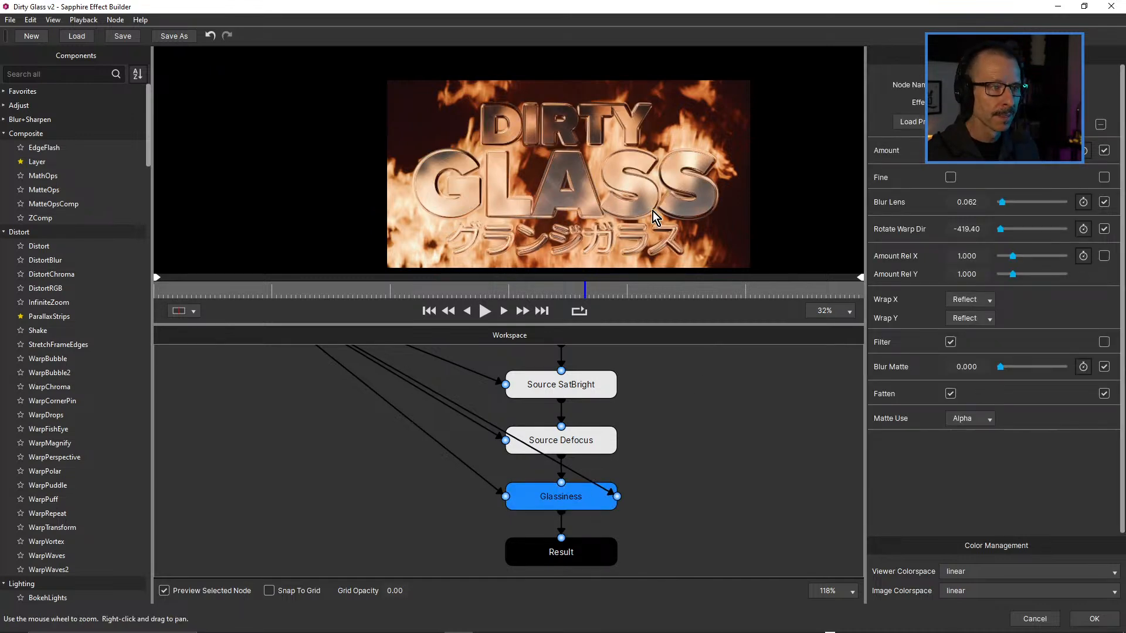
{"action": "scroll", "coordinate": [619, 182], "scroll_direction": "up", "scroll_amount": 4}
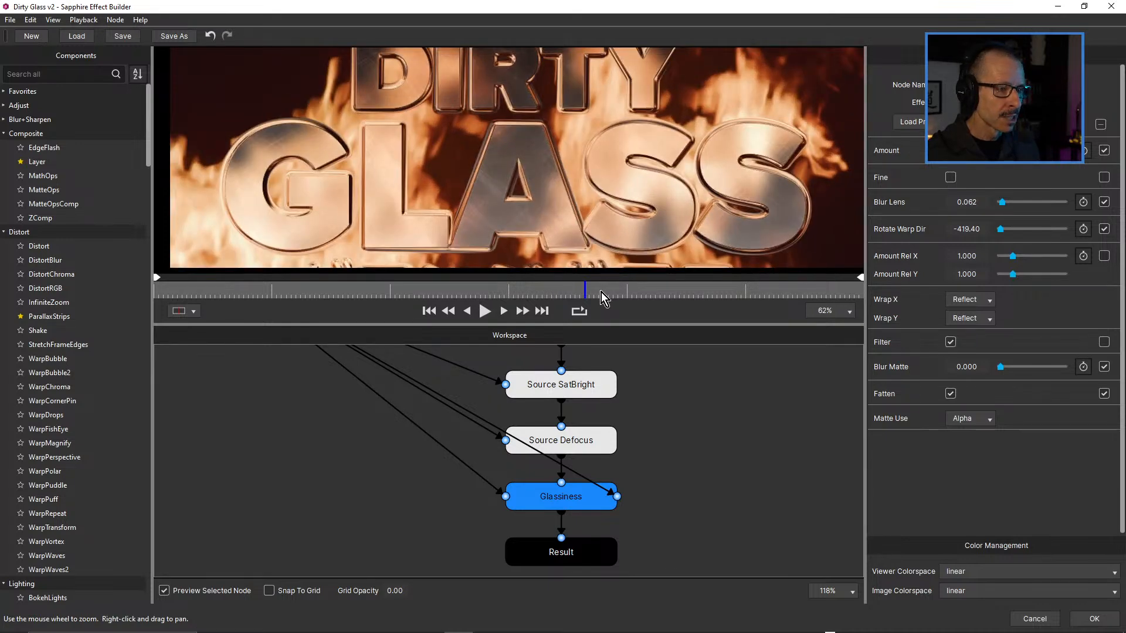
{"action": "left_click_drag", "start_coordinate": [600, 326], "coordinate": [601, 331]}
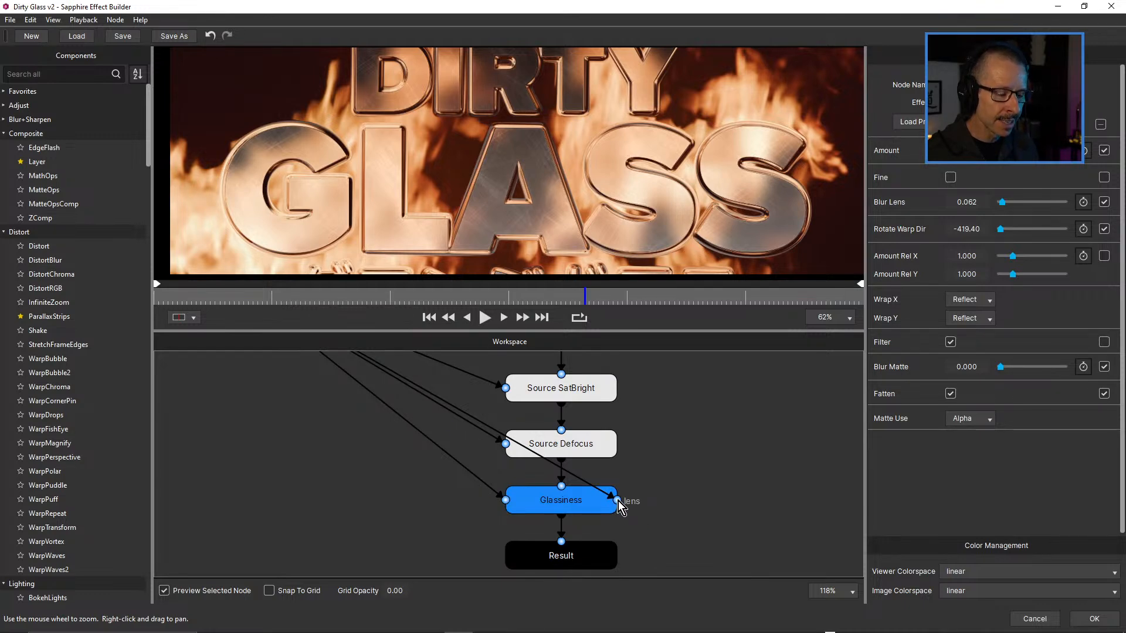
Disconnect the Lens input of the Glassiness node and examine how the distortion affects the whole image.
{"action": "left_click_drag", "start_coordinate": [618, 500], "coordinate": [479, 450]}
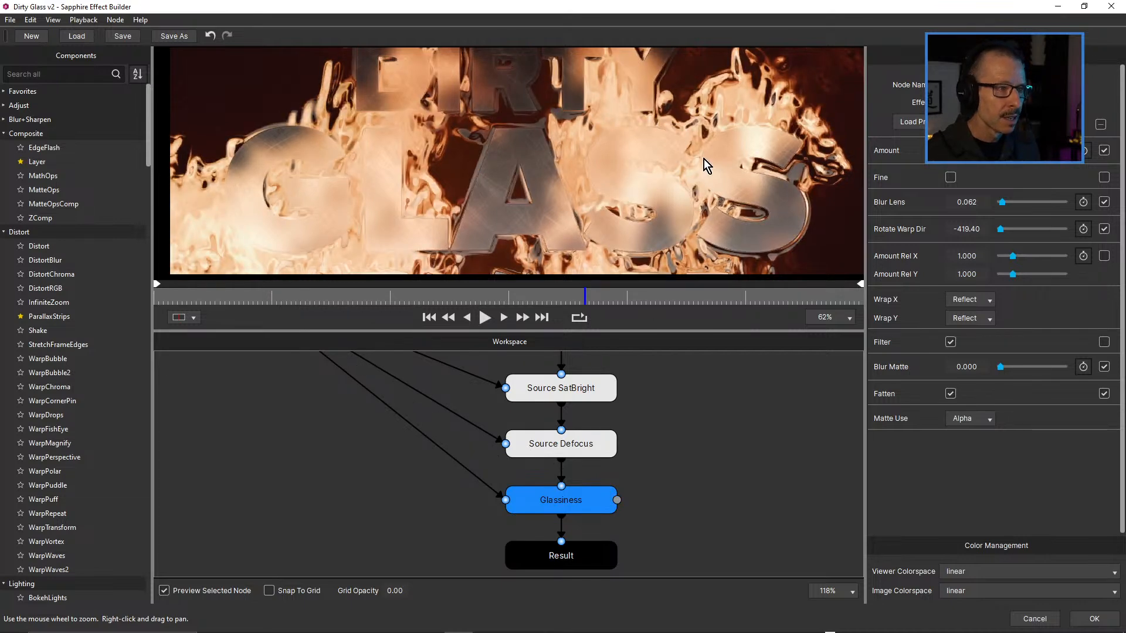
{"action": "scroll", "coordinate": [698, 163], "scroll_direction": "down", "scroll_amount": 2}
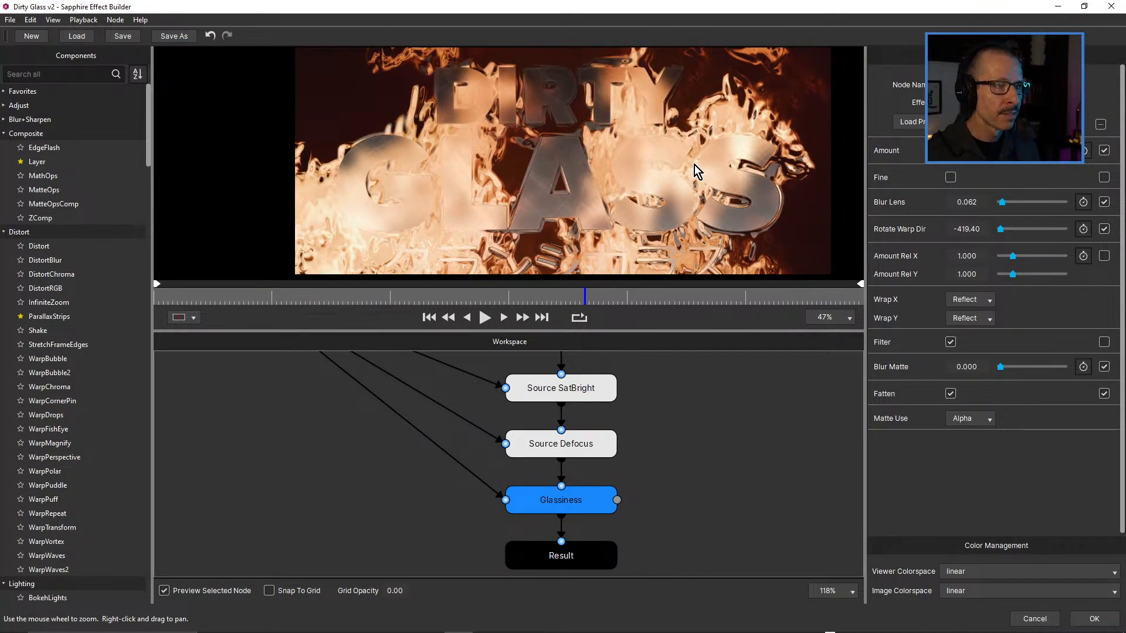
{"action": "scroll", "coordinate": [695, 164], "scroll_direction": "down", "scroll_amount": 1}
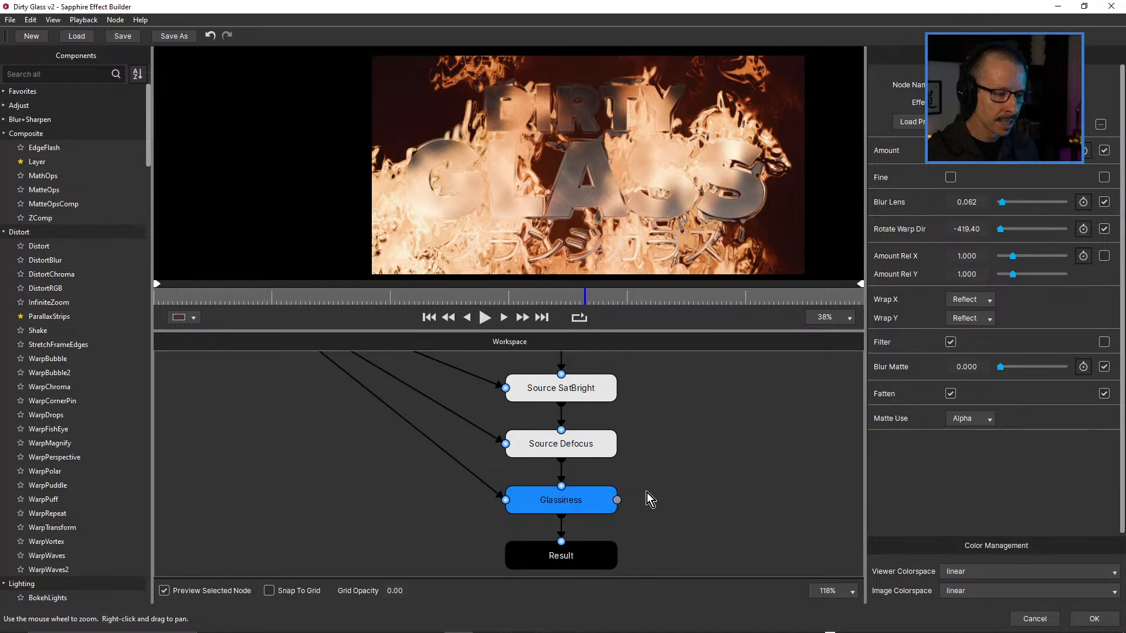
Reconnect the Set Alpha output to the Lens input of the Glassiness node.
{"action": "scroll", "coordinate": [645, 494], "scroll_direction": "down", "scroll_amount": 3}
{"action": "left_click_drag", "start_coordinate": [397, 365], "coordinate": [632, 500]}
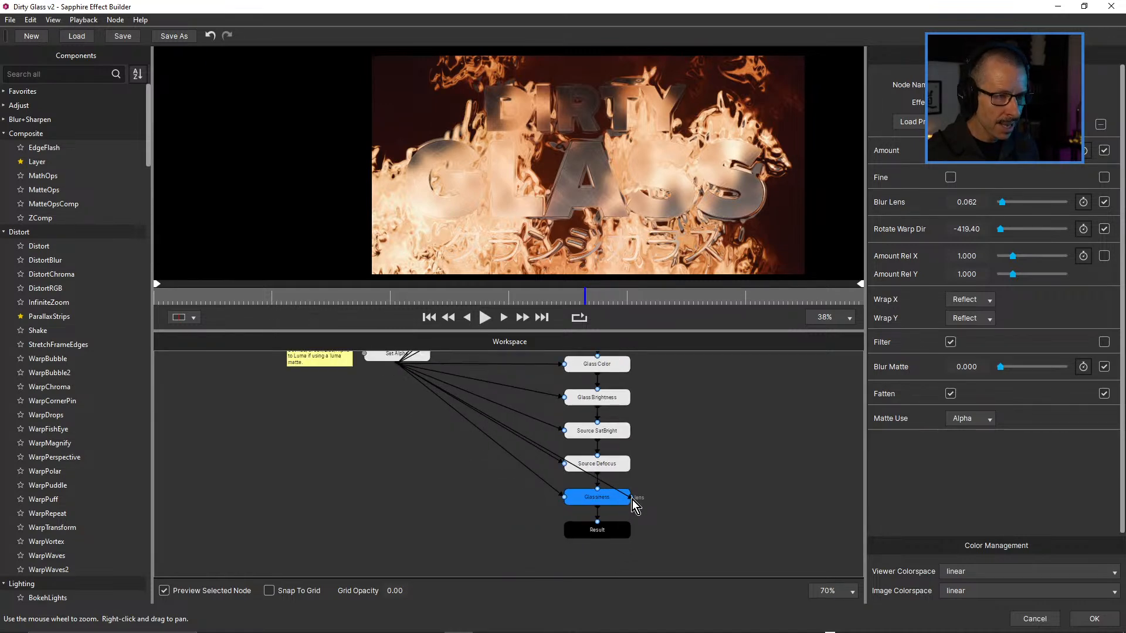
{"action": "scroll", "coordinate": [628, 169], "scroll_direction": "up", "scroll_amount": 2}
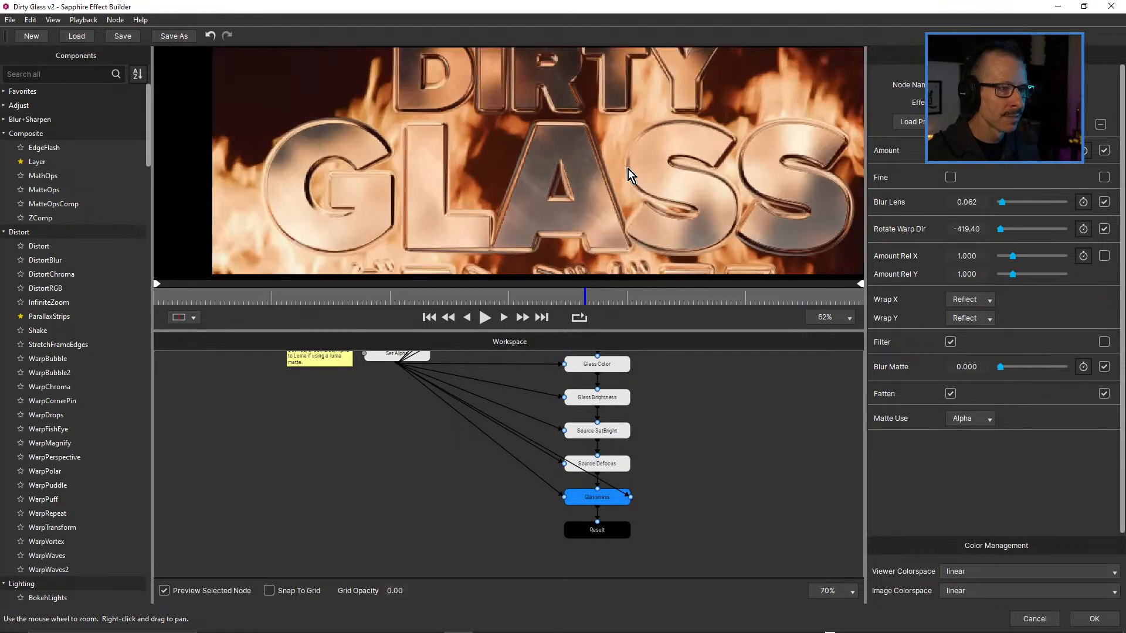
Enlarge the preview, examine the glassy edges around the Japanese characters, and scrub the timeline to another frame.
{"action": "left_click_drag", "start_coordinate": [613, 332], "coordinate": [623, 484]}
{"action": "scroll", "coordinate": [664, 399], "scroll_direction": "up", "scroll_amount": 3}
{"action": "scroll", "coordinate": [585, 214], "scroll_direction": "up", "scroll_amount": 2}
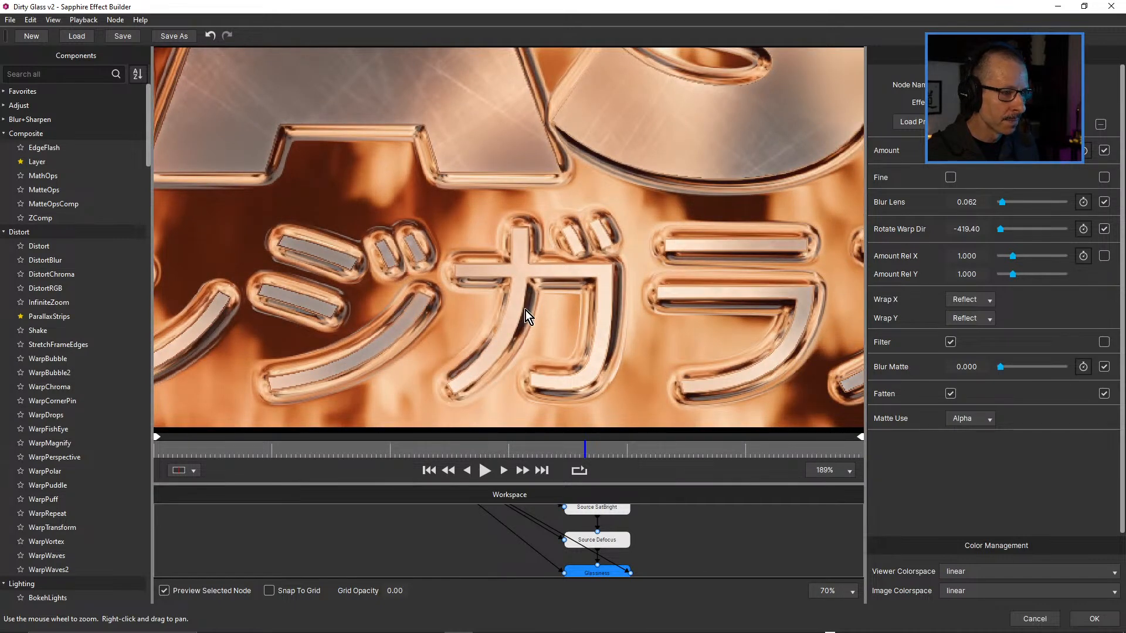
{"action": "left_click", "coordinate": [445, 453]}
{"action": "left_click", "coordinate": [483, 448]}
{"action": "left_click_drag", "start_coordinate": [483, 448], "coordinate": [641, 198]}
Bring the whole node graph into view and preview the Set Alpha node.
{"action": "left_click_drag", "start_coordinate": [726, 356], "coordinate": [782, 493]}
{"action": "left_click_drag", "start_coordinate": [677, 329], "coordinate": [694, 442]}
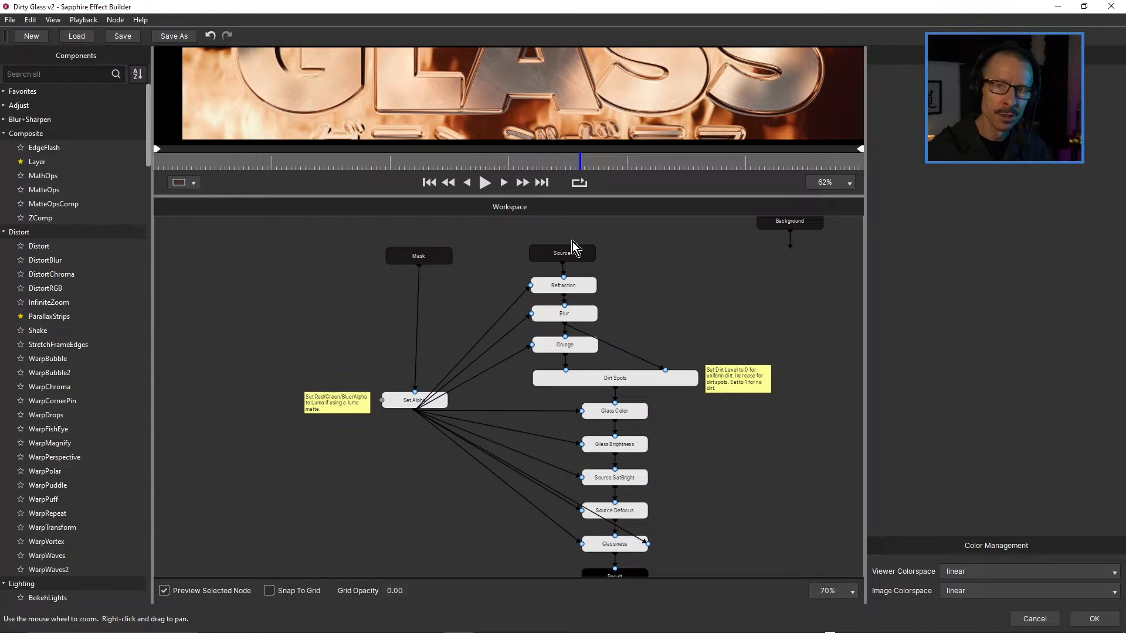
{"action": "left_click", "coordinate": [403, 403]}
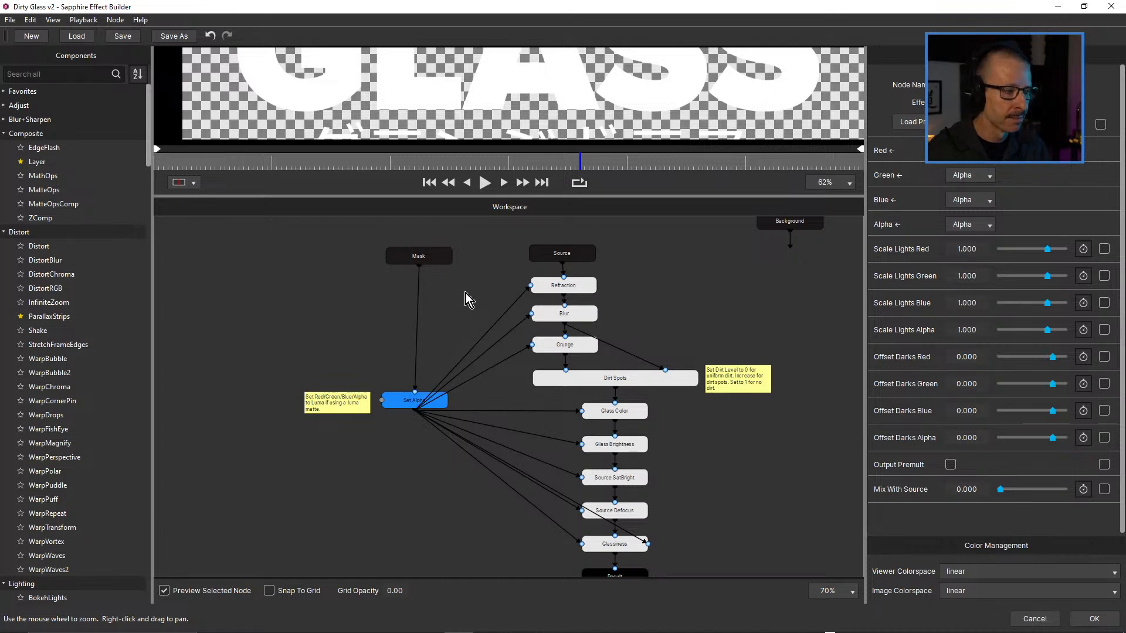
Try deleting the Set Alpha node so the Mask feeds the effect nodes directly, and undo the deletion.
{"action": "left_click_drag", "start_coordinate": [404, 400], "coordinate": [402, 400]}
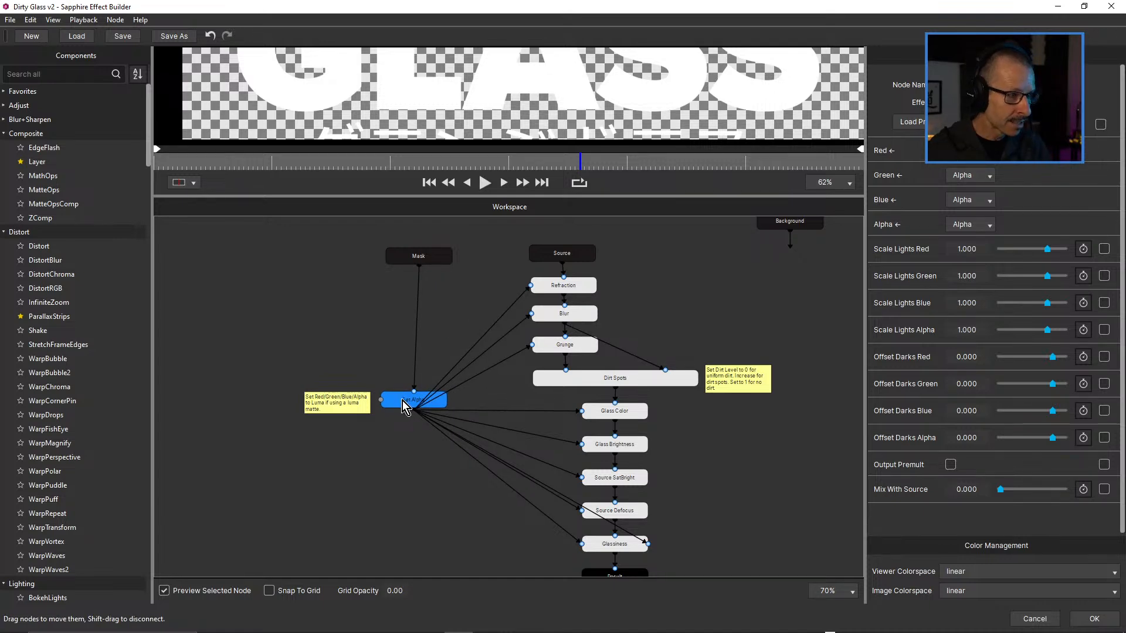
{"action": "key", "text": "Delete"}
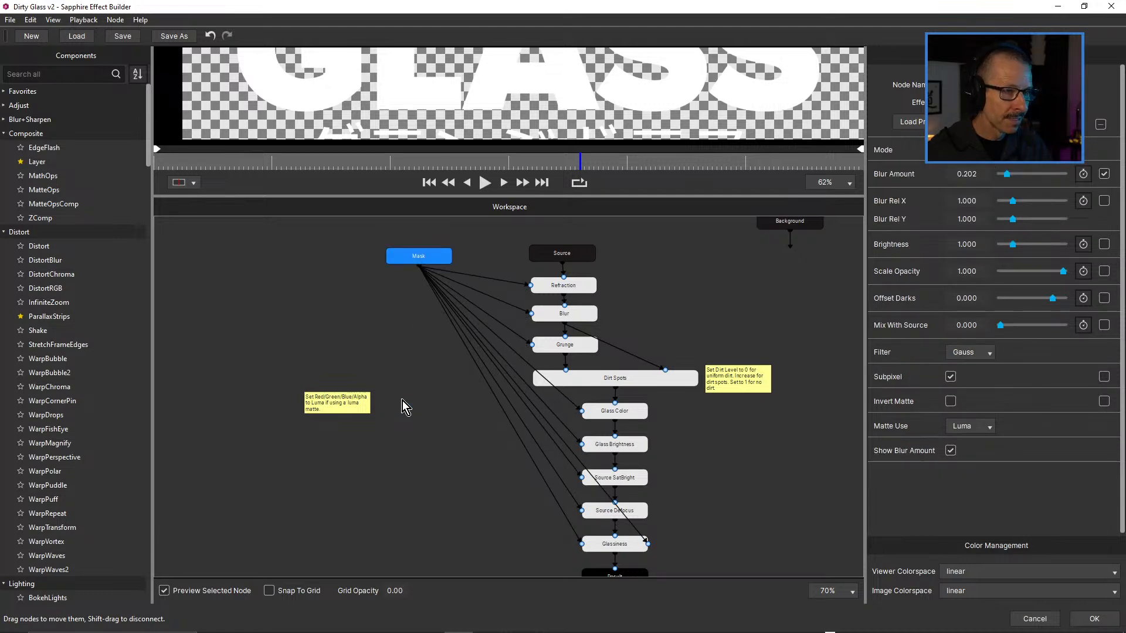
{"action": "left_click", "coordinate": [402, 400]}
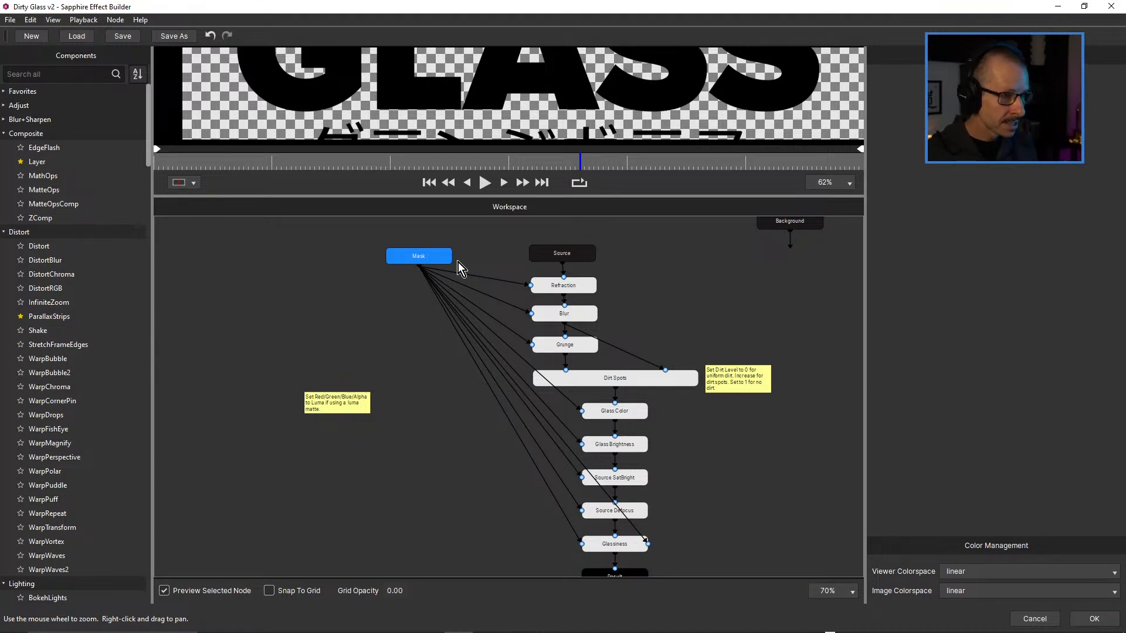
{"action": "key", "text": "ctrl+z"}
{"action": "left_click", "coordinate": [442, 326]}
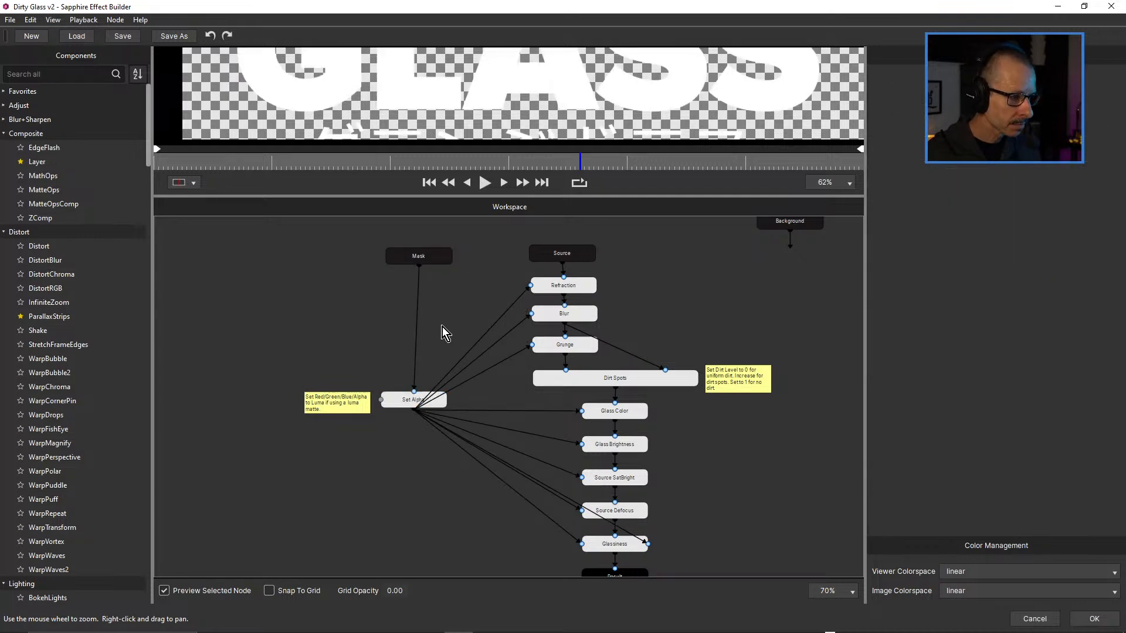
Enlarge the preview area and turn off Preview Selected Node to show the final result.
{"action": "left_click_drag", "start_coordinate": [506, 196], "coordinate": [507, 314]}
{"action": "left_click", "coordinate": [164, 591]}
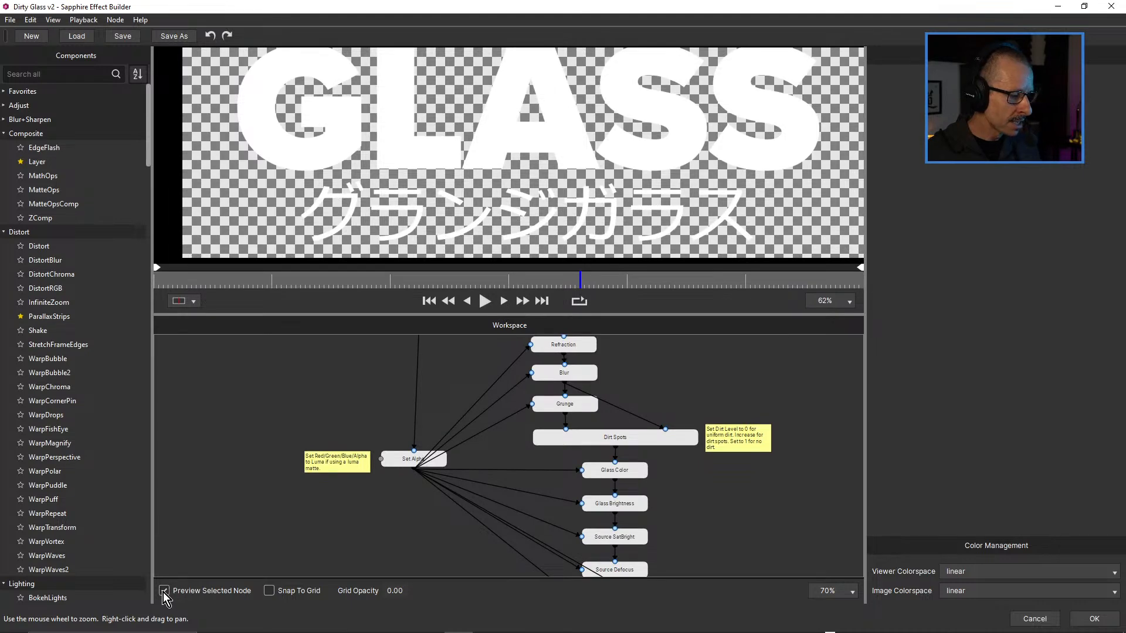
Delete the Set Alpha node with the final result shown, and examine the Mask's direct connections to the effect nodes.
{"action": "left_click", "coordinate": [407, 460]}
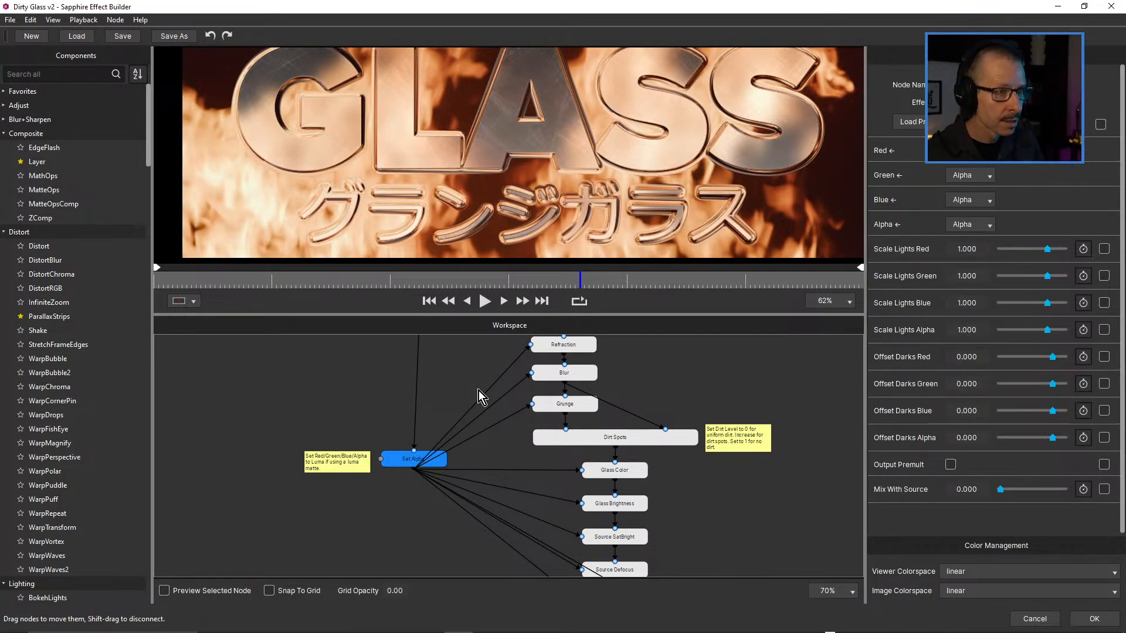
{"action": "key", "text": "Delete"}
{"action": "scroll", "coordinate": [438, 407], "scroll_direction": "down", "scroll_amount": 1}
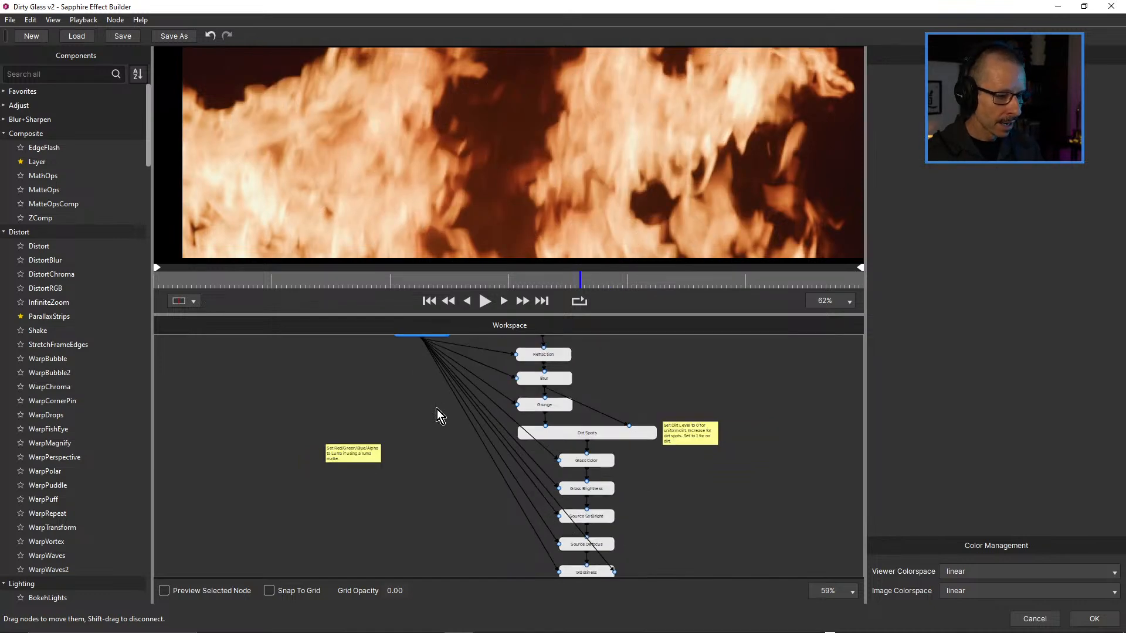
{"action": "scroll", "coordinate": [437, 407], "scroll_direction": "down", "scroll_amount": 1}
{"action": "left_click_drag", "start_coordinate": [432, 394], "coordinate": [449, 413]}
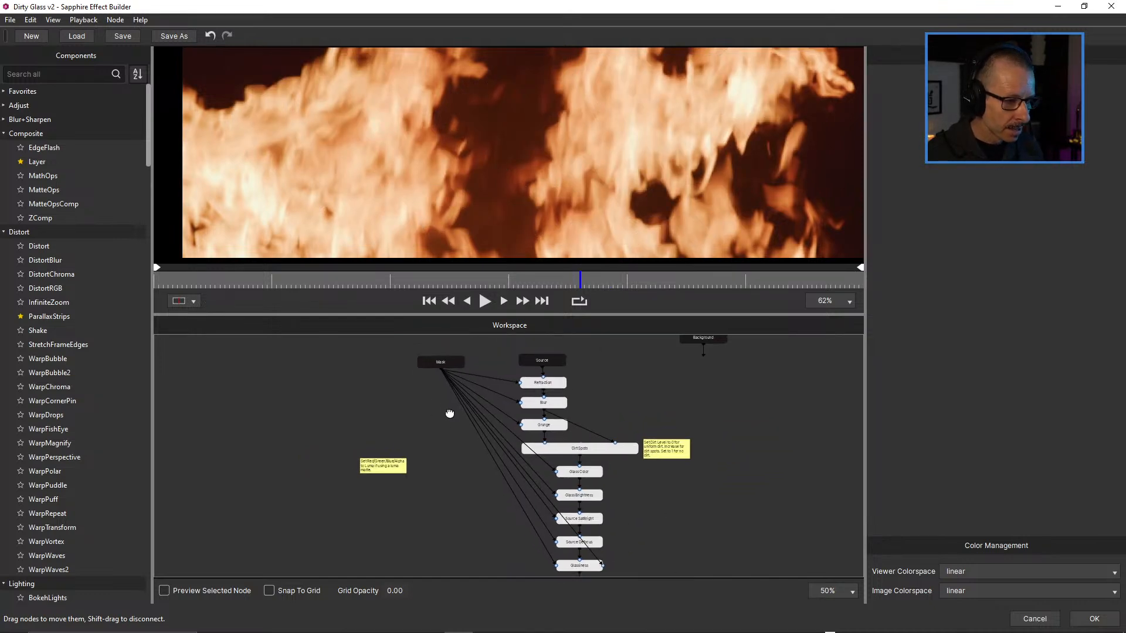
Move the Mask node down beside the effect nodes, and undo both the move and the Set Alpha deletion.
{"action": "left_click", "coordinate": [449, 365]}
{"action": "left_click_drag", "start_coordinate": [449, 368], "coordinate": [445, 422]}
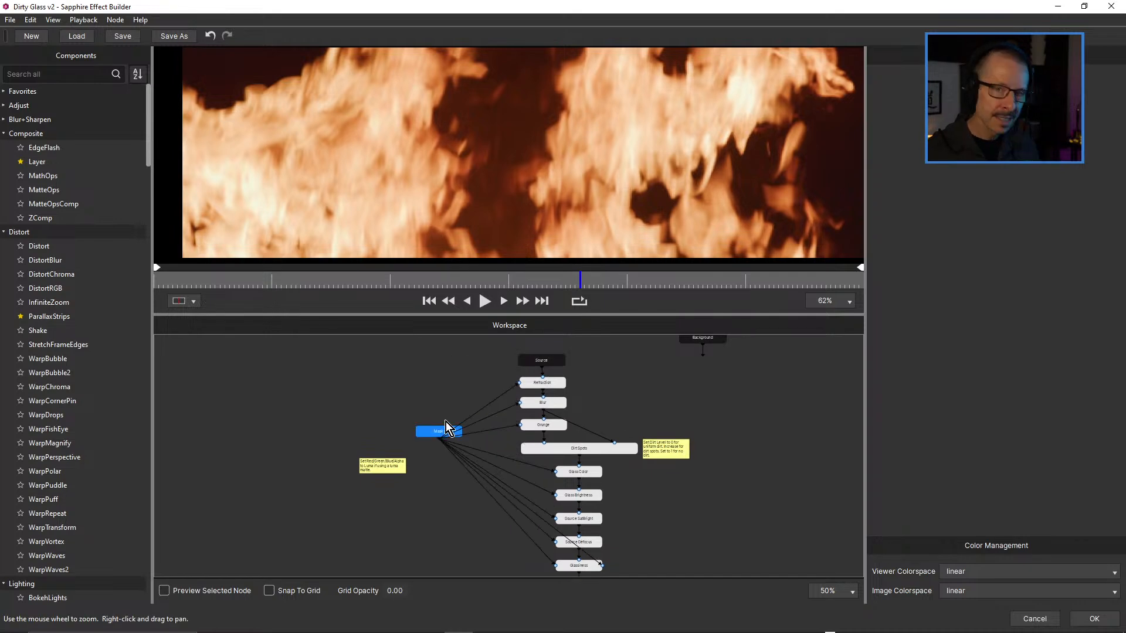
{"action": "key", "text": "ctrl+z"}
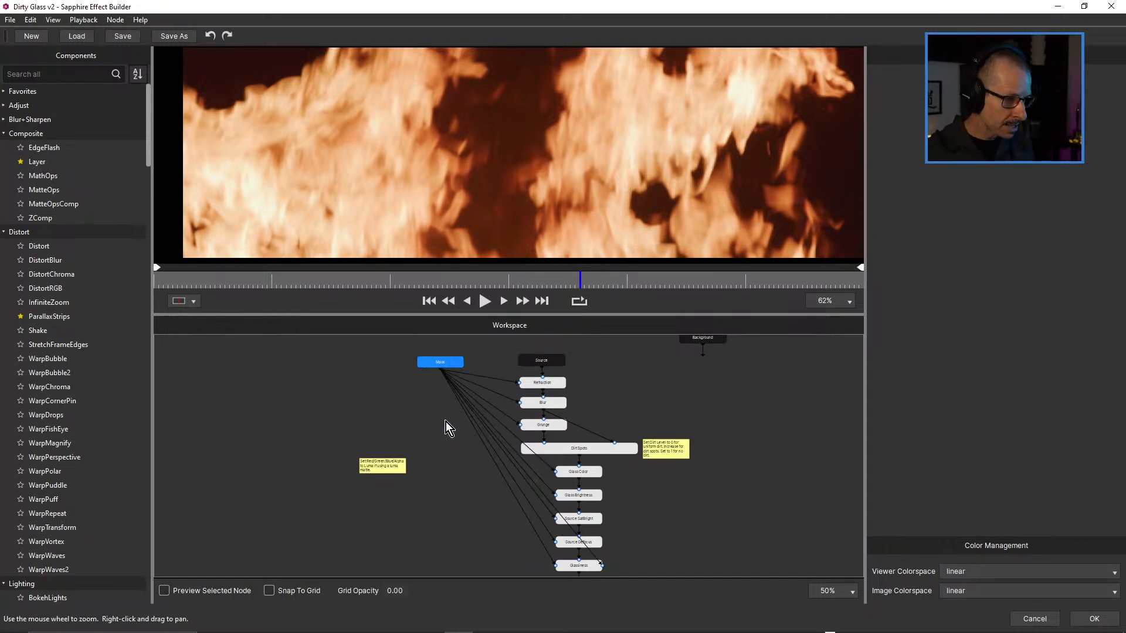
{"action": "key", "text": "ctrl+z"}
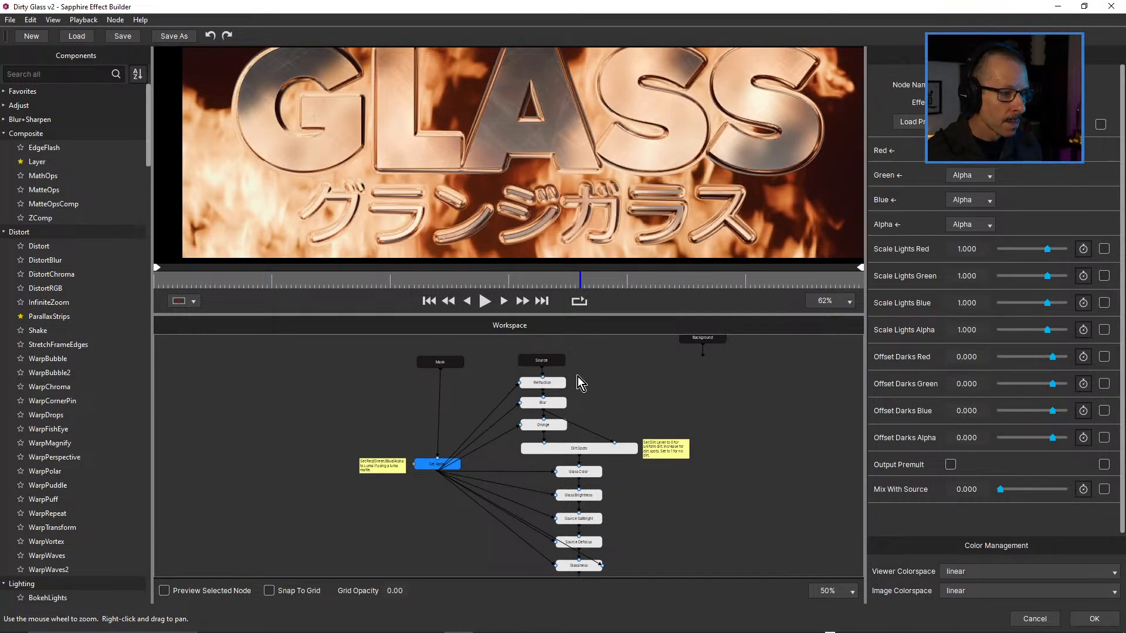
Select the Refraction node and turn on Preview Selected Node to show its output.
{"action": "scroll", "coordinate": [597, 377], "scroll_direction": "up", "scroll_amount": 2}
{"action": "left_click", "coordinate": [607, 388]}
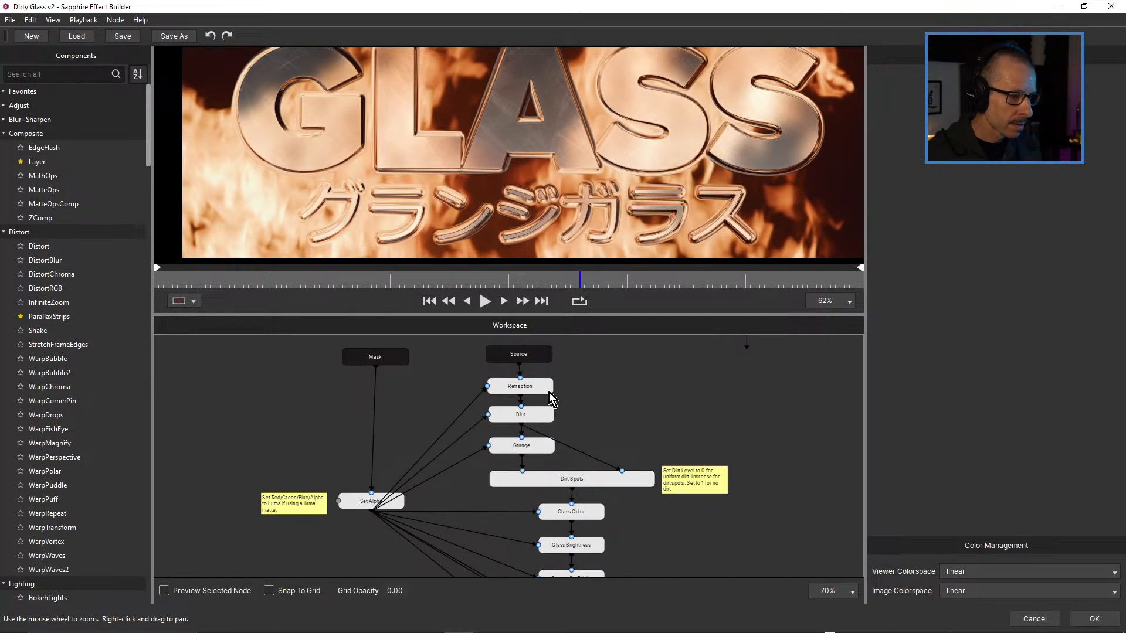
{"action": "left_click", "coordinate": [519, 389]}
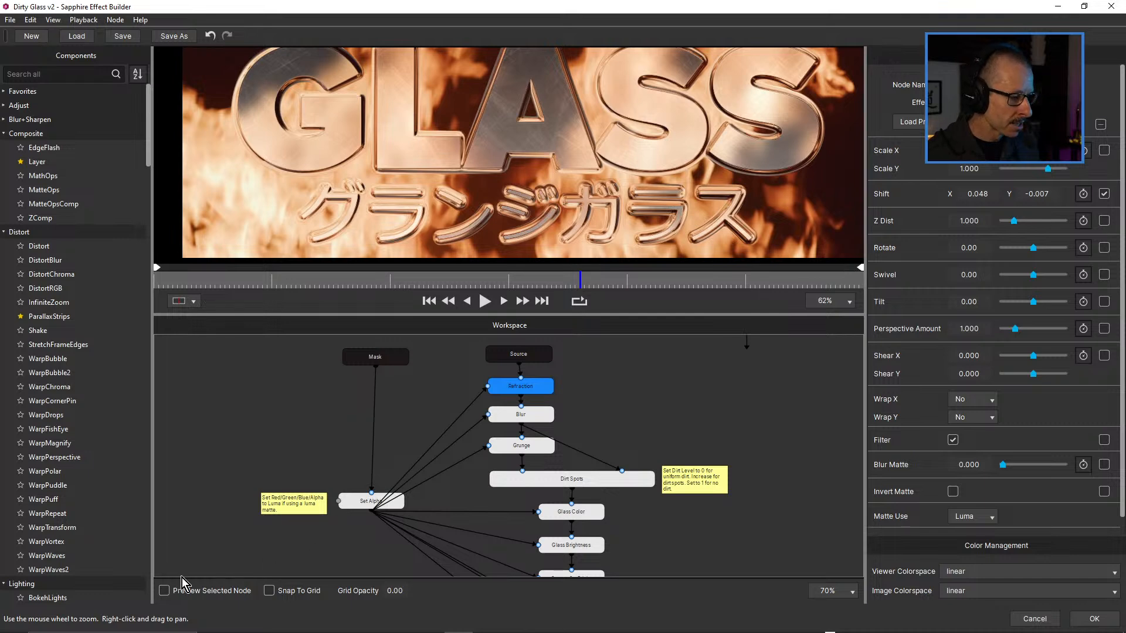
{"action": "left_click", "coordinate": [166, 590]}
{"action": "scroll", "coordinate": [459, 359], "scroll_direction": "up", "scroll_amount": 1}
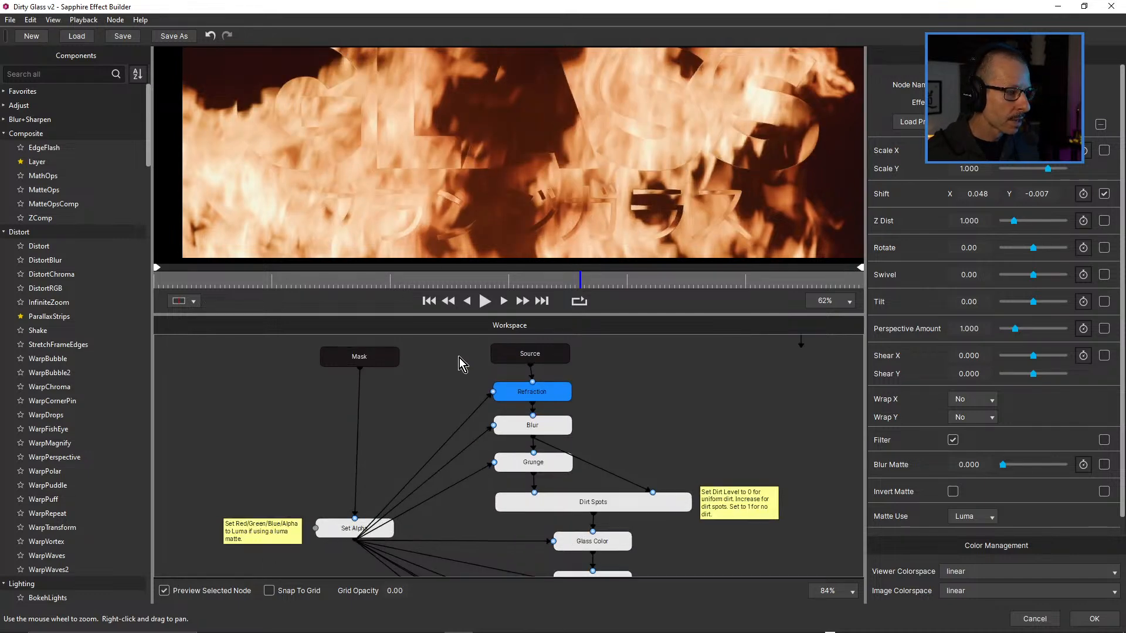
Connect the Mask node directly to the Refraction node's matte input, and preview the Mask and Refraction nodes in turn.
{"action": "left_click_drag", "start_coordinate": [361, 370], "coordinate": [495, 394]}
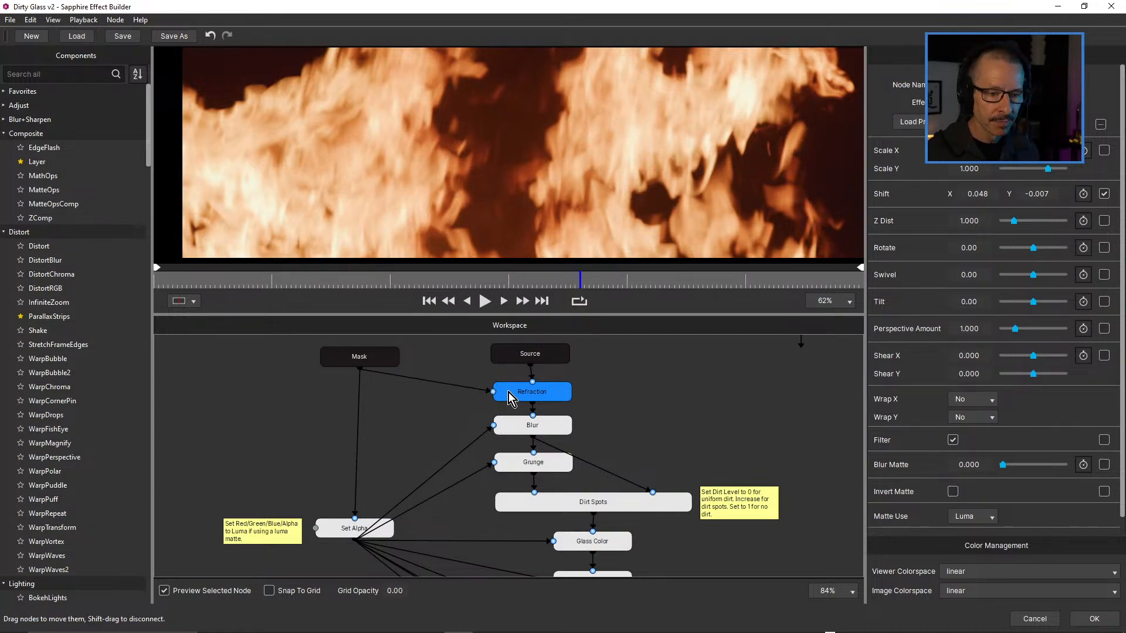
{"action": "left_click", "coordinate": [374, 352]}
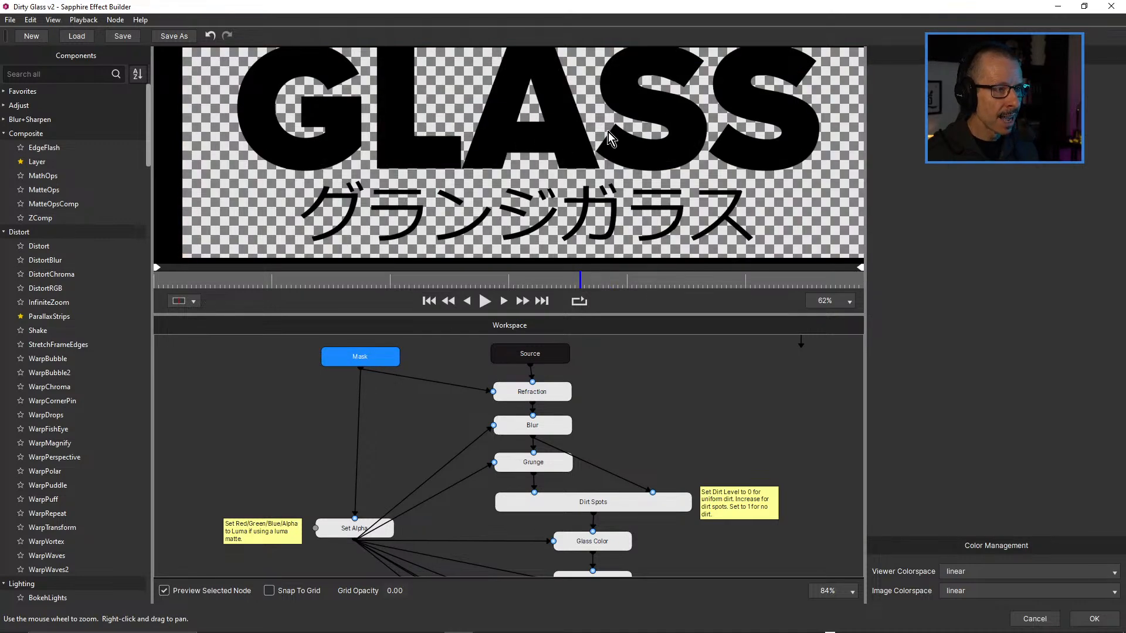
{"action": "left_click", "coordinate": [538, 393]}
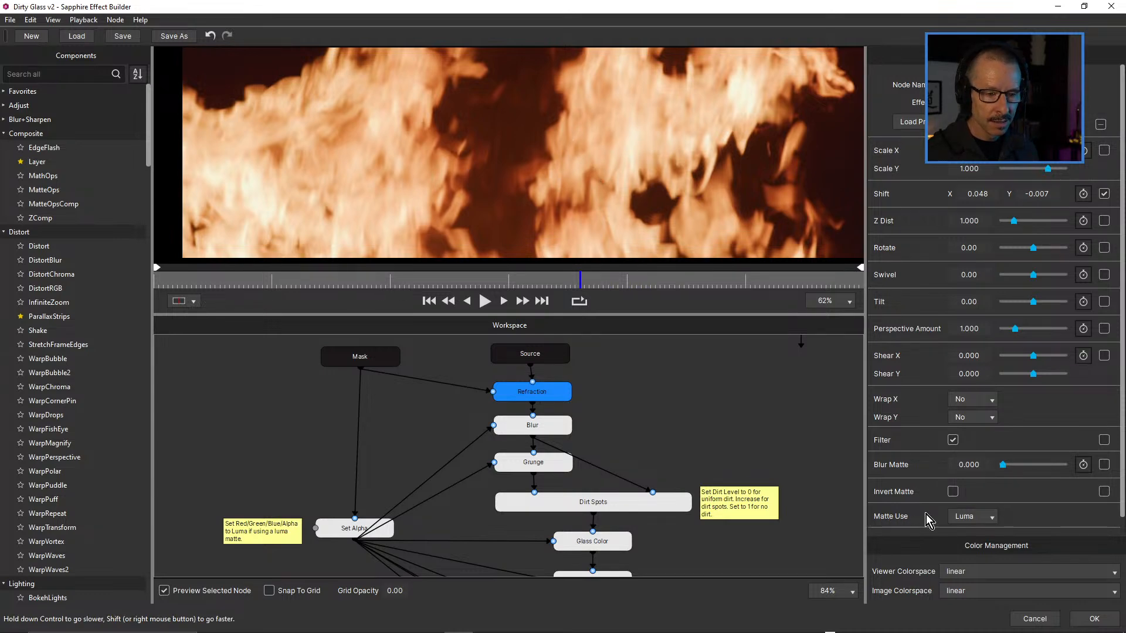
Try Alpha for the Refraction node's Matte Use, and return it to Luma.
{"action": "left_click", "coordinate": [988, 519]}
{"action": "left_click", "coordinate": [976, 544]}
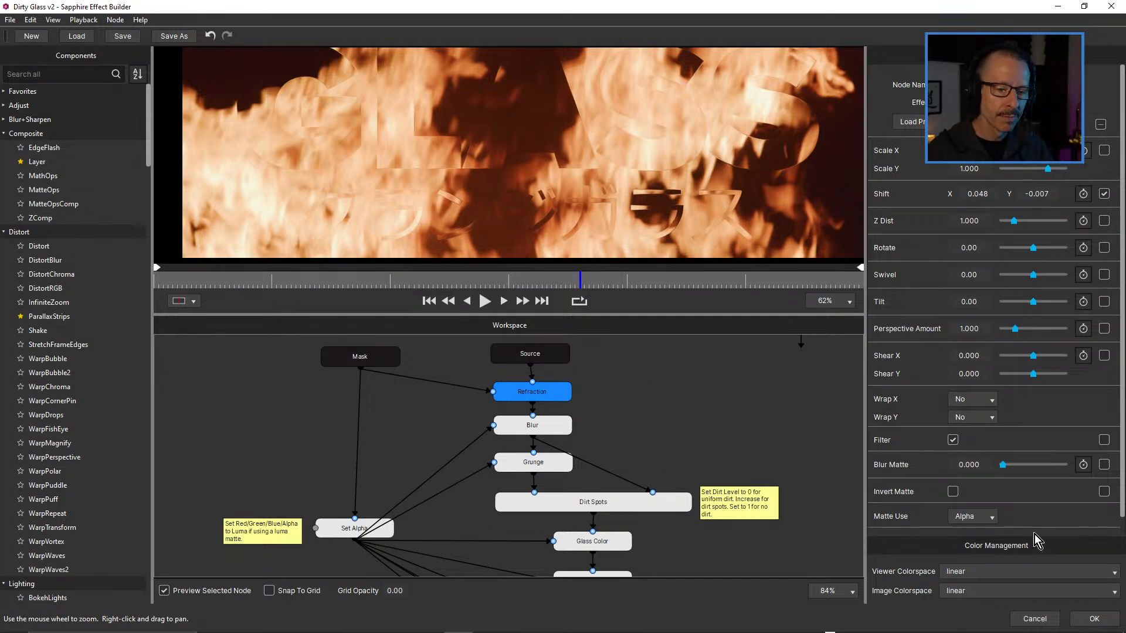
{"action": "left_click", "coordinate": [977, 518]}
{"action": "left_click", "coordinate": [969, 532]}
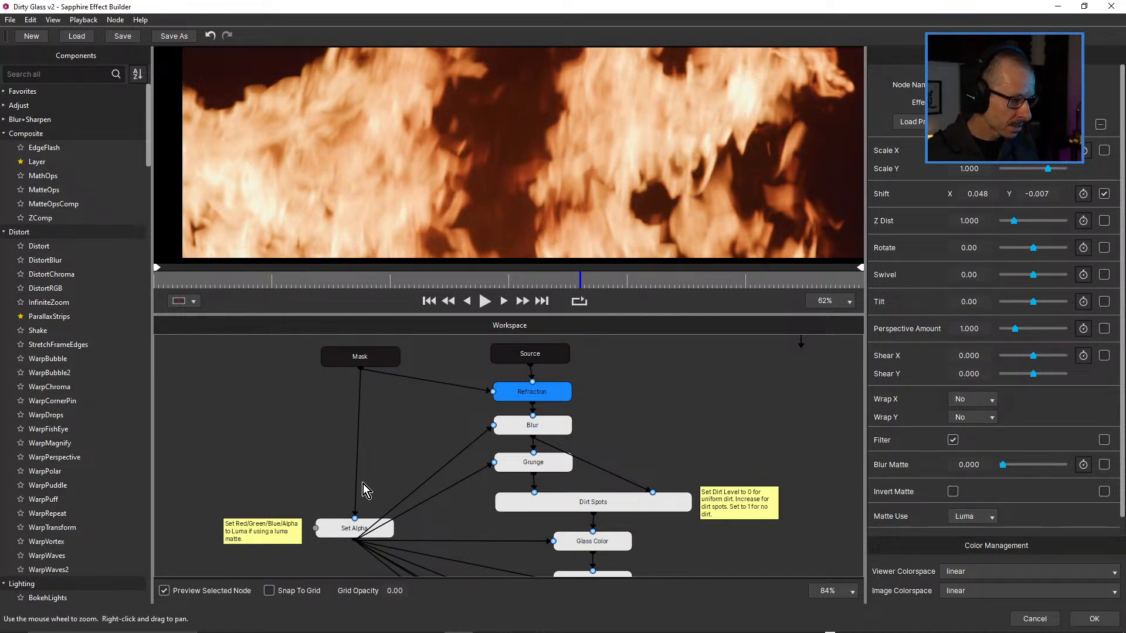
Move the Set Alpha node up closer to the Mask, remove the direct Mask-to-Refraction connection, and reconnect Set Alpha to Refraction's matte input.
{"action": "left_click_drag", "start_coordinate": [367, 525], "coordinate": [378, 453]}
{"action": "left_click", "coordinate": [399, 375]}
{"action": "key", "text": "Delete"}
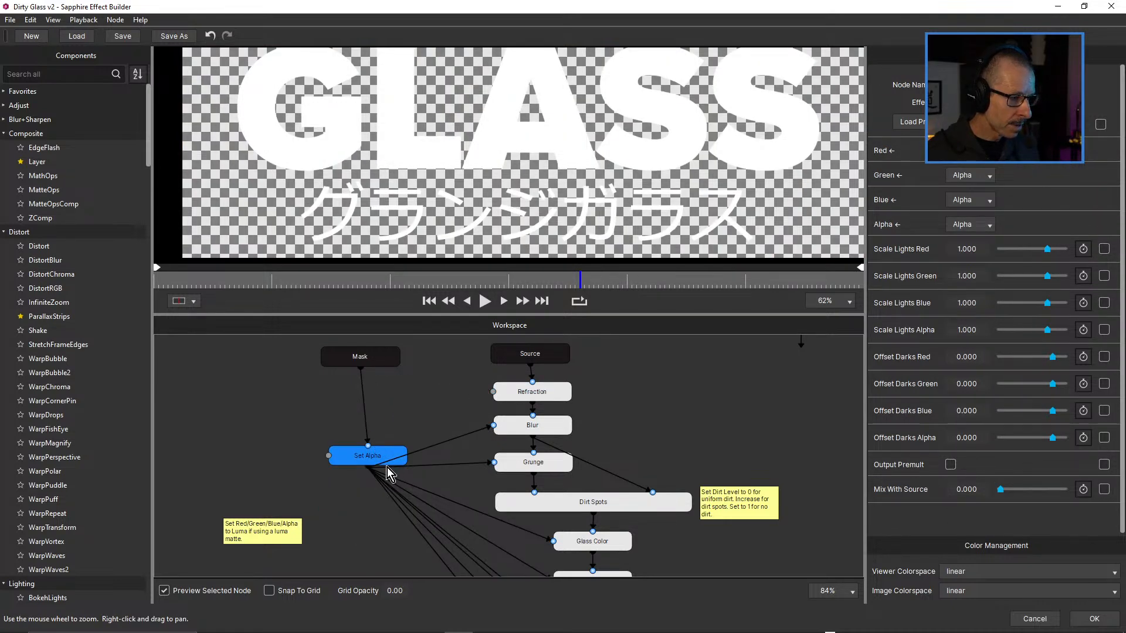
{"action": "left_click_drag", "start_coordinate": [372, 469], "coordinate": [494, 392]}
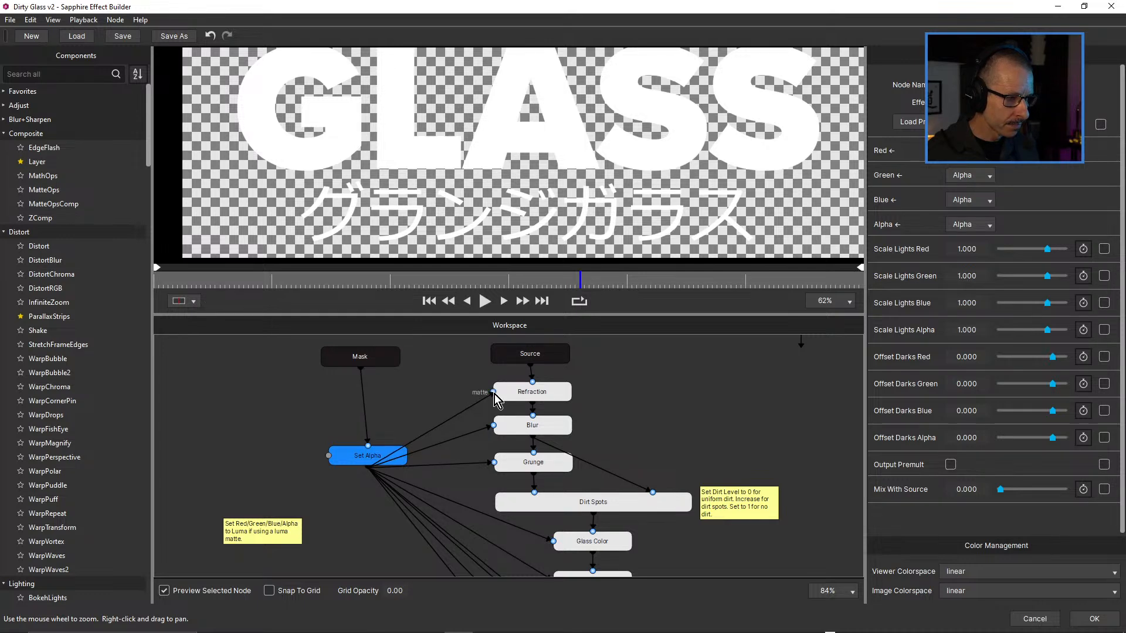
Move the yellow luma matte note up beside the Set Alpha node, and preview the Mask and Set Alpha nodes.
{"action": "left_click_drag", "start_coordinate": [349, 459], "coordinate": [351, 459]}
{"action": "left_click", "coordinate": [286, 522]}
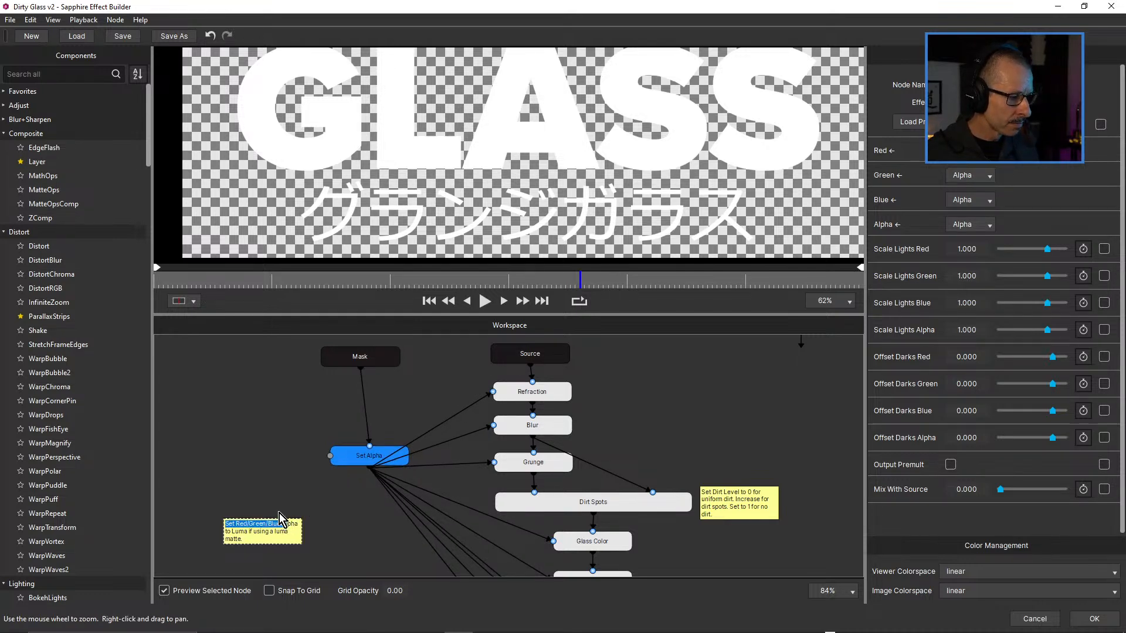
{"action": "left_click", "coordinate": [290, 526]}
{"action": "left_click_drag", "start_coordinate": [264, 525], "coordinate": [277, 448]}
{"action": "left_click", "coordinate": [349, 356]}
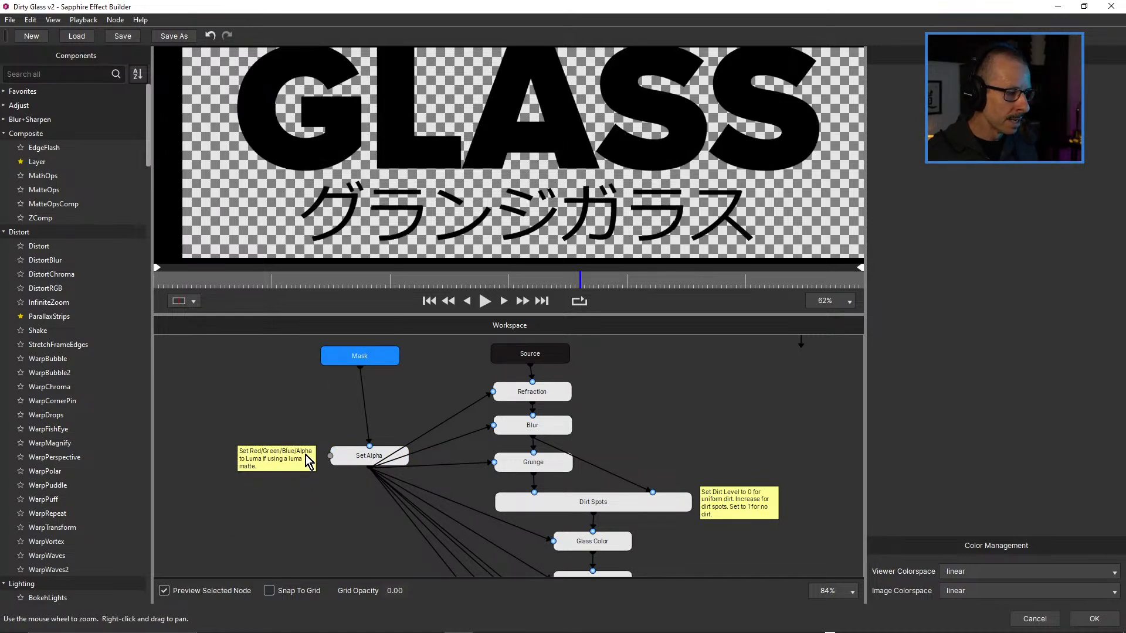
{"action": "left_click", "coordinate": [353, 452]}
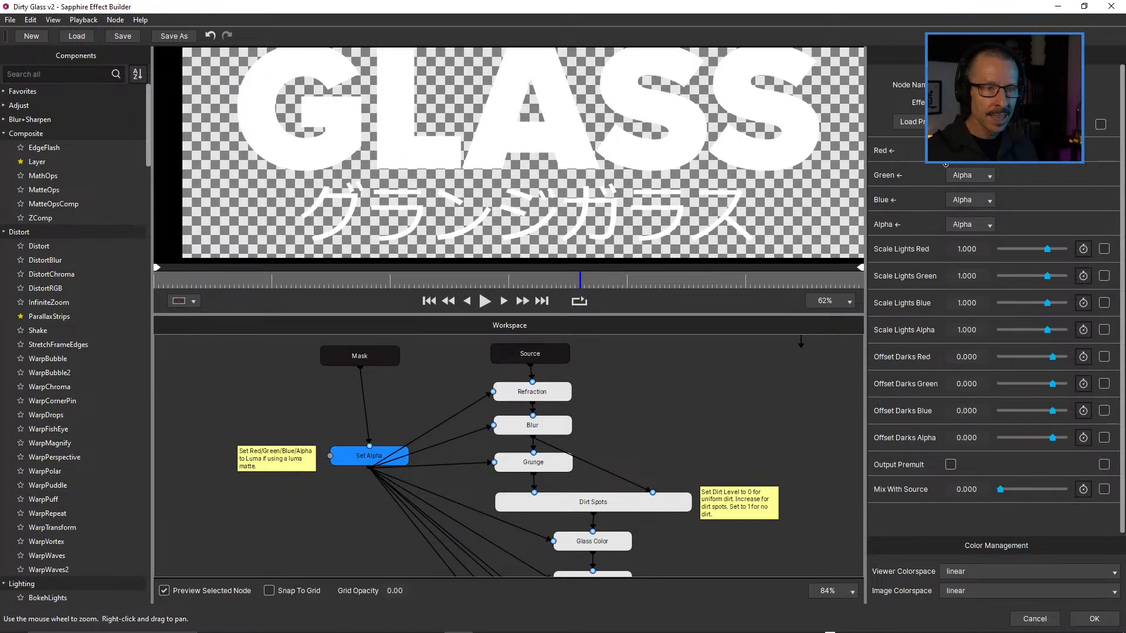
Set the Set Alpha node's Red, Green, Blue and Alpha channel sources to Luma.
{"action": "left_click", "coordinate": [970, 151]}
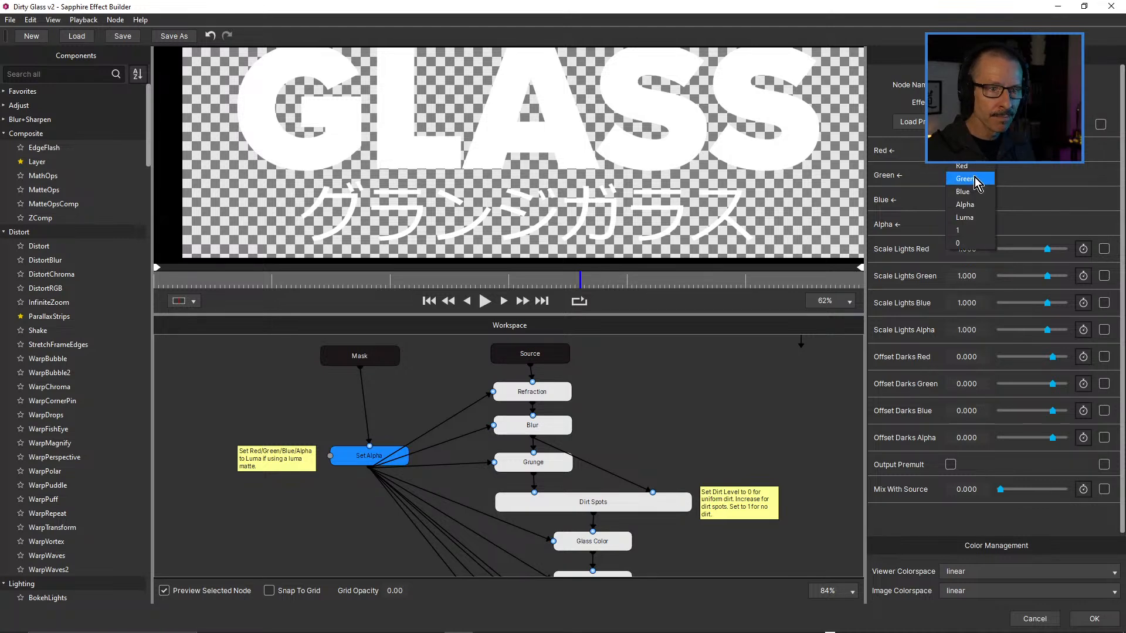
{"action": "left_click", "coordinate": [976, 218]}
{"action": "left_click", "coordinate": [980, 175]}
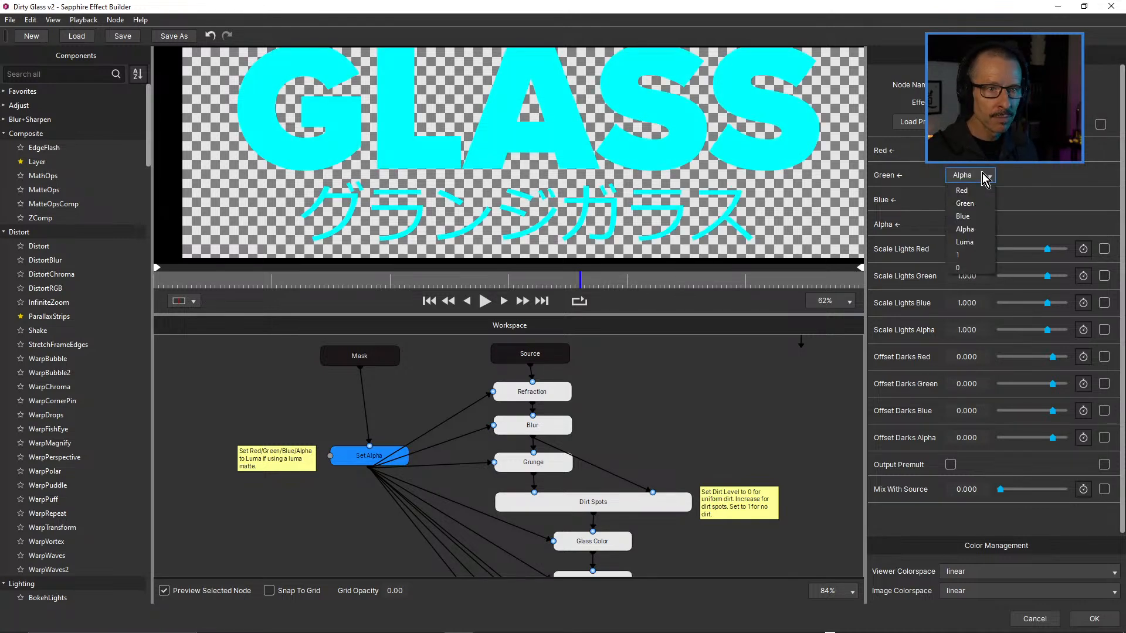
{"action": "left_click", "coordinate": [976, 241]}
{"action": "left_click", "coordinate": [979, 201]}
{"action": "left_click", "coordinate": [977, 265]}
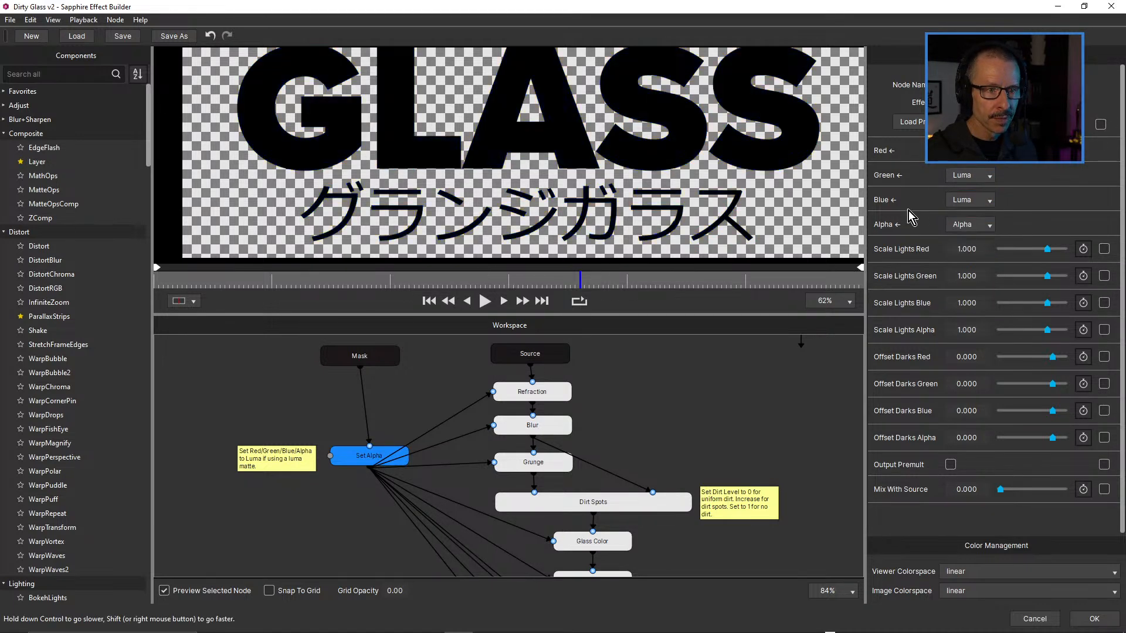
{"action": "left_click", "coordinate": [980, 224]}
{"action": "left_click", "coordinate": [978, 289]}
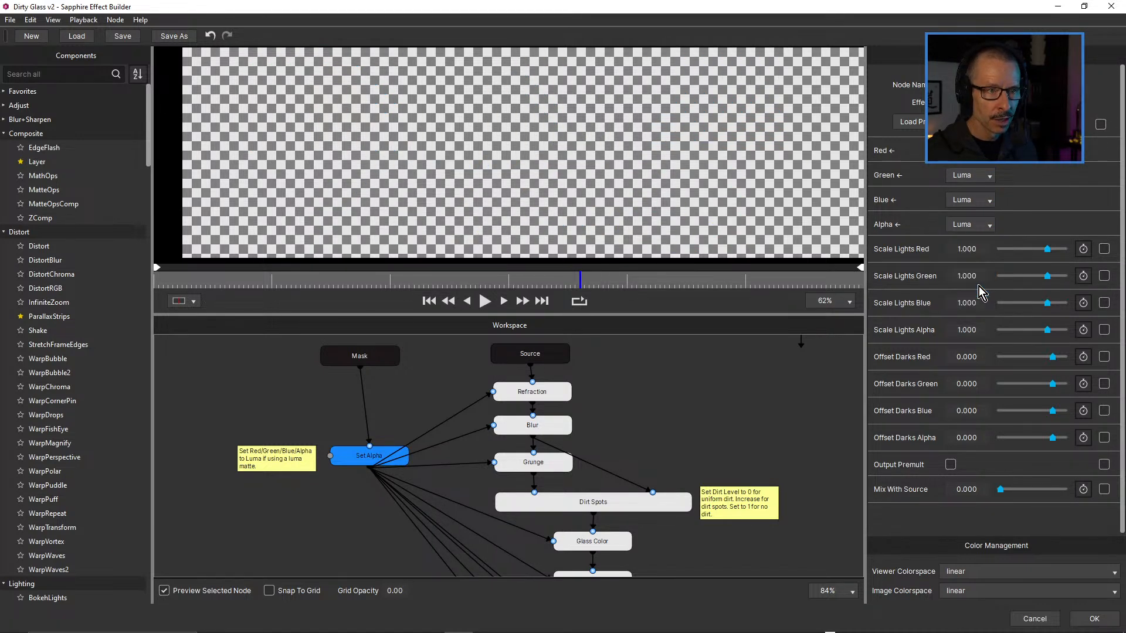
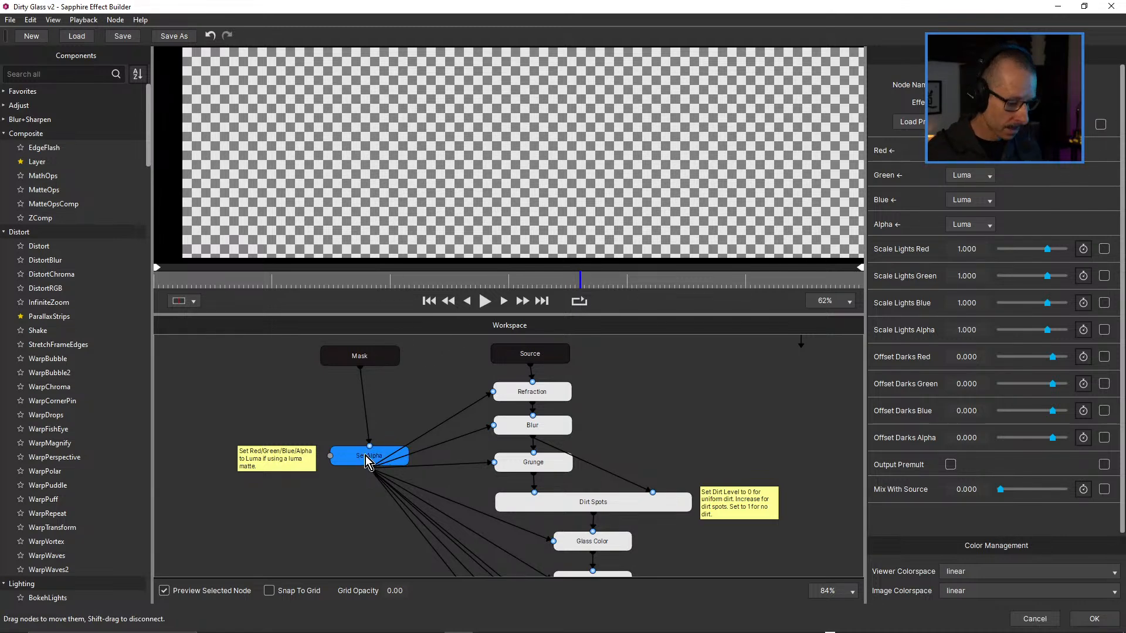
Delete the Set Alpha node so the Mask feeds the effect nodes directly, and set the Refraction node's Matte Use to Alpha.
{"action": "key", "text": "Delete"}
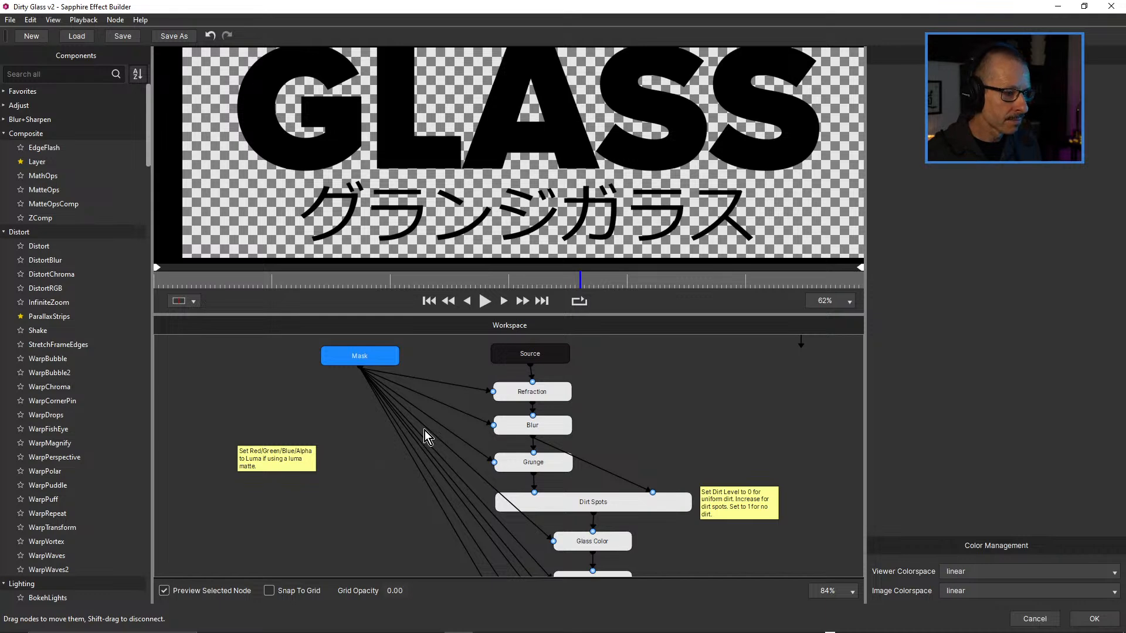
{"action": "left_click", "coordinate": [518, 391]}
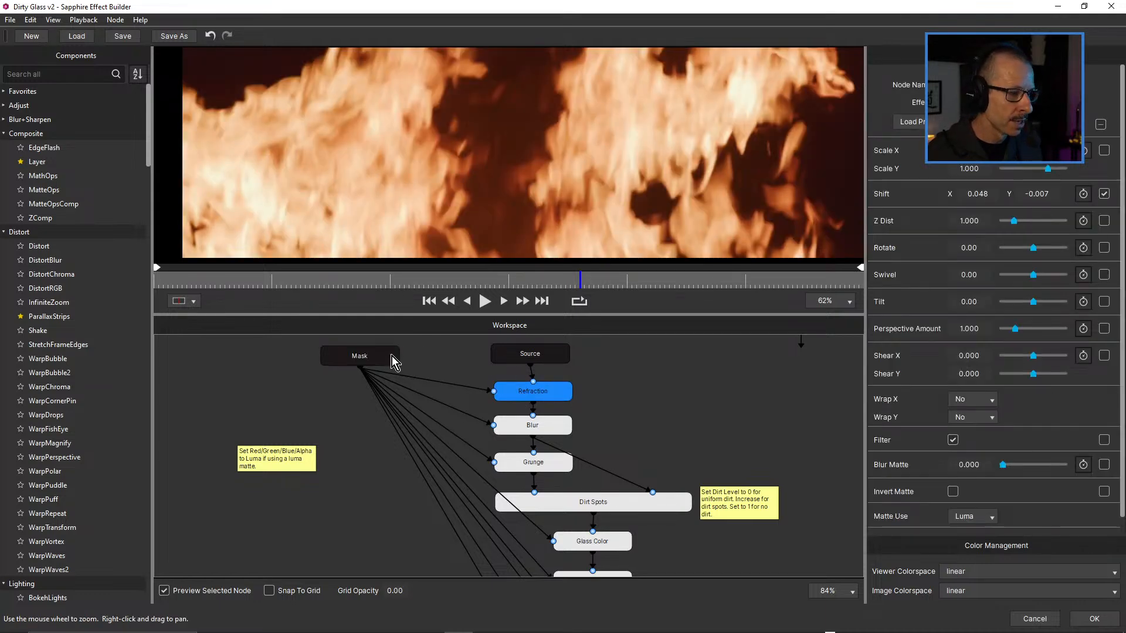
{"action": "left_click", "coordinate": [988, 518]}
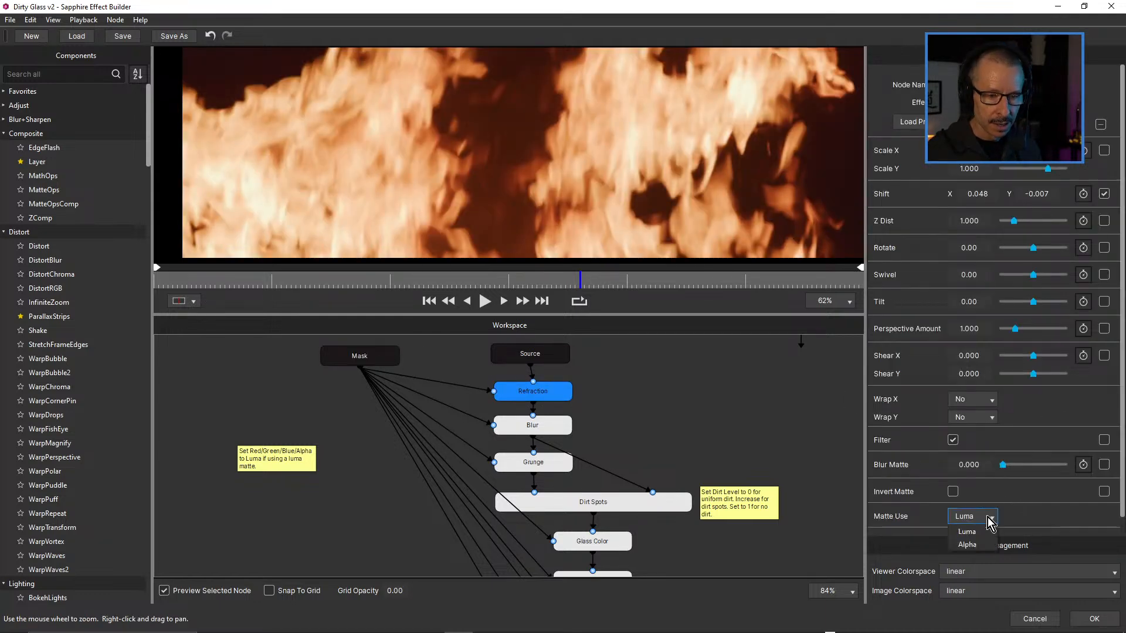
{"action": "left_click", "coordinate": [982, 540]}
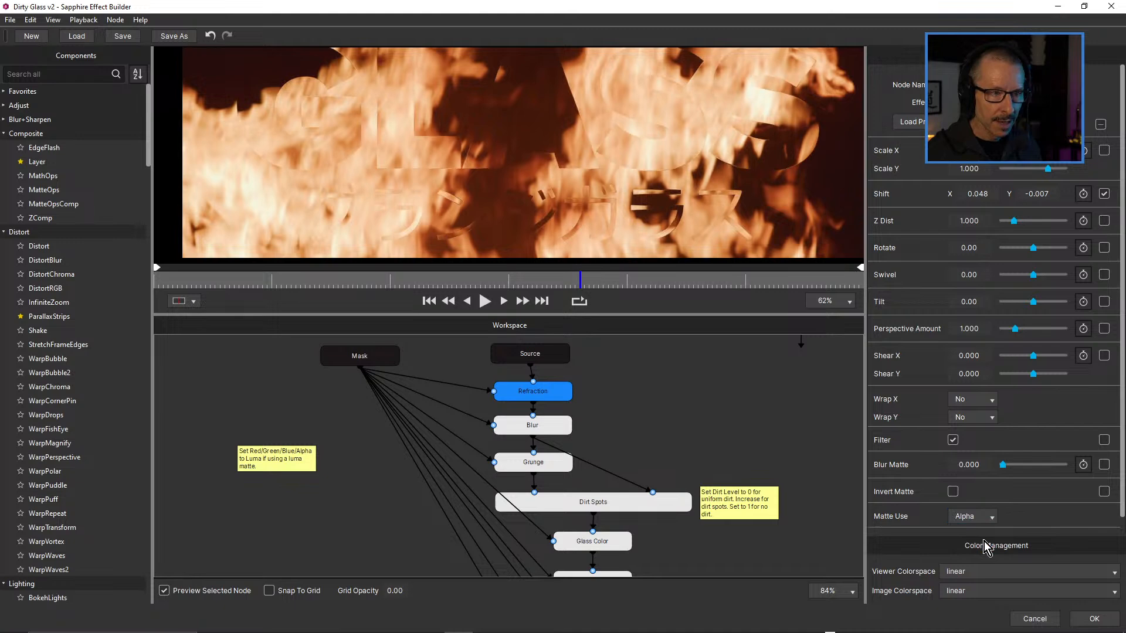
Set the Blur node's Matte Use to Alpha.
{"action": "left_click", "coordinate": [519, 428]}
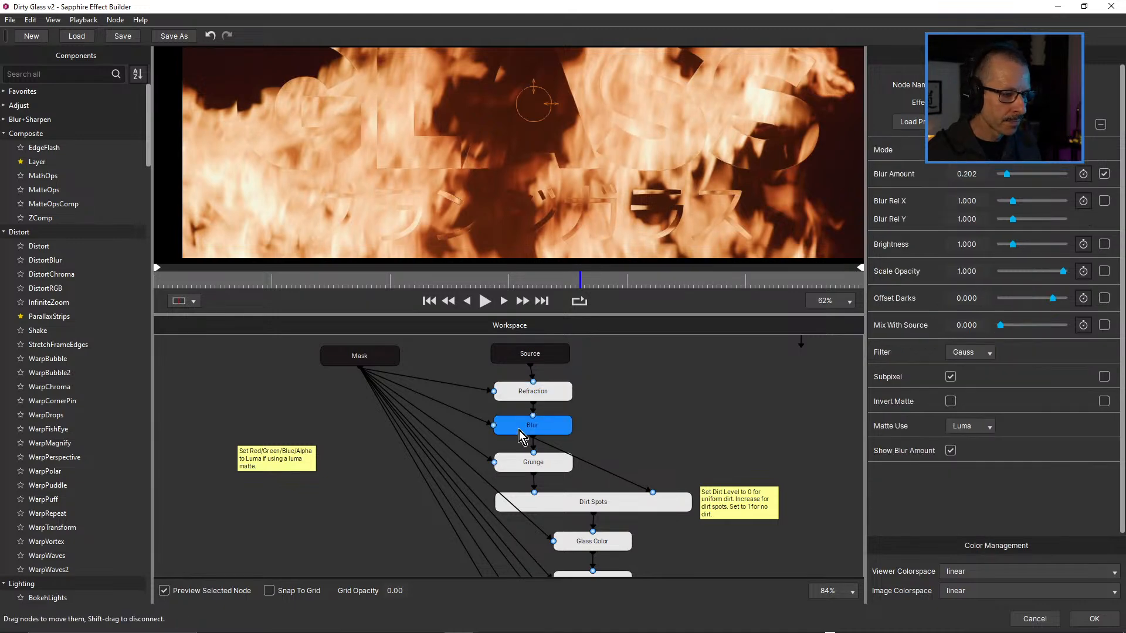
{"action": "left_click", "coordinate": [977, 427]}
{"action": "left_click", "coordinate": [975, 448]}
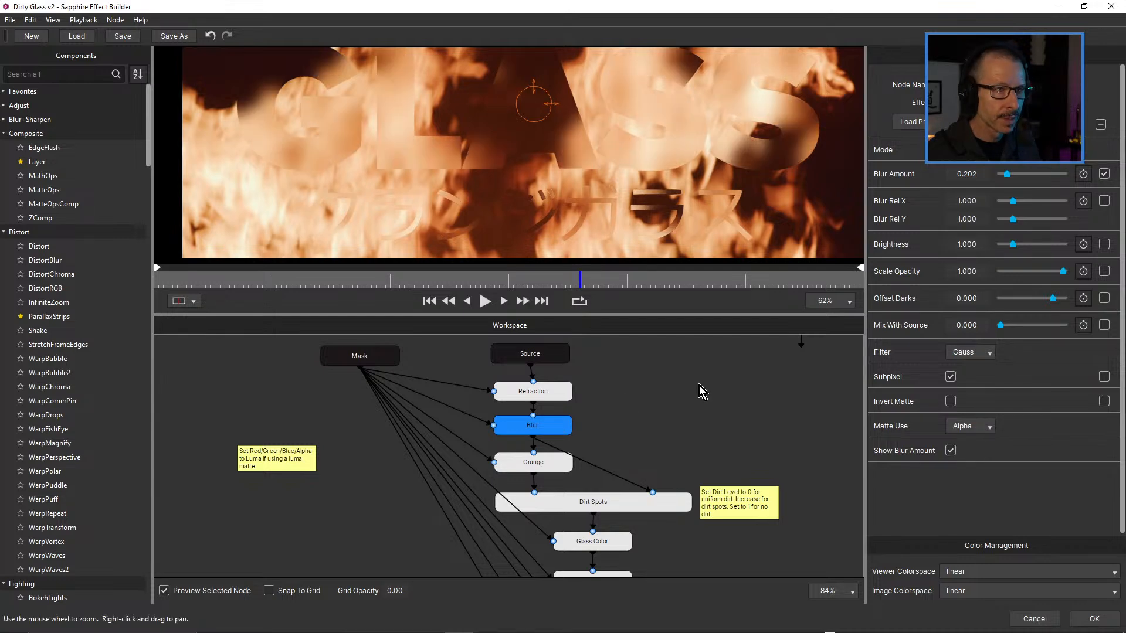
Check the Grunge node's Matte Use setting, and look through the Dirt Spots node's parameters.
{"action": "left_click", "coordinate": [554, 464]}
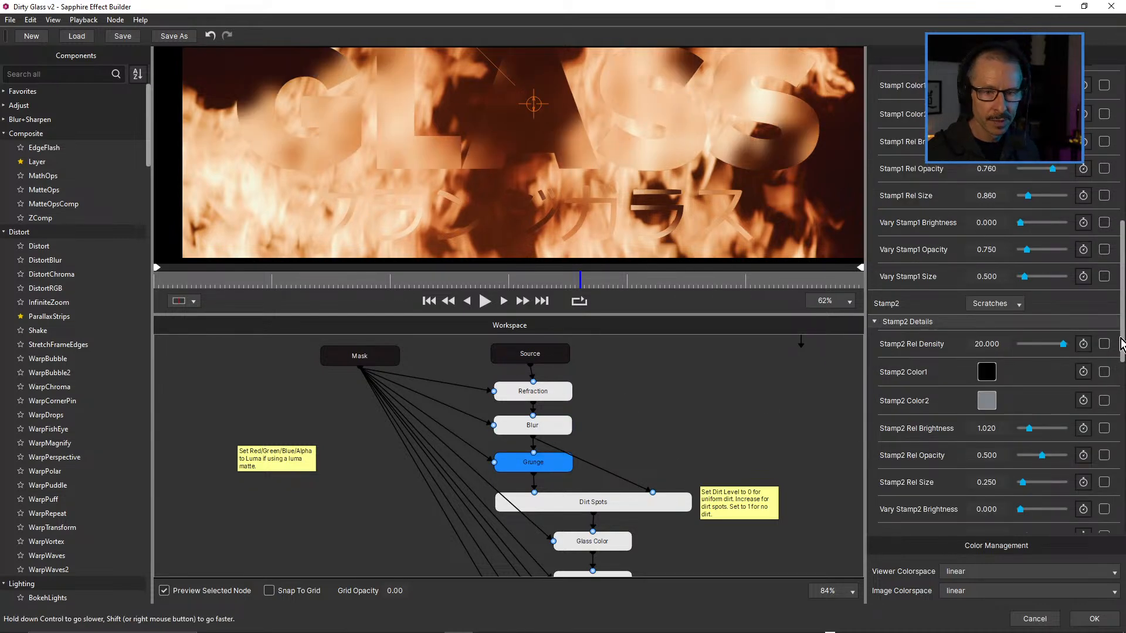
{"action": "scroll", "coordinate": [1123, 351], "scroll_direction": "down", "scroll_amount": 1}
{"action": "scroll", "coordinate": [1123, 351], "scroll_direction": "down", "scroll_amount": 5}
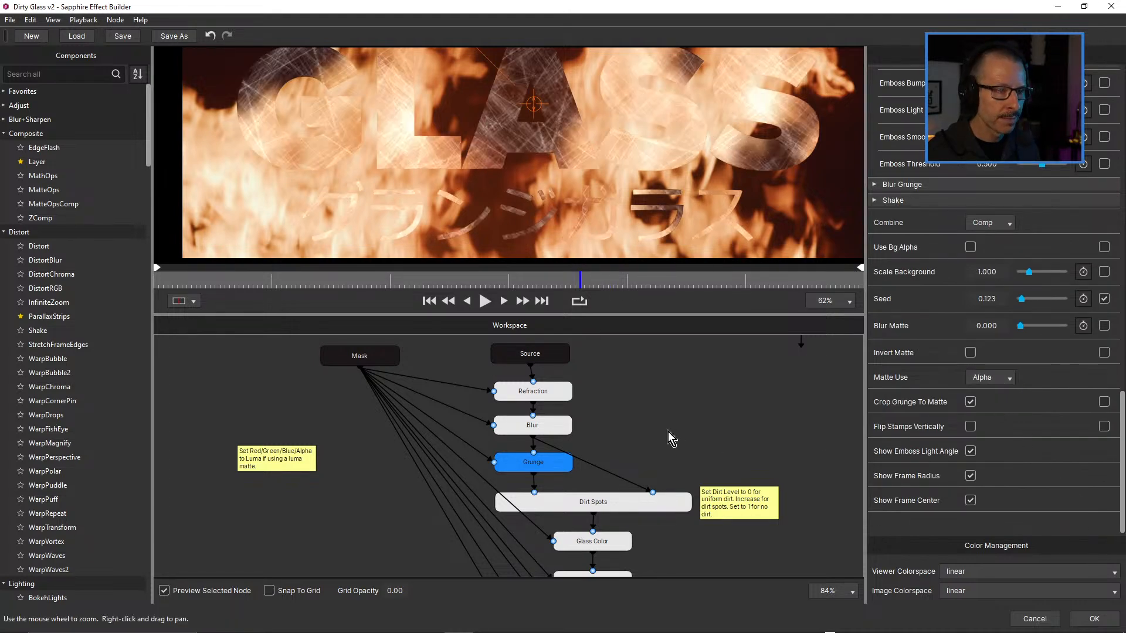
{"action": "left_click", "coordinate": [597, 506]}
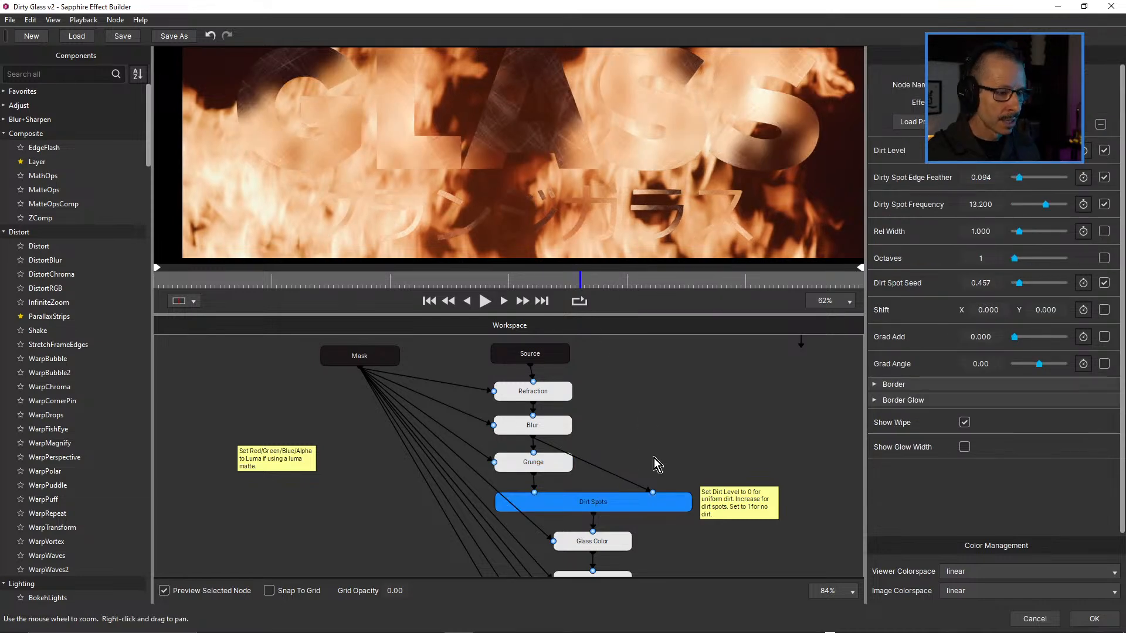
Select the Glass Color node below Dirt Spots and examine its Mask Use setting.
{"action": "left_click", "coordinate": [645, 432]}
{"action": "left_click_drag", "start_coordinate": [638, 424], "coordinate": [634, 359]}
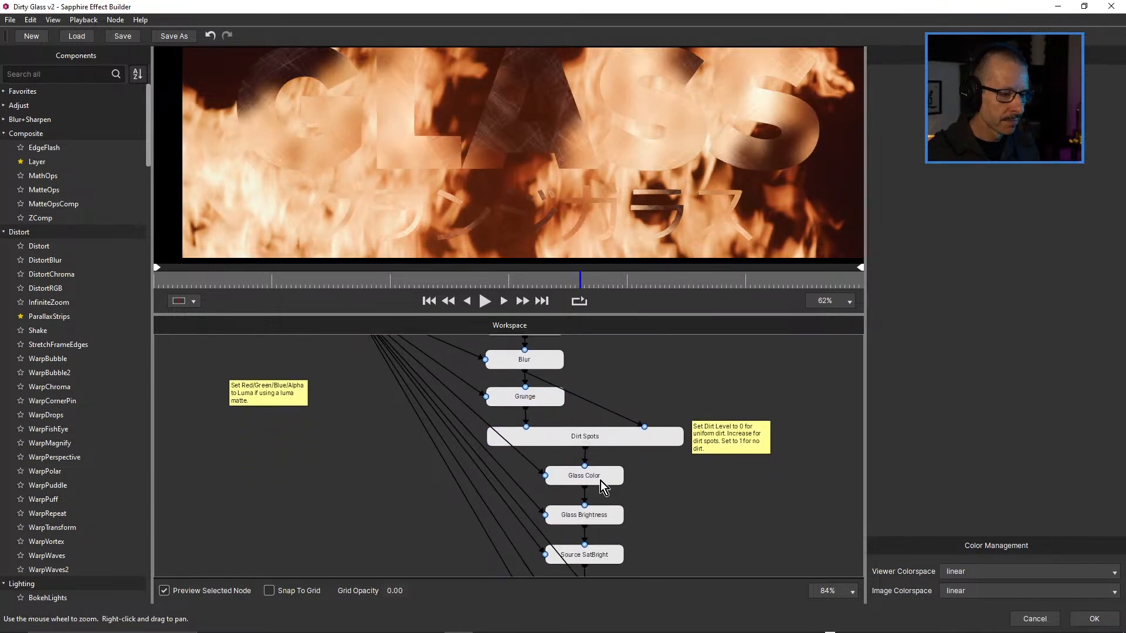
{"action": "left_click", "coordinate": [601, 479]}
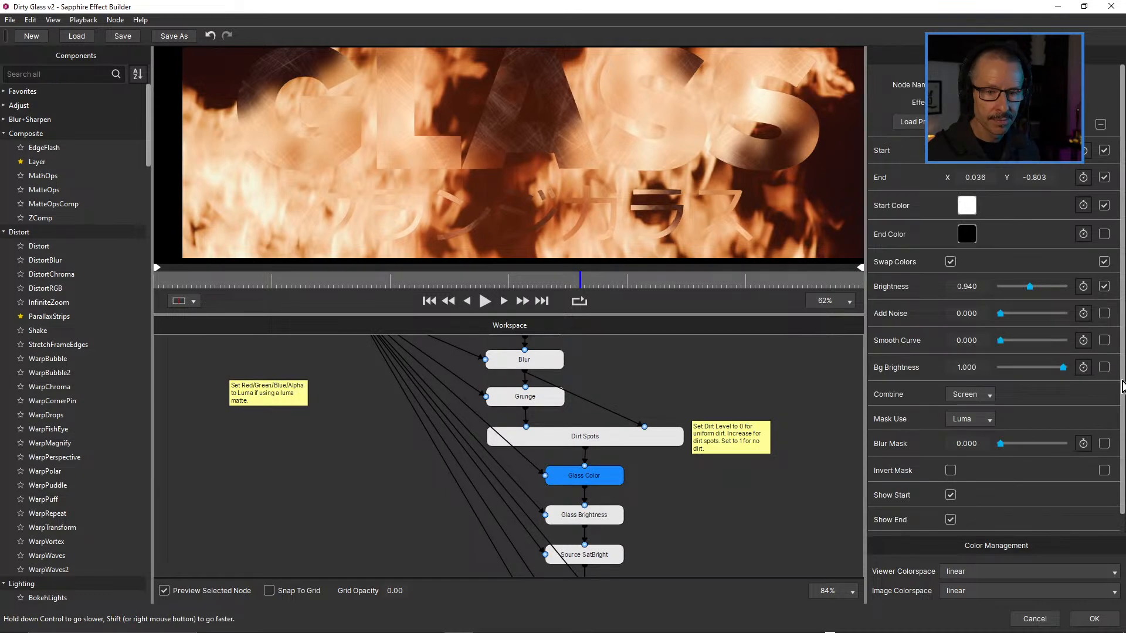
Set Mask Use to Alpha on the Glass Color and Glass Brightness nodes.
{"action": "left_click", "coordinate": [977, 418]}
{"action": "left_click", "coordinate": [968, 449]}
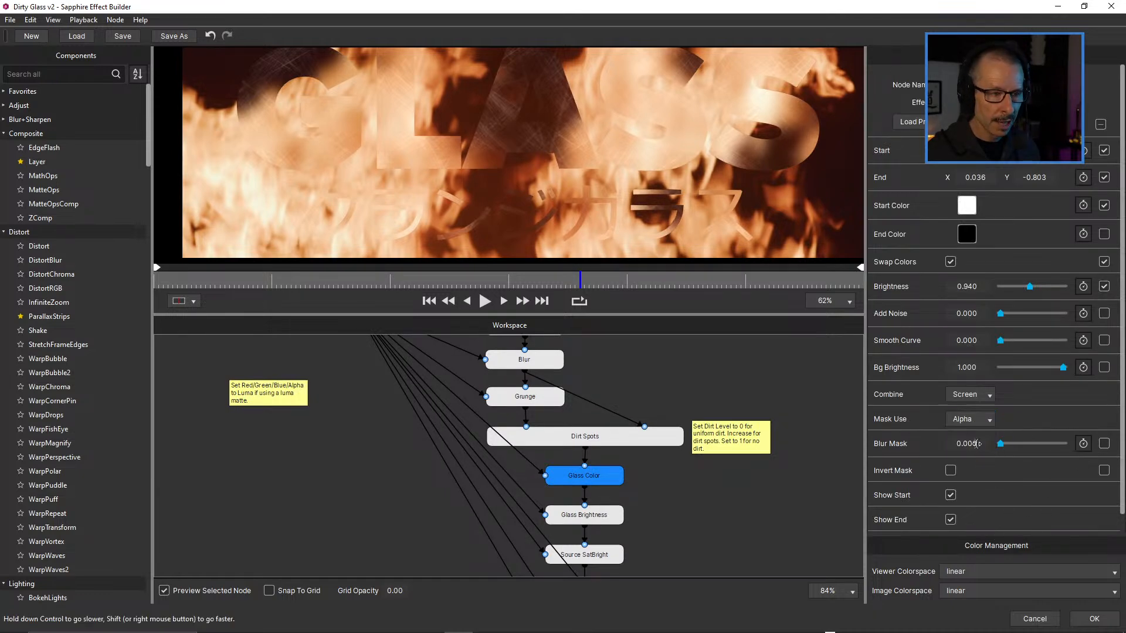
{"action": "left_click", "coordinate": [605, 519]}
{"action": "left_click", "coordinate": [990, 306]}
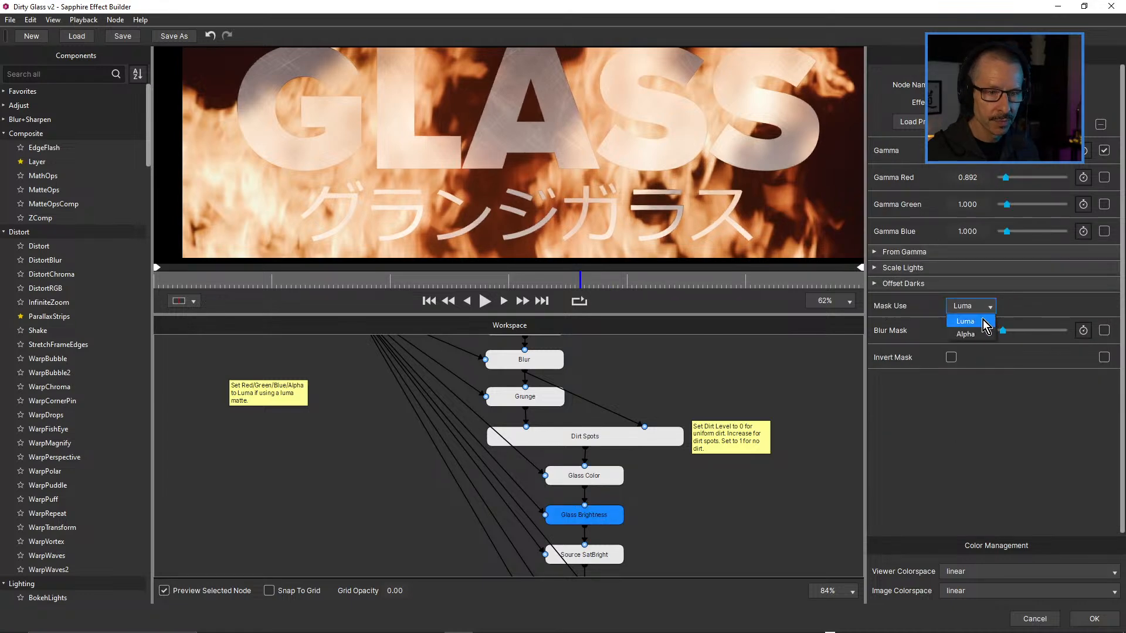
{"action": "left_click", "coordinate": [980, 334]}
Set Mask Use to Alpha on the Source SatBright node.
{"action": "left_click_drag", "start_coordinate": [660, 509], "coordinate": [630, 405]}
{"action": "left_click", "coordinate": [579, 455]}
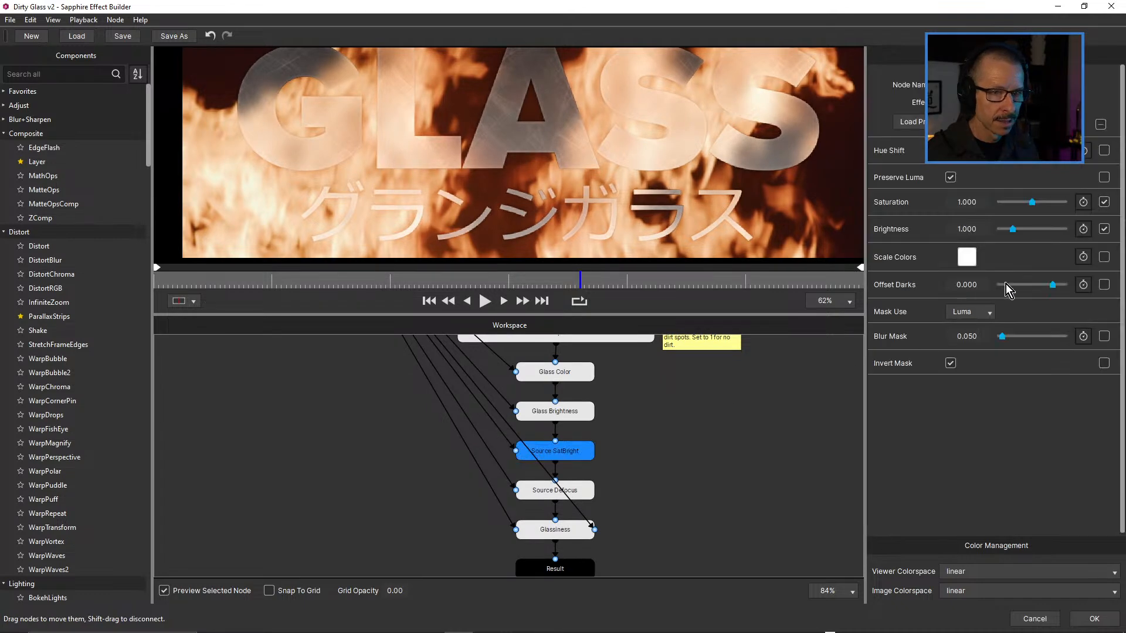
{"action": "left_click", "coordinate": [981, 313]}
{"action": "left_click", "coordinate": [981, 339]}
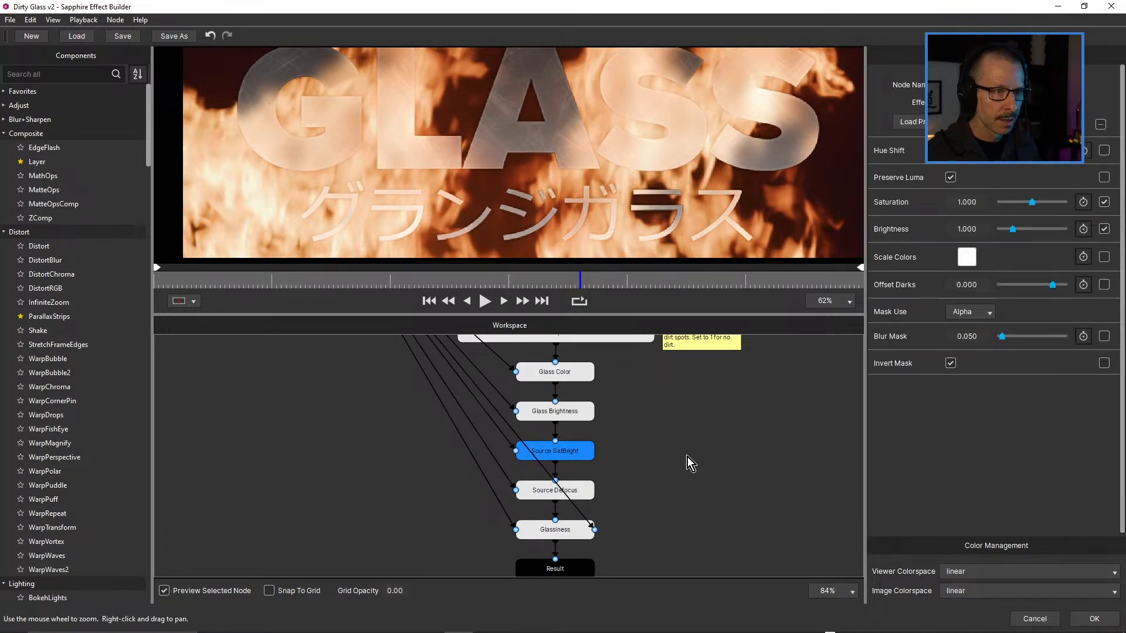
Set Mask Use to Alpha on the Source Defocus node.
{"action": "left_click", "coordinate": [583, 495]}
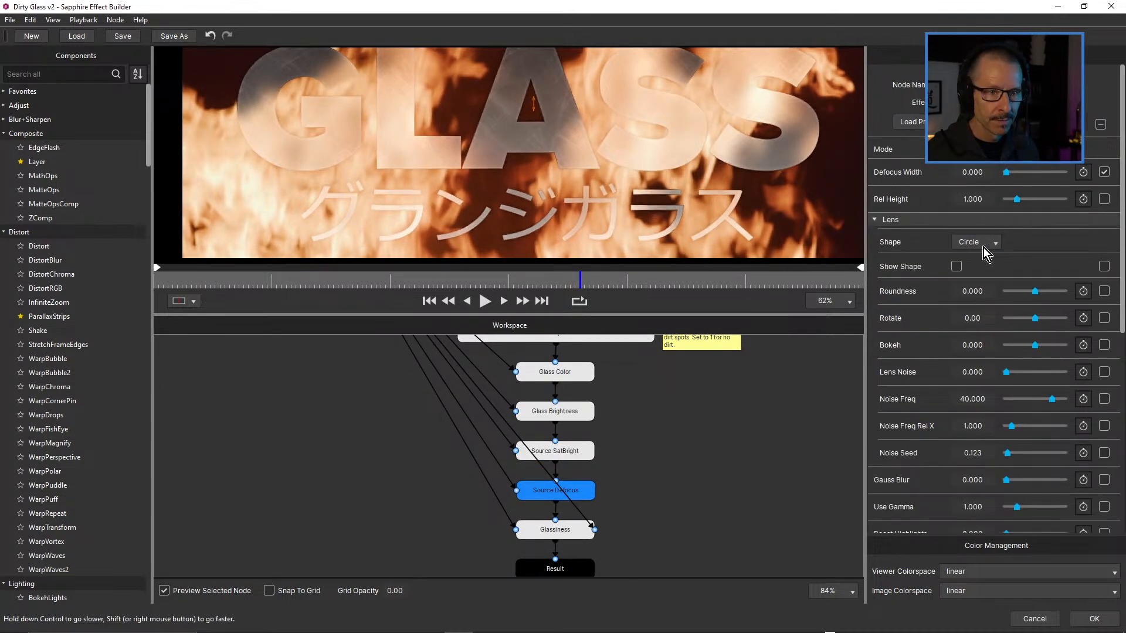
{"action": "scroll", "coordinate": [1054, 358], "scroll_direction": "down", "scroll_amount": 4}
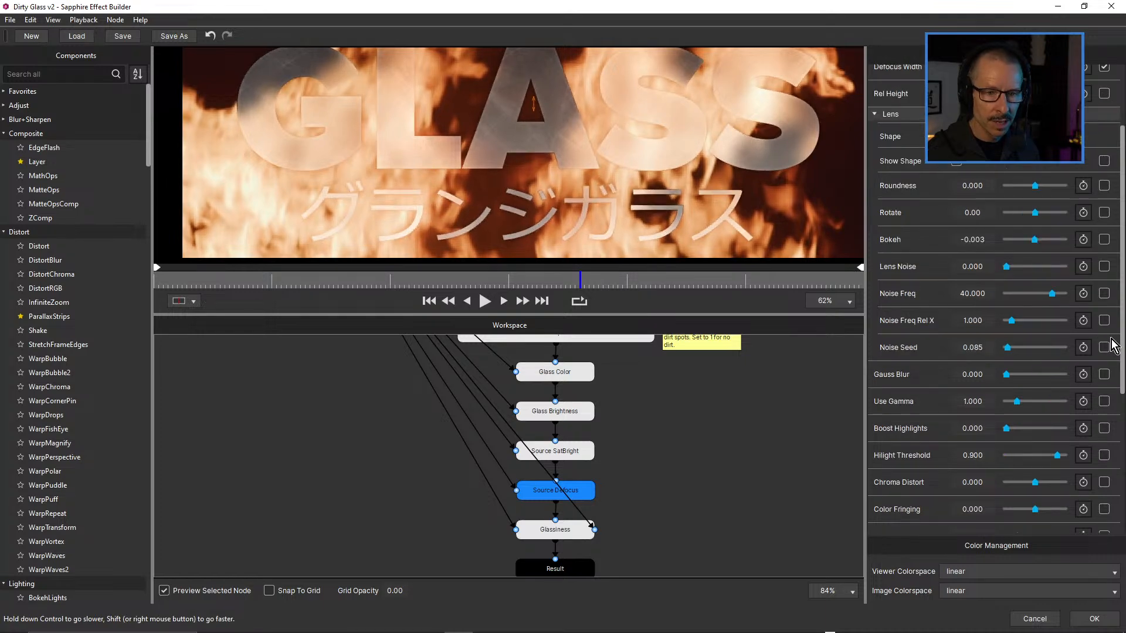
{"action": "left_click_drag", "start_coordinate": [1122, 354], "coordinate": [1123, 507]}
{"action": "left_click", "coordinate": [972, 425]}
{"action": "left_click", "coordinate": [972, 450]}
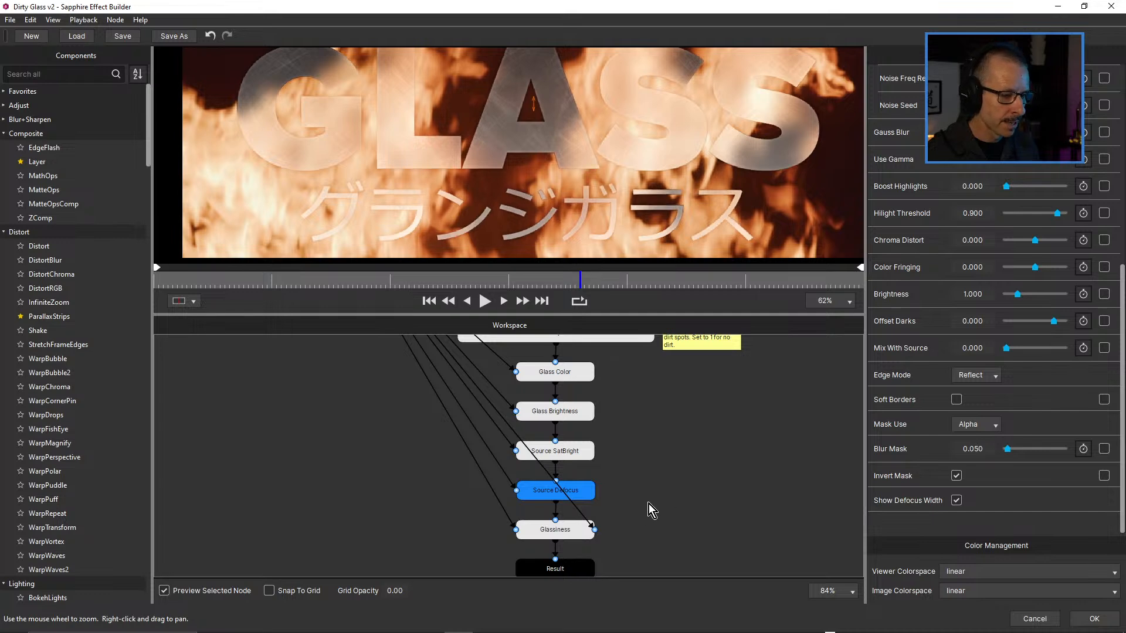
Check the Mask Use setting on the Source SatBright and Source Defocus nodes.
{"action": "left_click", "coordinate": [646, 476]}
{"action": "left_click_drag", "start_coordinate": [647, 477], "coordinate": [668, 487]}
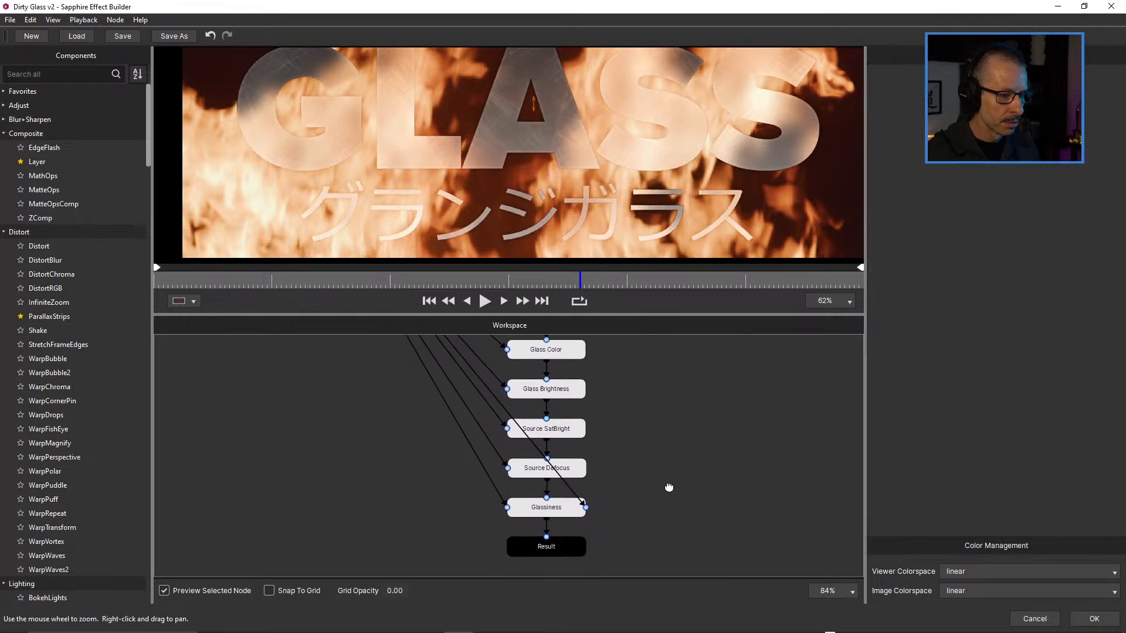
{"action": "left_click", "coordinate": [565, 431]}
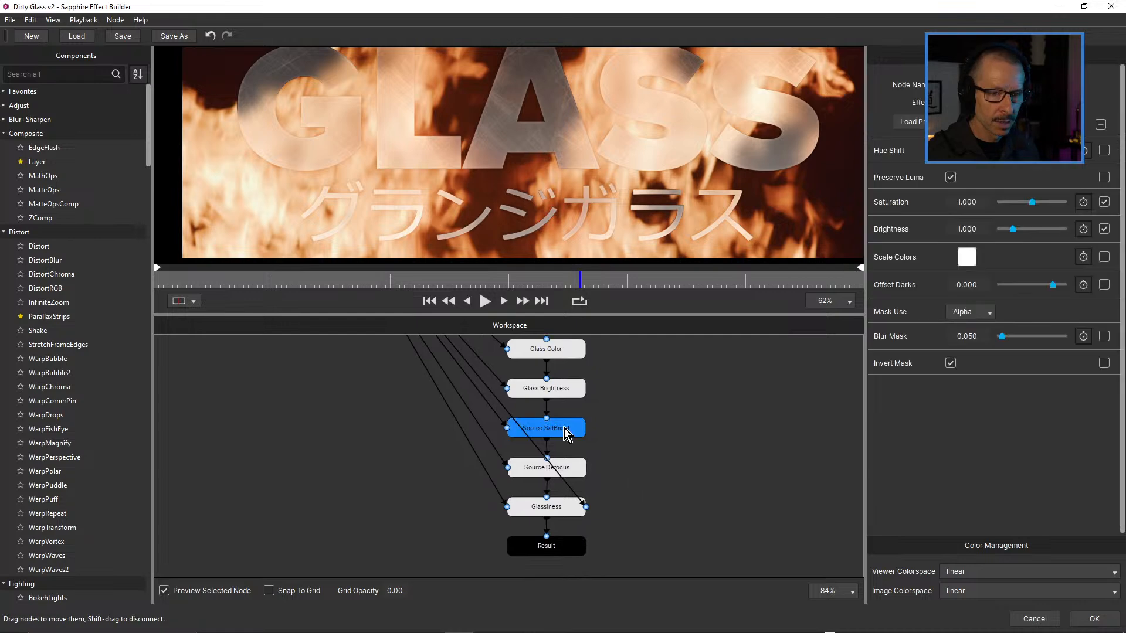
{"action": "left_click", "coordinate": [572, 470]}
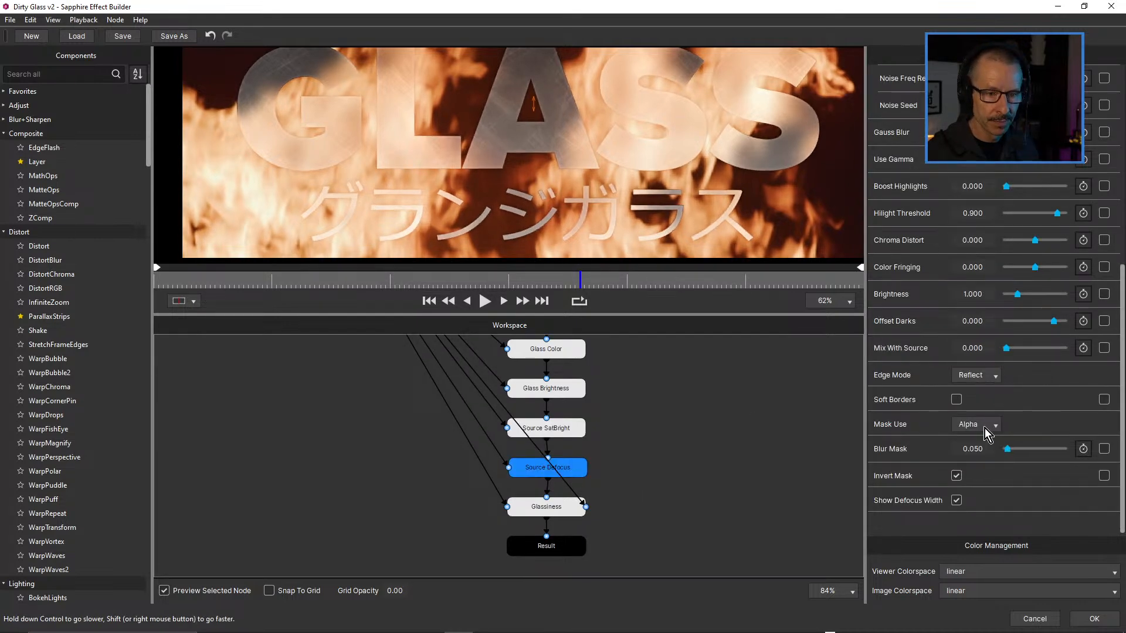
Disconnect the Mask node from the Glassiness node's Lens input and connect it there again.
{"action": "left_click", "coordinate": [558, 508]}
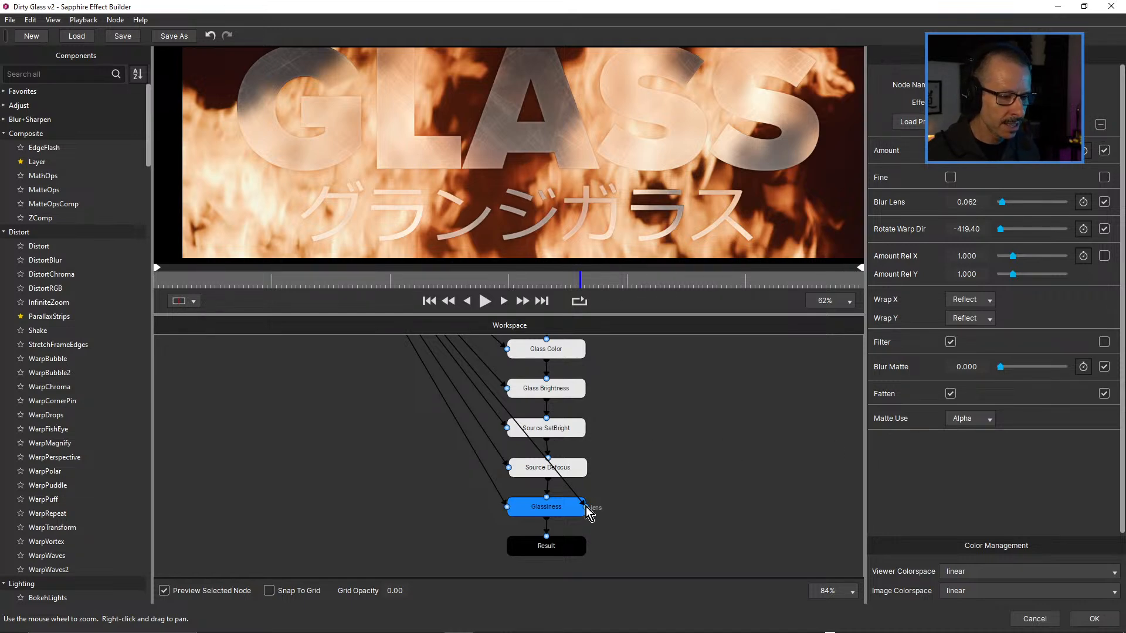
{"action": "left_click_drag", "start_coordinate": [588, 513], "coordinate": [585, 509]}
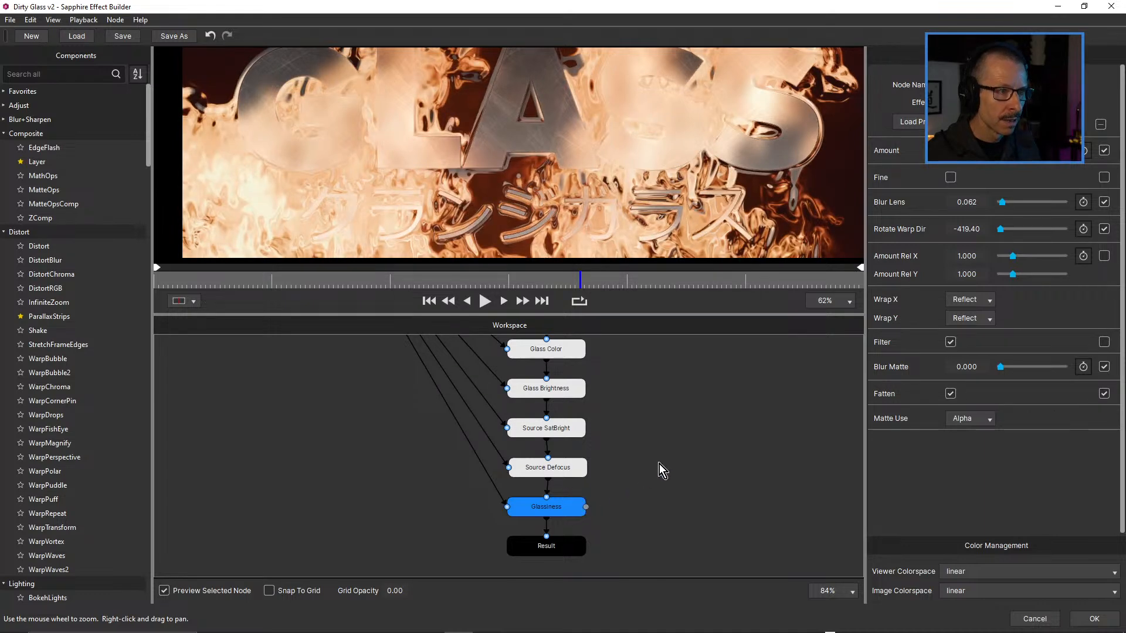
{"action": "scroll", "coordinate": [650, 445], "scroll_direction": "down", "scroll_amount": 2}
{"action": "left_click_drag", "start_coordinate": [660, 412], "coordinate": [671, 488]}
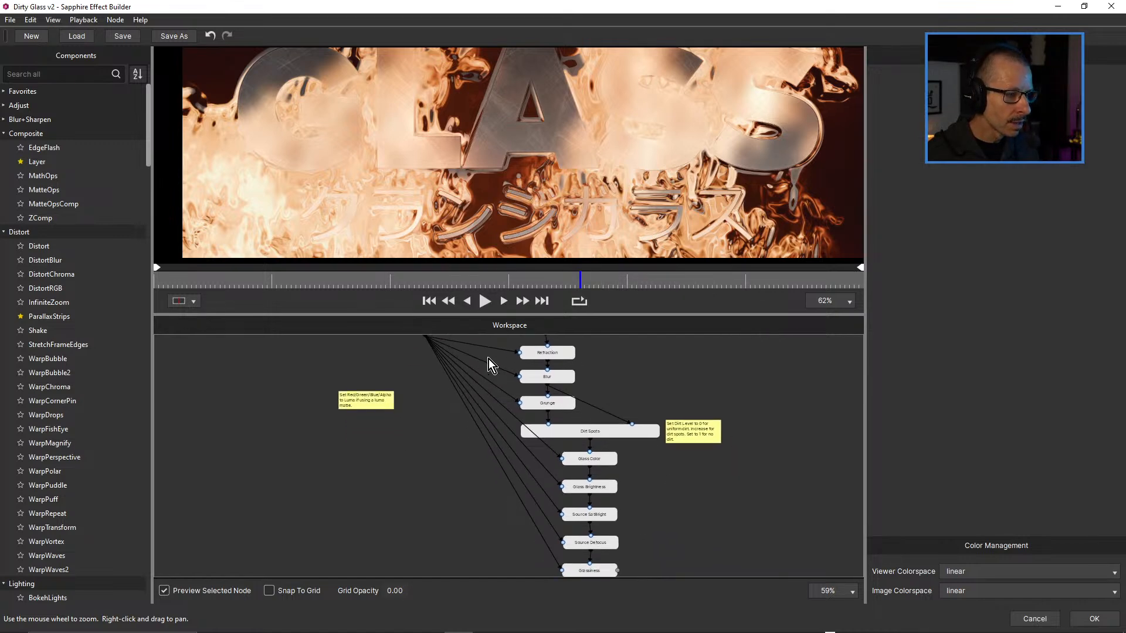
{"action": "scroll", "coordinate": [431, 400], "scroll_direction": "down", "scroll_amount": 1}
{"action": "left_click_drag", "start_coordinate": [431, 345], "coordinate": [422, 431]}
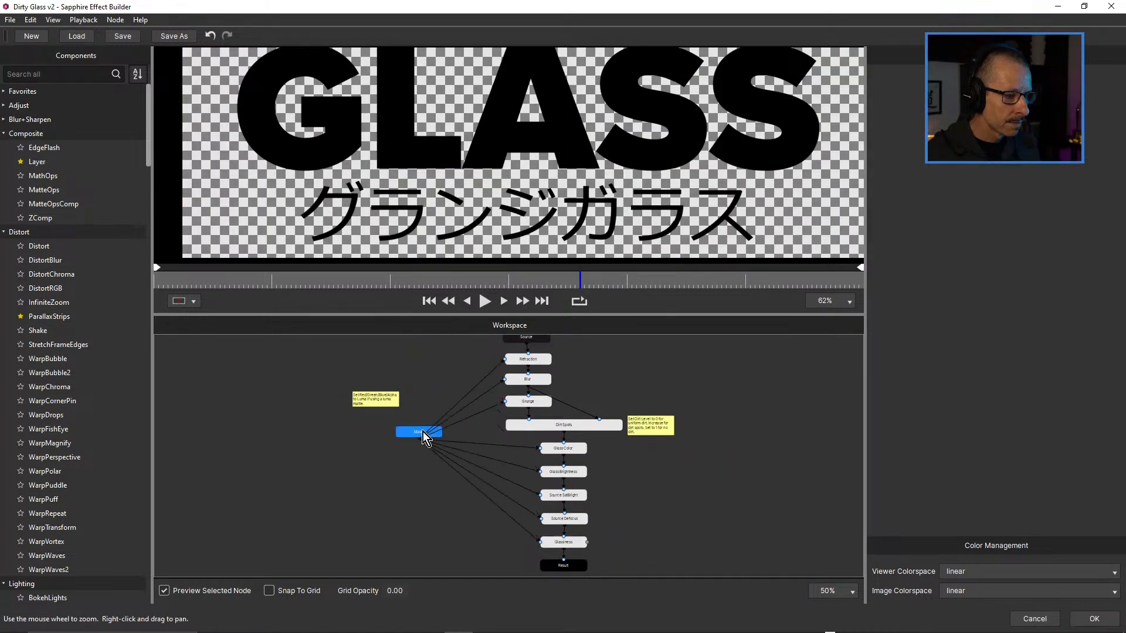
{"action": "scroll", "coordinate": [515, 462], "scroll_direction": "up", "scroll_amount": 1}
{"action": "left_click_drag", "start_coordinate": [644, 490], "coordinate": [655, 434]}
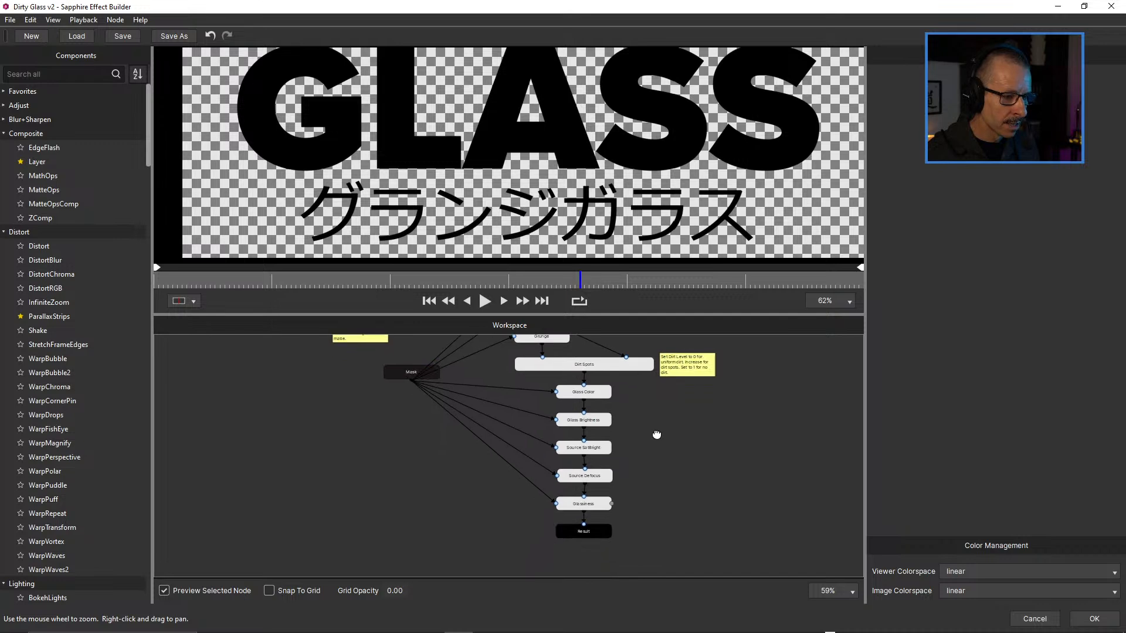
{"action": "left_click", "coordinate": [410, 372]}
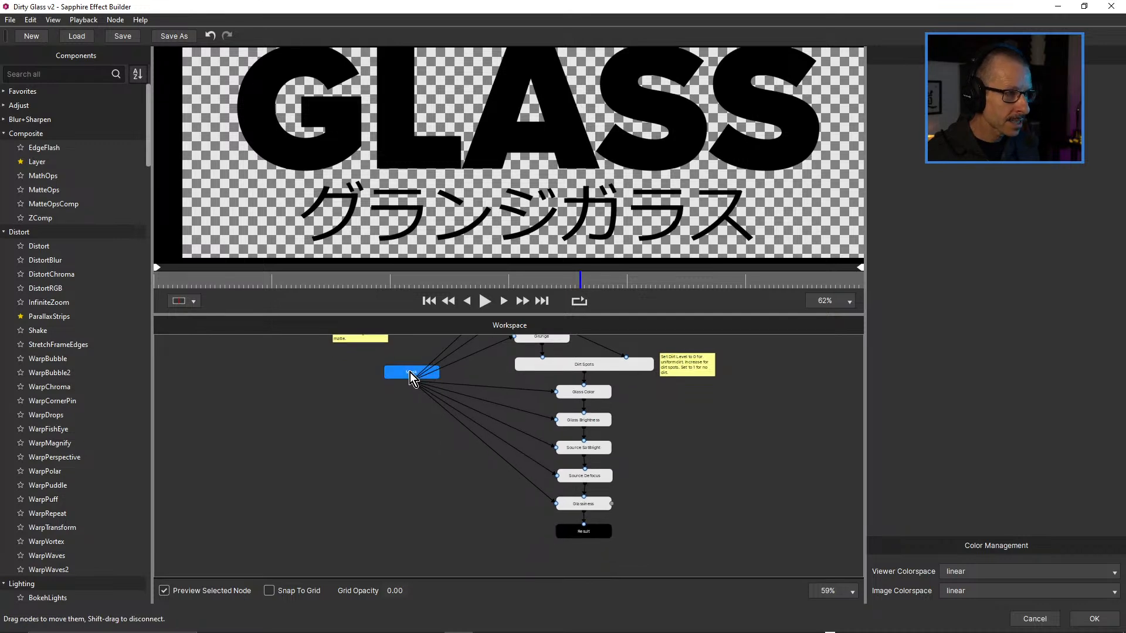
{"action": "left_click_drag", "start_coordinate": [412, 382], "coordinate": [612, 504]}
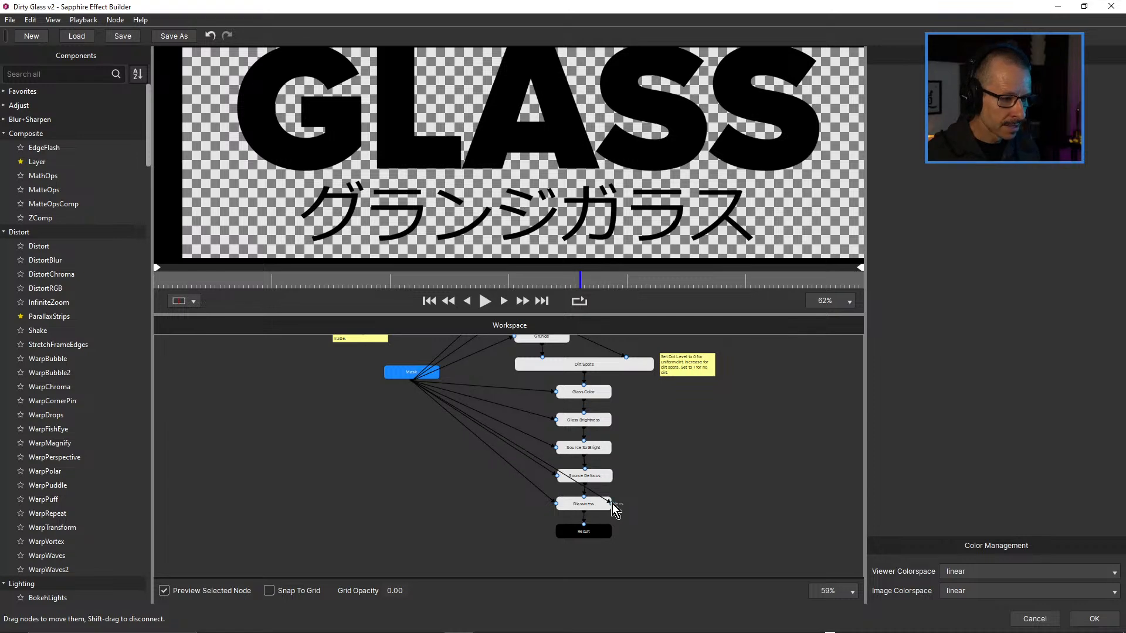
Set Matte Use to Alpha on the Glassiness node.
{"action": "left_click", "coordinate": [596, 506]}
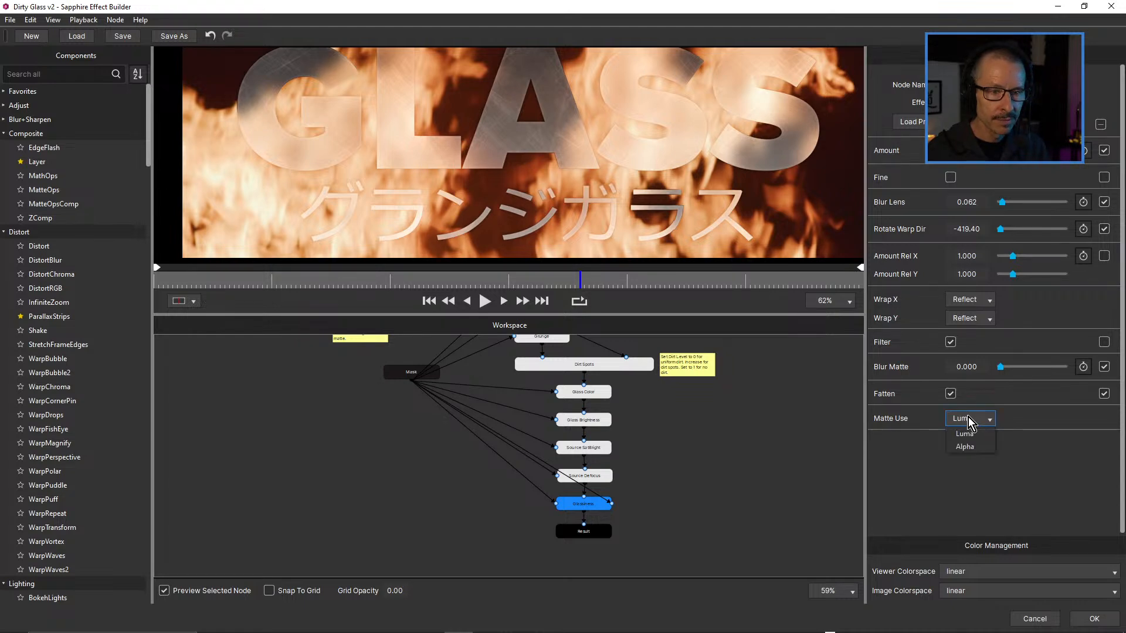
{"action": "left_click", "coordinate": [973, 447]}
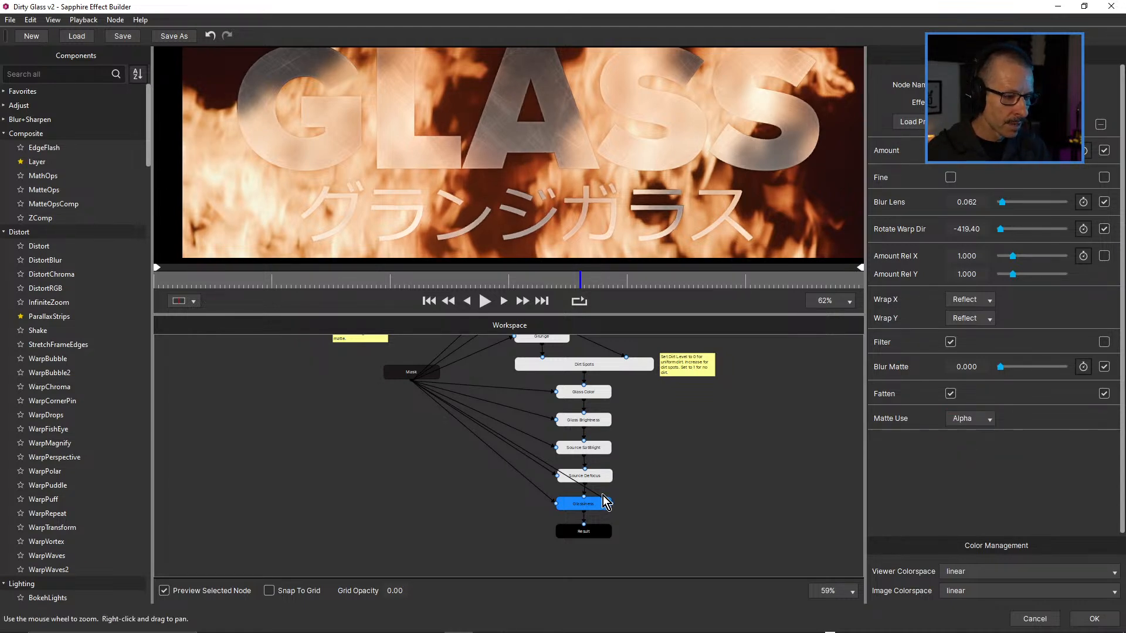
Detach Mask from Glassiness's Lens input and add a SetAlpha node below the Mask node, fed by Mask.
{"action": "left_click_drag", "start_coordinate": [600, 498], "coordinate": [600, 498]}
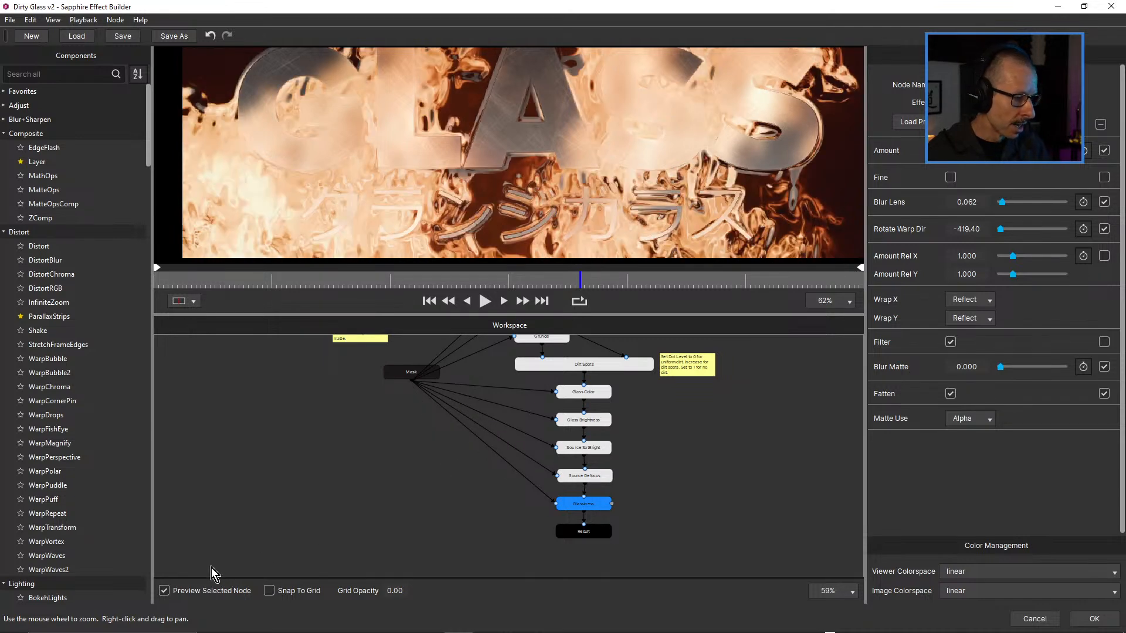
{"action": "left_click", "coordinate": [58, 73]}
{"action": "type", "text": "set"}
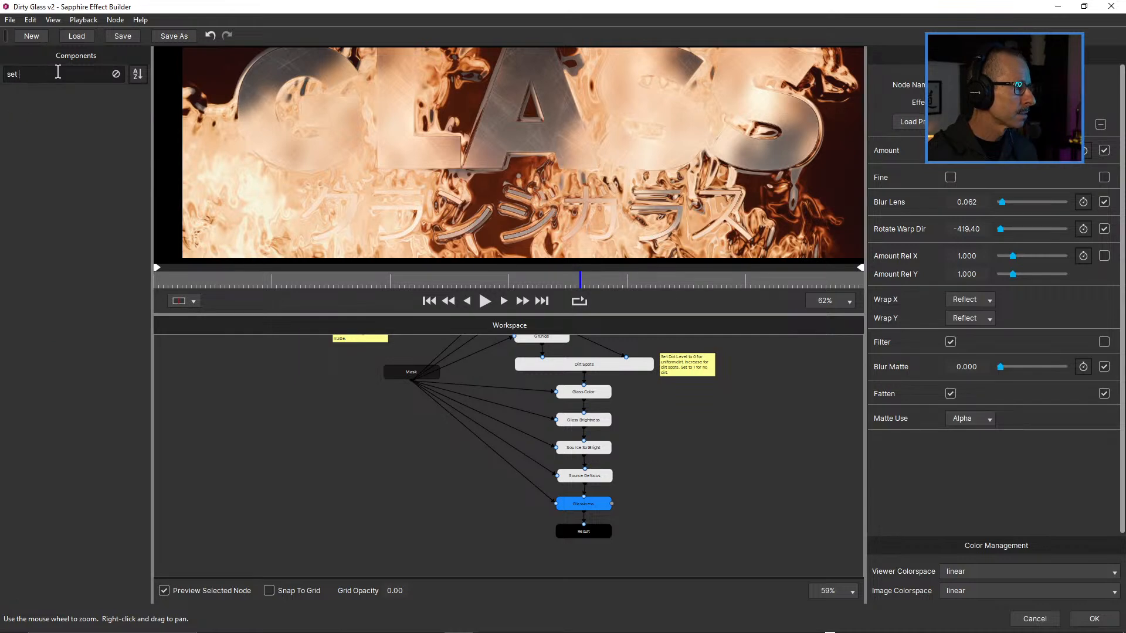
{"action": "left_click_drag", "start_coordinate": [39, 106], "coordinate": [452, 496]}
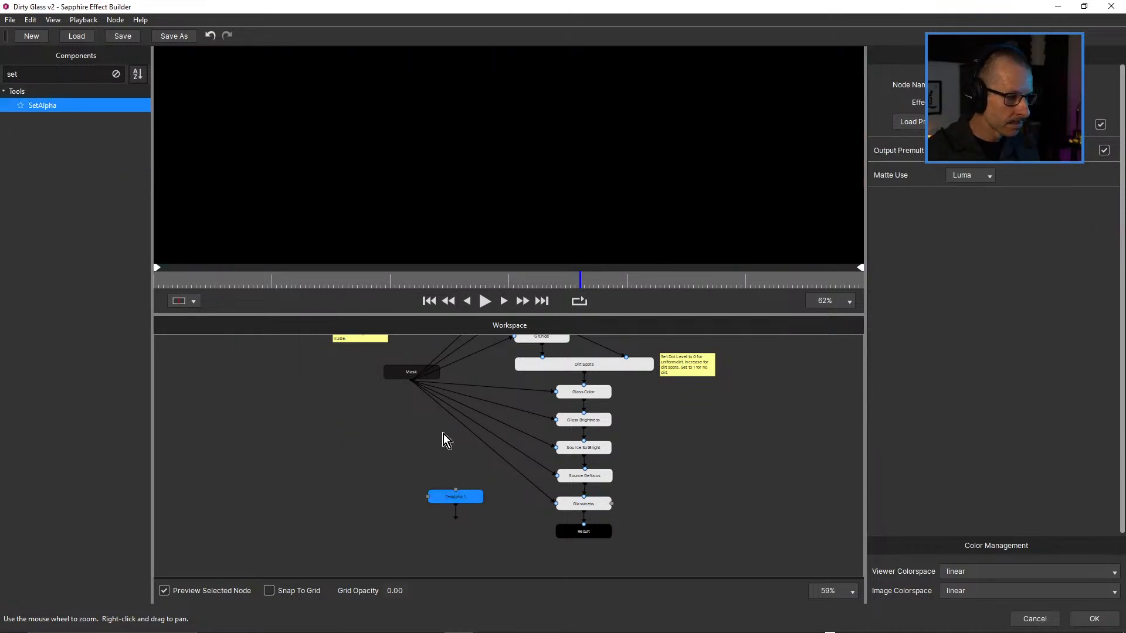
{"action": "left_click_drag", "start_coordinate": [412, 382], "coordinate": [455, 491]}
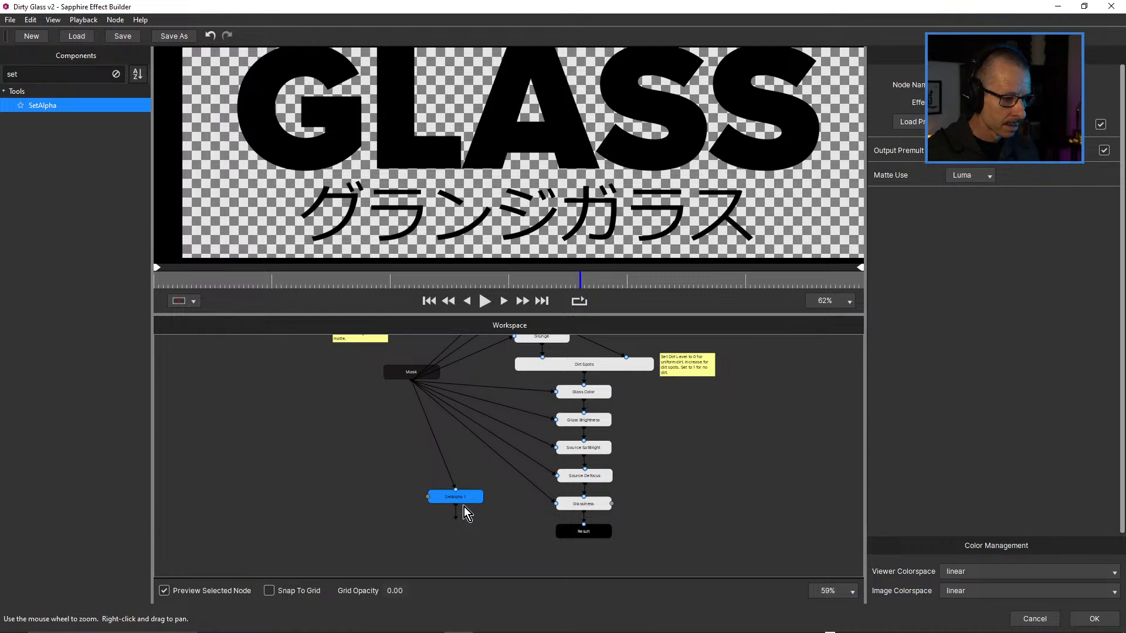
{"action": "left_click_drag", "start_coordinate": [469, 498], "coordinate": [481, 498]}
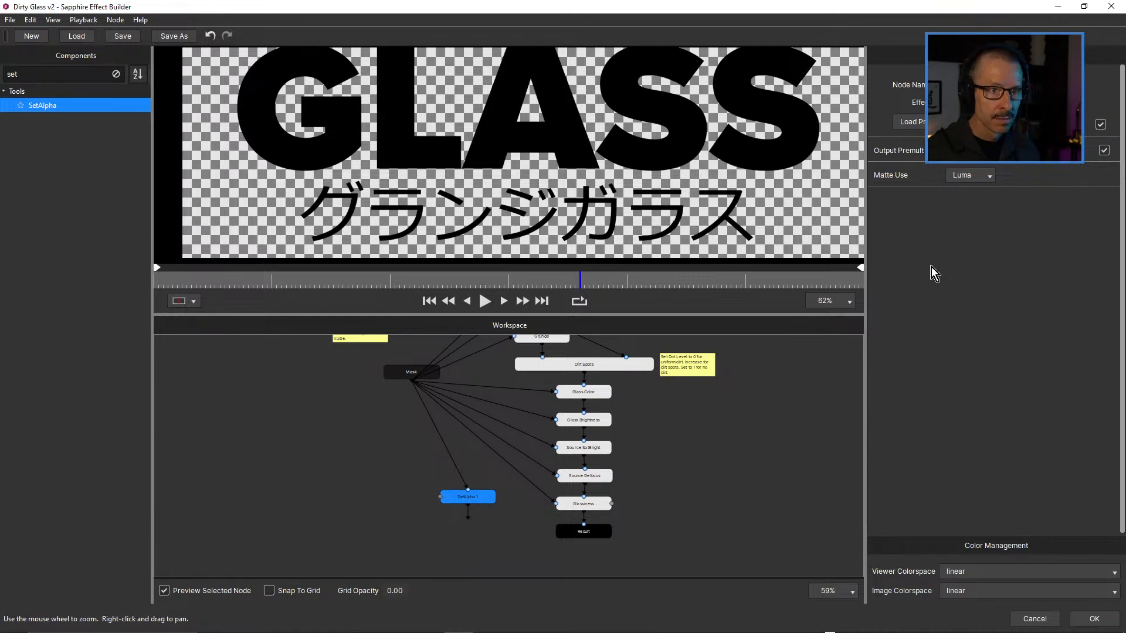
Try feeding the SetAlpha node's output into the Lens input of the Glassiness node.
{"action": "left_click", "coordinate": [966, 177]}
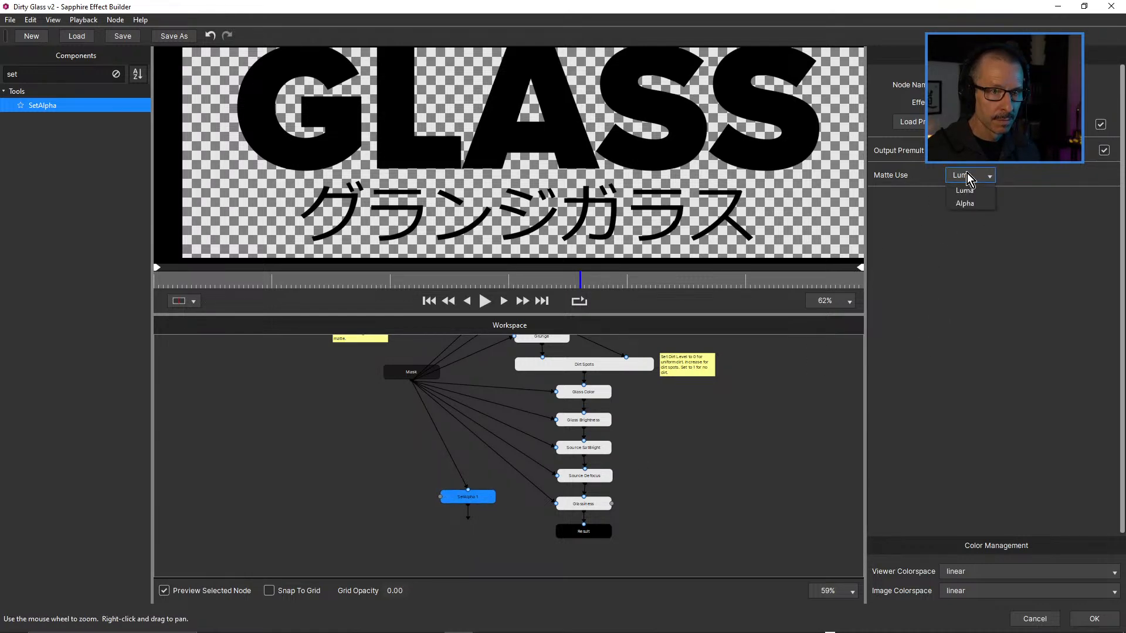
{"action": "left_click", "coordinate": [443, 486]}
{"action": "left_click", "coordinate": [450, 493]}
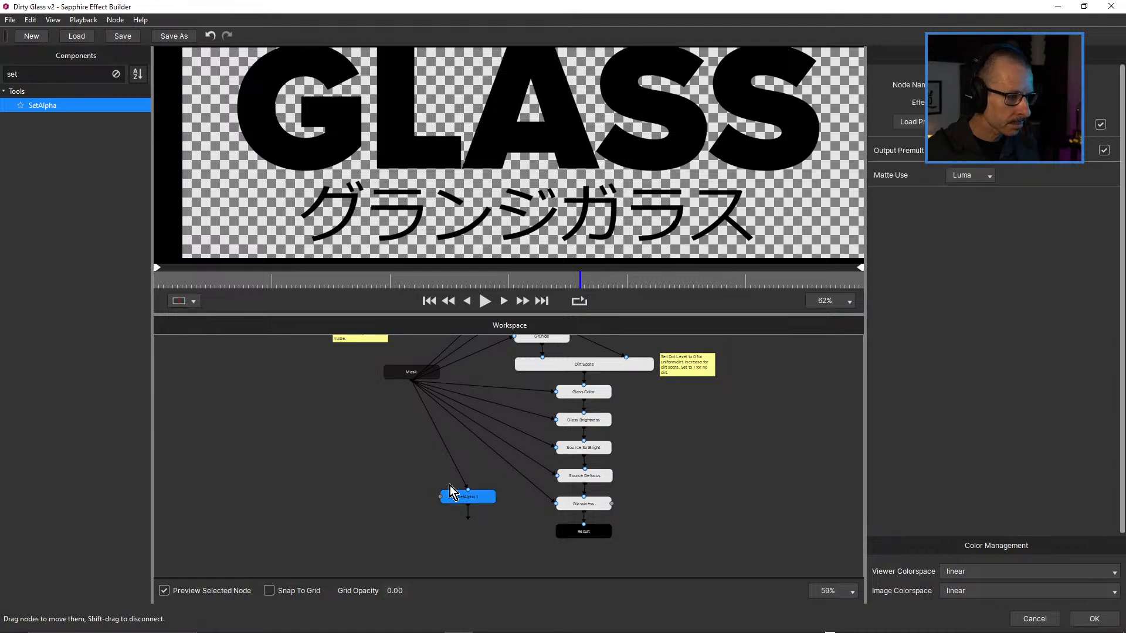
{"action": "left_click_drag", "start_coordinate": [469, 519], "coordinate": [611, 505]}
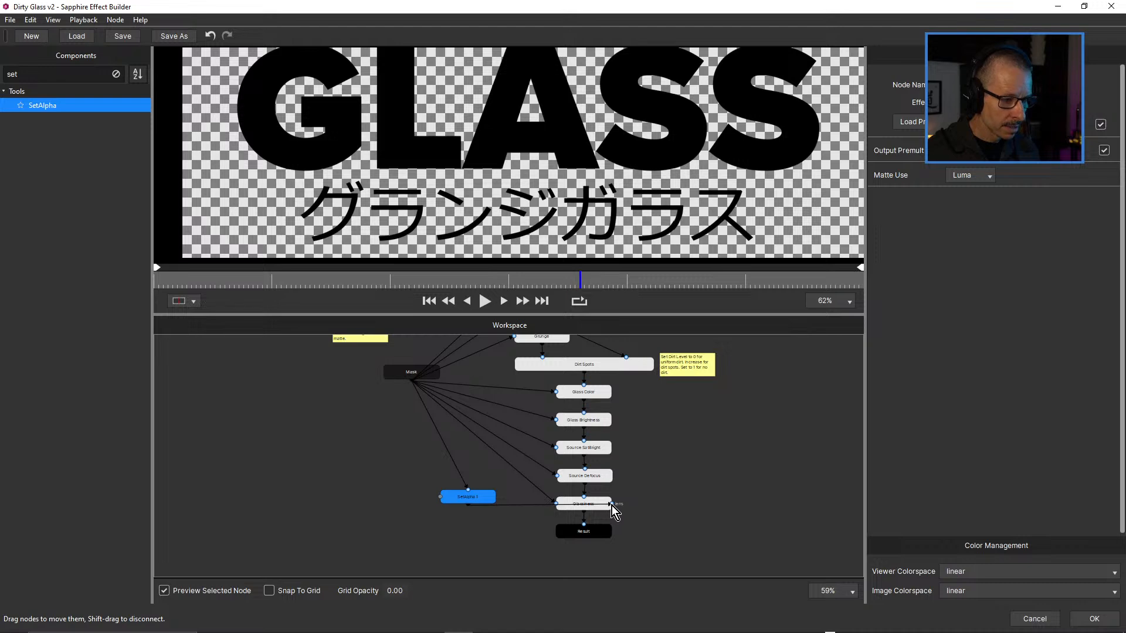
{"action": "left_click", "coordinate": [574, 503]}
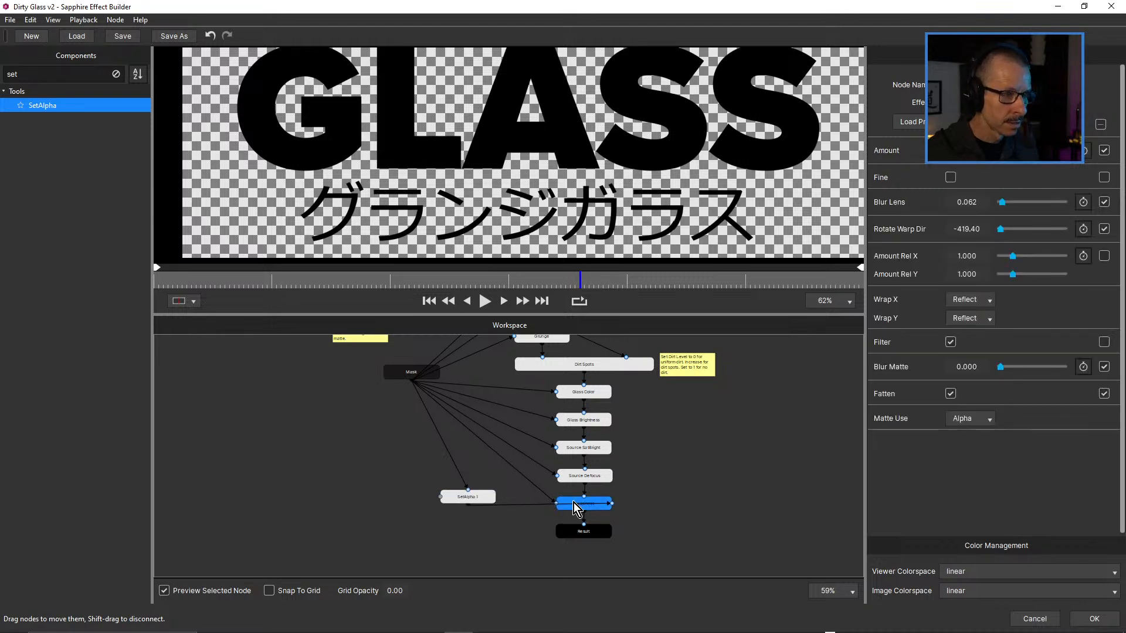
Choose Luma as the SetAlpha node's Matte Use and delete that node from the graph.
{"action": "left_click", "coordinate": [483, 499]}
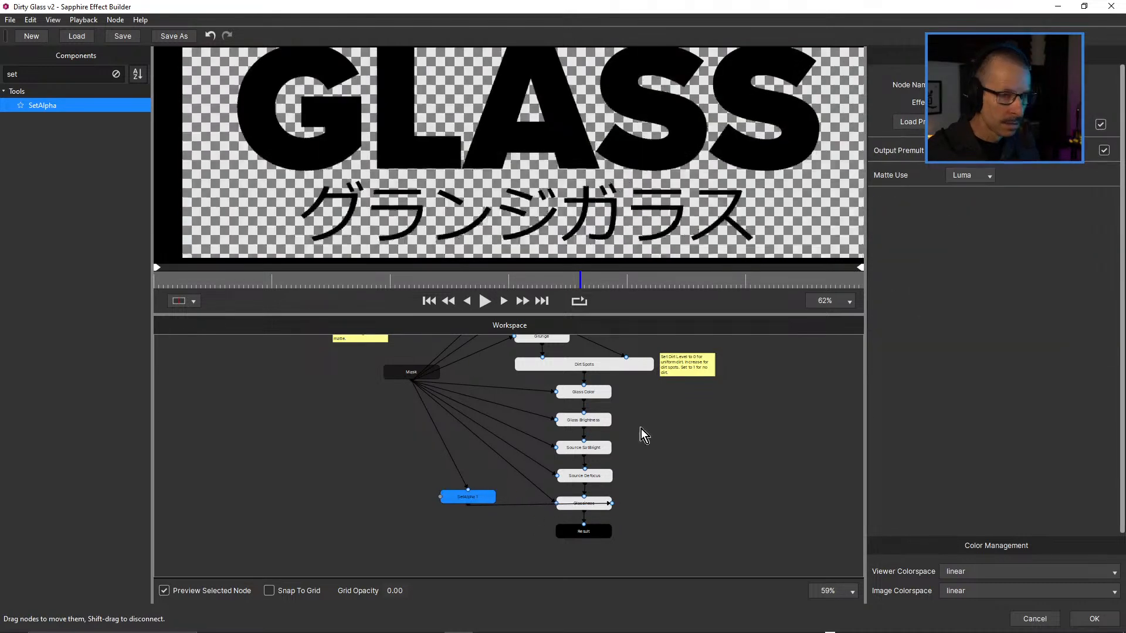
{"action": "left_click", "coordinate": [969, 174]}
{"action": "left_click", "coordinate": [966, 191]}
{"action": "left_click", "coordinate": [969, 175]}
{"action": "left_click", "coordinate": [970, 194]}
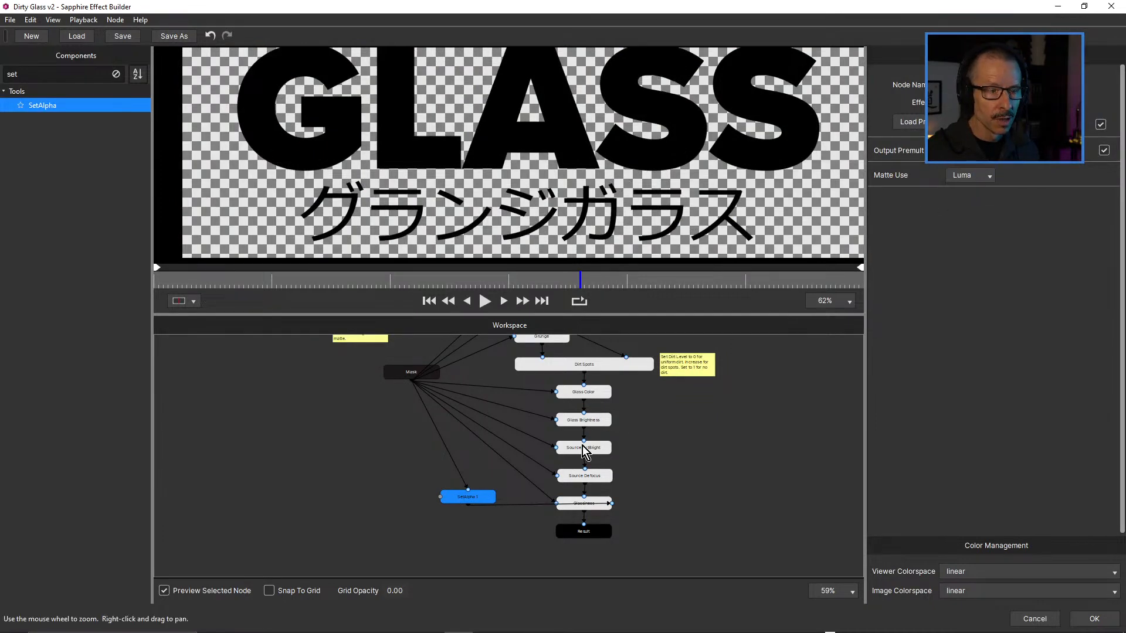
{"action": "key", "text": "Delete"}
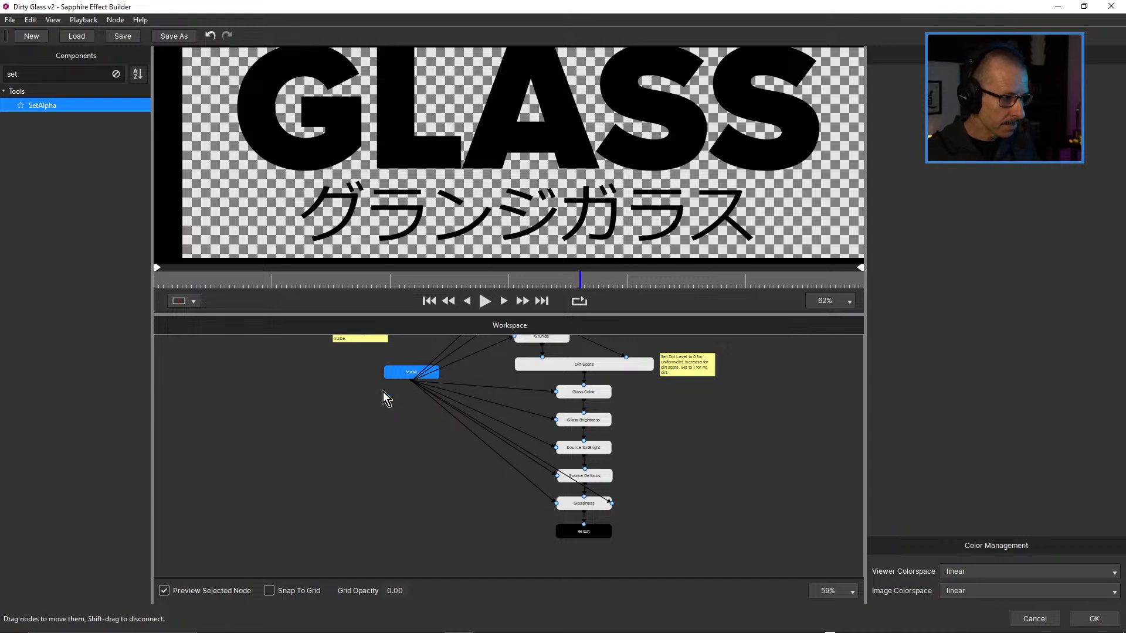
Search the components for "chann" and add a ChannelSwitcher node to the workspace below the Mask node.
{"action": "left_click", "coordinate": [117, 74]}
{"action": "left_click_drag", "start_coordinate": [149, 119], "coordinate": [206, 550]}
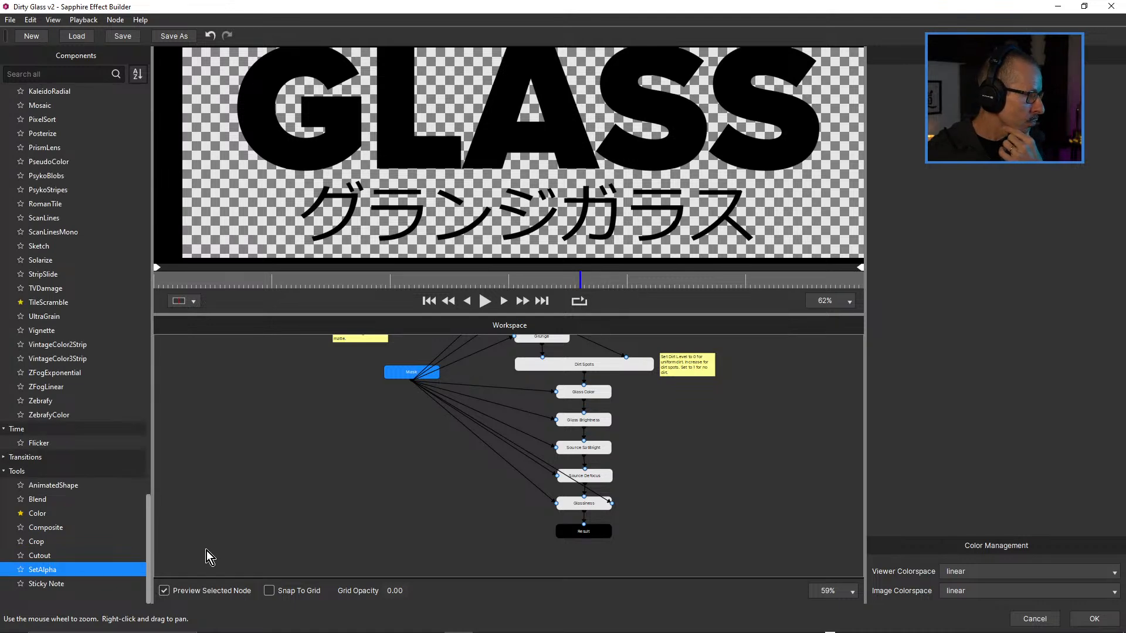
{"action": "left_click_drag", "start_coordinate": [206, 551], "coordinate": [110, 89]}
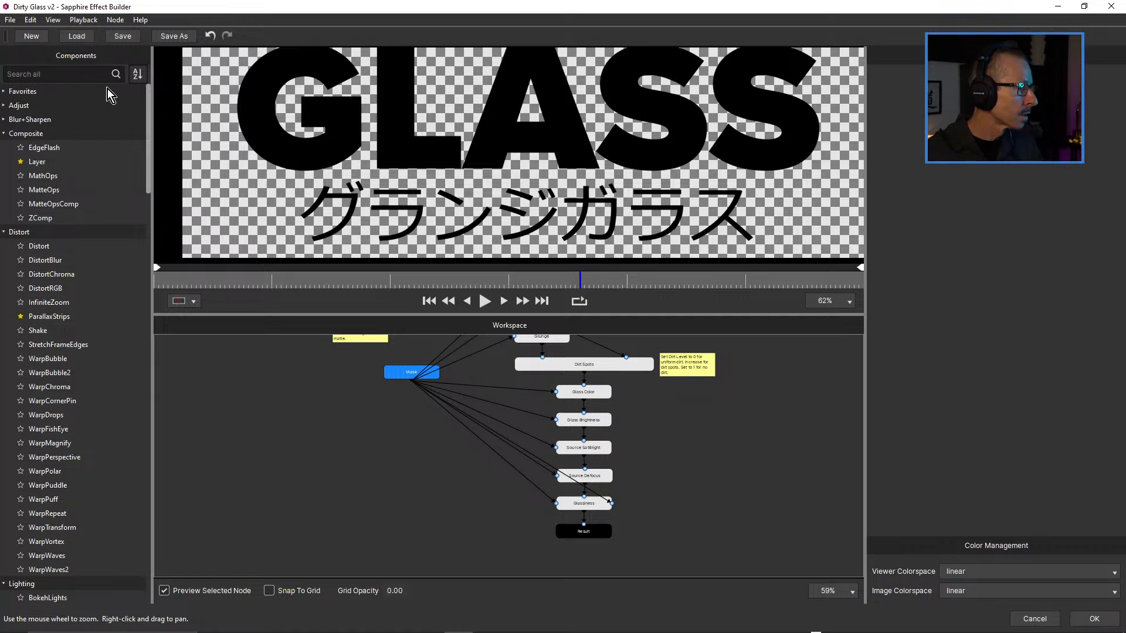
{"action": "type", "text": "chann"}
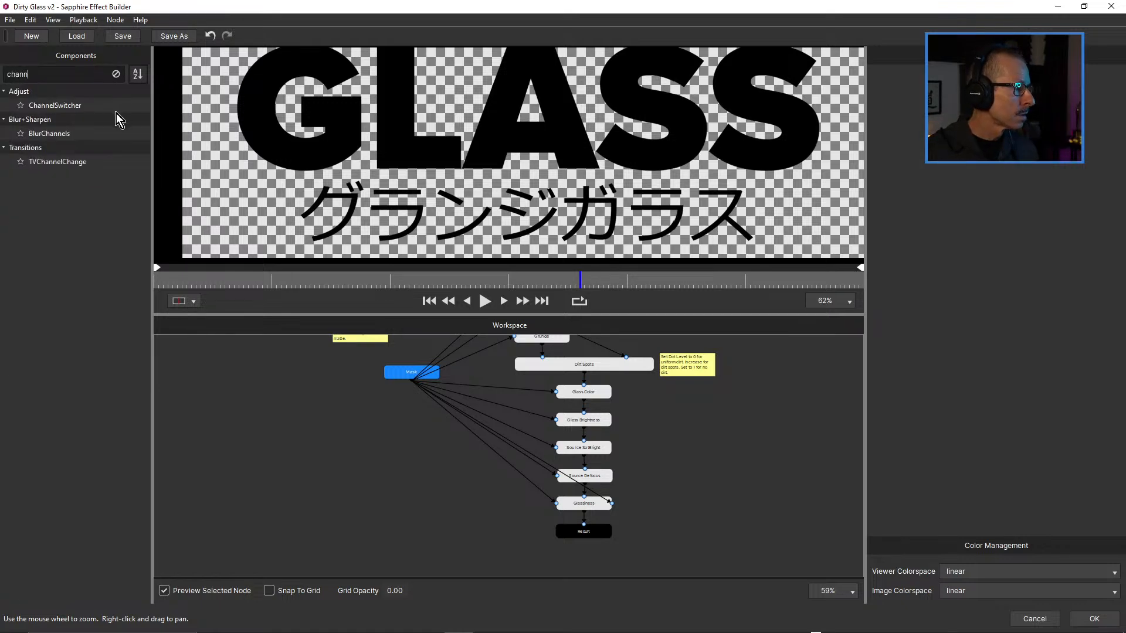
{"action": "left_click_drag", "start_coordinate": [81, 107], "coordinate": [441, 480]}
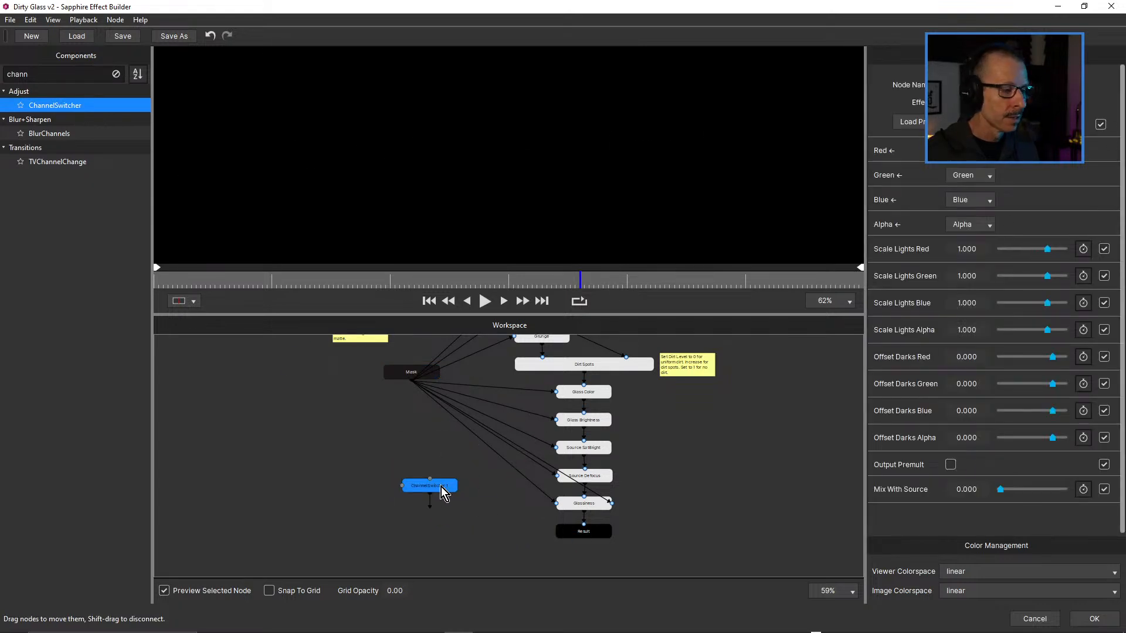
Reposition the ChannelSwitcher node and route Mask through it into the Lens input of Glassiness.
{"action": "left_click_drag", "start_coordinate": [466, 473], "coordinate": [465, 464]}
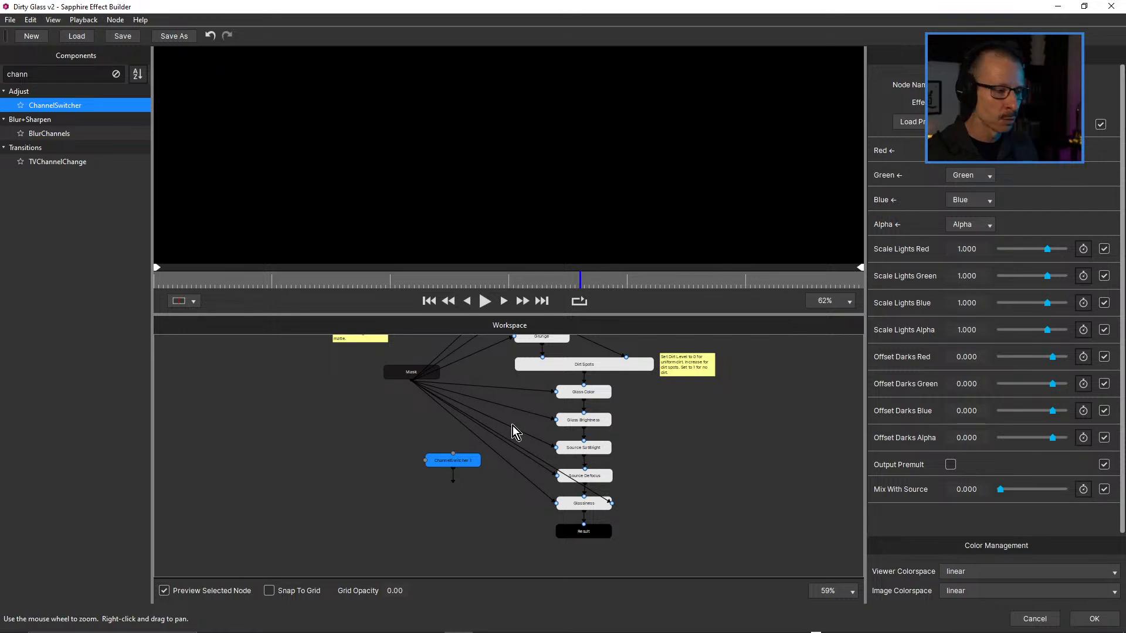
{"action": "left_click_drag", "start_coordinate": [412, 381], "coordinate": [612, 506]}
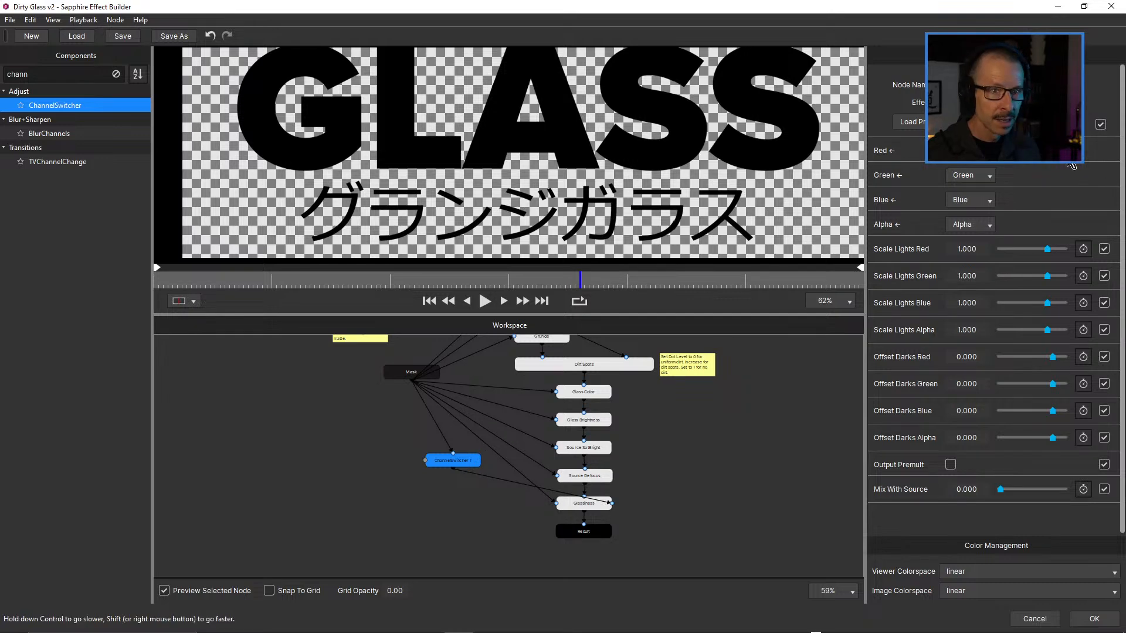
Set the ChannelSwitcher's Red, Green and Blue sources to Alpha and preview the Glassiness node.
{"action": "left_click", "coordinate": [973, 170]}
{"action": "left_click", "coordinate": [974, 206]}
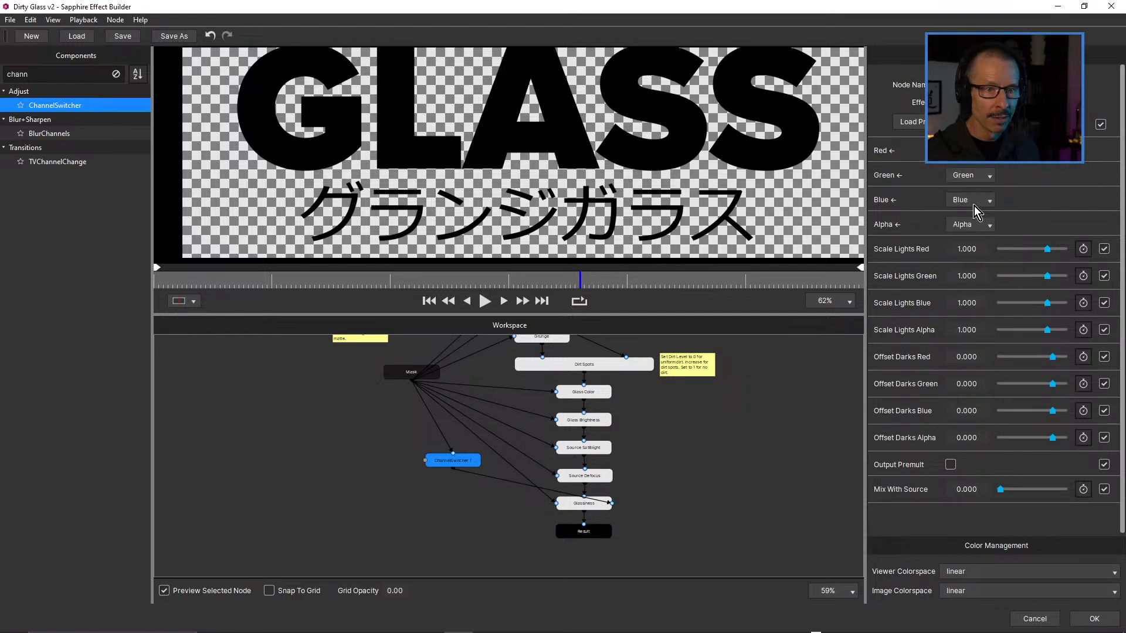
{"action": "left_click", "coordinate": [979, 174]}
{"action": "left_click", "coordinate": [976, 227]}
{"action": "left_click", "coordinate": [980, 199]}
{"action": "left_click", "coordinate": [979, 252]}
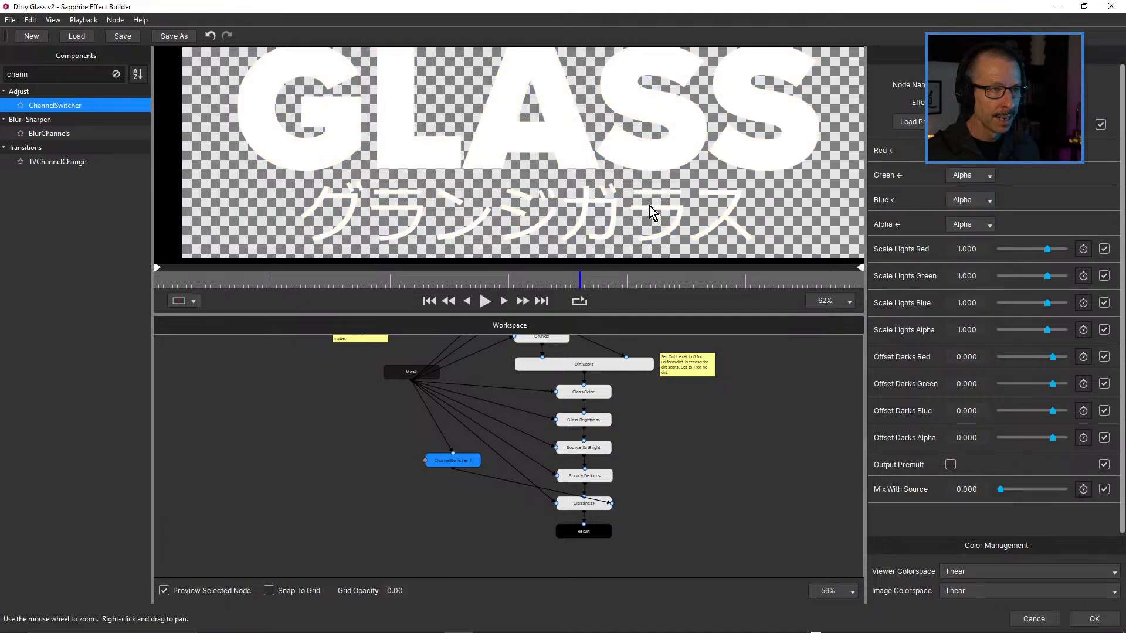
{"action": "left_click", "coordinate": [588, 503]}
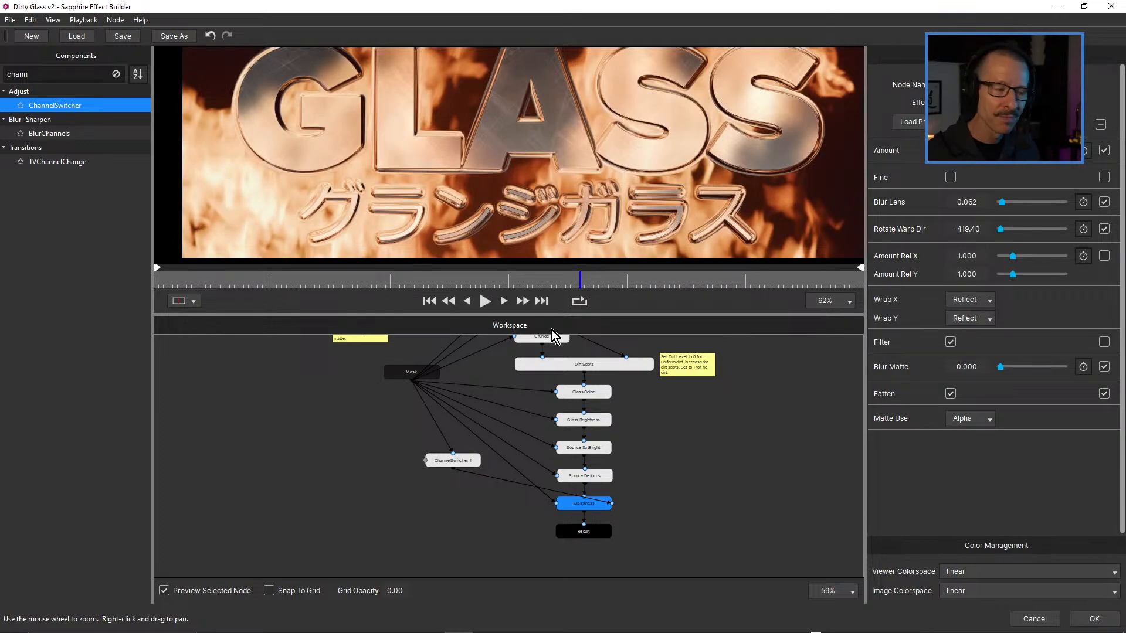
Adjust the placement of the ChannelSwitcher and Mask nodes, compare their outputs, and apply the graph to the effect.
{"action": "left_click_drag", "start_coordinate": [462, 462], "coordinate": [448, 471]}
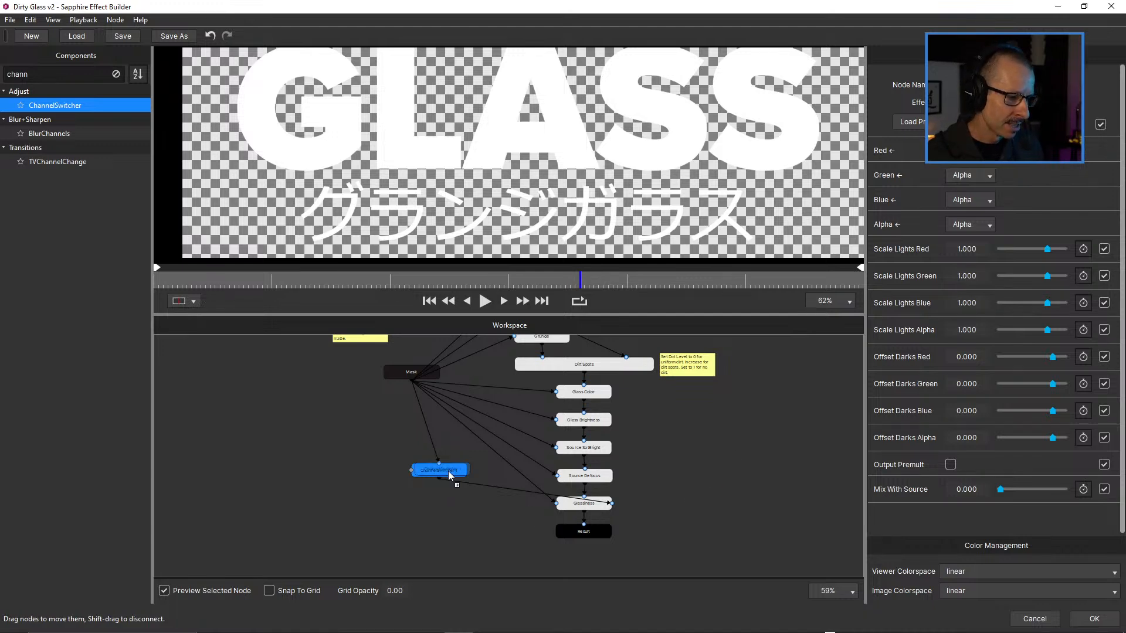
{"action": "left_click_drag", "start_coordinate": [457, 458], "coordinate": [457, 457]}
{"action": "left_click_drag", "start_coordinate": [661, 438], "coordinate": [652, 467]}
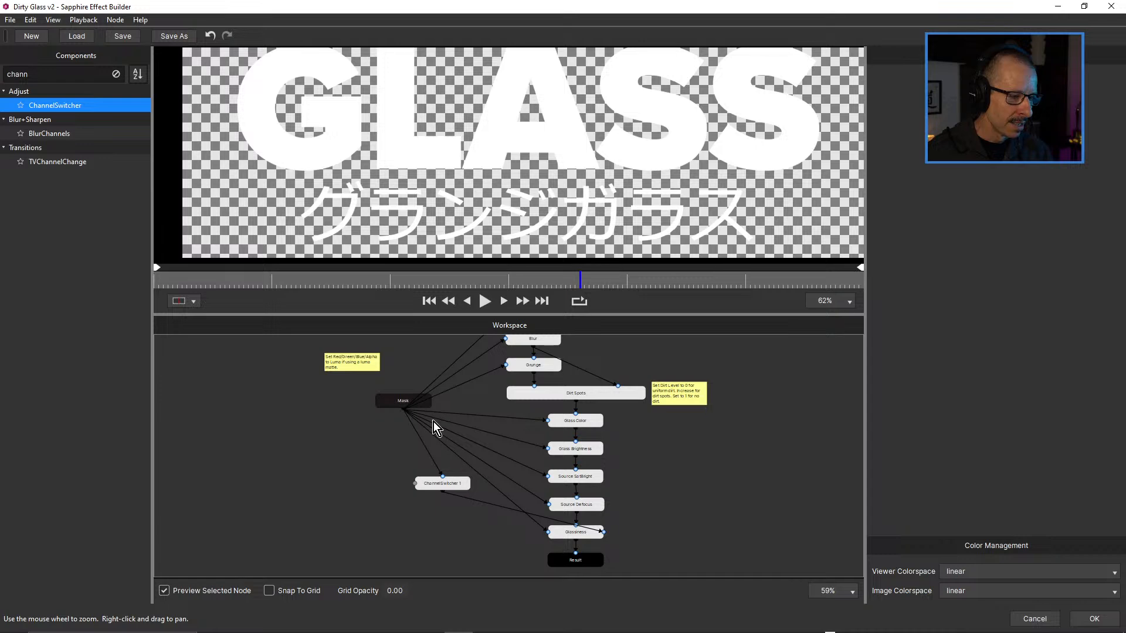
{"action": "left_click", "coordinate": [398, 403]}
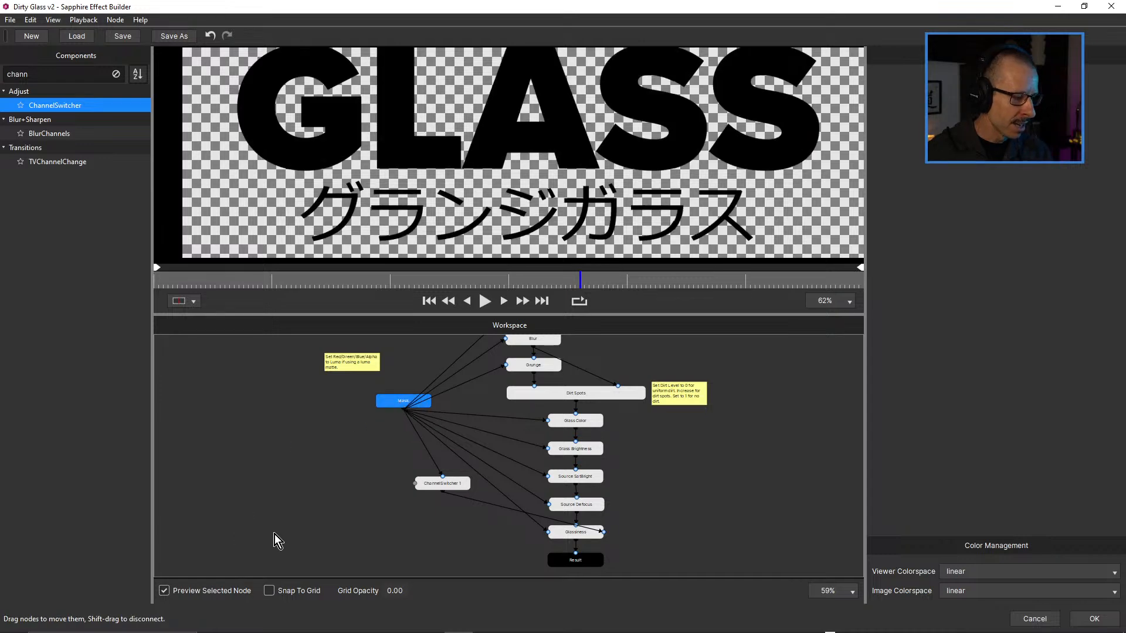
{"action": "left_click_drag", "start_coordinate": [397, 410], "coordinate": [390, 413]}
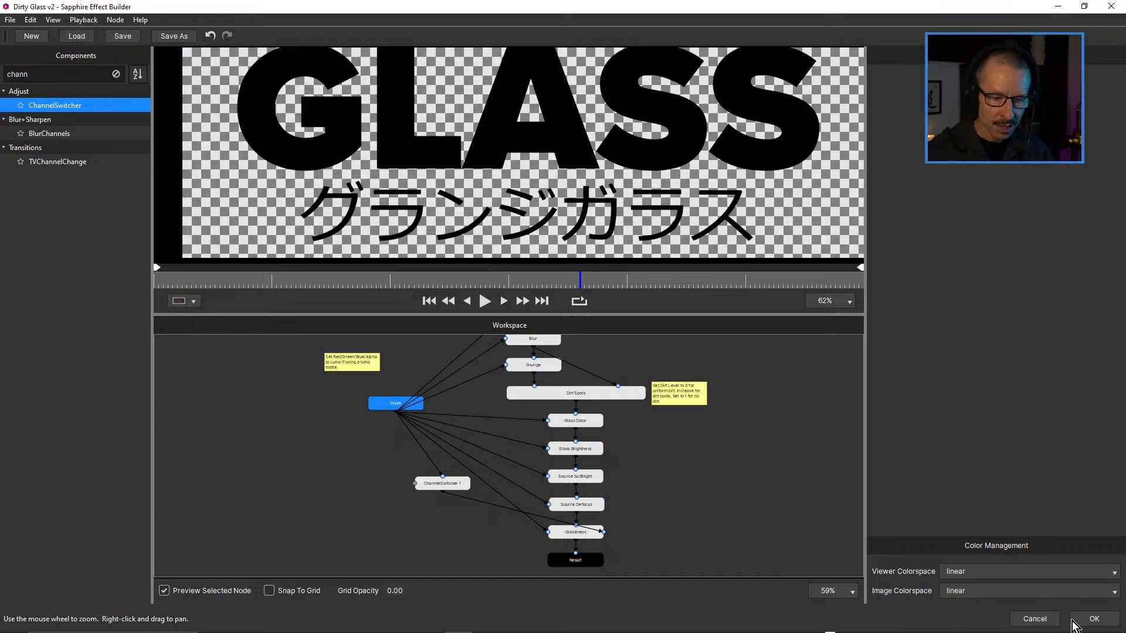
{"action": "left_click", "coordinate": [1079, 619]}
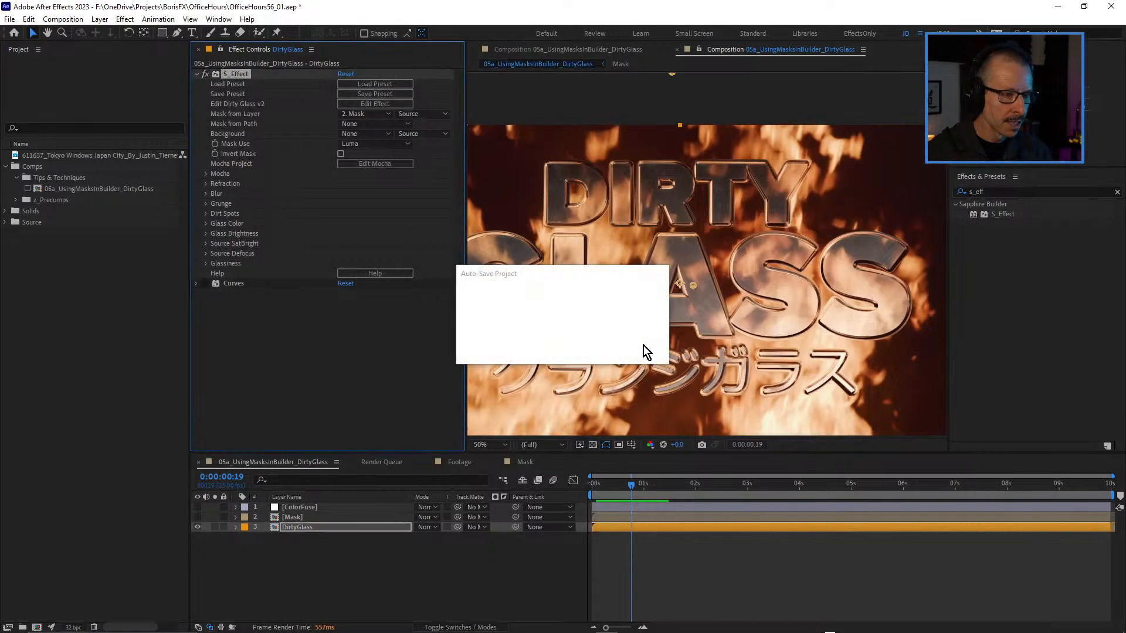
Reopen the S_Effect in the Effect Builder and rename the Set Alpha node to Choose Alpha/Luma.
{"action": "left_click", "coordinate": [379, 103]}
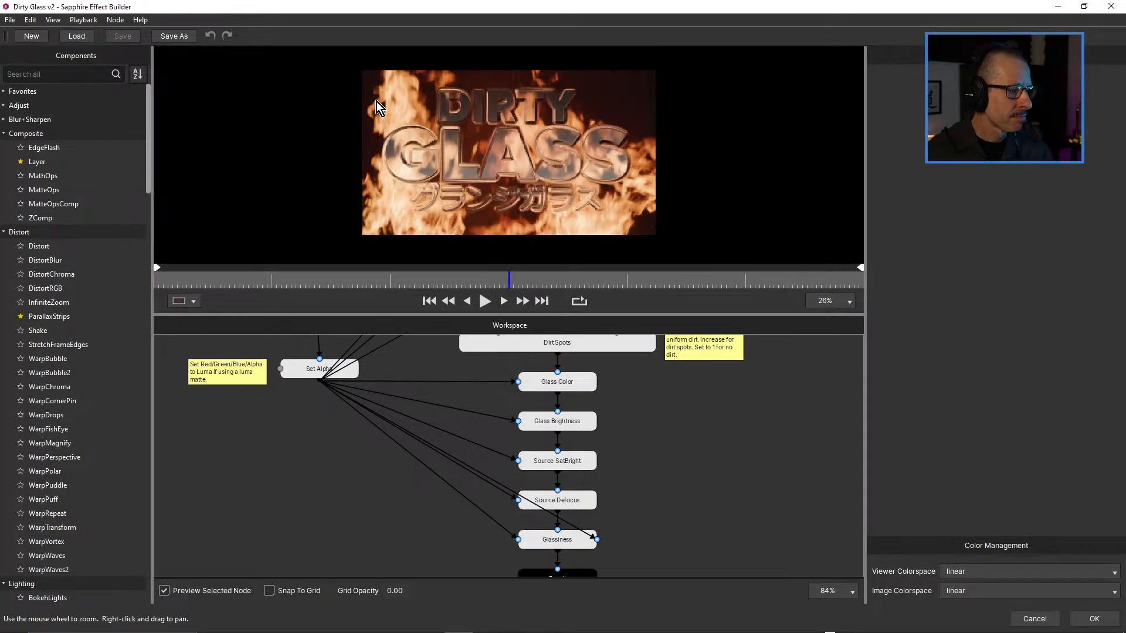
{"action": "left_click", "coordinate": [307, 371]}
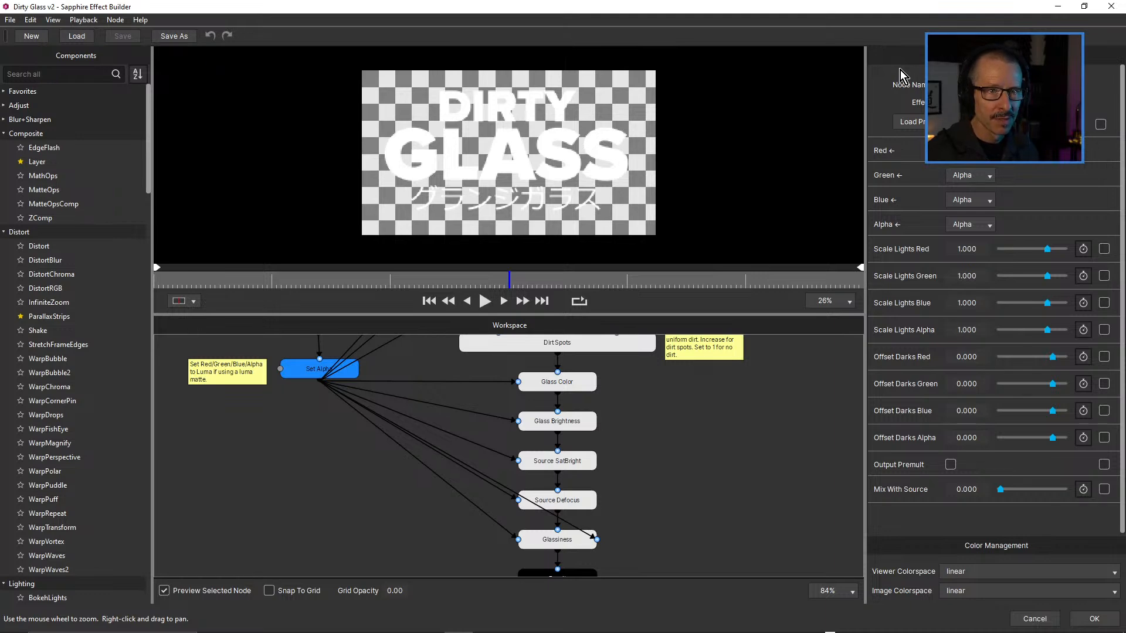
{"action": "left_click", "coordinate": [316, 468]}
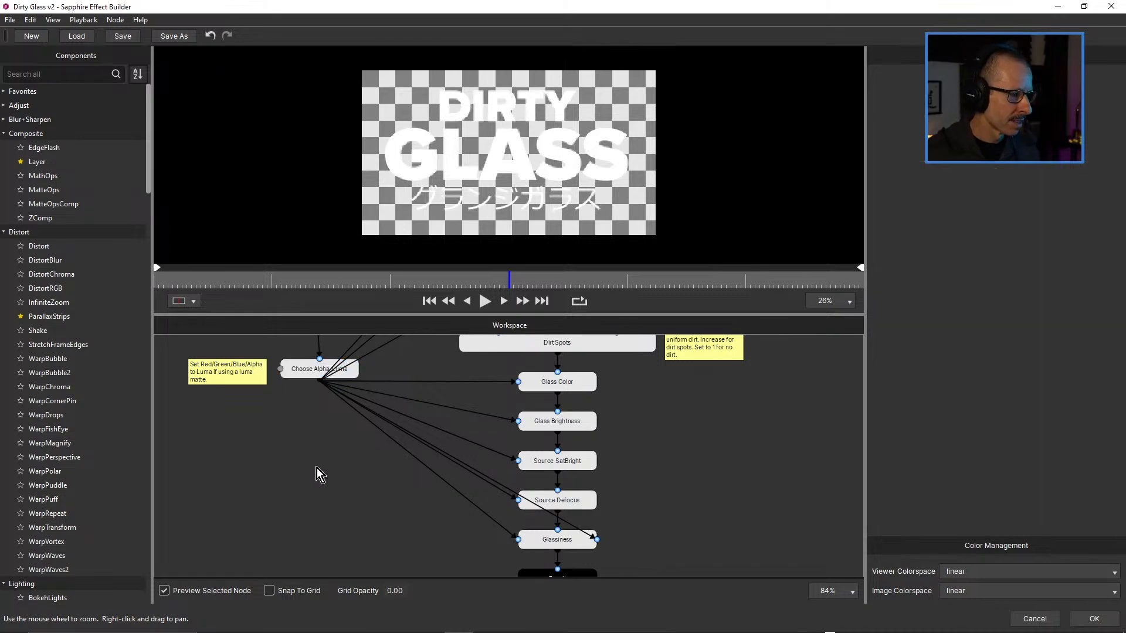
Examine the Choose Alpha/Luma node's channel settings, its connections down the graph, and the Refraction node's matte settings.
{"action": "left_click_drag", "start_coordinate": [387, 372], "coordinate": [392, 423]}
{"action": "left_click", "coordinate": [312, 426]}
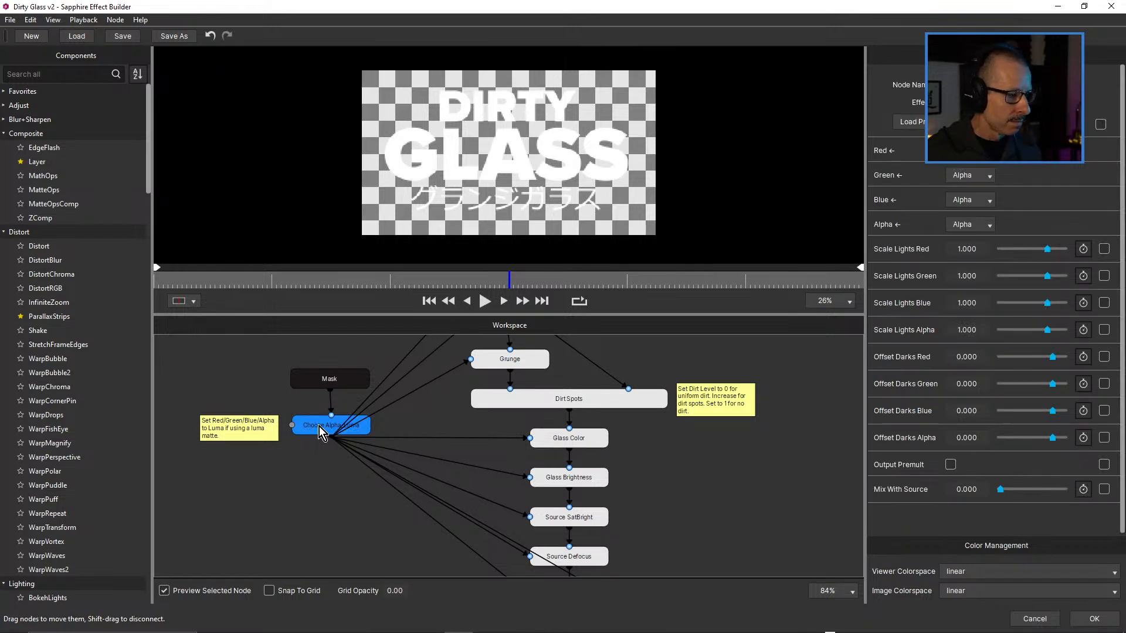
{"action": "left_click_drag", "start_coordinate": [414, 436], "coordinate": [389, 386]}
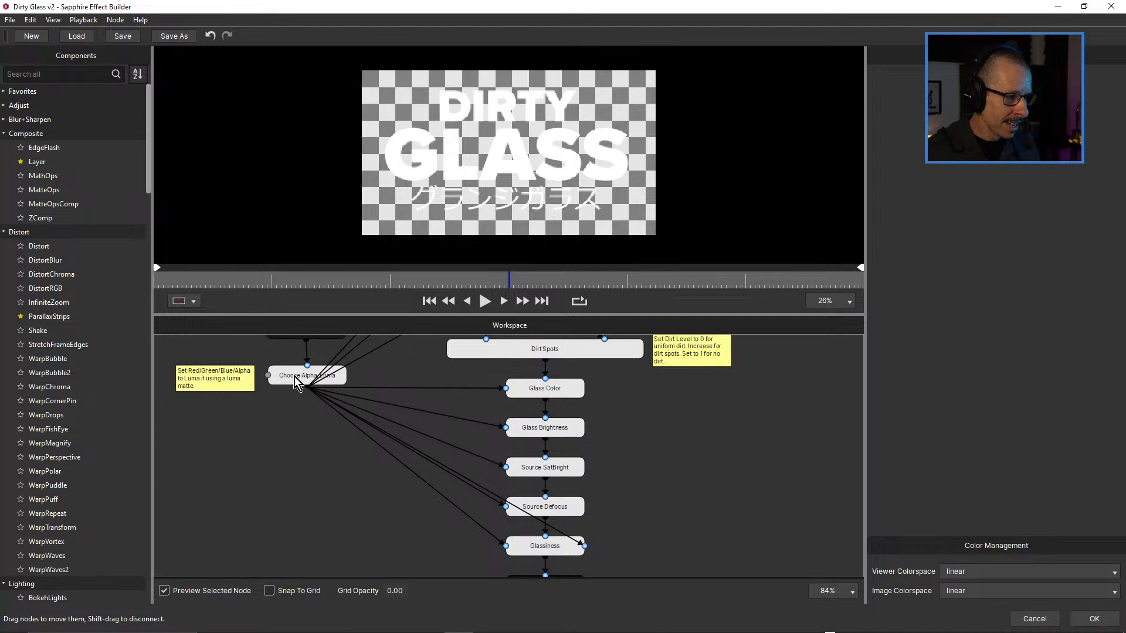
{"action": "left_click_drag", "start_coordinate": [632, 508], "coordinate": [640, 462]}
{"action": "left_click_drag", "start_coordinate": [452, 366], "coordinate": [468, 518]}
{"action": "left_click_drag", "start_coordinate": [599, 383], "coordinate": [585, 446]}
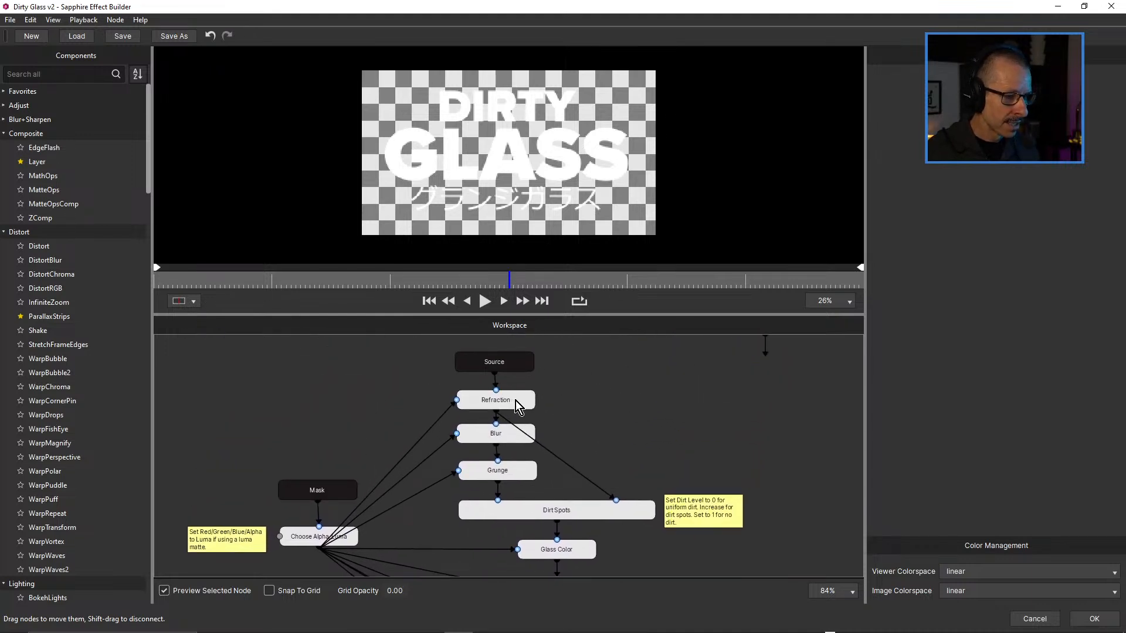
{"action": "left_click", "coordinate": [516, 400]}
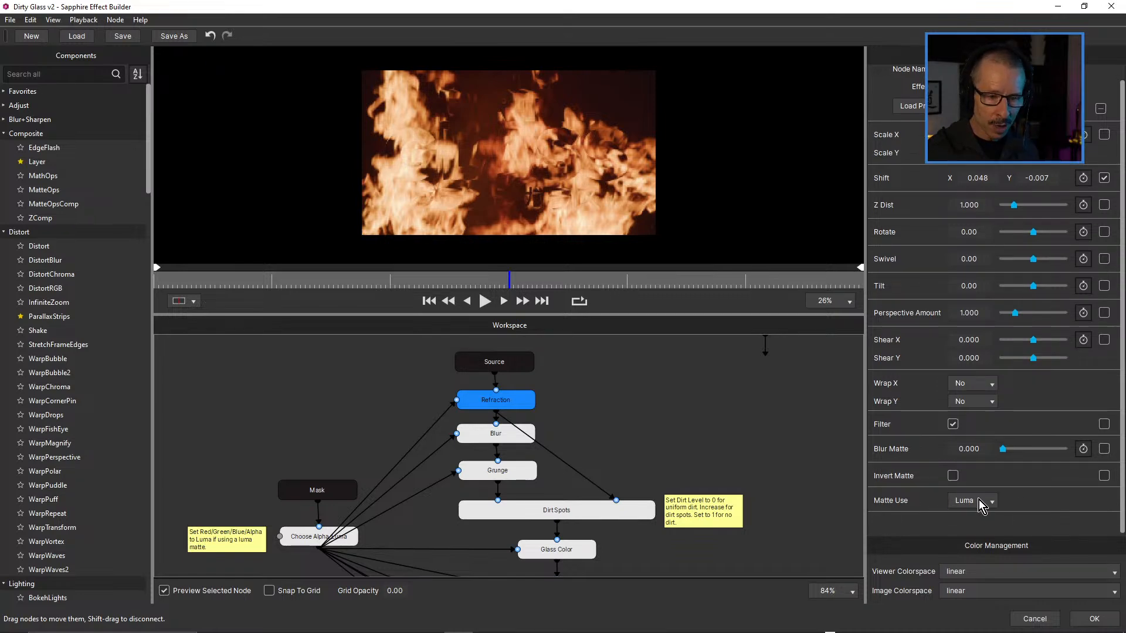
{"action": "left_click", "coordinate": [304, 541]}
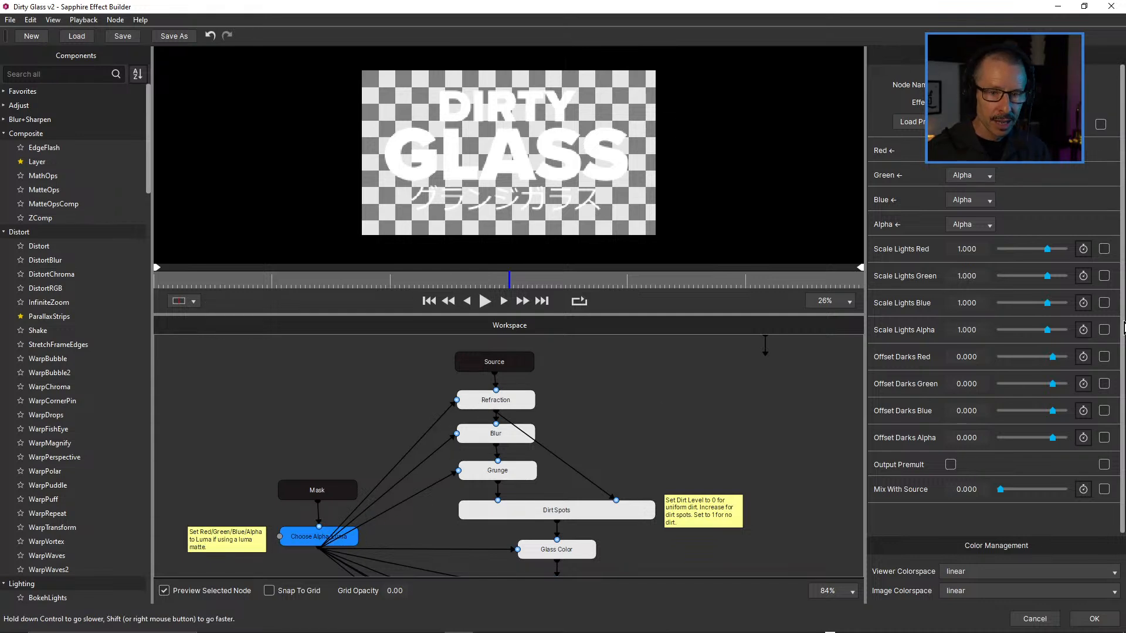
Switch the Refraction node's Matte Use between Alpha and Luma to compare them, ending on Luma.
{"action": "left_click", "coordinate": [469, 403]}
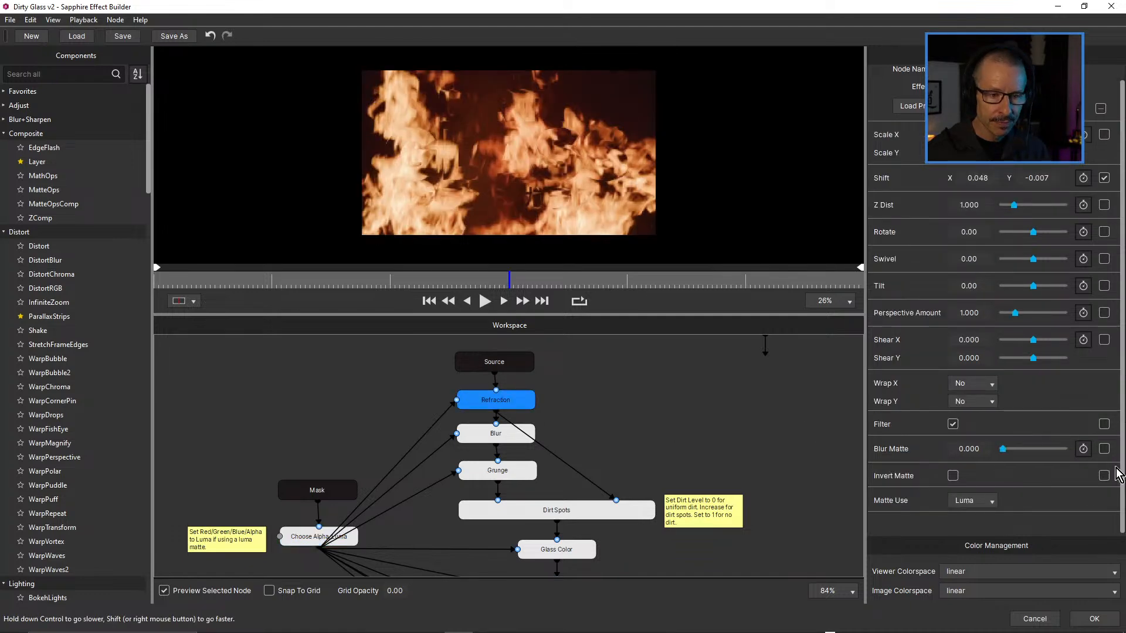
{"action": "left_click", "coordinate": [953, 502]}
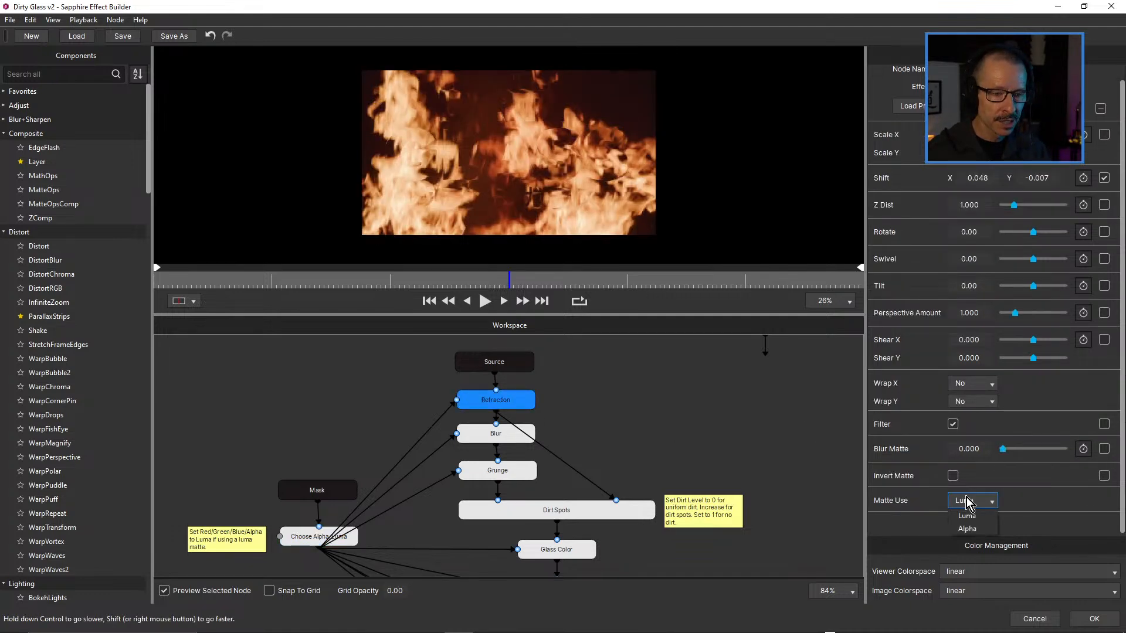
{"action": "left_click", "coordinate": [972, 532]}
{"action": "left_click", "coordinate": [987, 504]}
{"action": "left_click", "coordinate": [985, 516]}
{"action": "left_click", "coordinate": [984, 503]}
{"action": "left_click", "coordinate": [985, 531]}
{"action": "left_click", "coordinate": [984, 504]}
{"action": "left_click", "coordinate": [986, 518]}
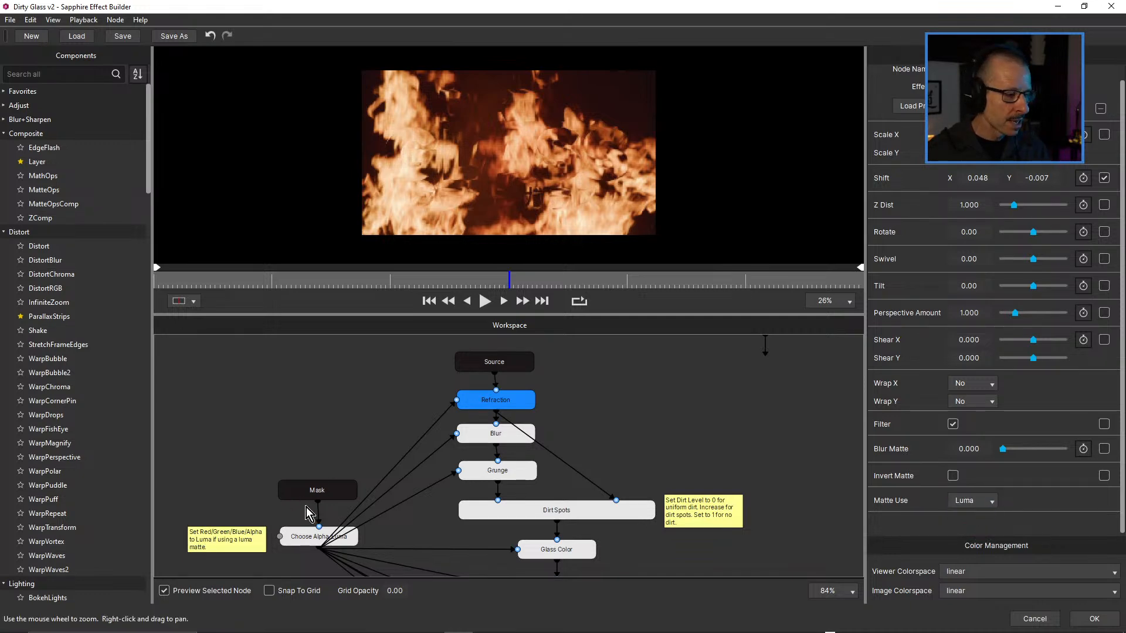
Check the Choose Alpha/Luma node and set the Grunge node's Matte Use to Alpha.
{"action": "left_click", "coordinate": [306, 539]}
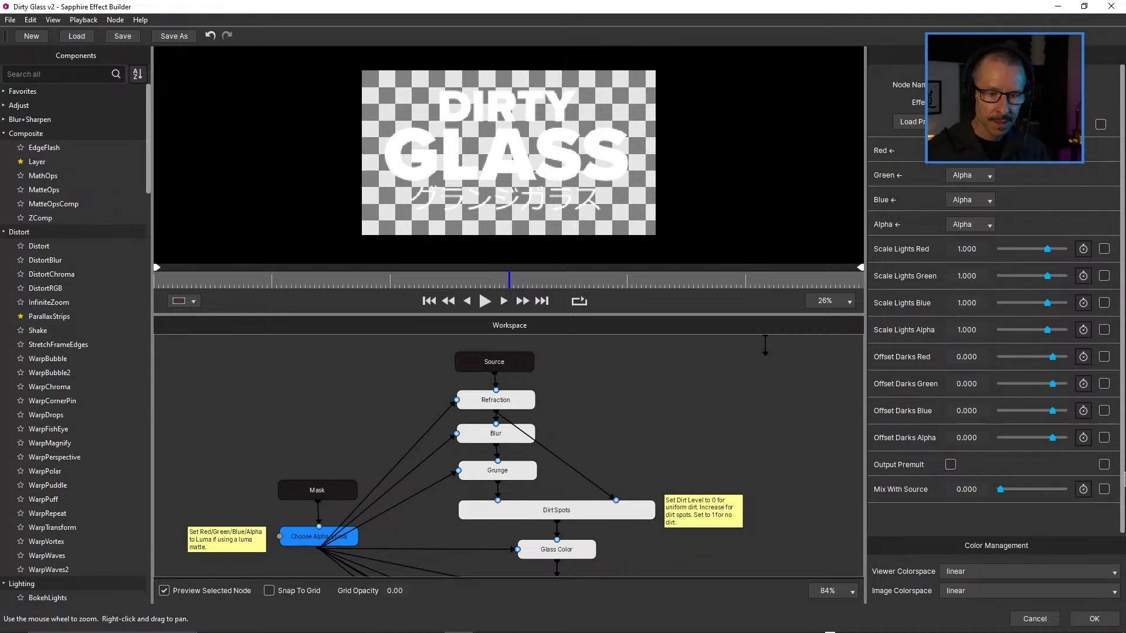
{"action": "left_click", "coordinate": [502, 472]}
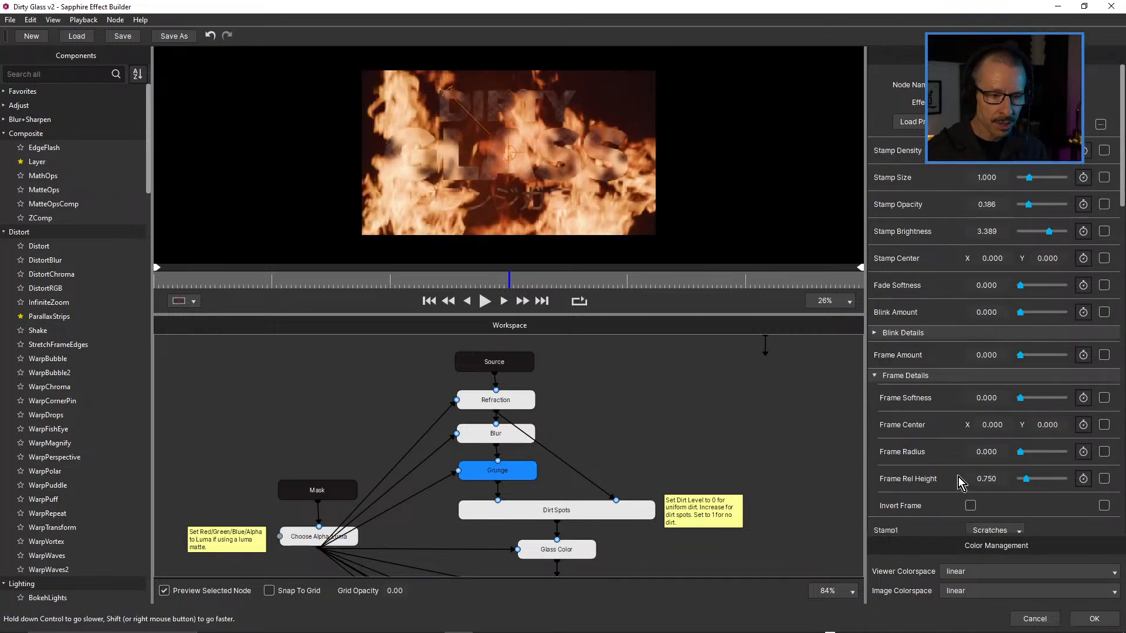
{"action": "scroll", "coordinate": [958, 477], "scroll_direction": "down", "scroll_amount": 10}
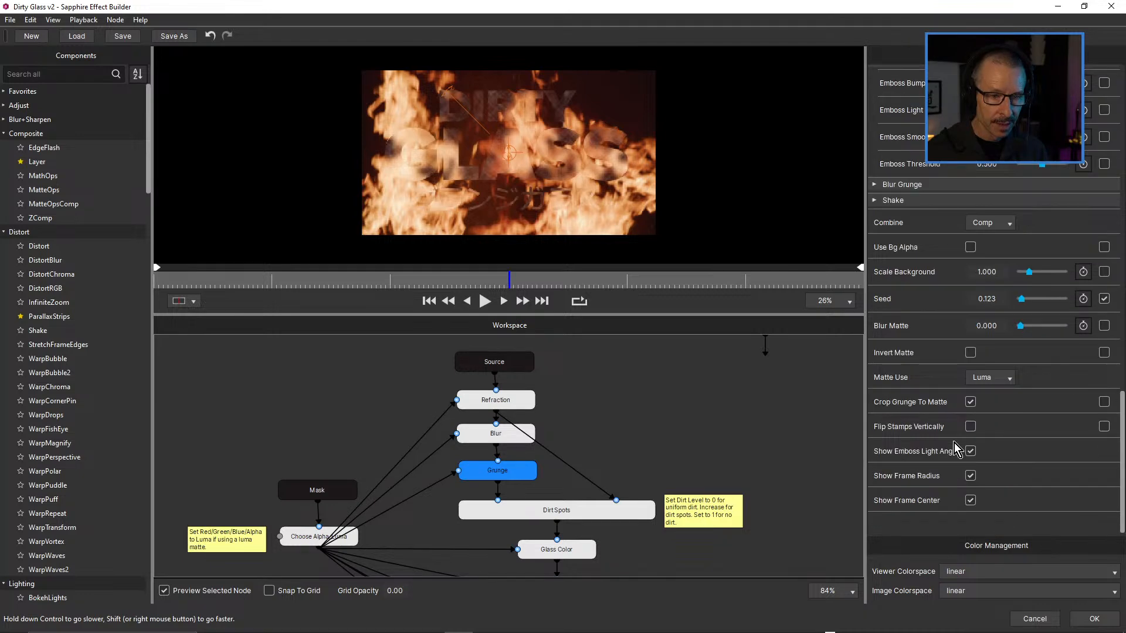
{"action": "left_click", "coordinate": [994, 384]}
{"action": "left_click", "coordinate": [995, 406]}
{"action": "left_click", "coordinate": [995, 385]}
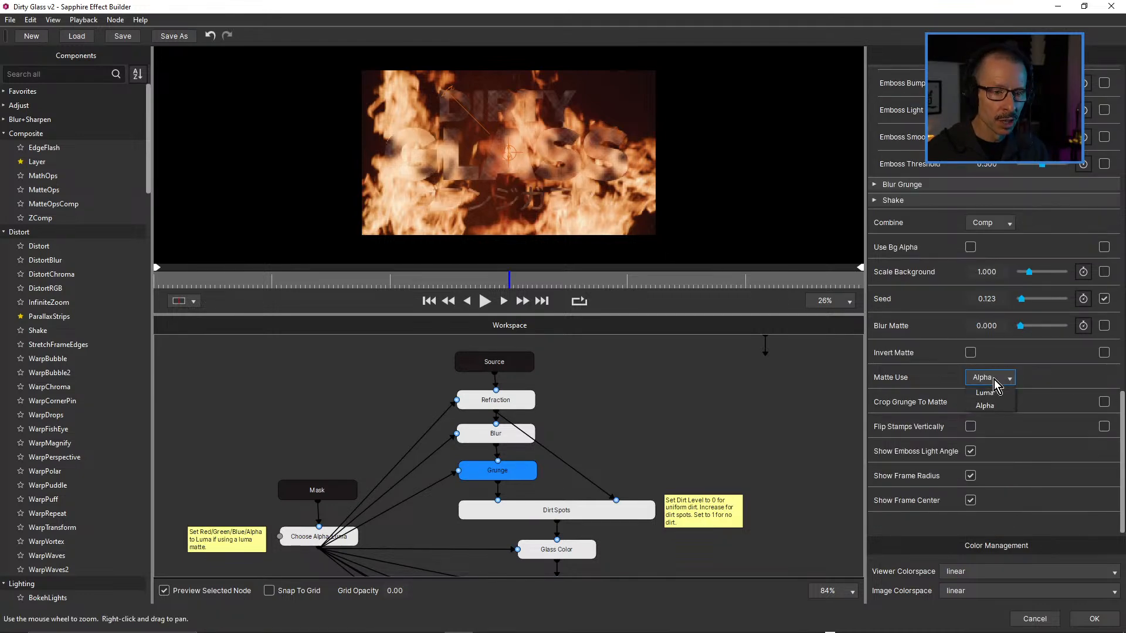
{"action": "left_click", "coordinate": [997, 405]}
Move the Mask and Choose Alpha/Luma nodes higher in the graph, and close the builder without keeping the changes.
{"action": "left_click", "coordinate": [339, 478]}
{"action": "left_click_drag", "start_coordinate": [338, 478], "coordinate": [338, 447]}
{"action": "left_click_drag", "start_coordinate": [310, 544], "coordinate": [311, 508]}
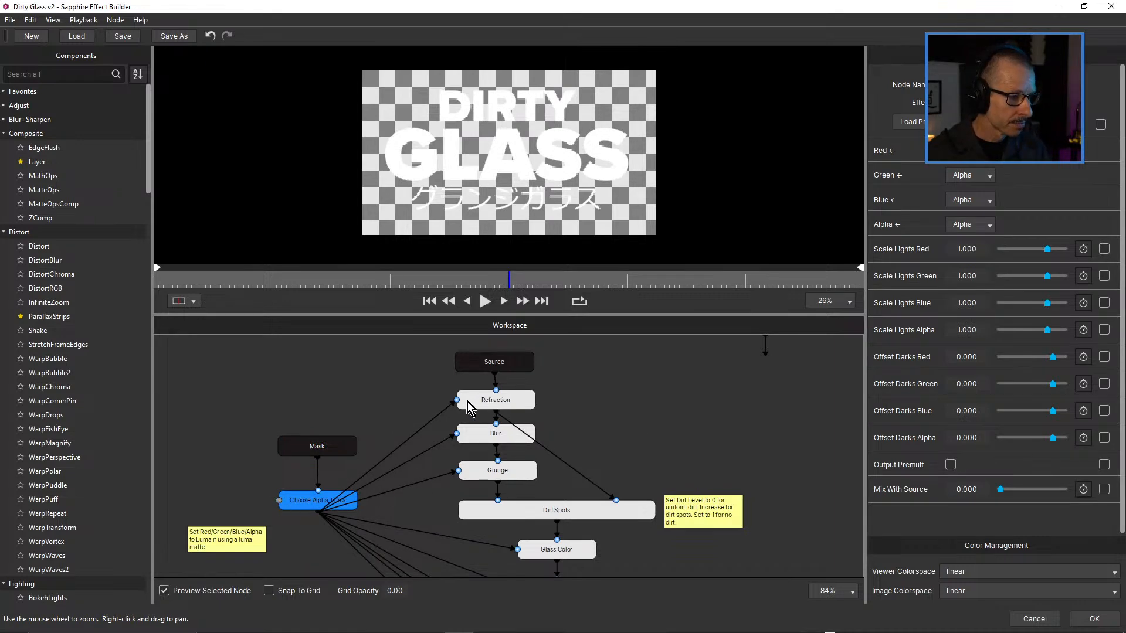
{"action": "left_click_drag", "start_coordinate": [619, 446], "coordinate": [605, 367]}
{"action": "scroll", "coordinate": [605, 361], "scroll_direction": "down", "scroll_amount": 4}
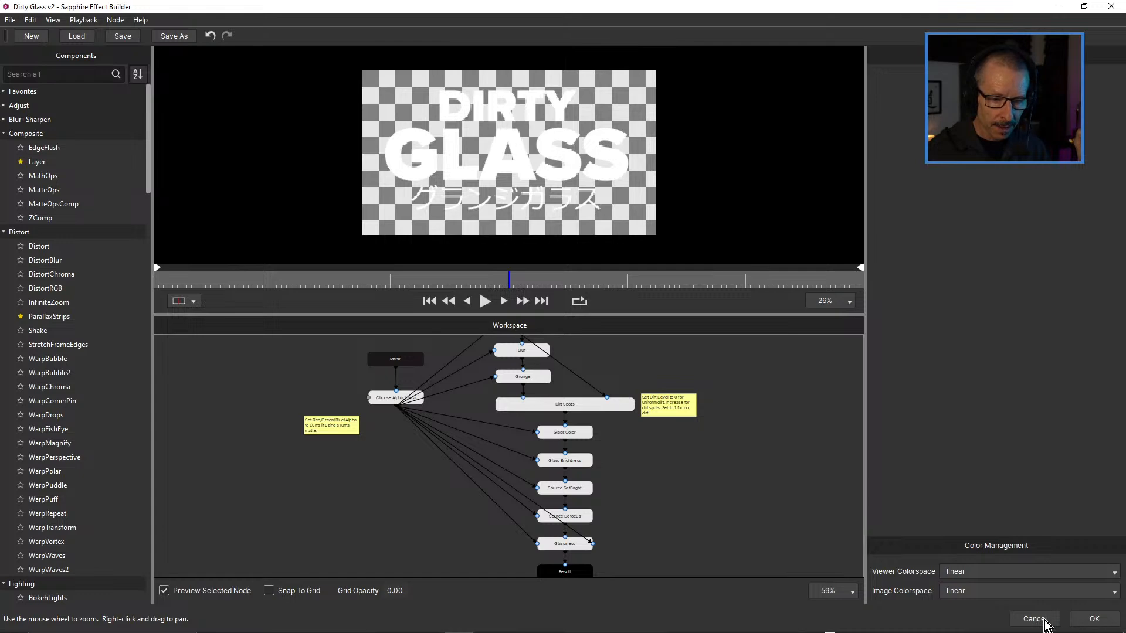
{"action": "left_click", "coordinate": [1043, 620]}
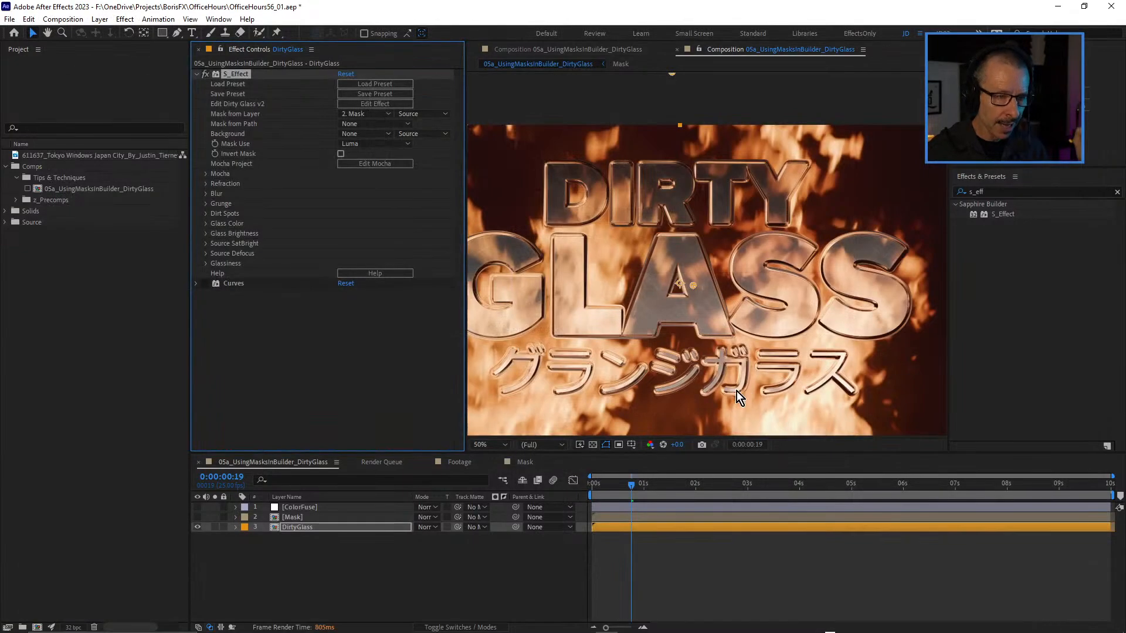
In the Mask composition, show the AttackonTitan.ai layer instead of the two text layers and check it with the transparency grid off and on.
{"action": "double_click", "coordinate": [302, 526]}
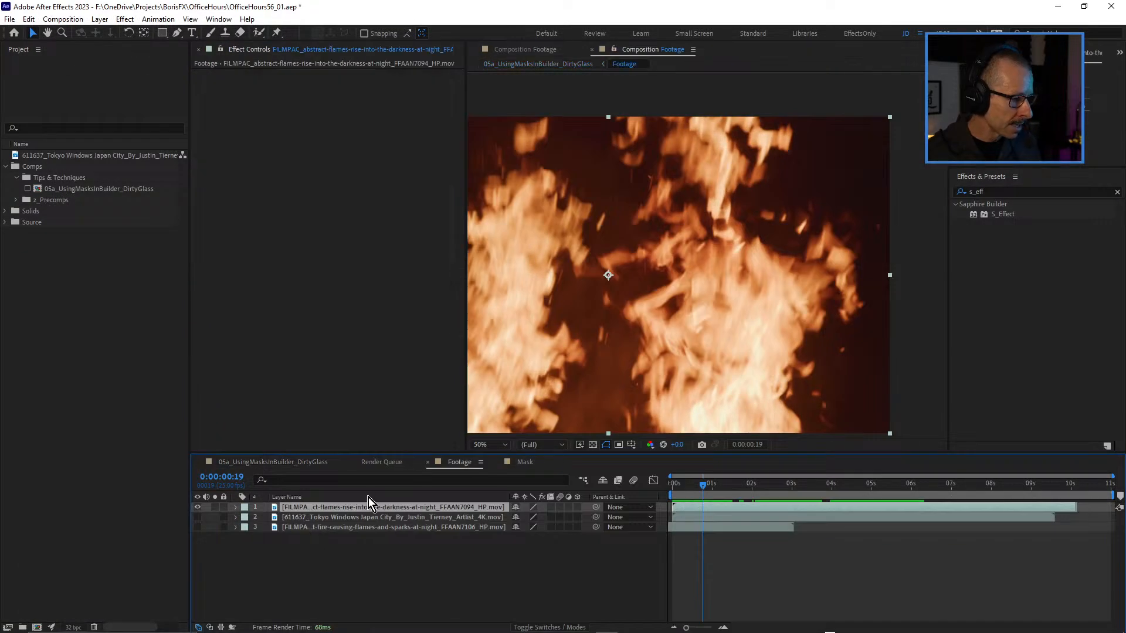
{"action": "left_click", "coordinate": [525, 462]}
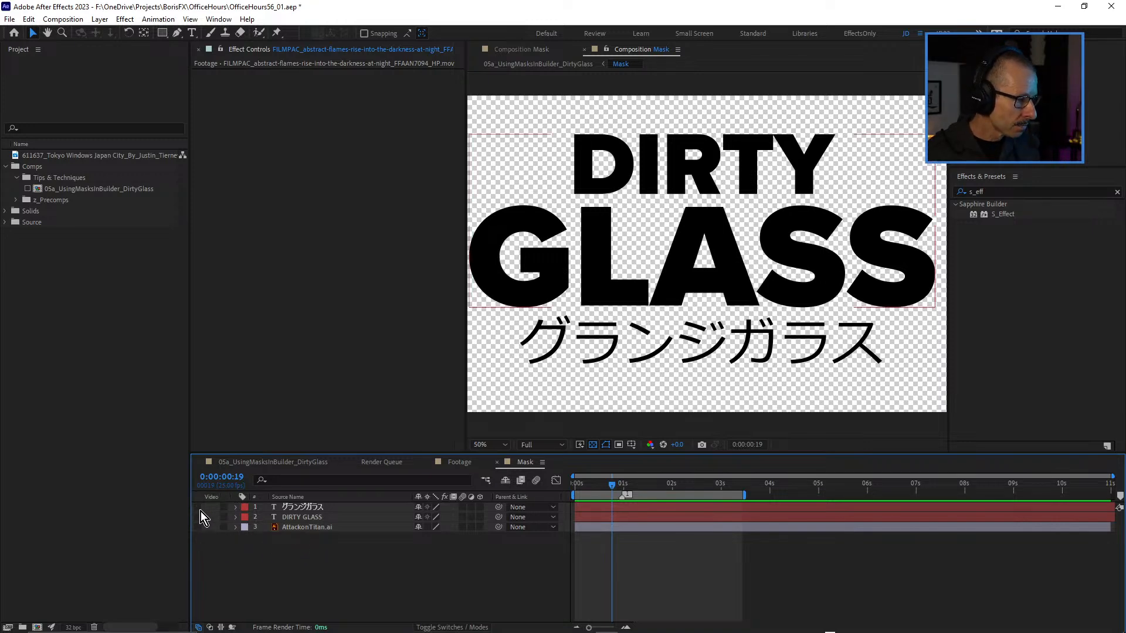
{"action": "left_click_drag", "start_coordinate": [201, 511], "coordinate": [201, 526]}
{"action": "left_click", "coordinate": [201, 528]}
{"action": "left_click", "coordinate": [288, 527]}
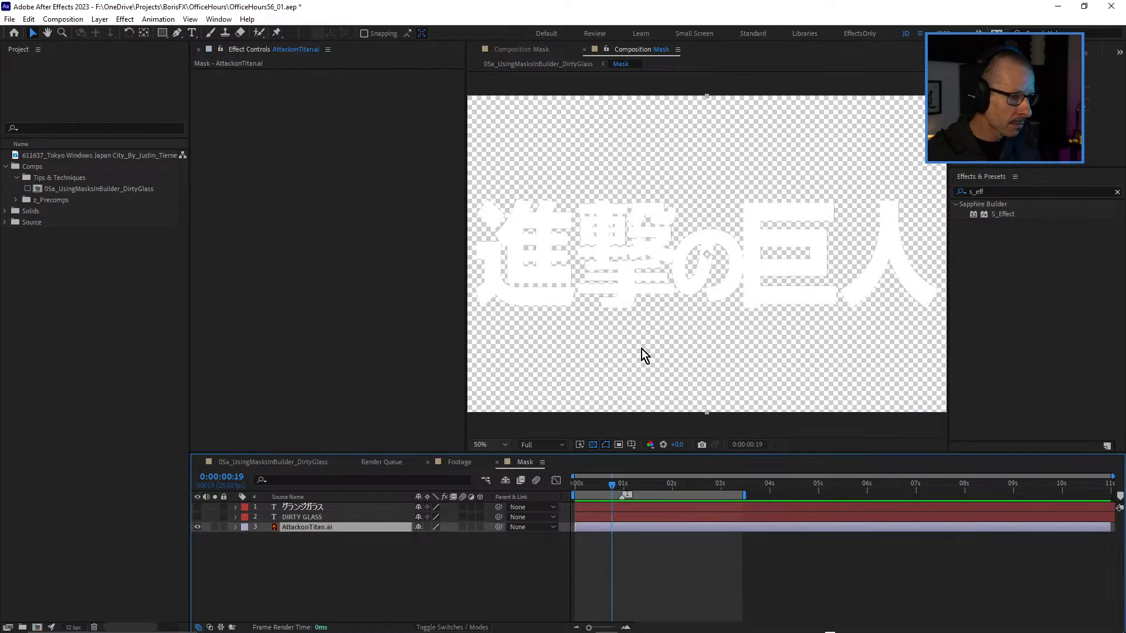
{"action": "left_click", "coordinate": [592, 446]}
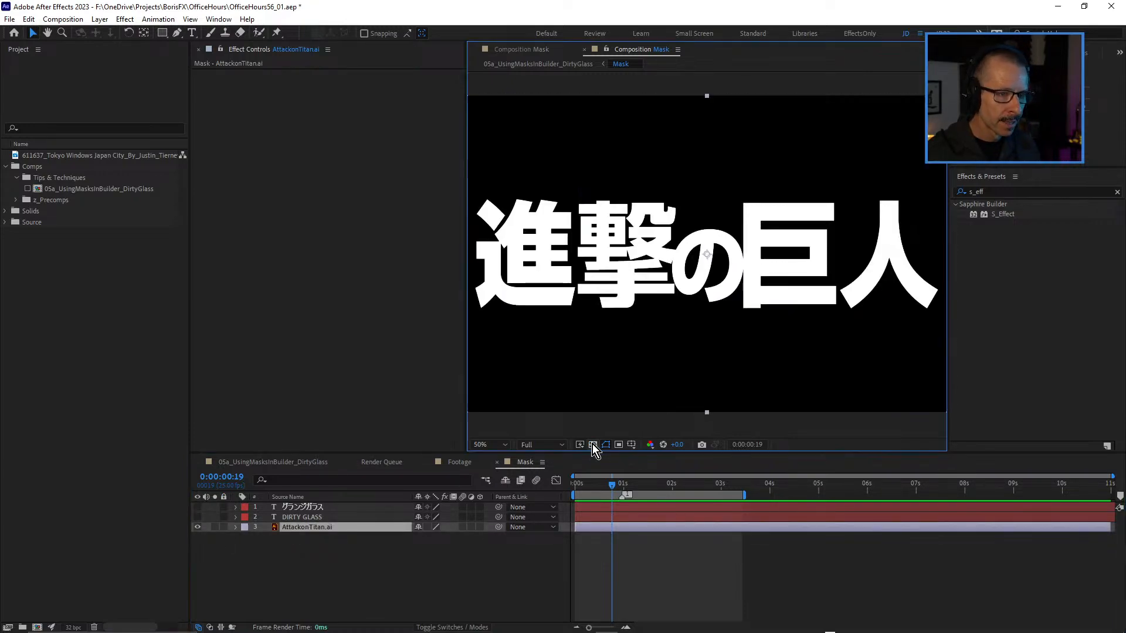
{"action": "left_click", "coordinate": [591, 446]}
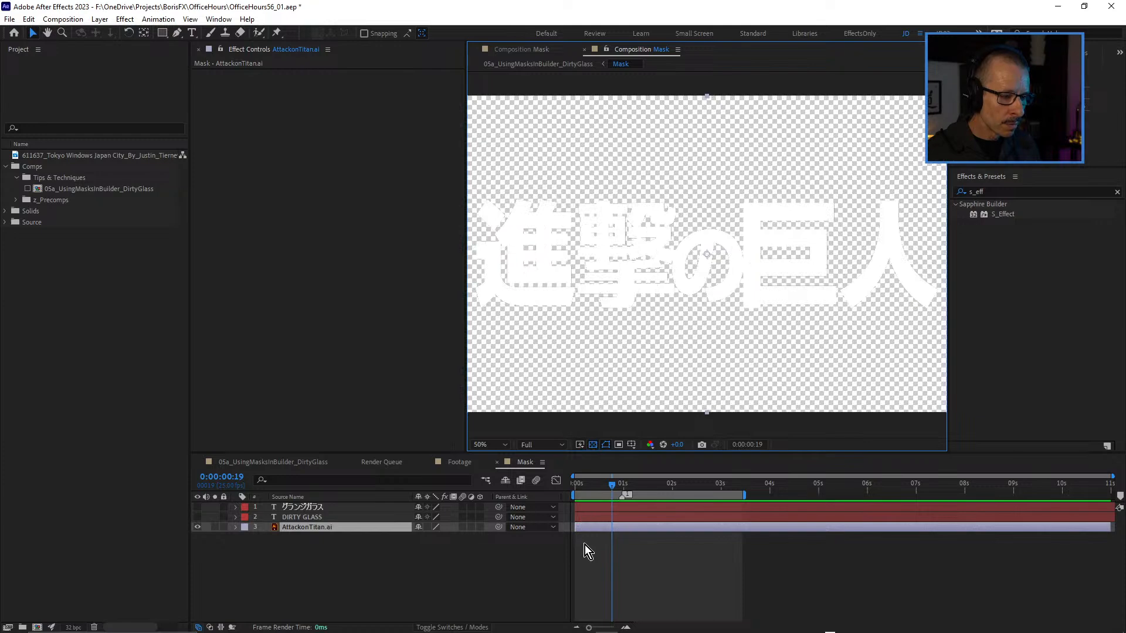
Add a 1920 x 1080 black solid to the Mask composition and place it beneath the AttackonTitan.ai layer.
{"action": "left_click", "coordinate": [586, 546]}
{"action": "key", "text": "ctrl+y"}
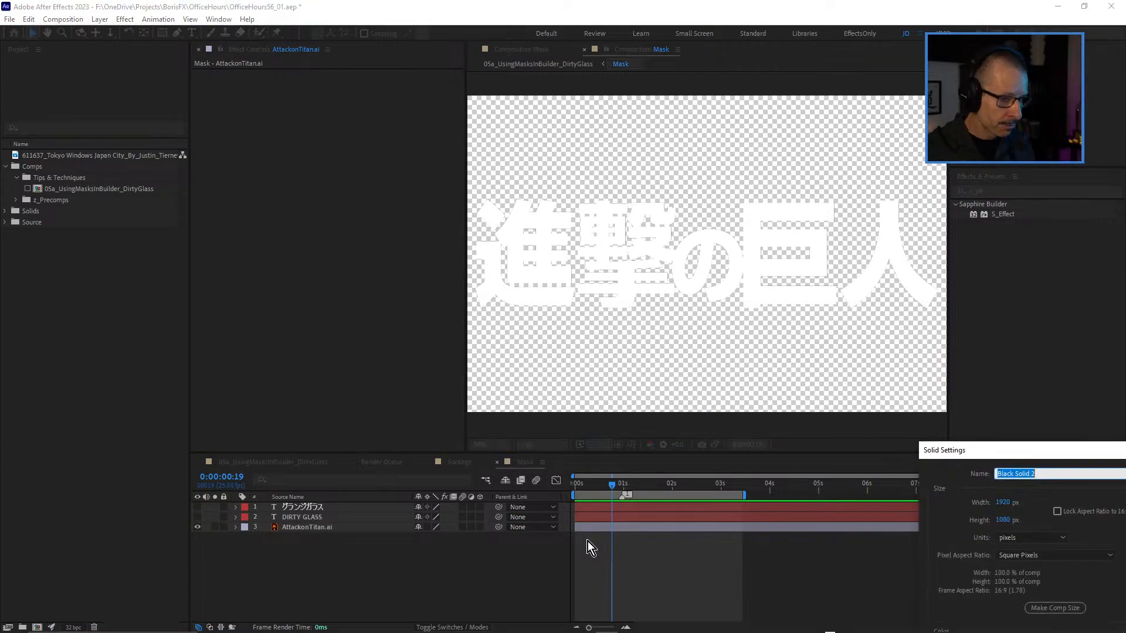
{"action": "left_click_drag", "start_coordinate": [997, 451], "coordinate": [569, 221]}
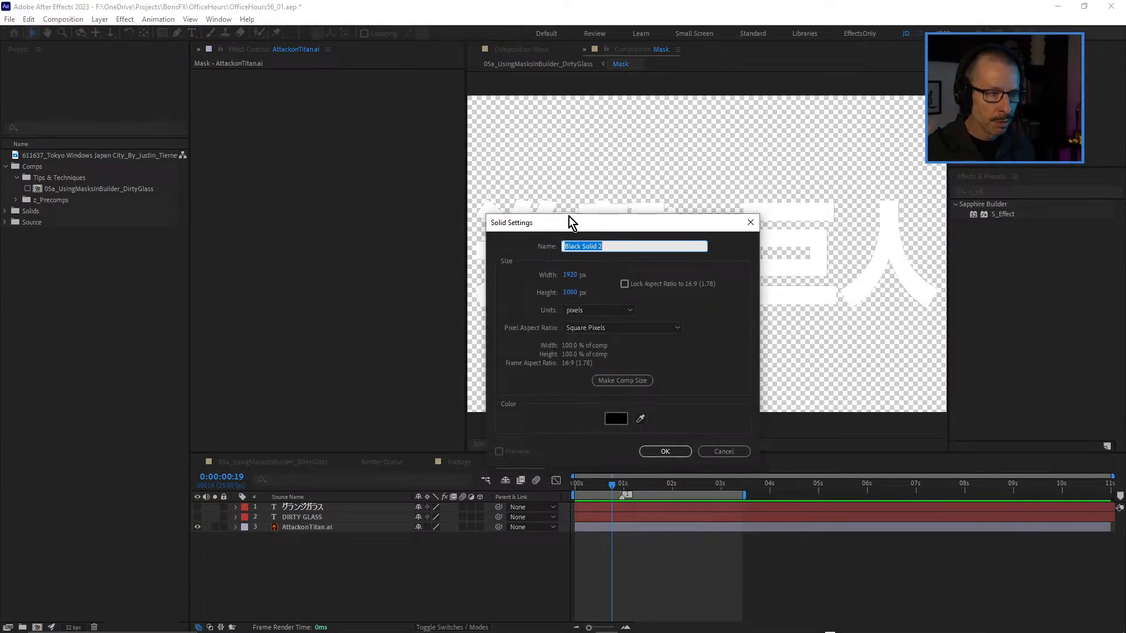
{"action": "left_click", "coordinate": [663, 454]}
{"action": "left_click_drag", "start_coordinate": [298, 507], "coordinate": [297, 548]}
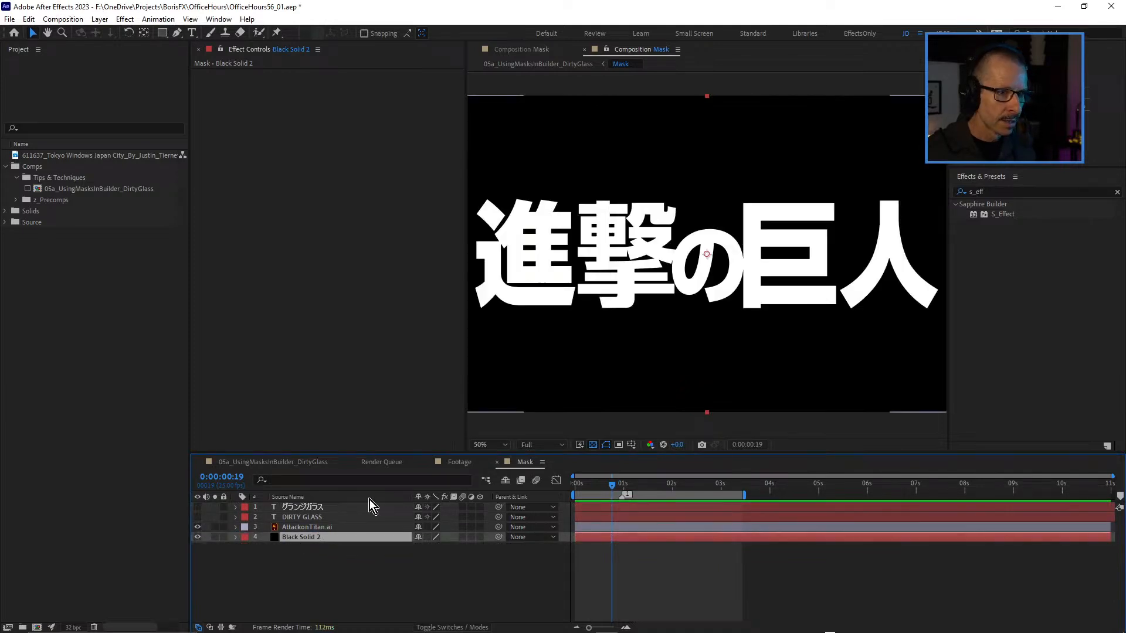
{"action": "left_click", "coordinate": [595, 445]}
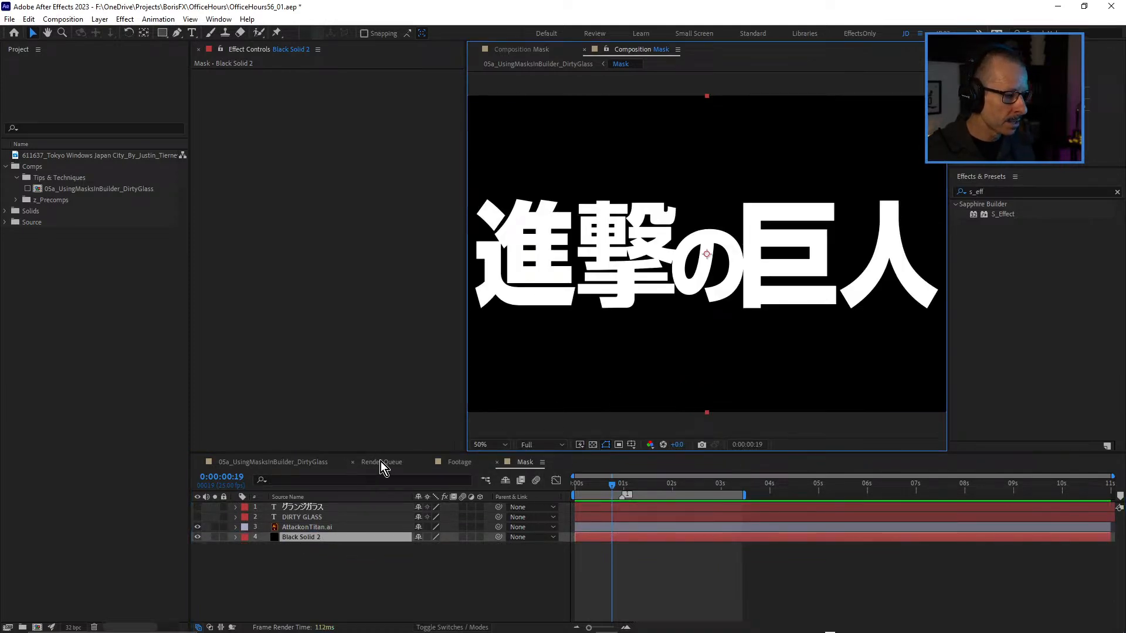
Return to the 05a_UsingMasksInBuilder_DirtyGlass composition, check its frame, and open the DirtyGlass layer's S_Effect in the Effect Builder.
{"action": "left_click", "coordinate": [301, 461]}
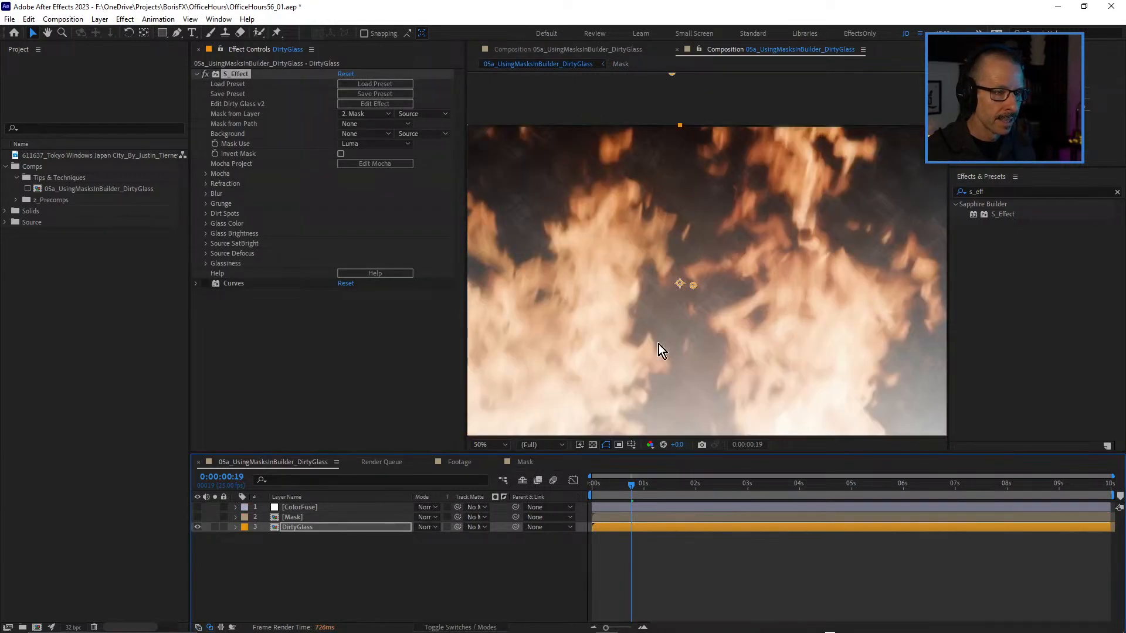
{"action": "key", "text": "comma"}
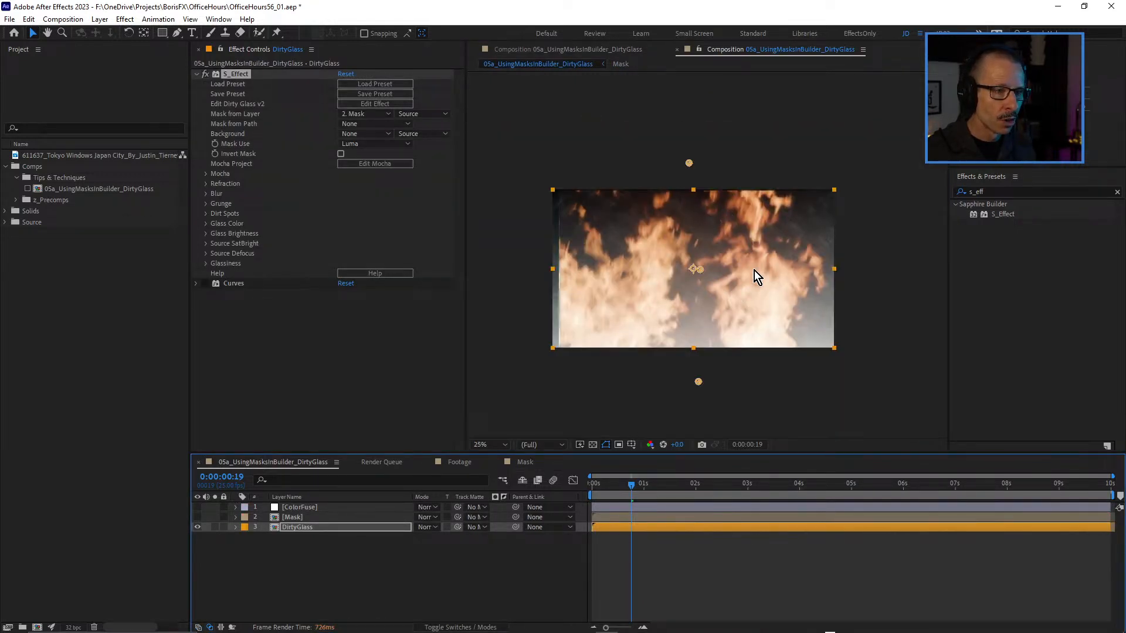
{"action": "key", "text": "period"}
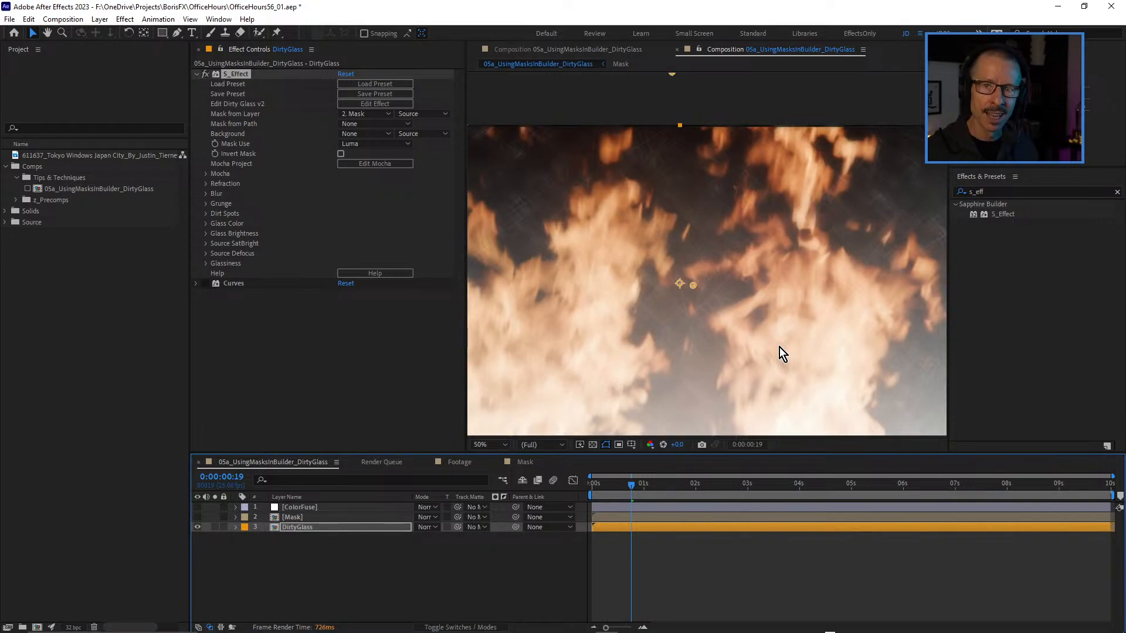
{"action": "key", "text": "comma"}
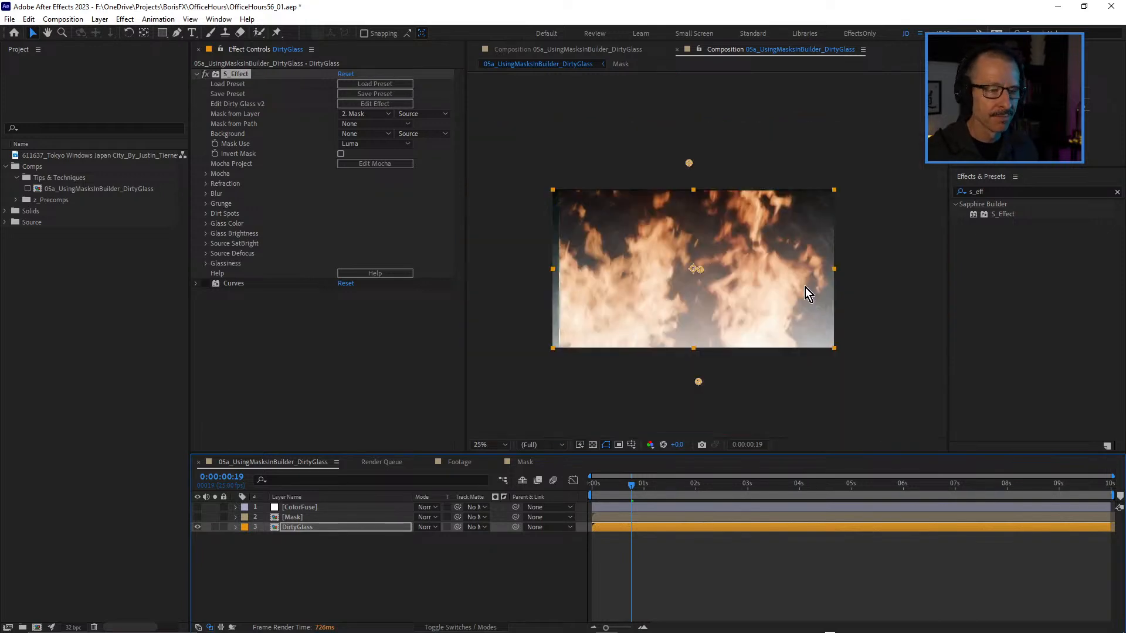
{"action": "left_click", "coordinate": [306, 527]}
{"action": "left_click", "coordinate": [375, 105]}
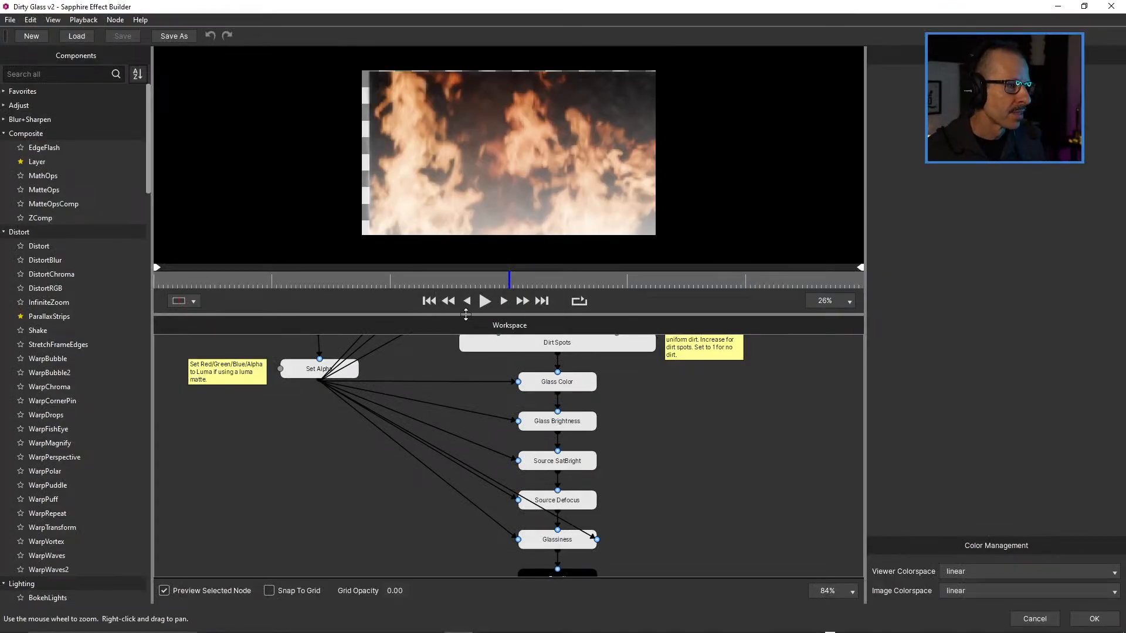
Set the Set Alpha node's Red, Green, Blue and Alpha channels all to Luma.
{"action": "left_click_drag", "start_coordinate": [424, 367], "coordinate": [460, 444]}
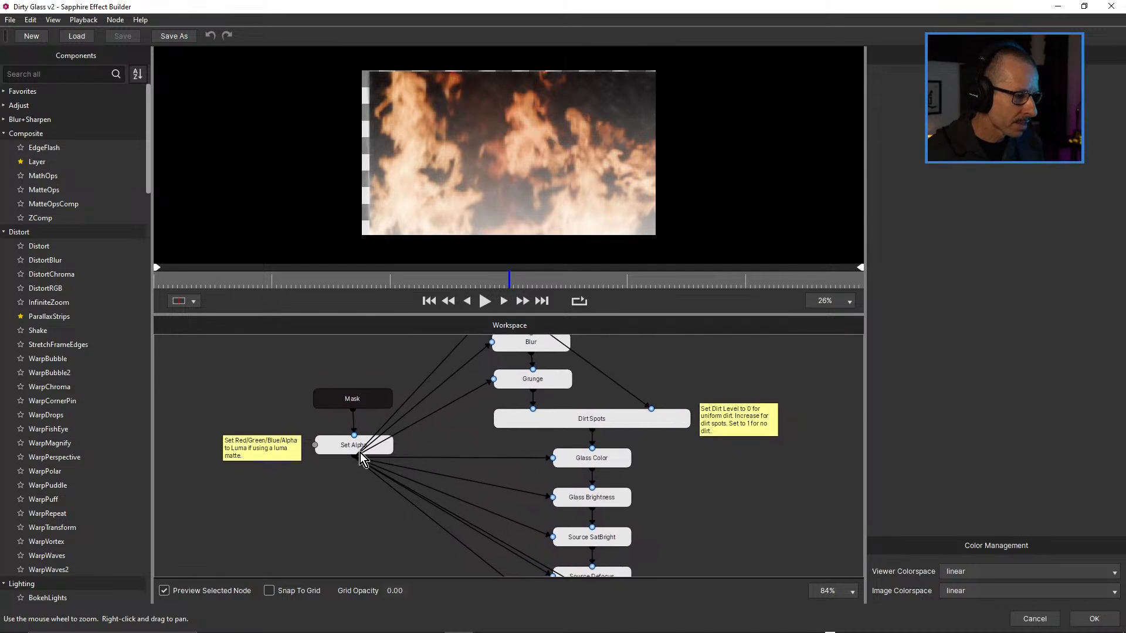
{"action": "left_click", "coordinate": [348, 451]}
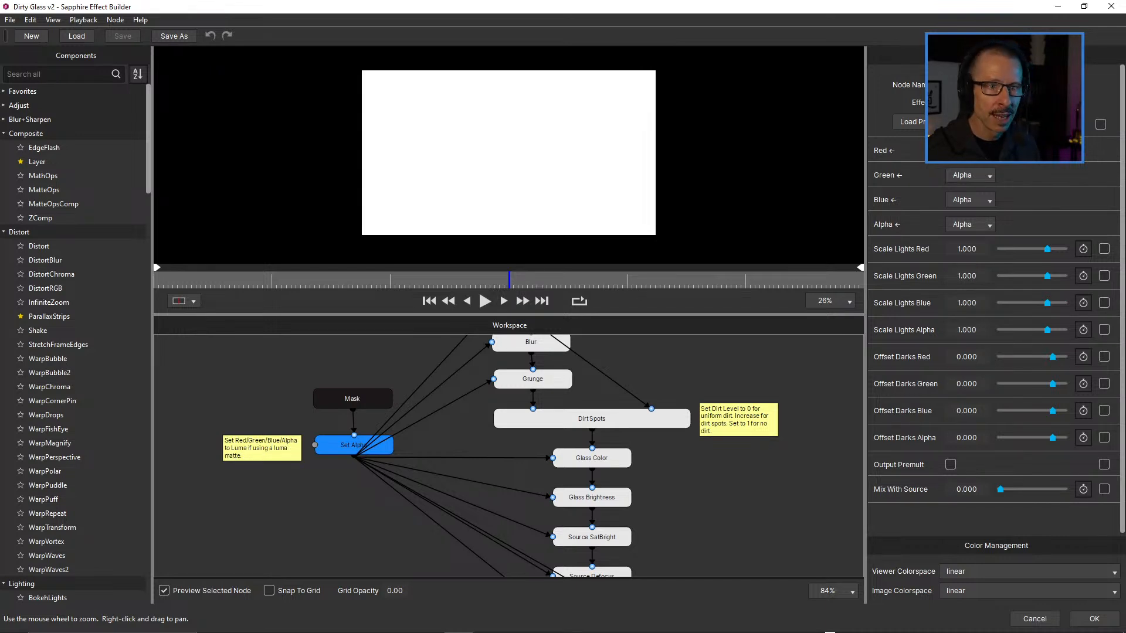
{"action": "left_click", "coordinate": [978, 176]}
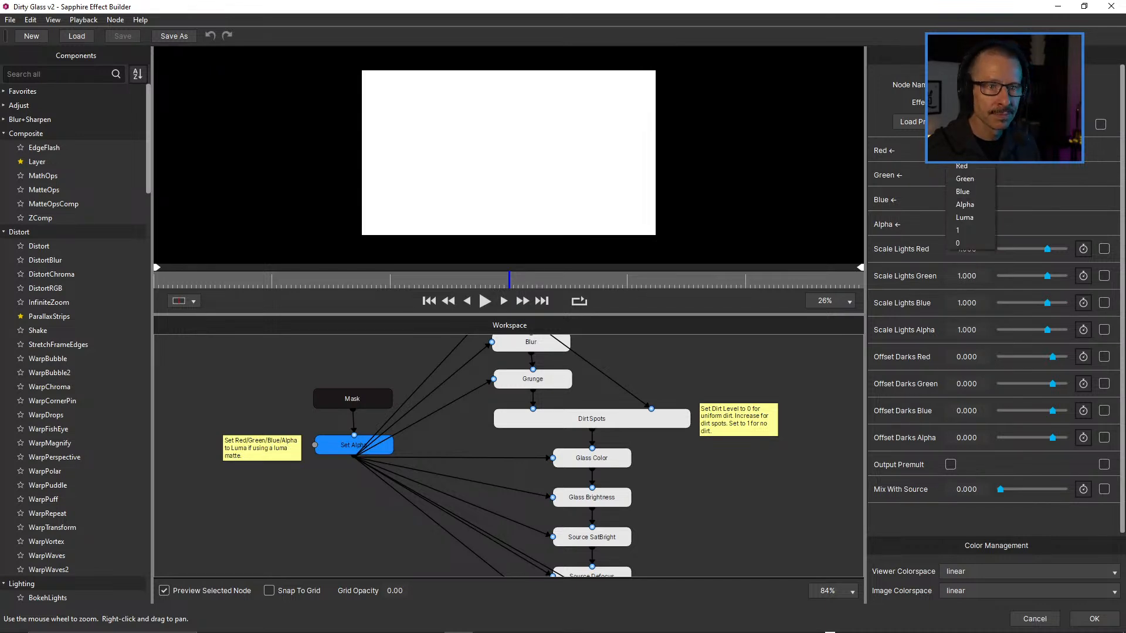
{"action": "left_click", "coordinate": [978, 205]}
{"action": "left_click", "coordinate": [977, 175]}
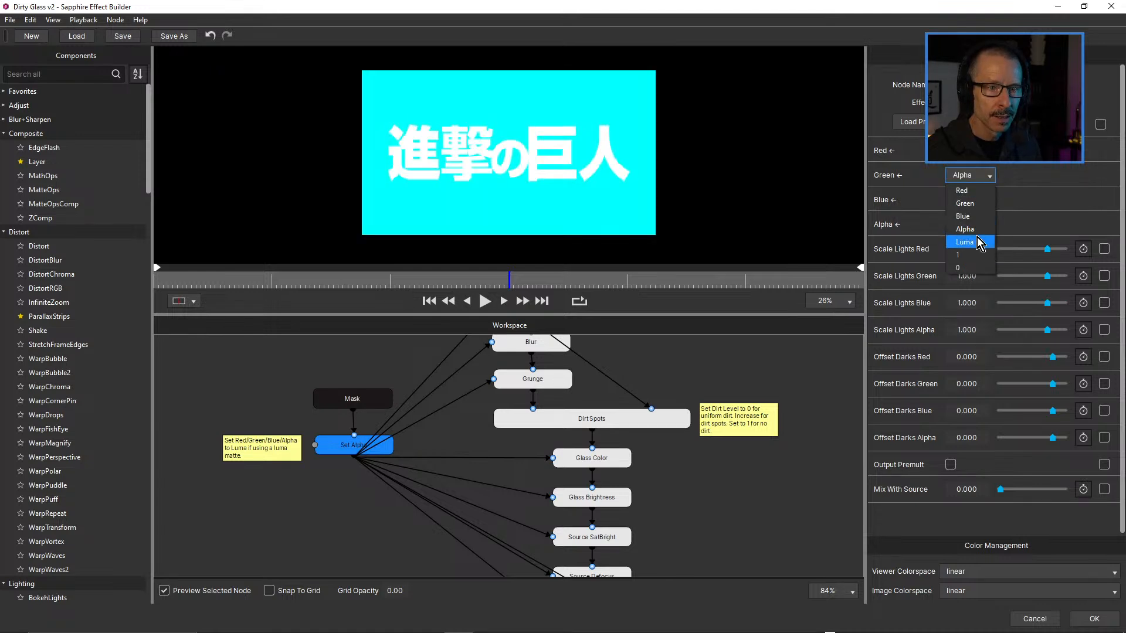
{"action": "left_click", "coordinate": [977, 240]}
{"action": "left_click", "coordinate": [979, 201]}
{"action": "left_click", "coordinate": [978, 269]}
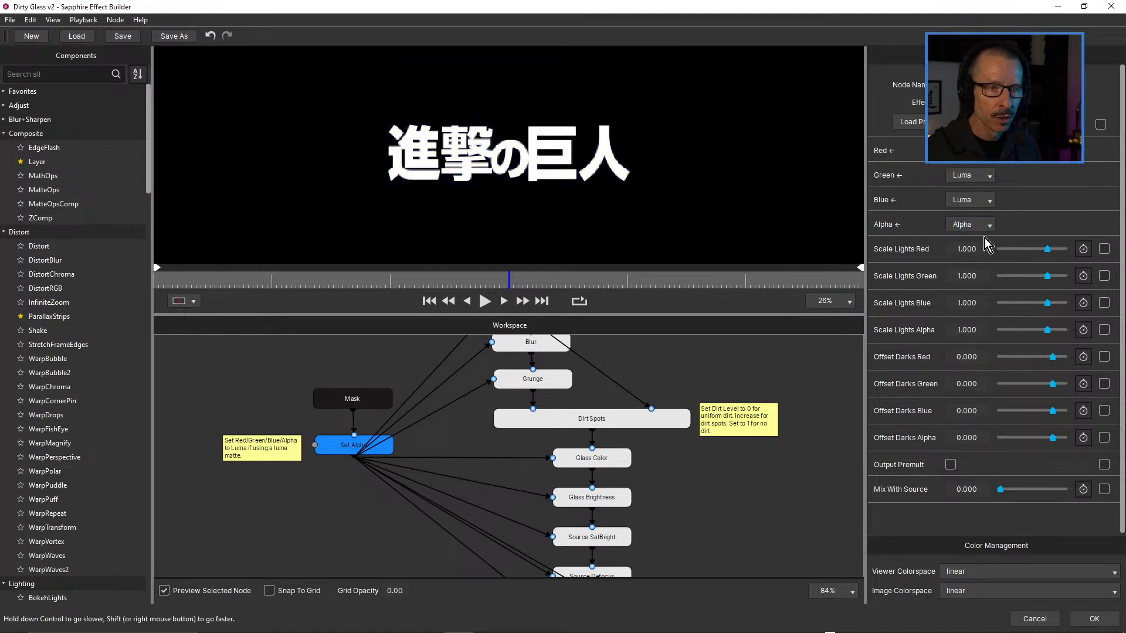
{"action": "left_click", "coordinate": [985, 225]}
{"action": "left_click", "coordinate": [983, 292]}
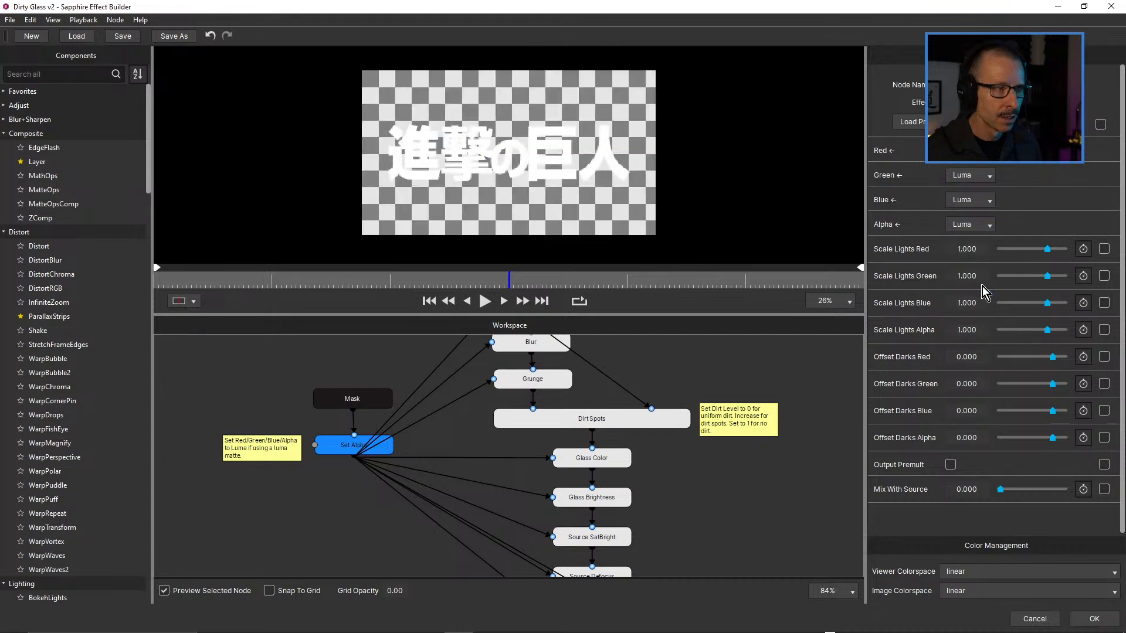
Check the Refraction node's preview and its Matte Use setting.
{"action": "left_click_drag", "start_coordinate": [657, 367], "coordinate": [646, 457]}
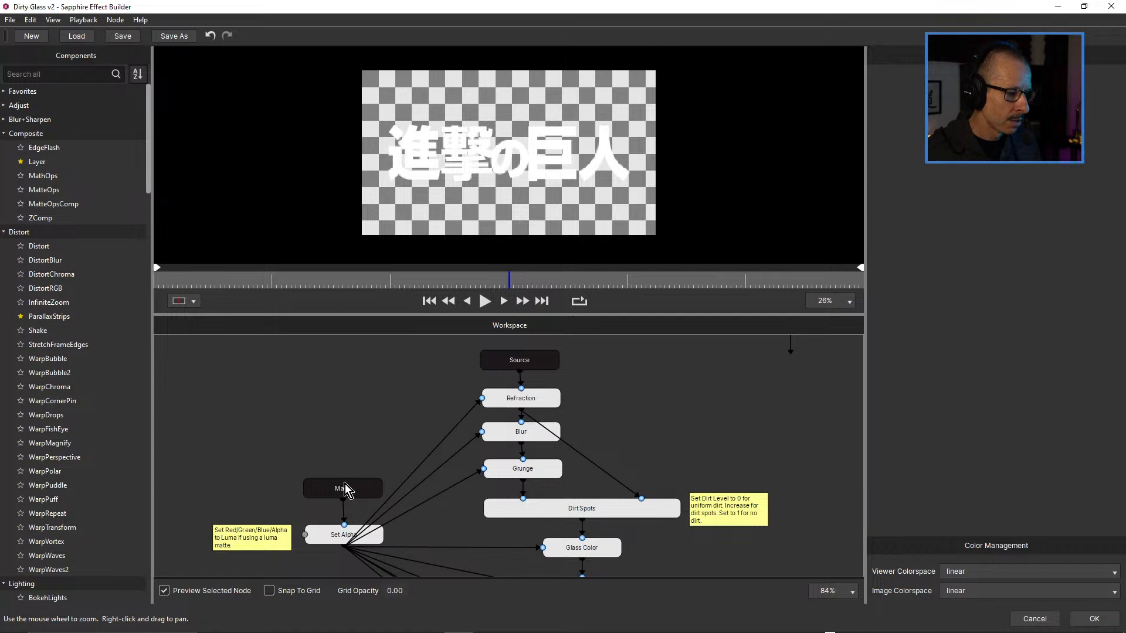
{"action": "left_click", "coordinate": [542, 401]}
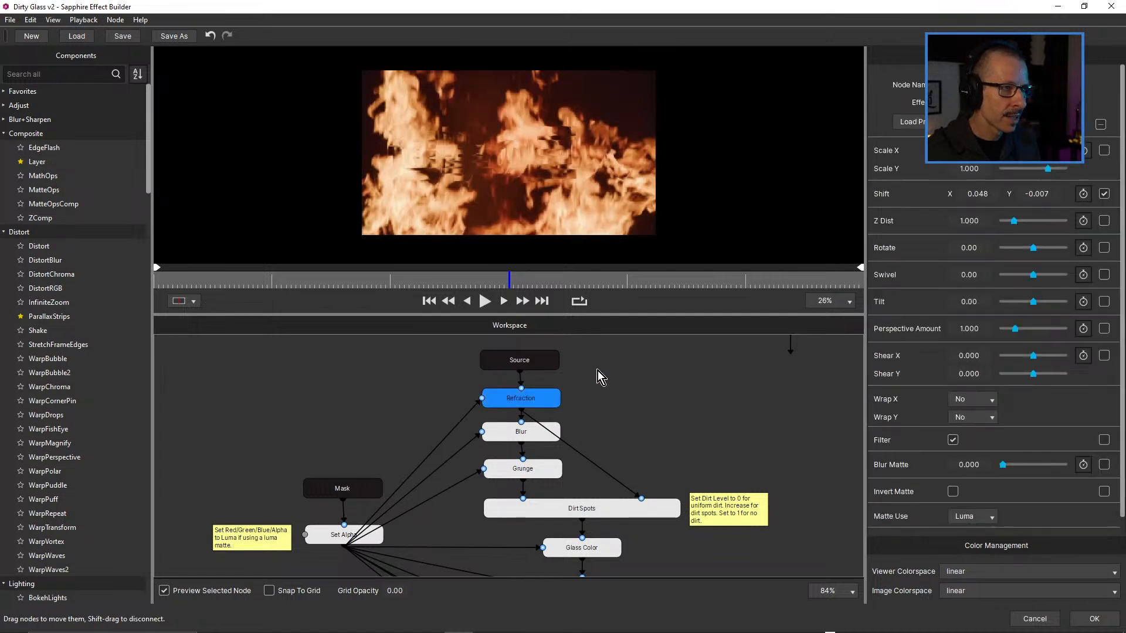
{"action": "left_click_drag", "start_coordinate": [621, 442], "coordinate": [614, 342]}
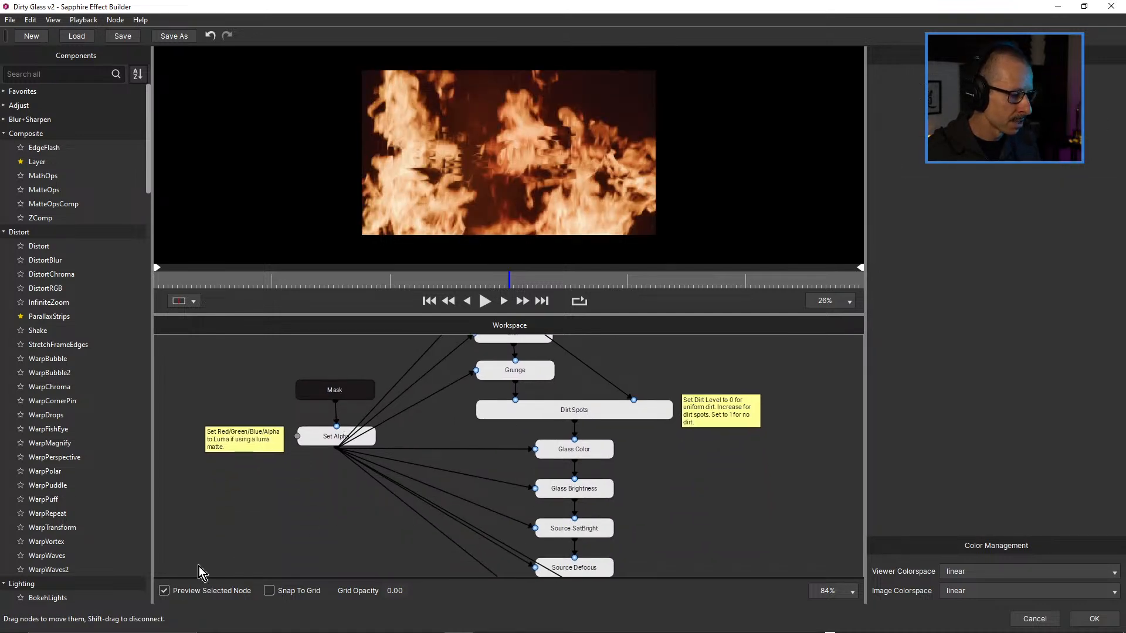
Turn off Preview Selected Node to show the full effect, and review the Glass Color node's mask settings.
{"action": "left_click", "coordinate": [165, 591]}
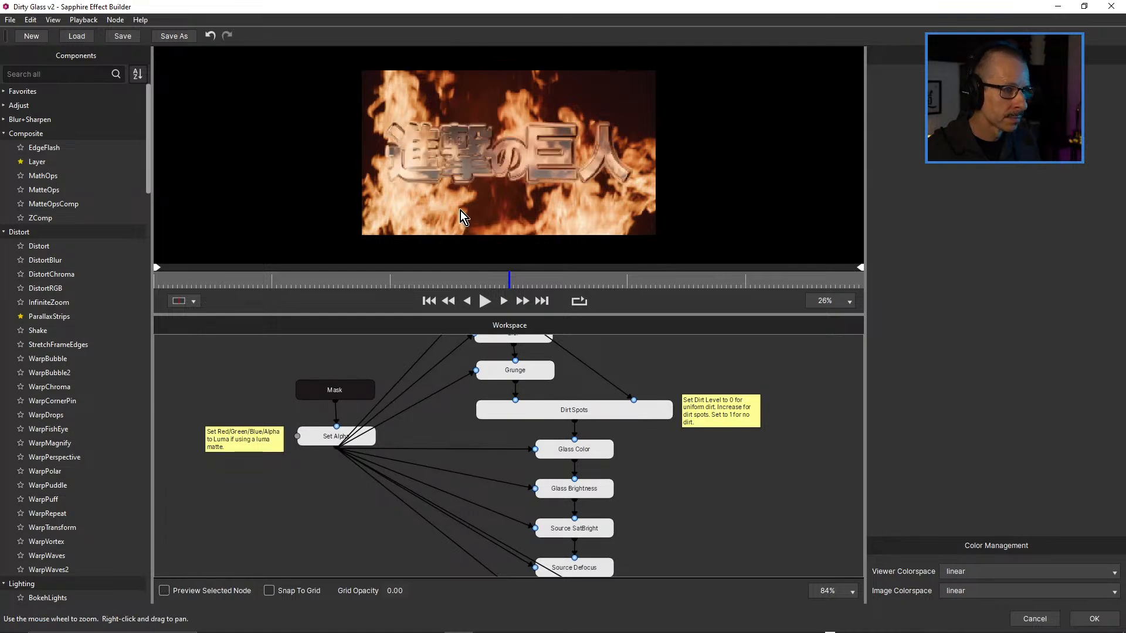
{"action": "scroll", "coordinate": [543, 129], "scroll_direction": "up", "scroll_amount": 3}
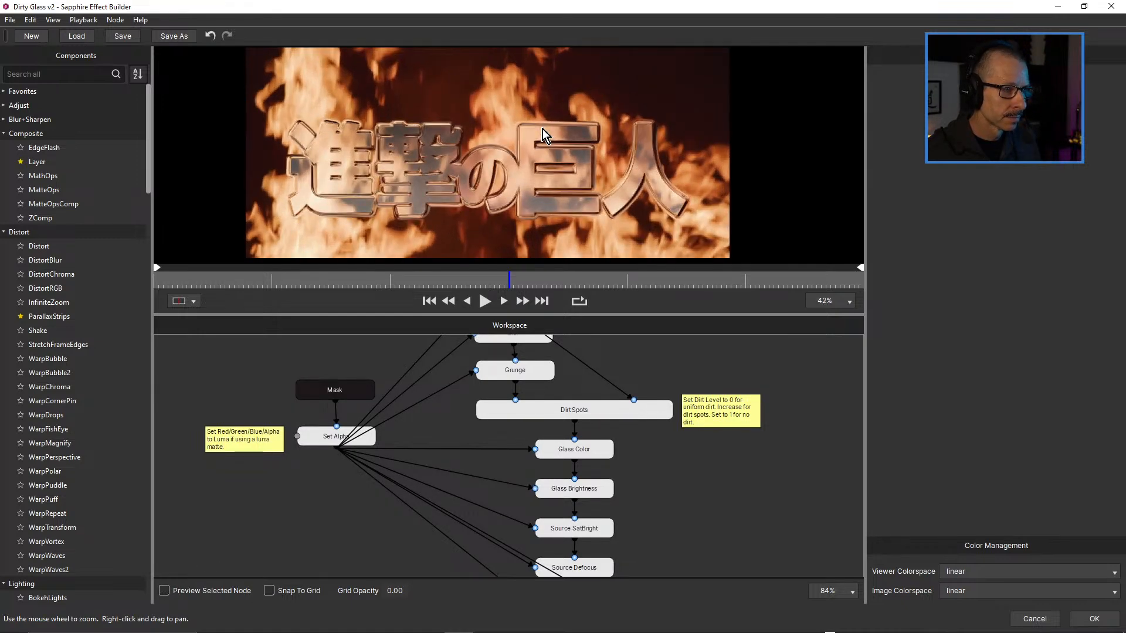
{"action": "left_click", "coordinate": [600, 457]}
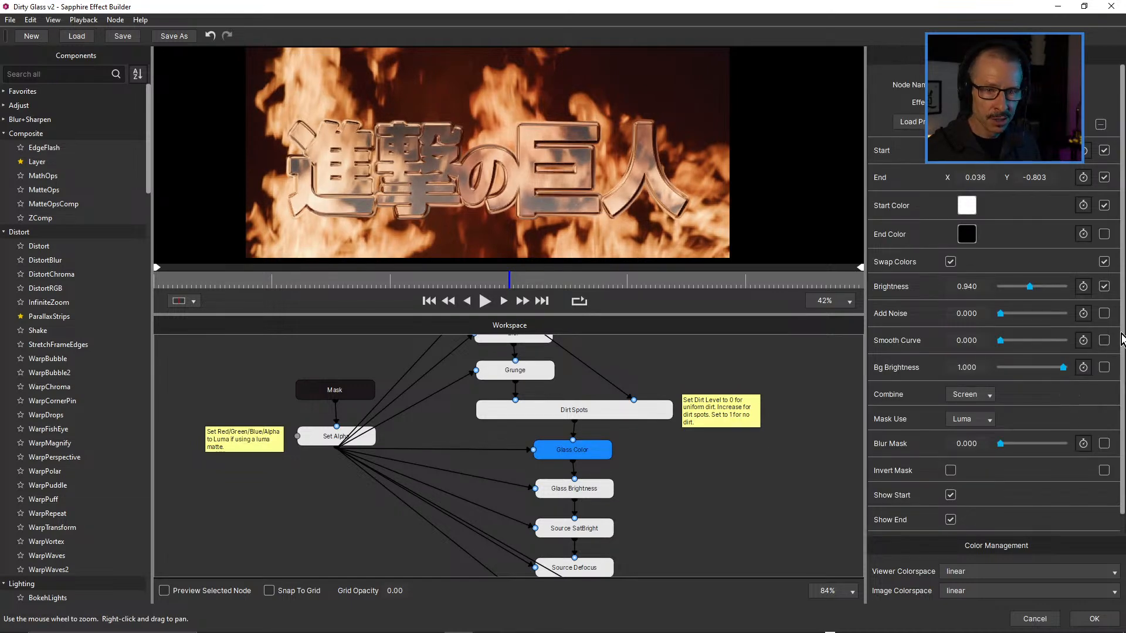
{"action": "left_click_drag", "start_coordinate": [1121, 343], "coordinate": [1120, 403]}
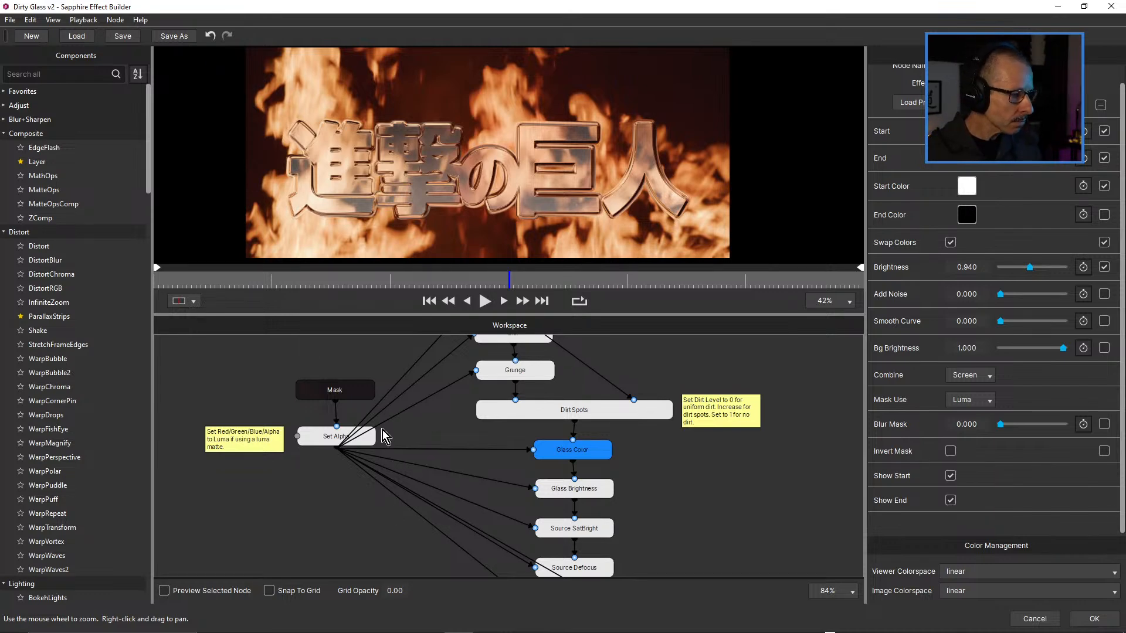
Rename the Set Alpha node as Choose Alpha or Luma.
{"action": "scroll", "coordinate": [399, 427], "scroll_direction": "down", "scroll_amount": 1}
{"action": "left_click", "coordinate": [346, 435]}
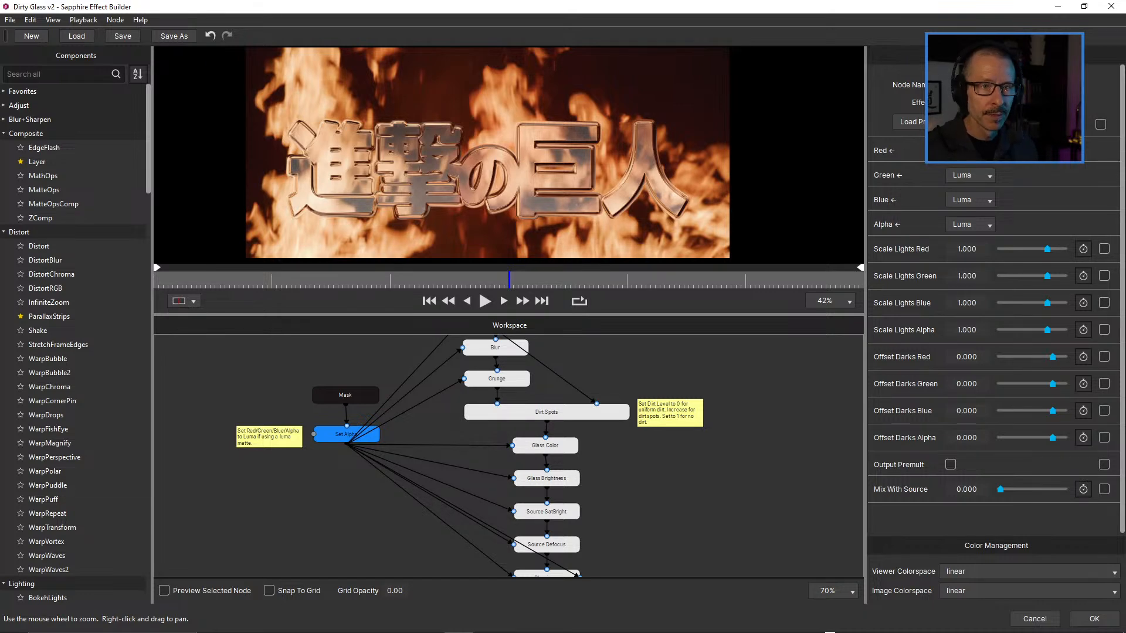
{"action": "left_click", "coordinate": [1094, 97]}
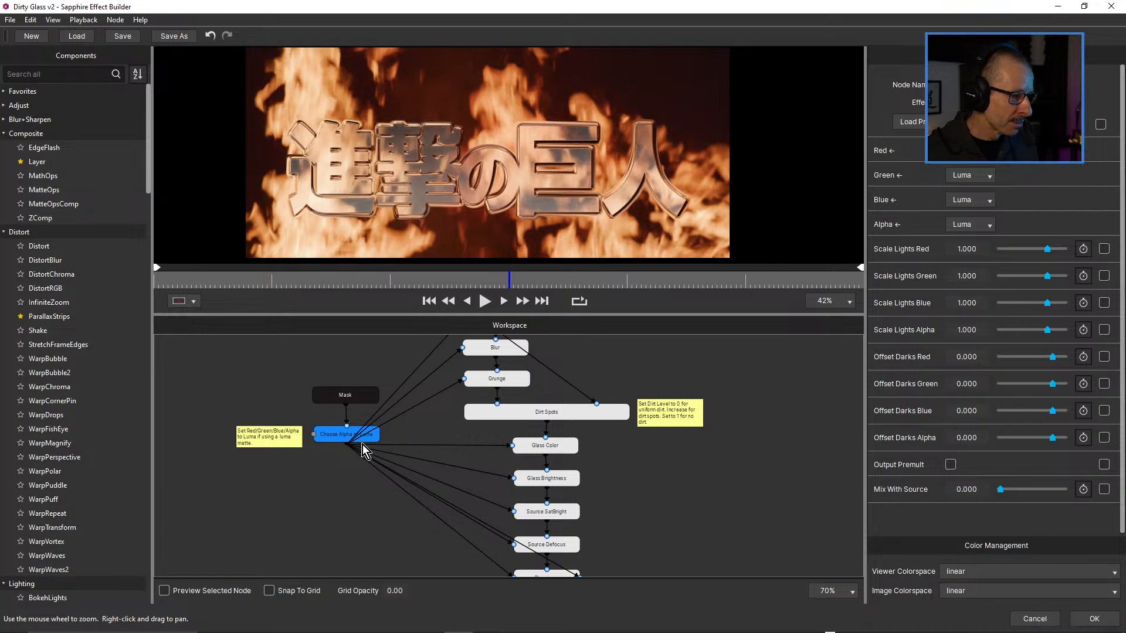
{"action": "left_click", "coordinate": [338, 481]}
Try a Blur Lens of 0.147 on the Glassiness node while checking the text edges, and settle on 0.055.
{"action": "left_click_drag", "start_coordinate": [611, 508], "coordinate": [607, 374]}
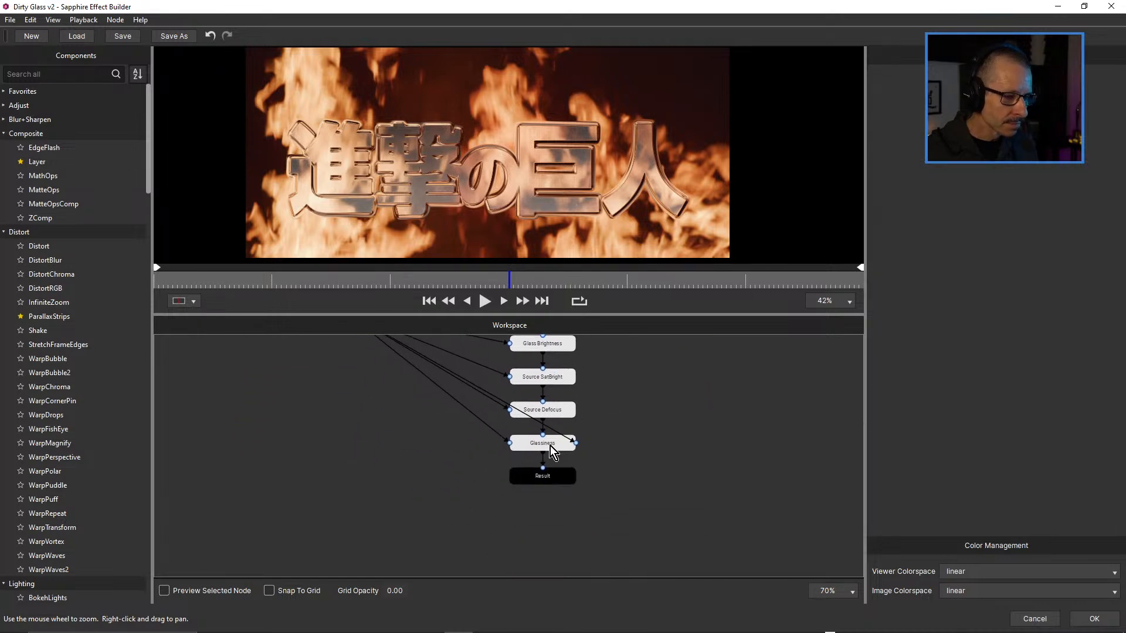
{"action": "left_click", "coordinate": [552, 445]}
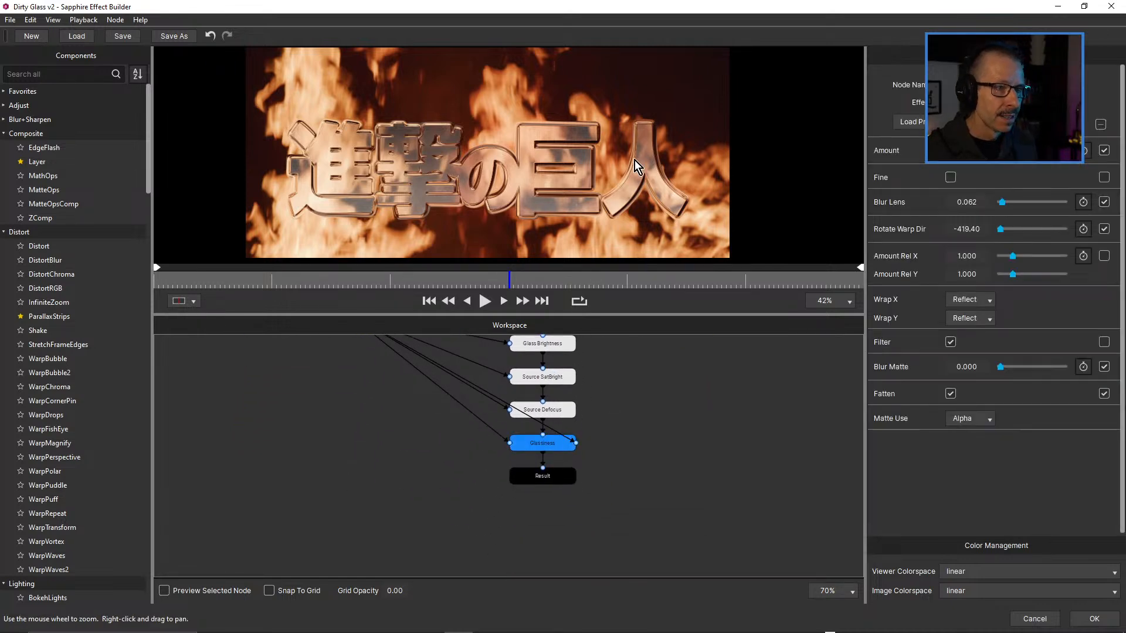
{"action": "scroll", "coordinate": [606, 241], "scroll_direction": "up", "scroll_amount": 5}
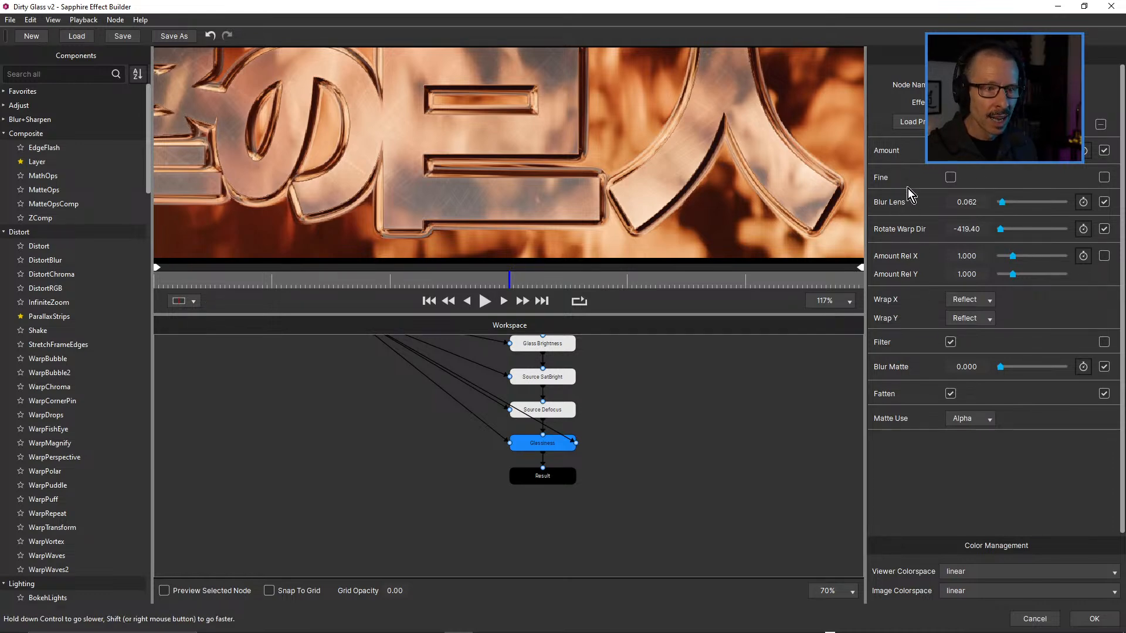
{"action": "left_click_drag", "start_coordinate": [1003, 202], "coordinate": [1002, 202]}
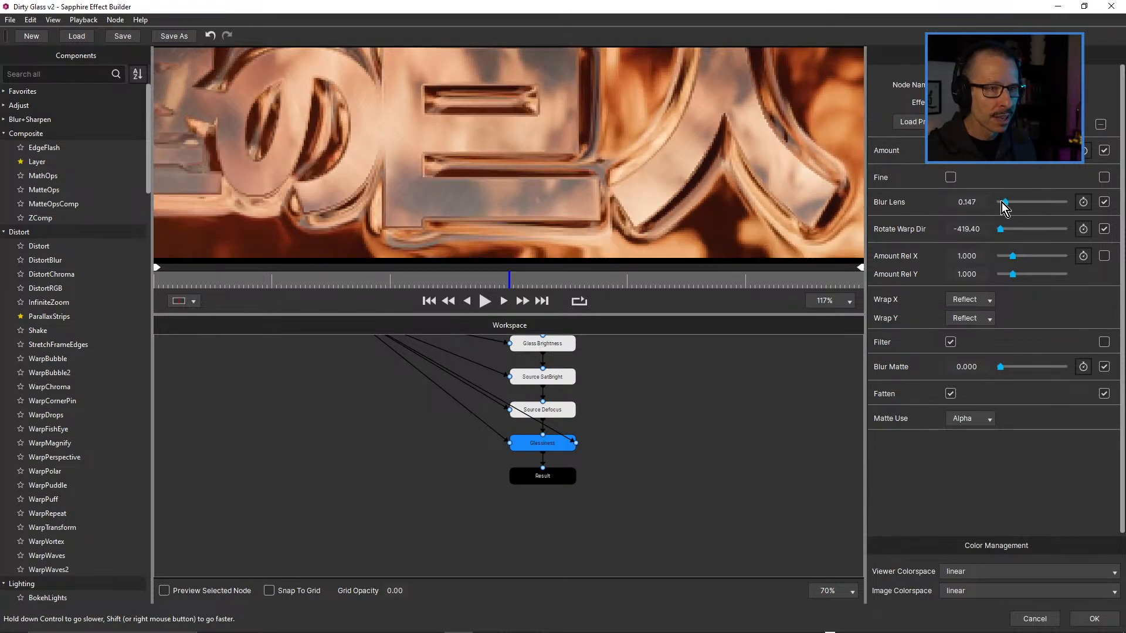
{"action": "scroll", "coordinate": [639, 185], "scroll_direction": "down", "scroll_amount": 3}
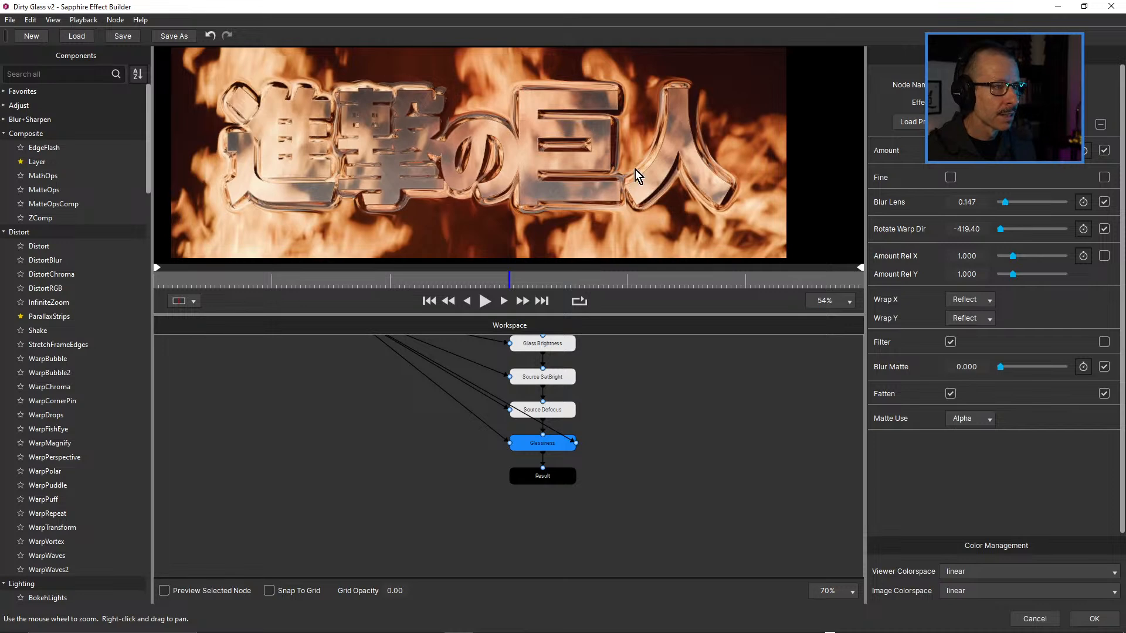
{"action": "mouse_move", "coordinate": [1003, 204]}
{"action": "left_mouse_down"}
{"action": "mouse_move", "coordinate": [1013, 206]}
{"action": "mouse_move", "coordinate": [999, 209]}
{"action": "left_mouse_up"}
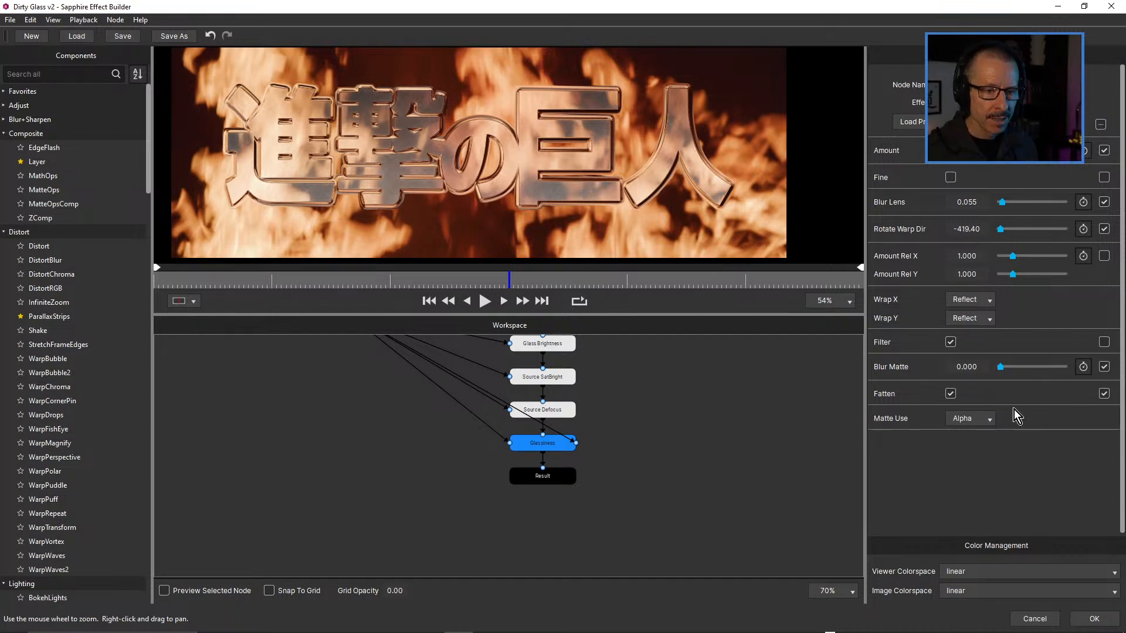
Compare the glass text with the Glassiness node's Fatten option off and on, leaving it on.
{"action": "left_click", "coordinate": [951, 394]}
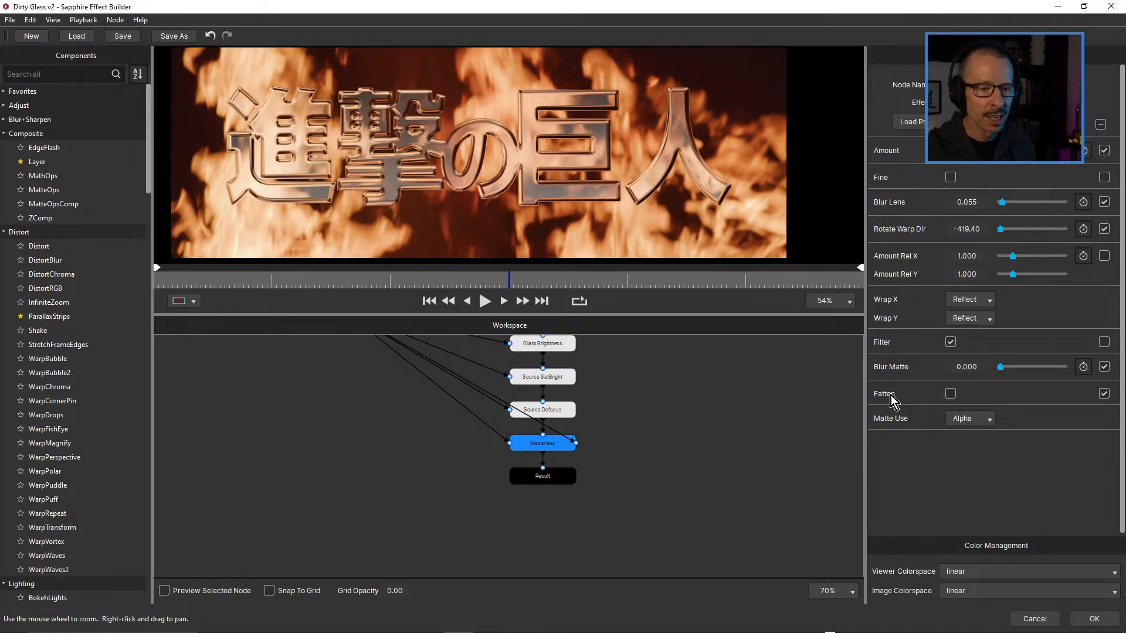
{"action": "left_click", "coordinate": [951, 395]}
{"action": "left_click", "coordinate": [951, 395]}
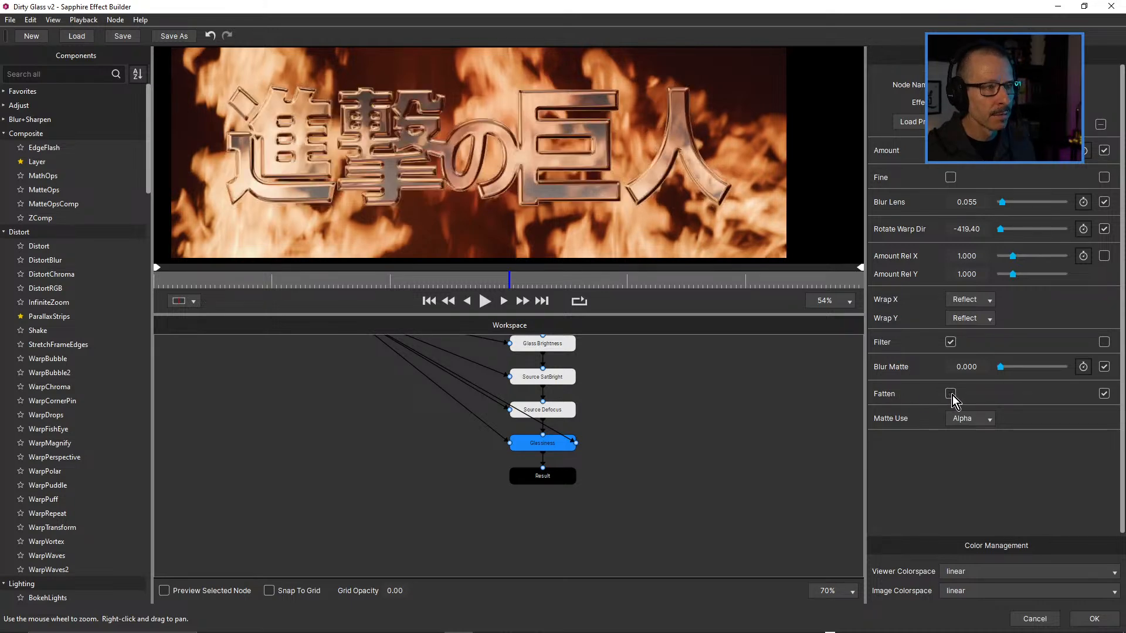
{"action": "left_click", "coordinate": [951, 395]}
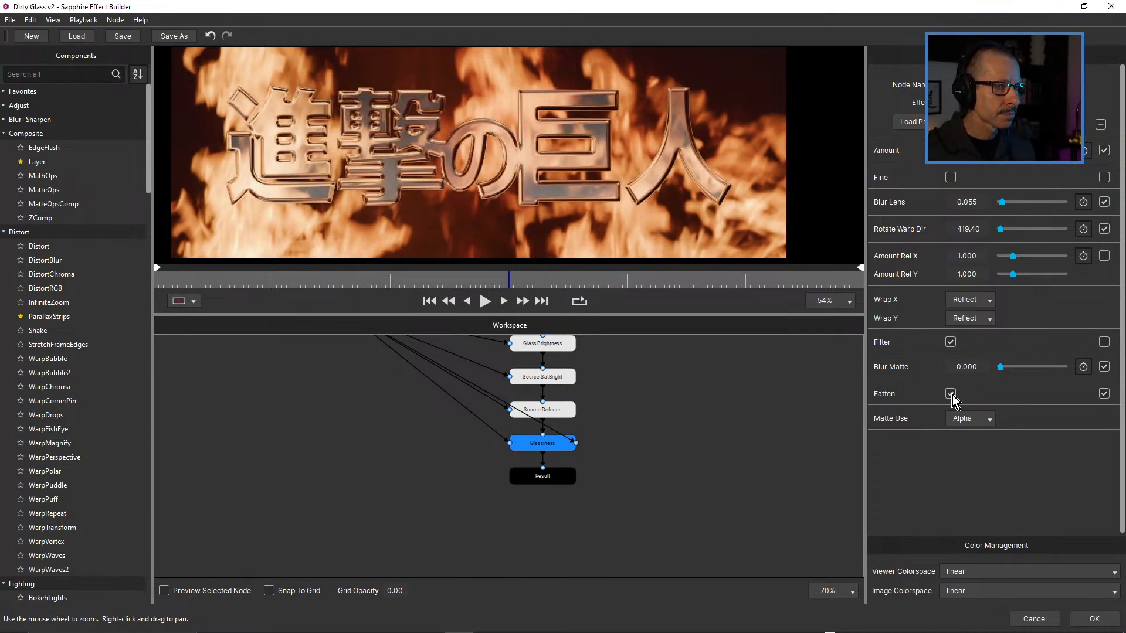
{"action": "left_click_drag", "start_coordinate": [677, 436], "coordinate": [749, 560]}
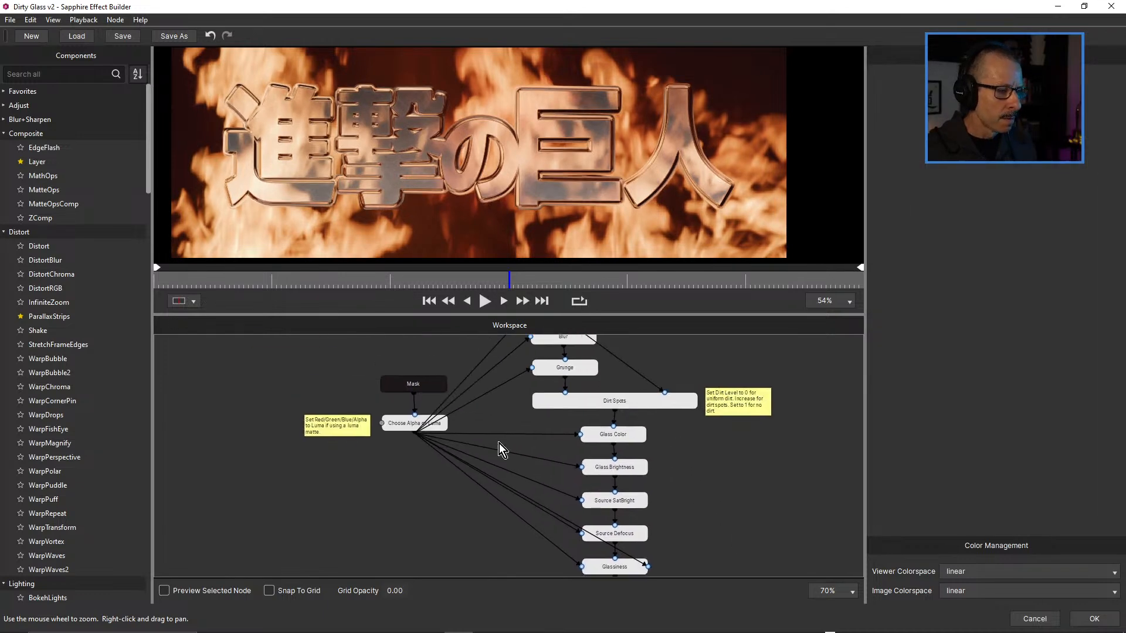
{"action": "left_click_drag", "start_coordinate": [482, 424], "coordinate": [477, 407]}
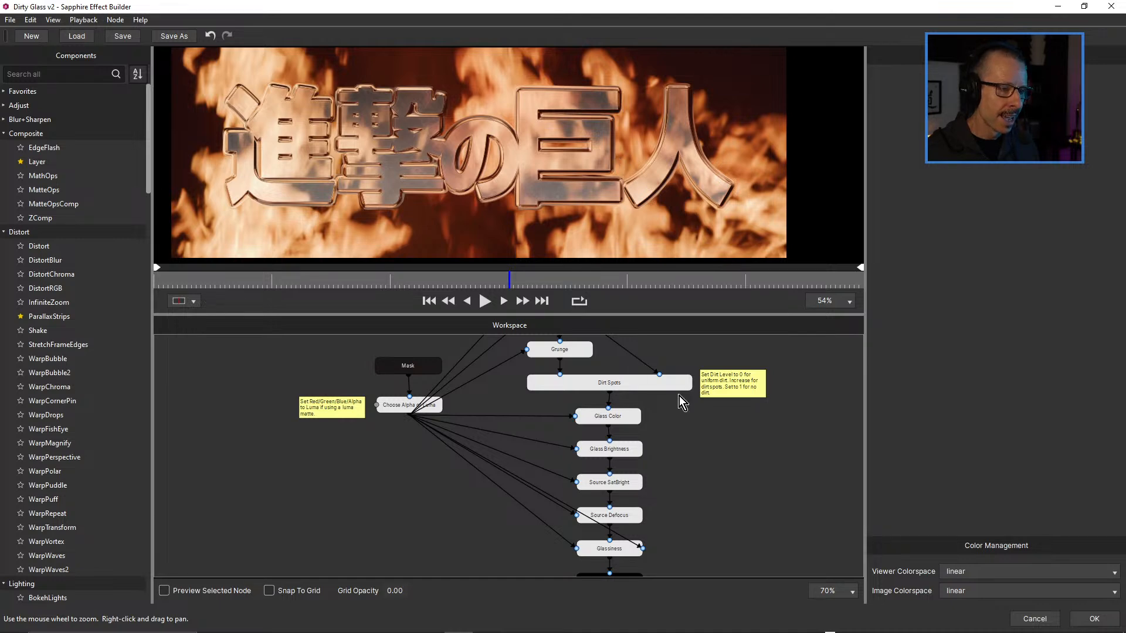
Rearrange the Mask and Choose Alpha or Luma nodes with more space between them, and move the luma matte note further away.
{"action": "left_click_drag", "start_coordinate": [699, 436], "coordinate": [702, 465]}
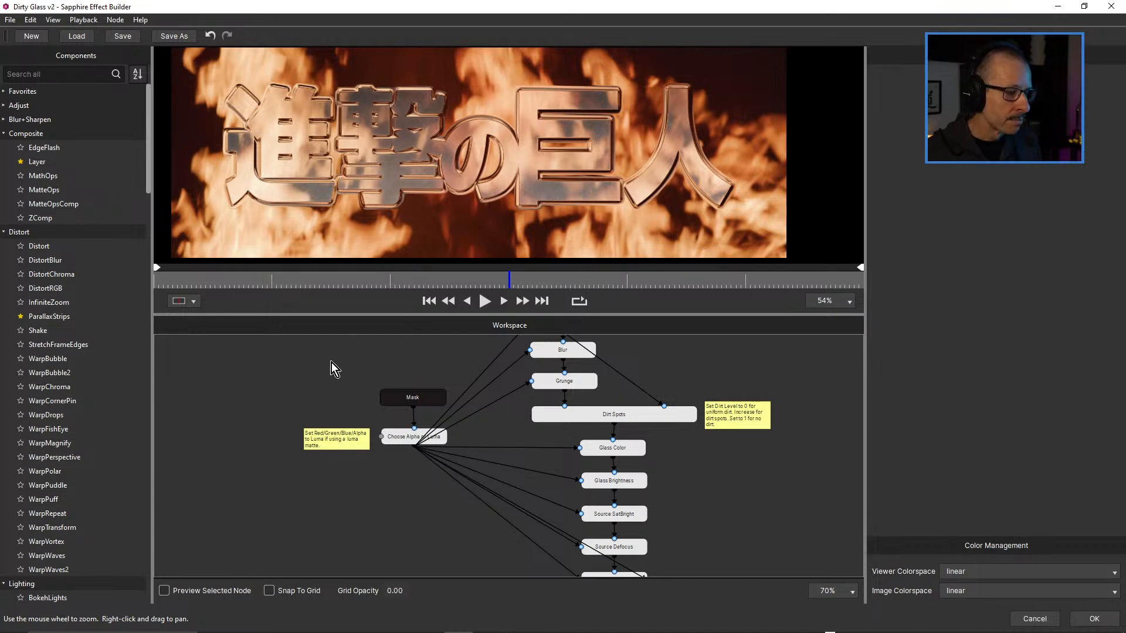
{"action": "left_click_drag", "start_coordinate": [408, 389], "coordinate": [409, 366]}
{"action": "left_click_drag", "start_coordinate": [407, 435], "coordinate": [305, 423]}
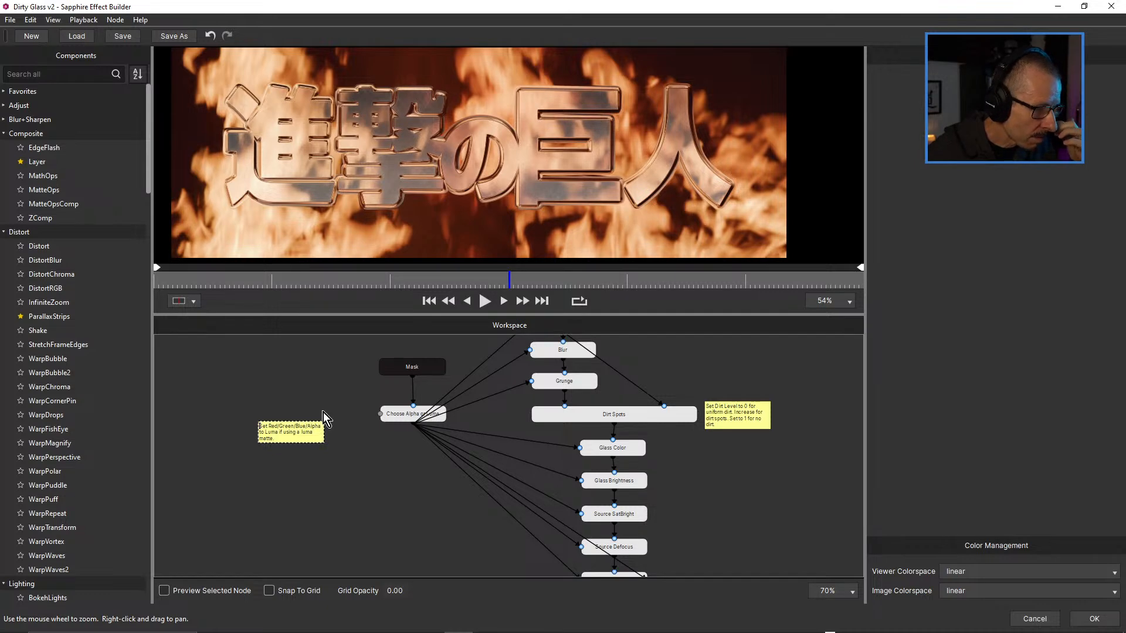
{"action": "left_click_drag", "start_coordinate": [398, 418], "coordinate": [400, 448]}
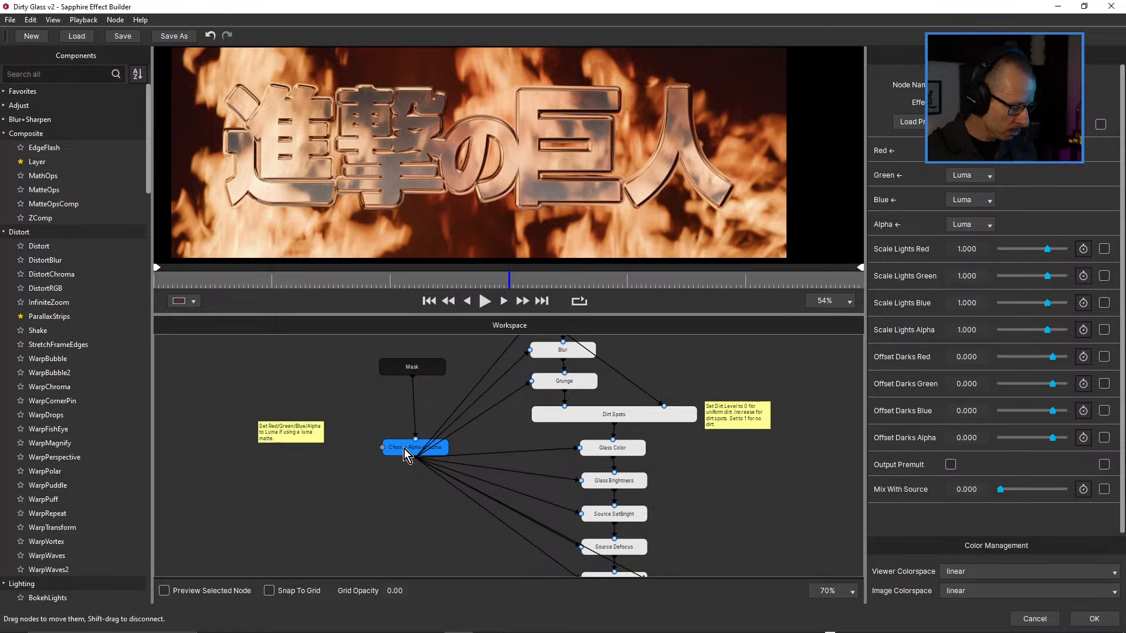
Add a Shape node after Choose Alpha or Luma and line the two nodes up below the Mask node.
{"action": "key", "text": "Tab"}
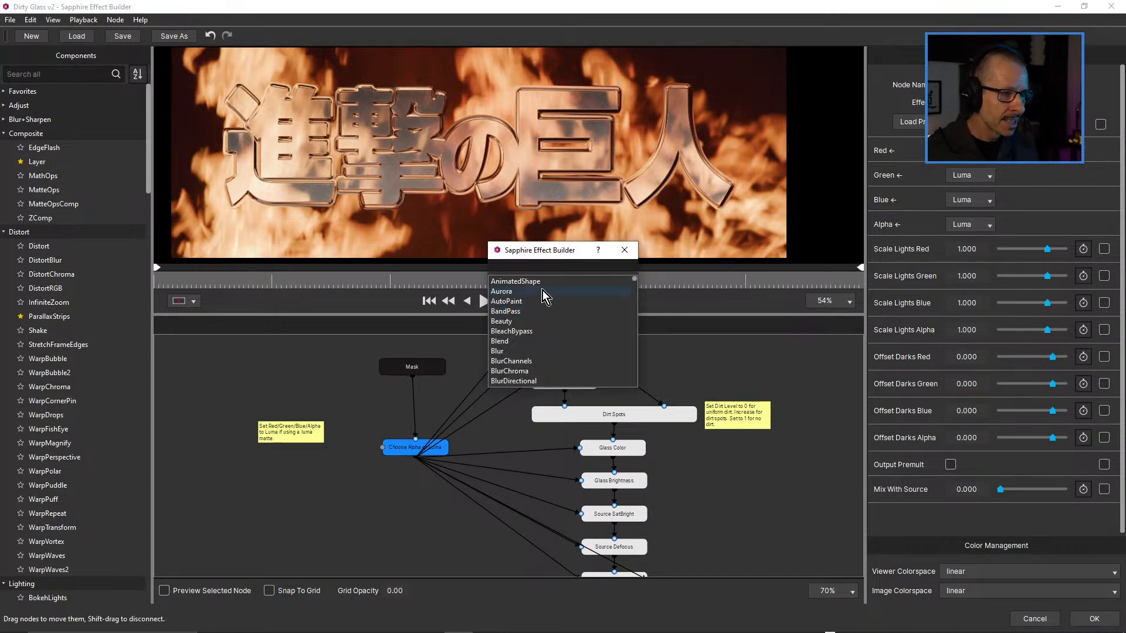
{"action": "type", "text": "sh"}
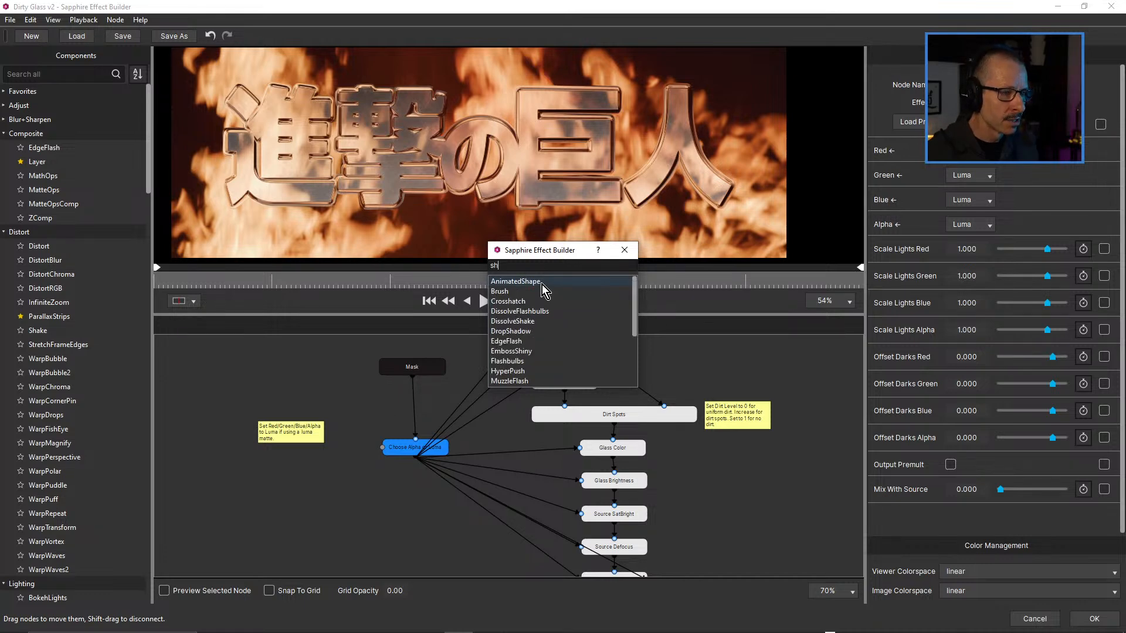
{"action": "type", "text": "ape"}
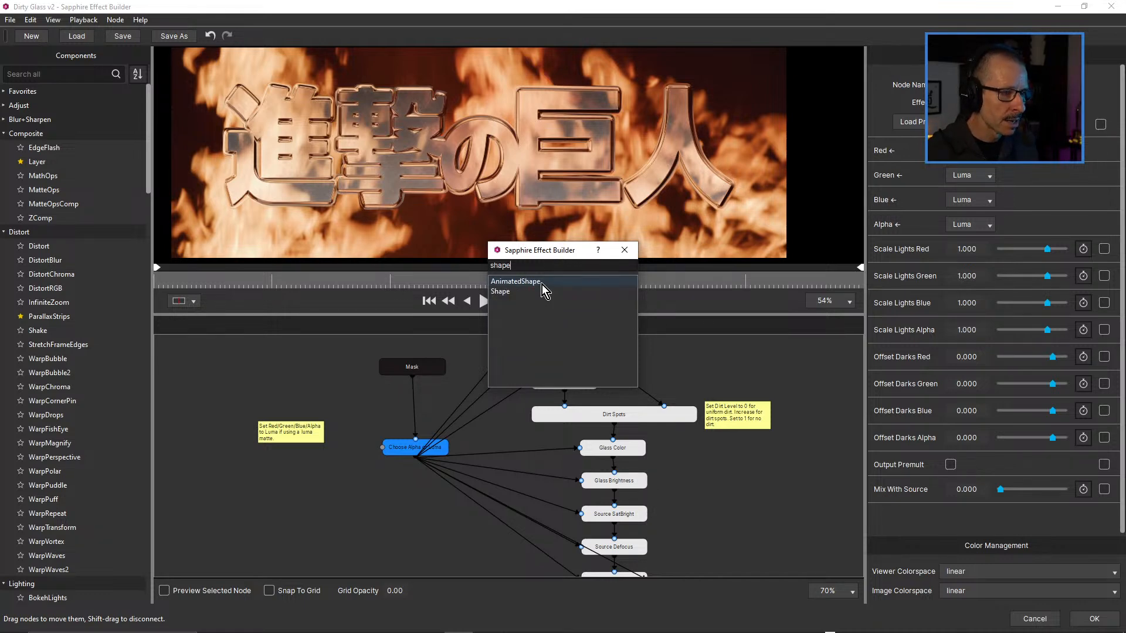
{"action": "left_click", "coordinate": [503, 292]}
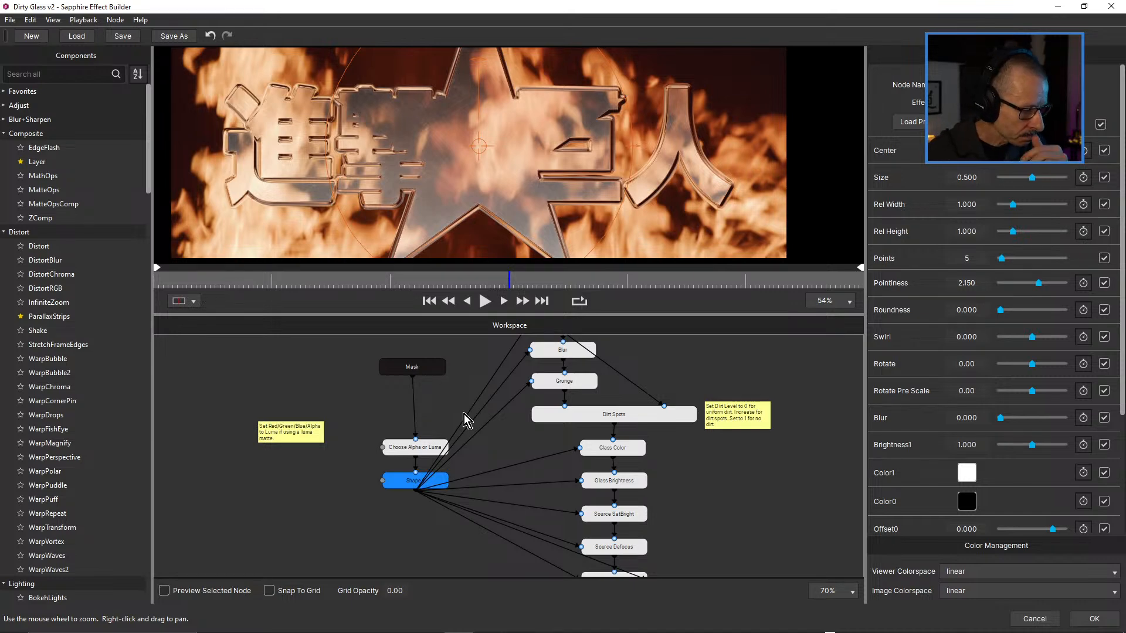
{"action": "left_click", "coordinate": [420, 449]}
{"action": "left_click_drag", "start_coordinate": [420, 411], "coordinate": [418, 412]}
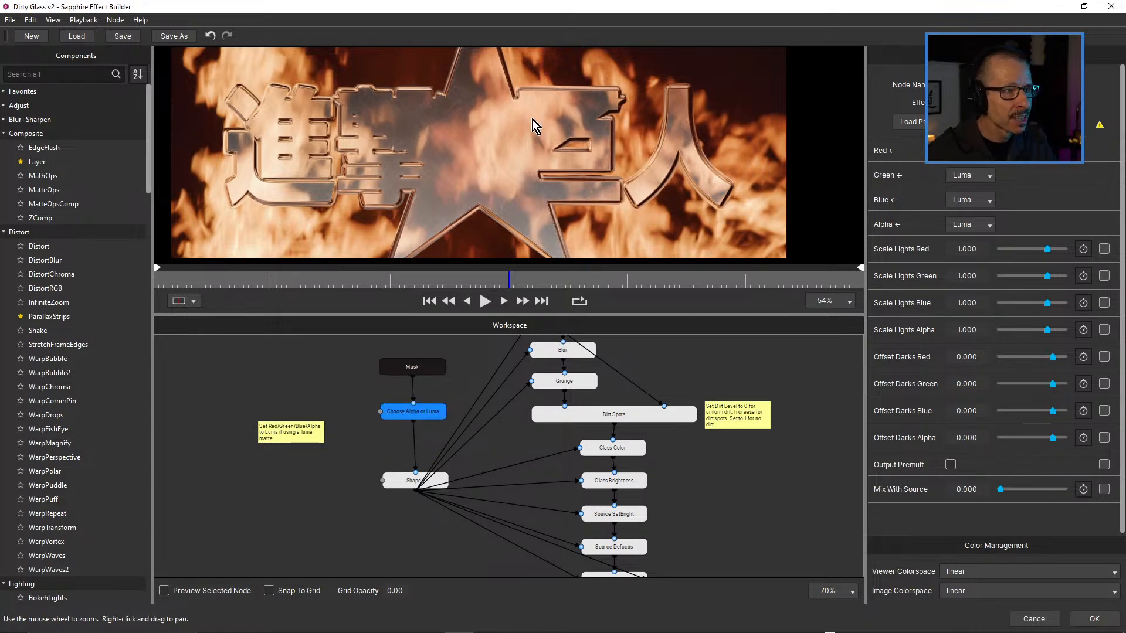
{"action": "left_click_drag", "start_coordinate": [410, 481], "coordinate": [407, 463]}
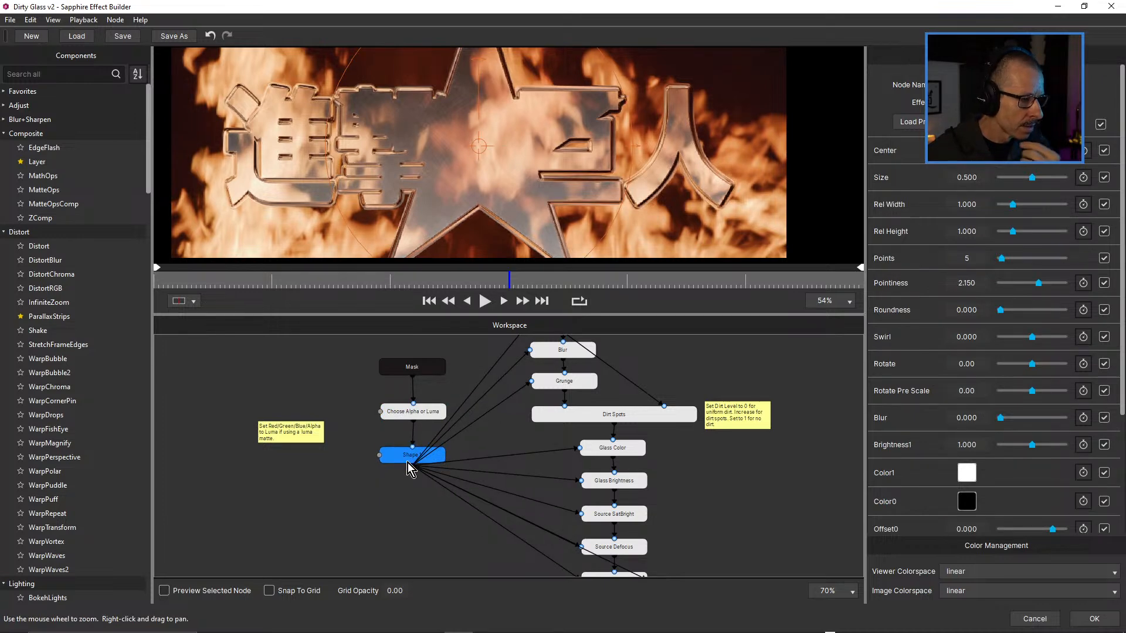
Disconnect the Shape node from the mask chain and move it aside.
{"action": "right_click", "coordinate": [404, 459]}
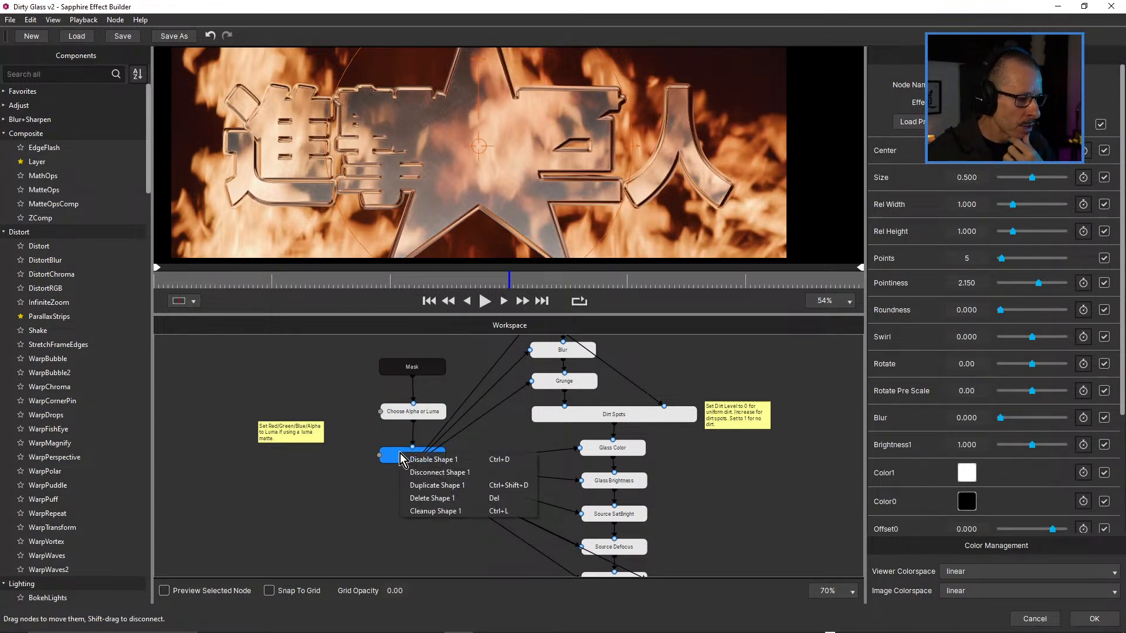
{"action": "left_click", "coordinate": [427, 473]}
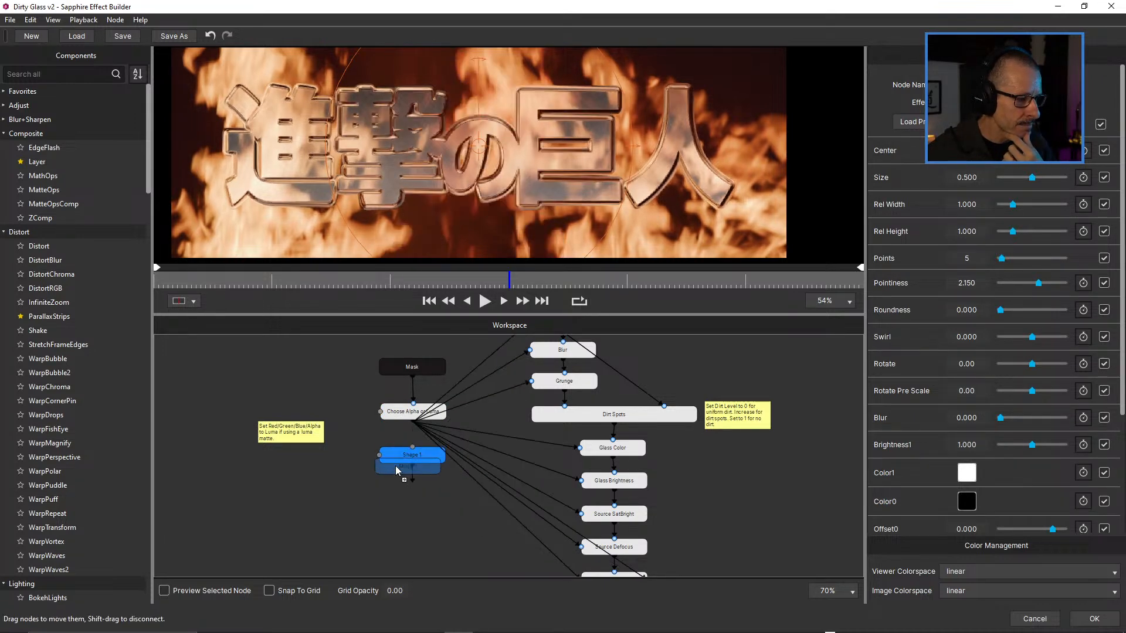
{"action": "left_click_drag", "start_coordinate": [396, 463], "coordinate": [374, 481]}
Insert a Cutout node after Choose Alpha or Luma and move the luma matte note clear of the nodes.
{"action": "left_click", "coordinate": [399, 414]}
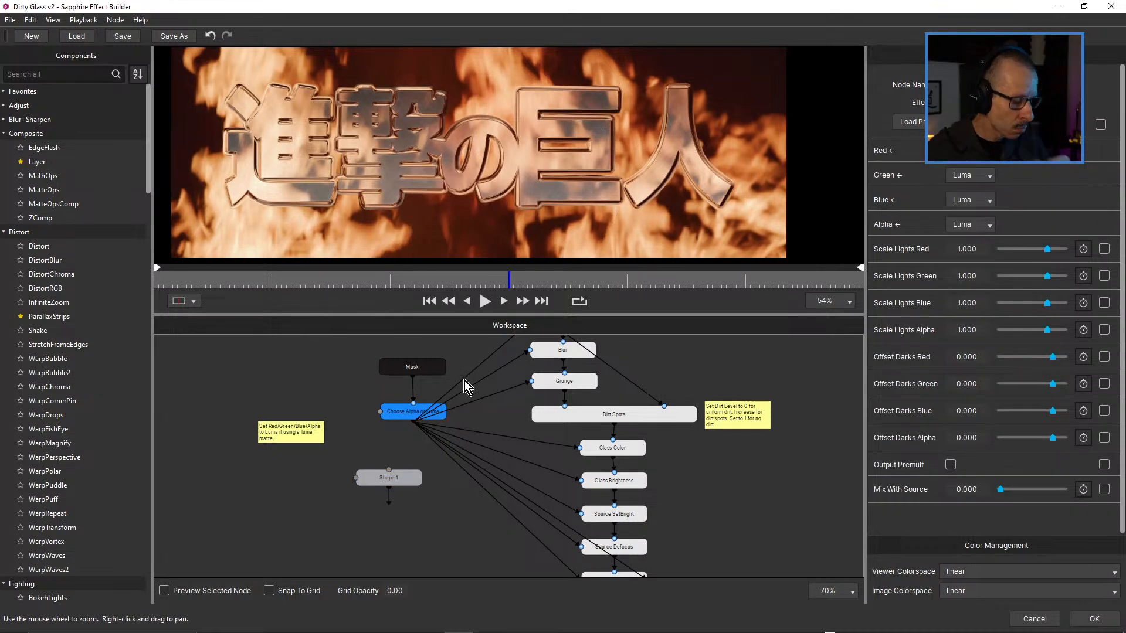
{"action": "key", "text": "Tab"}
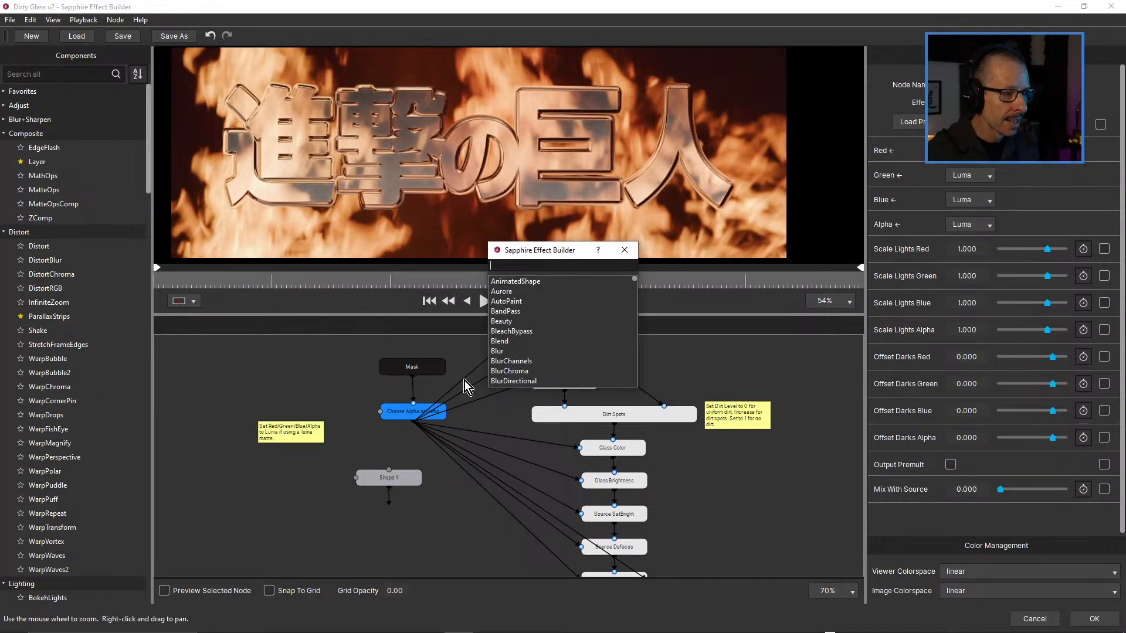
{"action": "type", "text": "cut"}
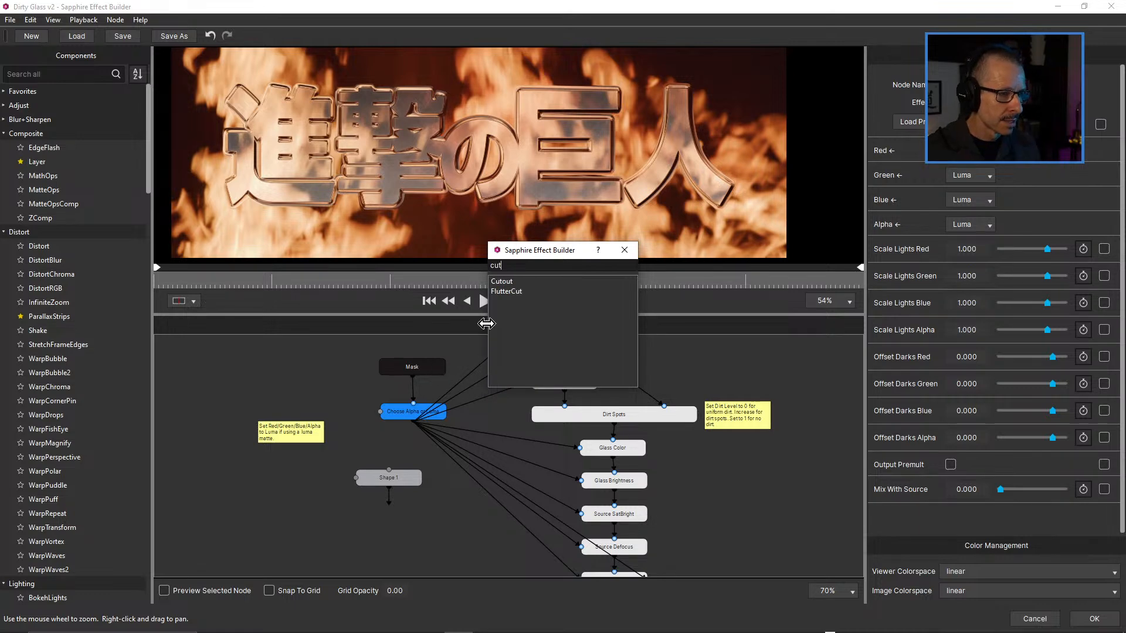
{"action": "left_click", "coordinate": [504, 282]}
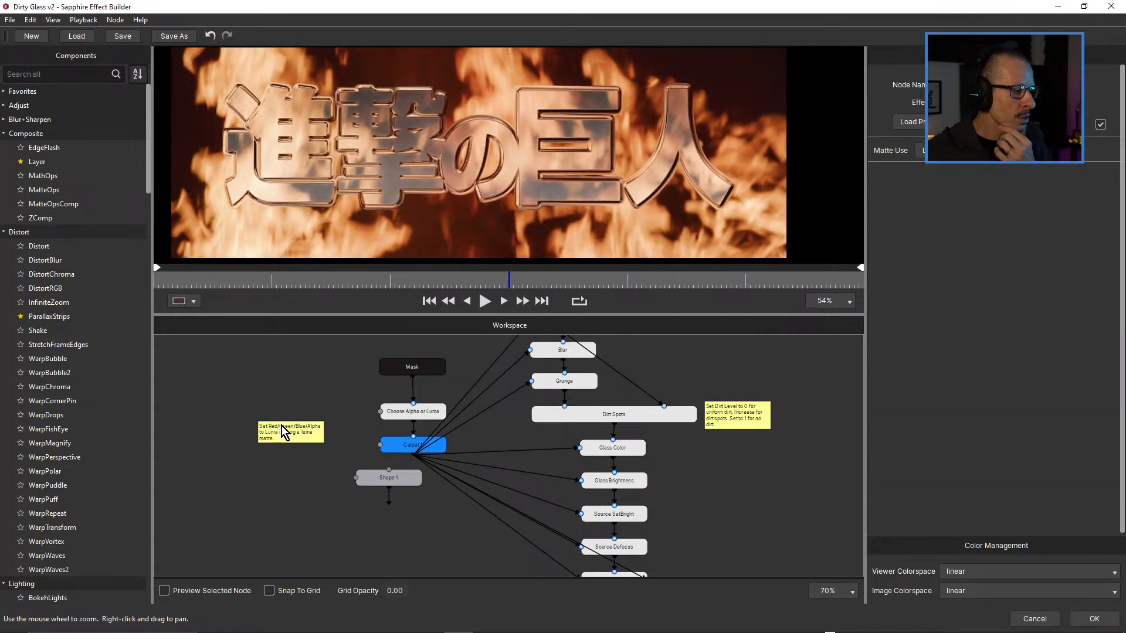
{"action": "left_click_drag", "start_coordinate": [281, 425], "coordinate": [241, 406]}
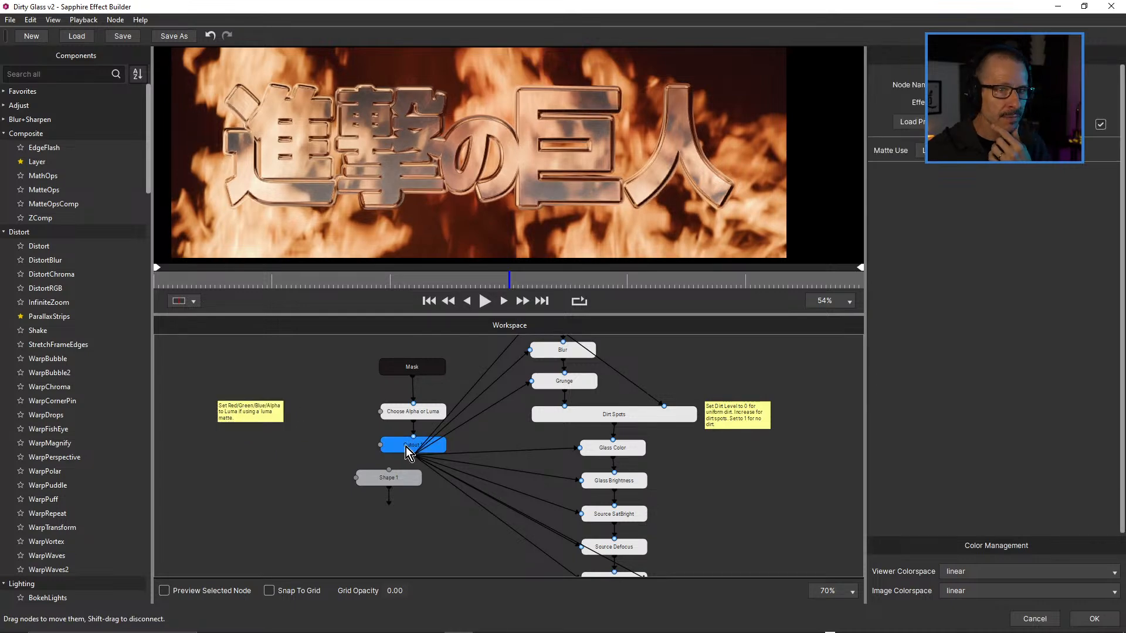
Place the Shape node beside the Cutout node and connect its output to Cutout's side input.
{"action": "left_click_drag", "start_coordinate": [405, 481], "coordinate": [335, 462]}
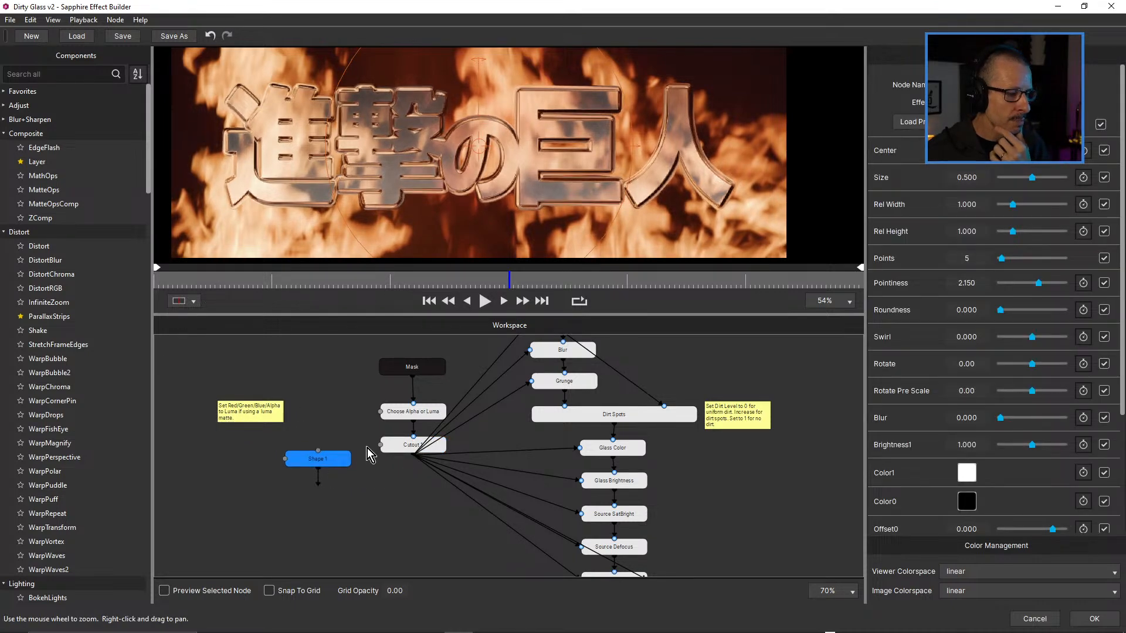
{"action": "left_click_drag", "start_coordinate": [318, 486], "coordinate": [383, 445]}
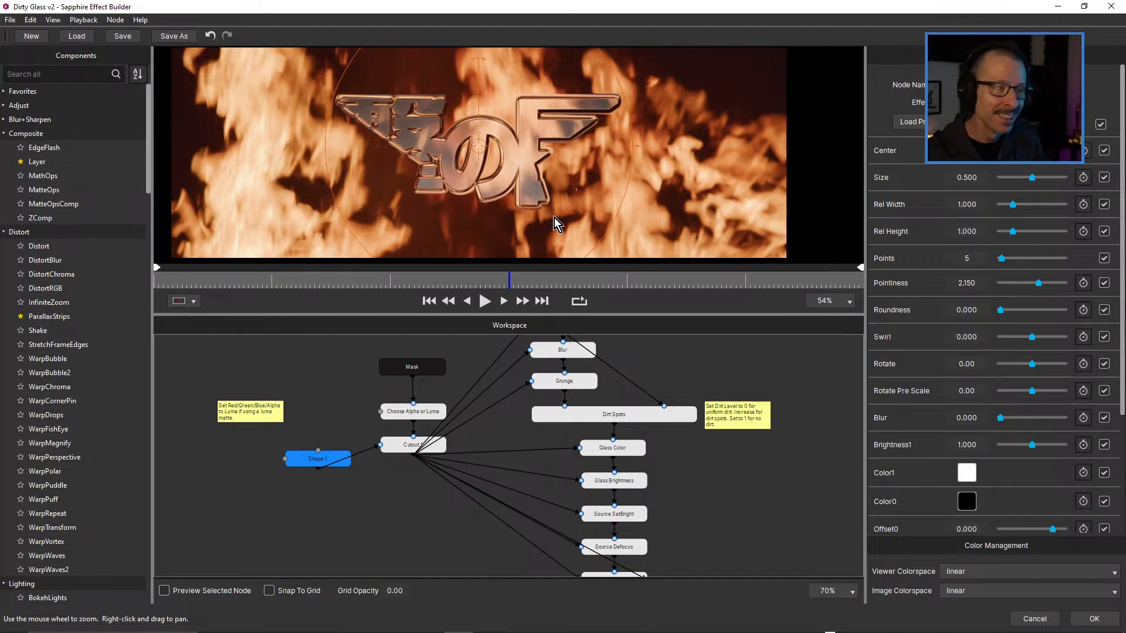
{"action": "left_click_drag", "start_coordinate": [307, 461], "coordinate": [314, 438]}
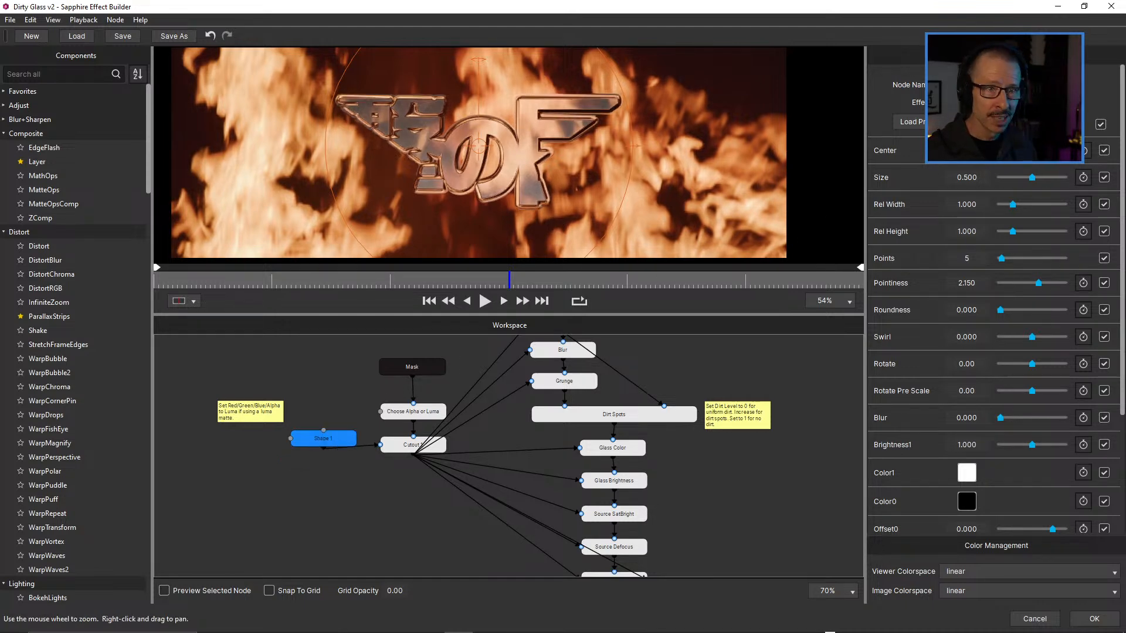
Browse the Shape node's presets and load Sun Rays.
{"action": "left_click", "coordinate": [909, 121]}
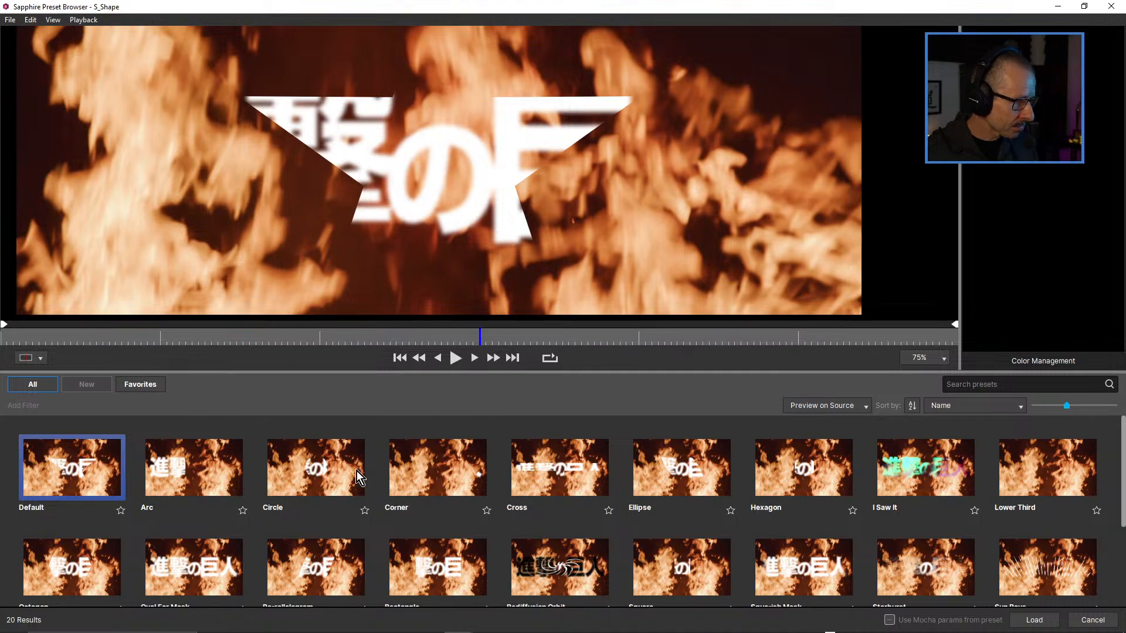
{"action": "left_click", "coordinate": [1062, 579]}
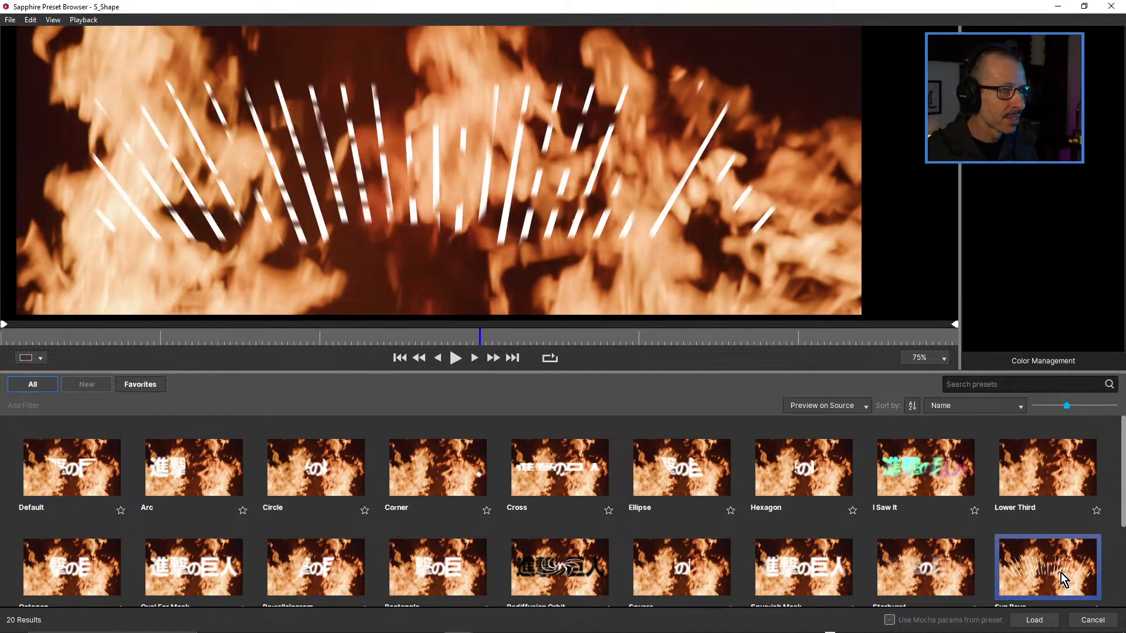
{"action": "scroll", "coordinate": [889, 540], "scroll_direction": "down", "scroll_amount": 3}
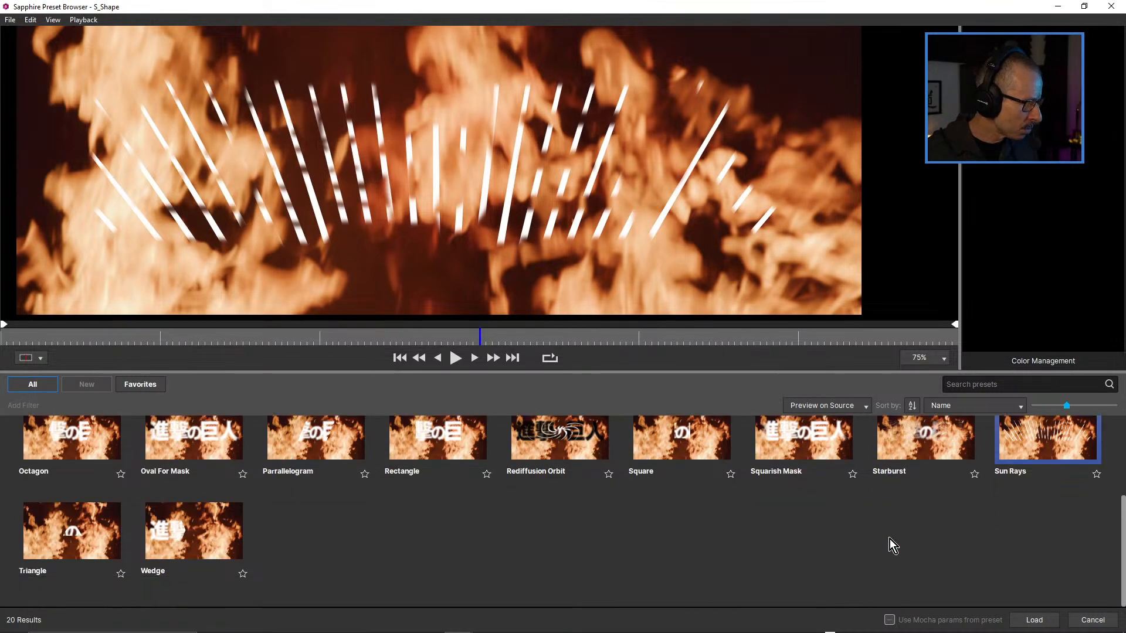
{"action": "scroll", "coordinate": [891, 544], "scroll_direction": "up", "scroll_amount": 1}
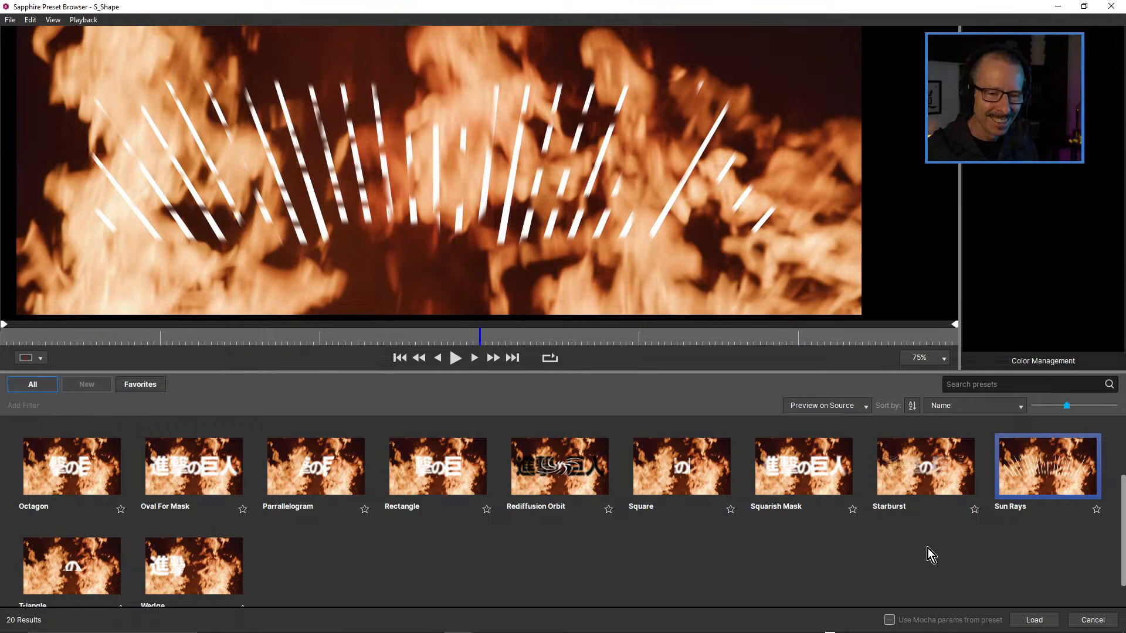
{"action": "scroll", "coordinate": [928, 548], "scroll_direction": "up", "scroll_amount": 2}
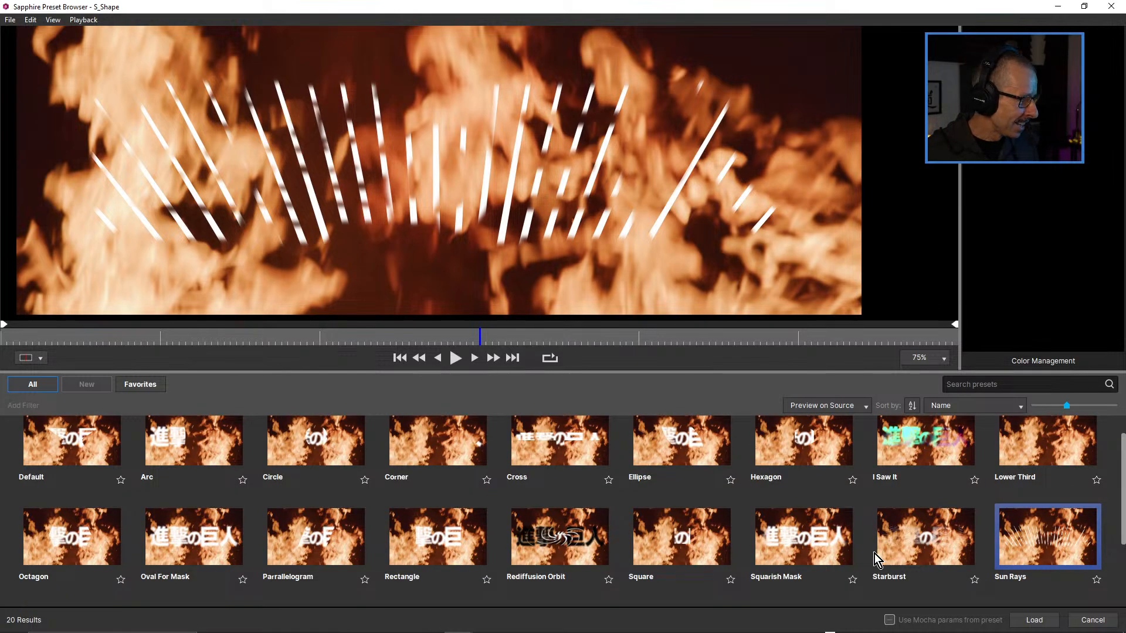
{"action": "scroll", "coordinate": [875, 553], "scroll_direction": "up", "scroll_amount": 1}
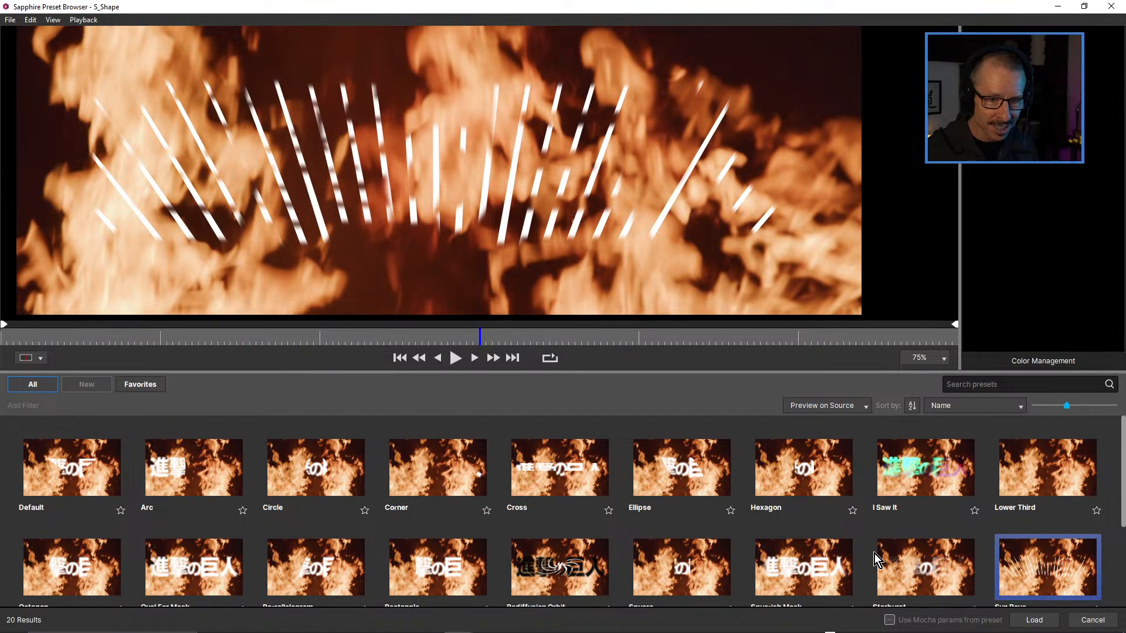
{"action": "scroll", "coordinate": [875, 554], "scroll_direction": "down", "scroll_amount": 4}
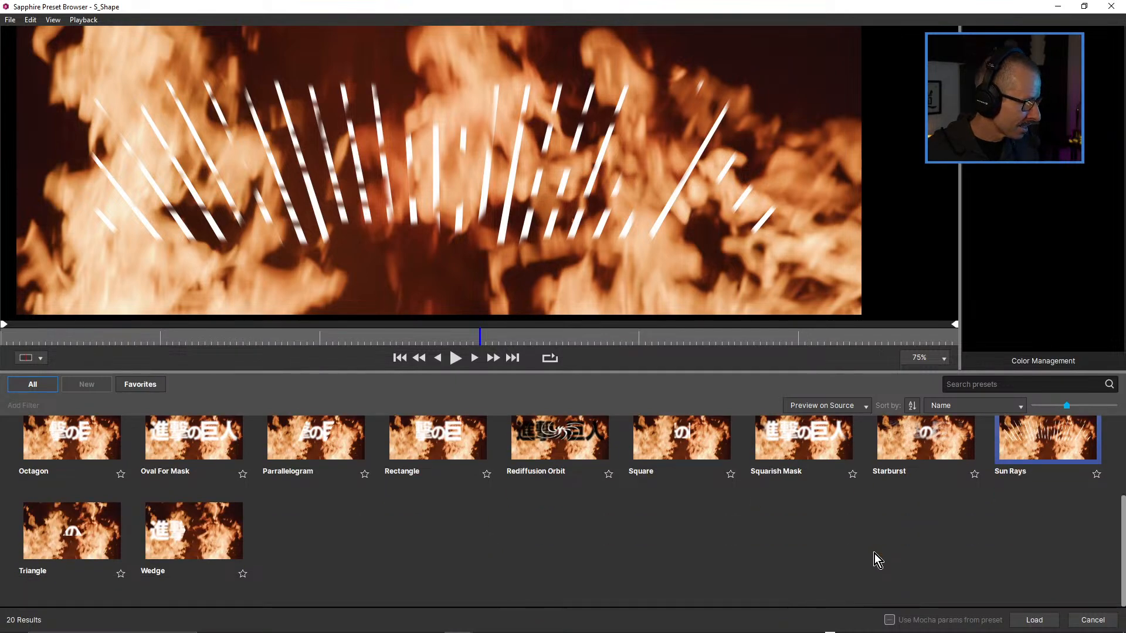
{"action": "left_click", "coordinate": [1041, 620]}
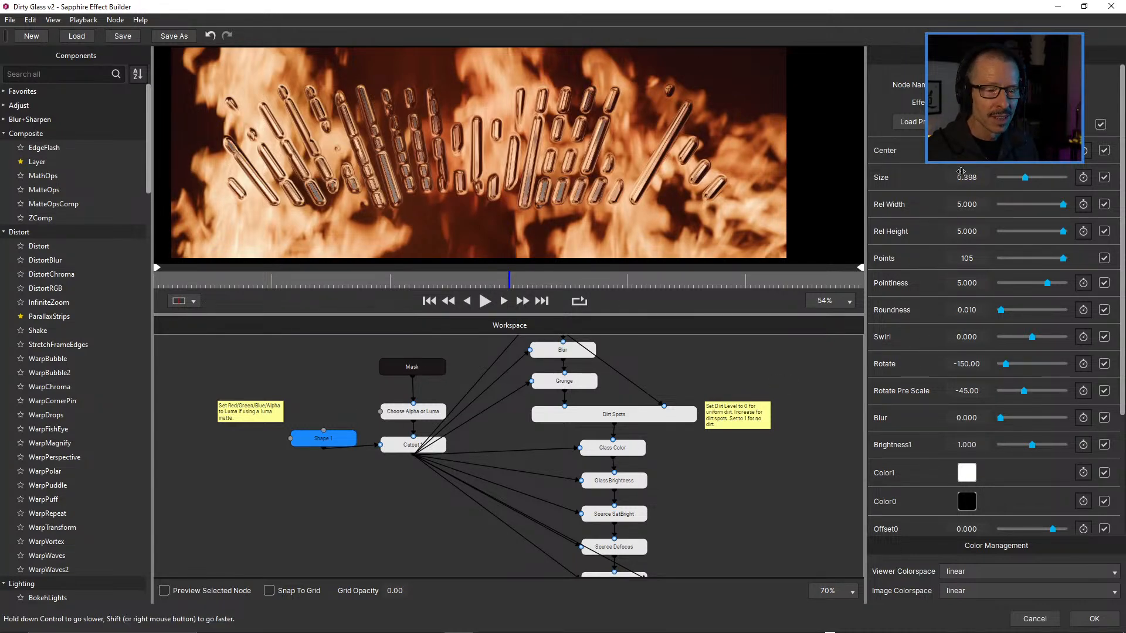
Try a Size of 0.798 on the Shape node, set it to 0.651, and enlarge the preview area.
{"action": "mouse_move", "coordinate": [1026, 178]}
{"action": "left_mouse_down"}
{"action": "mouse_move", "coordinate": [1011, 177]}
{"action": "mouse_move", "coordinate": [1071, 179]}
{"action": "mouse_move", "coordinate": [1050, 180]}
{"action": "left_mouse_up"}
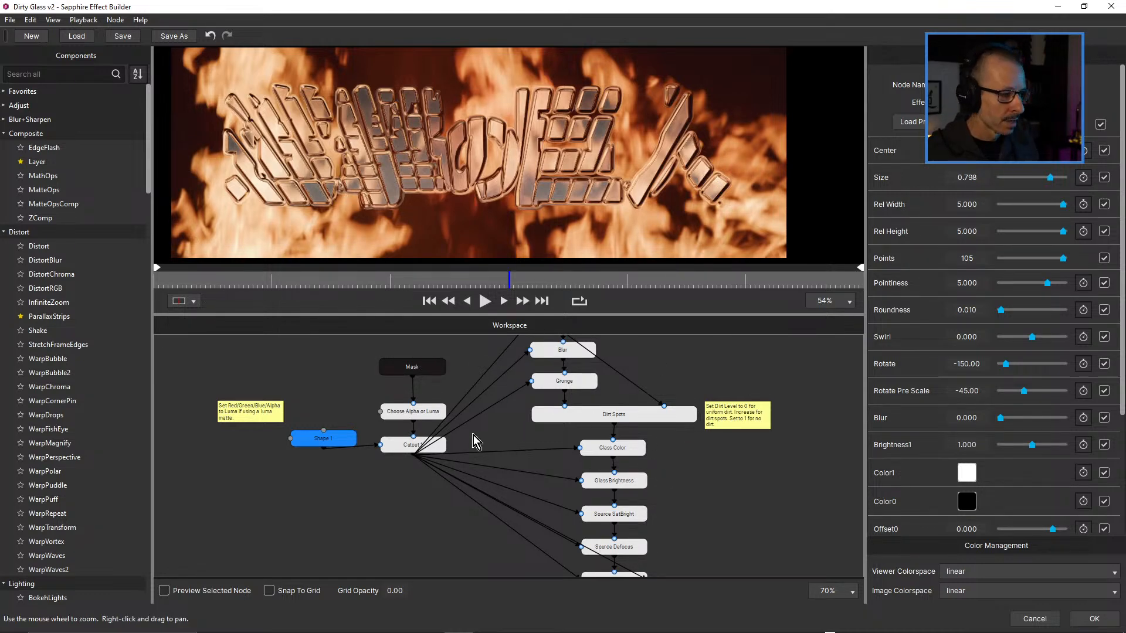
{"action": "mouse_move", "coordinate": [1049, 179]}
{"action": "left_mouse_down"}
{"action": "mouse_move", "coordinate": [1018, 183]}
{"action": "mouse_move", "coordinate": [1041, 181]}
{"action": "left_mouse_up"}
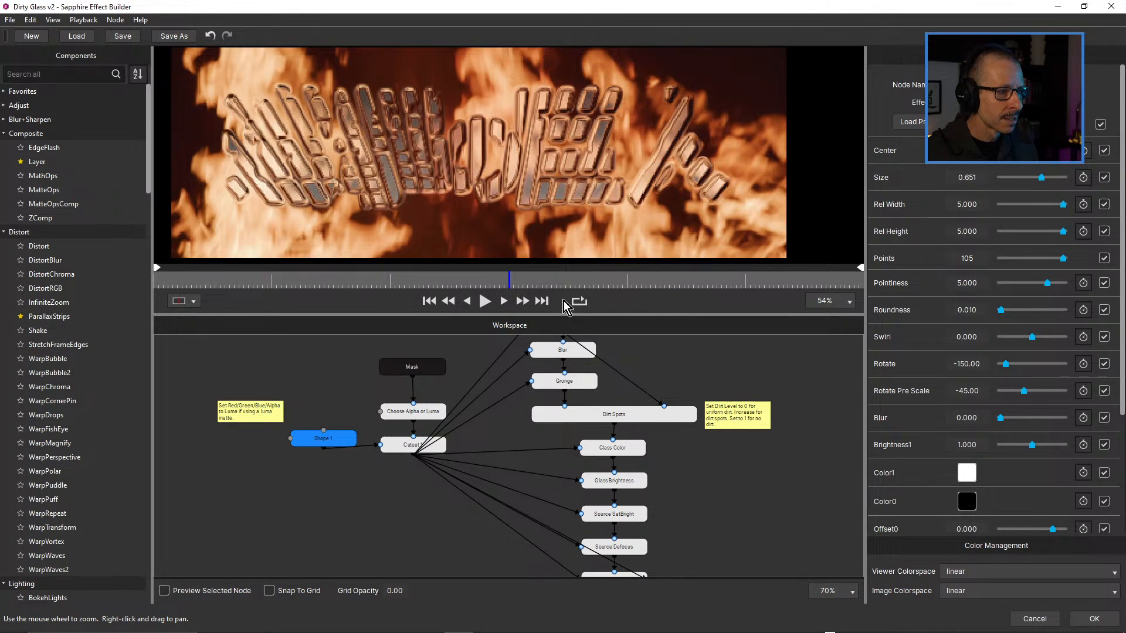
{"action": "left_click", "coordinate": [488, 321]}
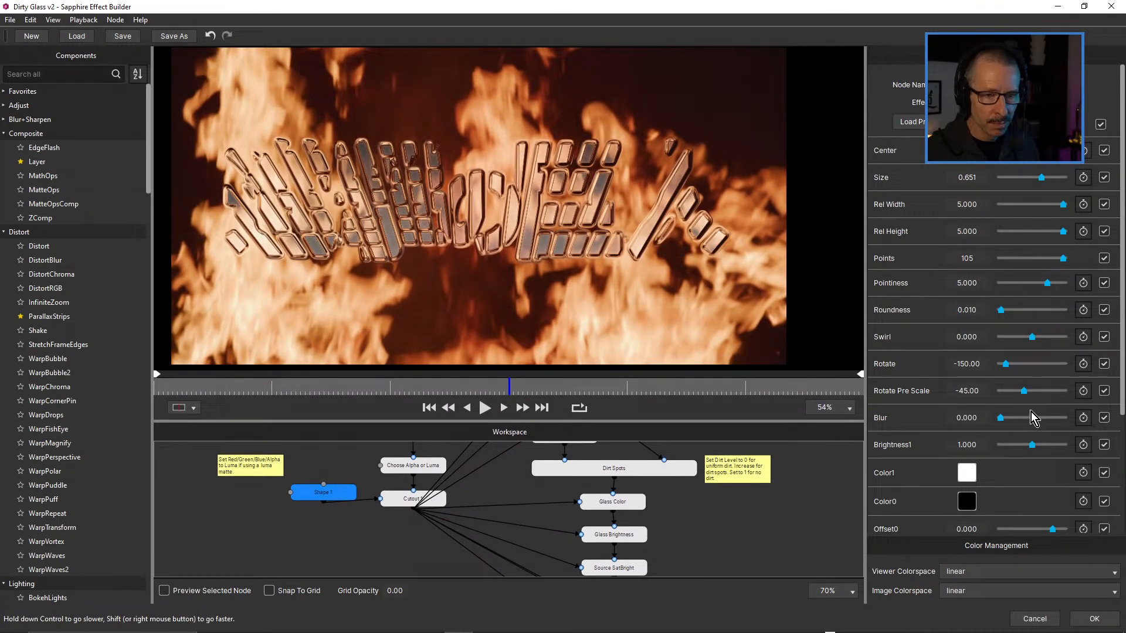
Try a Swirl of -5 and different Pointiness values on the Shape node, undoing each change.
{"action": "mouse_move", "coordinate": [1000, 417]}
{"action": "left_mouse_down"}
{"action": "mouse_move", "coordinate": [1013, 418]}
{"action": "mouse_move", "coordinate": [1000, 418]}
{"action": "left_mouse_up"}
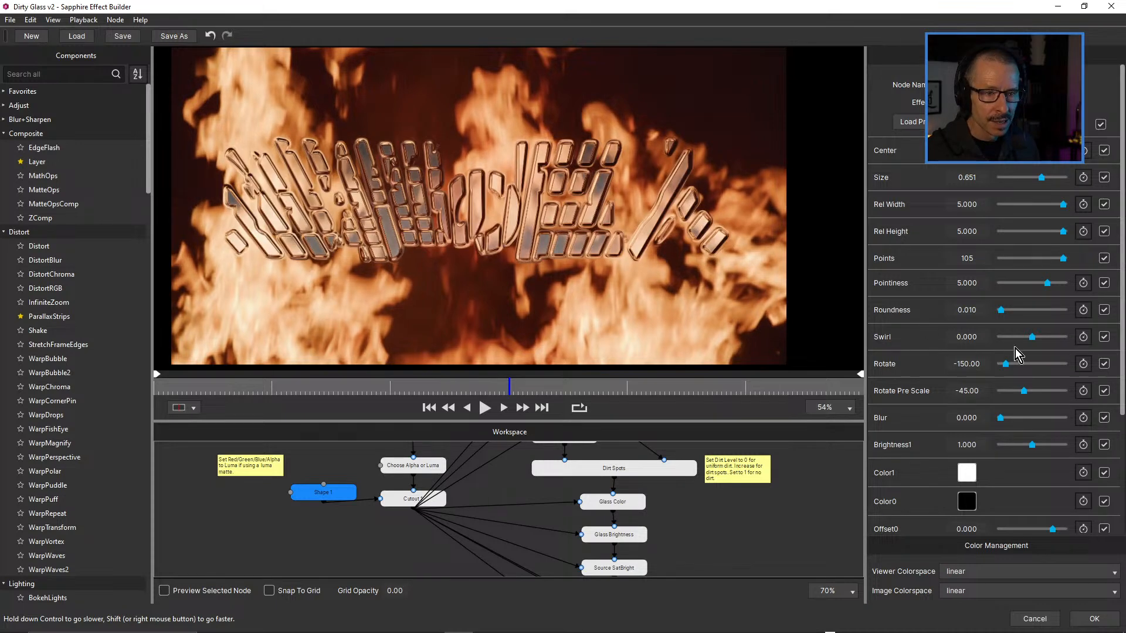
{"action": "left_click_drag", "start_coordinate": [1033, 339], "coordinate": [982, 349]}
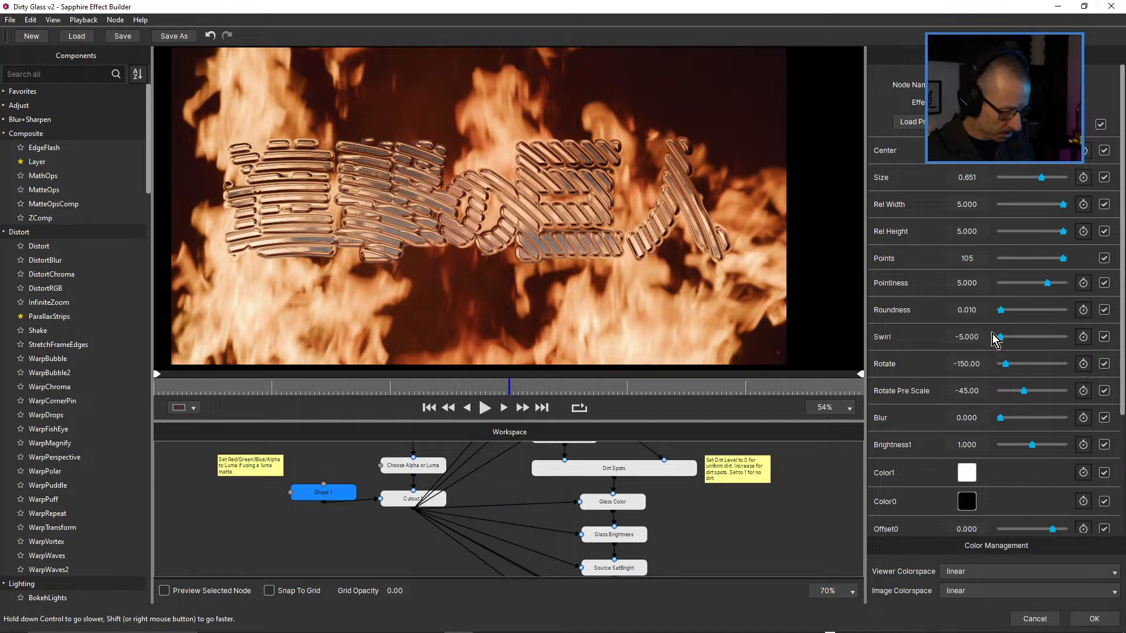
{"action": "key", "text": "ctrl+z"}
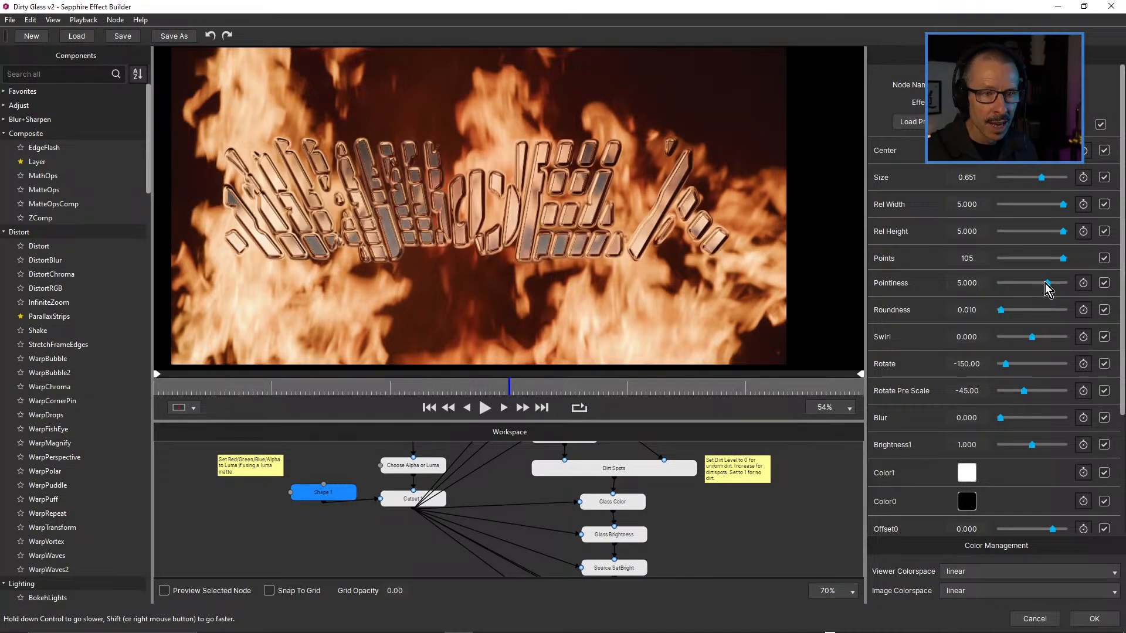
{"action": "left_click_drag", "start_coordinate": [1050, 282], "coordinate": [1012, 287]}
{"action": "left_click_drag", "start_coordinate": [1006, 287], "coordinate": [1035, 286]}
{"action": "key", "text": "ctrl+z"}
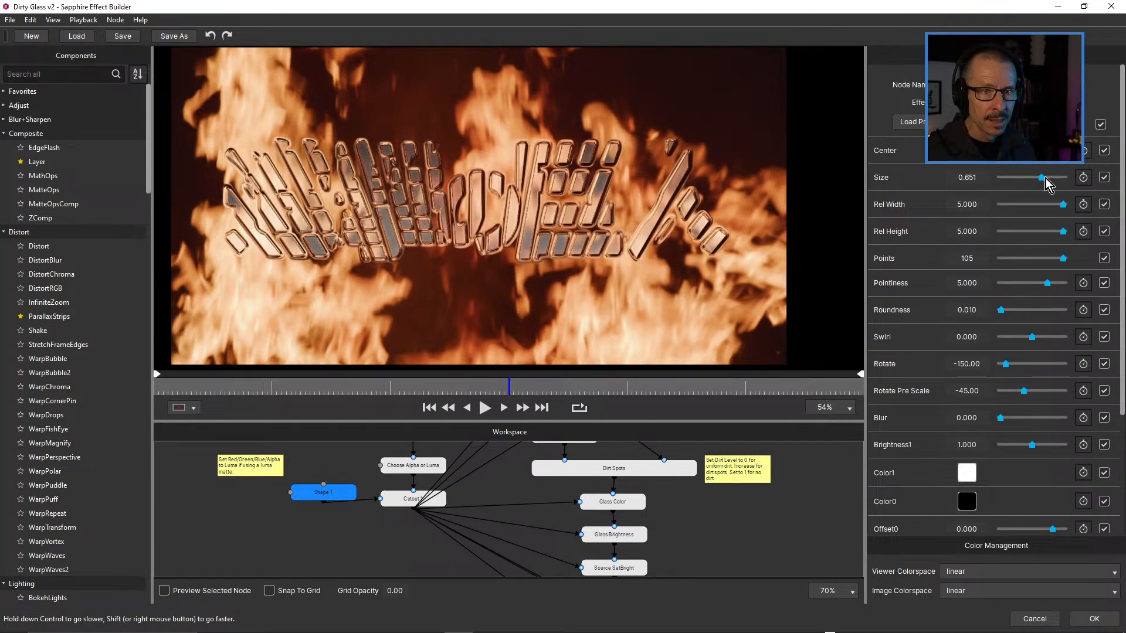
Set the Shape node's Size to 0.560.
{"action": "mouse_move", "coordinate": [1036, 181]}
{"action": "left_mouse_down"}
{"action": "mouse_move", "coordinate": [1015, 185]}
{"action": "mouse_move", "coordinate": [1037, 181]}
{"action": "left_mouse_up"}
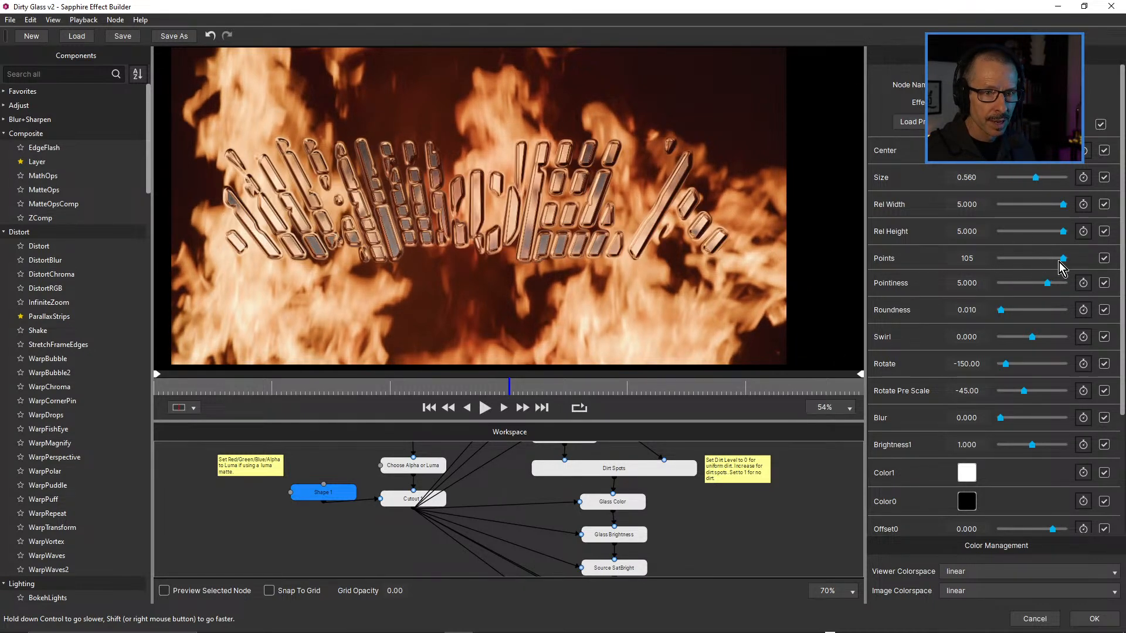
Try a Points value of 110 on the Shape node, then raise Points to 127.
{"action": "mouse_move", "coordinate": [1059, 259]}
{"action": "left_mouse_down"}
{"action": "mouse_move", "coordinate": [1004, 262]}
{"action": "mouse_move", "coordinate": [1075, 271]}
{"action": "left_mouse_up"}
{"action": "left_click_drag", "start_coordinate": [973, 259], "coordinate": [1123, 275]}
{"action": "left_click", "coordinate": [969, 263]}
{"action": "type", "text": "110"}
{"action": "key", "text": "Return"}
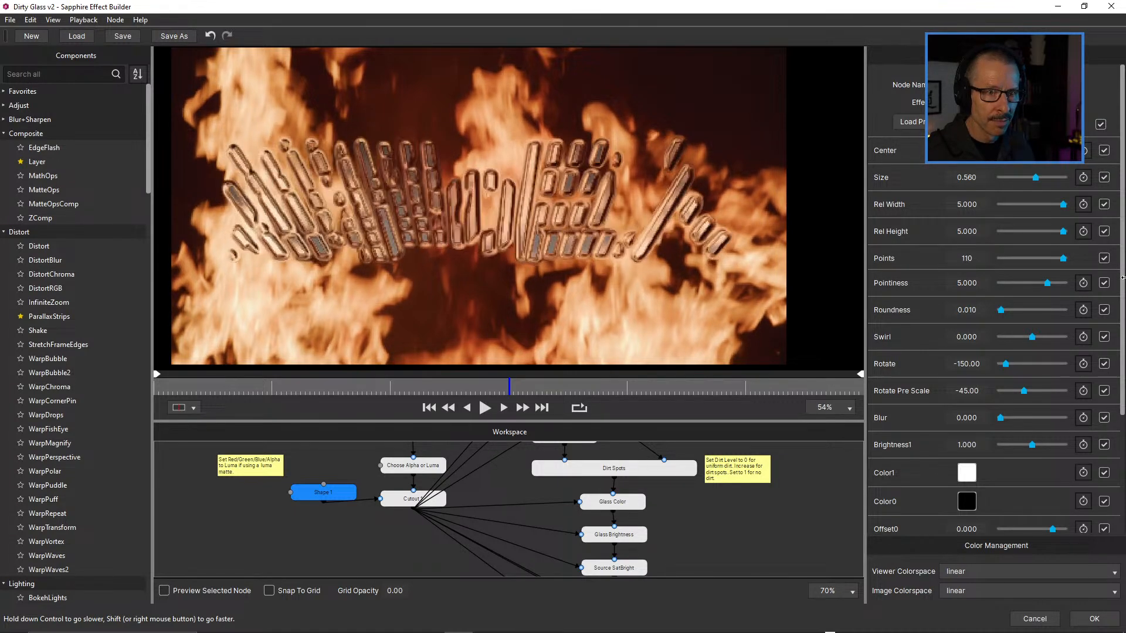
{"action": "left_click_drag", "start_coordinate": [958, 257], "coordinate": [1124, 289]}
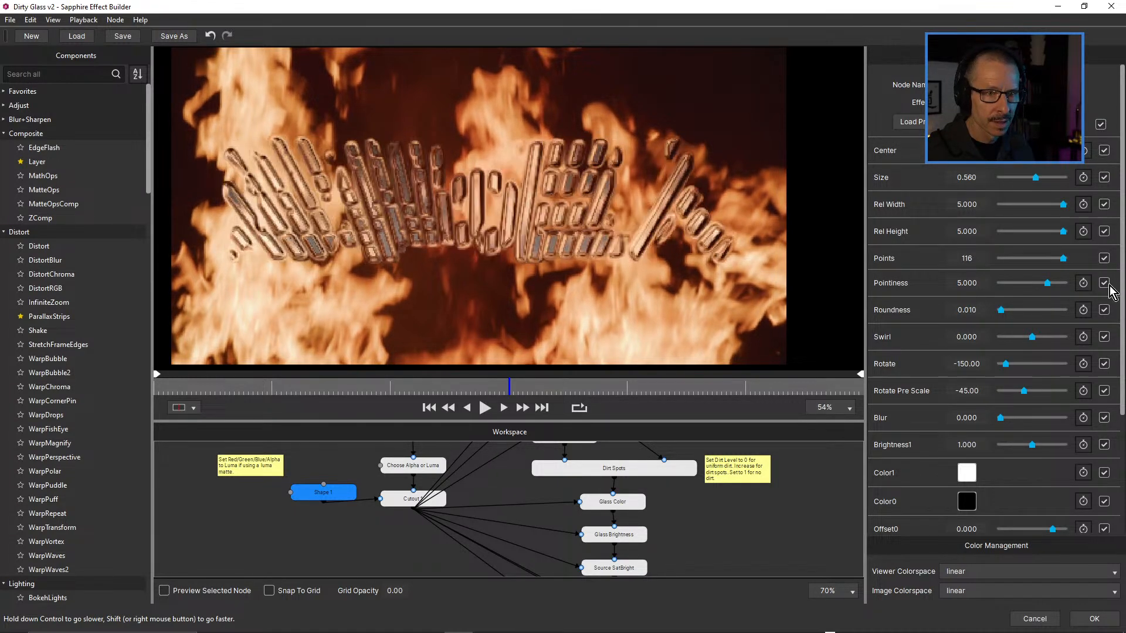
{"action": "left_click_drag", "start_coordinate": [959, 256], "coordinate": [1102, 281]}
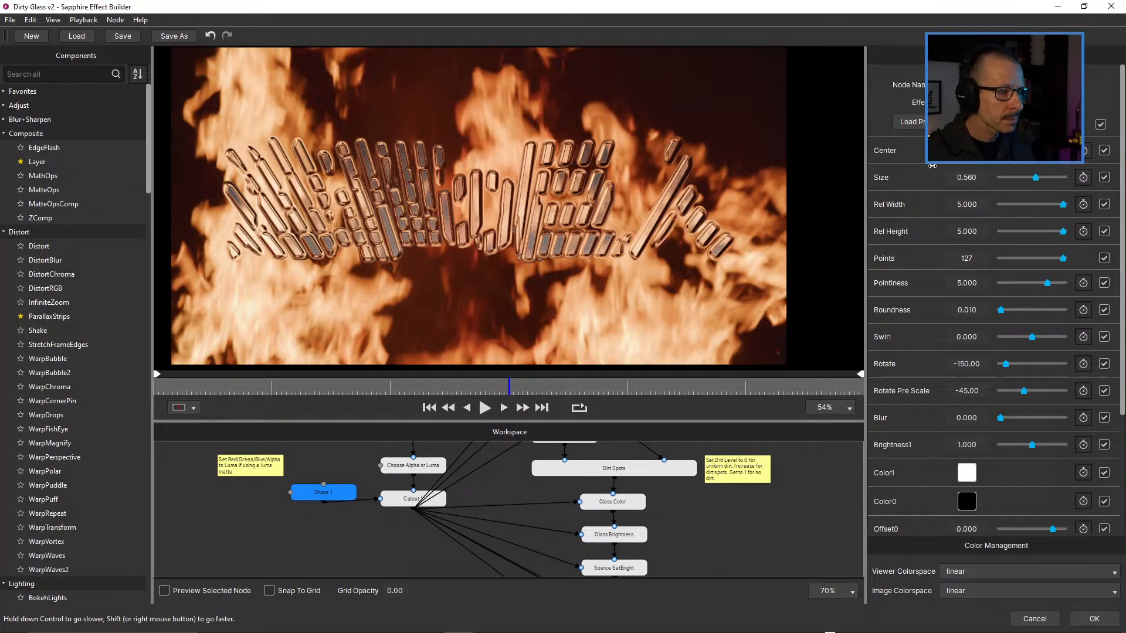
Adjust the Shape node's Center until the rays radiate from the の character in the middle of the text.
{"action": "left_click_drag", "start_coordinate": [962, 151], "coordinate": [926, 168]}
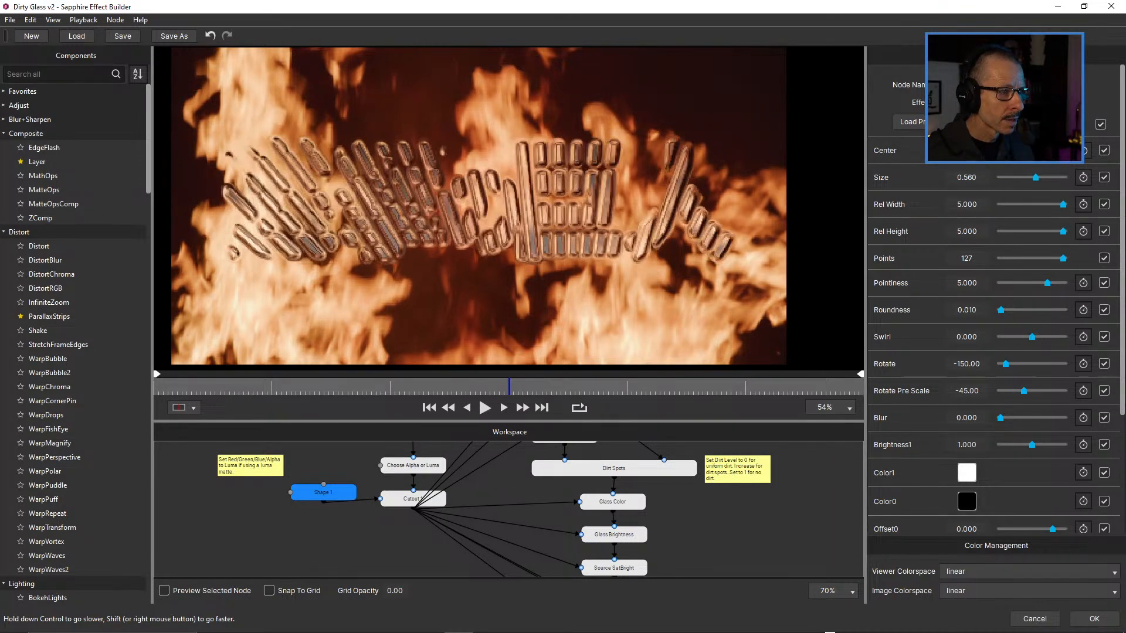
{"action": "left_click_drag", "start_coordinate": [1056, 164], "coordinate": [986, 161]}
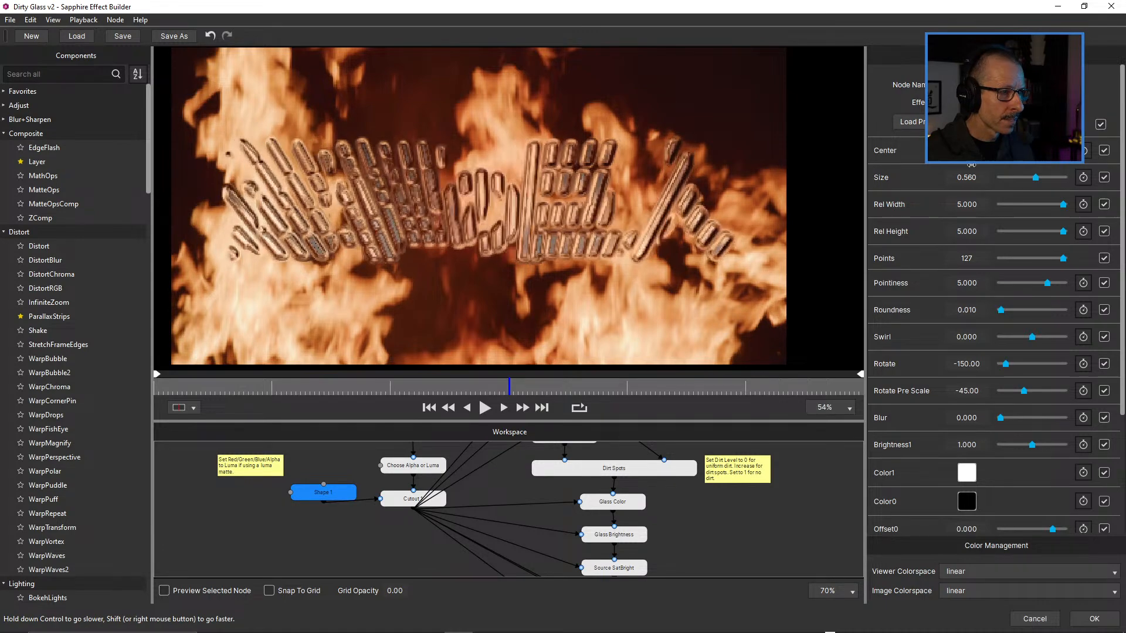
{"action": "left_click_drag", "start_coordinate": [969, 166], "coordinate": [1020, 151]}
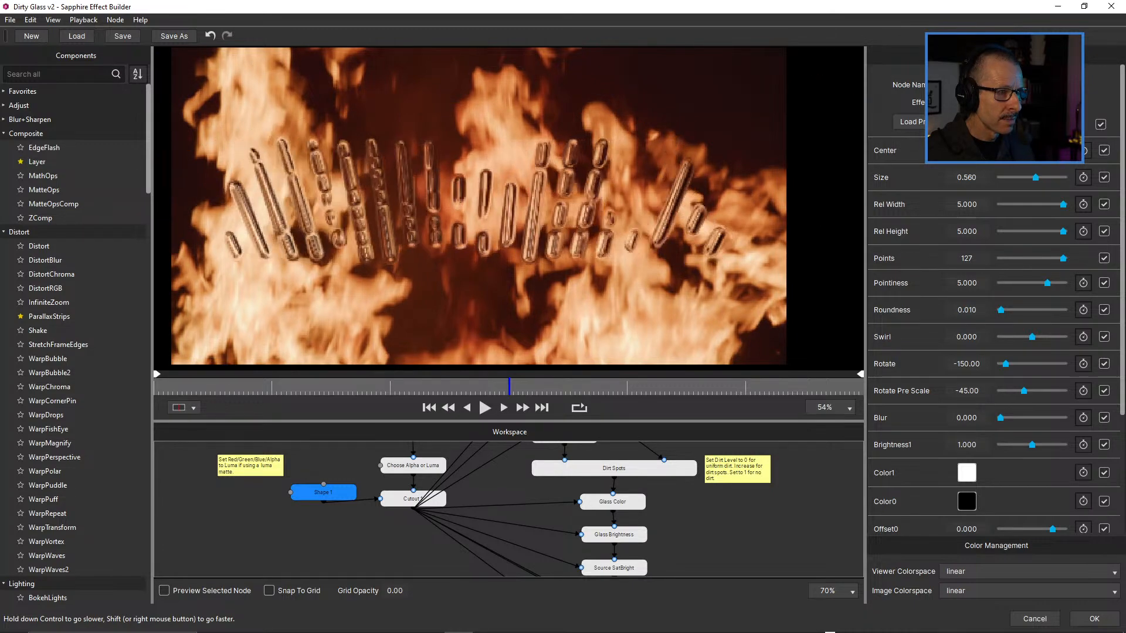
{"action": "left_click_drag", "start_coordinate": [1020, 151], "coordinate": [1042, 151]}
{"action": "left_click_drag", "start_coordinate": [995, 183], "coordinate": [939, 198]}
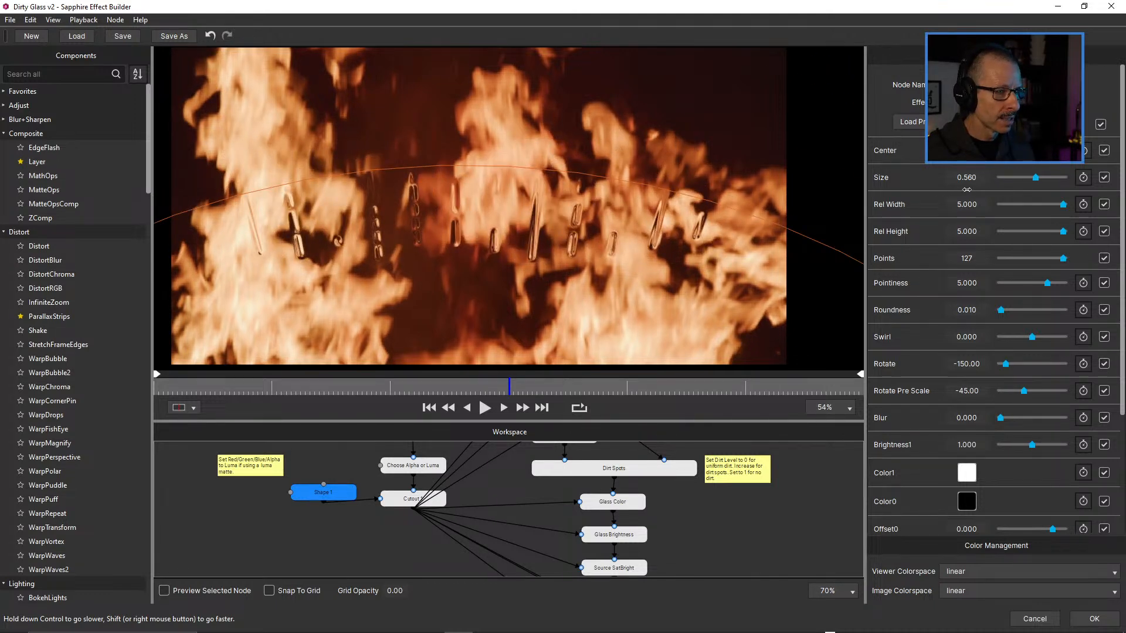
{"action": "left_click_drag", "start_coordinate": [1043, 163], "coordinate": [978, 171]}
{"action": "mouse_move", "coordinate": [1085, 146]}
{"action": "left_mouse_down"}
{"action": "mouse_move", "coordinate": [1098, 135]}
{"action": "mouse_move", "coordinate": [1085, 139]}
{"action": "left_mouse_up"}
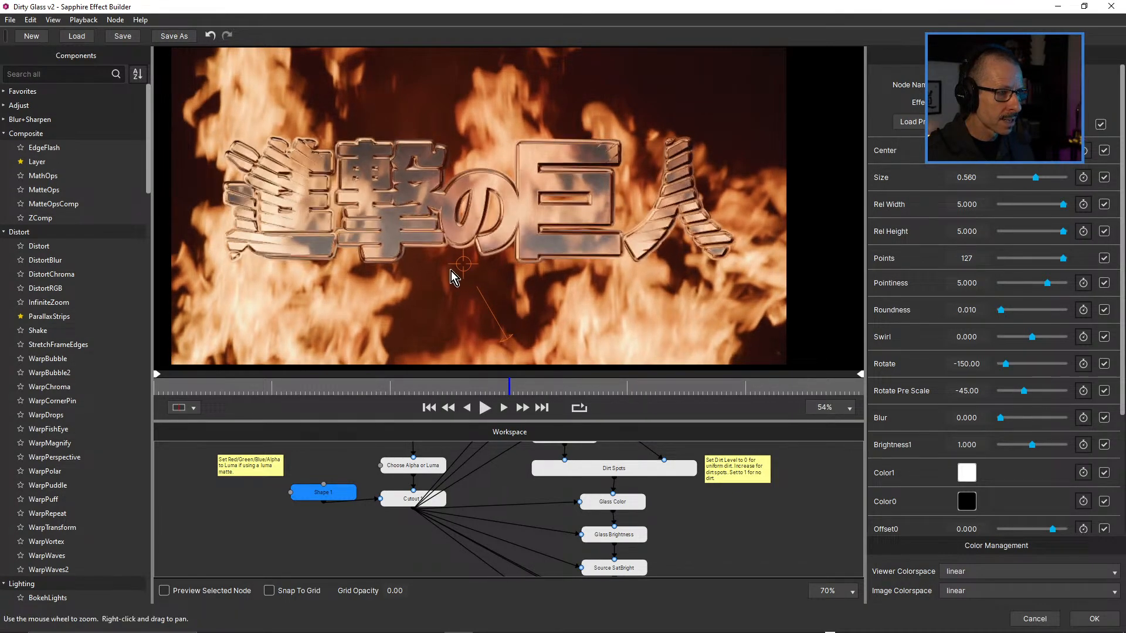
{"action": "left_click_drag", "start_coordinate": [473, 263], "coordinate": [494, 223]}
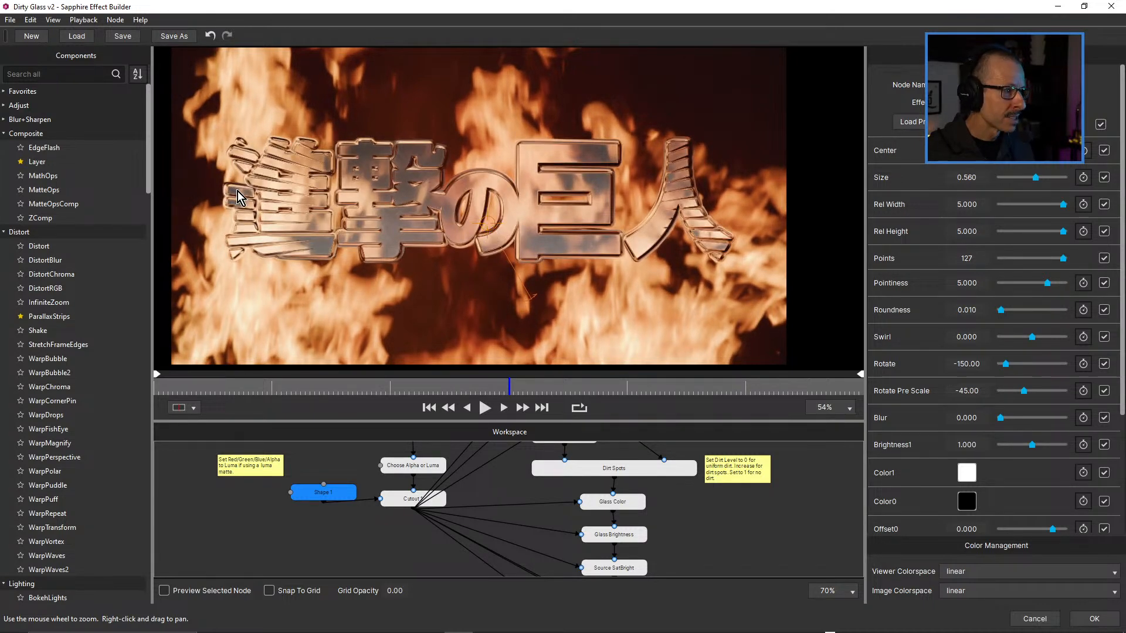
Inspect the cut glass text up close and at several frames of the timeline.
{"action": "scroll", "coordinate": [244, 193], "scroll_direction": "up", "scroll_amount": 4}
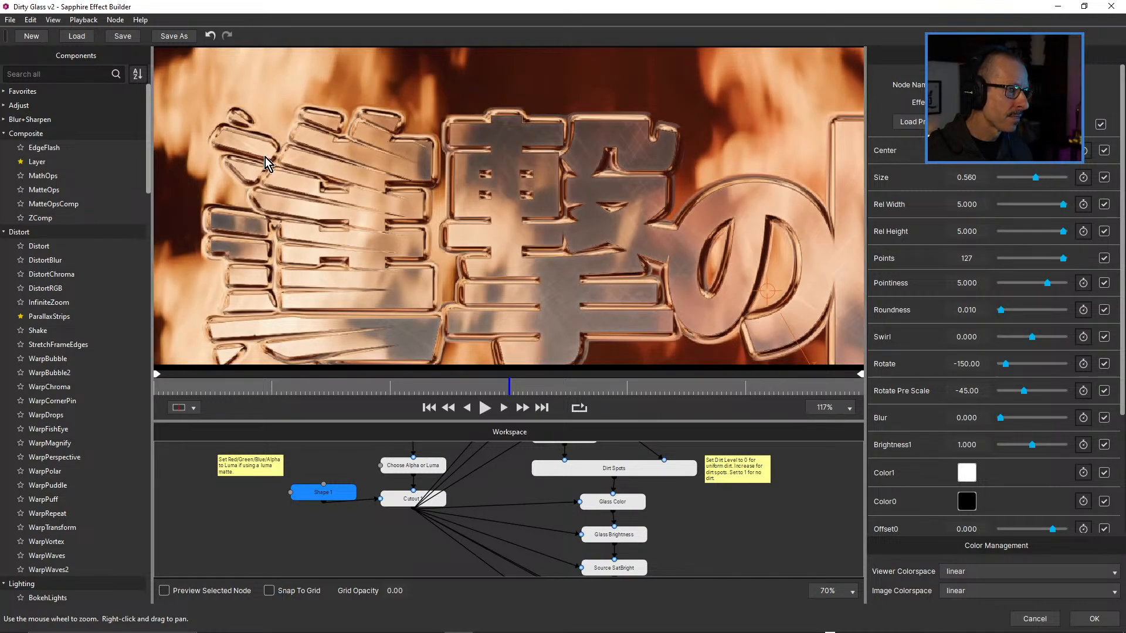
{"action": "scroll", "coordinate": [373, 212], "scroll_direction": "up", "scroll_amount": 3}
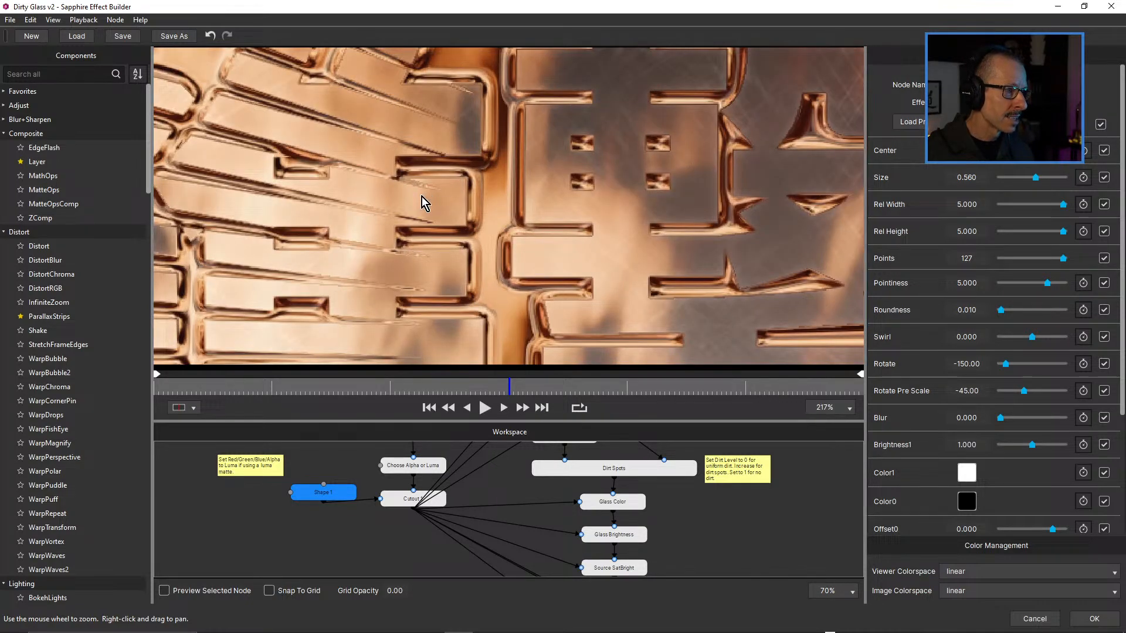
{"action": "scroll", "coordinate": [360, 202], "scroll_direction": "down", "scroll_amount": 6}
{"action": "scroll", "coordinate": [547, 231], "scroll_direction": "down", "scroll_amount": 1}
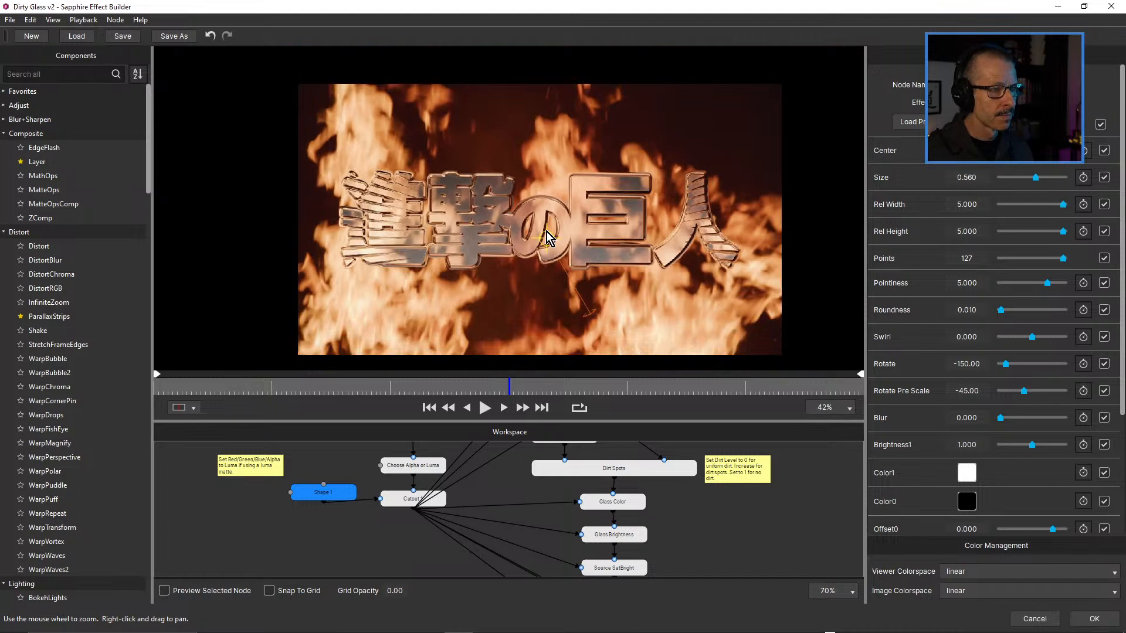
{"action": "left_click", "coordinate": [480, 386]}
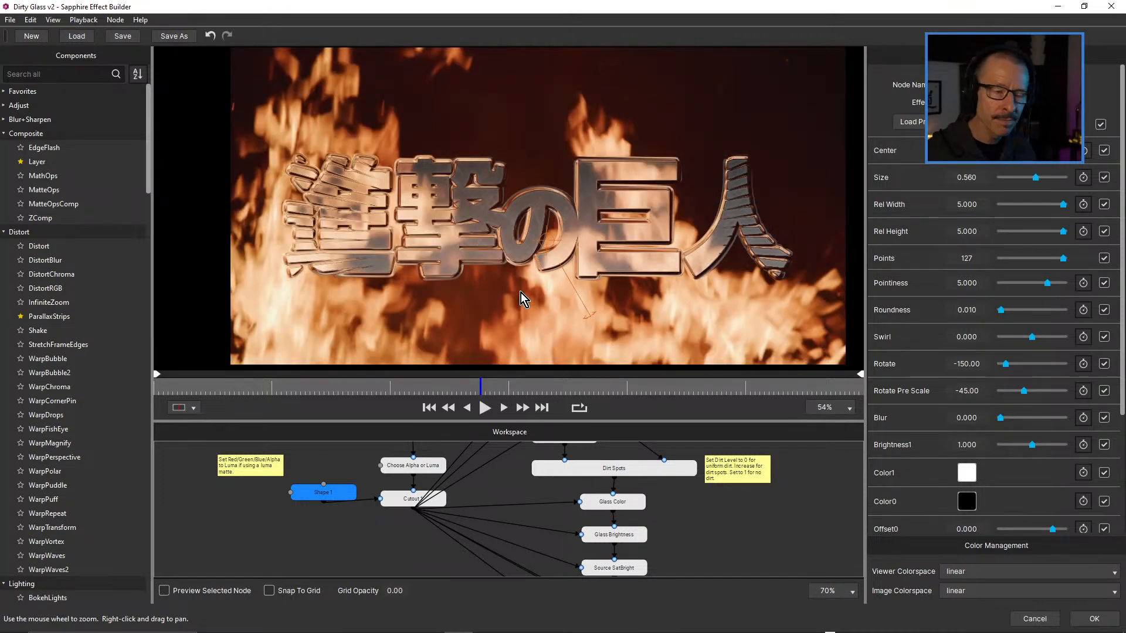
{"action": "left_click", "coordinate": [376, 388]}
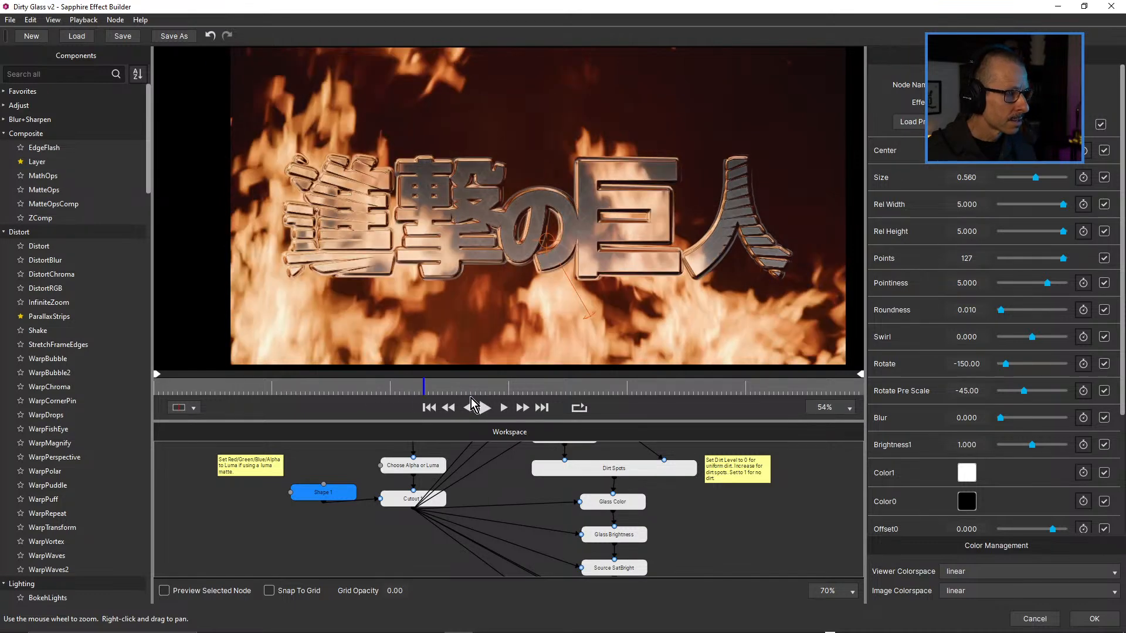
{"action": "left_click", "coordinate": [499, 388]}
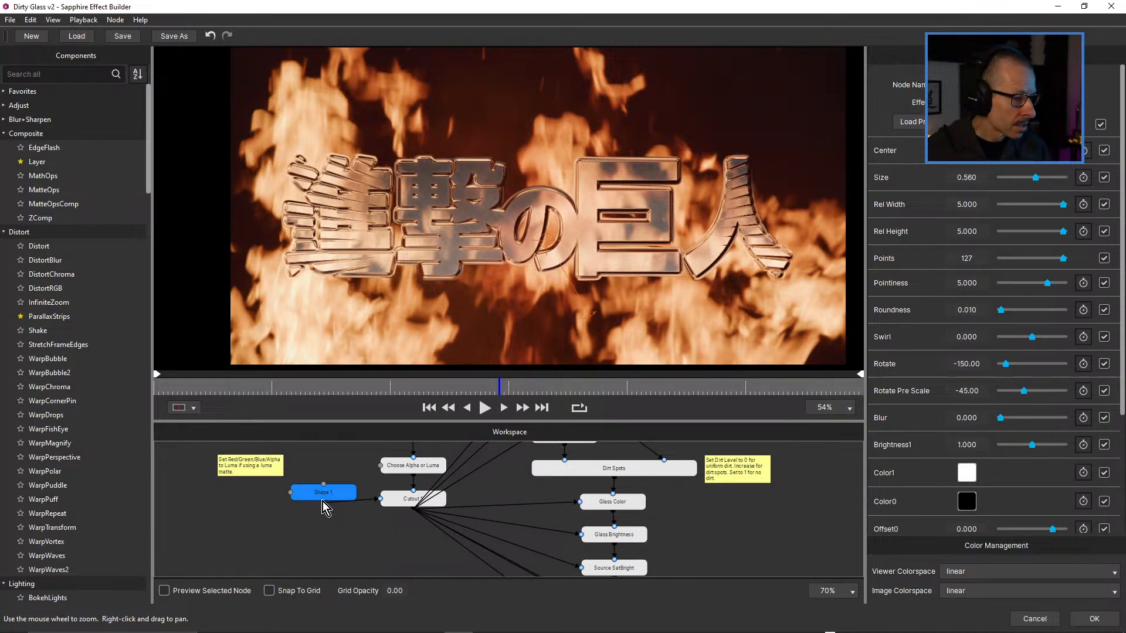
Move the Shape node aside and connect a new Grid node to the Cutout node's matte input in its place.
{"action": "left_click_drag", "start_coordinate": [326, 490], "coordinate": [227, 452]}
{"action": "left_click_drag", "start_coordinate": [338, 465], "coordinate": [319, 472]}
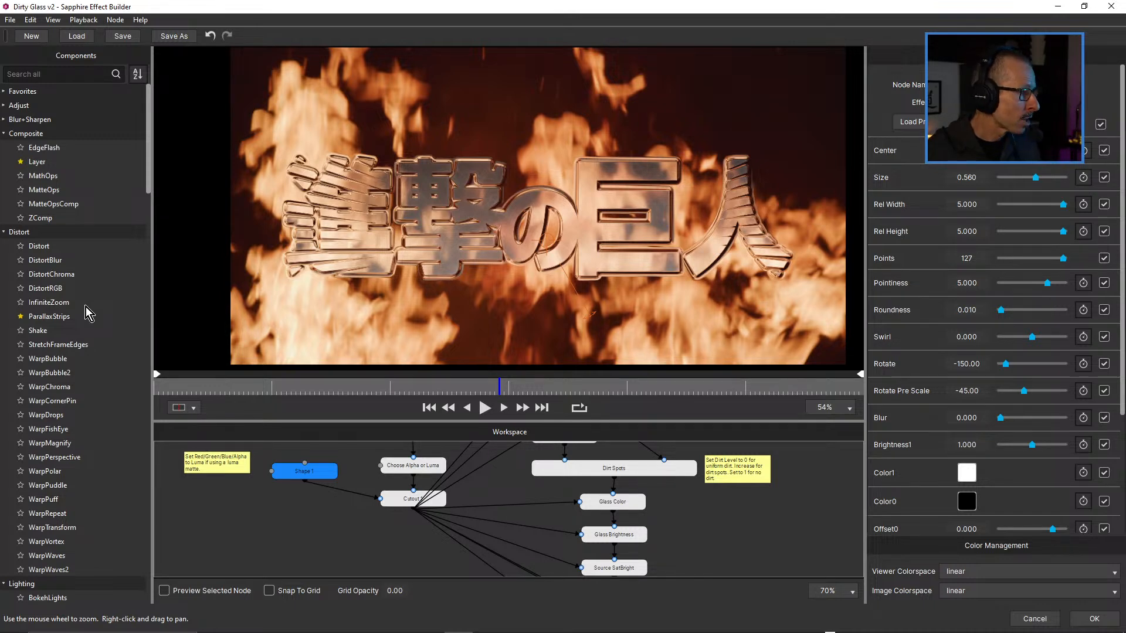
{"action": "scroll", "coordinate": [86, 308], "scroll_direction": "down", "scroll_amount": 8}
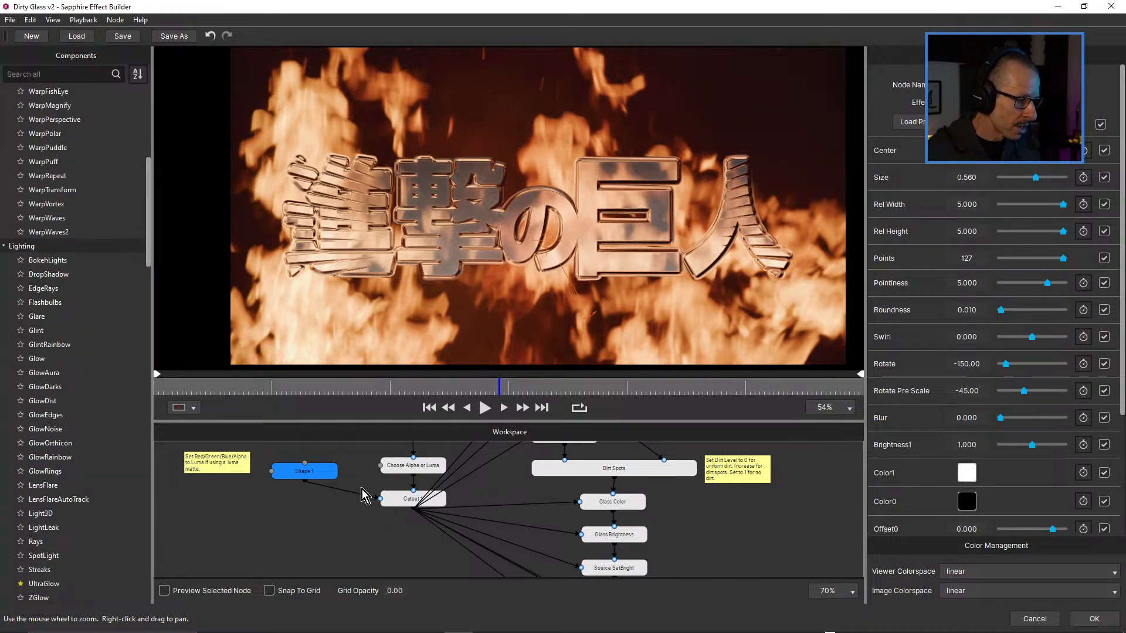
{"action": "scroll", "coordinate": [88, 386], "scroll_direction": "down", "scroll_amount": 3}
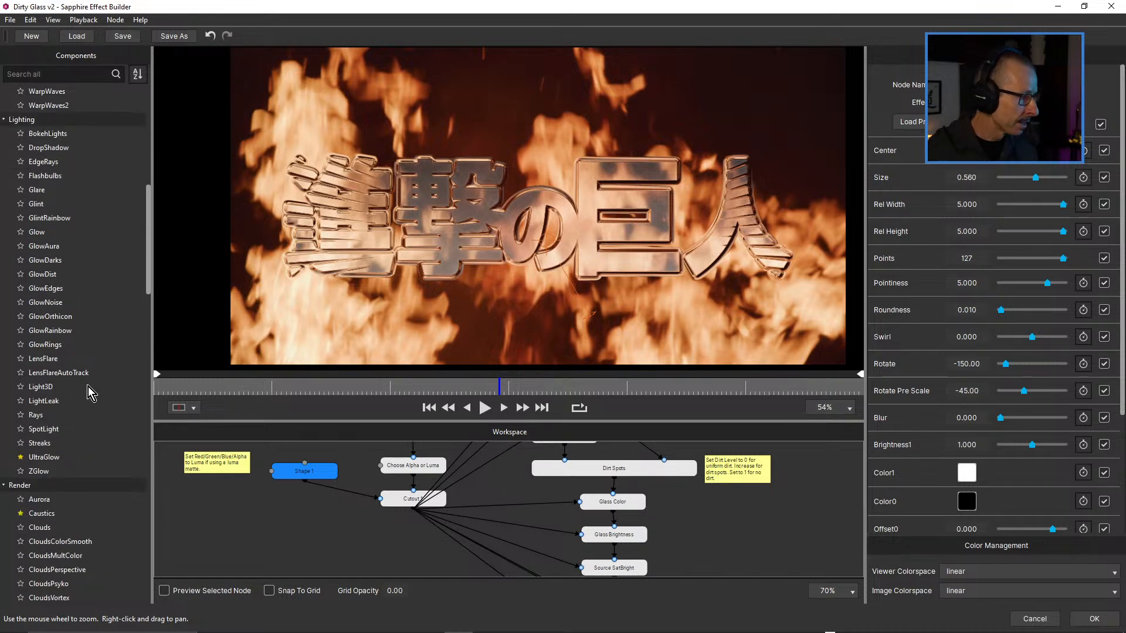
{"action": "scroll", "coordinate": [87, 386], "scroll_direction": "down", "scroll_amount": 5}
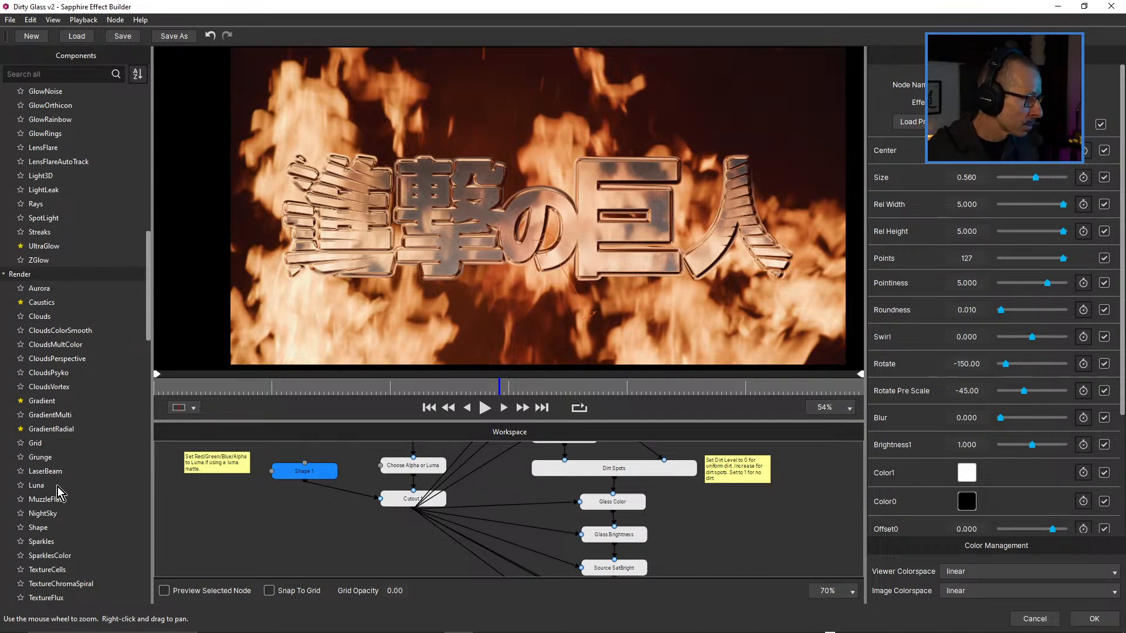
{"action": "left_click_drag", "start_coordinate": [38, 443], "coordinate": [294, 515]}
{"action": "mouse_move", "coordinate": [375, 495]}
{"action": "left_mouse_down"}
{"action": "mouse_move", "coordinate": [298, 510]}
{"action": "mouse_move", "coordinate": [301, 541]}
{"action": "mouse_move", "coordinate": [381, 499]}
{"action": "left_mouse_up"}
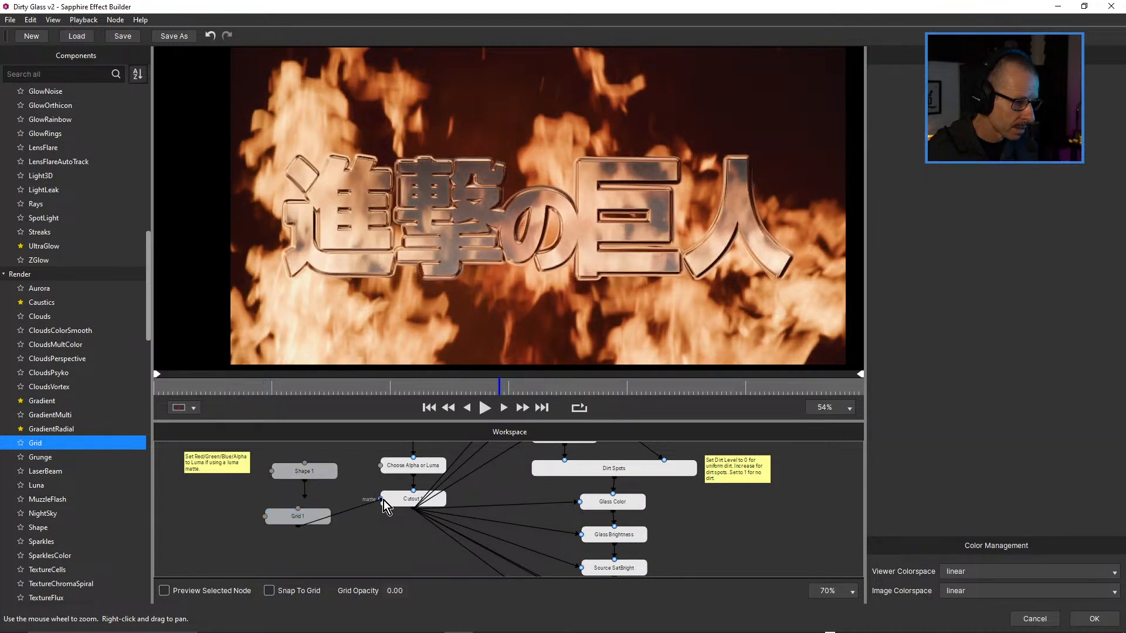
Open the Grid node's presets and preview Fuchsia Fence, Graph Paper, Not Dorothy's Way, Off The Grid, Only the Beginning, Pink Stripes, Pool Fence and Squared Scallop.
{"action": "left_click", "coordinate": [313, 519]}
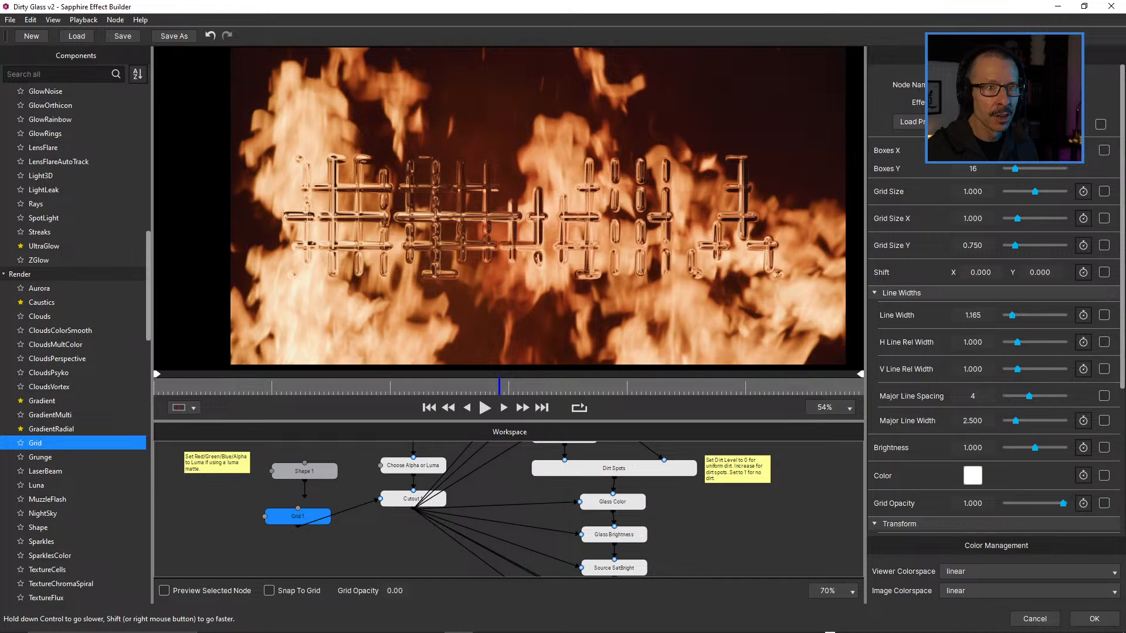
{"action": "left_click", "coordinate": [934, 122]}
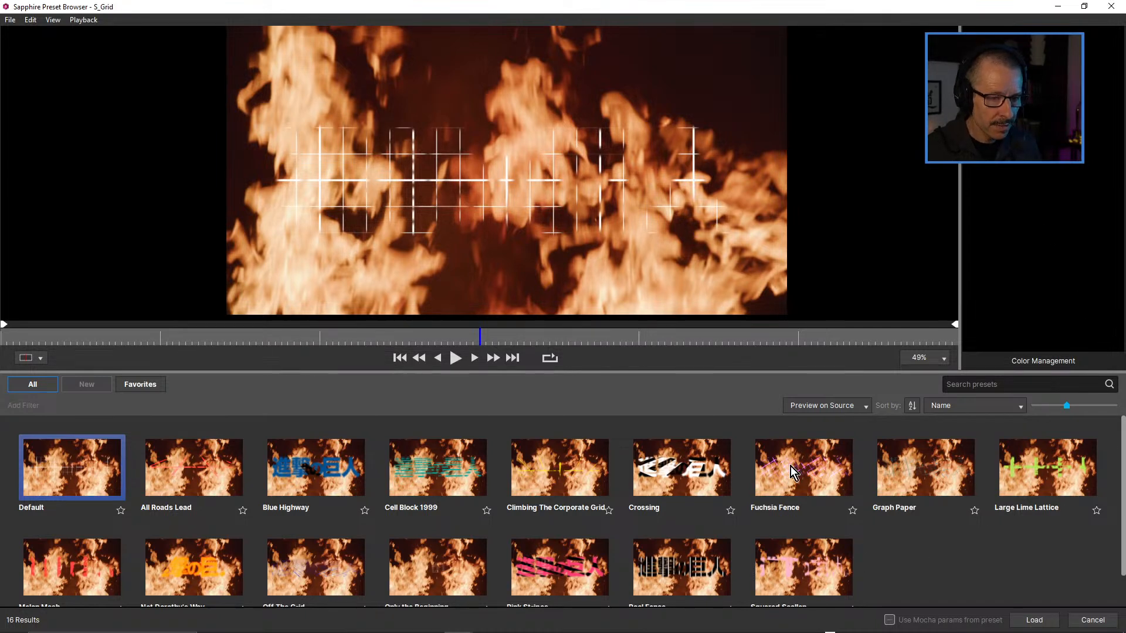
{"action": "left_click", "coordinate": [806, 455]}
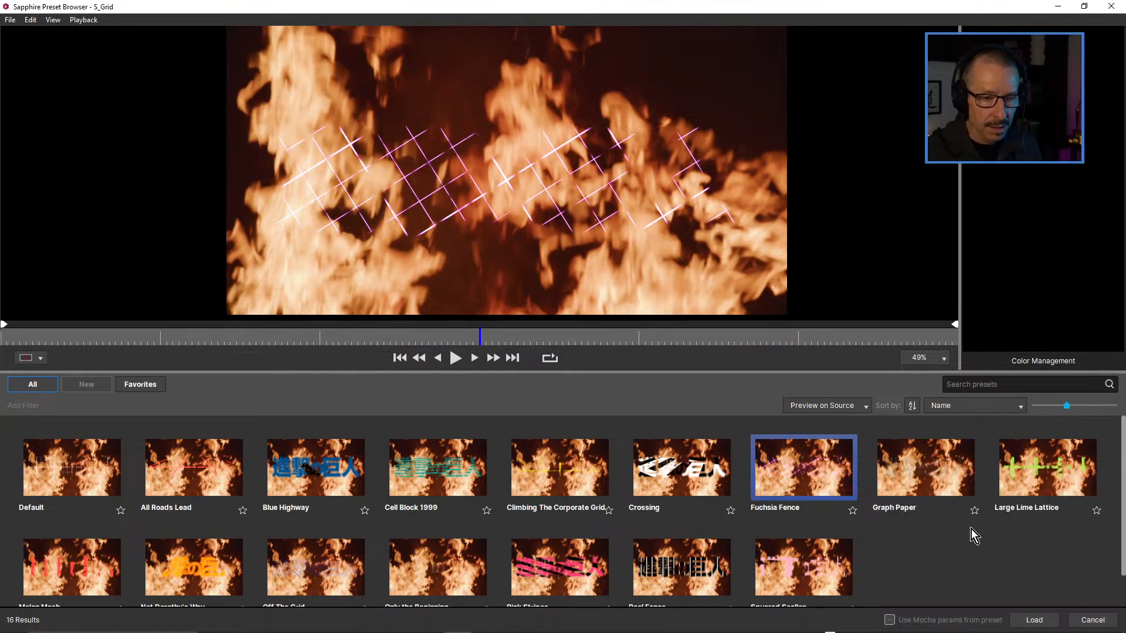
{"action": "left_click", "coordinate": [923, 469]}
{"action": "scroll", "coordinate": [382, 502], "scroll_direction": "down", "scroll_amount": 1}
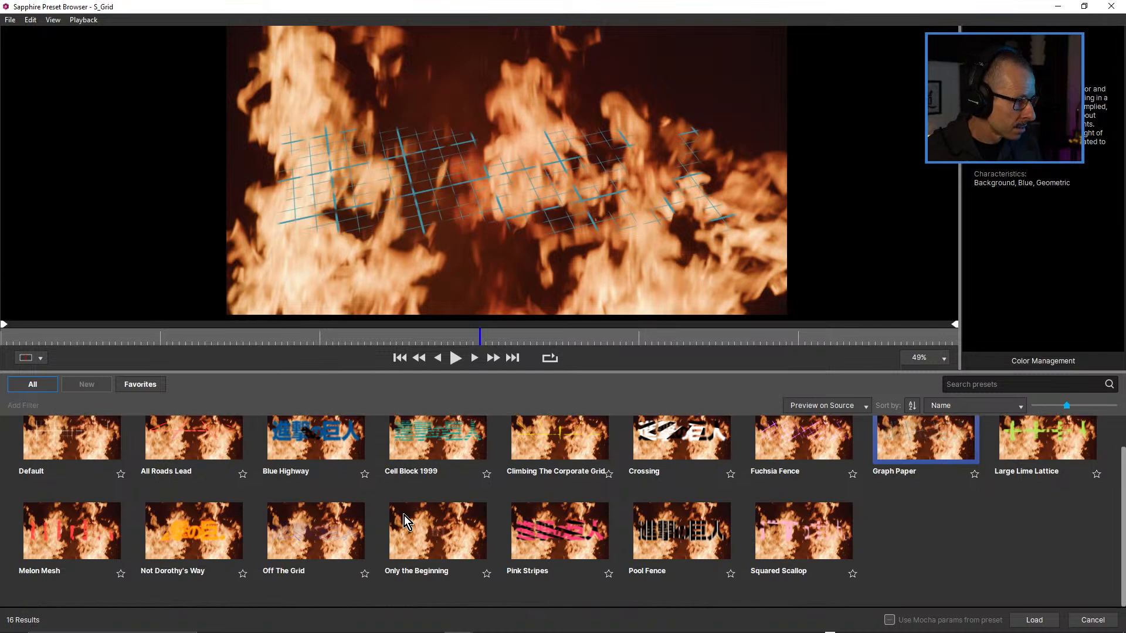
{"action": "left_click", "coordinate": [217, 523]}
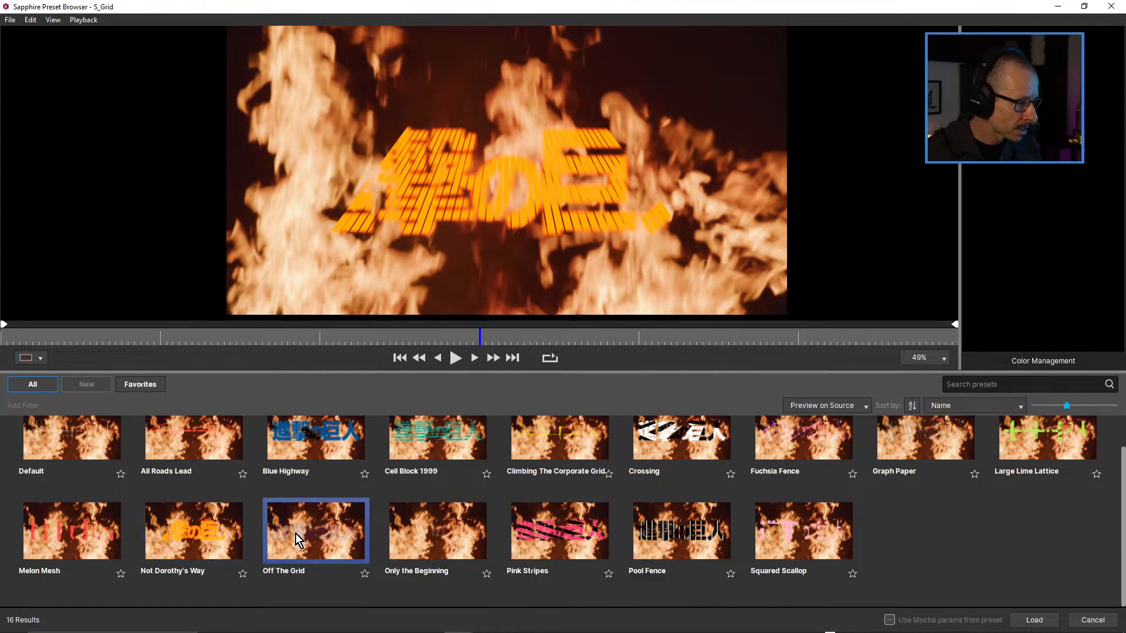
{"action": "left_click", "coordinate": [295, 535]}
{"action": "left_click", "coordinate": [426, 526]}
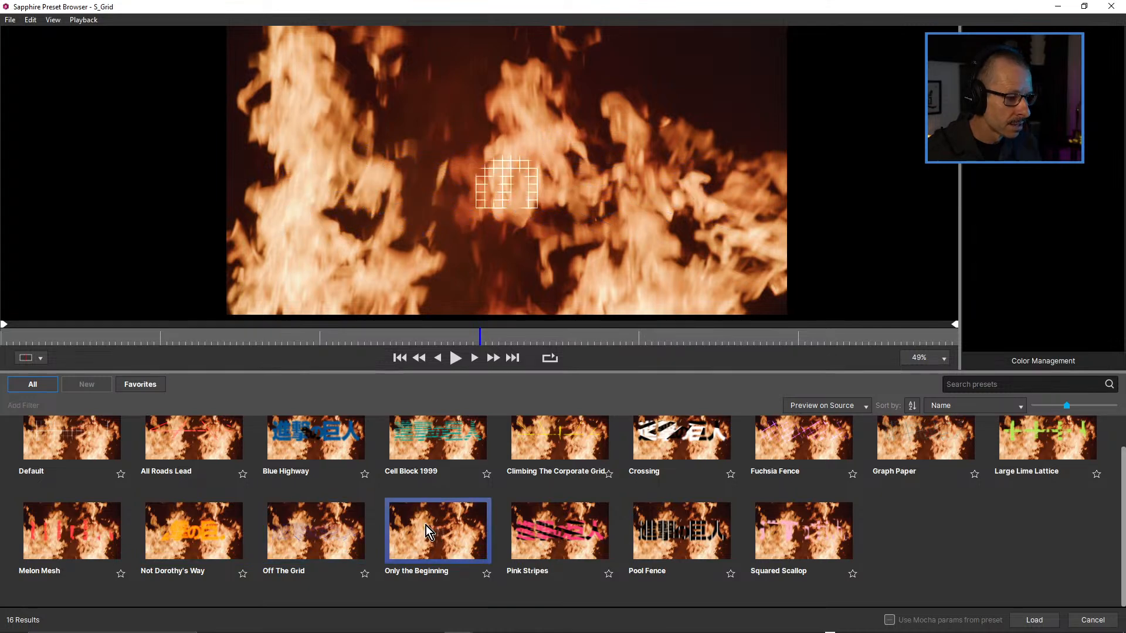
{"action": "left_click", "coordinate": [553, 526]}
{"action": "left_click", "coordinate": [709, 542]}
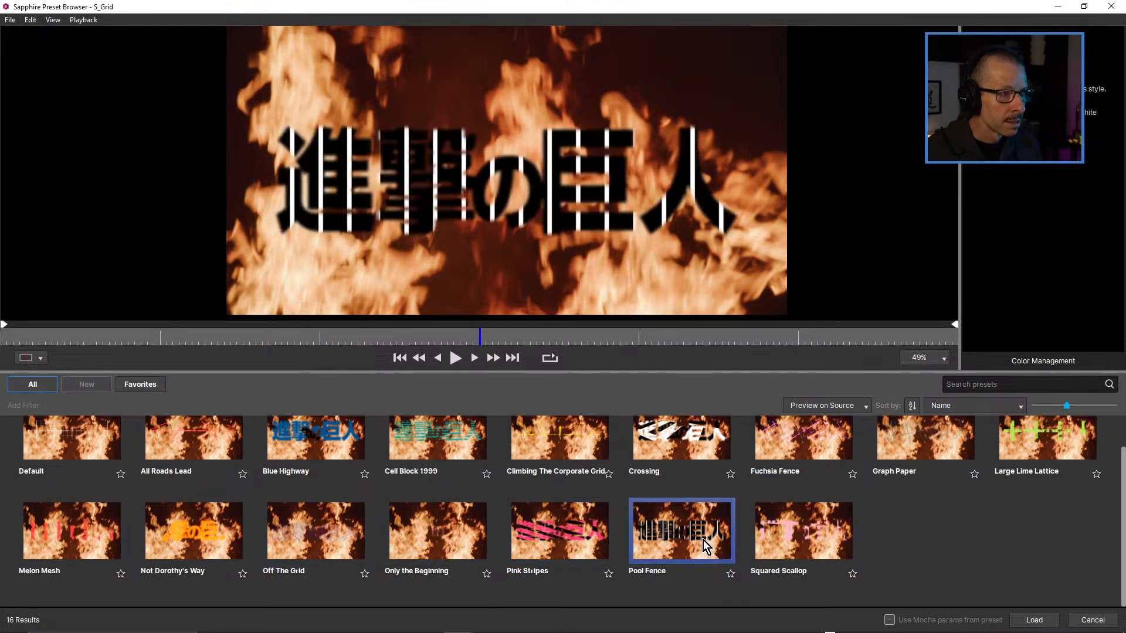
{"action": "left_click", "coordinate": [811, 536]}
{"action": "scroll", "coordinate": [617, 519], "scroll_direction": "up", "scroll_amount": 2}
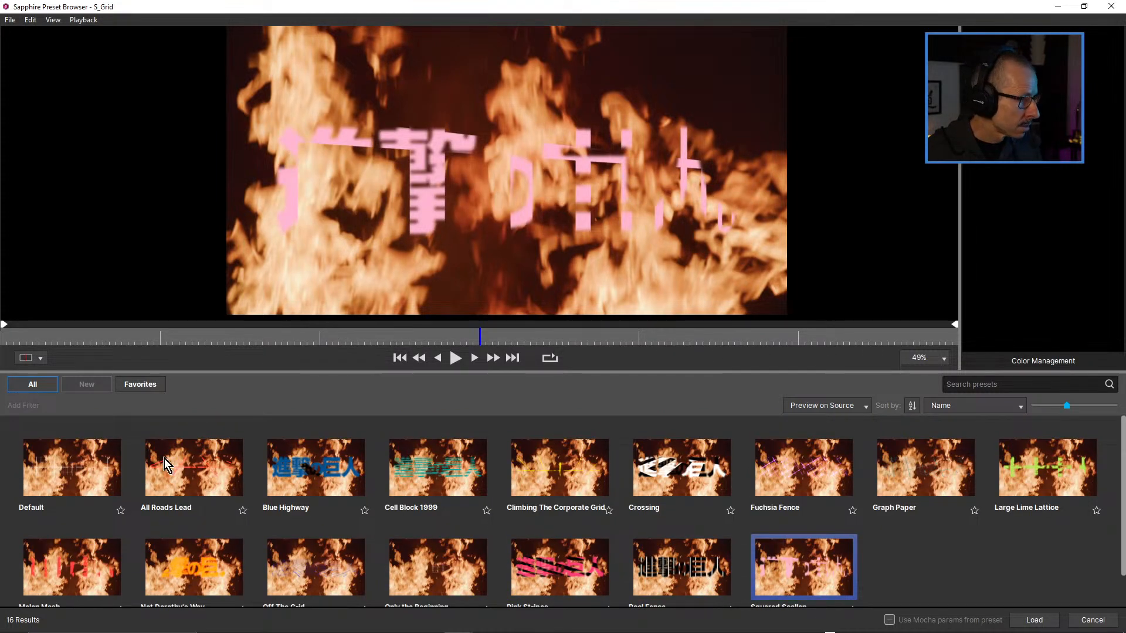
Preview more Grid presets, including Cell Block 1999 and Crossing, and load Large Lime Lattice.
{"action": "left_click", "coordinate": [148, 470]}
{"action": "left_click", "coordinate": [423, 469]}
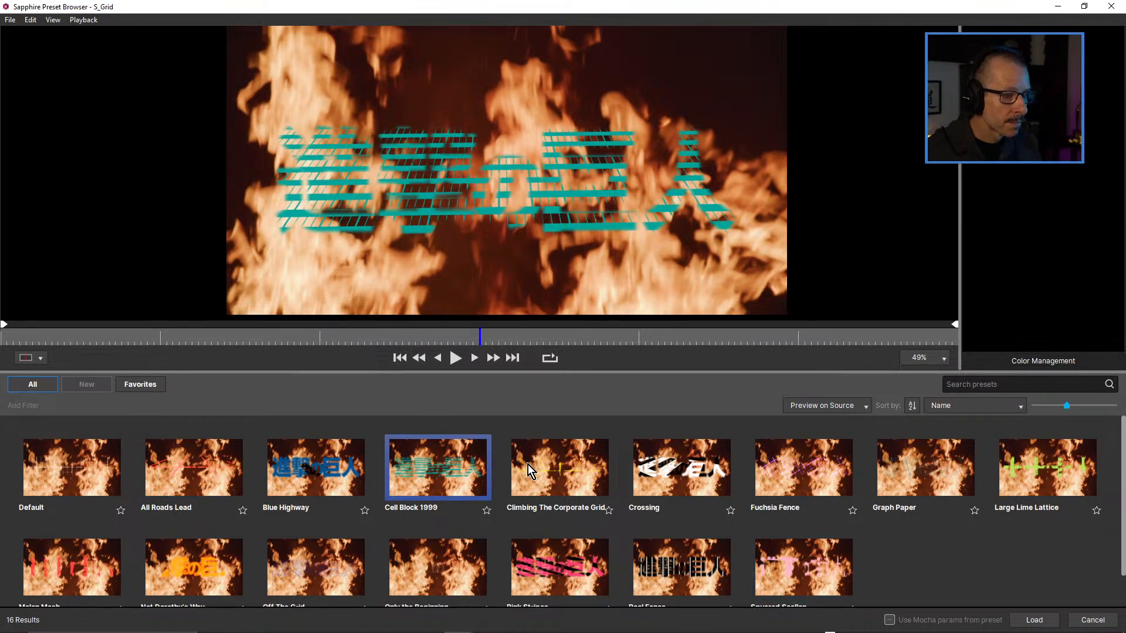
{"action": "left_click", "coordinate": [598, 471]}
{"action": "left_click", "coordinate": [682, 475]}
{"action": "left_click", "coordinate": [838, 472]}
{"action": "left_click", "coordinate": [913, 458]}
{"action": "left_click", "coordinate": [1061, 470]}
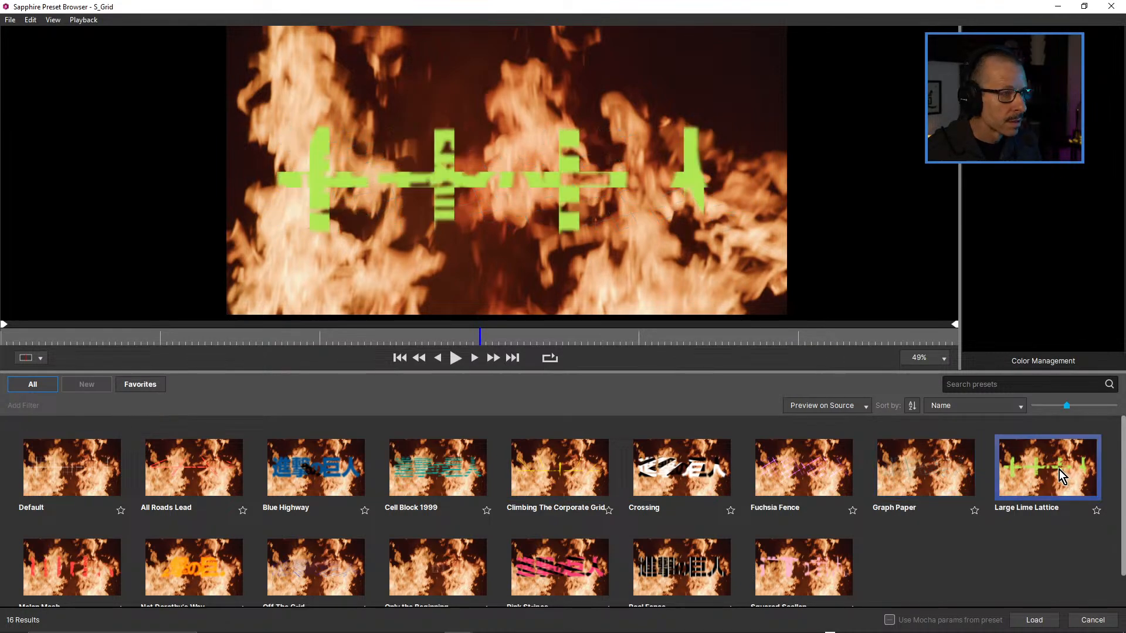
{"action": "left_click", "coordinate": [1026, 620]}
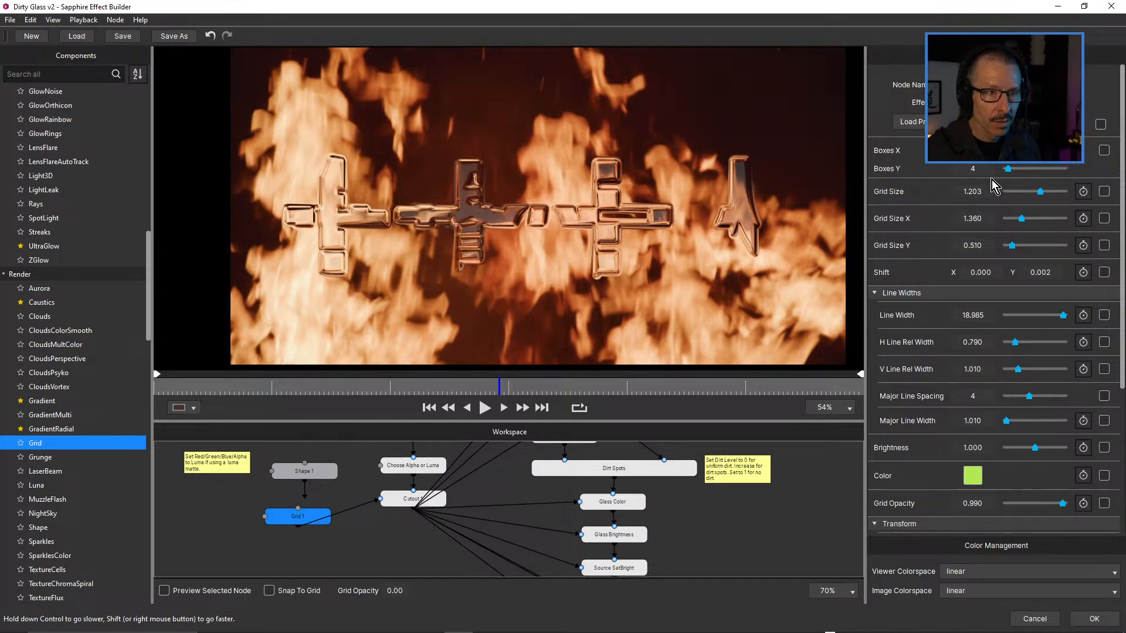
Set the Grid node's Grid Size to 1.717 and Grid Size Y to 0.556.
{"action": "left_click_drag", "start_coordinate": [1040, 193], "coordinate": [944, 206]}
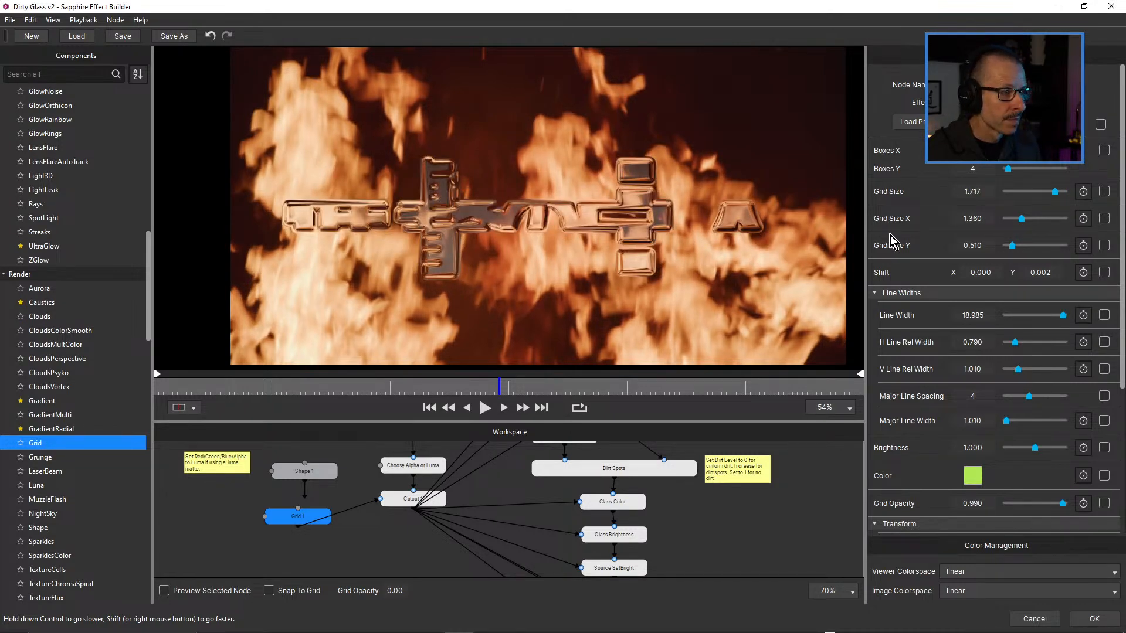
{"action": "mouse_move", "coordinate": [1012, 246]}
{"action": "left_mouse_down"}
{"action": "mouse_move", "coordinate": [1031, 249]}
{"action": "mouse_move", "coordinate": [1004, 251]}
{"action": "mouse_move", "coordinate": [1014, 256]}
{"action": "left_mouse_up"}
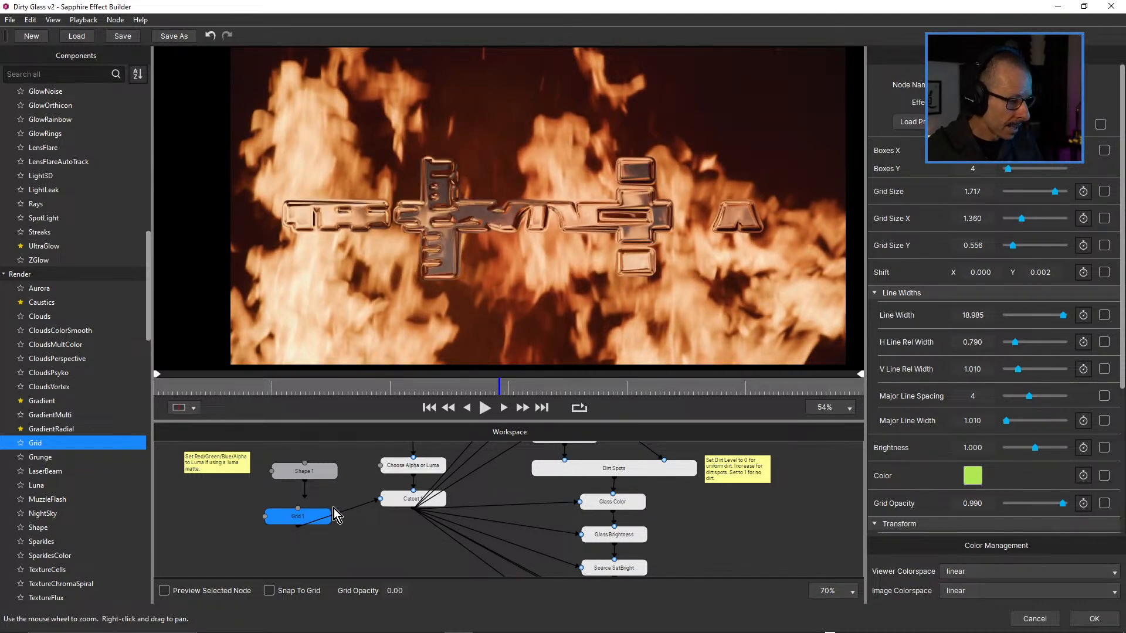
Delete the Grid node and browse the Render and Stylize components for another pattern to use as the Cutout matte.
{"action": "key", "text": "Delete"}
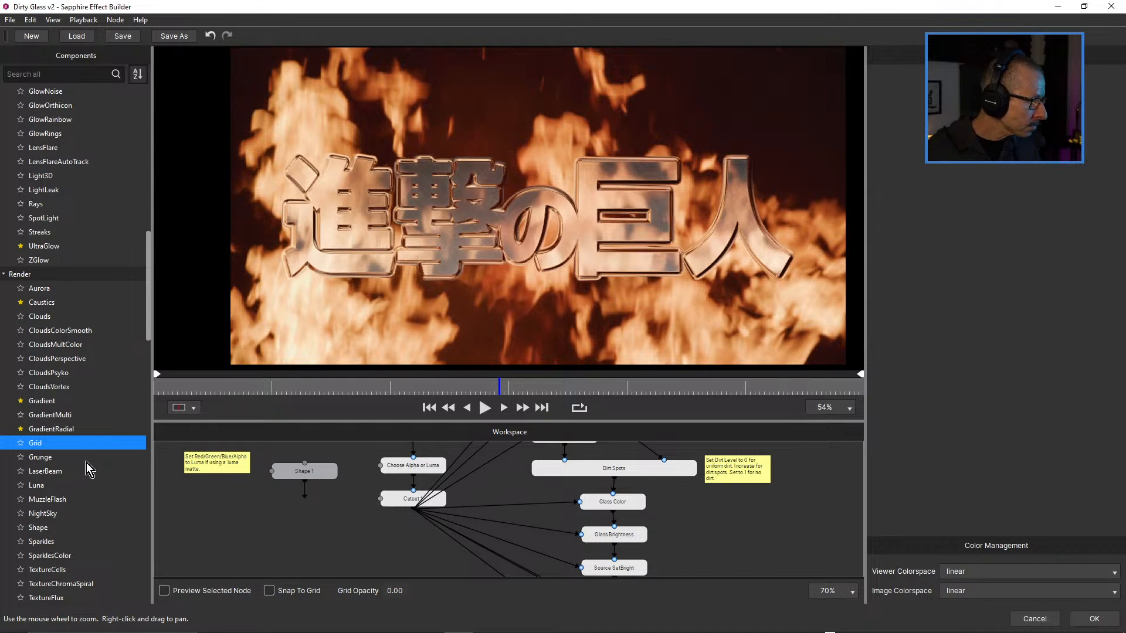
{"action": "scroll", "coordinate": [86, 463], "scroll_direction": "down", "scroll_amount": 6}
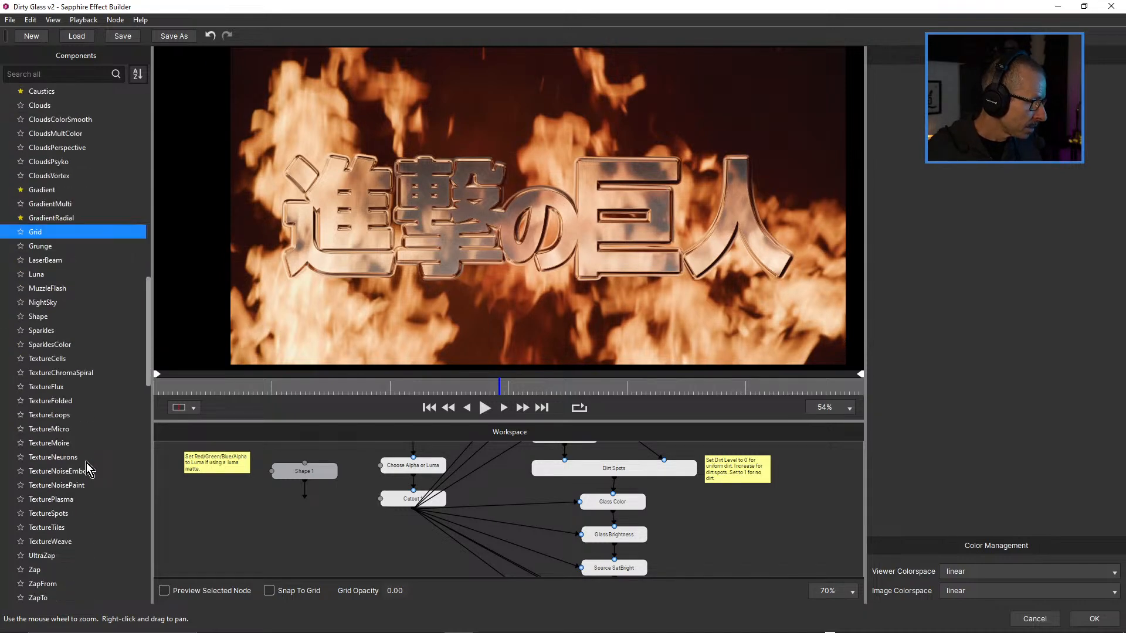
{"action": "scroll", "coordinate": [87, 462], "scroll_direction": "down", "scroll_amount": 2}
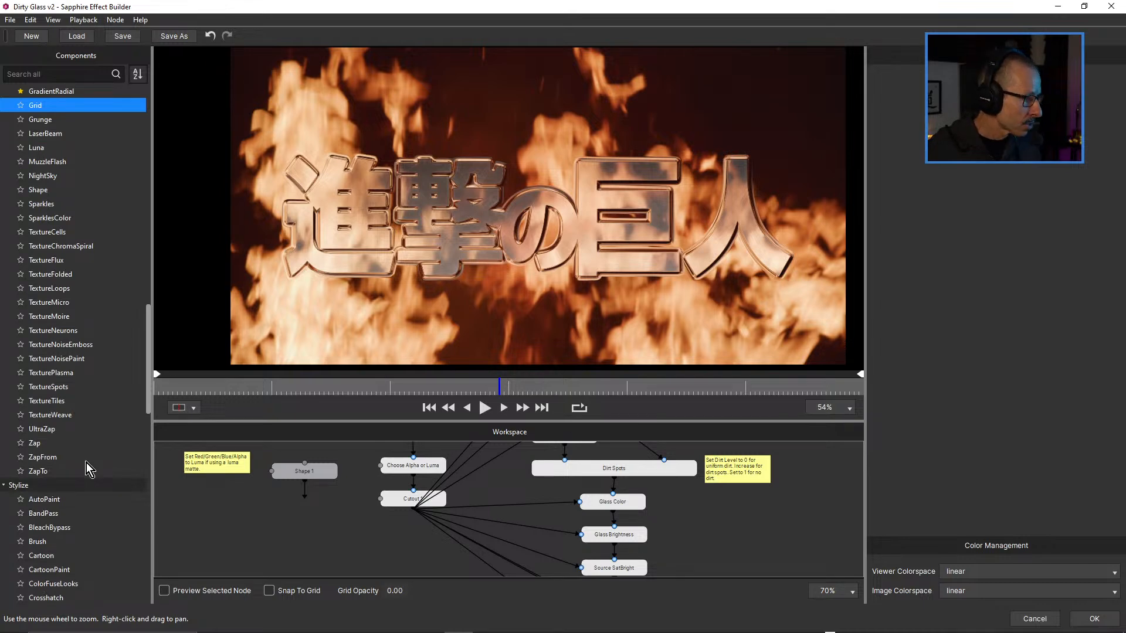
{"action": "scroll", "coordinate": [85, 440], "scroll_direction": "down", "scroll_amount": 8}
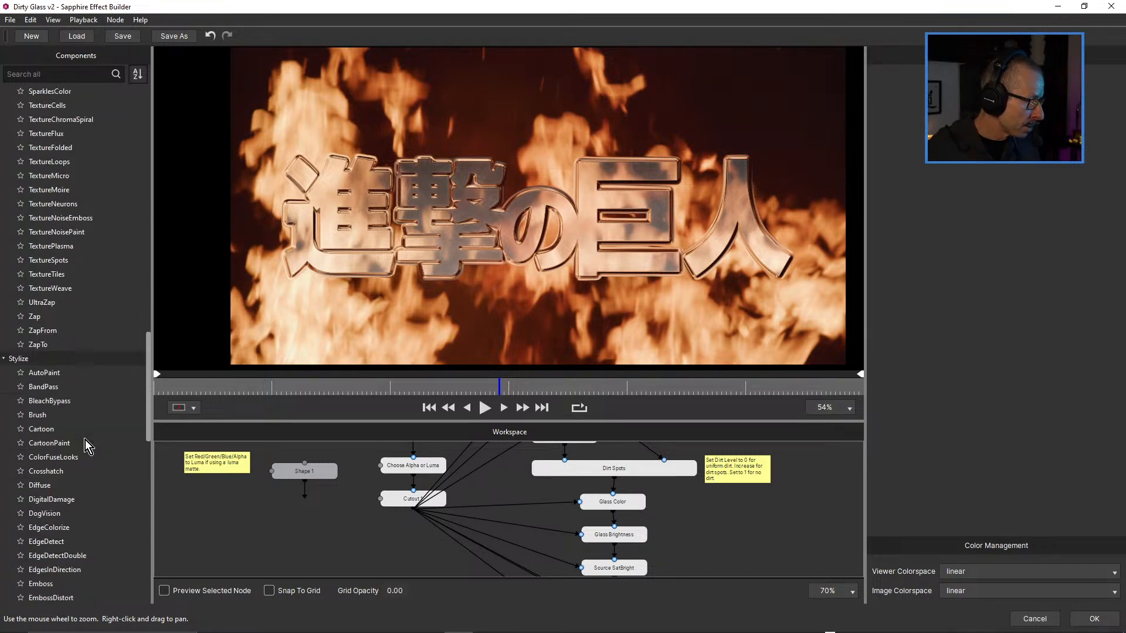
{"action": "scroll", "coordinate": [85, 440], "scroll_direction": "down", "scroll_amount": 4}
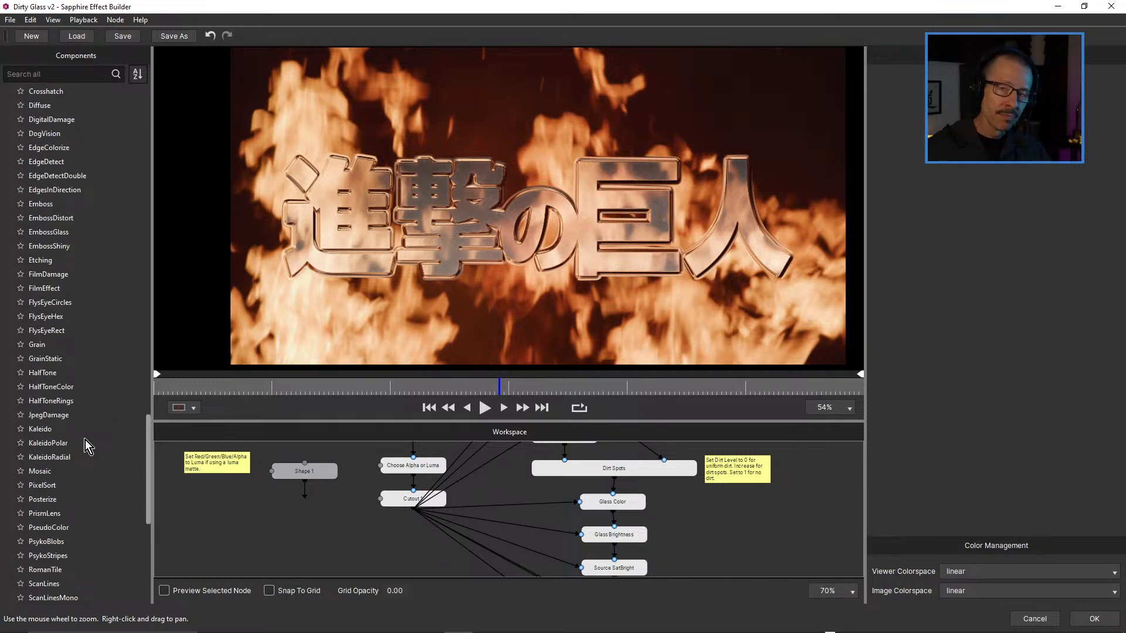
{"action": "scroll", "coordinate": [121, 379], "scroll_direction": "up", "scroll_amount": 2}
{"action": "scroll", "coordinate": [100, 307], "scroll_direction": "down", "scroll_amount": 5}
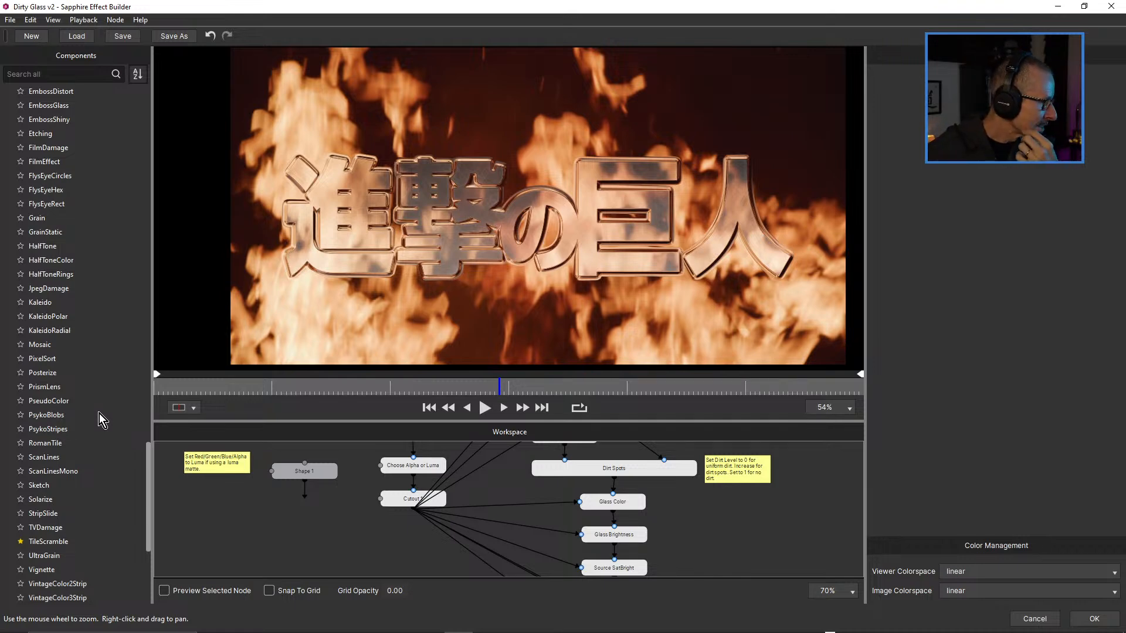
Add a PsykoStripes node below the Shape node and preview its output on its own.
{"action": "left_click", "coordinate": [50, 432]}
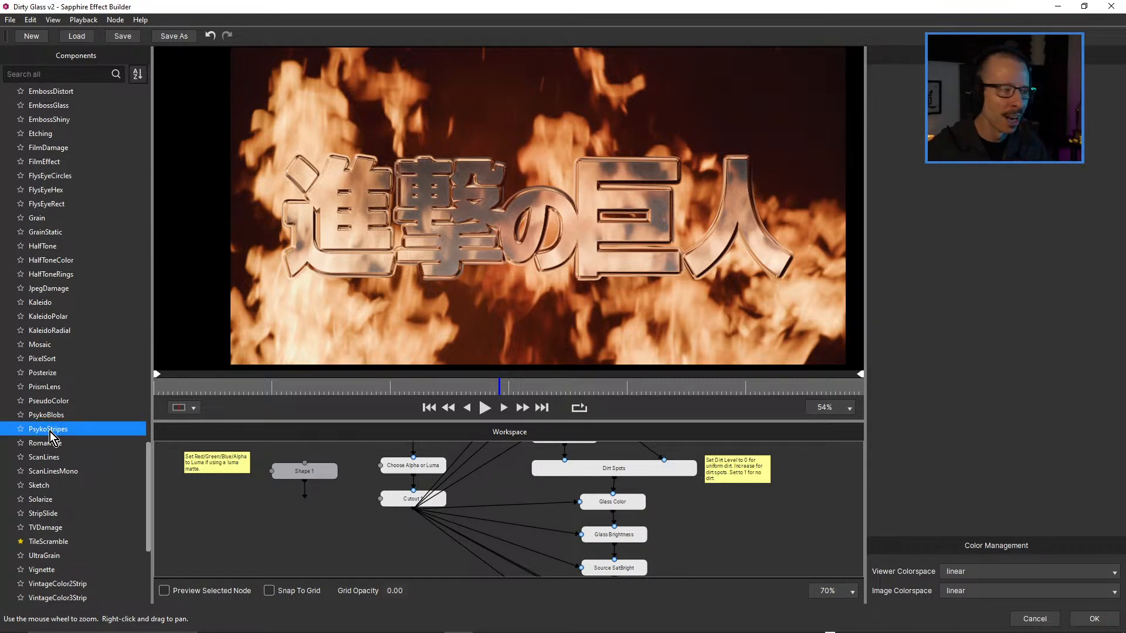
{"action": "left_click_drag", "start_coordinate": [50, 432], "coordinate": [312, 522]}
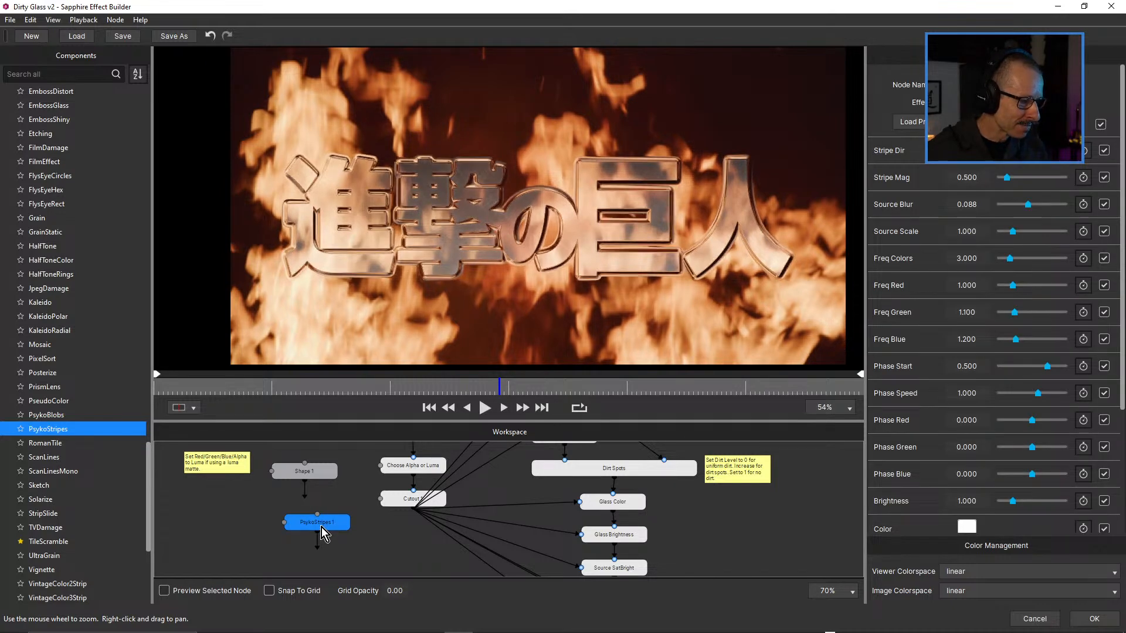
{"action": "left_click", "coordinate": [164, 590]}
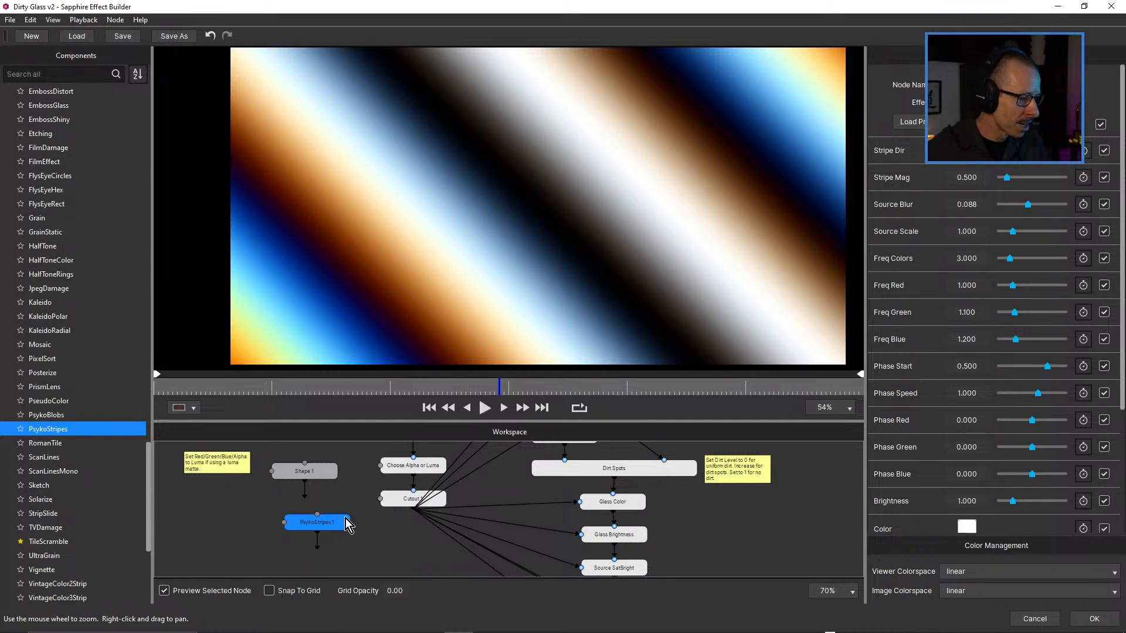
{"action": "scroll", "coordinate": [569, 239], "scroll_direction": "down", "scroll_amount": 2}
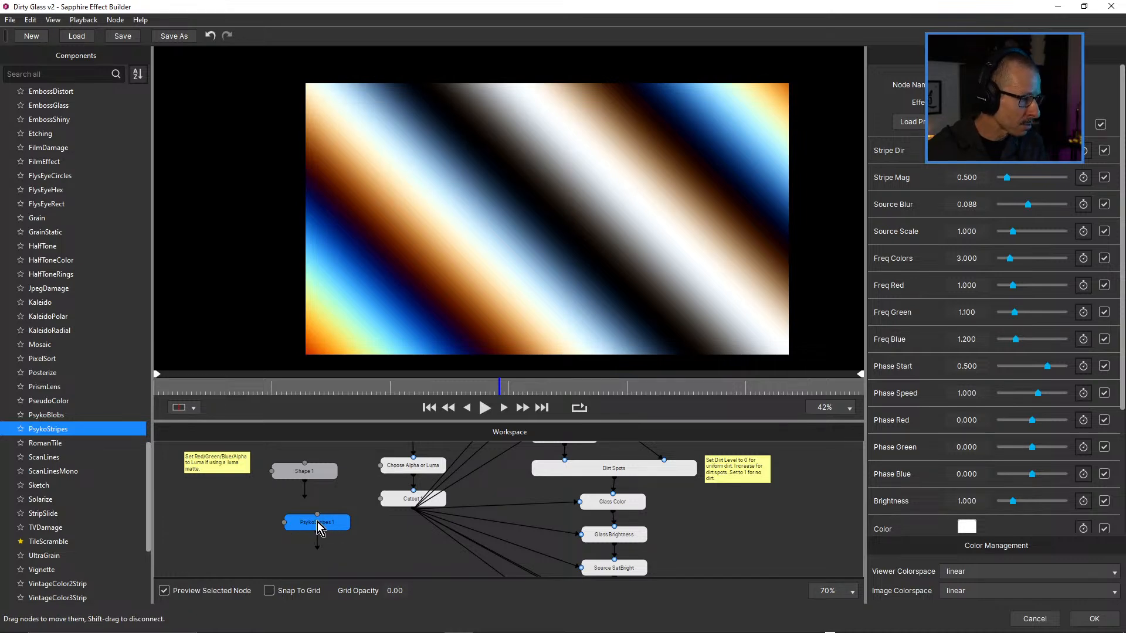
Replace PsykoStripes with a PsykoBlobs node, connect it to the Cutout node's matte input and adjust its Noise Freq.
{"action": "left_click_drag", "start_coordinate": [56, 415], "coordinate": [315, 521]}
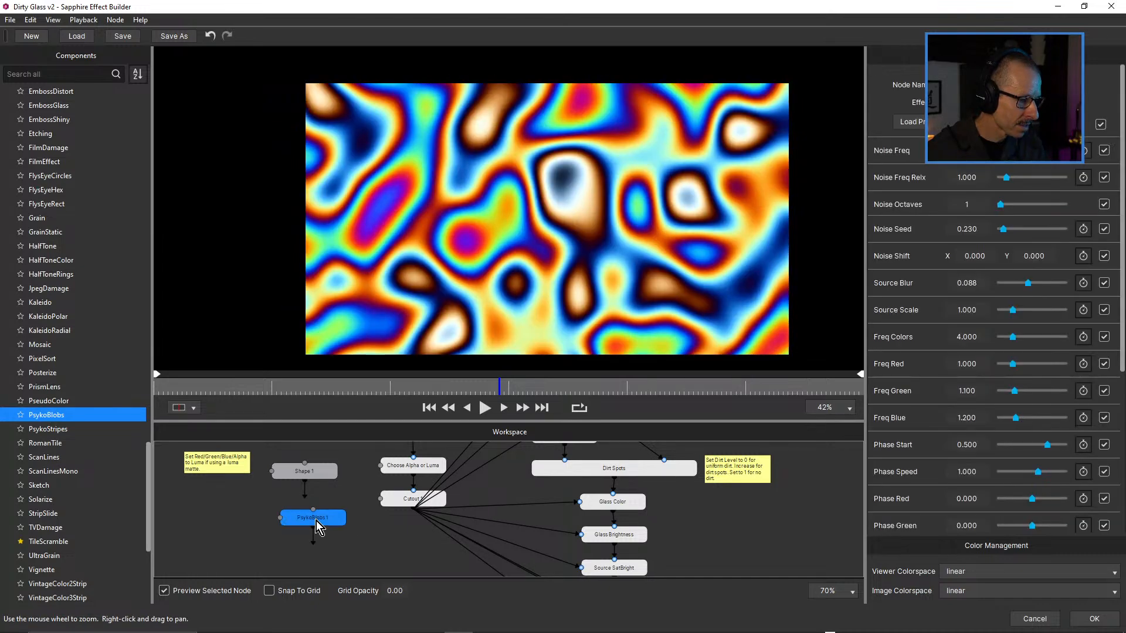
{"action": "left_click", "coordinate": [165, 591]}
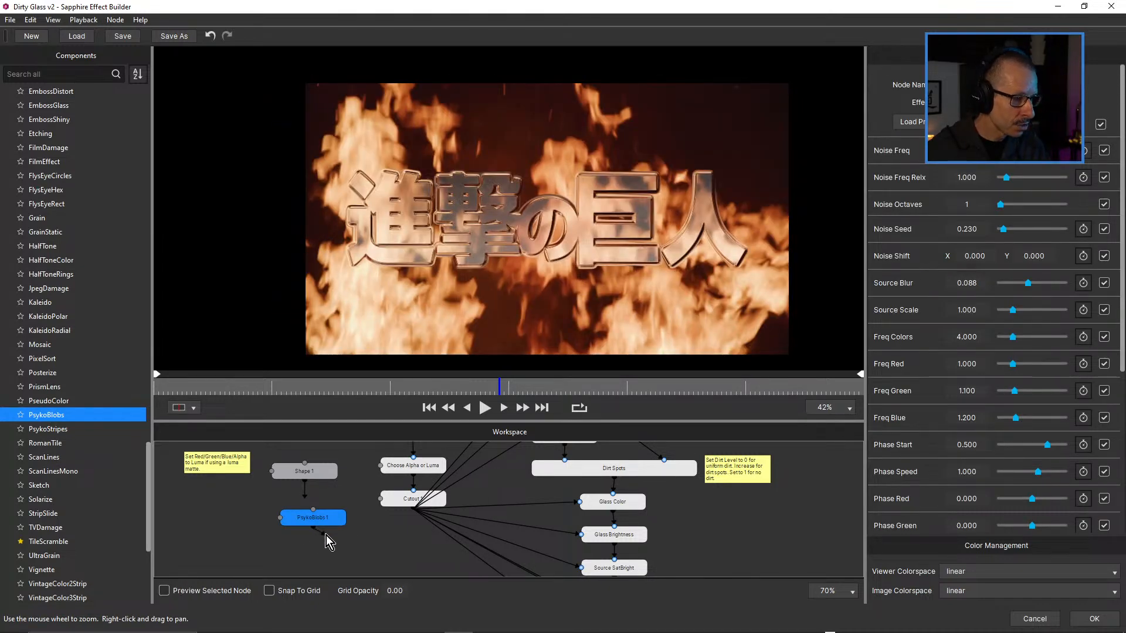
{"action": "left_click_drag", "start_coordinate": [379, 502], "coordinate": [381, 499]}
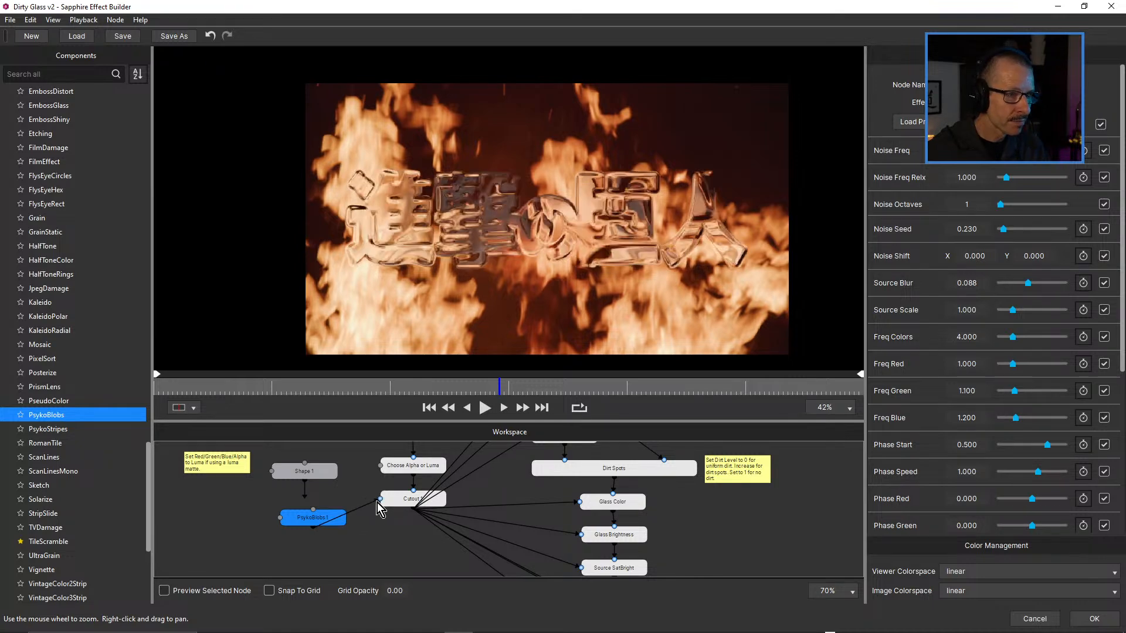
{"action": "scroll", "coordinate": [507, 302], "scroll_direction": "up", "scroll_amount": 2}
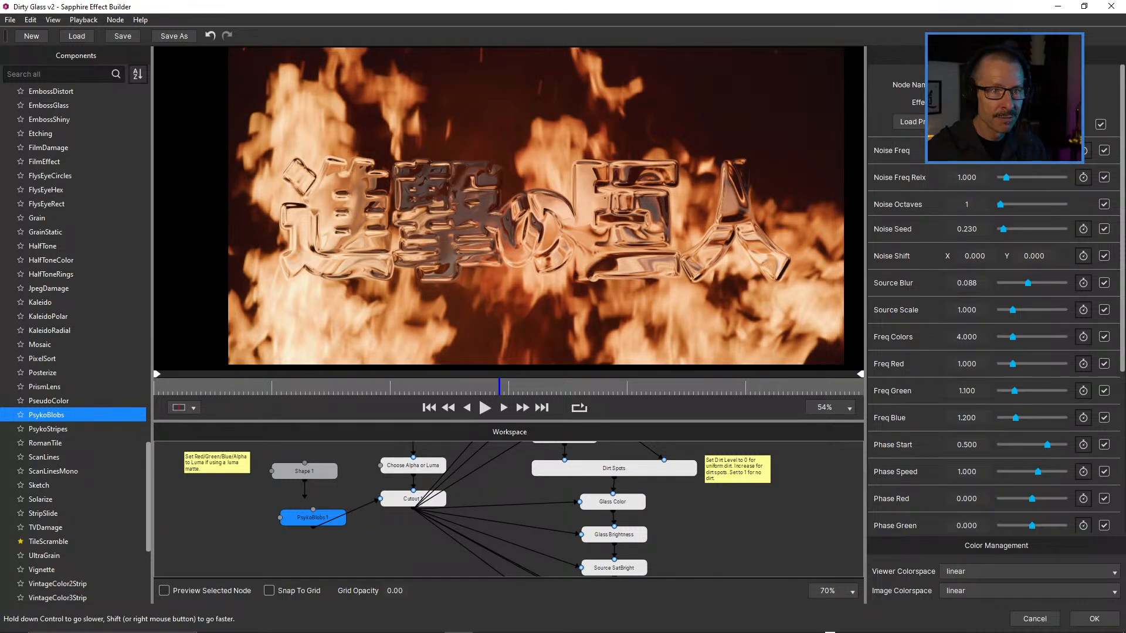
{"action": "left_click_drag", "start_coordinate": [1032, 165], "coordinate": [1007, 166]}
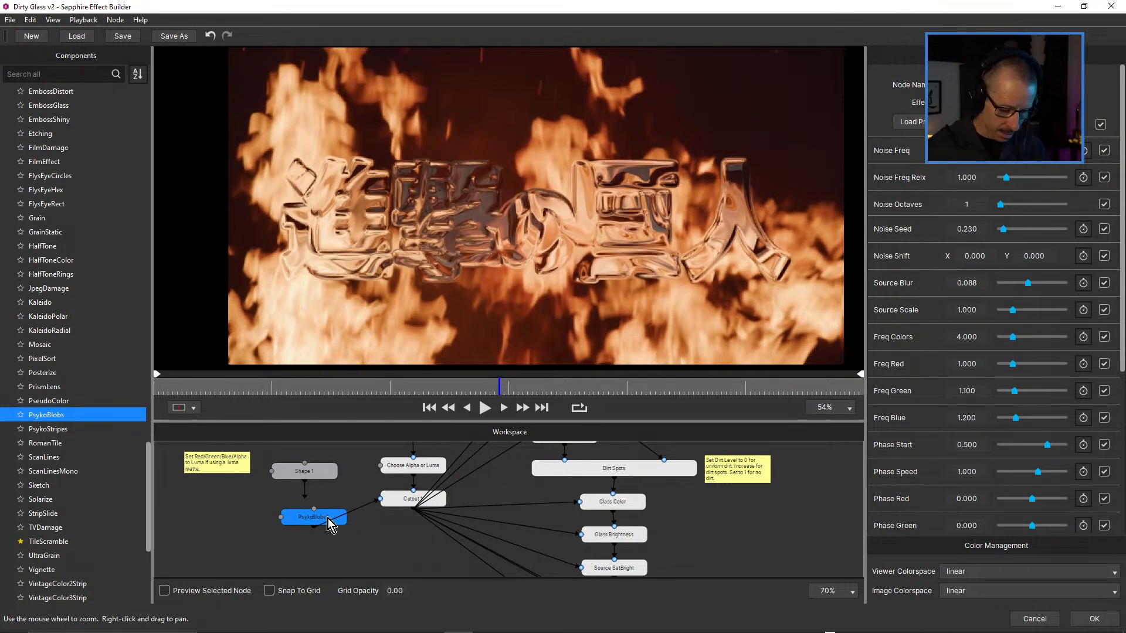
Delete the PsykoBlobs node and try a ScanLines node connected to the Cutout node's matte input.
{"action": "key", "text": "Delete"}
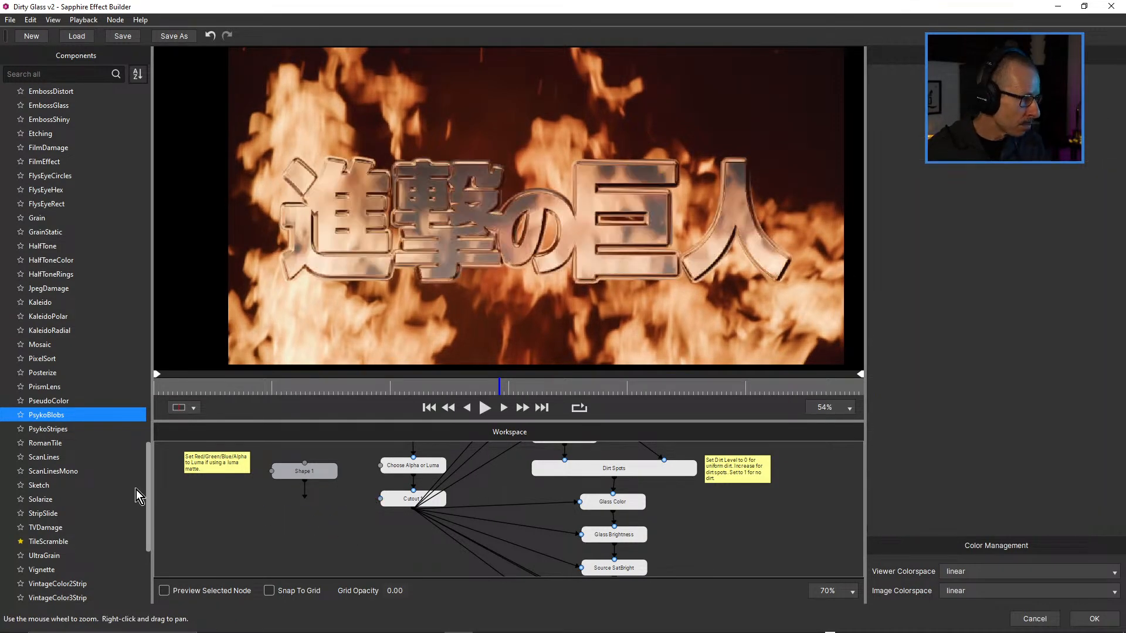
{"action": "left_click", "coordinate": [46, 463]}
{"action": "left_click_drag", "start_coordinate": [46, 462], "coordinate": [384, 501]}
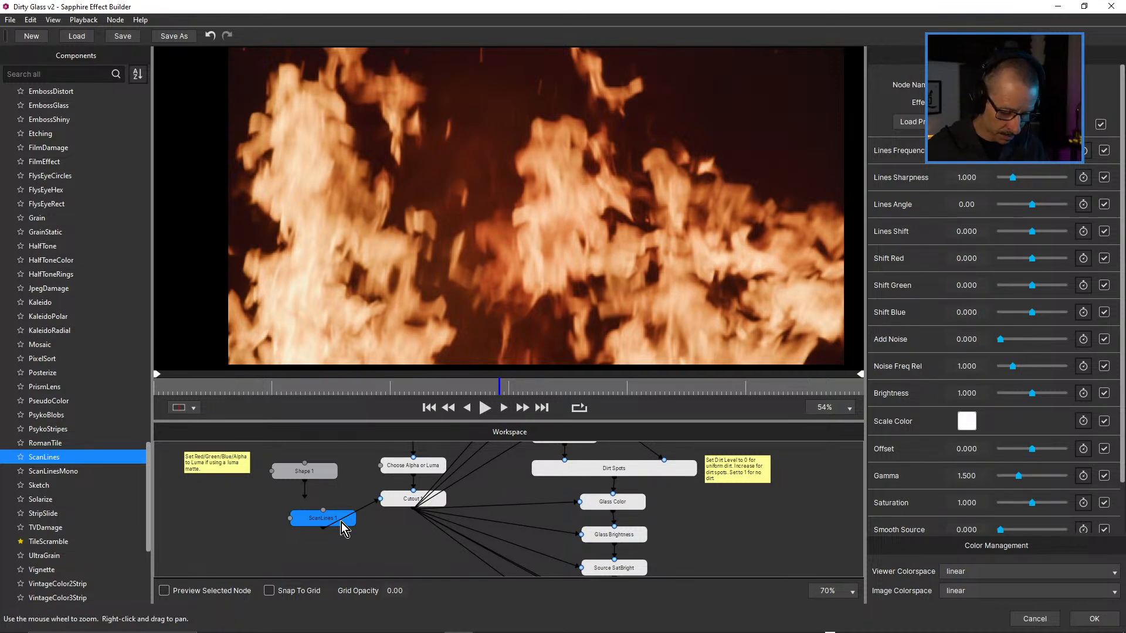
Delete the ScanLines node and connect a new Sketch node to the Cutout node's matte input in its place.
{"action": "key", "text": "Delete"}
{"action": "mouse_move", "coordinate": [40, 487]}
{"action": "left_mouse_down"}
{"action": "mouse_move", "coordinate": [352, 516]}
{"action": "mouse_move", "coordinate": [324, 520]}
{"action": "left_mouse_up"}
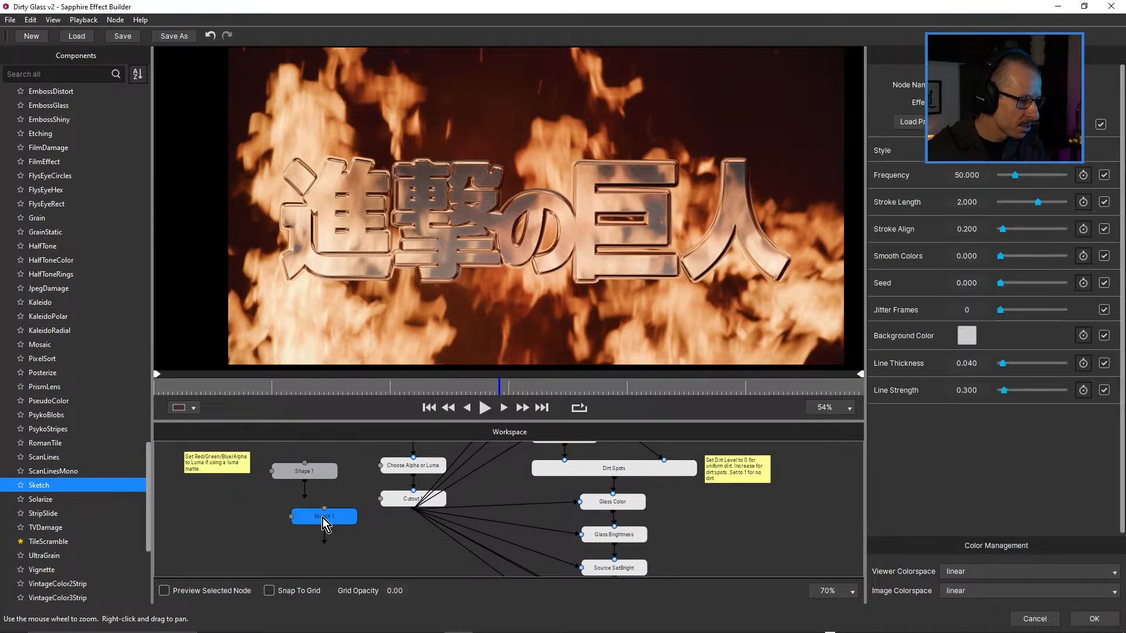
{"action": "left_click", "coordinate": [164, 591]}
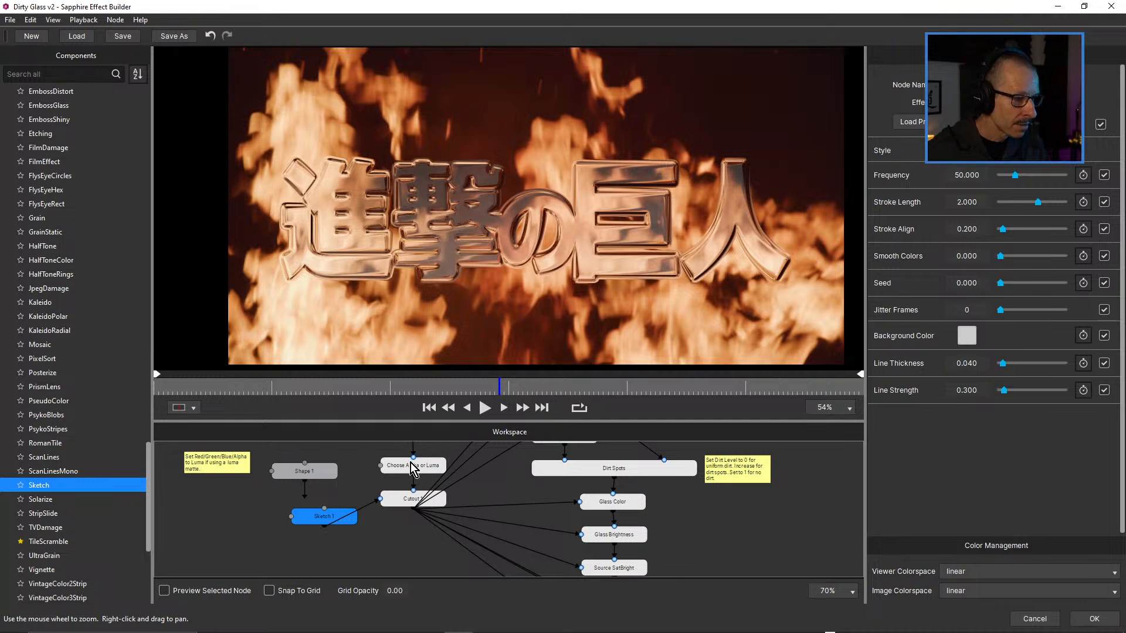
Connect the Mask node to the Sketch node's source input, unlinking and relinking it to compare the glass text.
{"action": "left_click_drag", "start_coordinate": [366, 494], "coordinate": [376, 540]}
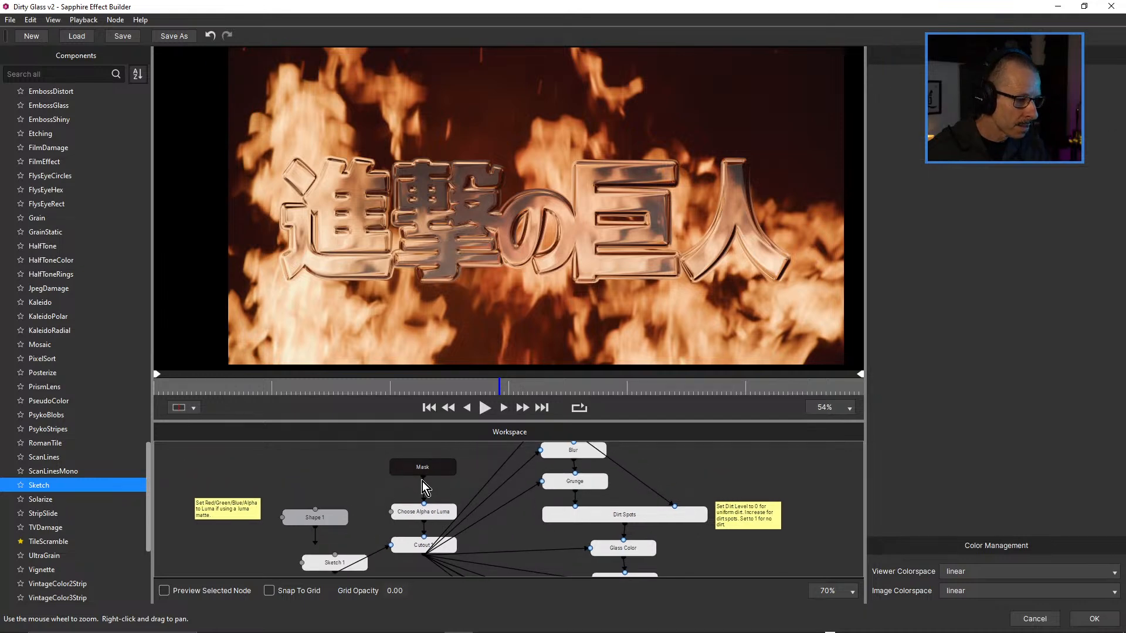
{"action": "left_click_drag", "start_coordinate": [421, 475], "coordinate": [335, 554]}
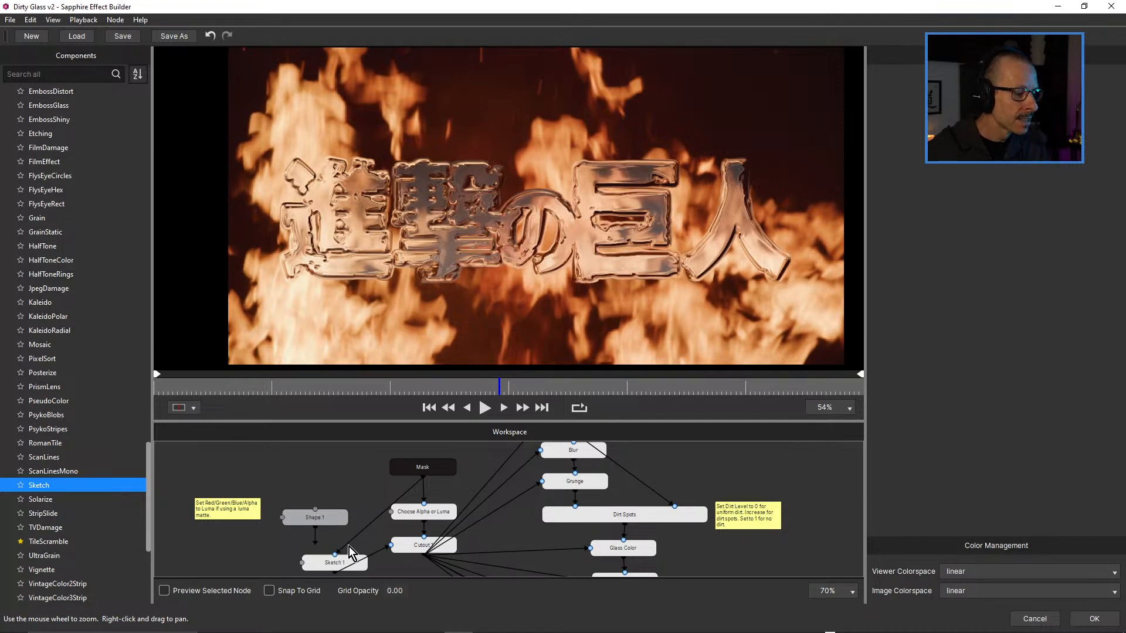
{"action": "left_click_drag", "start_coordinate": [350, 534], "coordinate": [387, 497]}
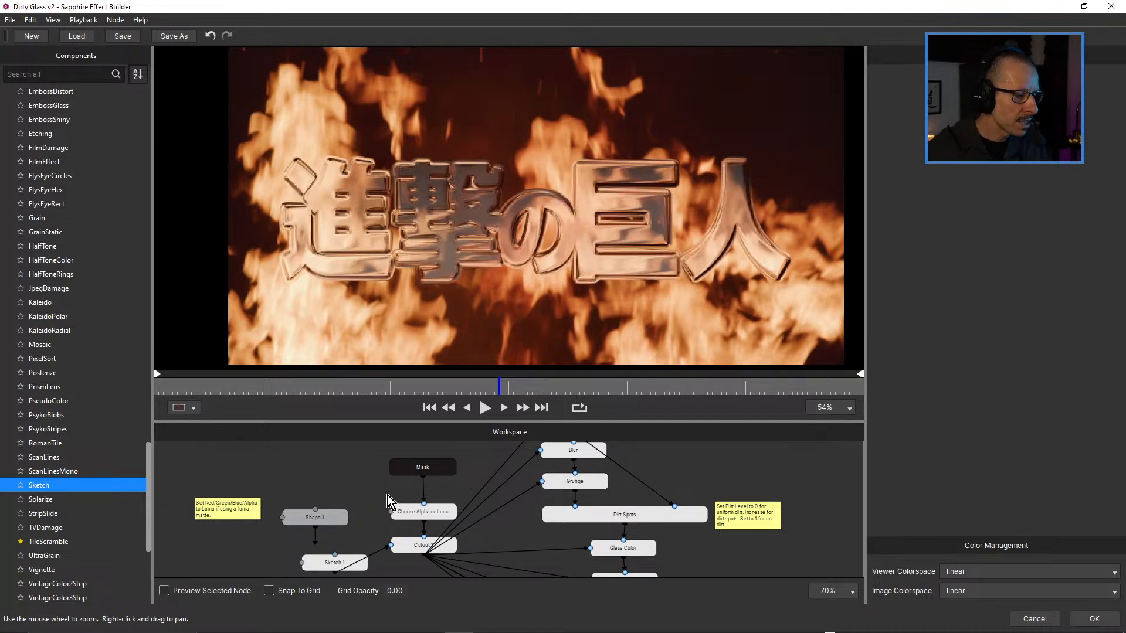
{"action": "left_click", "coordinate": [348, 562]}
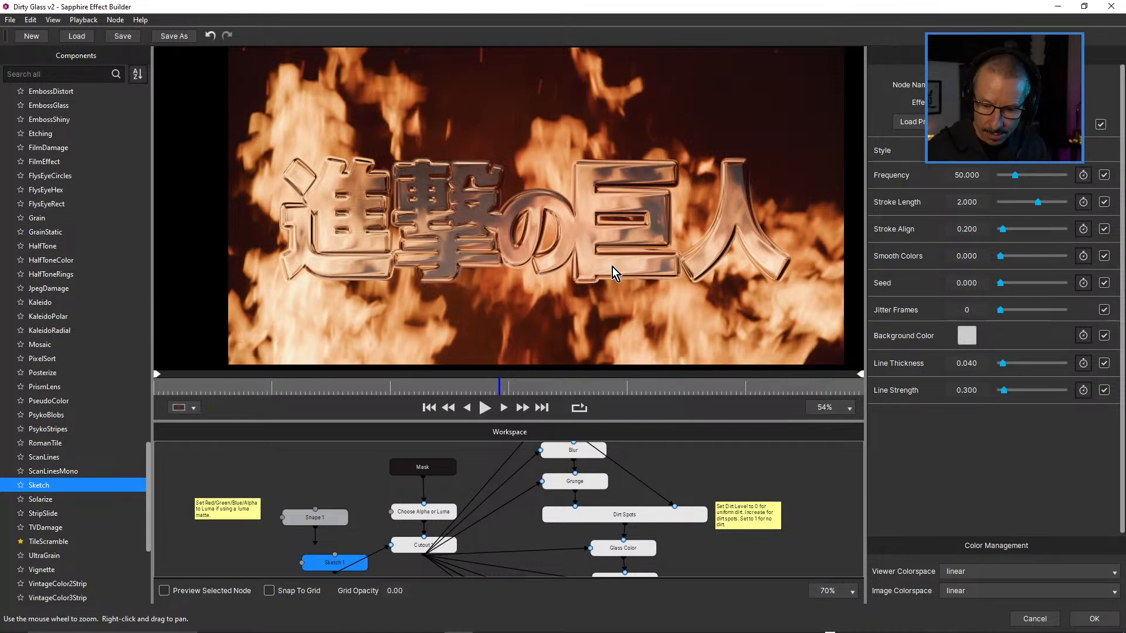
{"action": "left_click", "coordinate": [423, 469]}
{"action": "left_click_drag", "start_coordinate": [424, 478], "coordinate": [335, 562]}
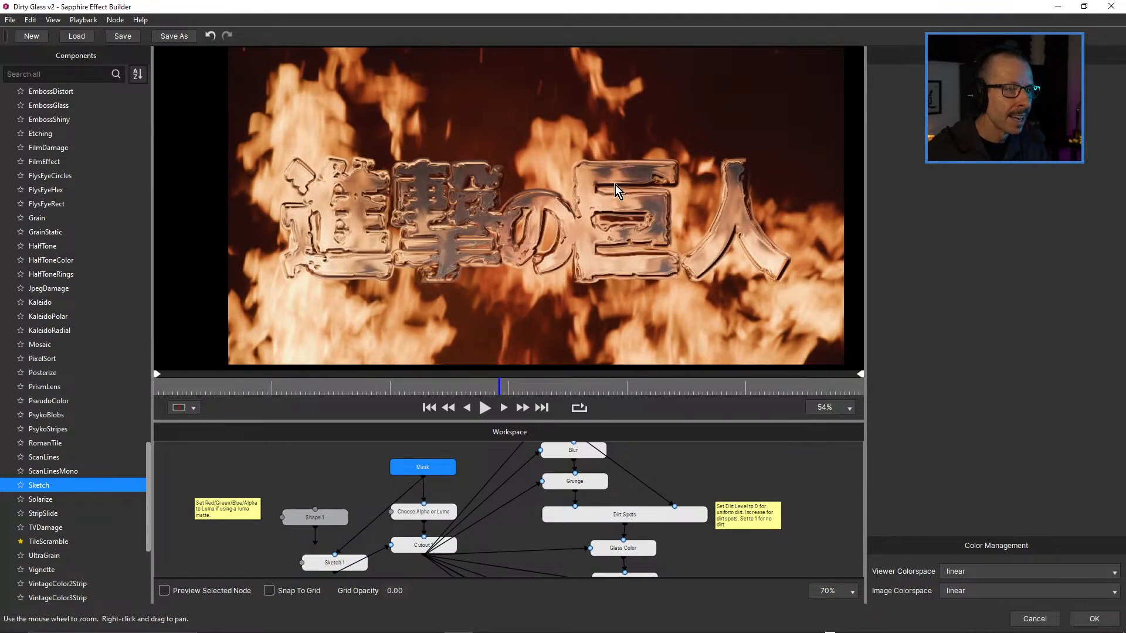
Examine the roughened glass edges up close and preview the Sketch node's output on its own.
{"action": "scroll", "coordinate": [604, 186], "scroll_direction": "up", "scroll_amount": 4}
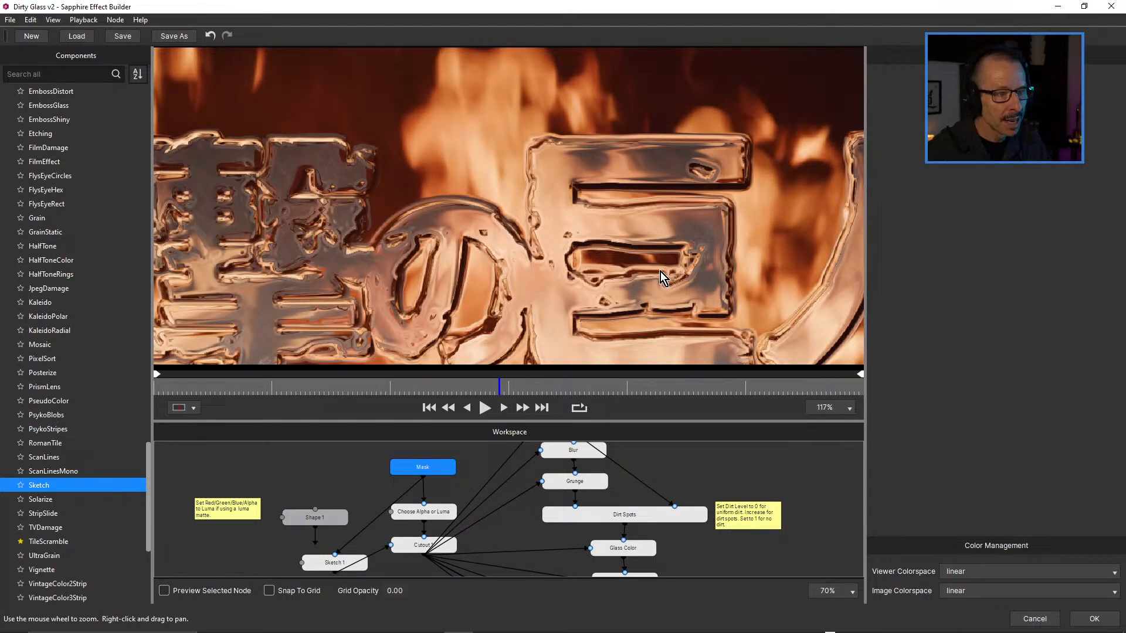
{"action": "scroll", "coordinate": [587, 270], "scroll_direction": "down", "scroll_amount": 4}
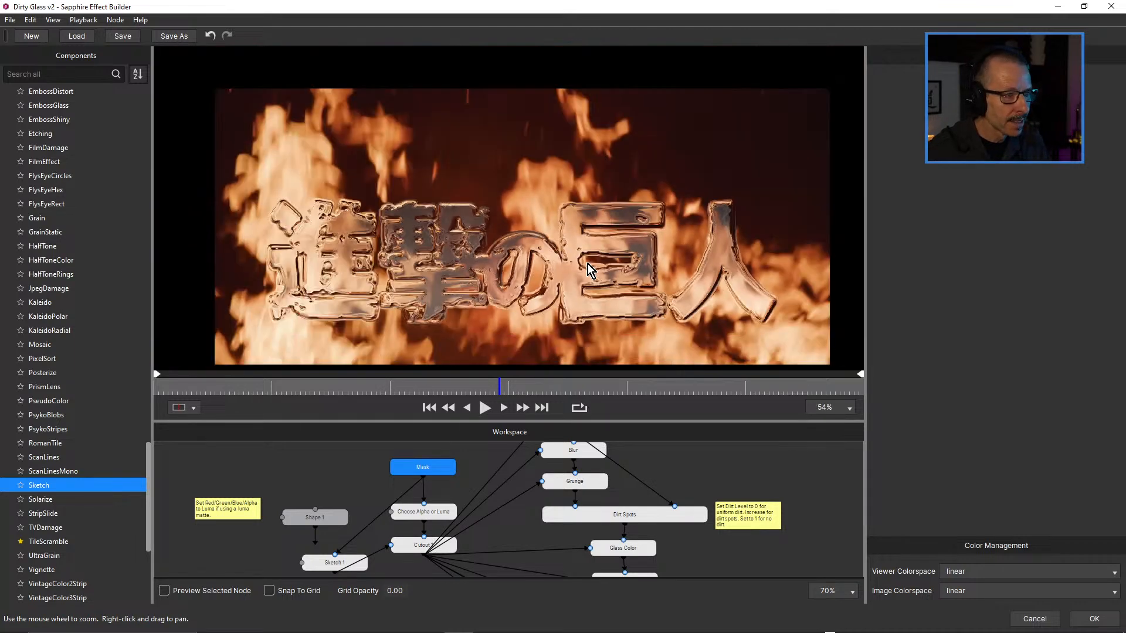
{"action": "left_click", "coordinate": [339, 565]}
{"action": "left_click", "coordinate": [164, 592]}
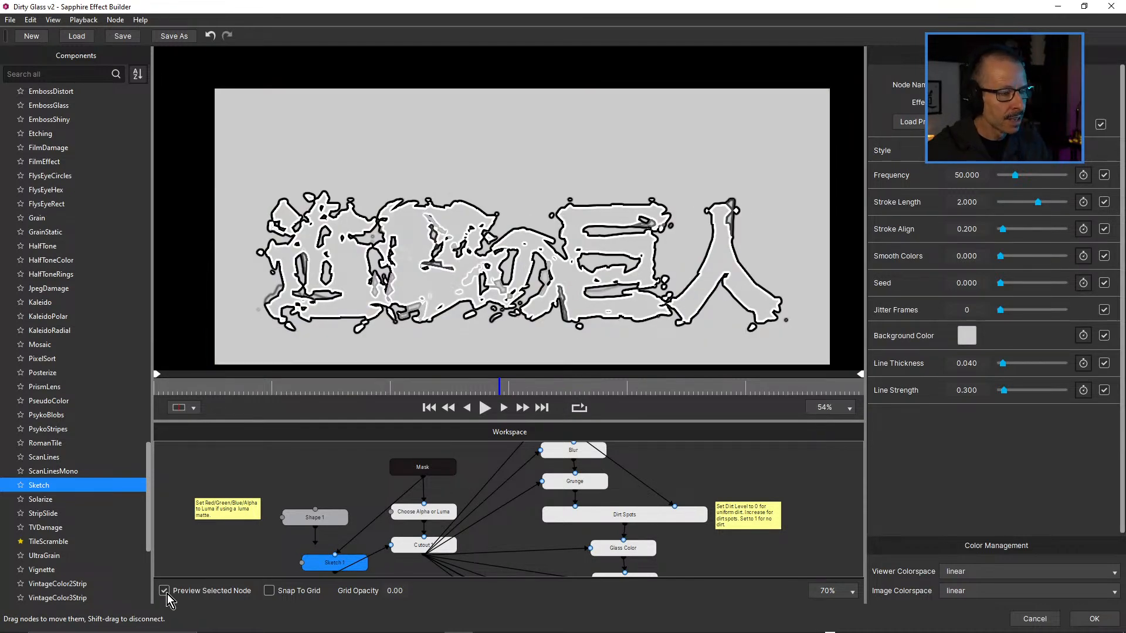
{"action": "left_click", "coordinate": [164, 591]}
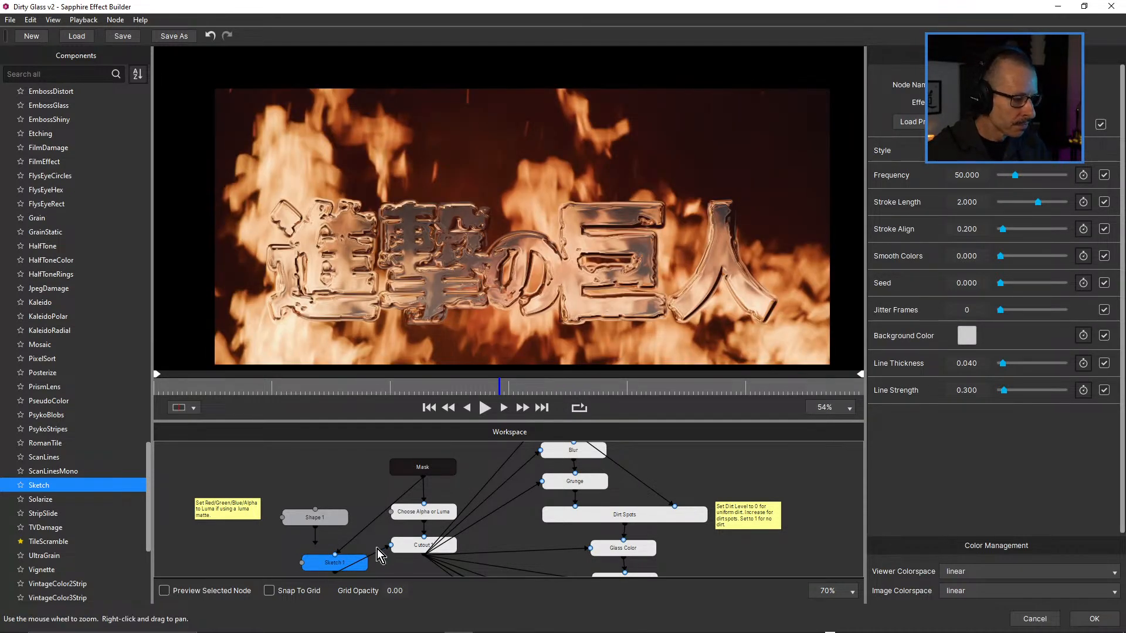
Move the unused Shape node up out of the way and place the Sketch node beside the Choose Alpha or Luma node.
{"action": "left_click_drag", "start_coordinate": [325, 520], "coordinate": [321, 456]}
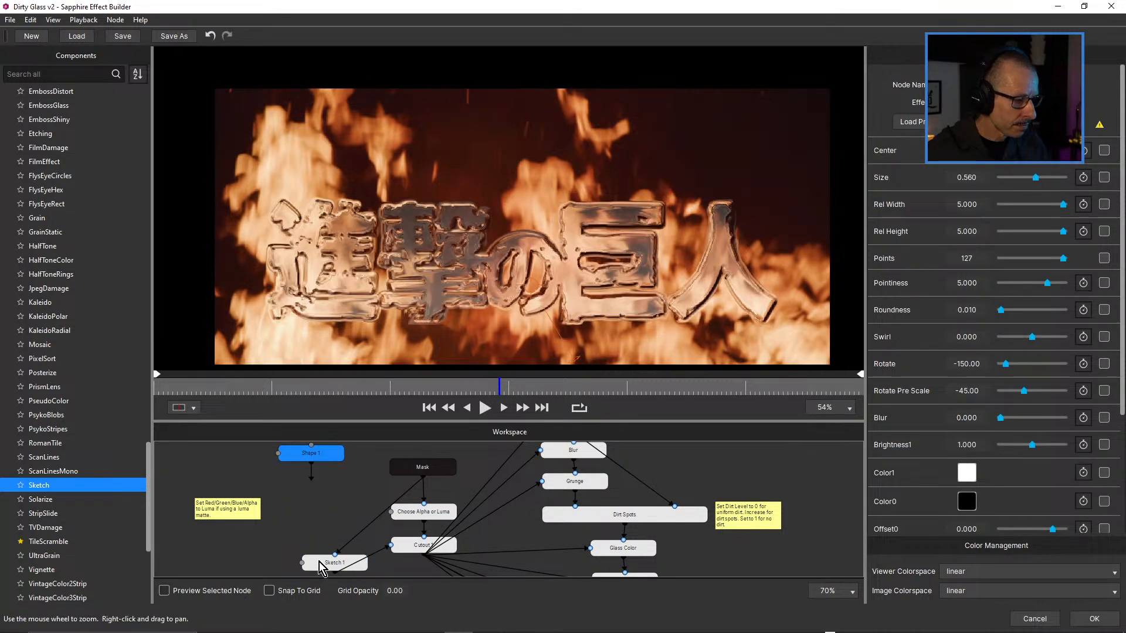
{"action": "left_click_drag", "start_coordinate": [318, 564], "coordinate": [316, 508]}
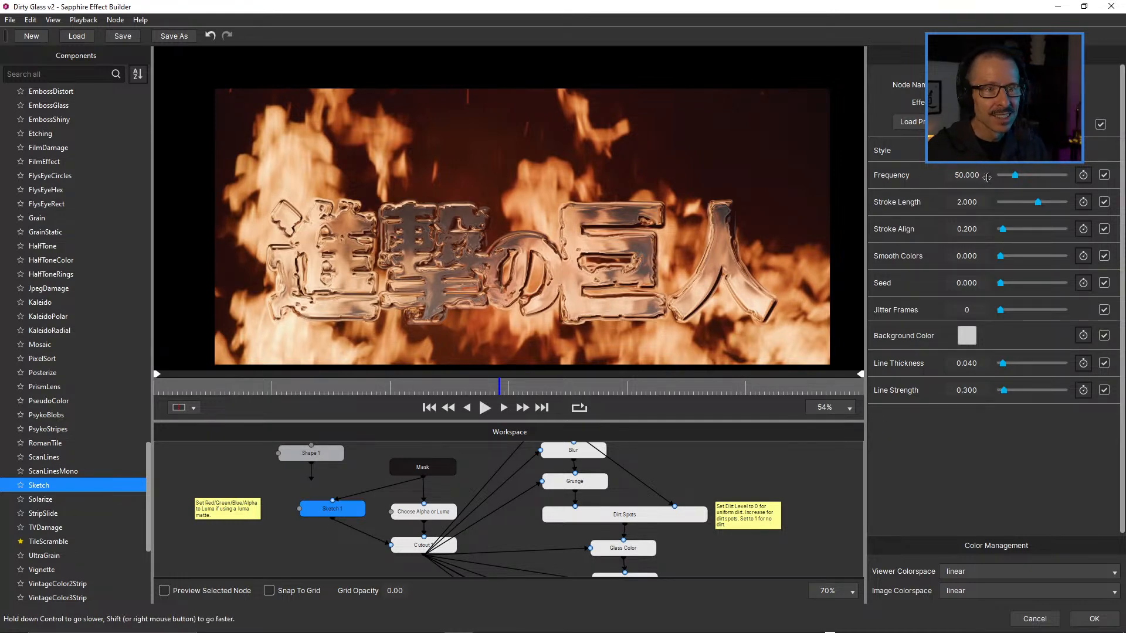
Try a Sketch Frequency of 106.50, inspect the glass edges, and set the Frequency to 156.84.
{"action": "left_click_drag", "start_coordinate": [1016, 181], "coordinate": [1032, 180]}
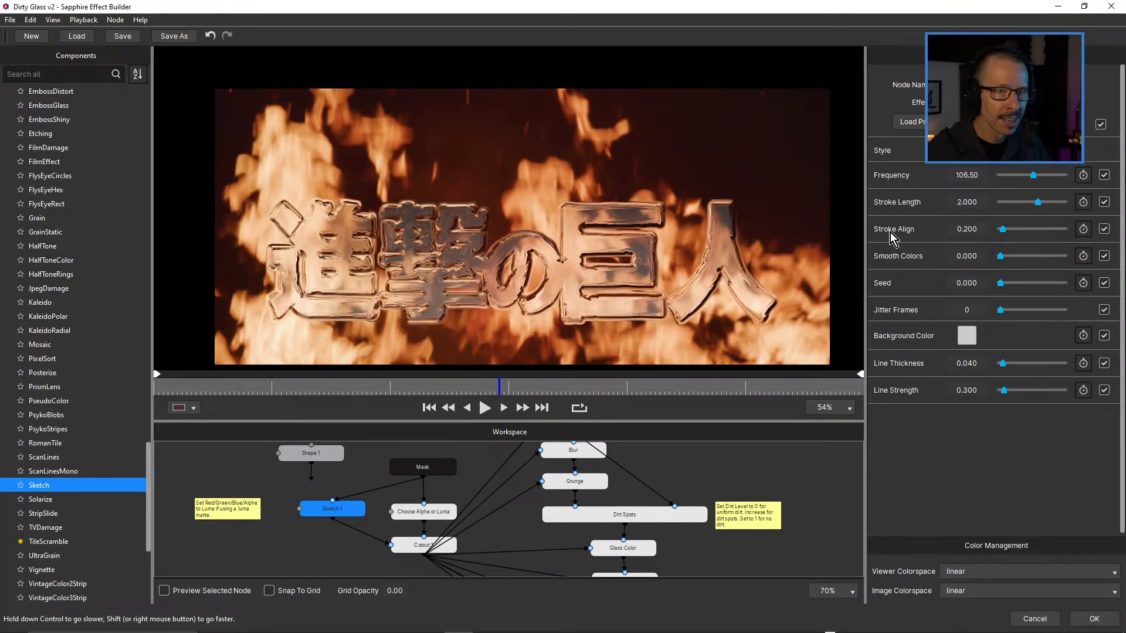
{"action": "scroll", "coordinate": [501, 266], "scroll_direction": "up", "scroll_amount": 5}
{"action": "scroll", "coordinate": [593, 264], "scroll_direction": "down", "scroll_amount": 2}
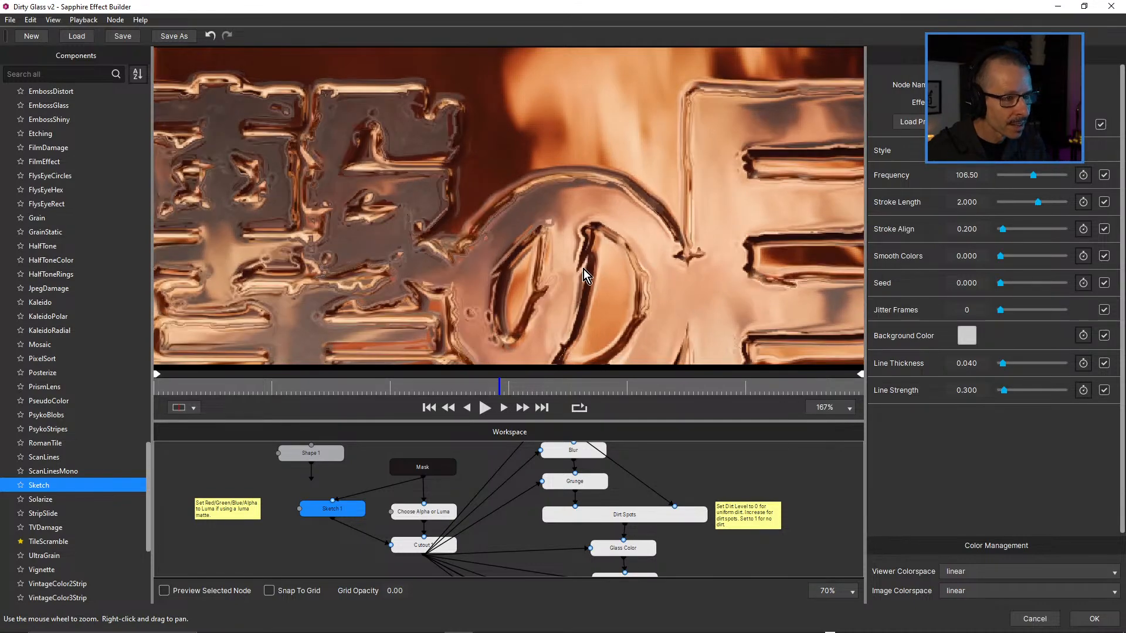
{"action": "scroll", "coordinate": [667, 206], "scroll_direction": "down", "scroll_amount": 2}
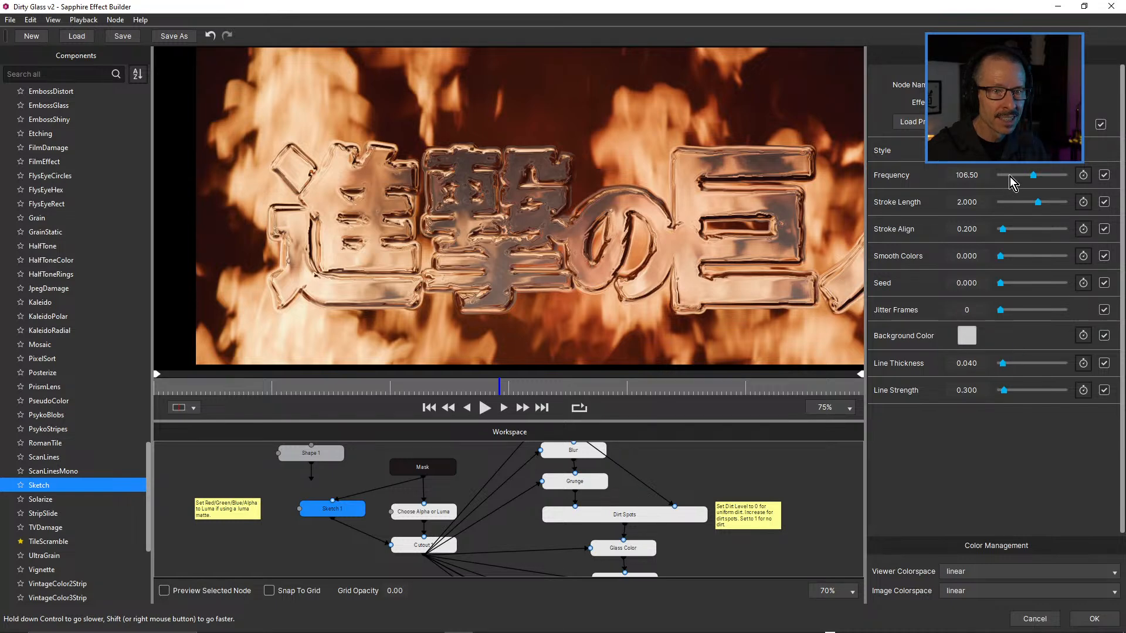
{"action": "left_click_drag", "start_coordinate": [1035, 177], "coordinate": [1051, 178]}
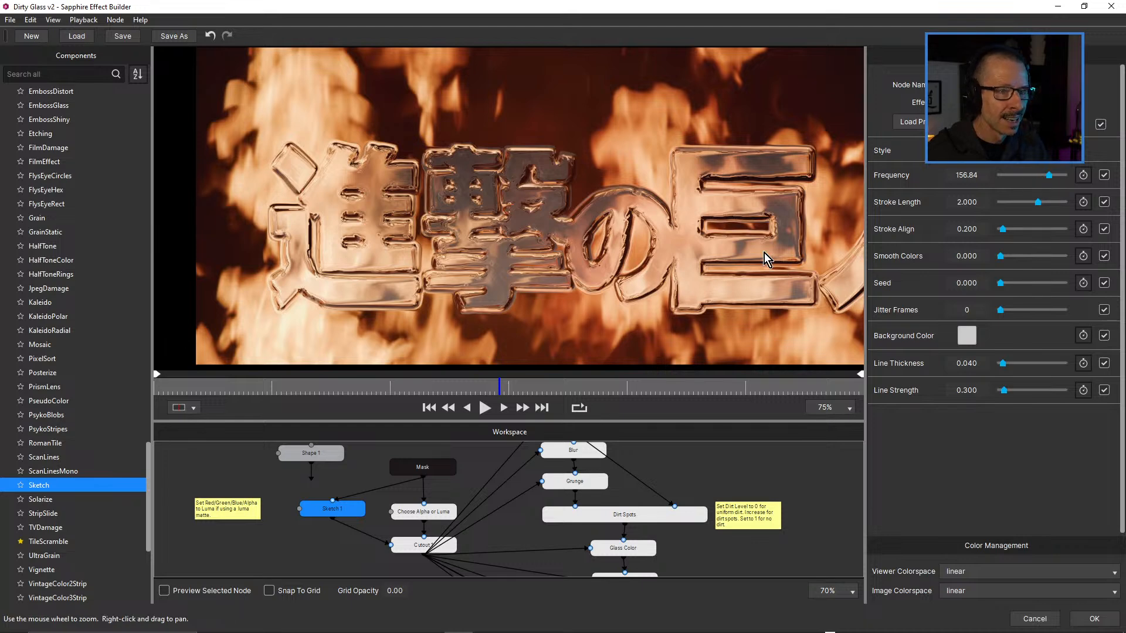
{"action": "scroll", "coordinate": [783, 262], "scroll_direction": "down", "scroll_amount": 3}
{"action": "scroll", "coordinate": [841, 210], "scroll_direction": "up", "scroll_amount": 4}
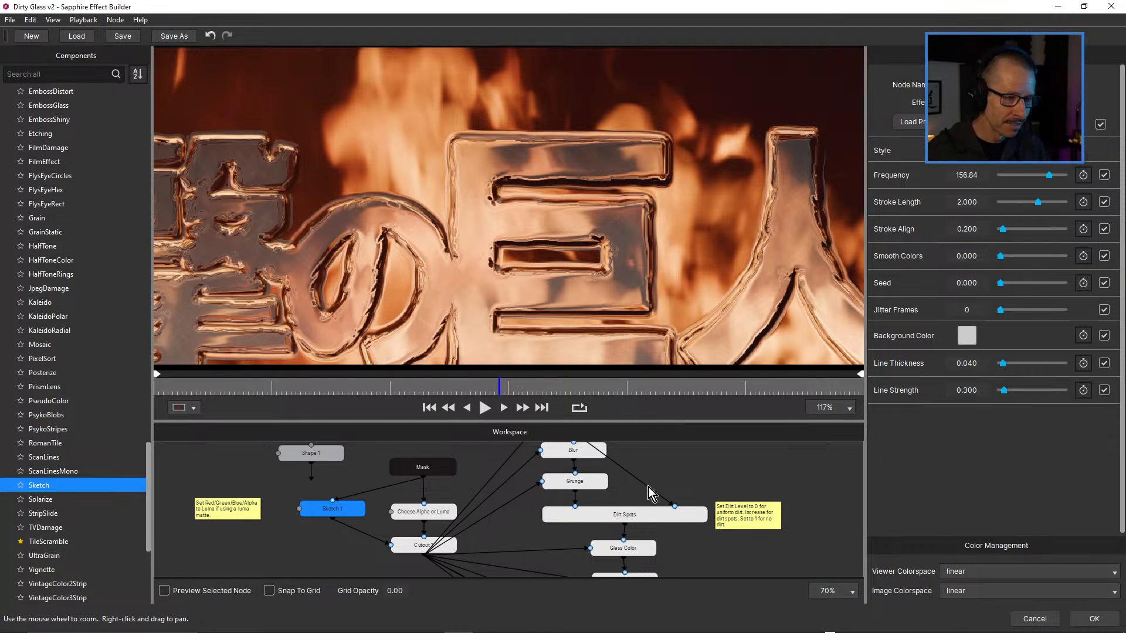
Set the Sketch node's Frequency to 137.06 and check the whole glass text at an earlier frame.
{"action": "left_click_drag", "start_coordinate": [1043, 177], "coordinate": [1046, 177]}
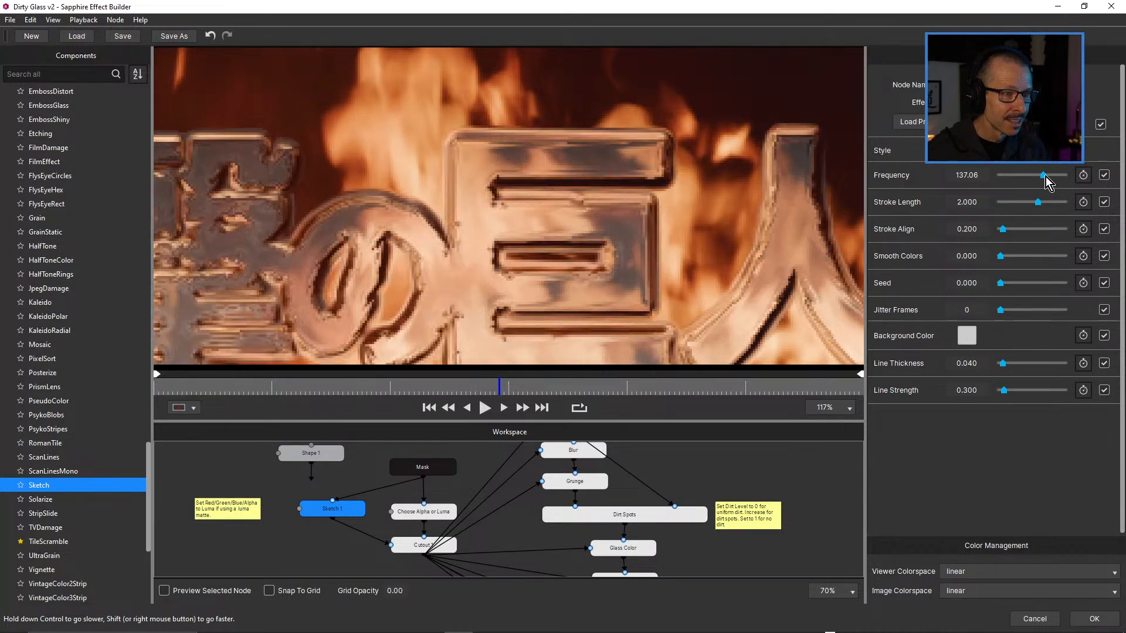
{"action": "scroll", "coordinate": [565, 202], "scroll_direction": "down", "scroll_amount": 2}
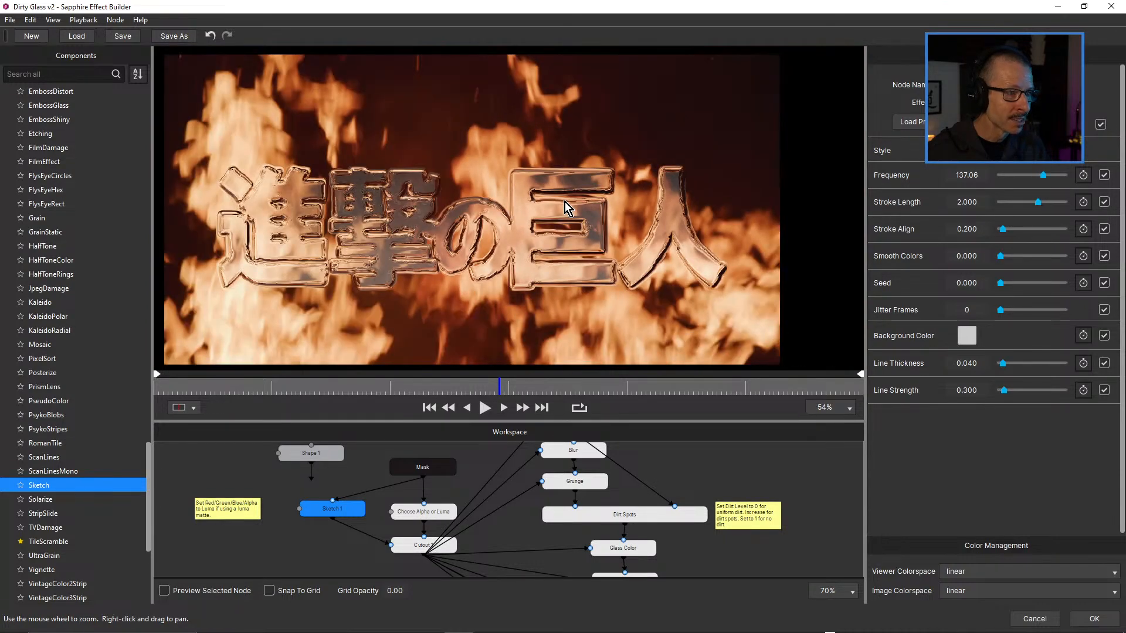
{"action": "scroll", "coordinate": [392, 235], "scroll_direction": "up", "scroll_amount": 1}
{"action": "left_click", "coordinate": [259, 388]}
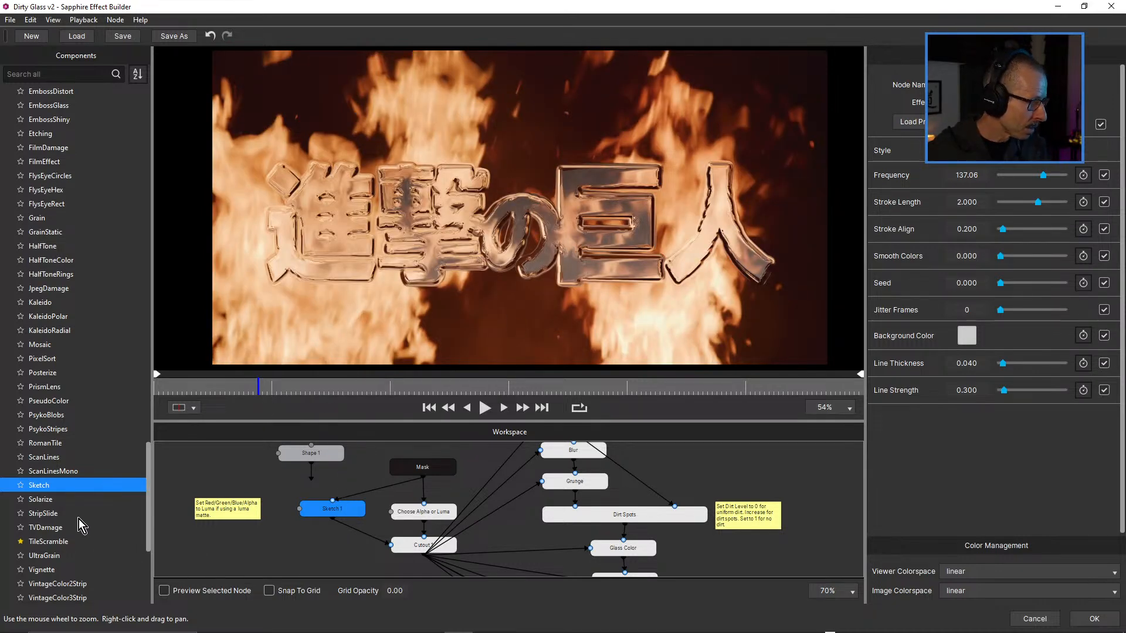
Look through the texture generators and add a TextureNoisePaint node below the Sketch node.
{"action": "scroll", "coordinate": [148, 484], "scroll_direction": "down", "scroll_amount": 1}
{"action": "left_click_drag", "start_coordinate": [153, 528], "coordinate": [157, 336]}
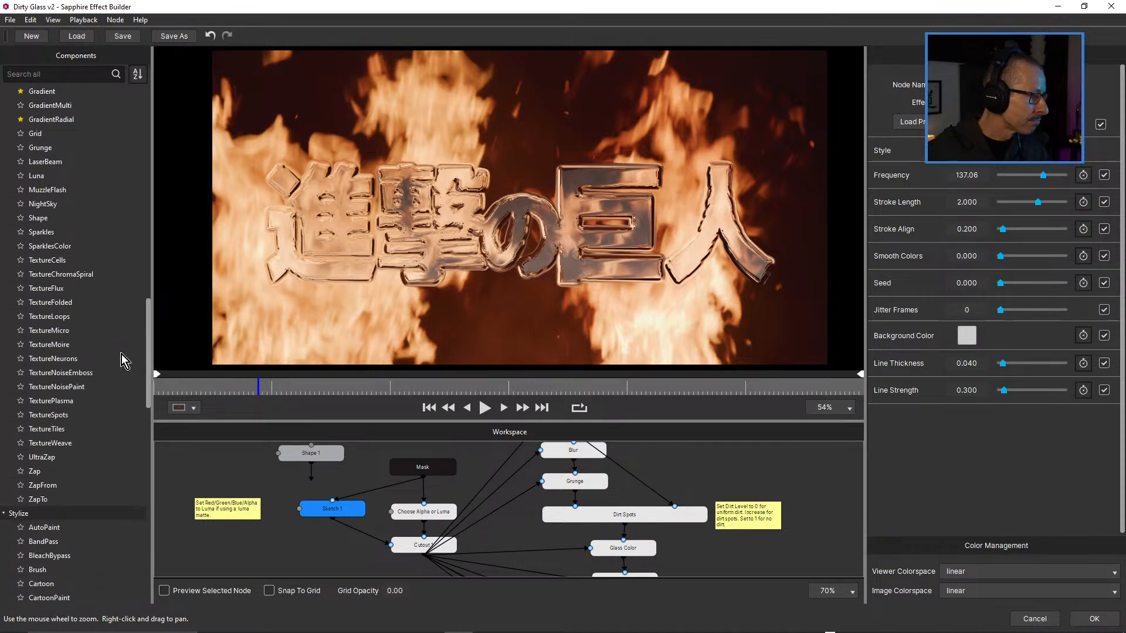
{"action": "left_click", "coordinate": [65, 375]}
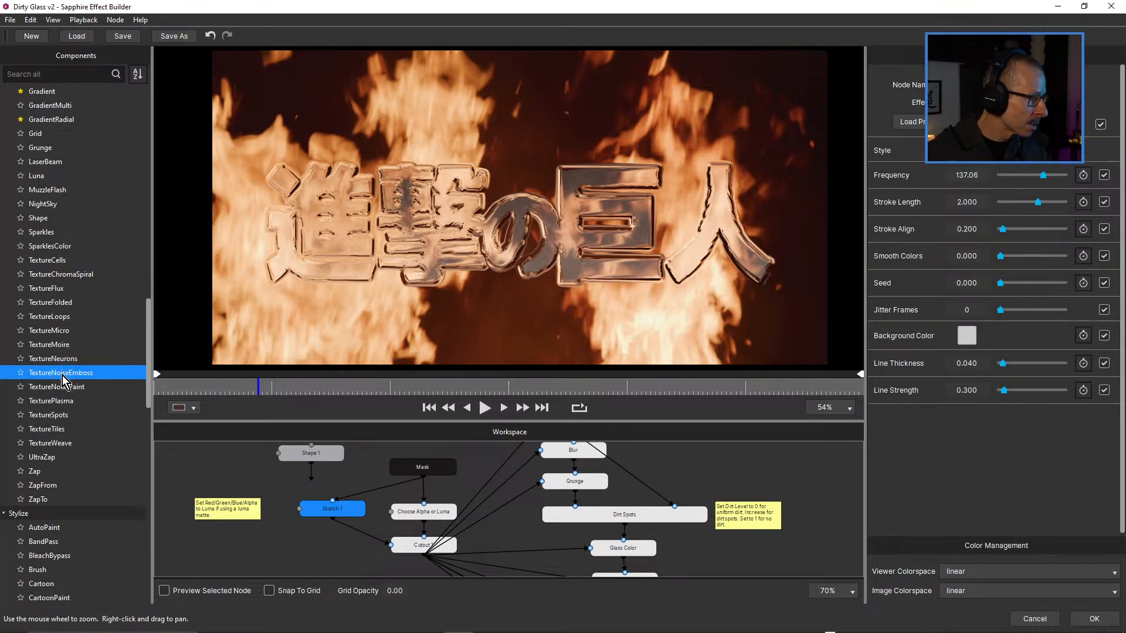
{"action": "left_click", "coordinate": [59, 430]}
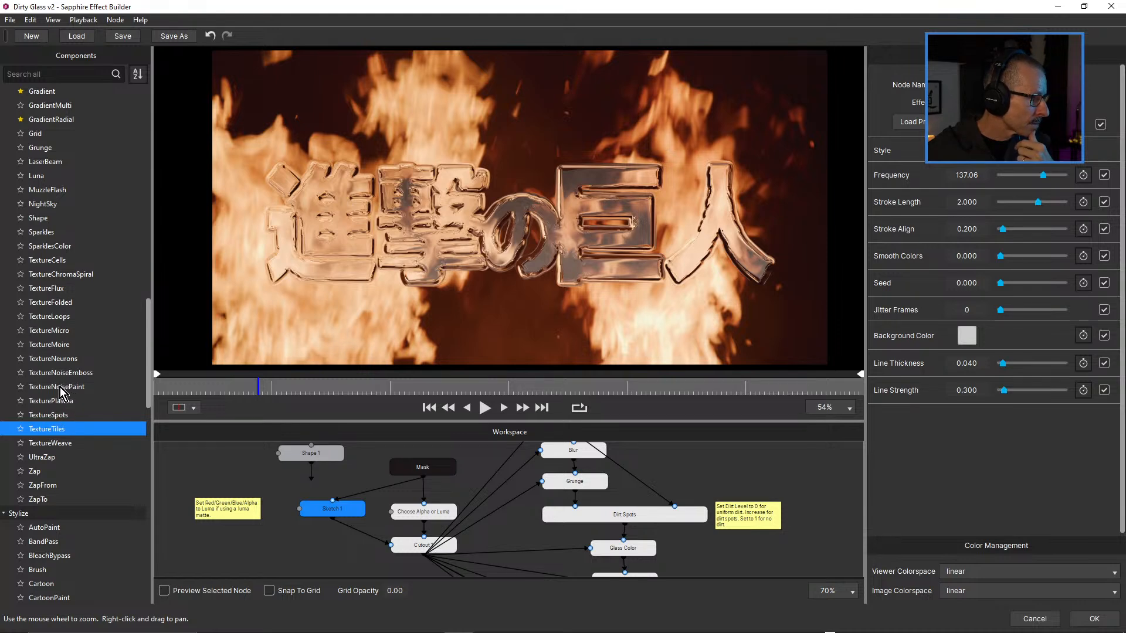
{"action": "left_click_drag", "start_coordinate": [59, 387], "coordinate": [314, 543]}
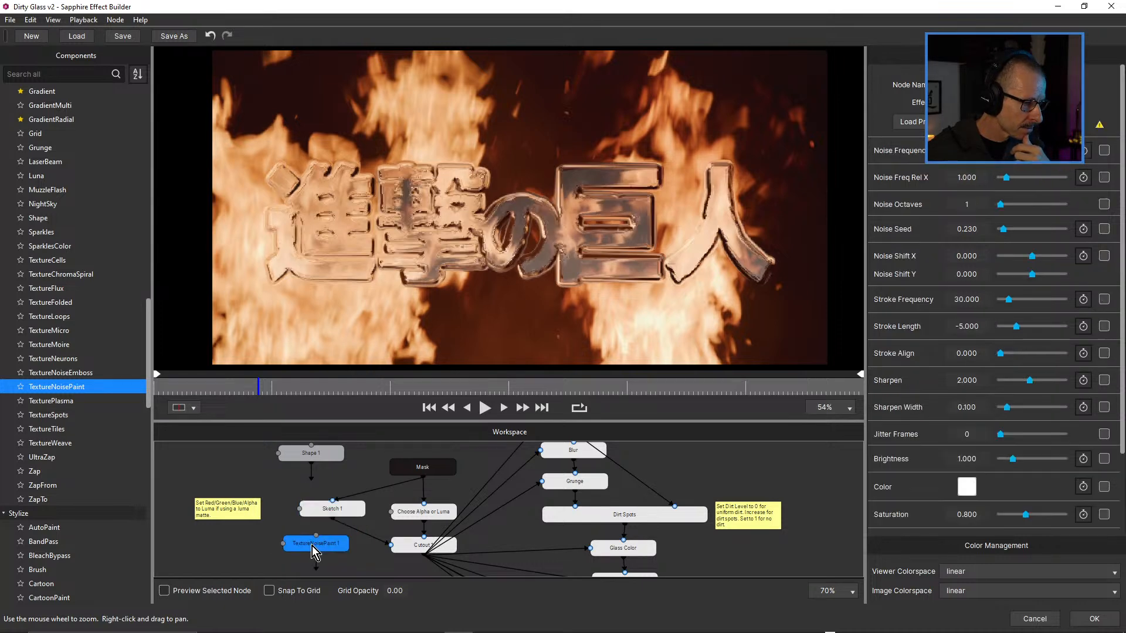
Preview the TextureNoisePaint output on its own, then try the node between Sketch and Cutout and delete it.
{"action": "left_click", "coordinate": [164, 590]}
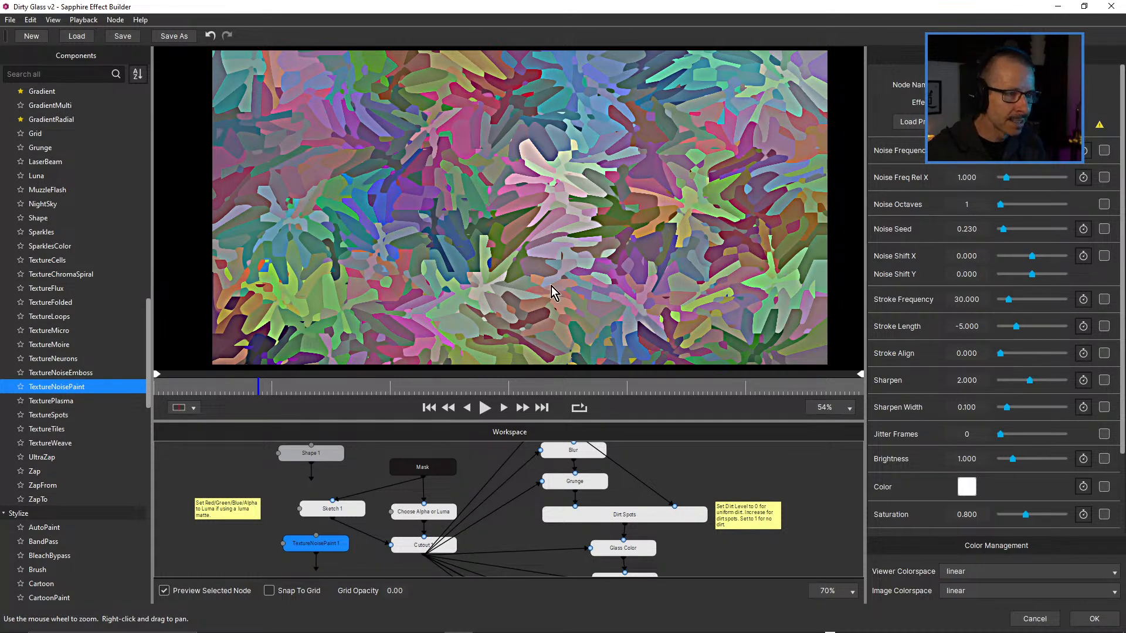
{"action": "left_click", "coordinate": [165, 591]}
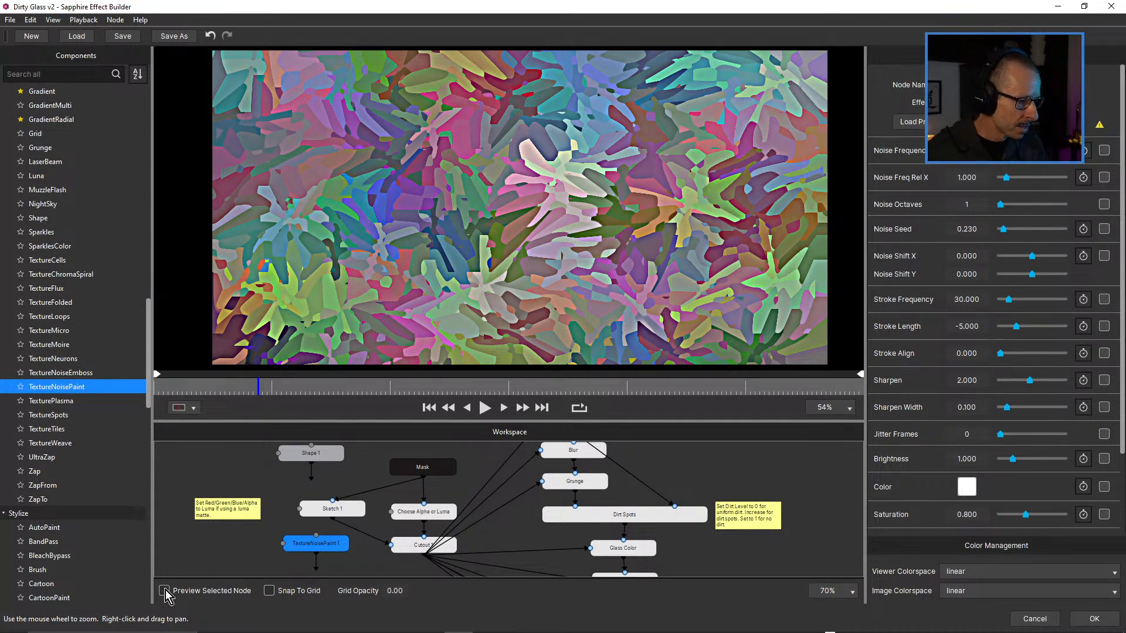
{"action": "left_click_drag", "start_coordinate": [324, 551], "coordinate": [364, 538]}
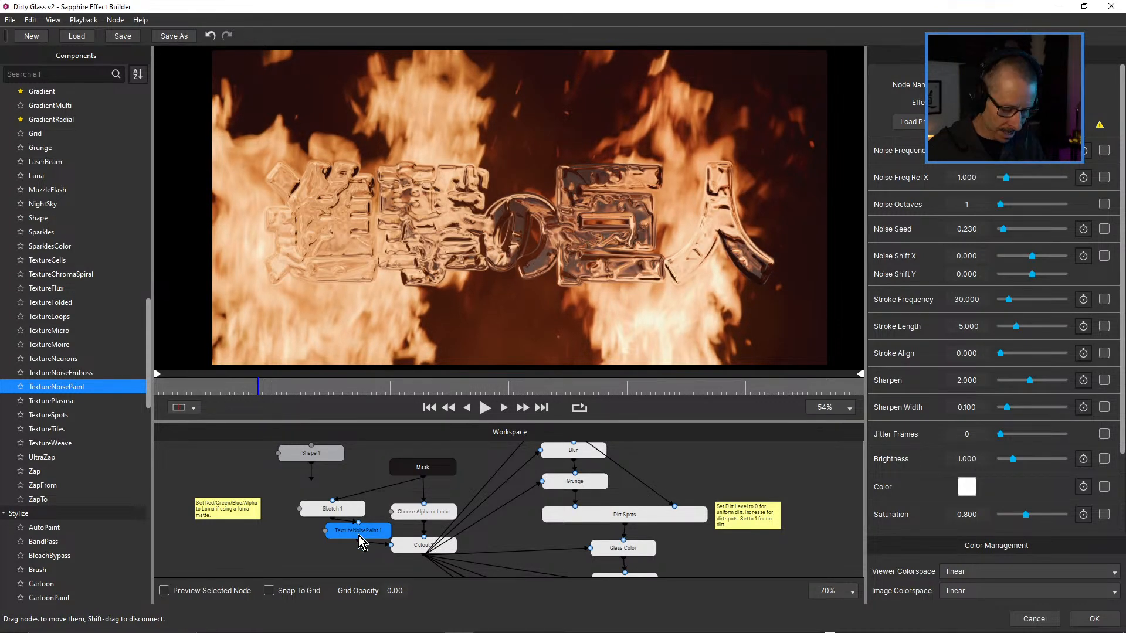
{"action": "key", "text": "Delete"}
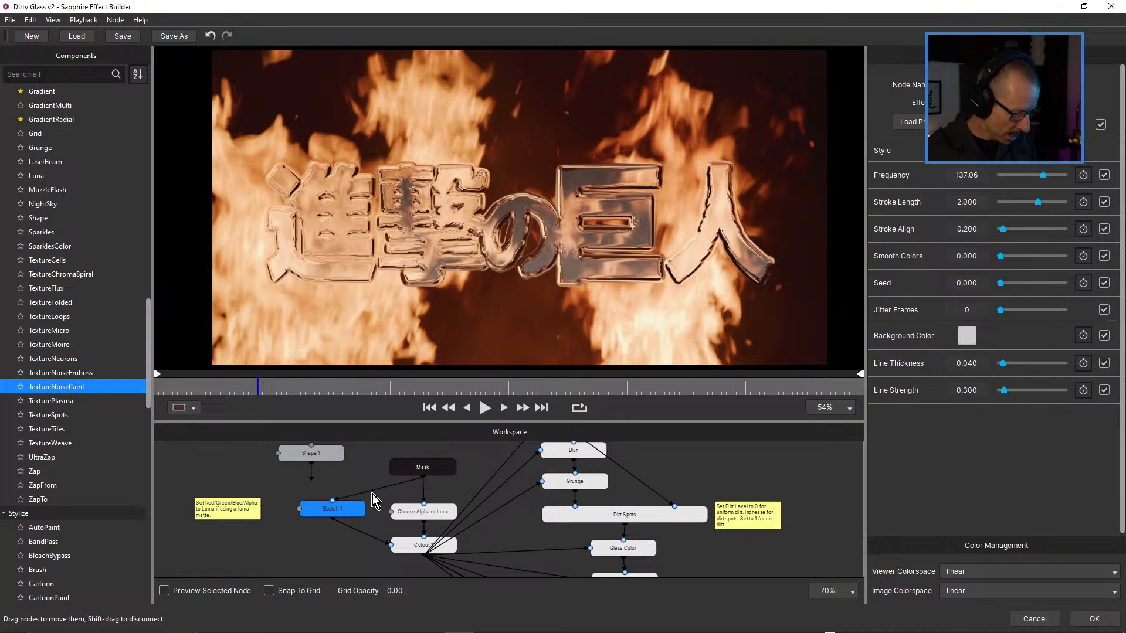
Try an UltraGrain node between Sketch and Cutout with Grain Size 5.550, inspect the glass edges, and remove the node.
{"action": "key", "text": "Tab"}
{"action": "type", "text": "gra"}
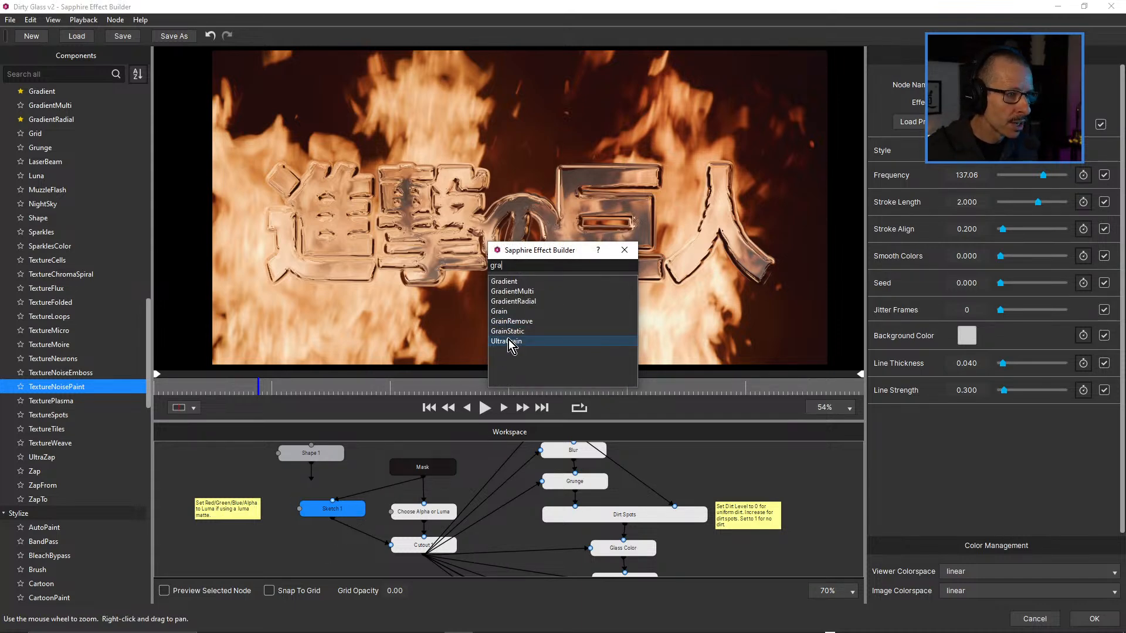
{"action": "left_click", "coordinate": [511, 341]}
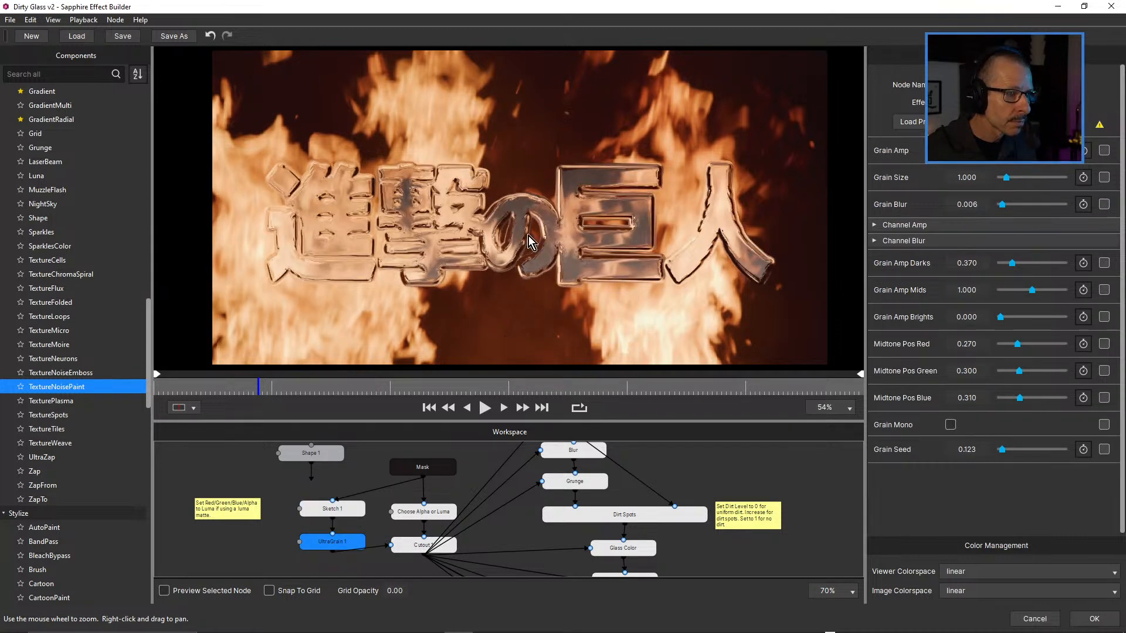
{"action": "scroll", "coordinate": [527, 237], "scroll_direction": "up", "scroll_amount": 5}
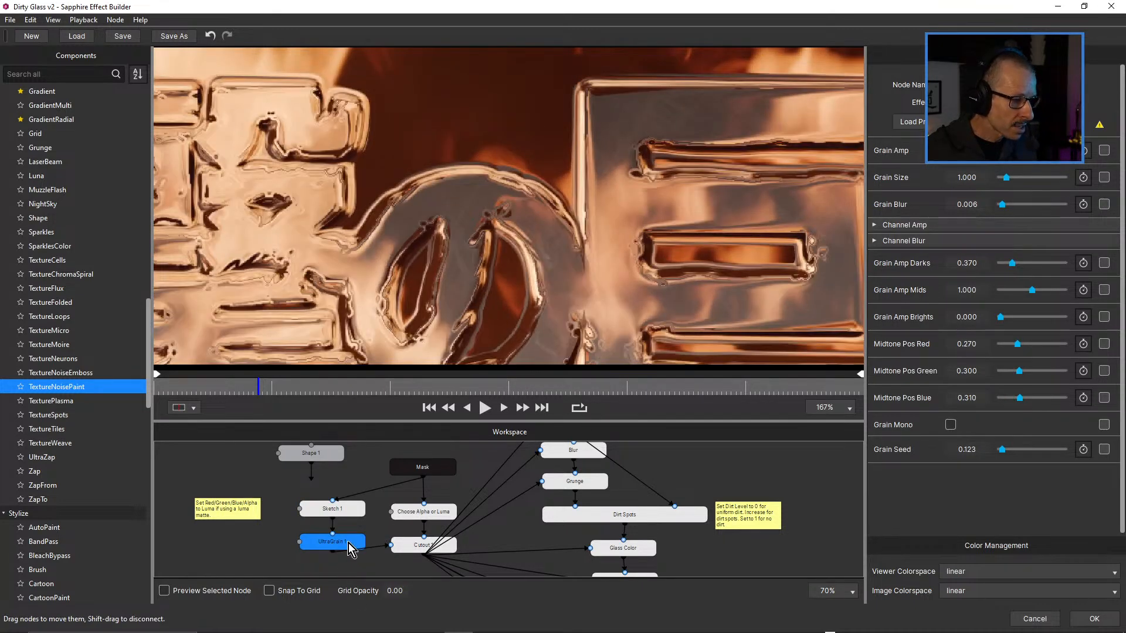
{"action": "left_click_drag", "start_coordinate": [1013, 177], "coordinate": [1035, 180]}
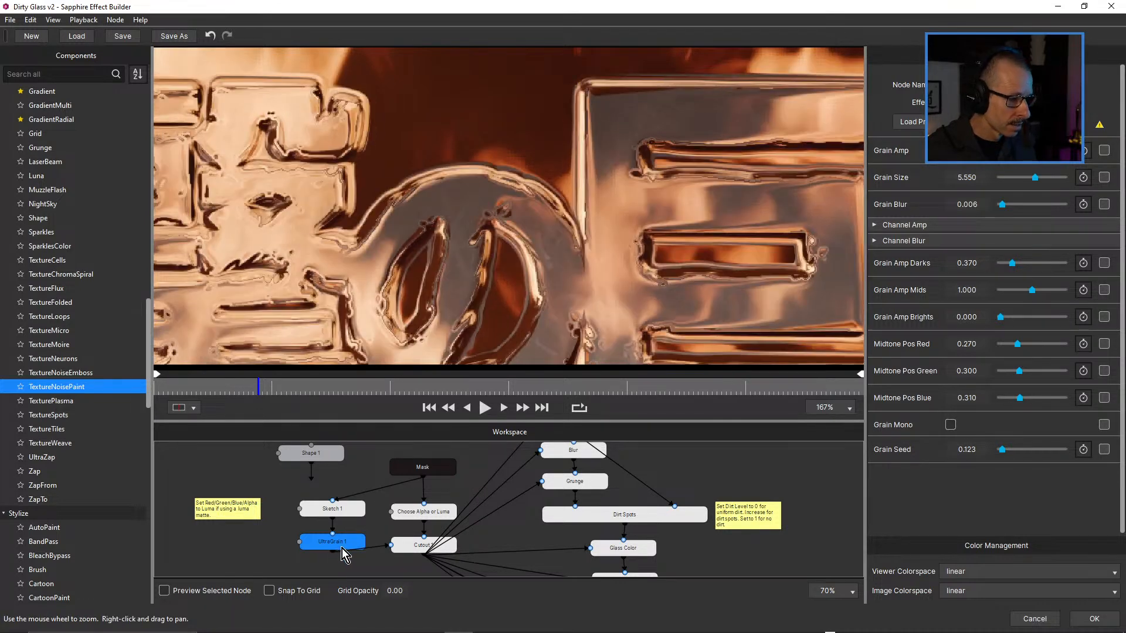
{"action": "left_click", "coordinate": [337, 514]}
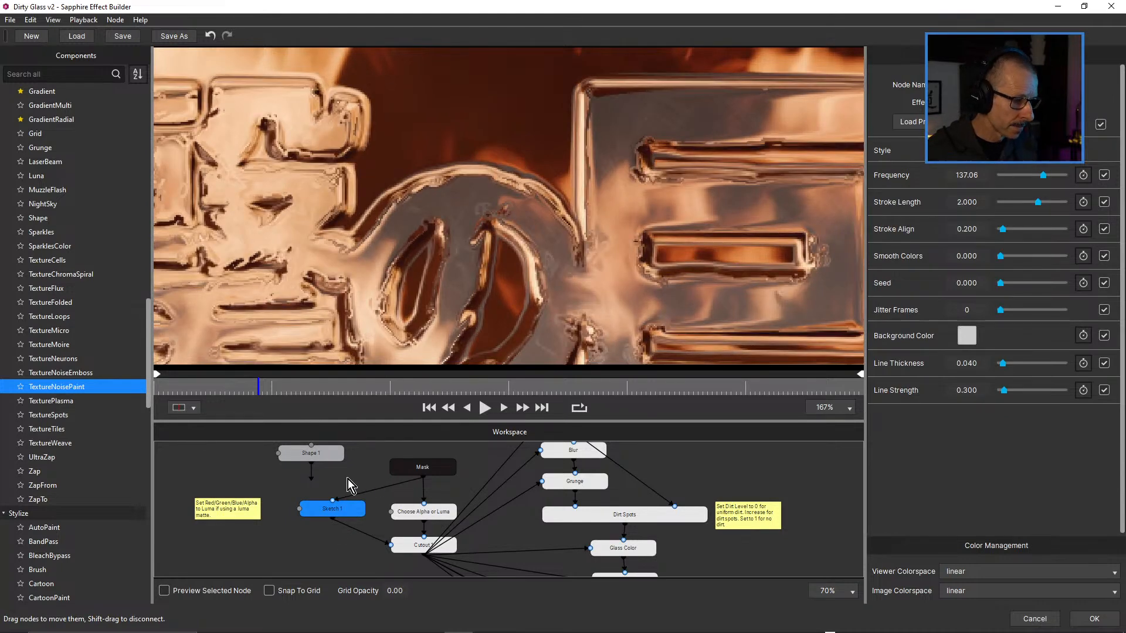
Look over the node graph from the Result node back to Sketch and Cutout, and examine the full glass text.
{"action": "scroll", "coordinate": [347, 479], "scroll_direction": "down", "scroll_amount": 2}
{"action": "left_click_drag", "start_coordinate": [684, 534], "coordinate": [685, 424]}
{"action": "left_click", "coordinate": [597, 506]}
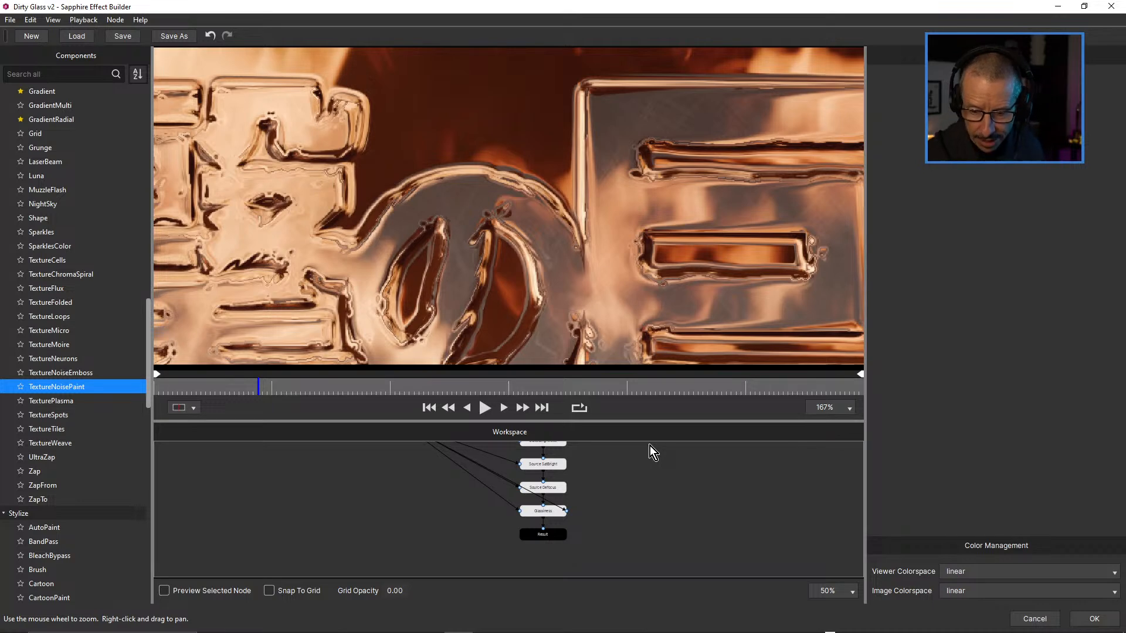
{"action": "scroll", "coordinate": [508, 280], "scroll_direction": "down", "scroll_amount": 5}
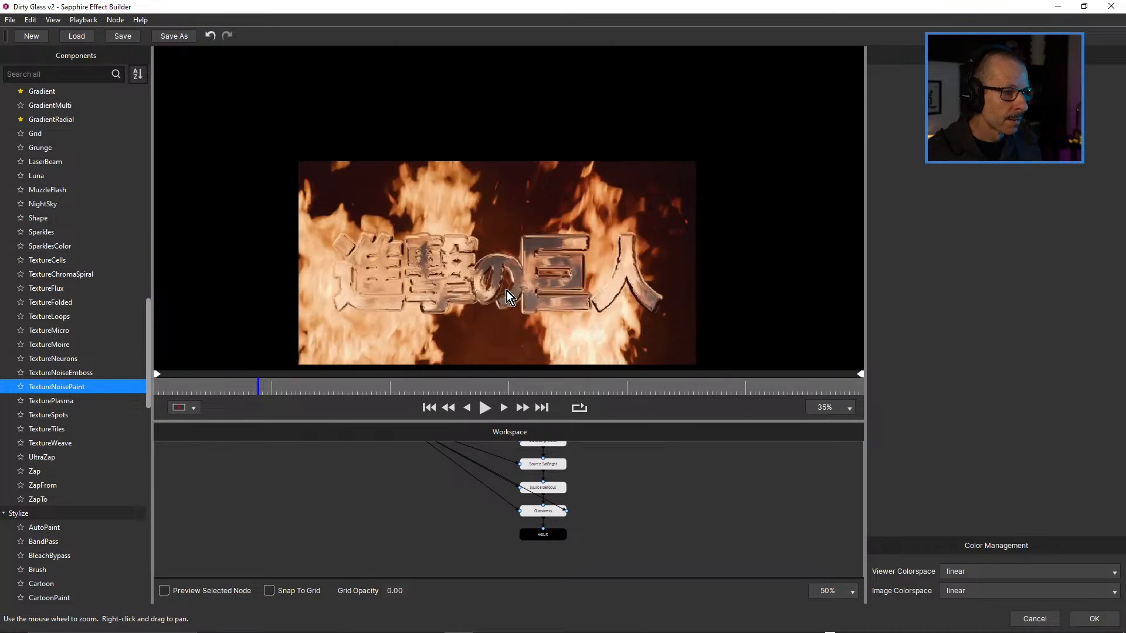
{"action": "scroll", "coordinate": [507, 291], "scroll_direction": "up", "scroll_amount": 1}
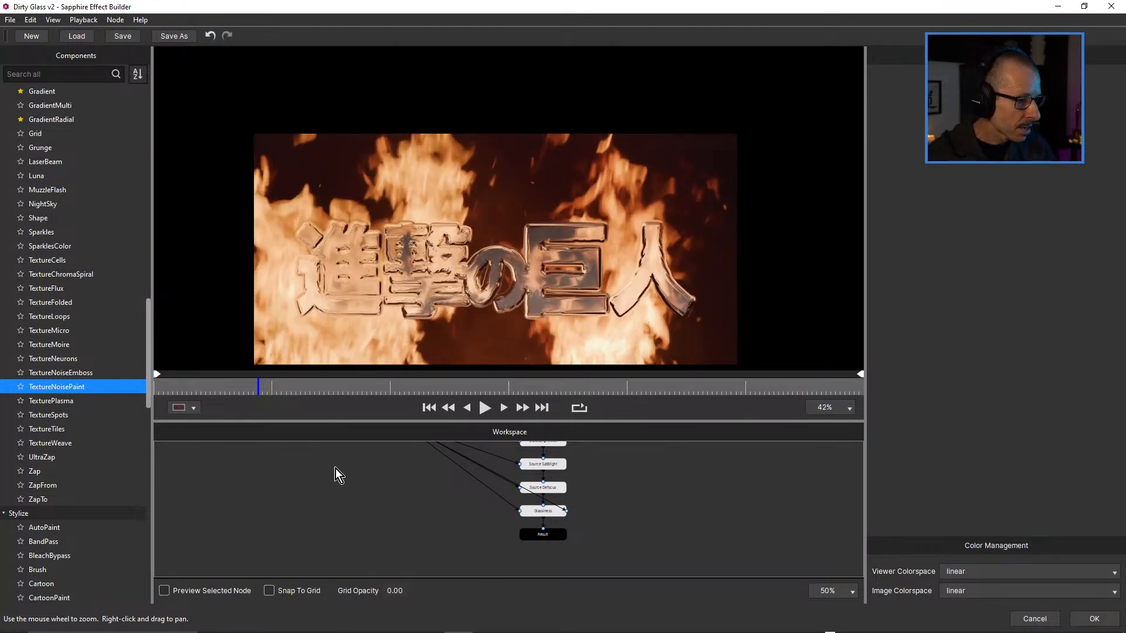
{"action": "scroll", "coordinate": [350, 475], "scroll_direction": "up", "scroll_amount": 2}
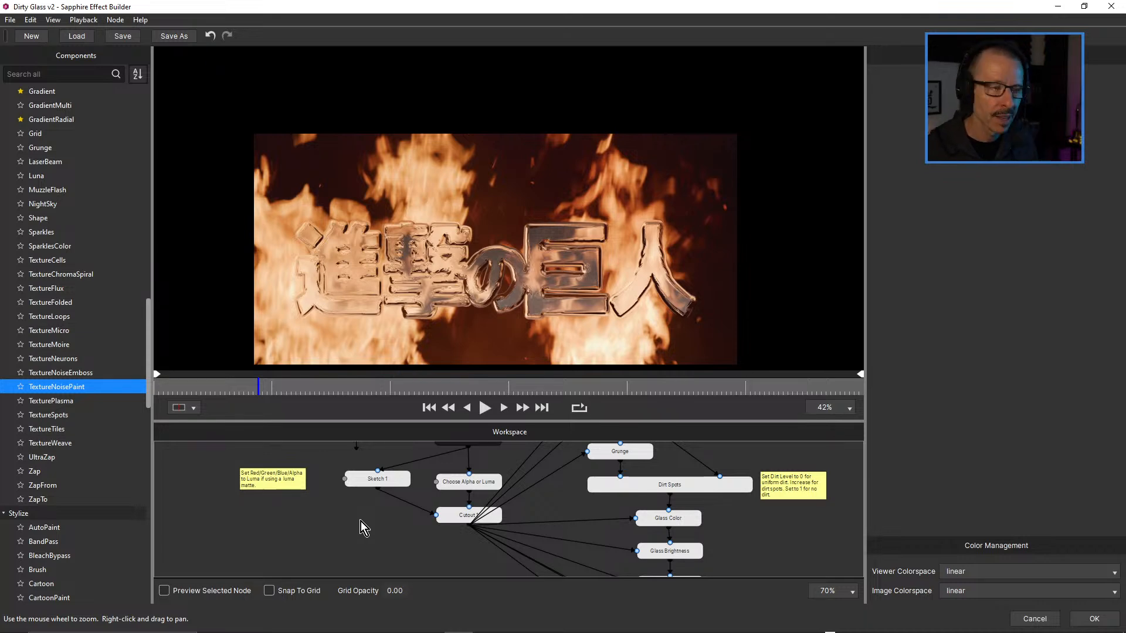
{"action": "mouse_move", "coordinate": [330, 519]}
{"action": "left_mouse_down"}
{"action": "mouse_move", "coordinate": [325, 564]}
{"action": "mouse_move", "coordinate": [318, 536]}
{"action": "left_mouse_up"}
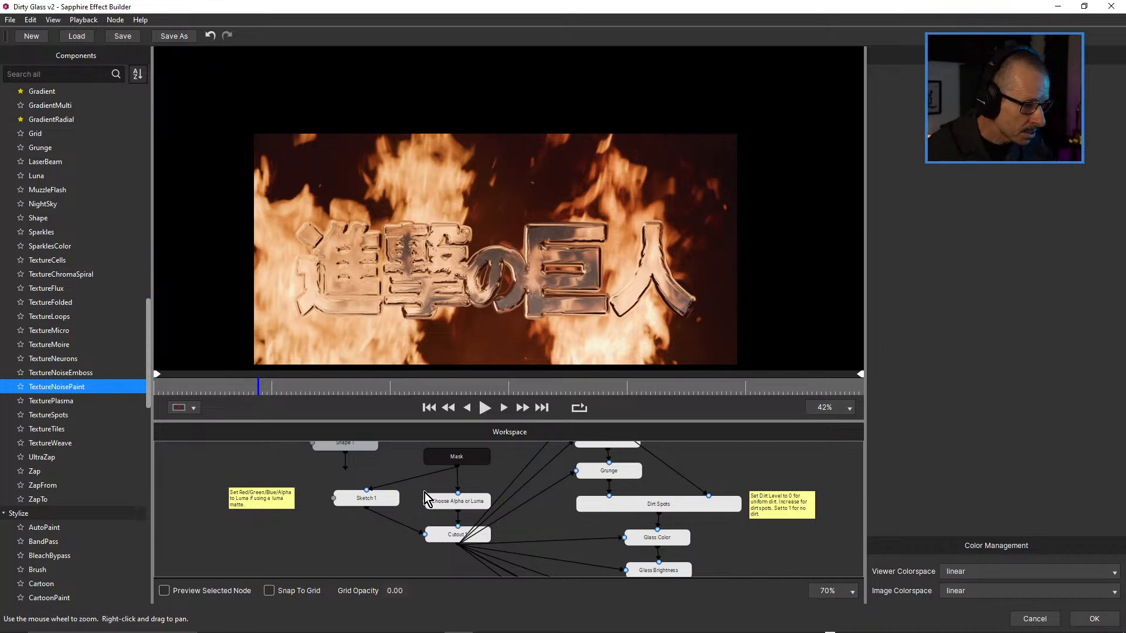
{"action": "scroll", "coordinate": [414, 481], "scroll_direction": "down", "scroll_amount": 2}
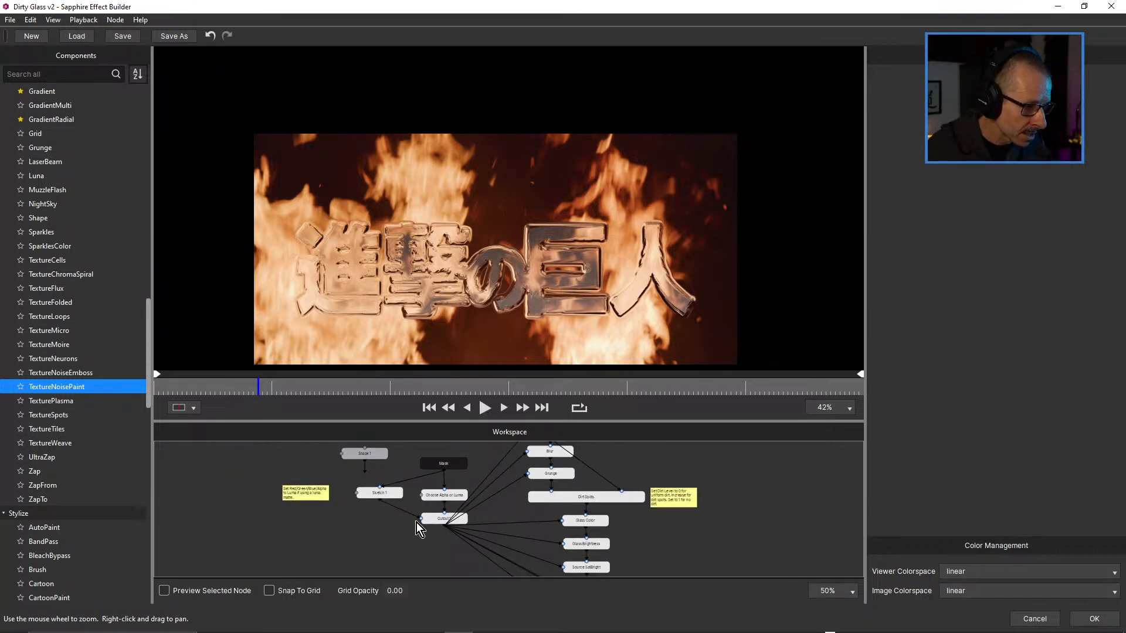
{"action": "scroll", "coordinate": [378, 523], "scroll_direction": "up", "scroll_amount": 2}
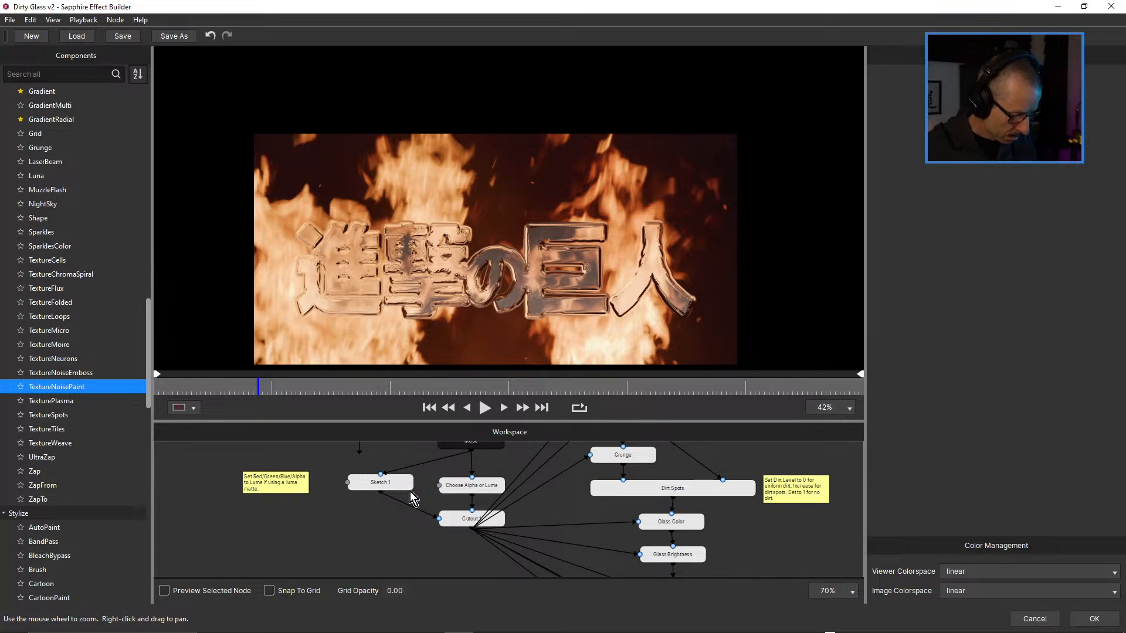
Save the effect as a new preset named Dirty Glass V3 instead of overwriting Dirty Glass v2.
{"action": "key", "text": "ctrl+s"}
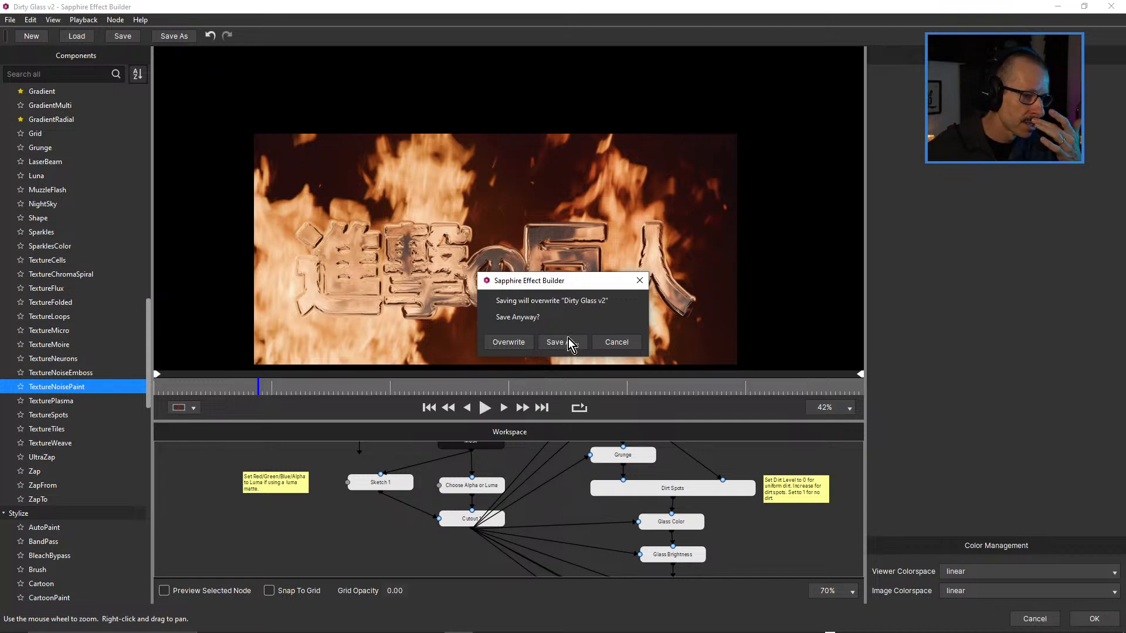
{"action": "left_click", "coordinate": [617, 343]}
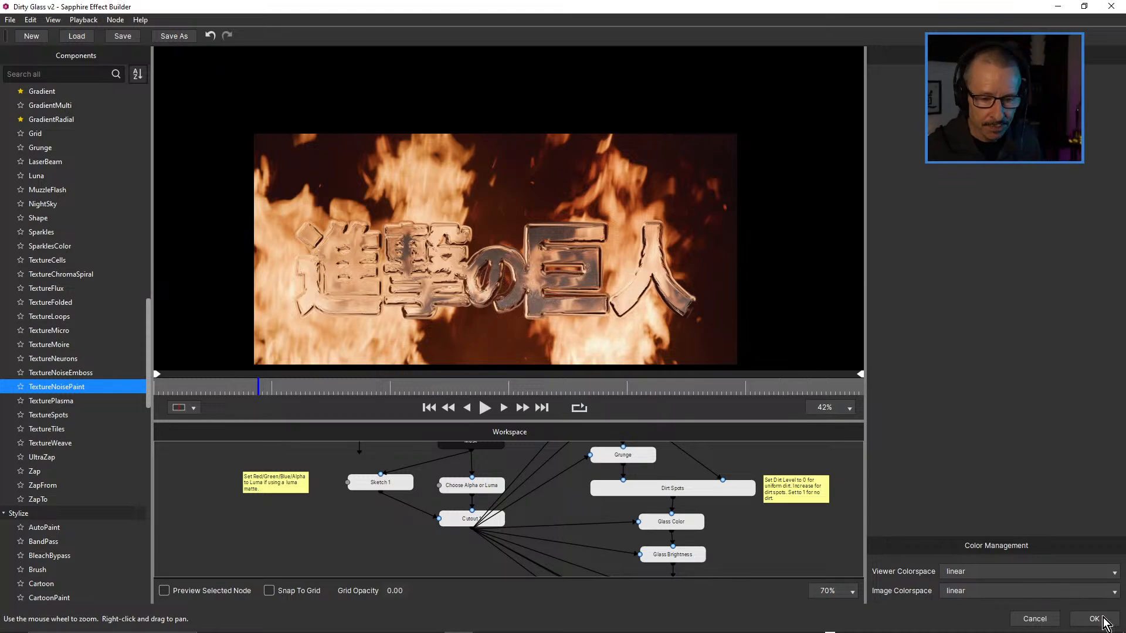
{"action": "key", "text": "ctrl+s"}
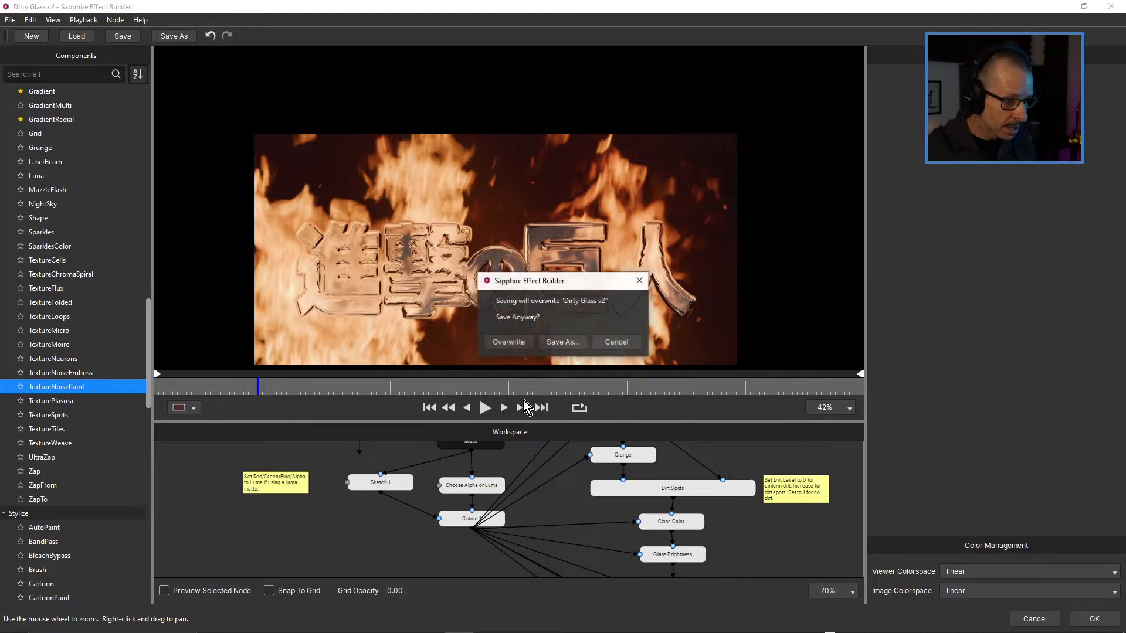
{"action": "left_click", "coordinate": [559, 343]}
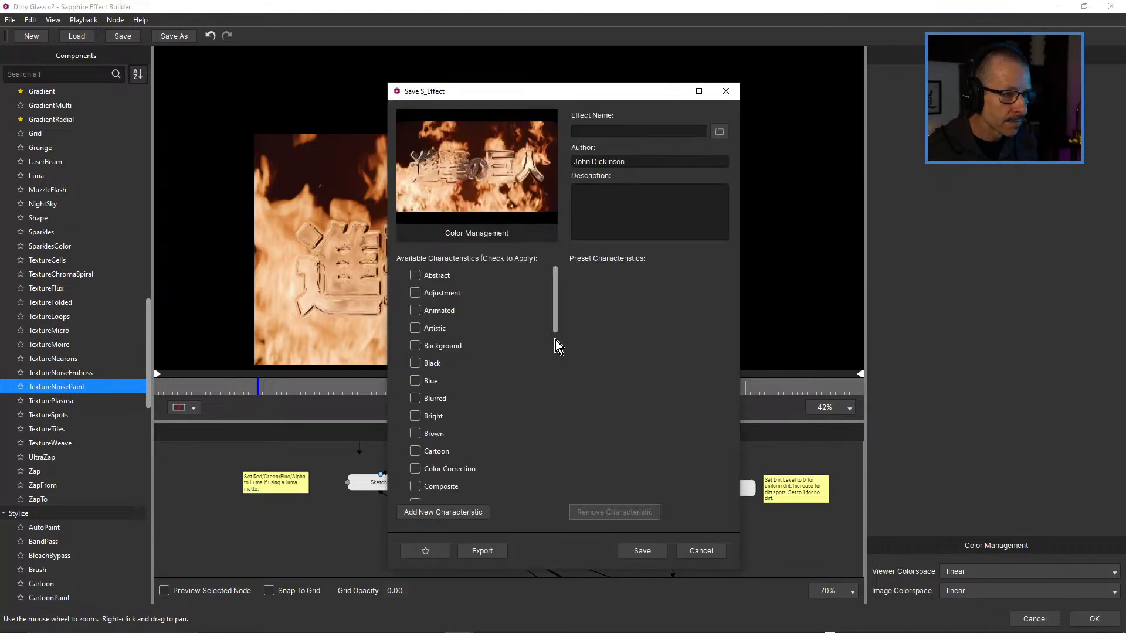
{"action": "left_click", "coordinate": [600, 128]}
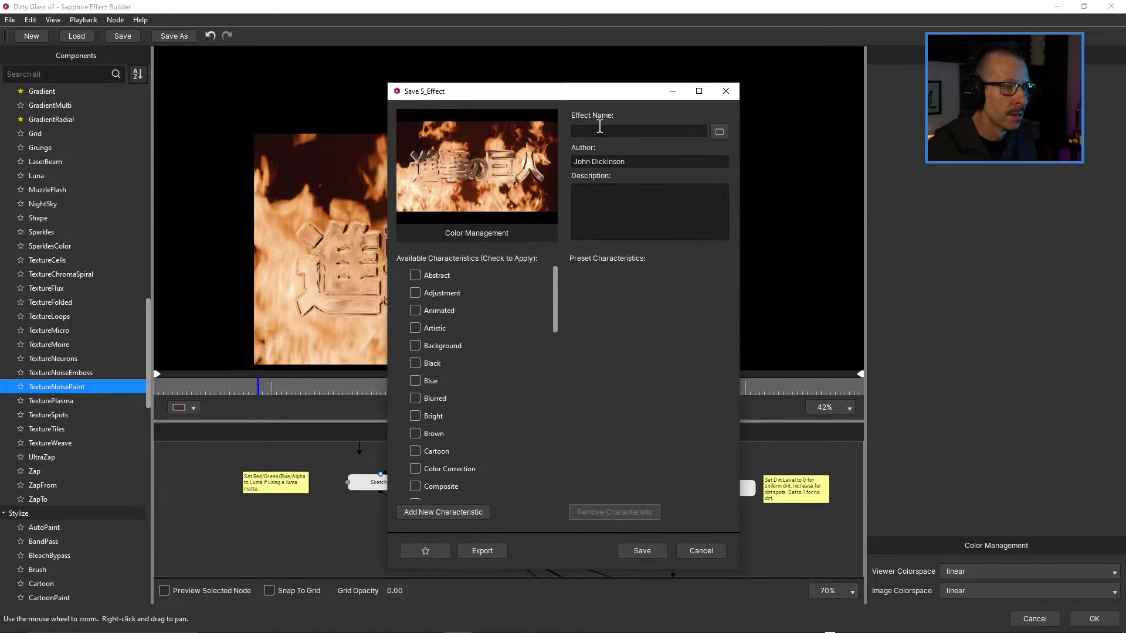
{"action": "type", "text": "Dirty Glass"}
{"action": "type", "text": " V2"}
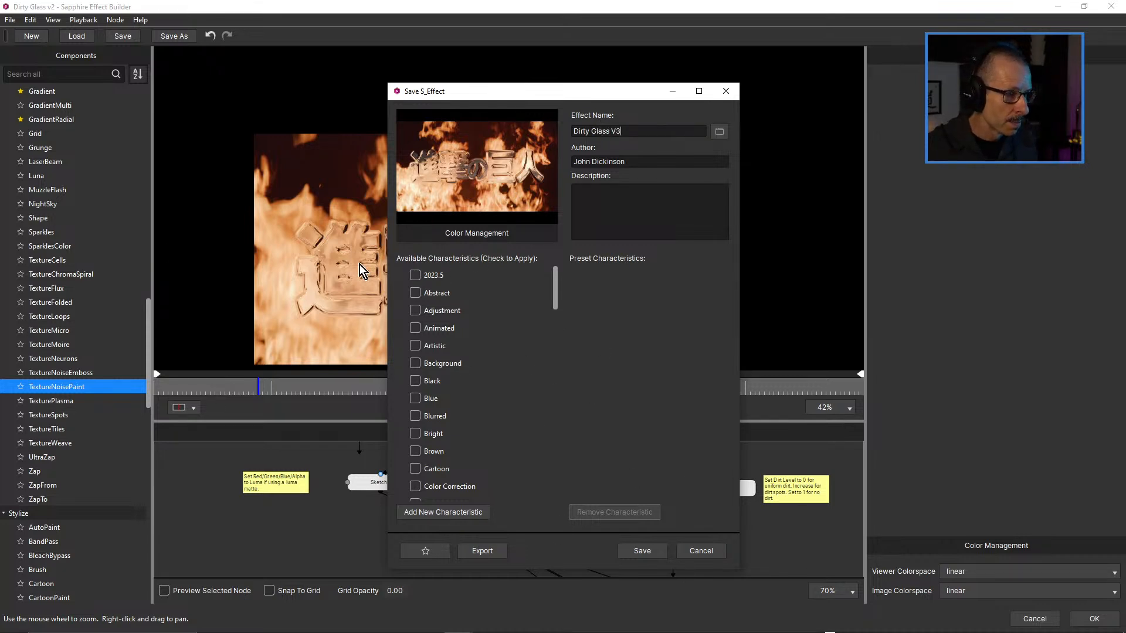
{"action": "left_click", "coordinate": [643, 551]}
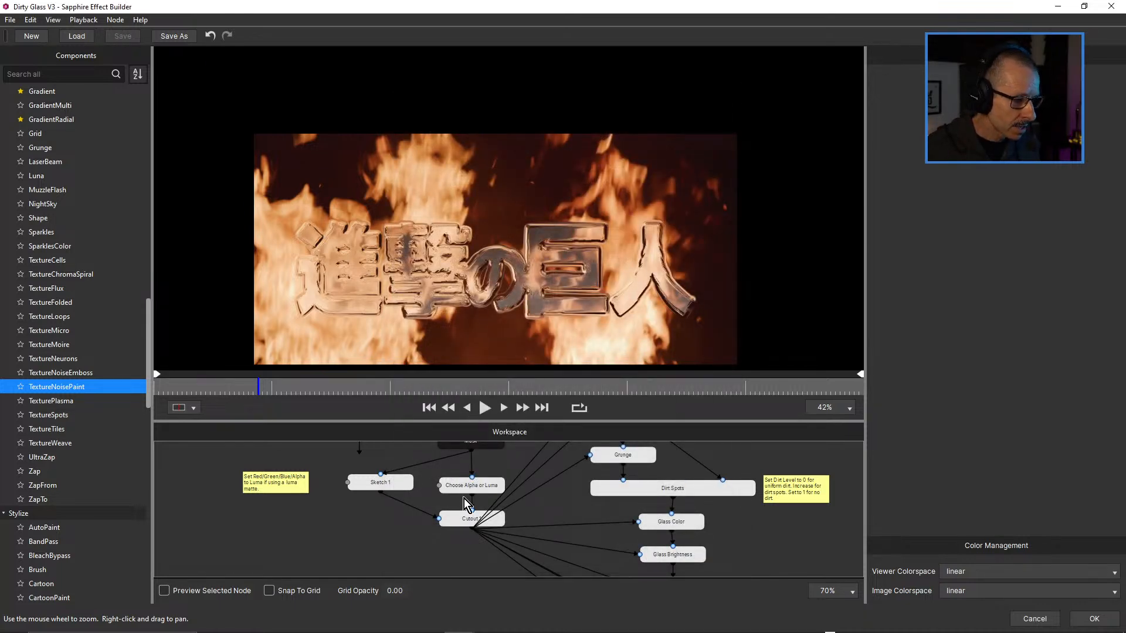
Delete the Cutout and Sketch nodes from the matte branch.
{"action": "left_click", "coordinate": [463, 520]}
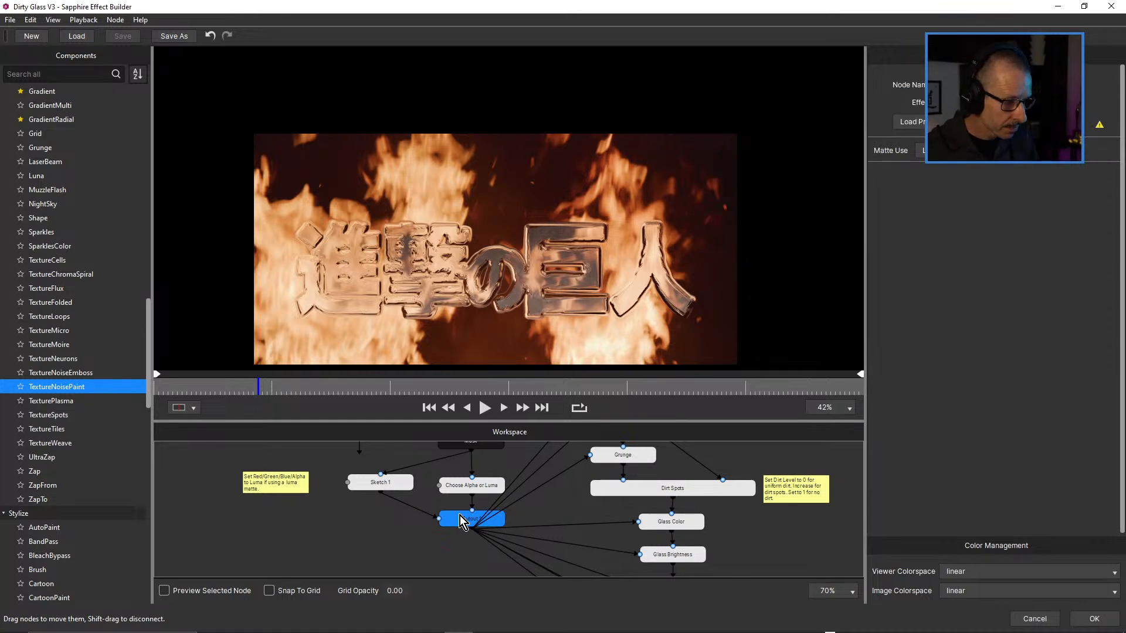
{"action": "key", "text": "Delete"}
{"action": "left_click", "coordinate": [395, 488]}
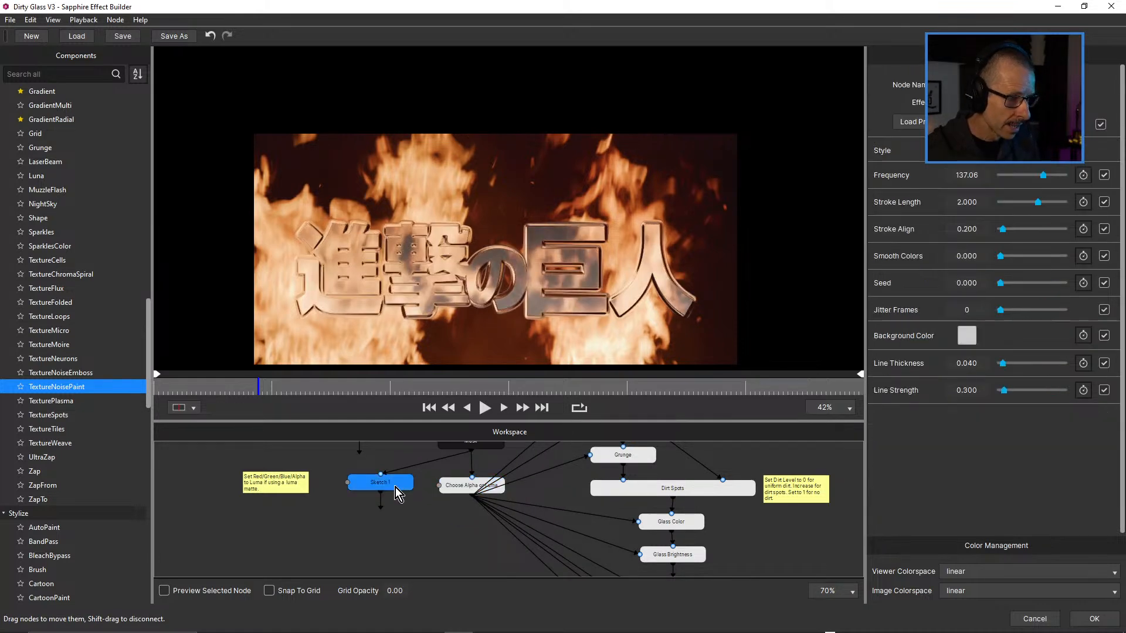
{"action": "key", "text": "Delete"}
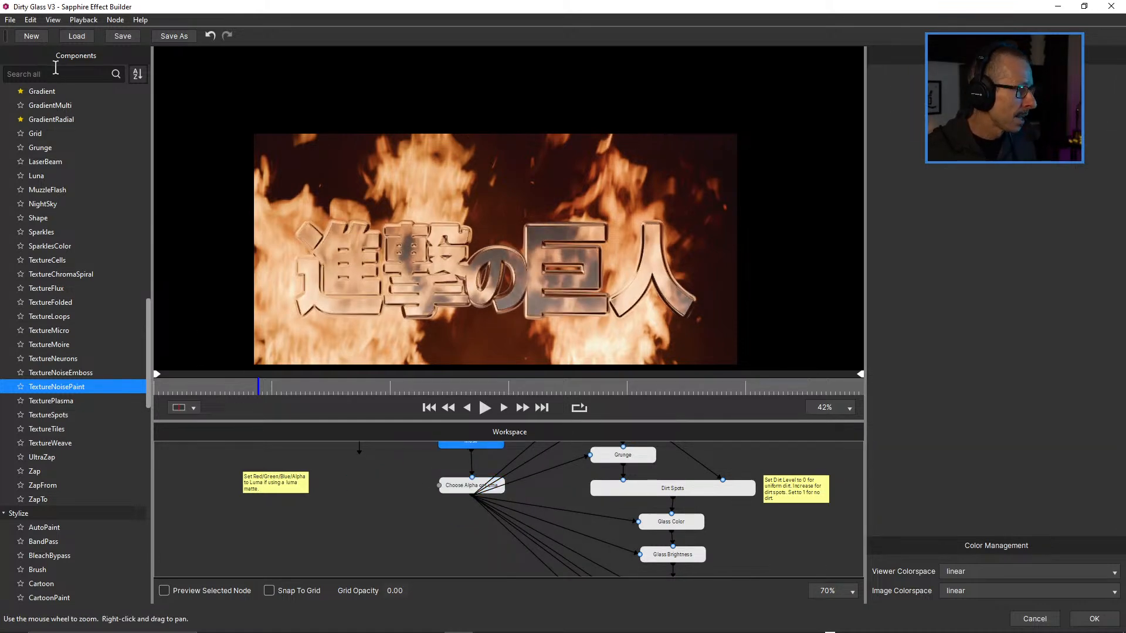
Add a Caustics node directly after the Choose Alpha or Luma node in the matte branch.
{"action": "left_click", "coordinate": [461, 490]}
{"action": "key", "text": "Tab"}
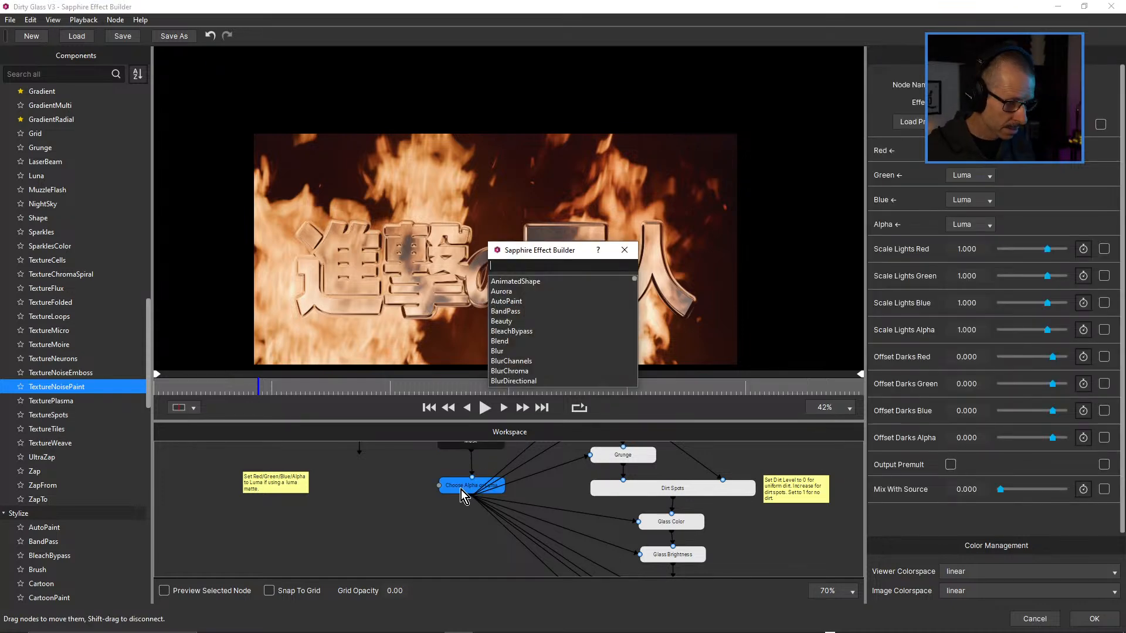
{"action": "type", "text": "cau"}
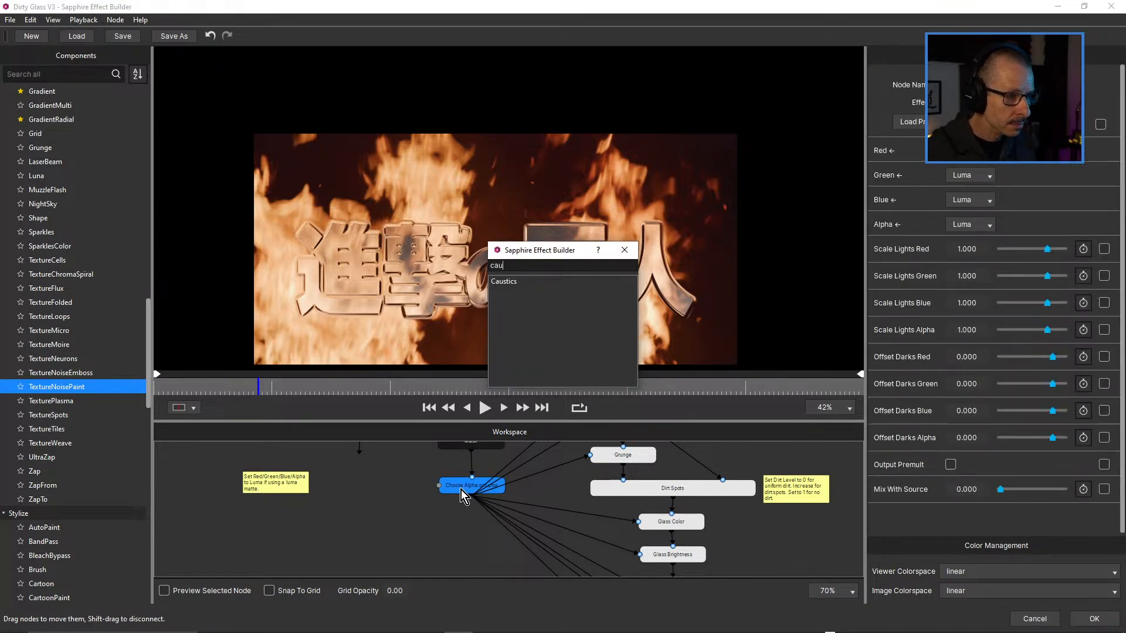
{"action": "type", "text": "stics"}
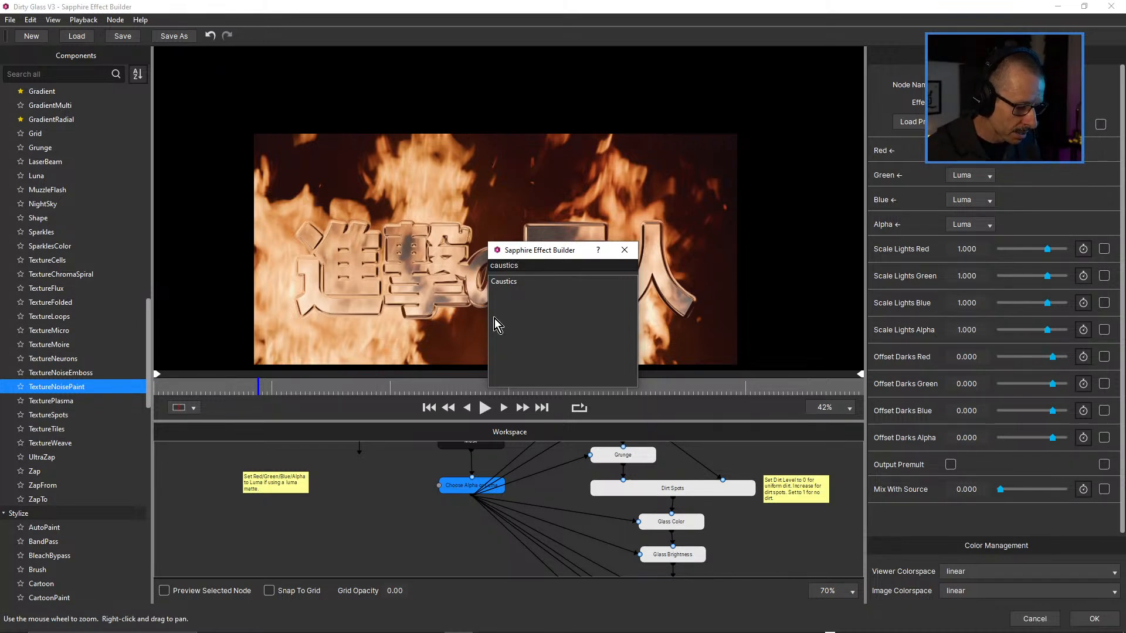
{"action": "left_click", "coordinate": [473, 447]}
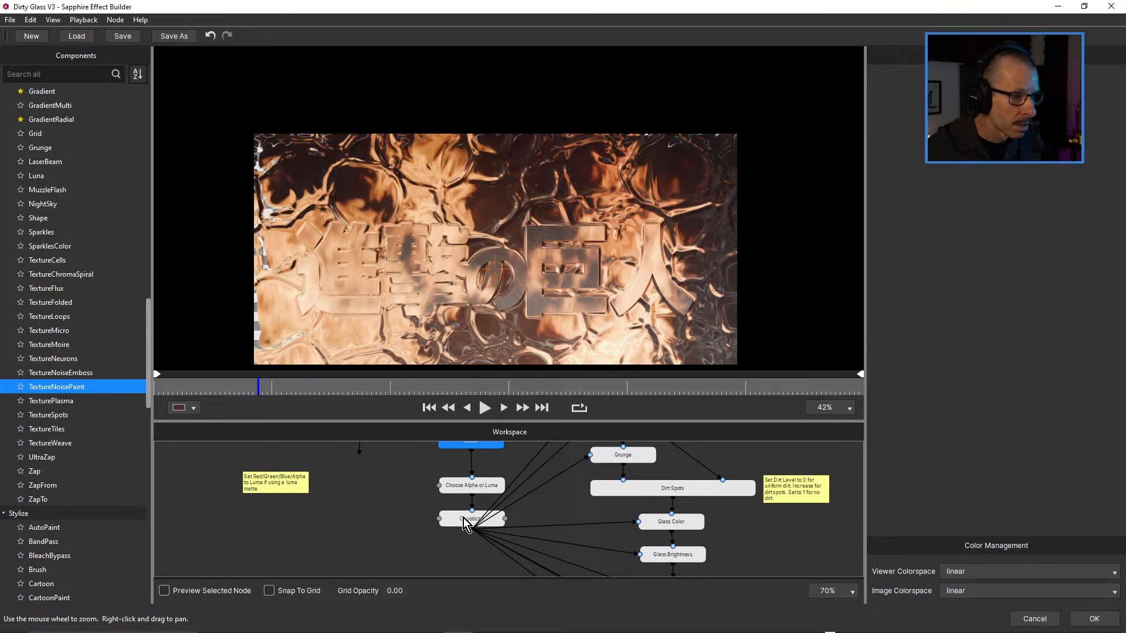
Examine the Caustics distortion on the glass text and background up close and at another frame.
{"action": "scroll", "coordinate": [505, 316], "scroll_direction": "up", "scroll_amount": 2}
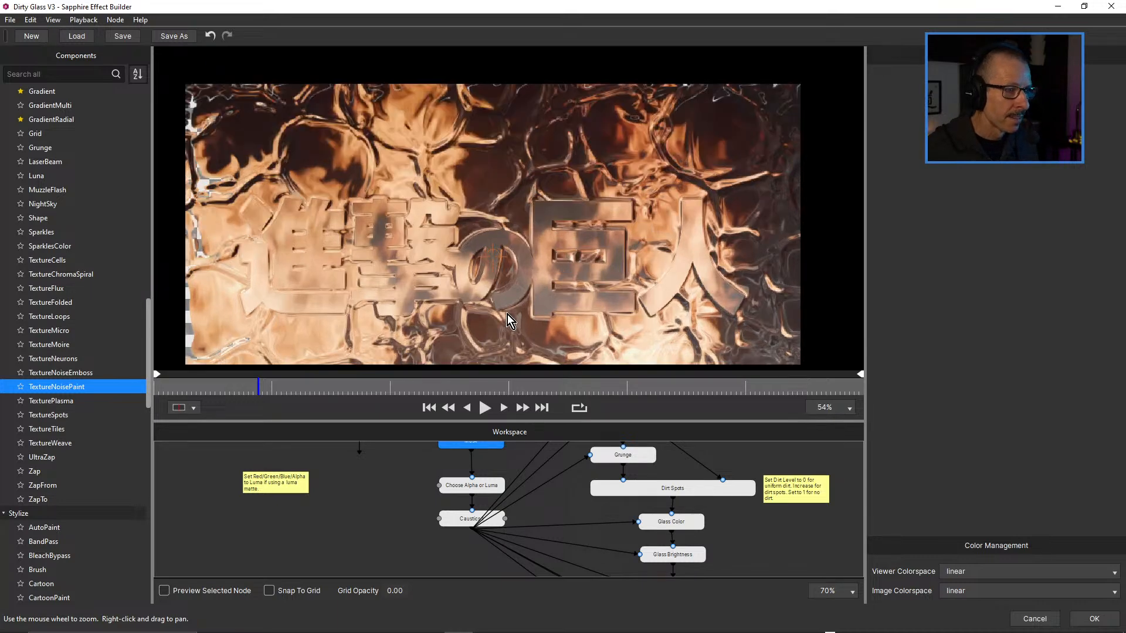
{"action": "scroll", "coordinate": [508, 315], "scroll_direction": "up", "scroll_amount": 2}
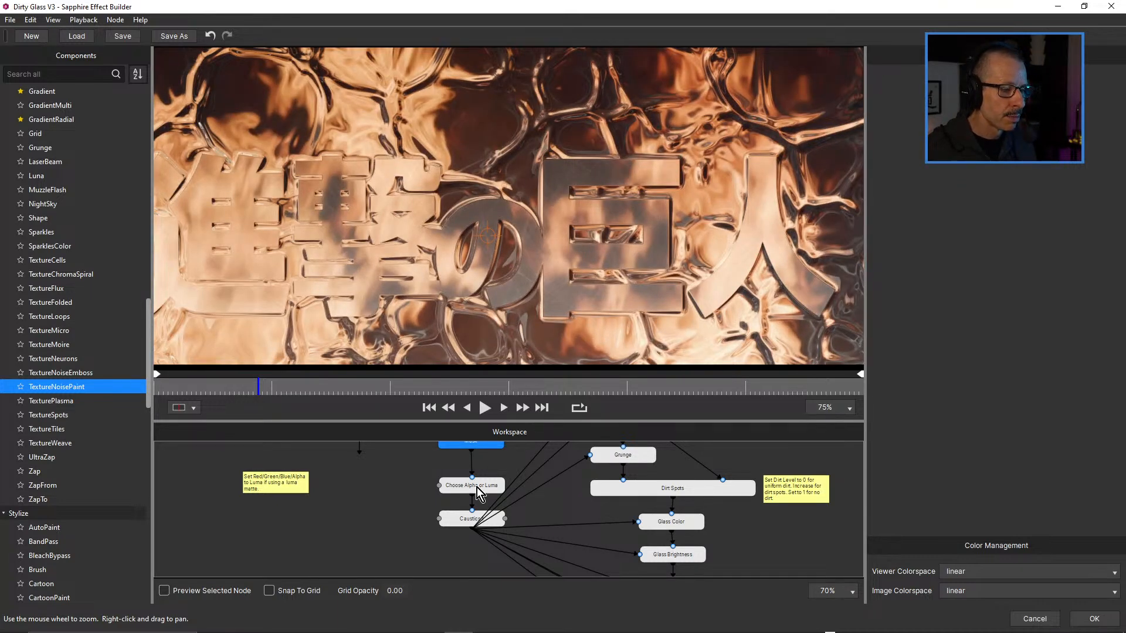
{"action": "scroll", "coordinate": [717, 185], "scroll_direction": "up", "scroll_amount": 2}
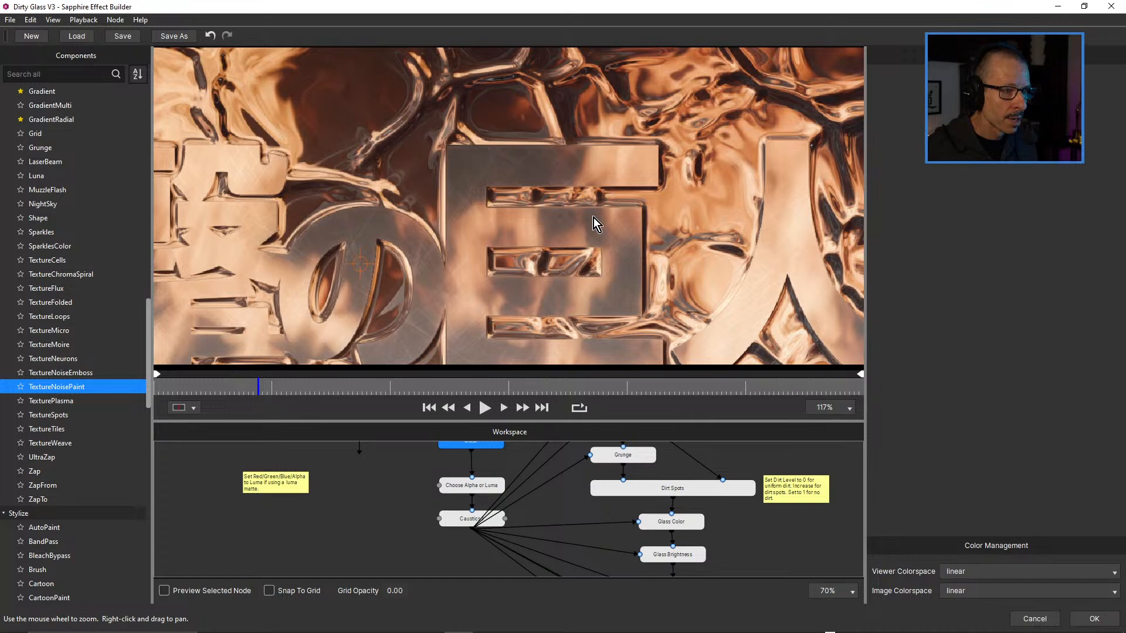
{"action": "scroll", "coordinate": [593, 219], "scroll_direction": "down", "scroll_amount": 4}
{"action": "left_click_drag", "start_coordinate": [410, 389], "coordinate": [483, 389]}
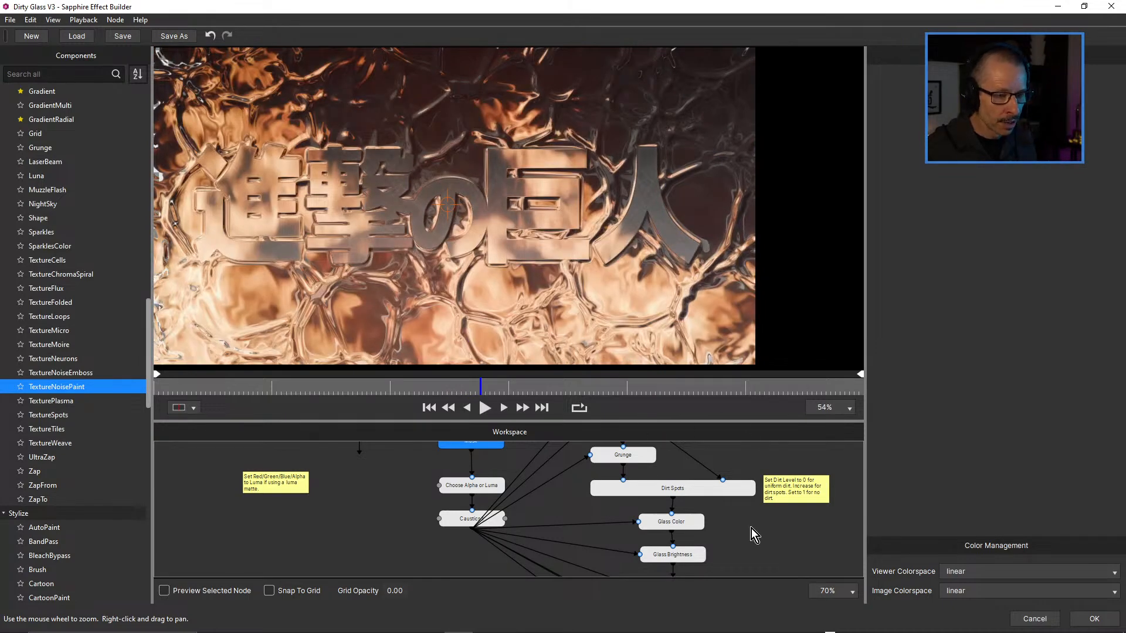
{"action": "scroll", "coordinate": [590, 293], "scroll_direction": "down", "scroll_amount": 1}
Preview the Caustics node's output on its own, and switch back to the full effect.
{"action": "left_click", "coordinate": [470, 519]}
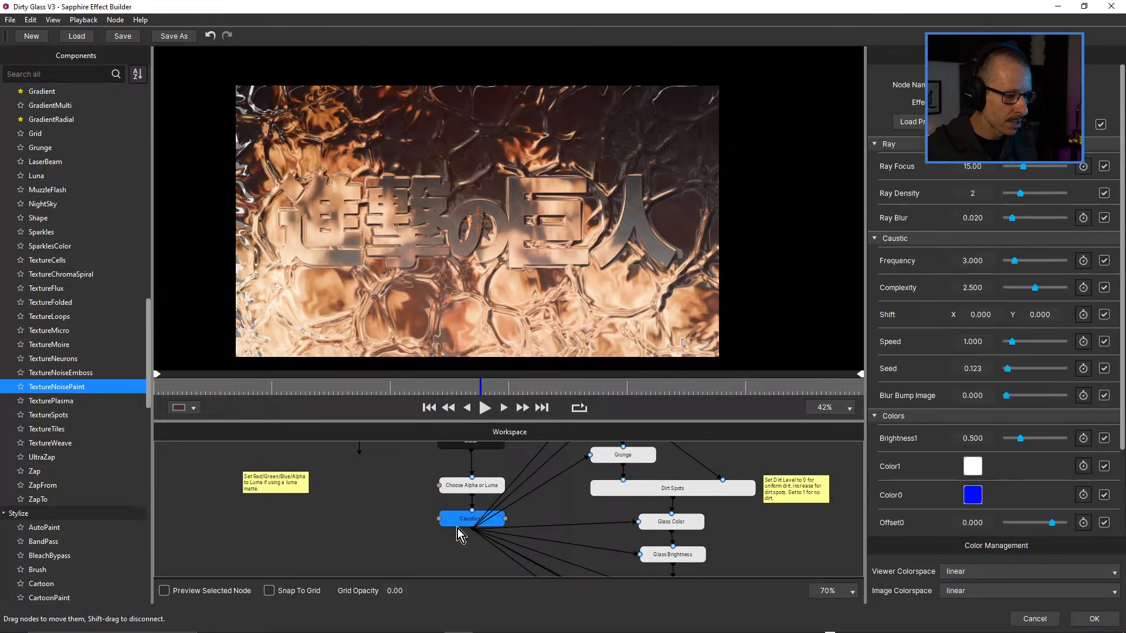
{"action": "left_click", "coordinate": [165, 590]}
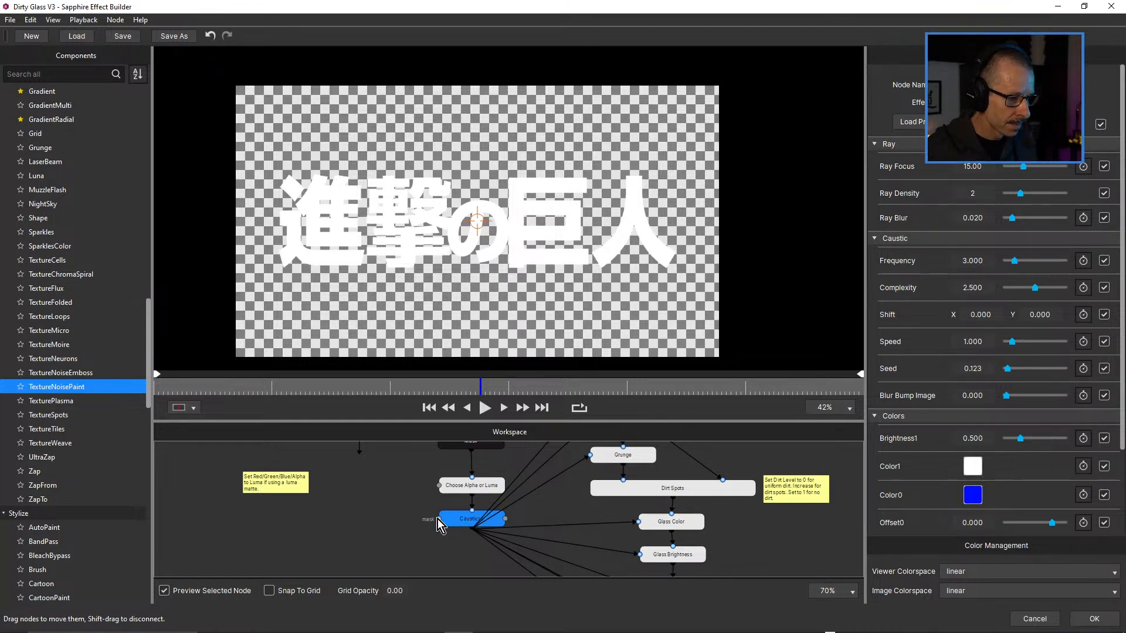
{"action": "left_click", "coordinate": [165, 591]}
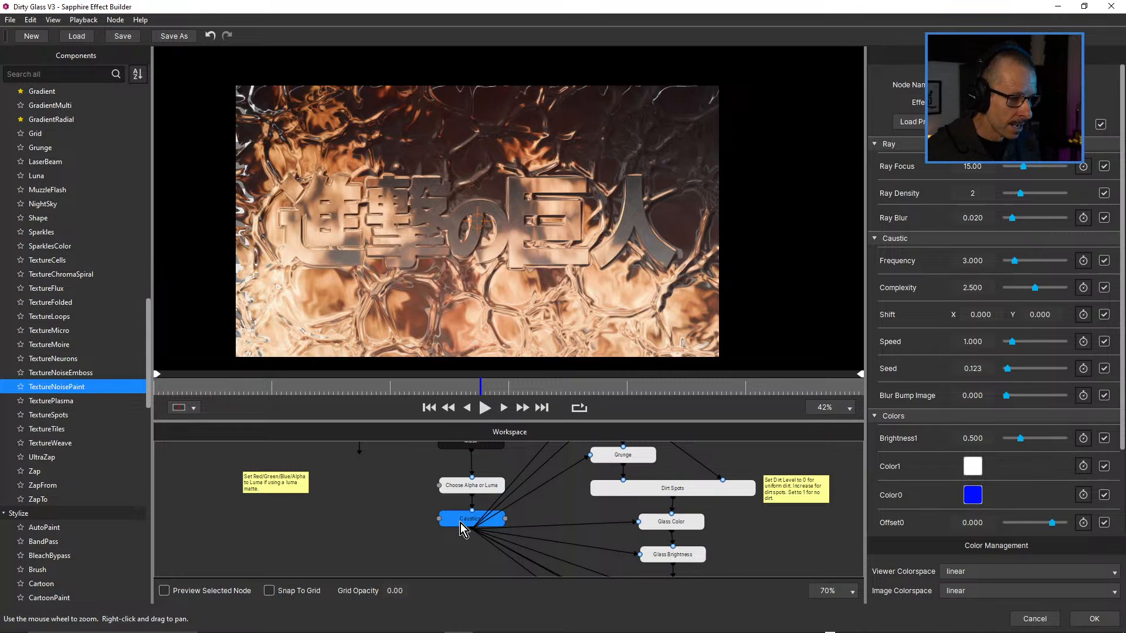
Load the Casablanca preset into the Caustics node and check the glass text at other frames.
{"action": "left_click", "coordinate": [909, 121]}
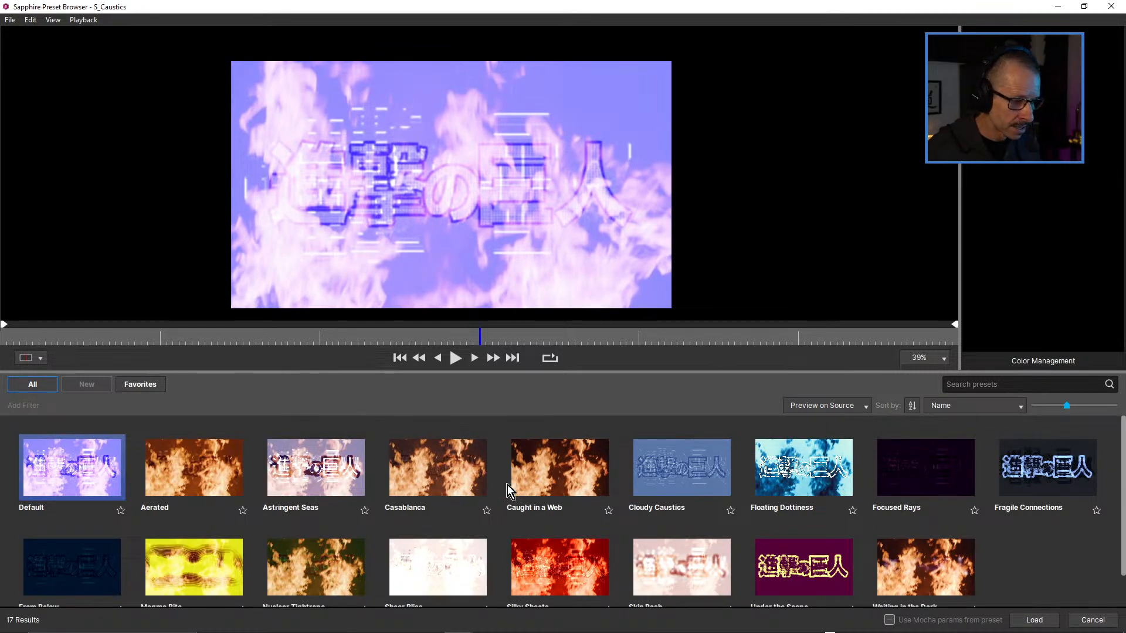
{"action": "left_click", "coordinate": [445, 481]}
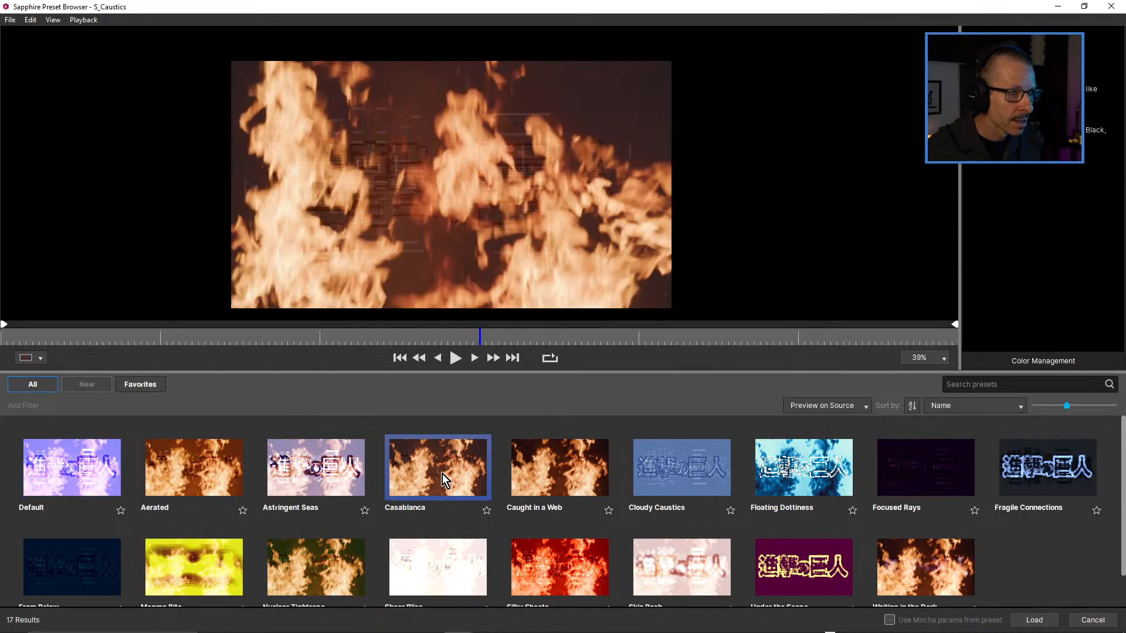
{"action": "left_click", "coordinate": [1039, 621]}
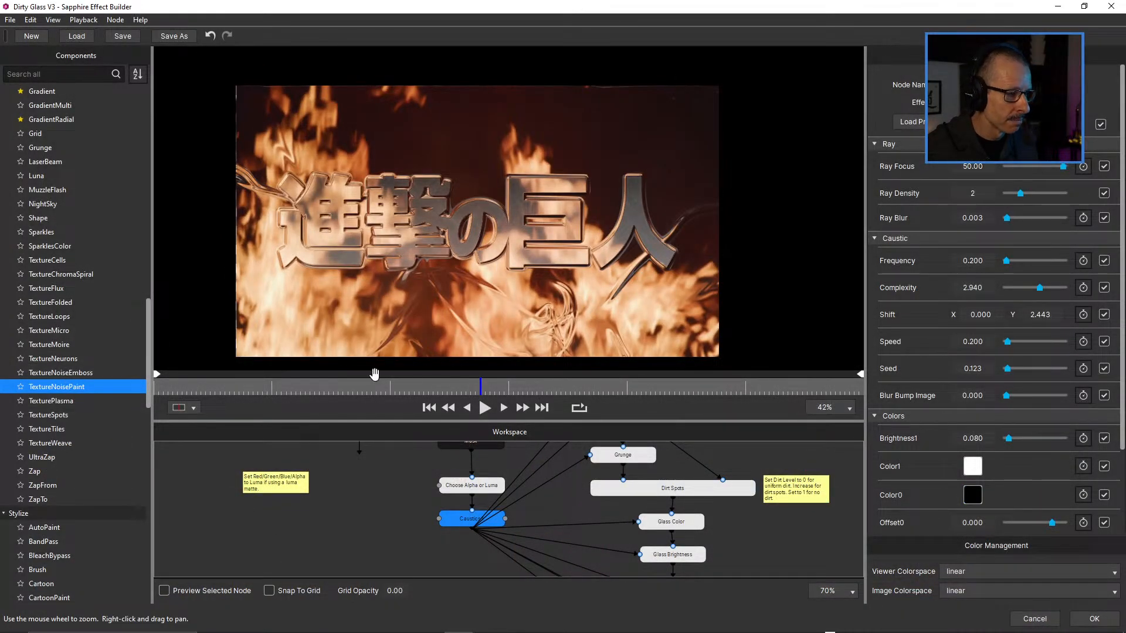
{"action": "left_click_drag", "start_coordinate": [370, 388], "coordinate": [619, 388]}
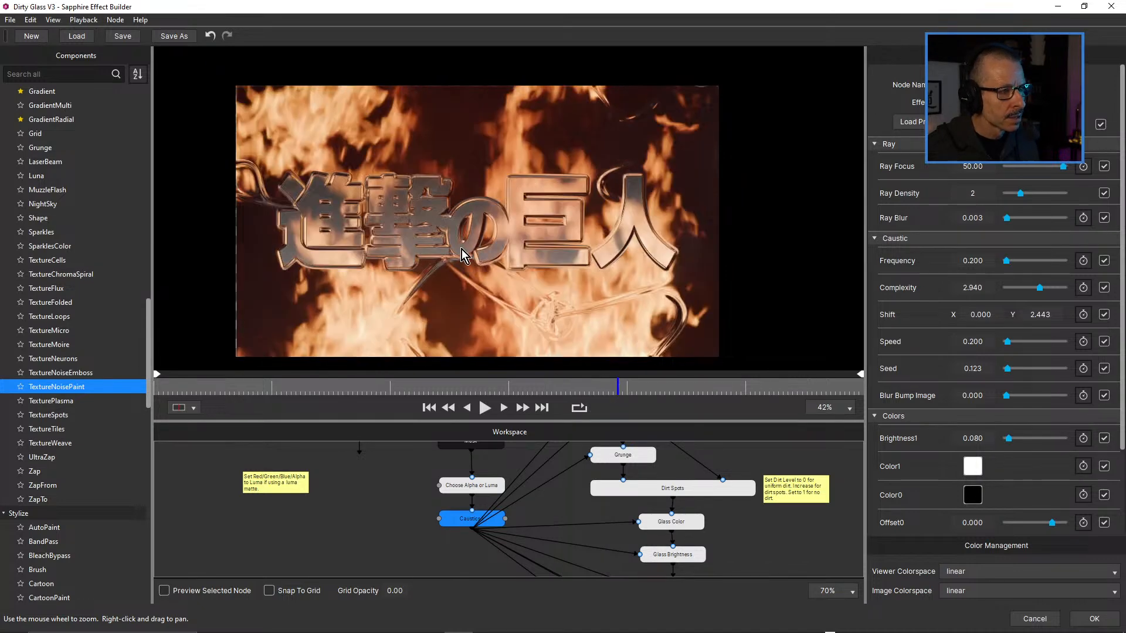
{"action": "scroll", "coordinate": [462, 248], "scroll_direction": "up", "scroll_amount": 2}
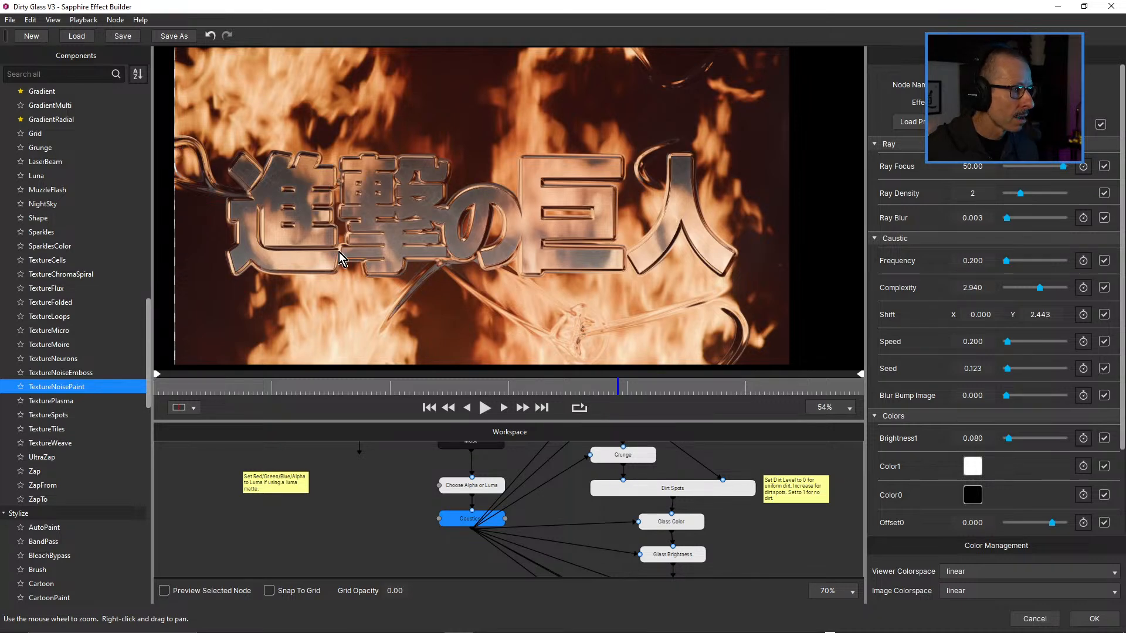
{"action": "left_click_drag", "start_coordinate": [427, 385], "coordinate": [614, 384]}
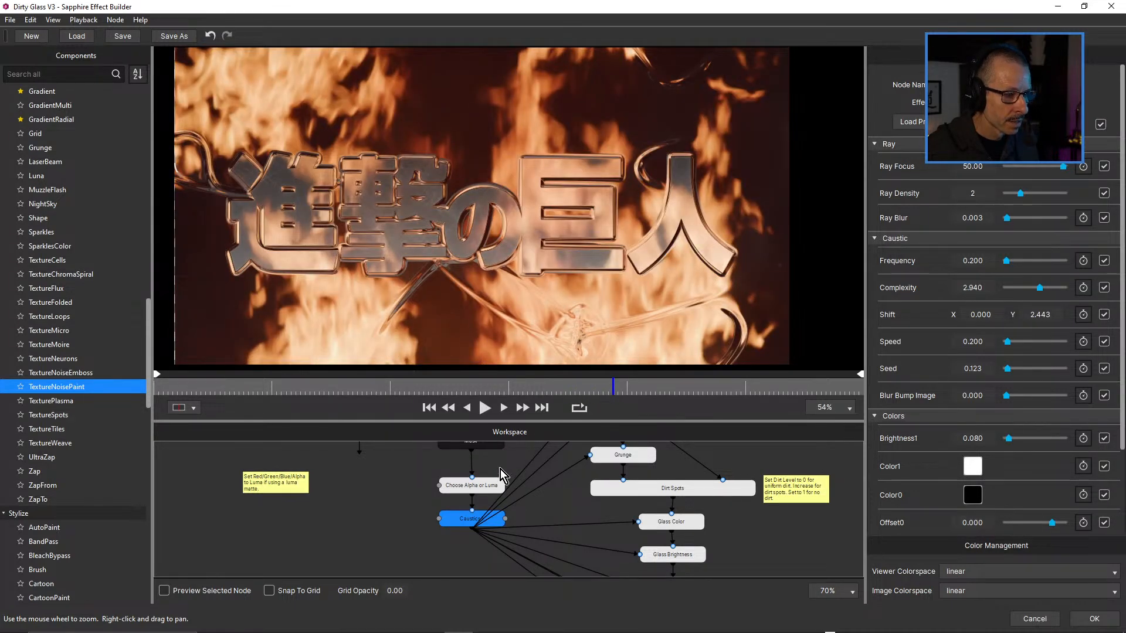
Try Caustics before Choose Alpha or Luma, try feeding Mask into its mask input, and undo both changes.
{"action": "left_click_drag", "start_coordinate": [467, 519], "coordinate": [469, 460]}
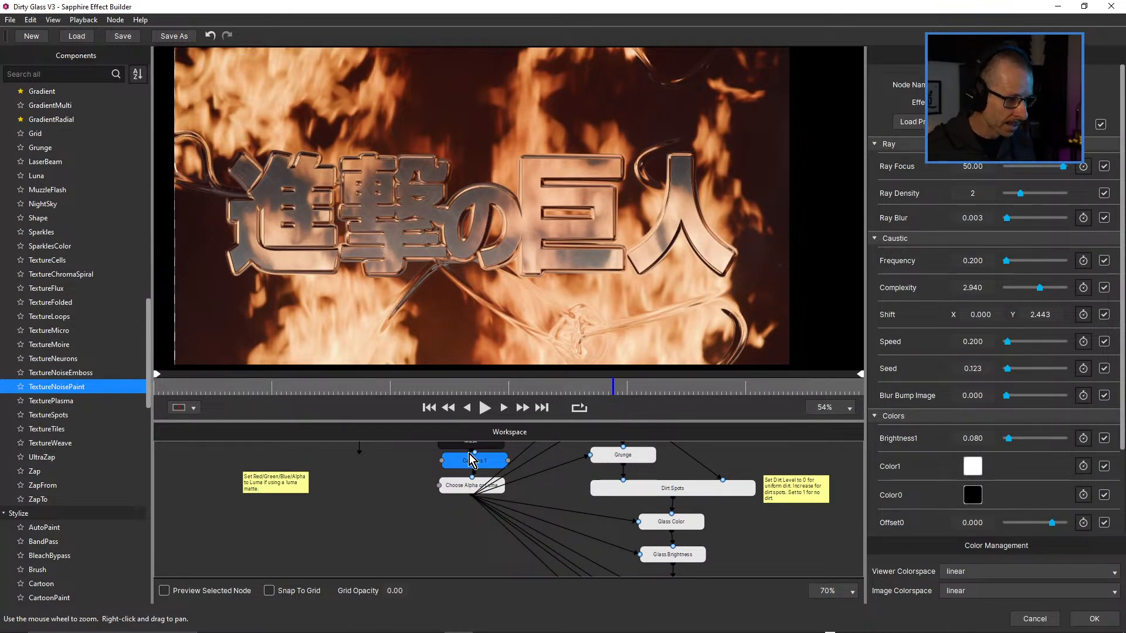
{"action": "key", "text": "ctrl+z"}
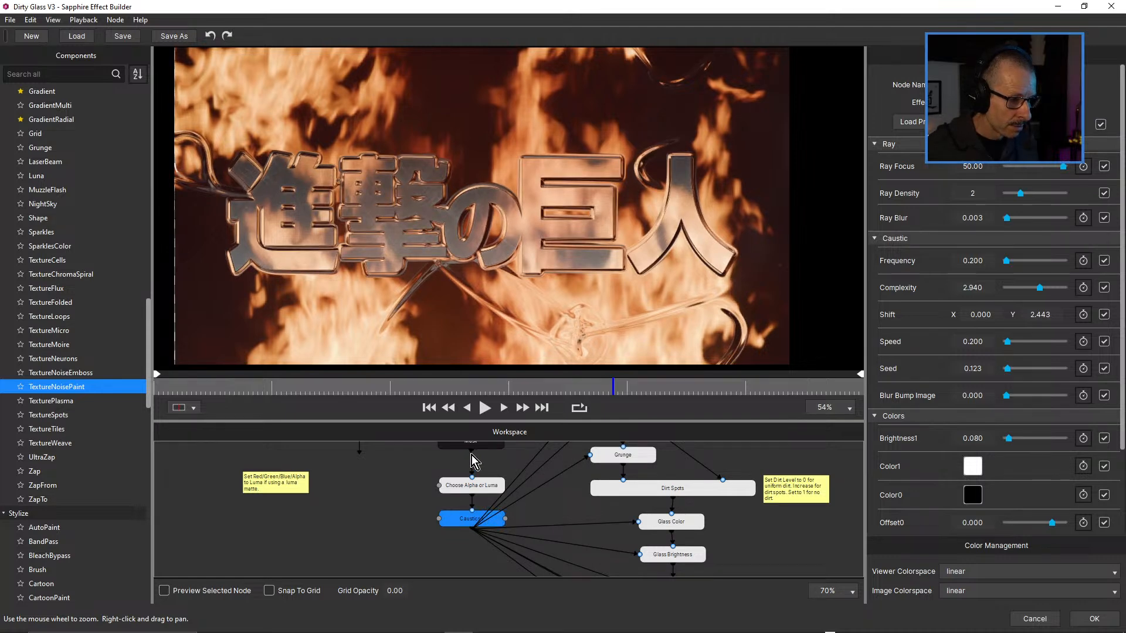
{"action": "left_click_drag", "start_coordinate": [471, 454], "coordinate": [440, 519]}
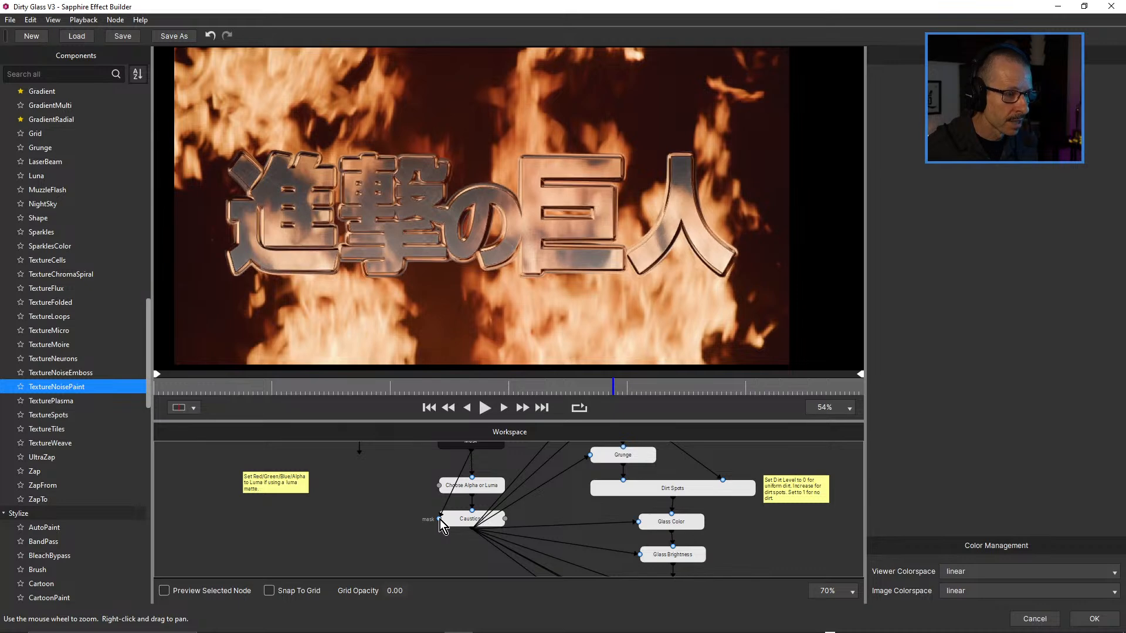
{"action": "scroll", "coordinate": [503, 236], "scroll_direction": "up", "scroll_amount": 5}
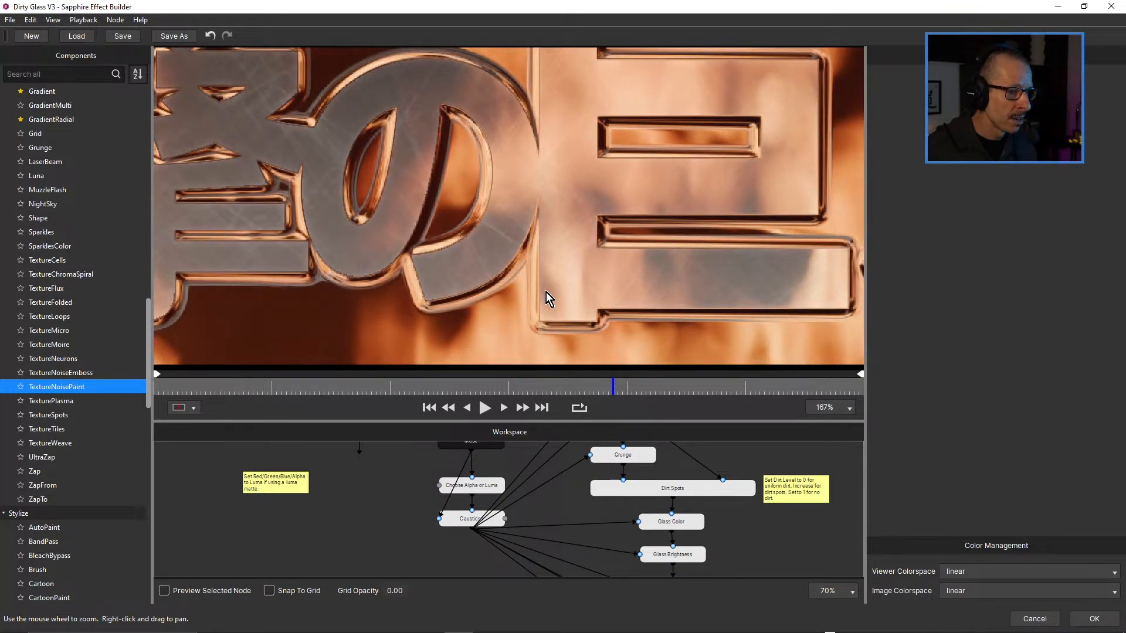
{"action": "scroll", "coordinate": [553, 279], "scroll_direction": "down", "scroll_amount": 2}
{"action": "key", "text": "ctrl+z"}
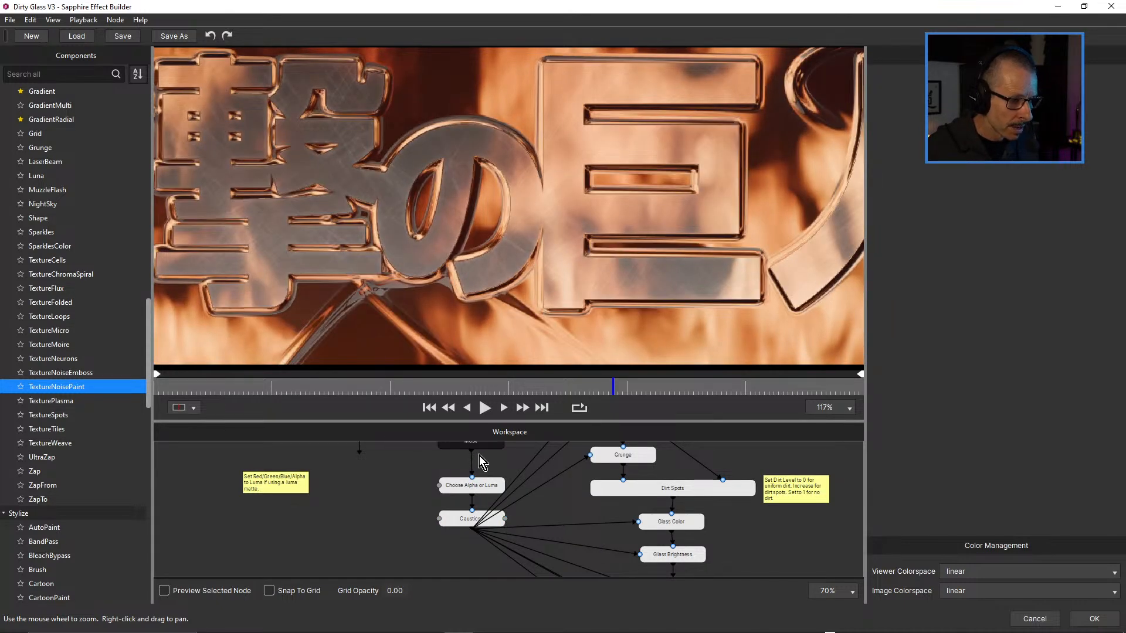
Try connecting the Mask node to the Caustics bumps input, inspect the glass edges, and undo the connection.
{"action": "left_click_drag", "start_coordinate": [471, 453], "coordinate": [508, 521]}
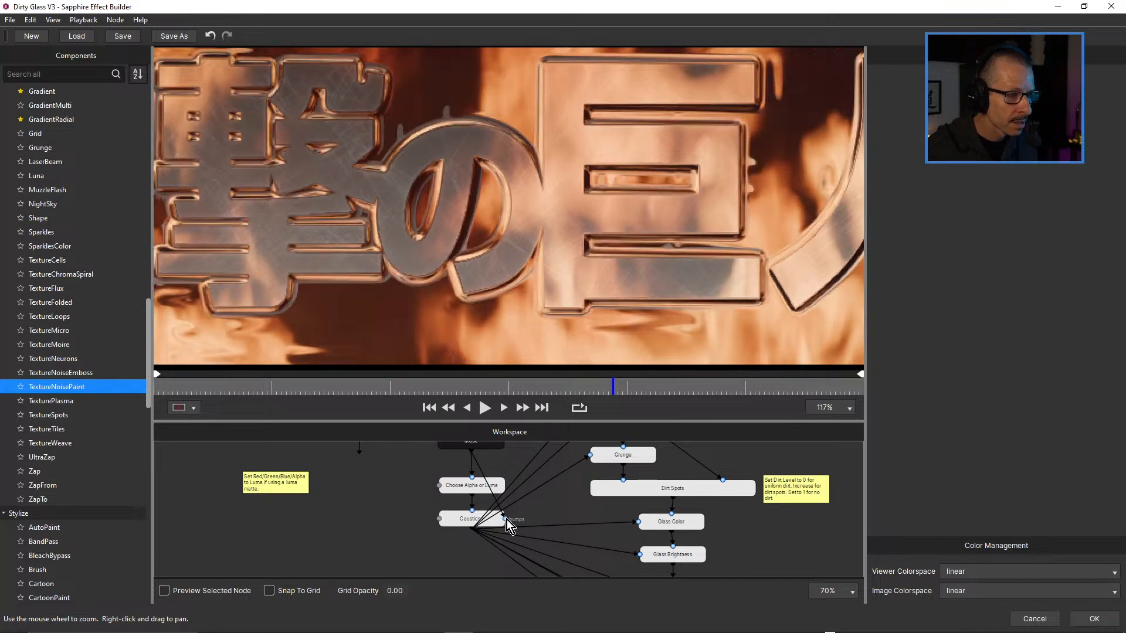
{"action": "scroll", "coordinate": [725, 197], "scroll_direction": "down", "scroll_amount": 3}
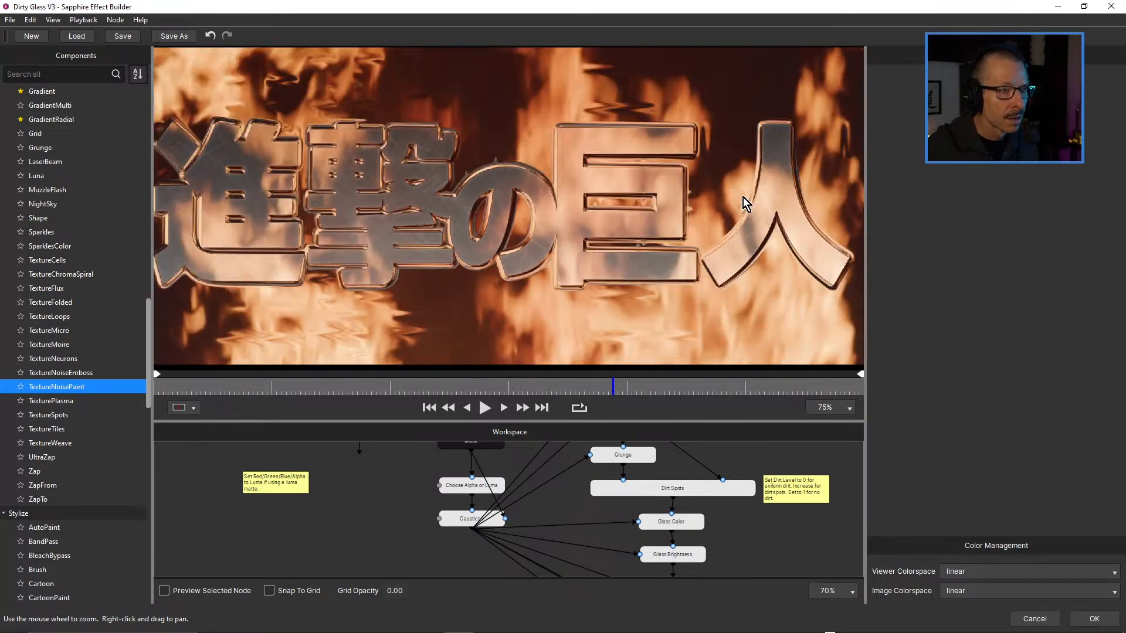
{"action": "scroll", "coordinate": [759, 170], "scroll_direction": "up", "scroll_amount": 5}
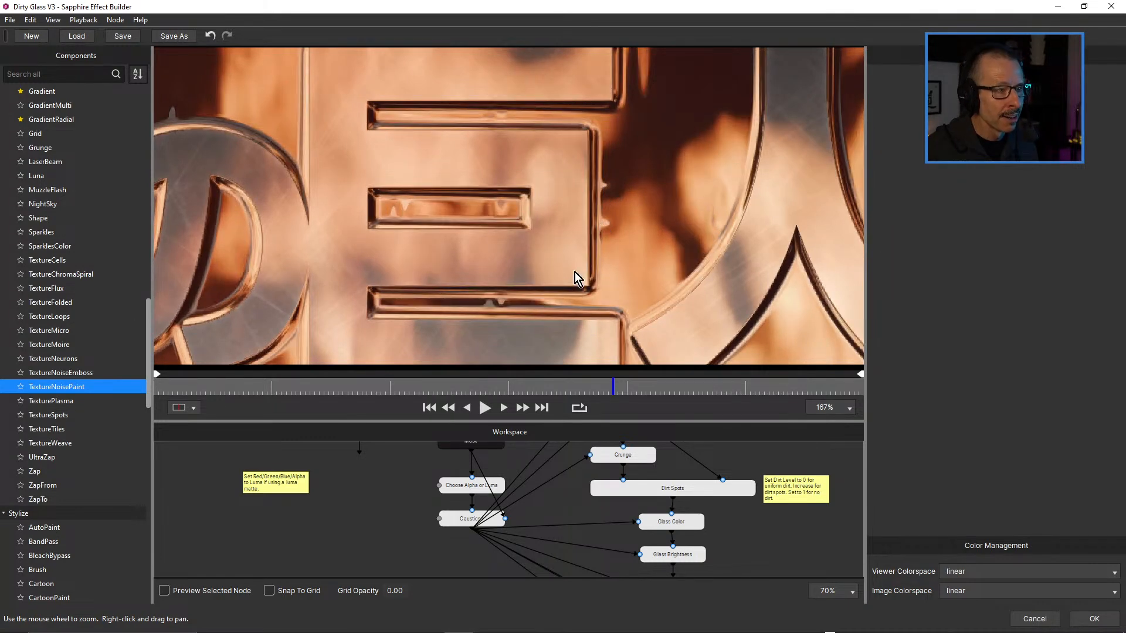
{"action": "left_click", "coordinate": [523, 388]}
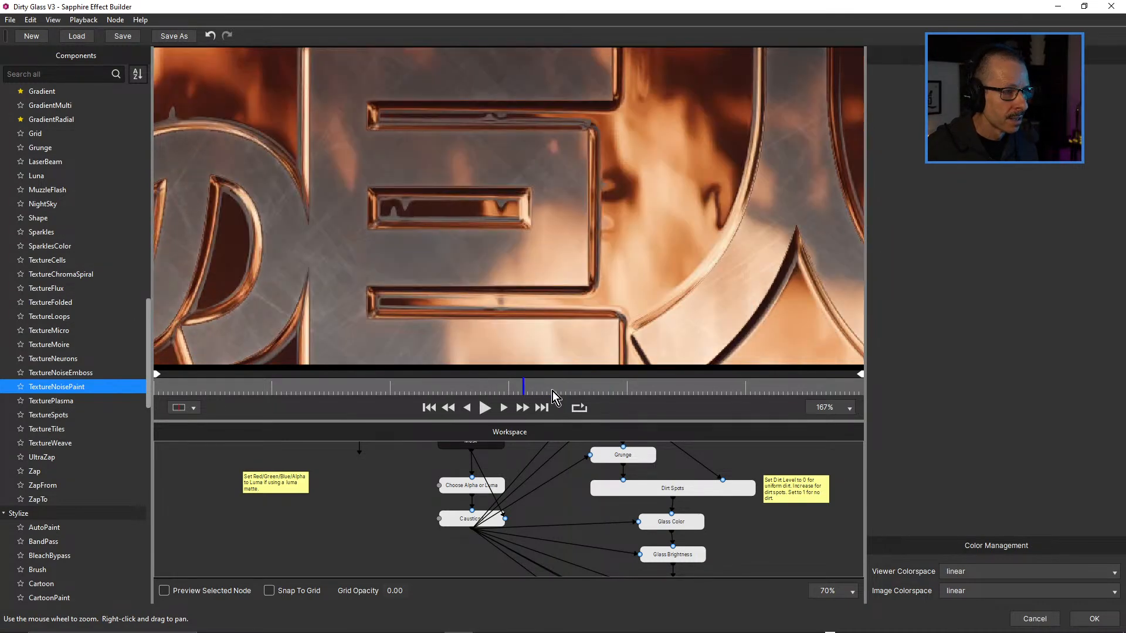
{"action": "scroll", "coordinate": [570, 220], "scroll_direction": "down", "scroll_amount": 4}
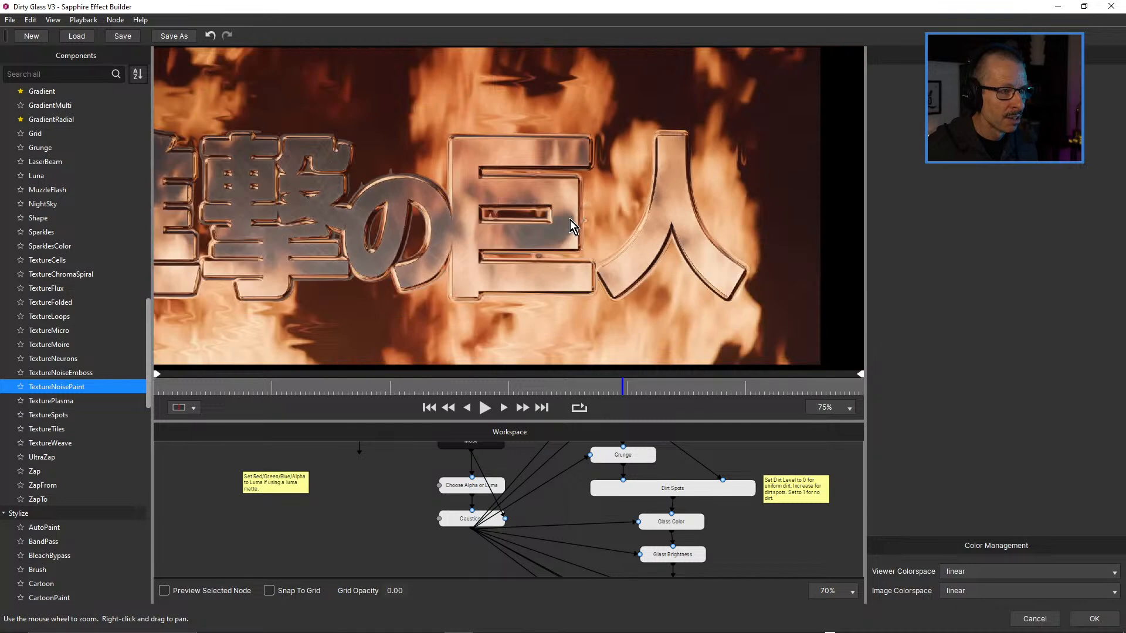
{"action": "key", "text": "ctrl+z"}
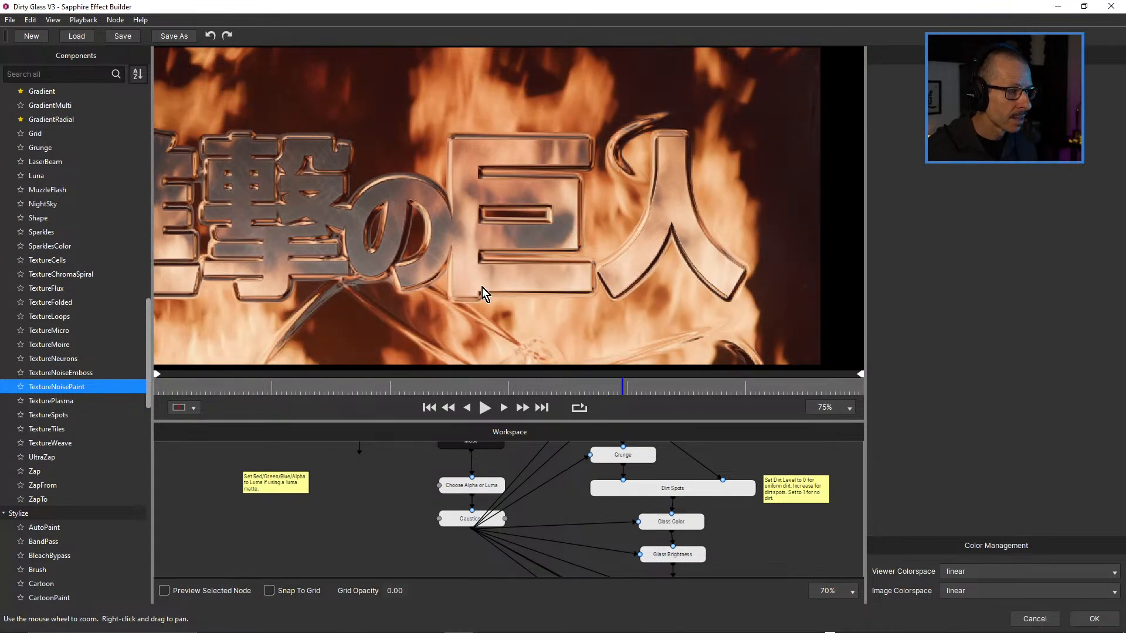
{"action": "scroll", "coordinate": [467, 262], "scroll_direction": "down", "scroll_amount": 2}
{"action": "scroll", "coordinate": [467, 262], "scroll_direction": "down", "scroll_amount": 2}
{"action": "left_click_drag", "start_coordinate": [383, 491], "coordinate": [388, 520]}
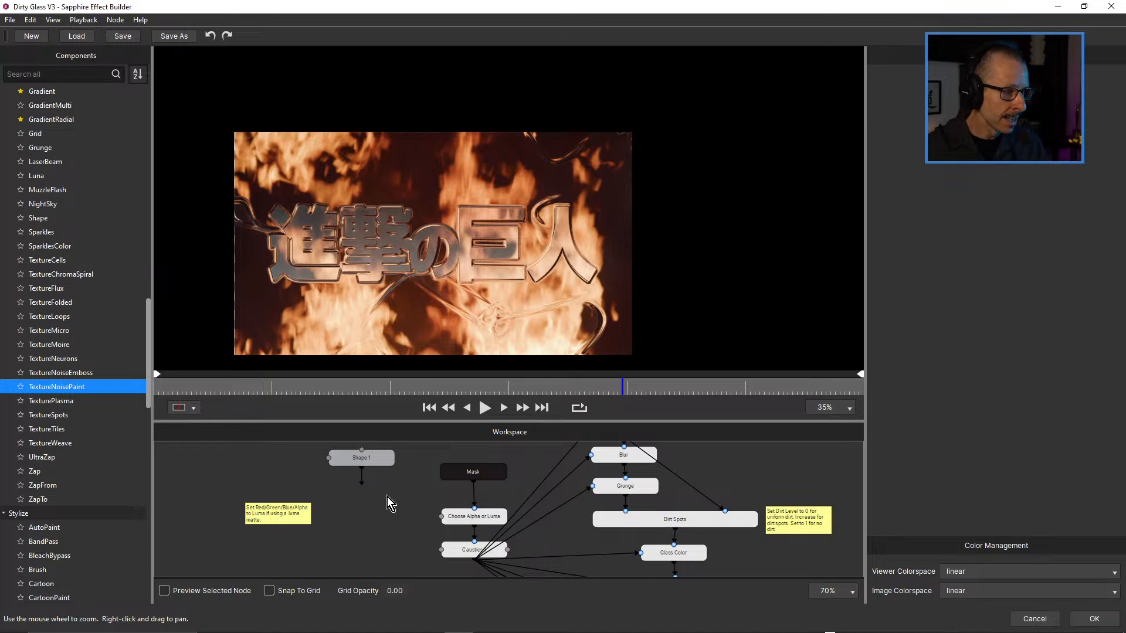
{"action": "mouse_move", "coordinate": [421, 481]}
{"action": "left_mouse_down"}
{"action": "mouse_move", "coordinate": [419, 498]}
{"action": "mouse_move", "coordinate": [415, 471]}
{"action": "left_mouse_up"}
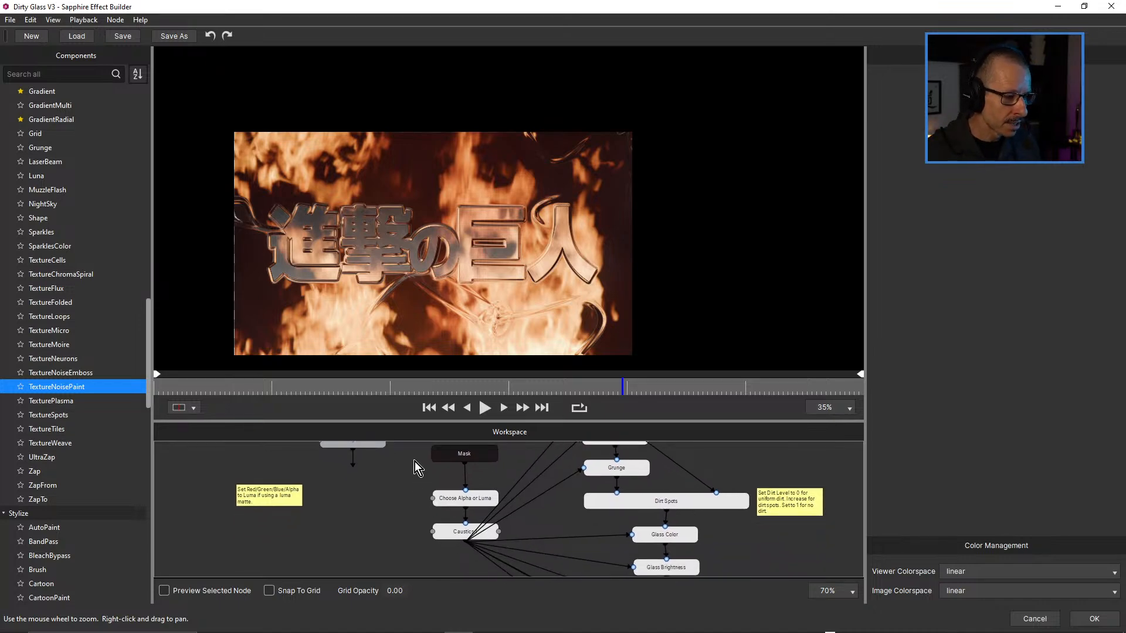
{"action": "mouse_move", "coordinate": [340, 632]}
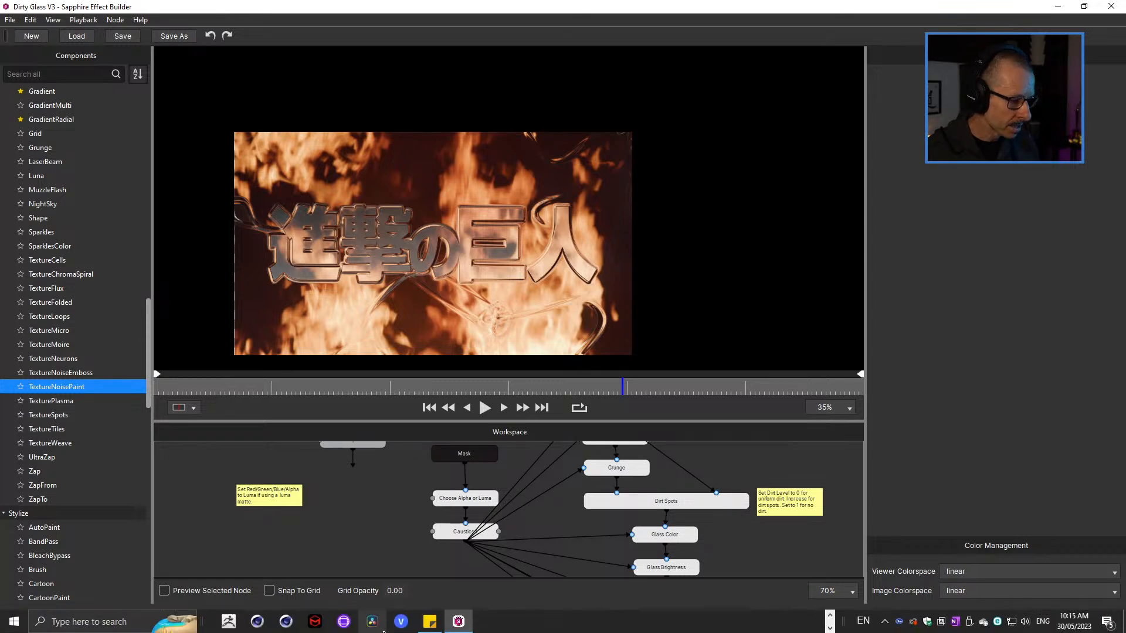
{"action": "left_click", "coordinate": [830, 615]}
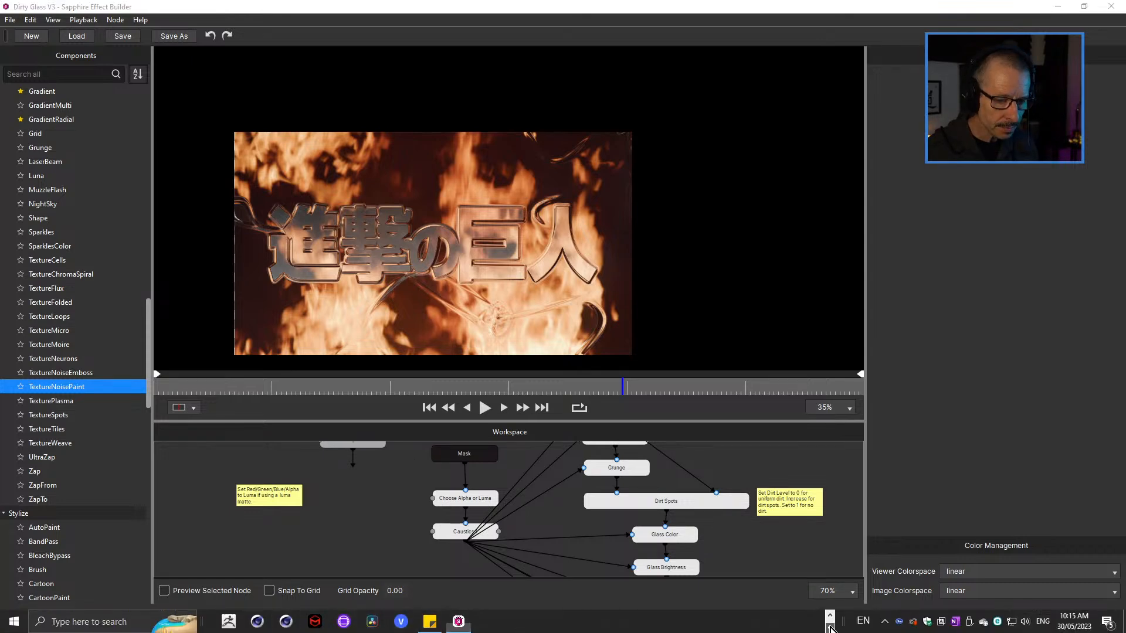